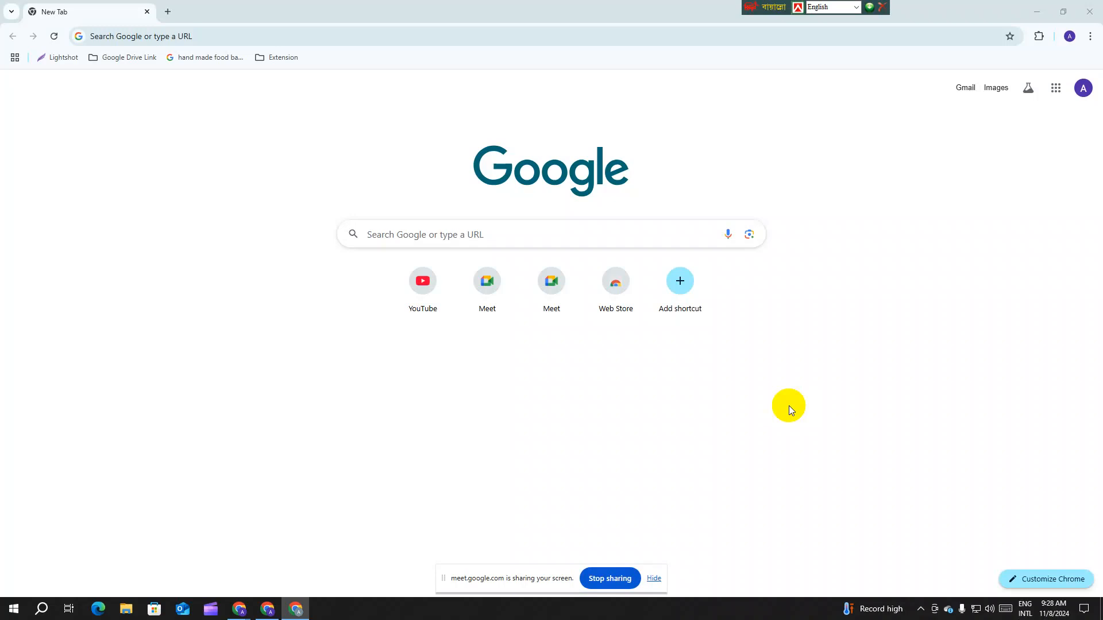
# Step: Drag the Facebook Chrome window onto the screen and maximize it to full screen
pyautogui.moveTo(1102, 46); pyautogui.dragTo(522, 33)
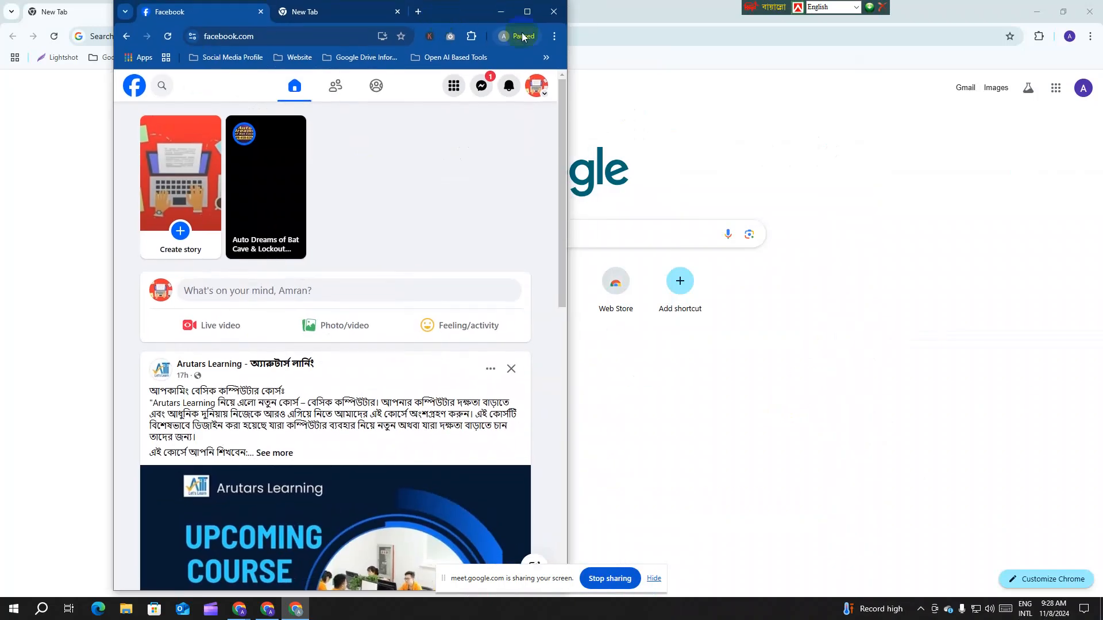
pyautogui.click(528, 12)
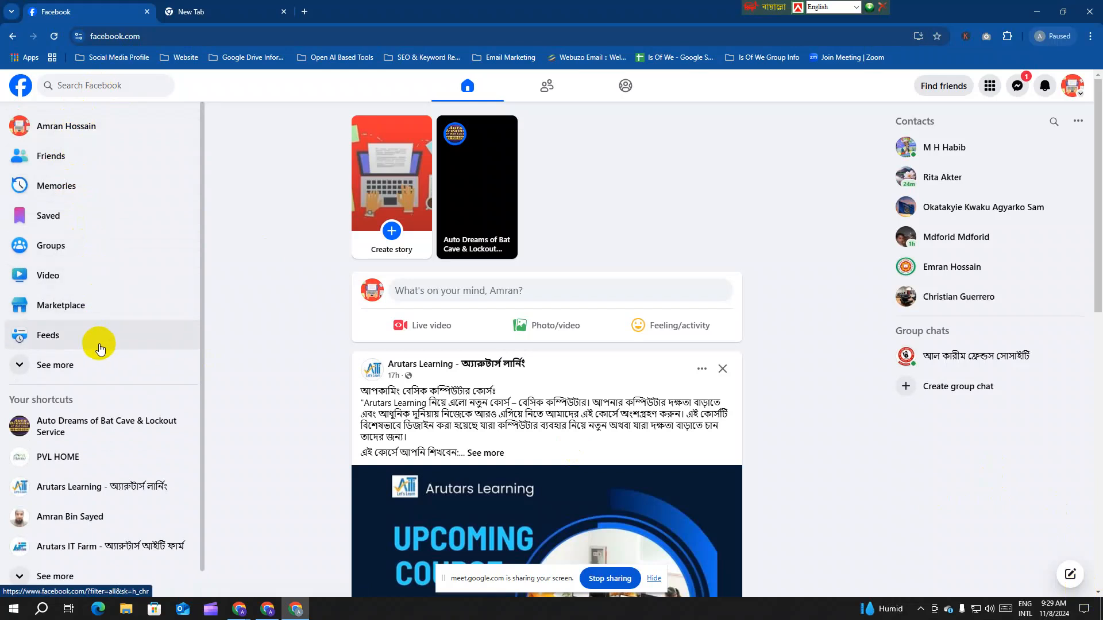
# Step: Expand the sidebar with See more and scroll through shortcuts like Ads Manager, Birthdays and Pages
pyautogui.click(95, 364)
pyautogui.scroll(-2, 98, 310)
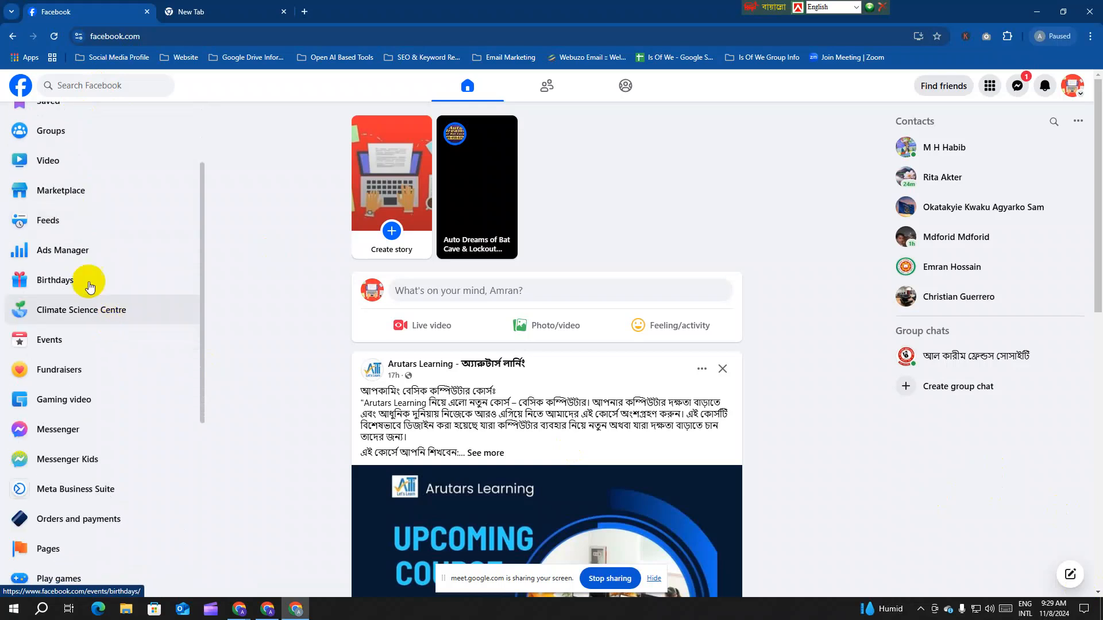
pyautogui.scroll(-1, 80, 322)
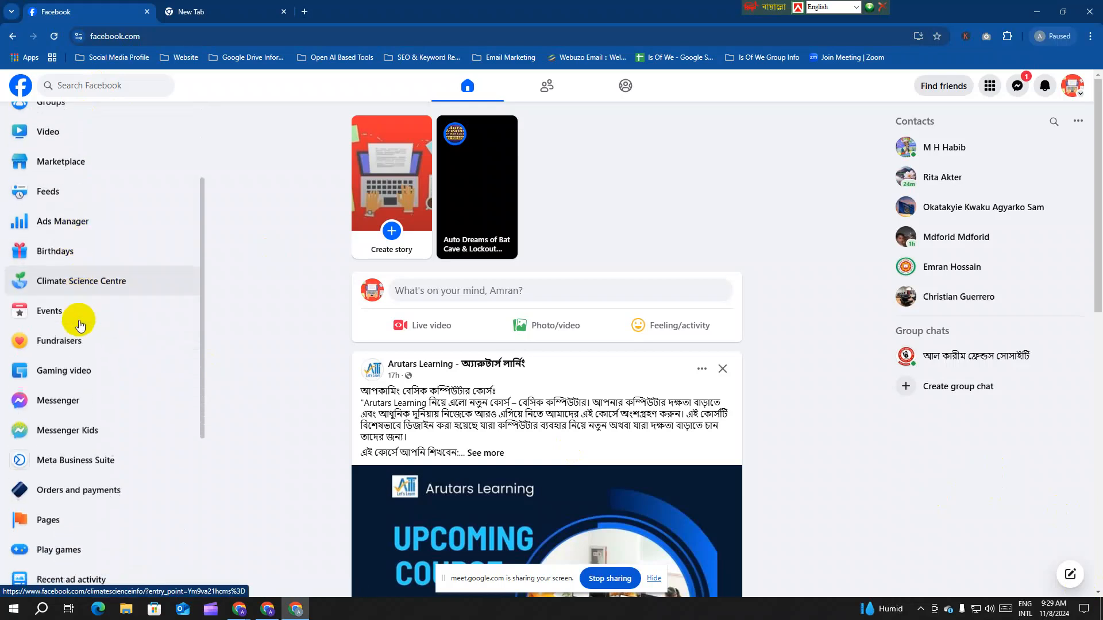
pyautogui.scroll(-1, 79, 325)
pyautogui.scroll(-6, 80, 325)
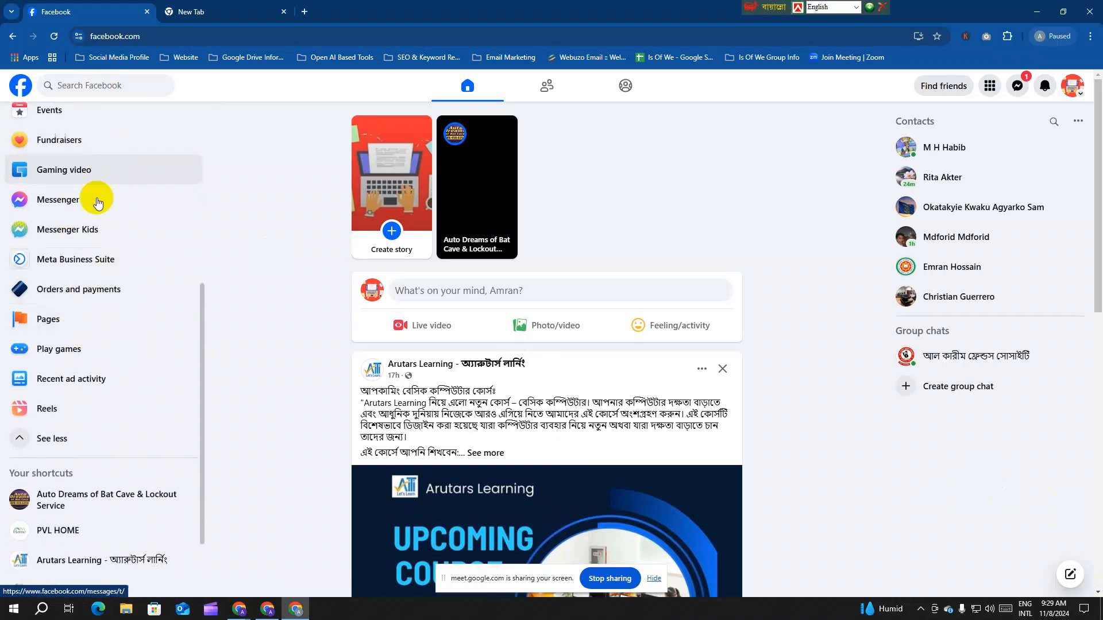
pyautogui.scroll(5, 107, 279)
pyautogui.scroll(3, 106, 279)
pyautogui.scroll(-6, 108, 285)
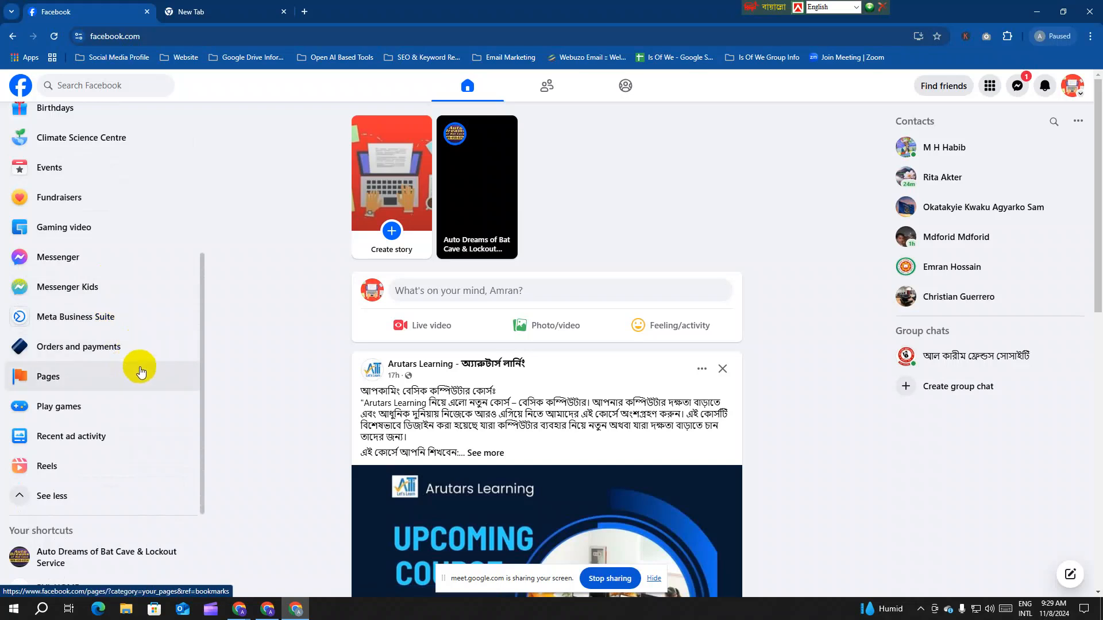
pyautogui.scroll(5, 139, 365)
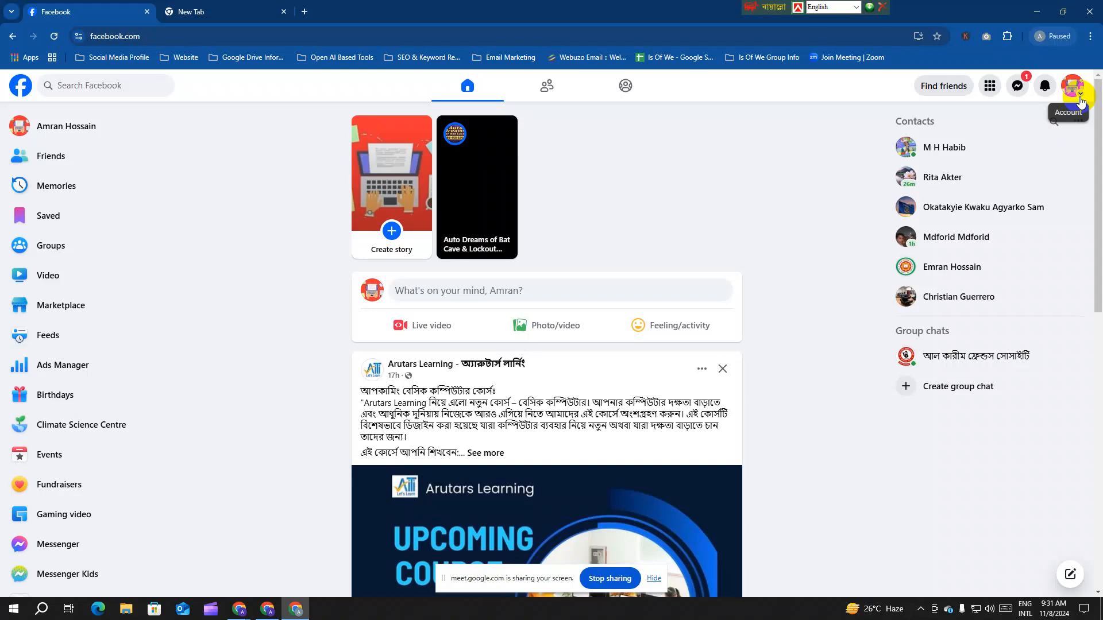
# Step: Go from the account menu through Settings & privacy > Settings to the Accounts Centre
pyautogui.click(1080, 102)
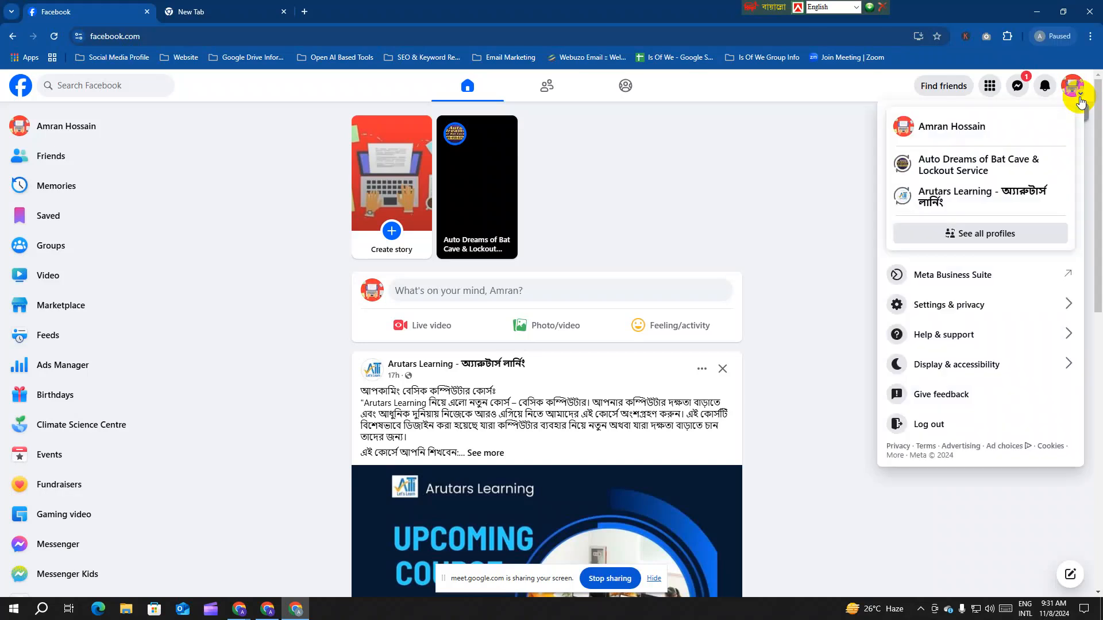
pyautogui.click(993, 308)
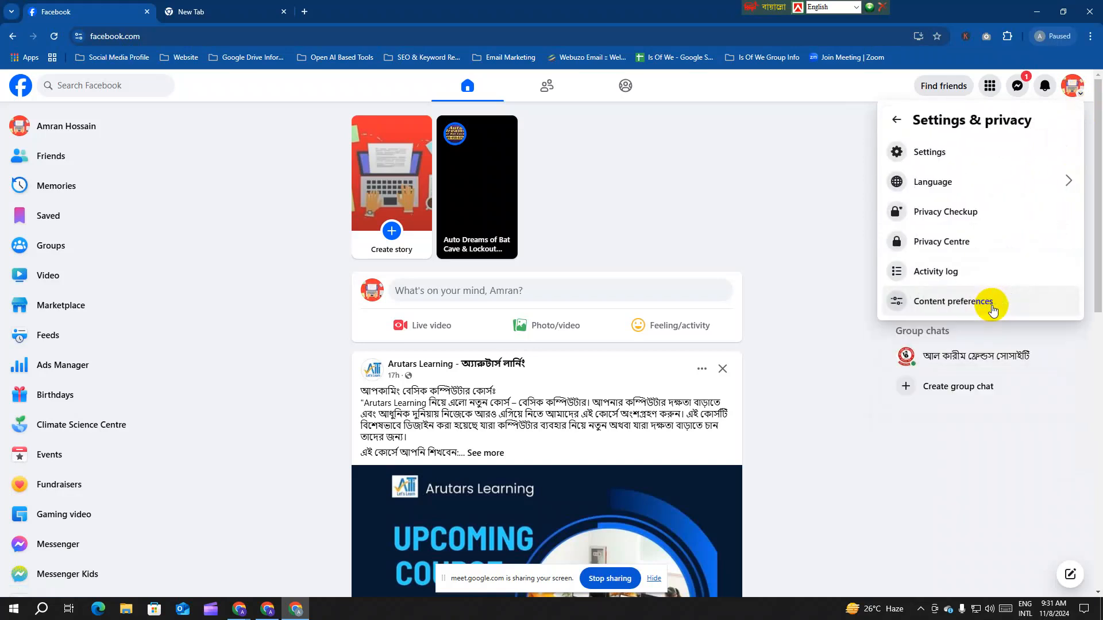
pyautogui.click(963, 167)
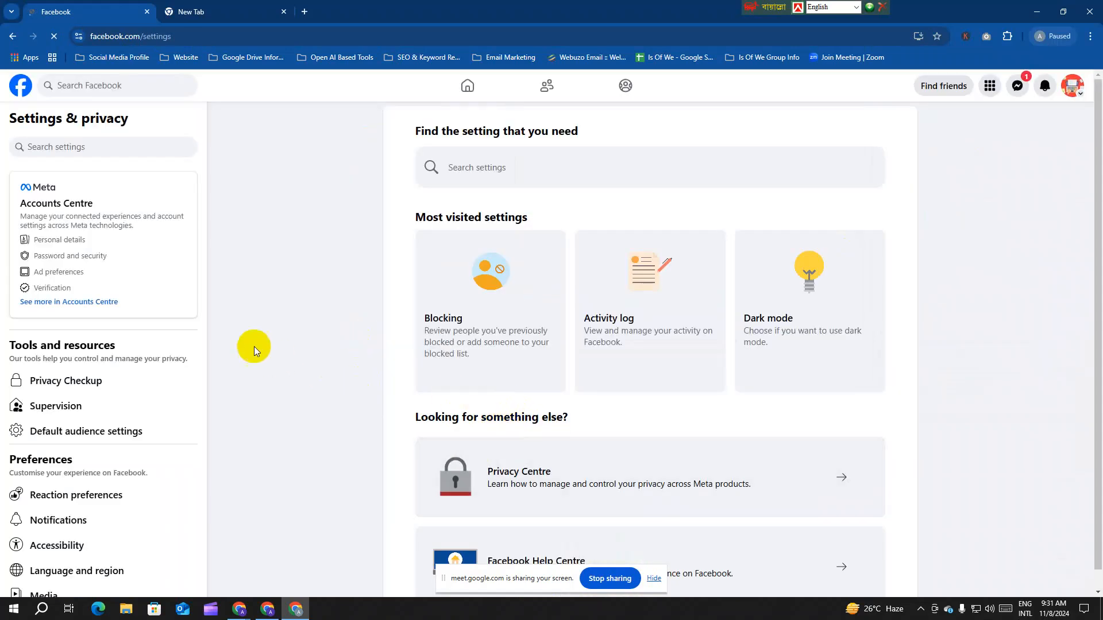
pyautogui.click(72, 260)
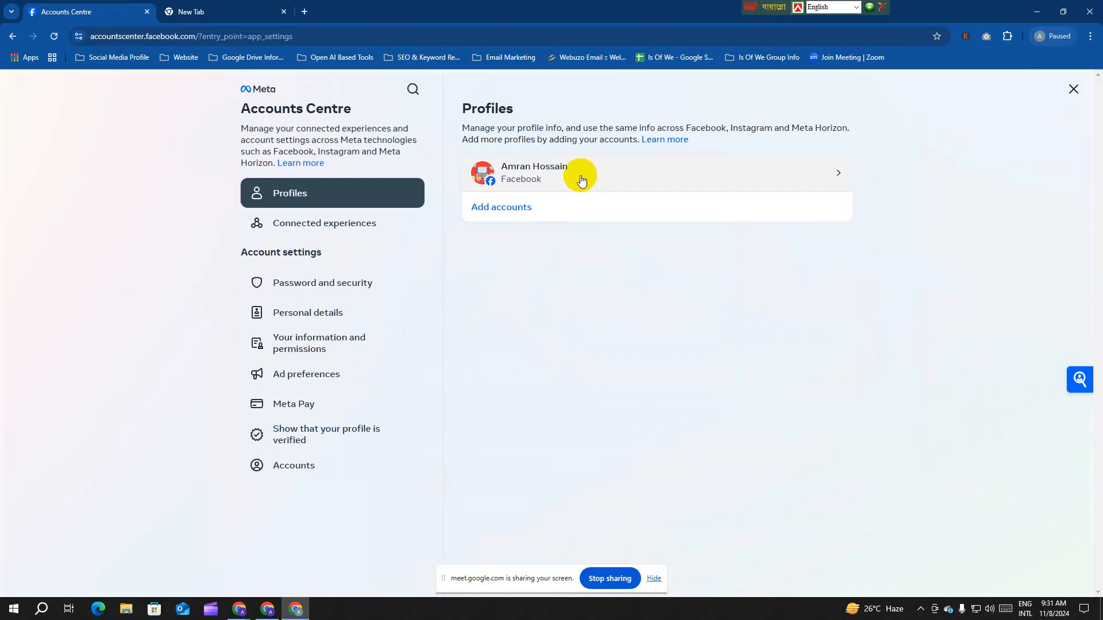
# Step: Glance at the profile details, then view the Password and security page in Accounts Centre
pyautogui.click(580, 174)
pyautogui.click(703, 212)
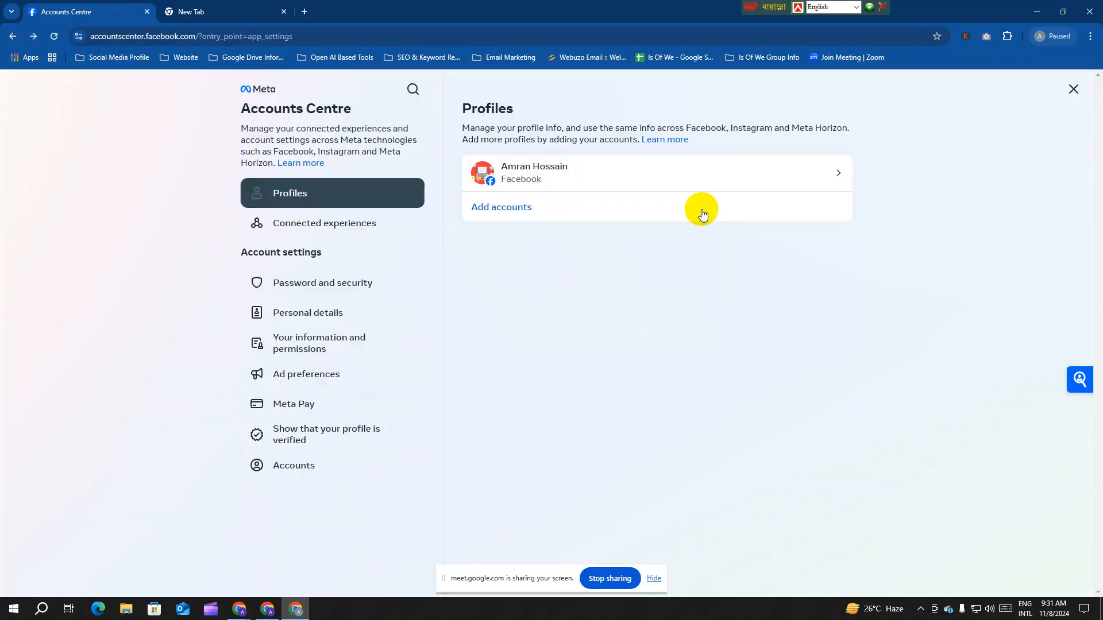
pyautogui.click(352, 281)
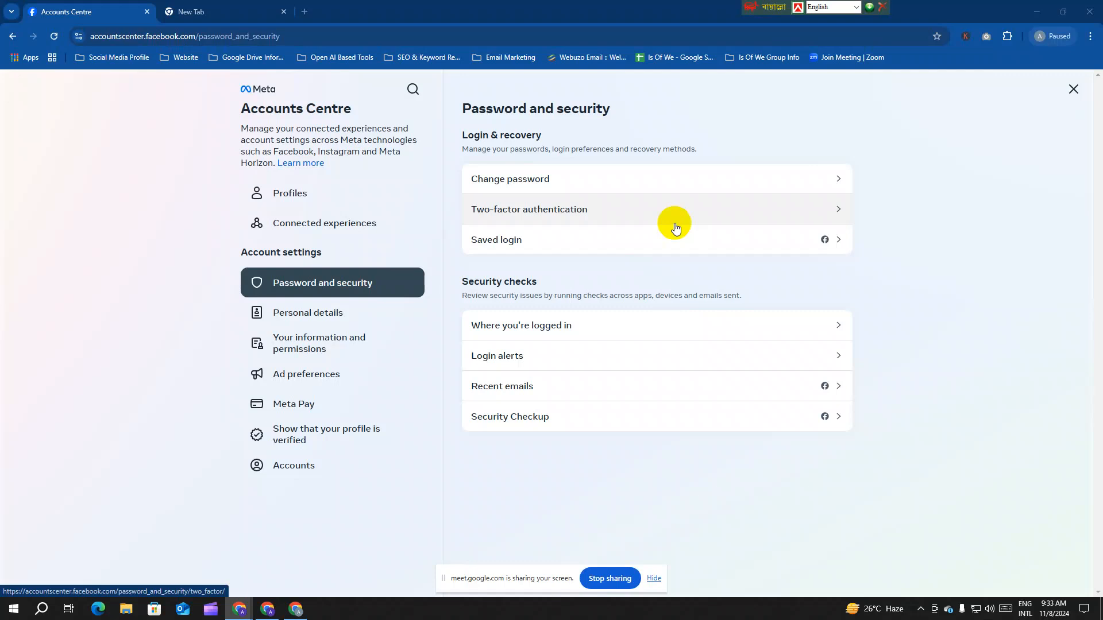
pyautogui.click(9, 44)
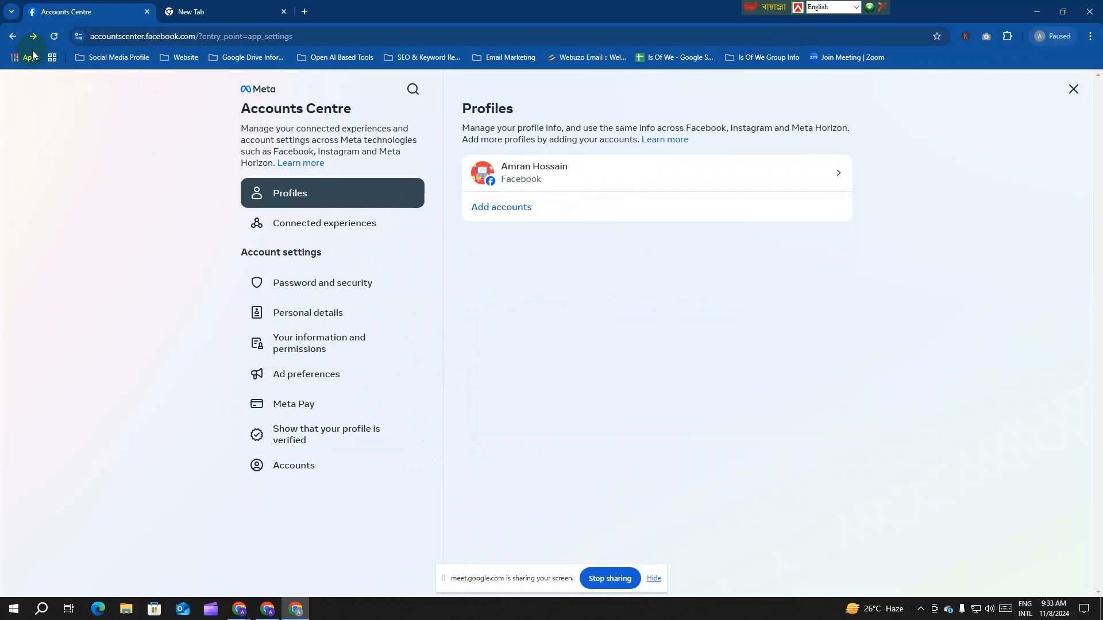
# Step: Back out of the Accounts Centre and settings to the Facebook home feed
pyautogui.click(3, 36)
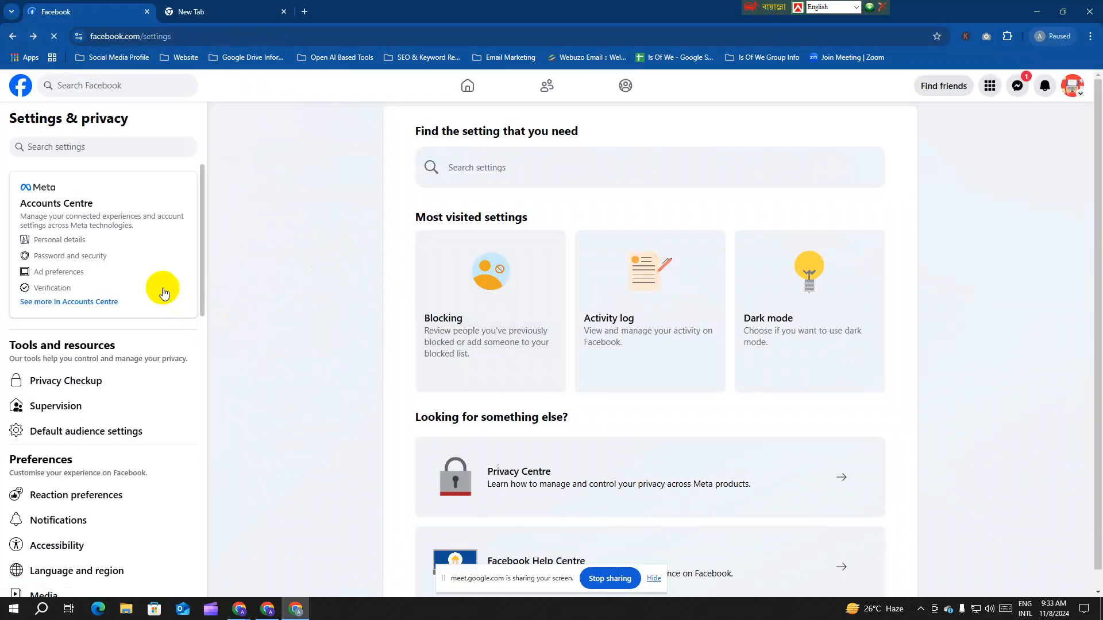
pyautogui.scroll(-1, 161, 293)
pyautogui.scroll(-3, 164, 307)
pyautogui.scroll(4, 192, 325)
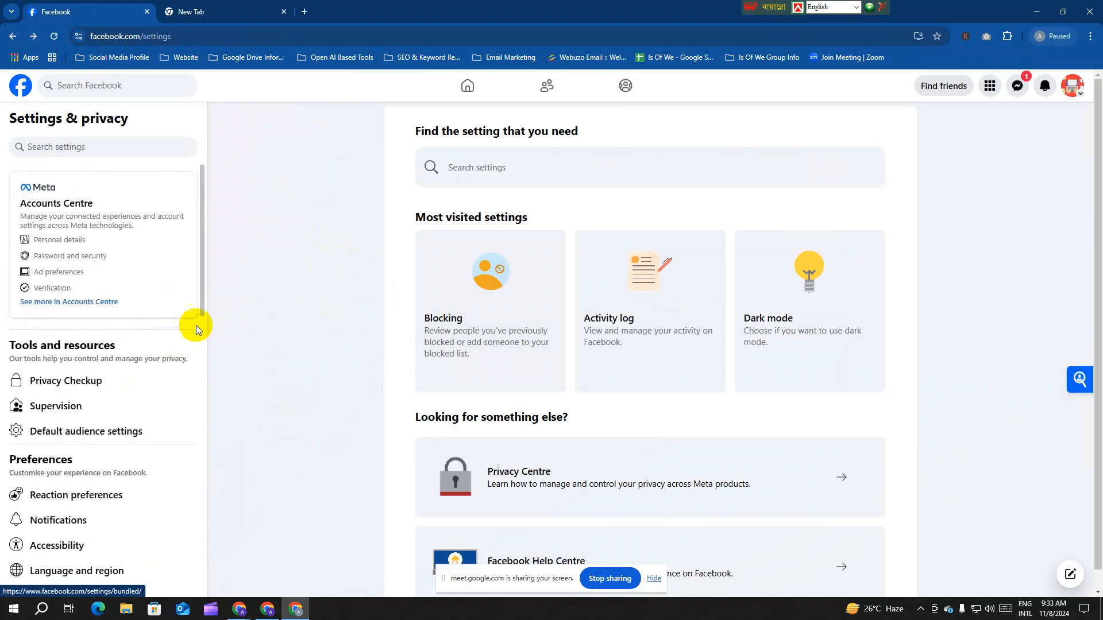
pyautogui.click(472, 98)
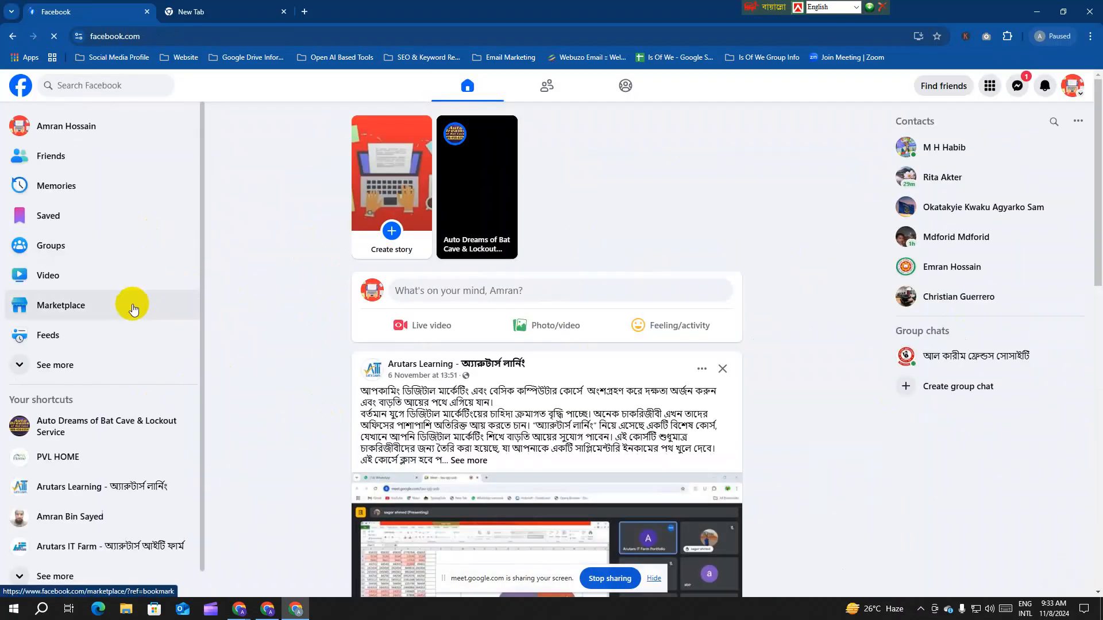
# Step: Expand the sidebar shortcuts and open Pages to list the pages you manage
pyautogui.click(123, 355)
pyautogui.scroll(-1, 138, 292)
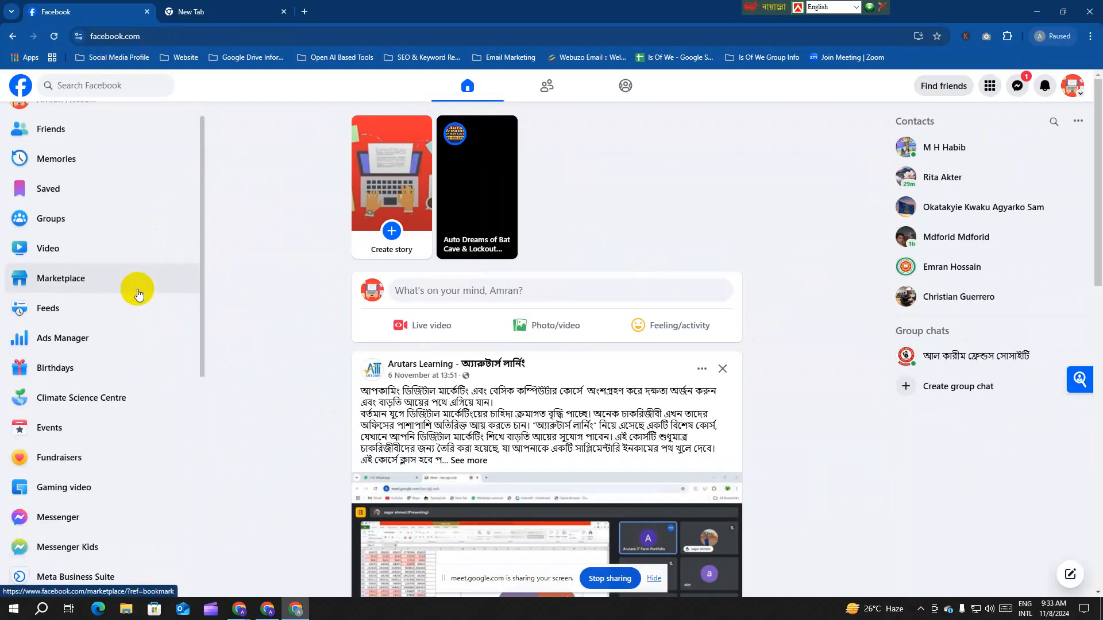
pyautogui.scroll(-2, 138, 293)
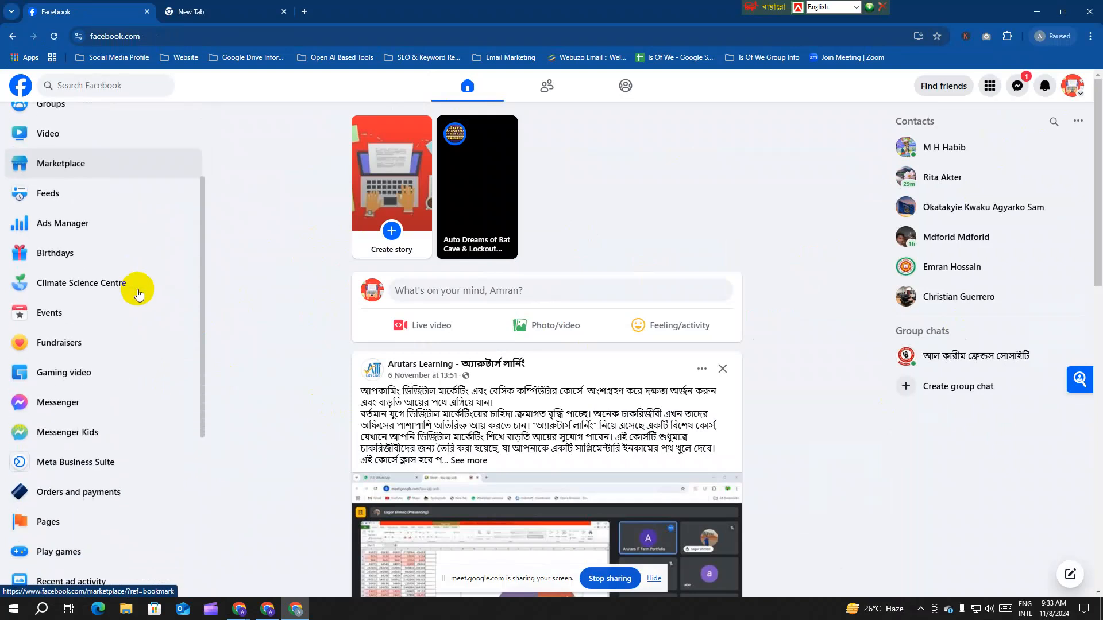
pyautogui.scroll(-2, 118, 376)
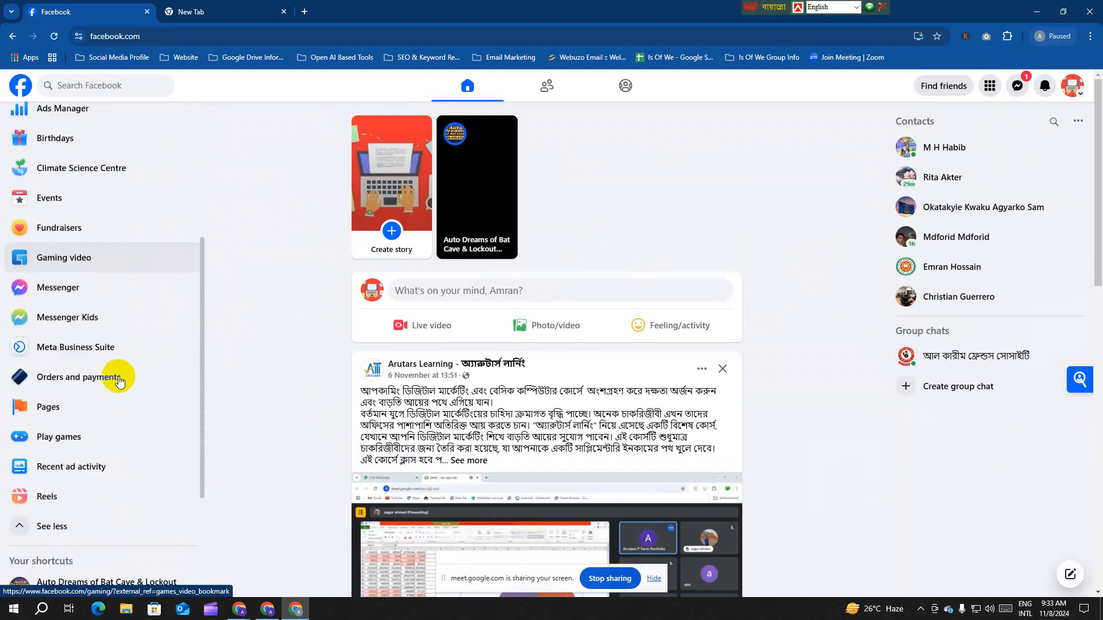
pyautogui.click(113, 413)
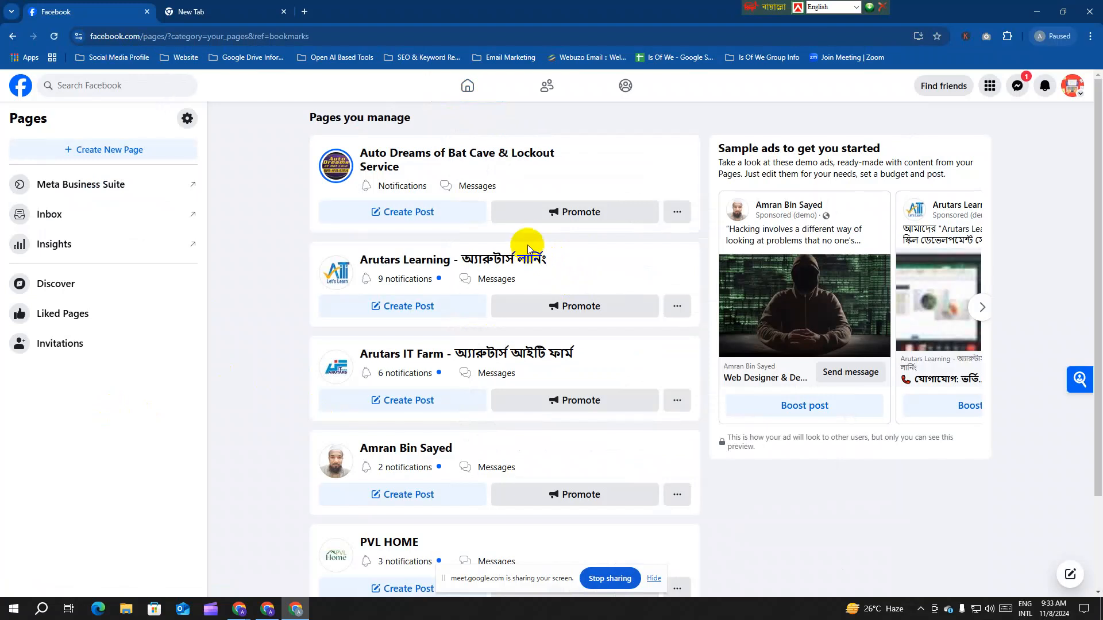
# Step: Scroll the Pages screen and choose + Create New Page to get an empty form
pyautogui.scroll(-2, 496, 238)
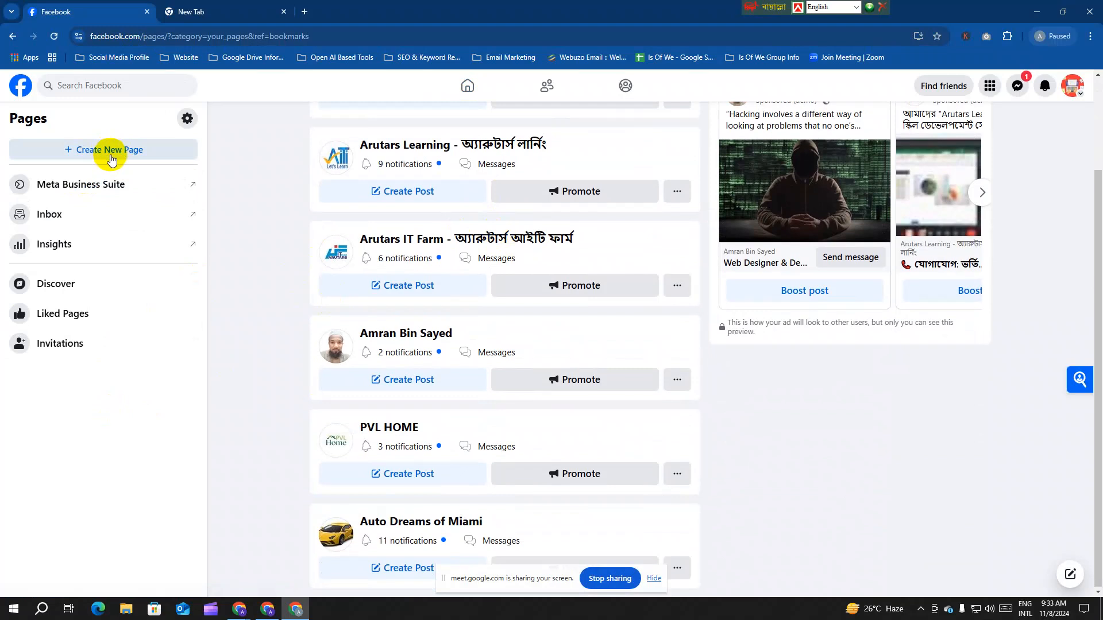
pyautogui.click(112, 160)
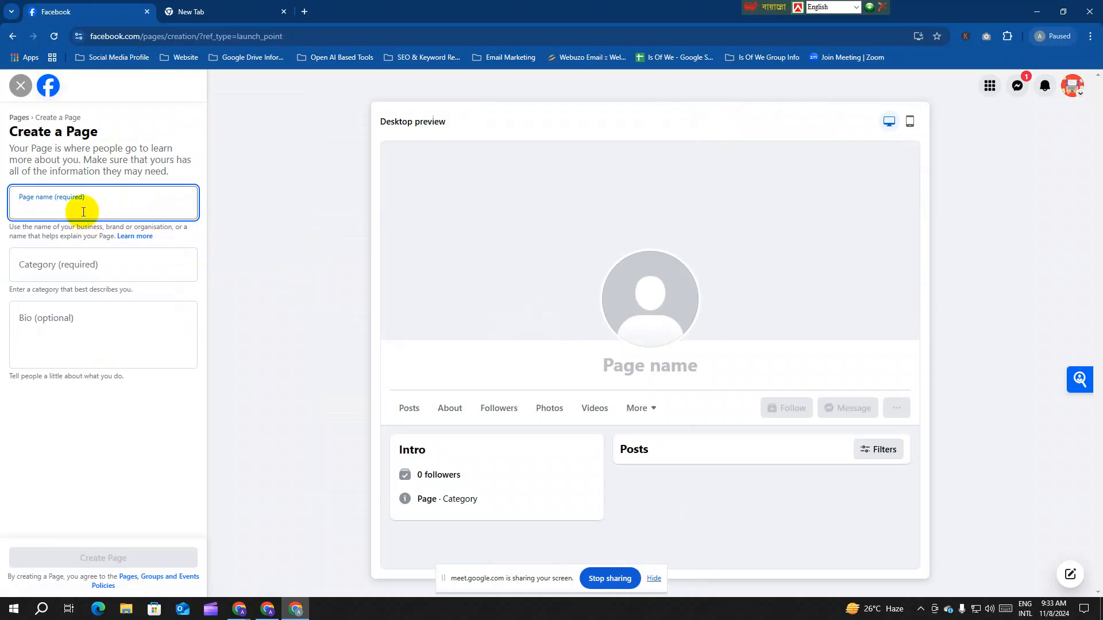
# Step: Step through the empty Category and Bio fields without entering anything and check the system tray
pyautogui.click(81, 264)
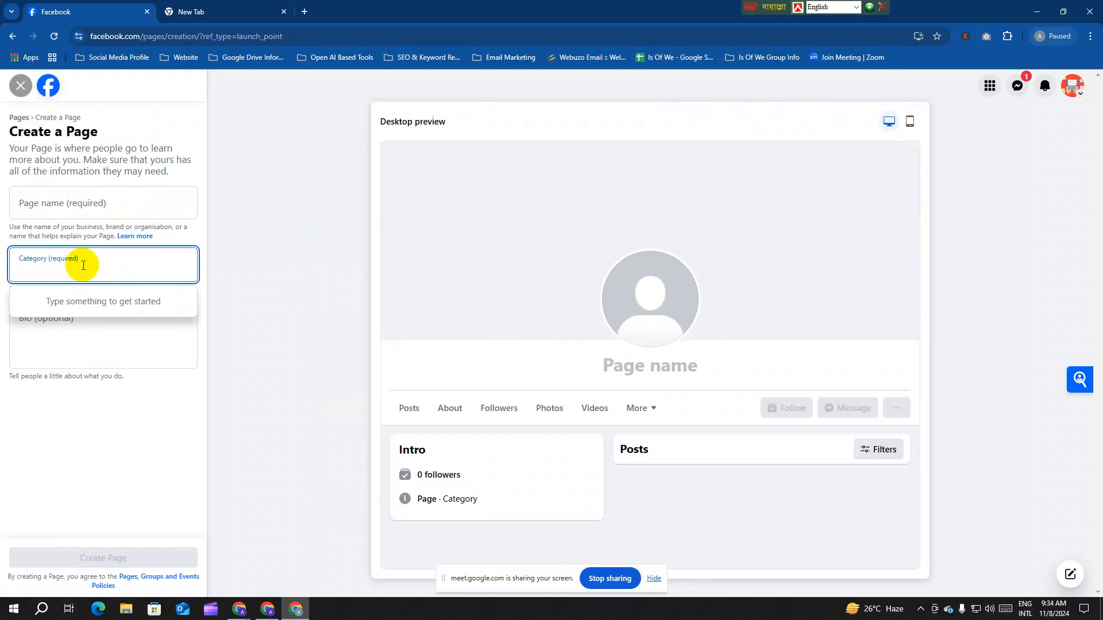
pyautogui.click(94, 337)
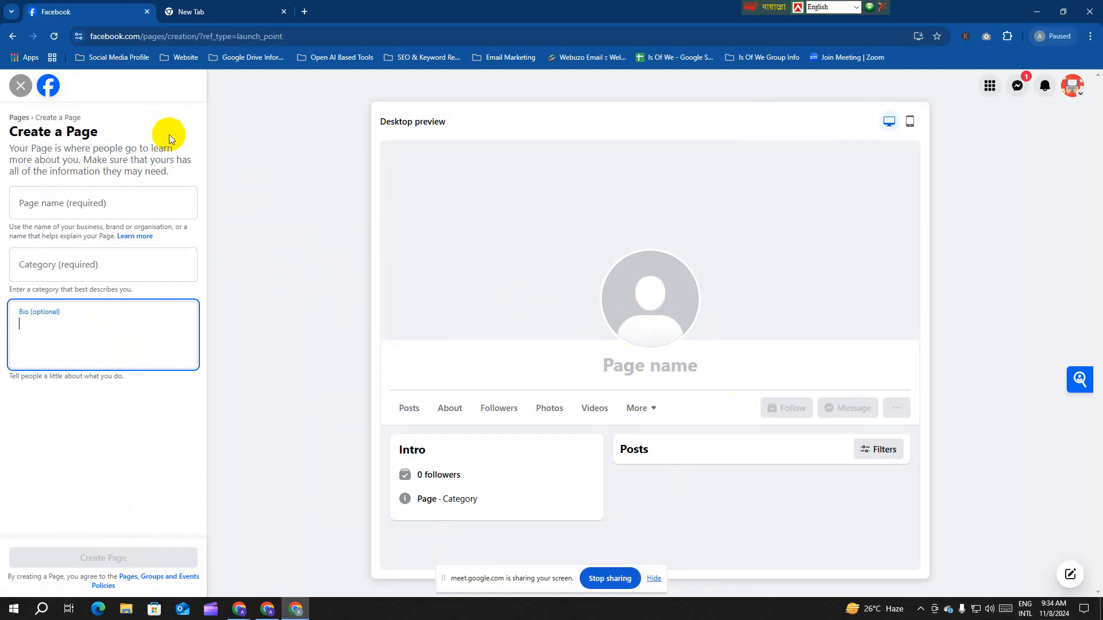
pyautogui.click(920, 609)
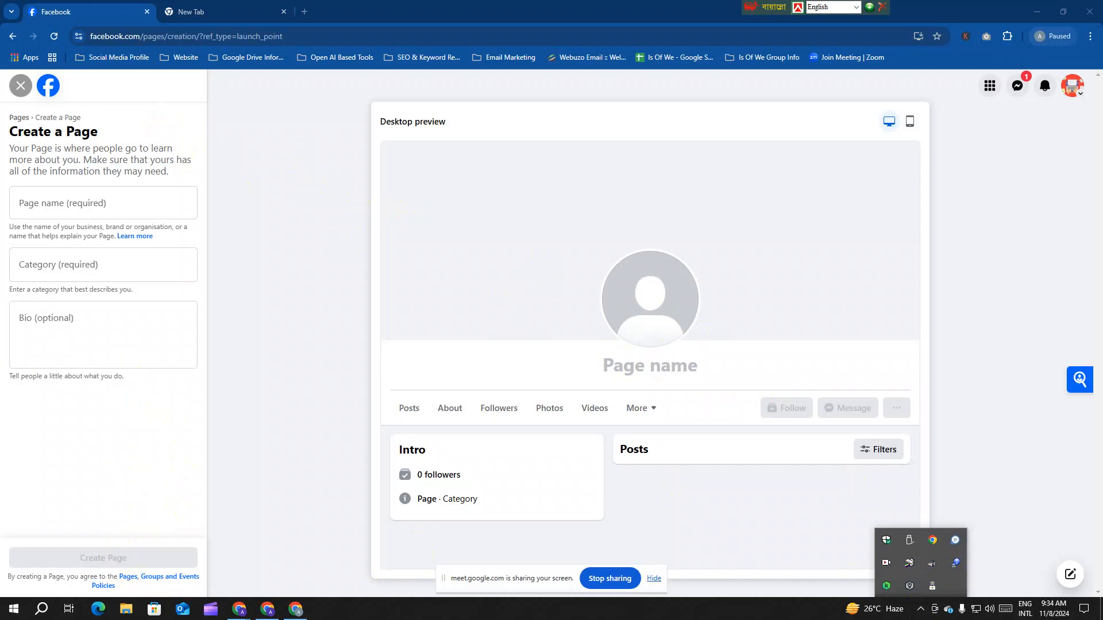
pyautogui.click(1078, 591)
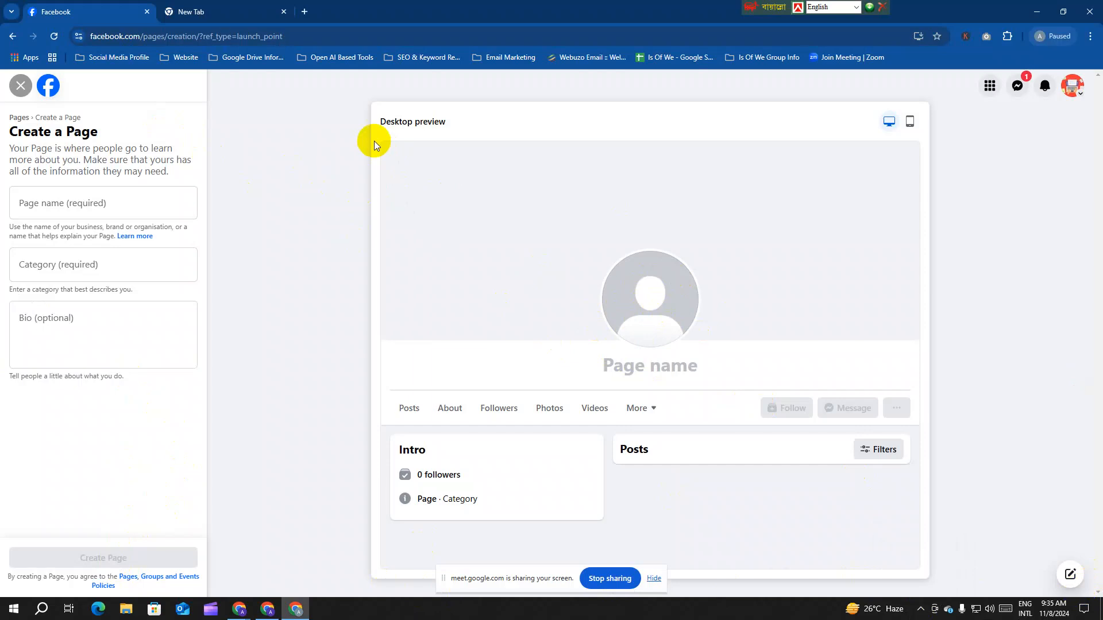
pyautogui.click(656, 272)
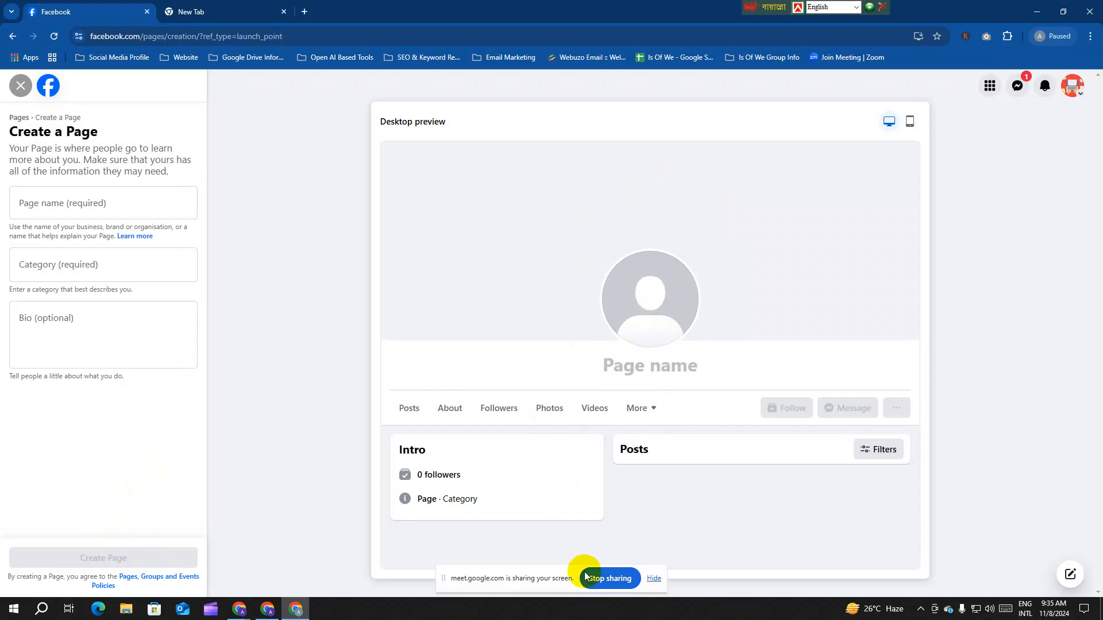
pyautogui.moveTo(531, 580); pyautogui.dragTo(596, 495)
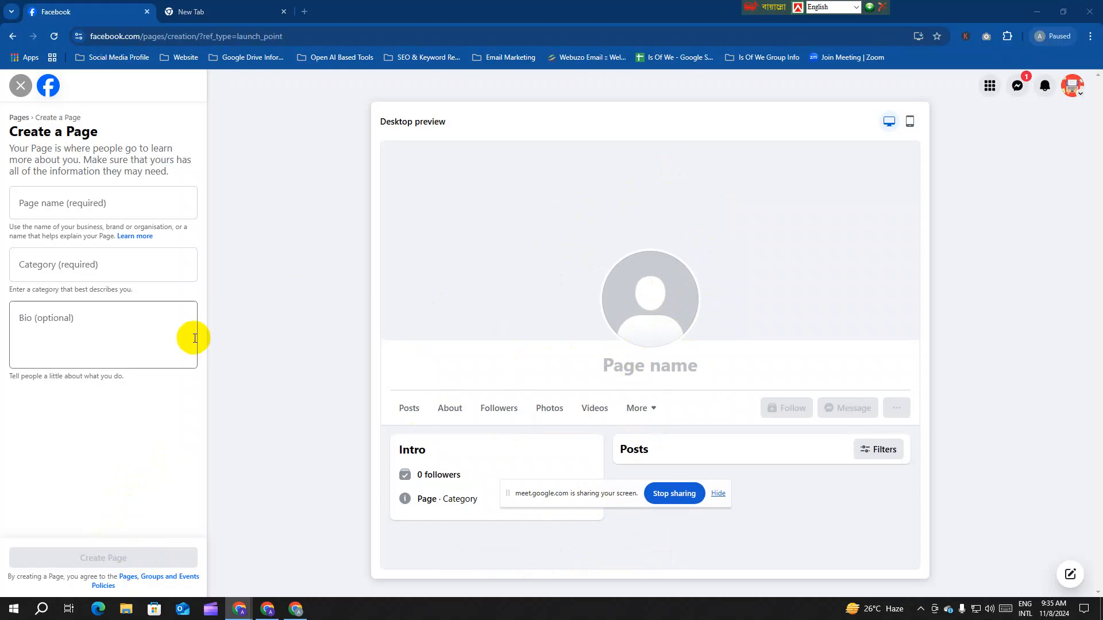
# Step: Leave Category and Bio empty again, highlight the Bio helper sentence, then leave the browser
pyautogui.click(84, 270)
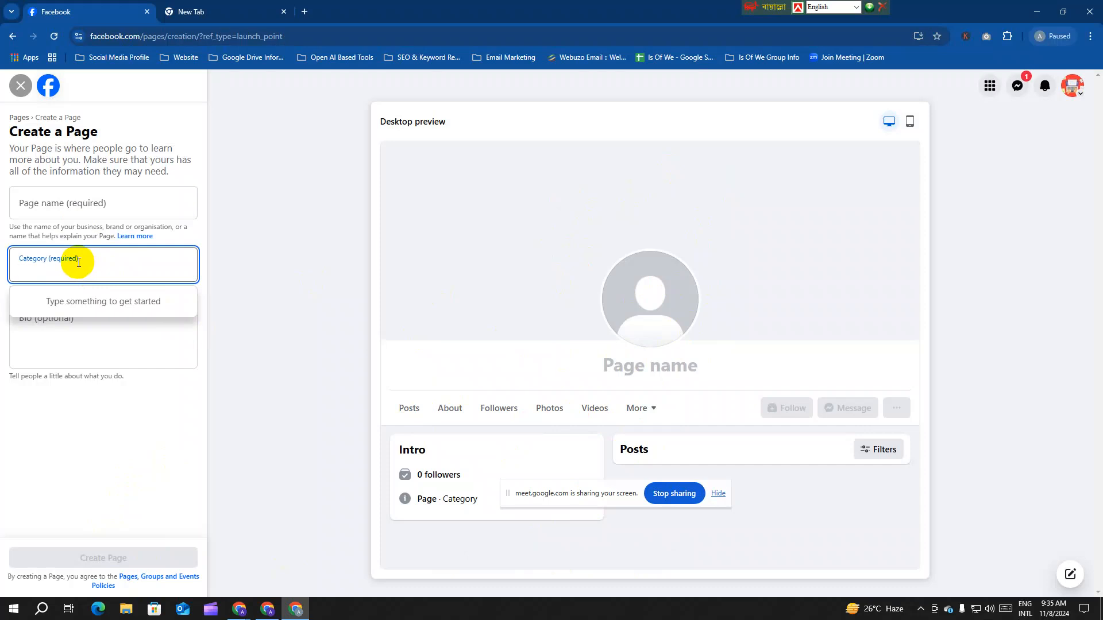
pyautogui.click(78, 328)
pyautogui.click(194, 443)
pyautogui.click(54, 321)
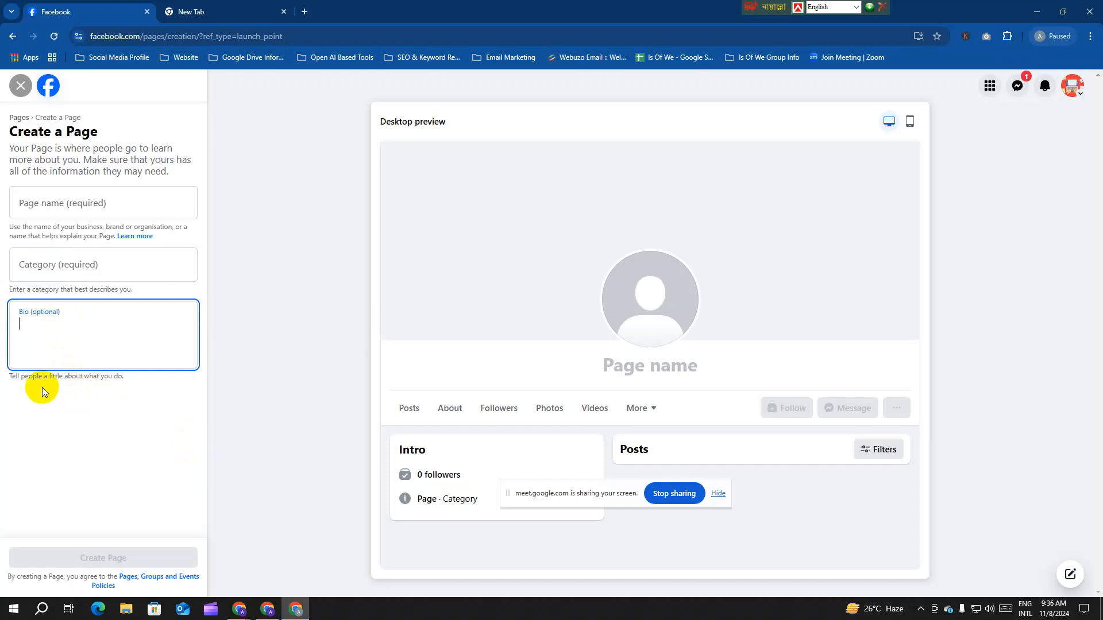
pyautogui.click(10, 381)
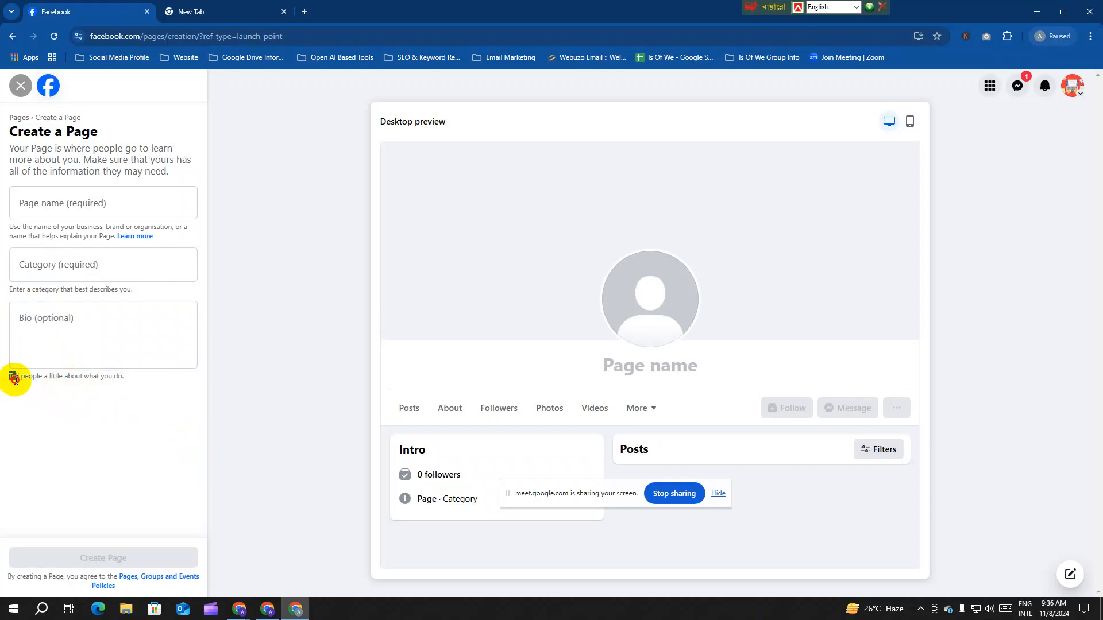
pyautogui.moveTo(14, 378)
pyautogui.mouseDown()
pyautogui.moveTo(128, 377)
pyautogui.moveTo(11, 377)
pyautogui.mouseUp()
pyautogui.click(147, 382)
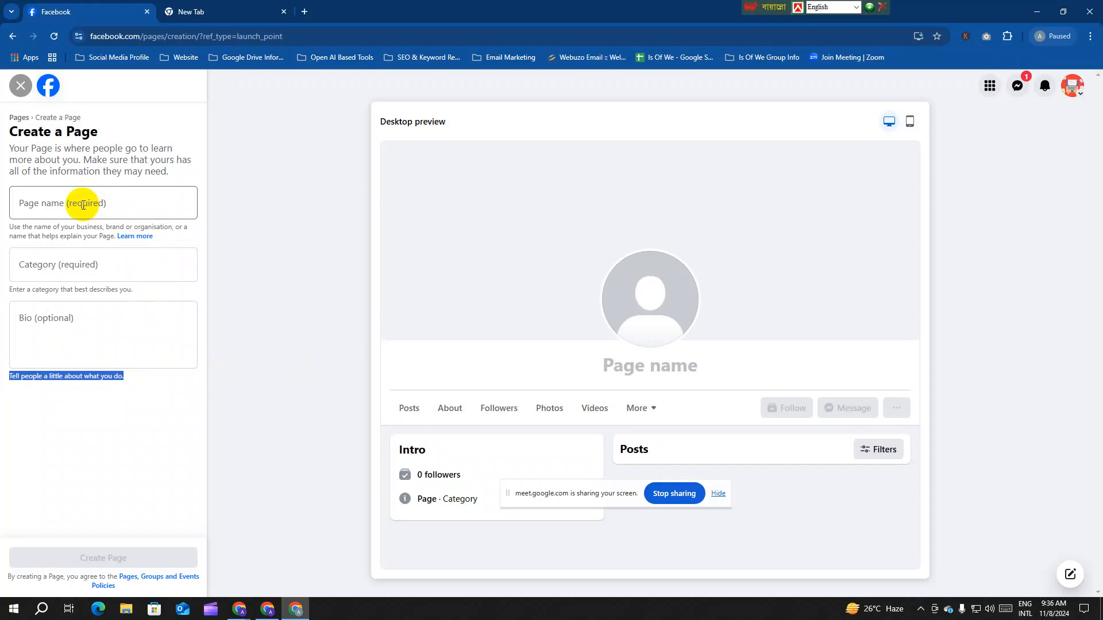
pyautogui.click(1076, 597)
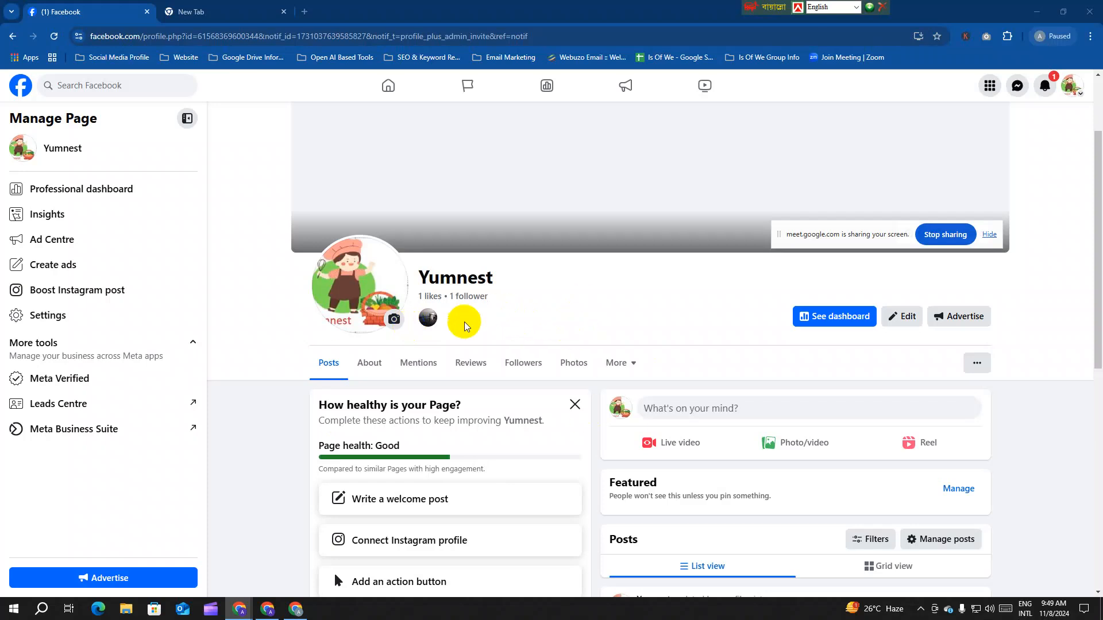
pyautogui.scroll(2, 505, 338)
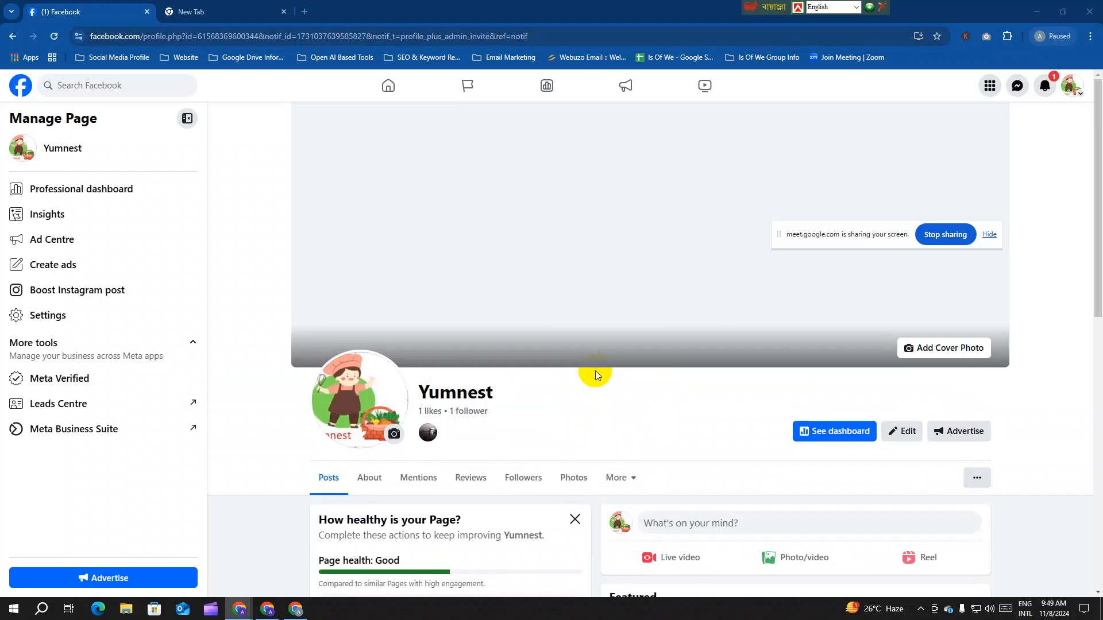
pyautogui.scroll(-10, 595, 375)
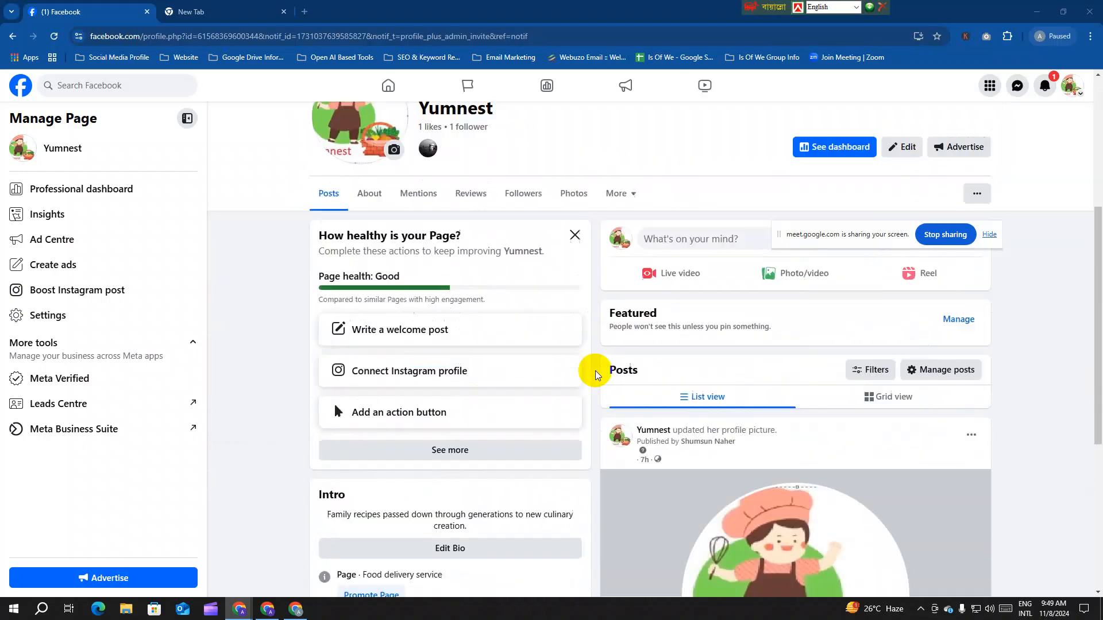
pyautogui.scroll(10, 609, 391)
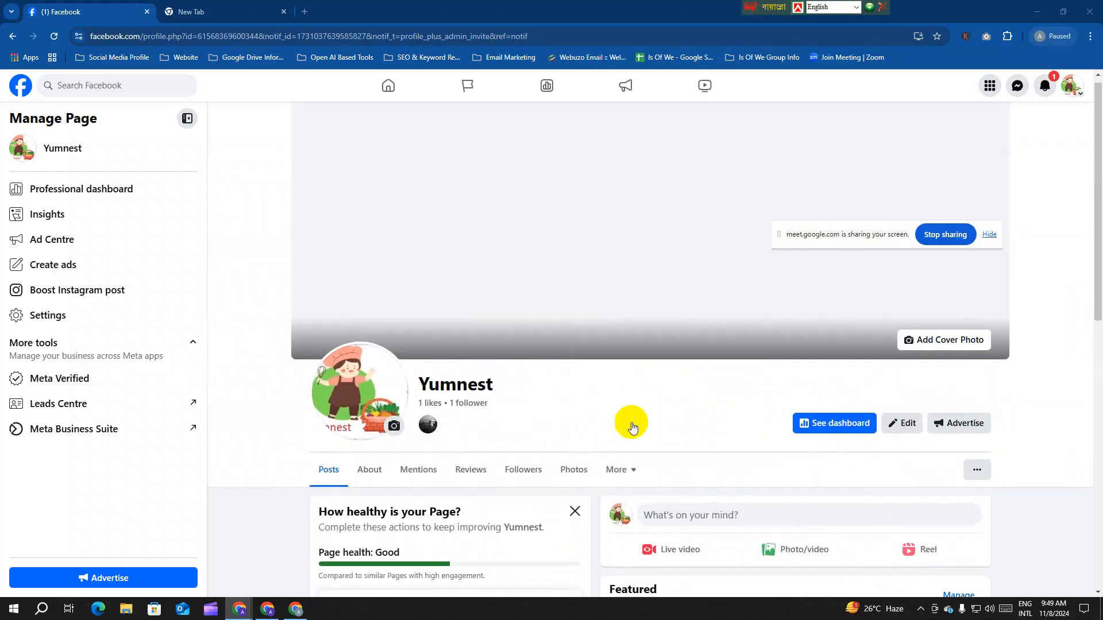
pyautogui.scroll(-5, 534, 393)
pyautogui.scroll(-5, 560, 387)
pyautogui.click(608, 451)
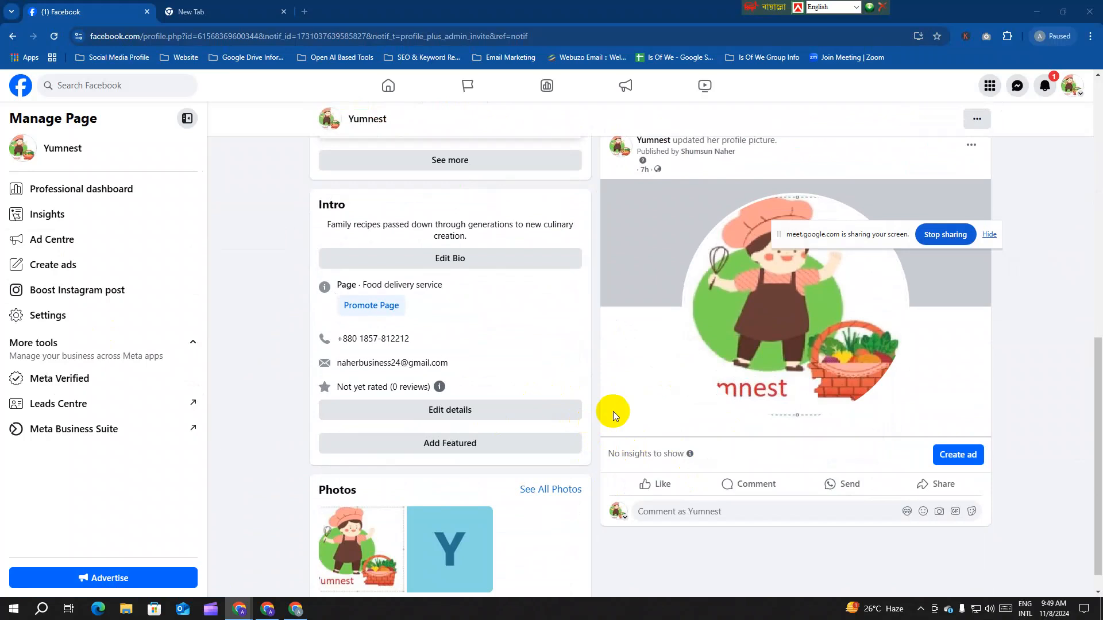
pyautogui.scroll(7, 603, 379)
pyautogui.scroll(3, 595, 363)
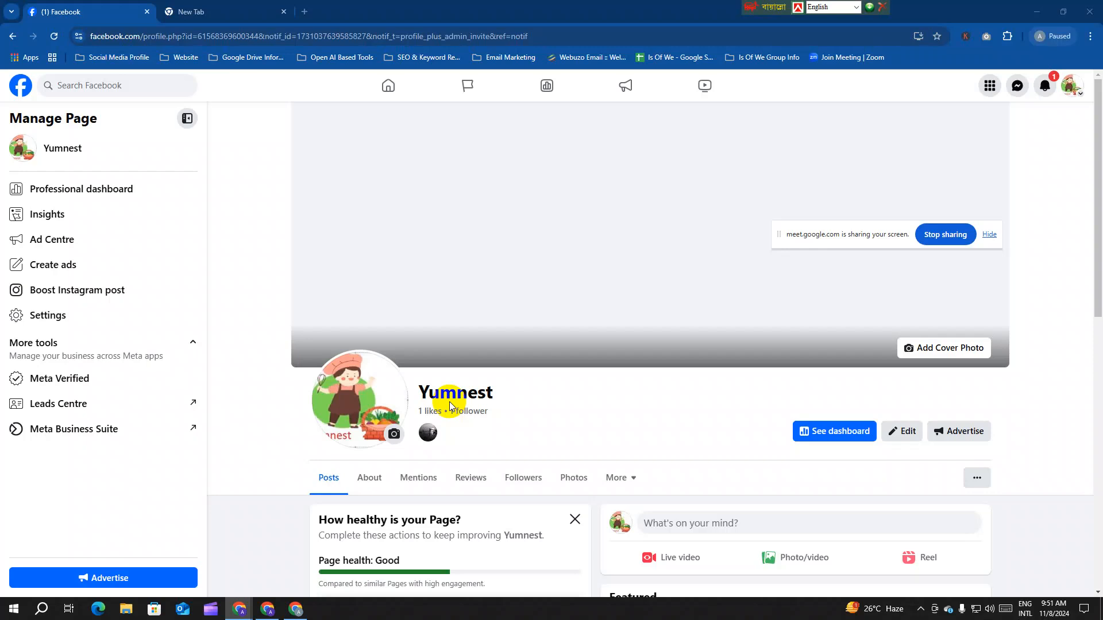
pyautogui.scroll(-10, 540, 388)
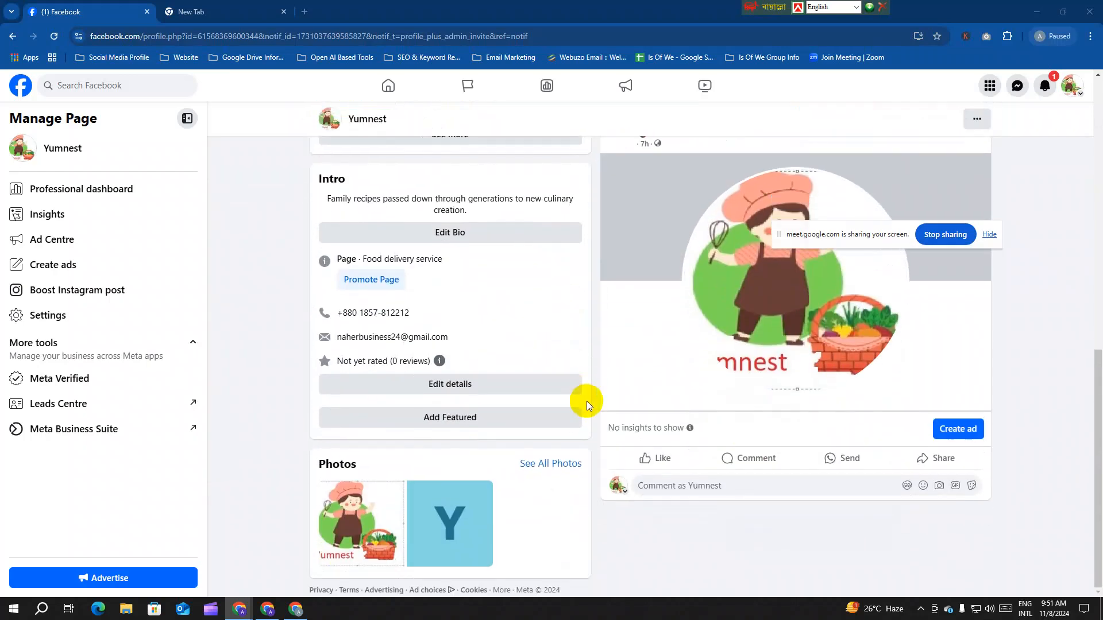
pyautogui.click(859, 255)
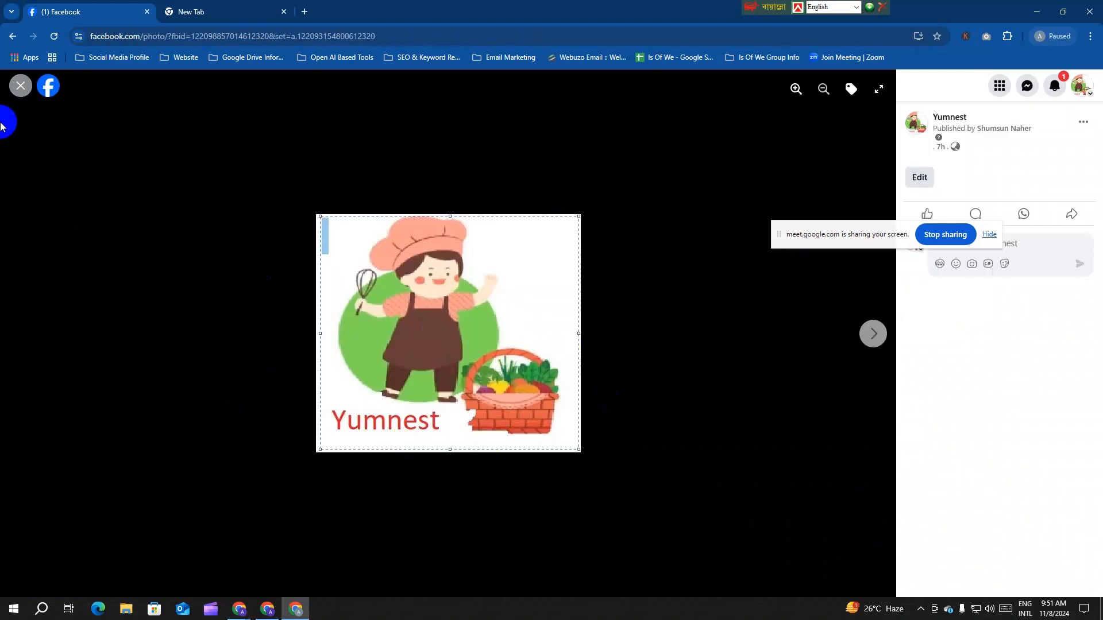
pyautogui.click(20, 86)
pyautogui.click(848, 325)
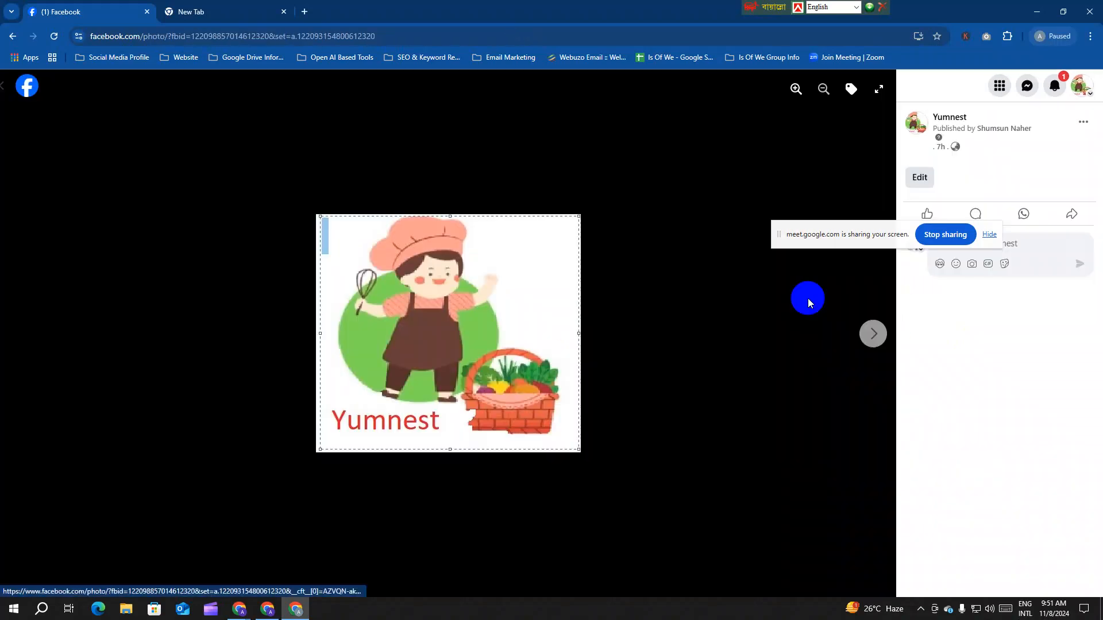
pyautogui.click(17, 83)
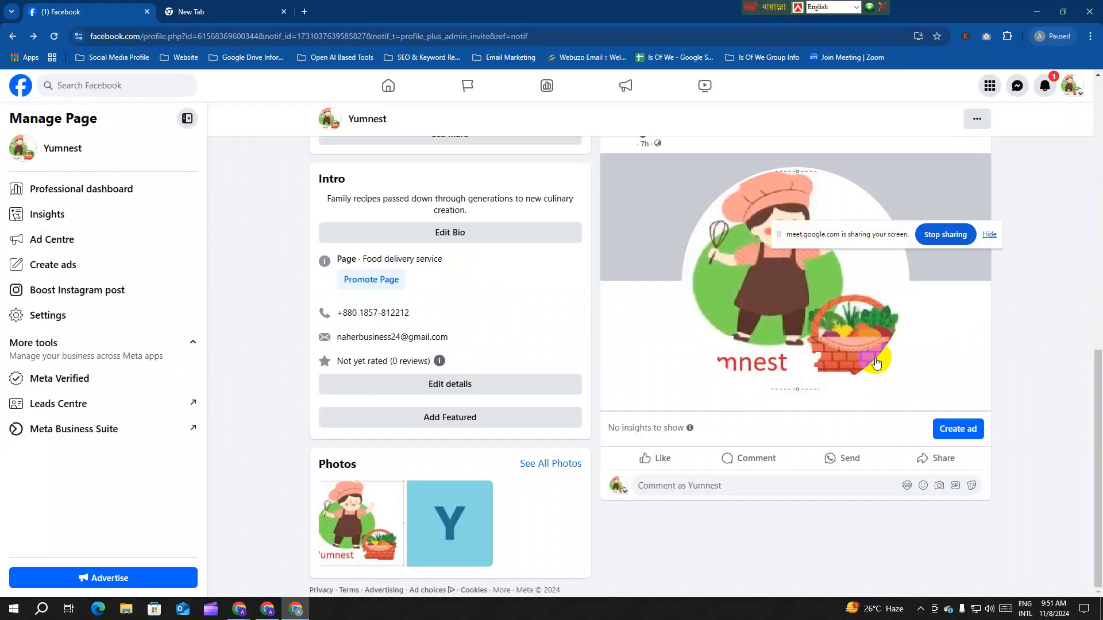
pyautogui.scroll(6, 882, 355)
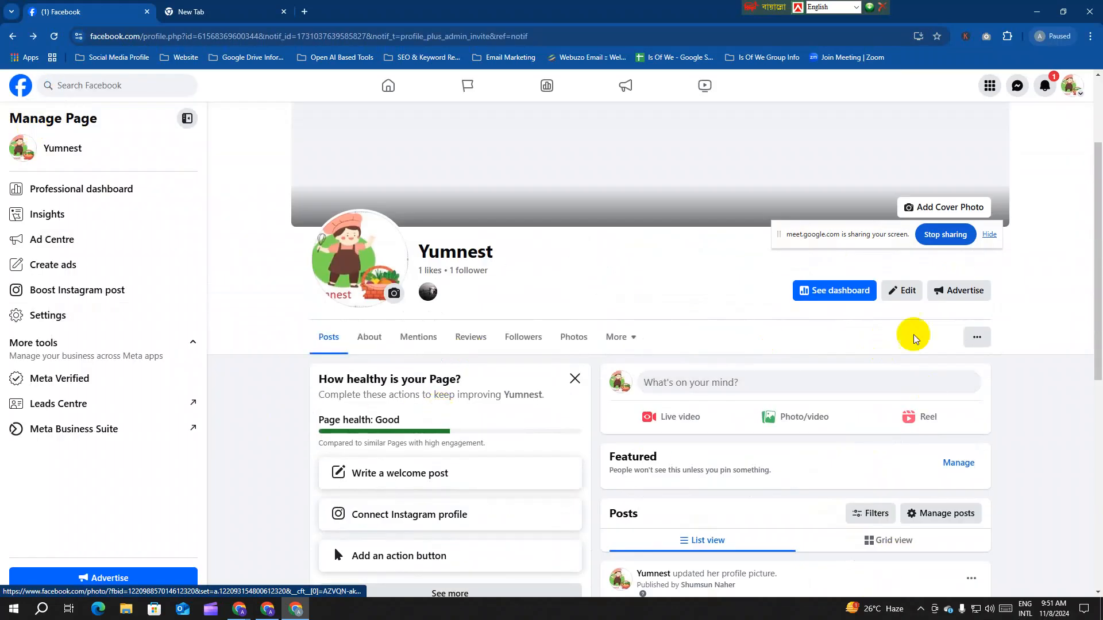
pyautogui.scroll(-2, 528, 360)
pyautogui.scroll(-2, 505, 414)
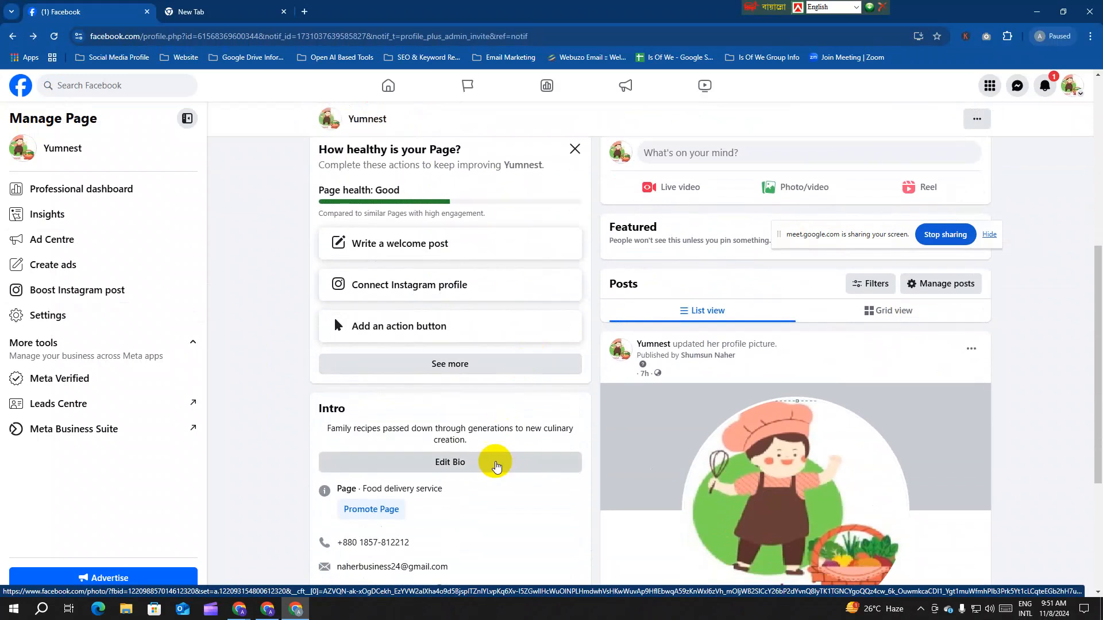
pyautogui.scroll(1, 481, 405)
pyautogui.scroll(-5, 478, 400)
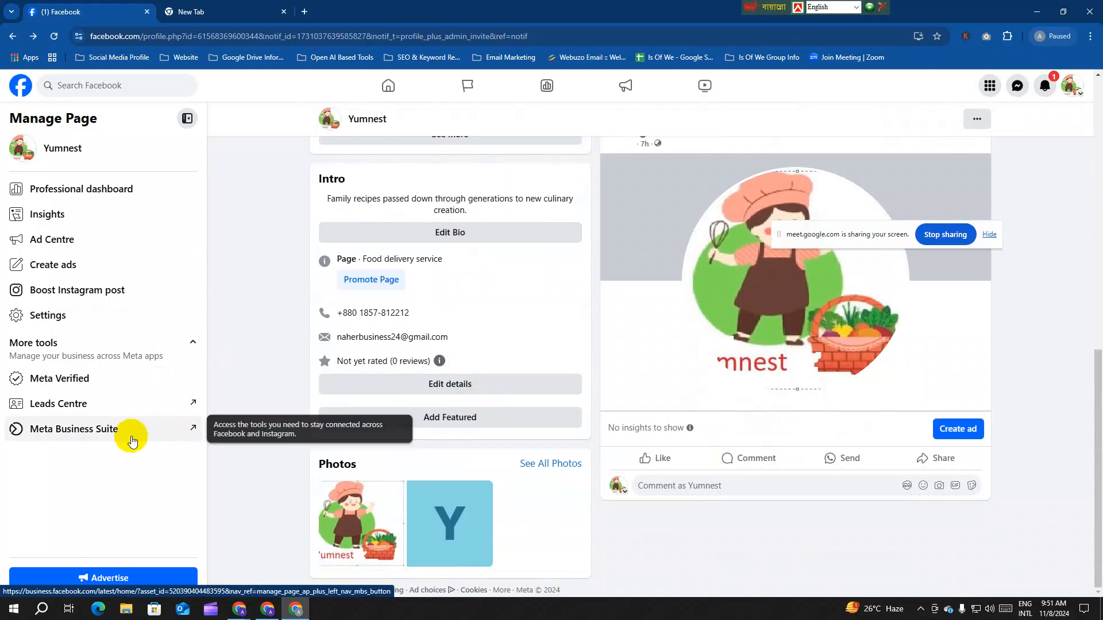
# Step: Open the Yumnest Page's Settings from the Manage Page sidebar and scroll through them
pyautogui.click(71, 320)
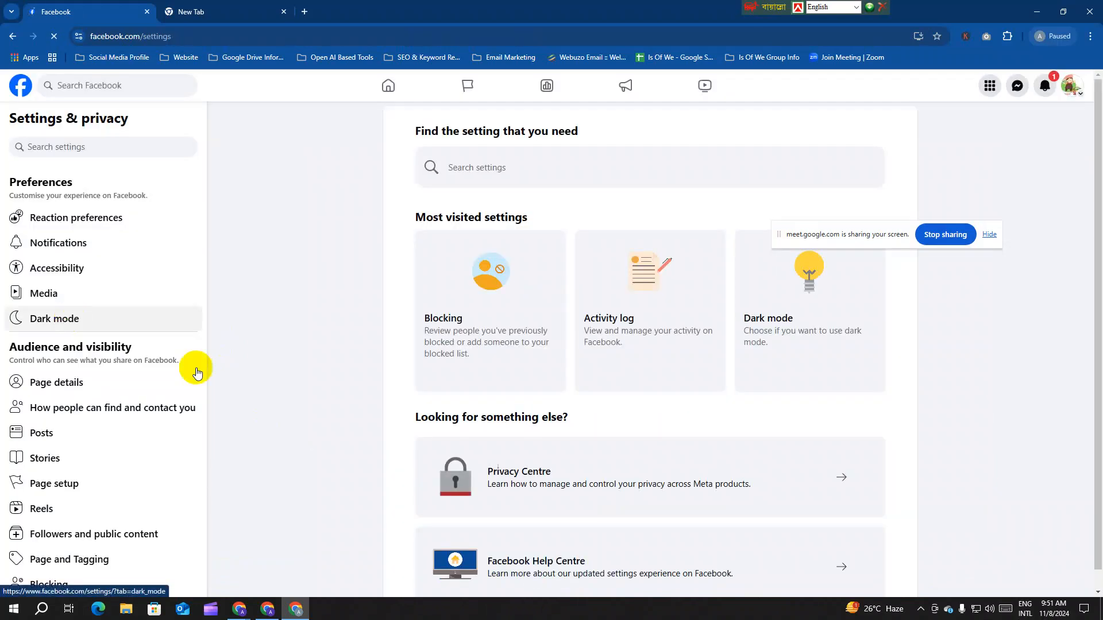
pyautogui.scroll(-2, 185, 352)
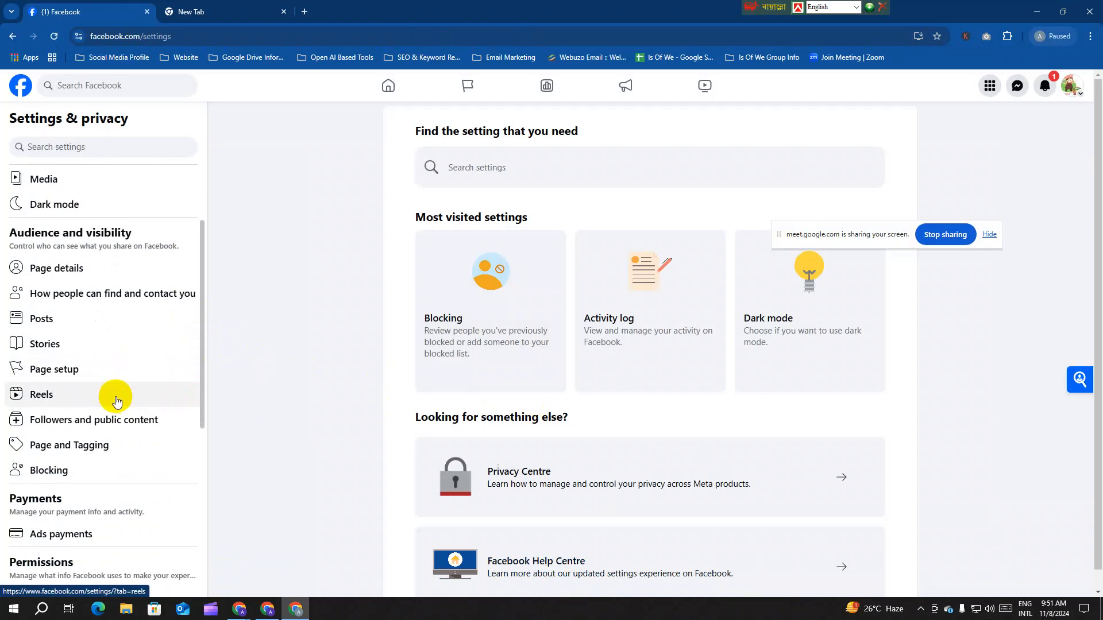
pyautogui.scroll(2, 172, 270)
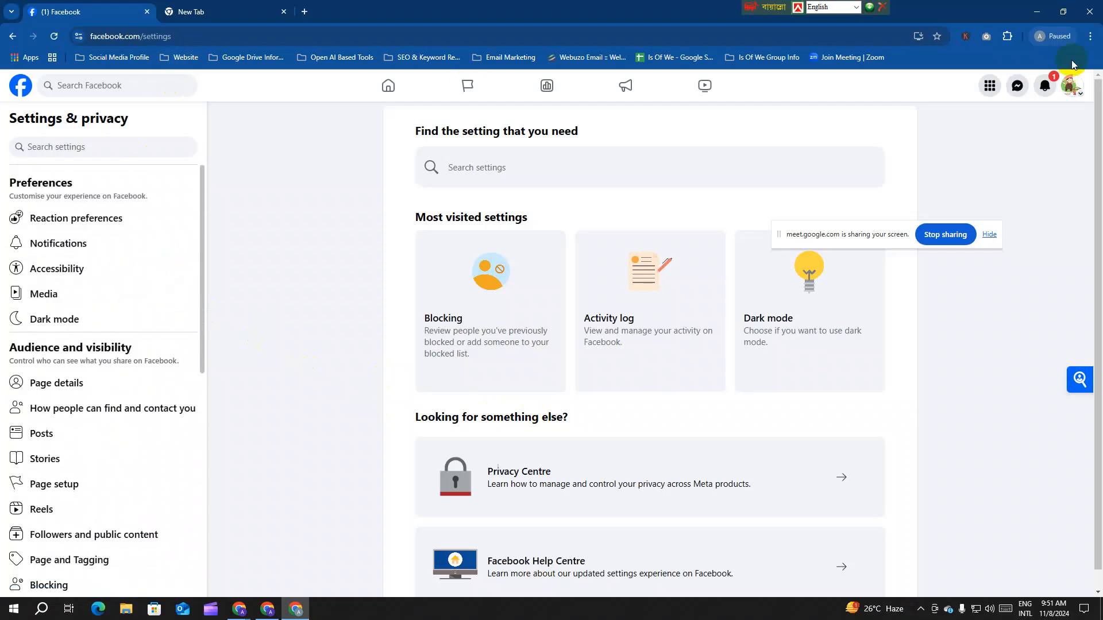
# Step: Open the Yumnest Page in a new tab and select its profile path in the address bar
pyautogui.click(1074, 88)
pyautogui.rightClick(950, 137)
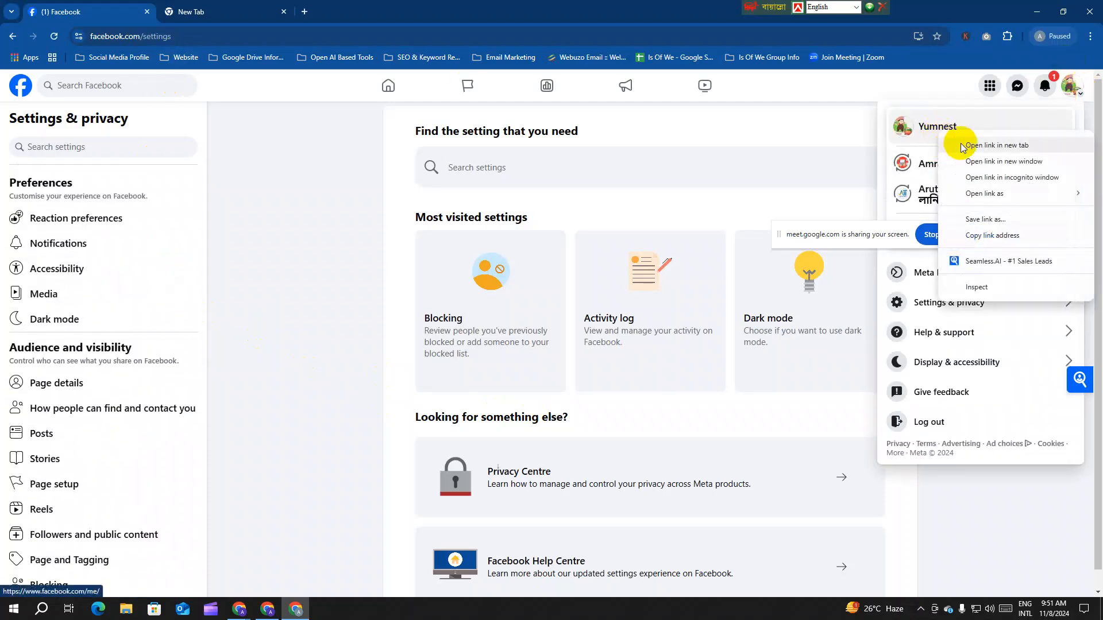
pyautogui.click(1013, 145)
pyautogui.click(236, 10)
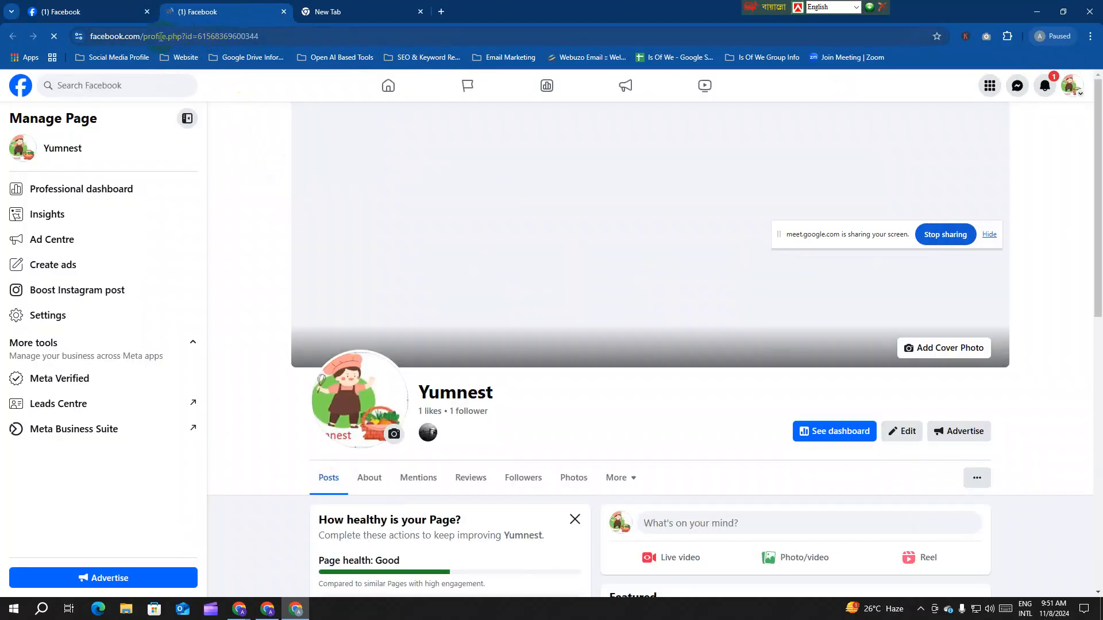
pyautogui.moveTo(165, 37); pyautogui.dragTo(266, 48)
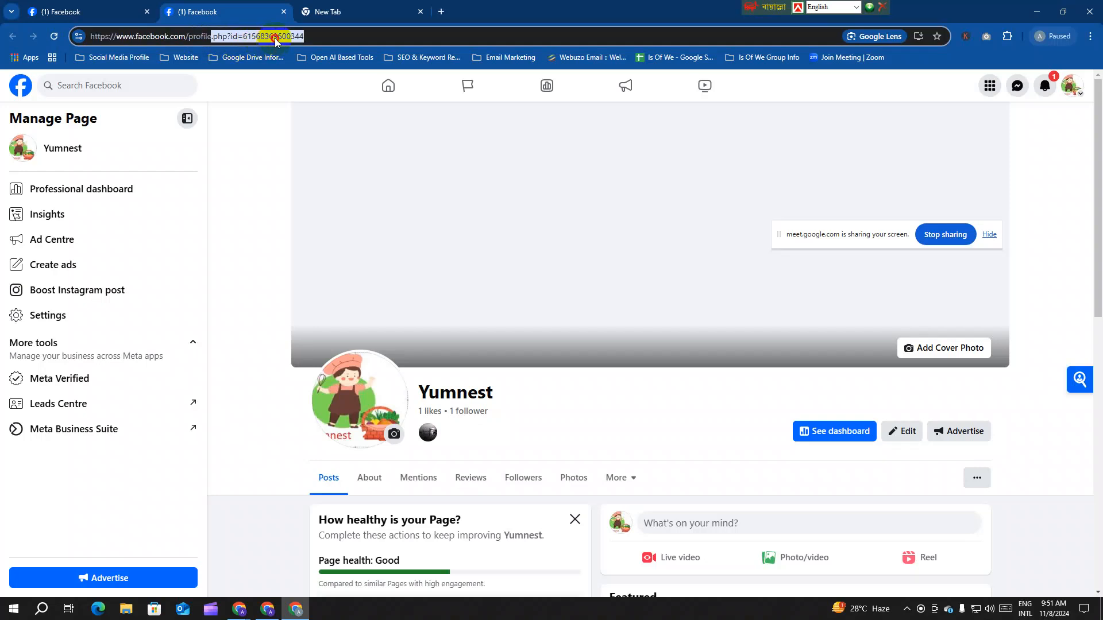
pyautogui.click(275, 40)
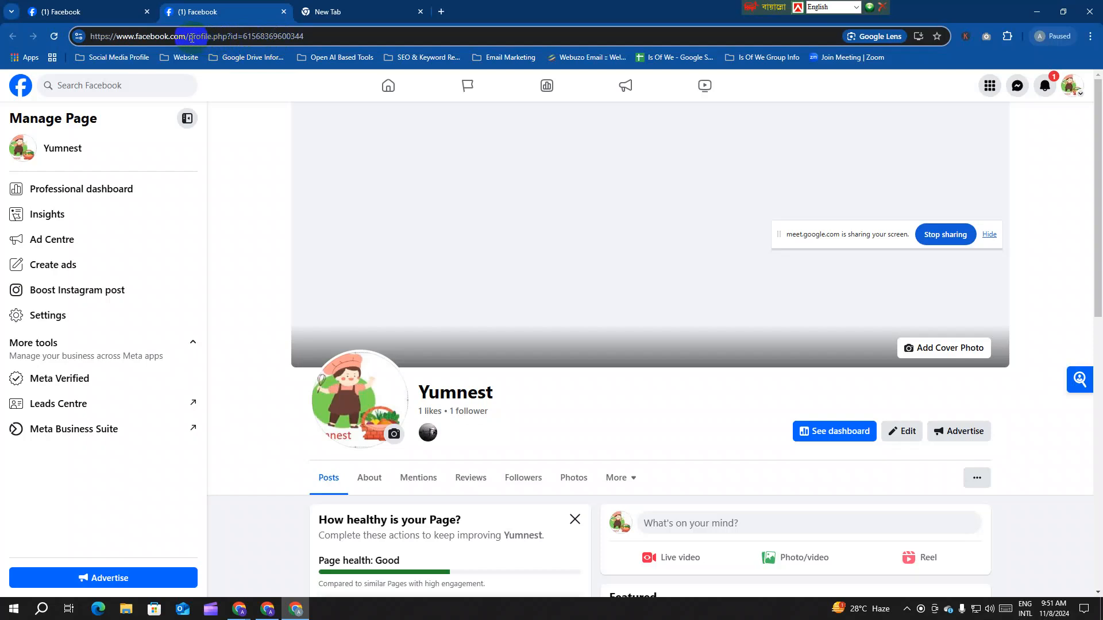
pyautogui.moveTo(190, 38); pyautogui.dragTo(311, 38)
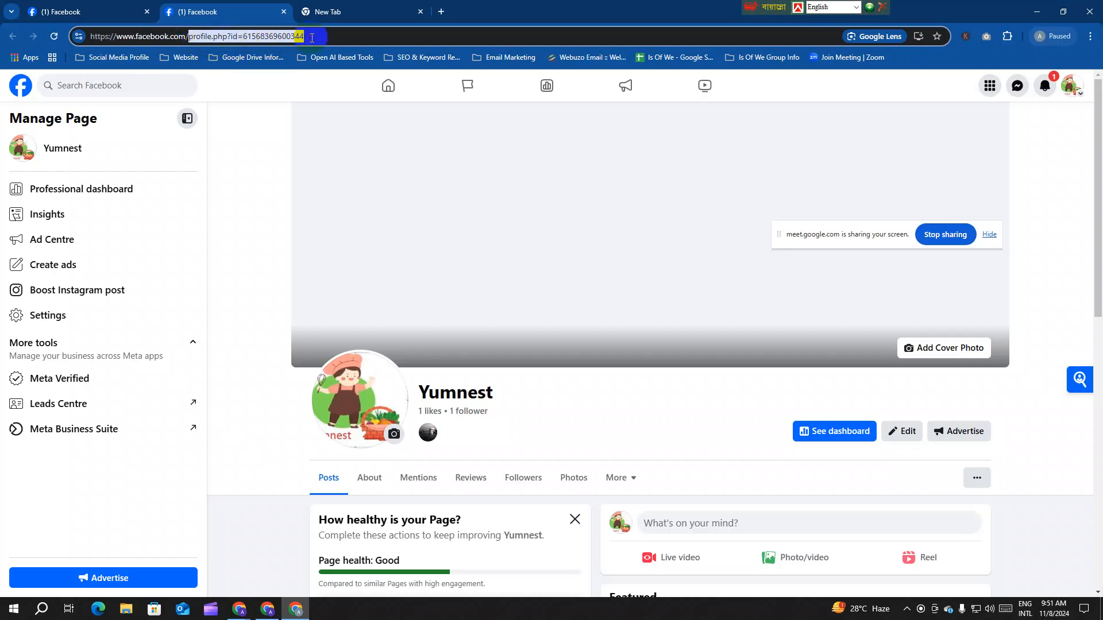
# Step: Back in the settings tab, view Page details and return to the Settings & privacy list
pyautogui.click(112, 12)
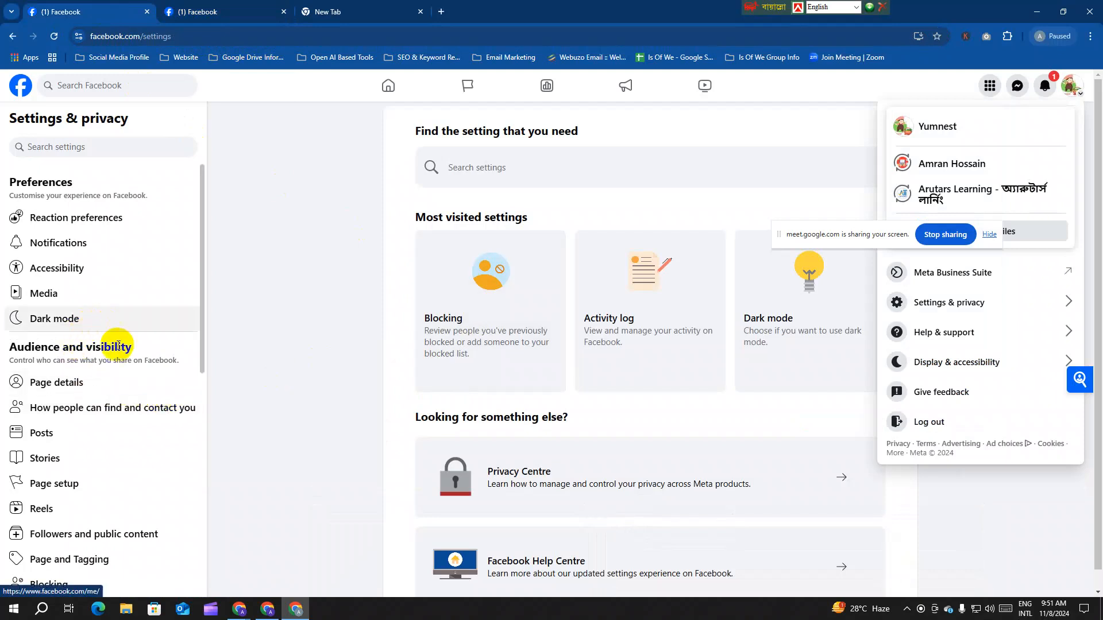
pyautogui.click(80, 388)
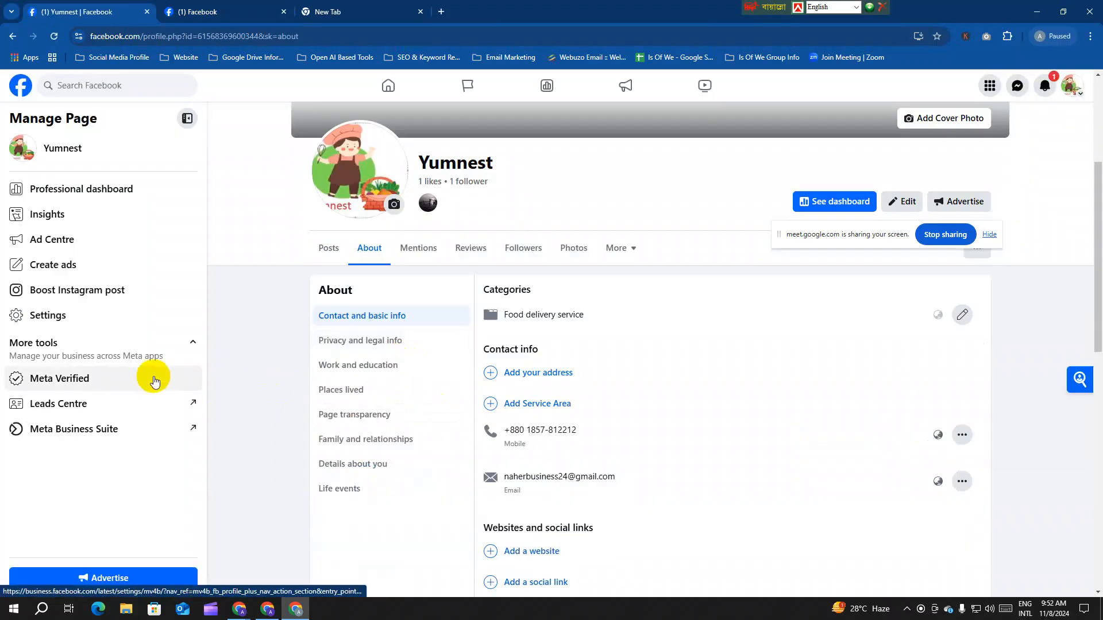
pyautogui.click(11, 36)
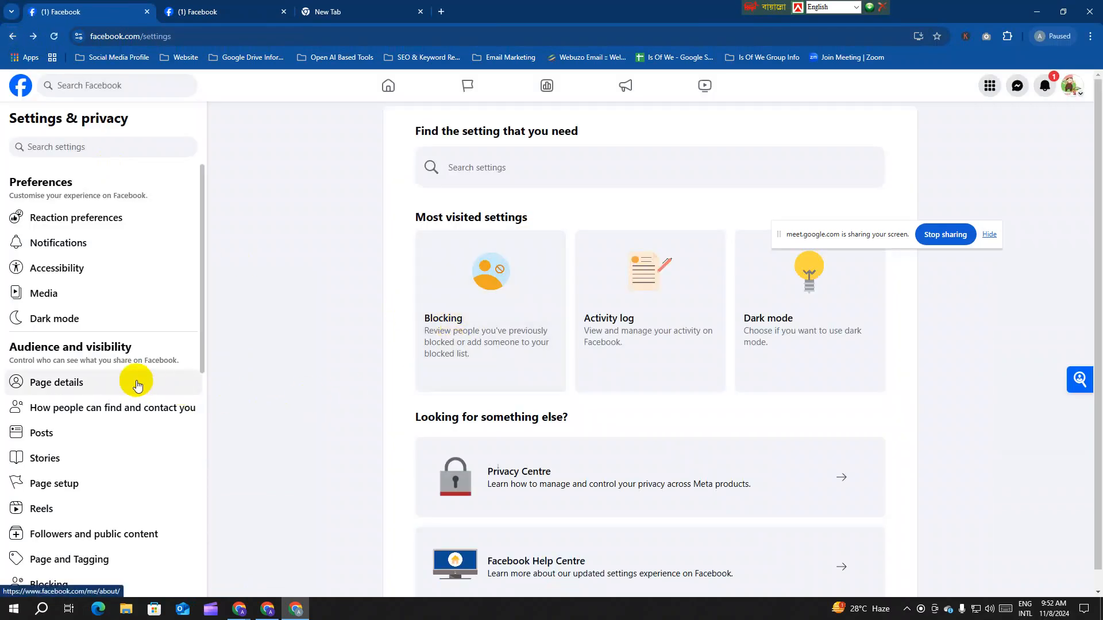
pyautogui.scroll(-4, 132, 376)
pyautogui.scroll(-4, 132, 376)
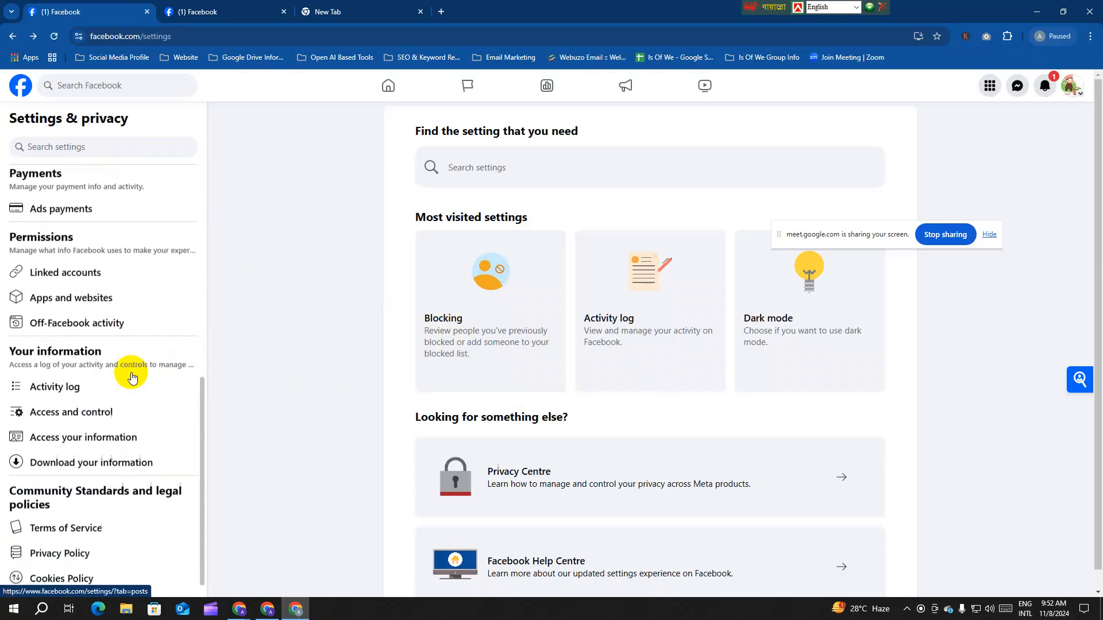
pyautogui.scroll(8, 128, 390)
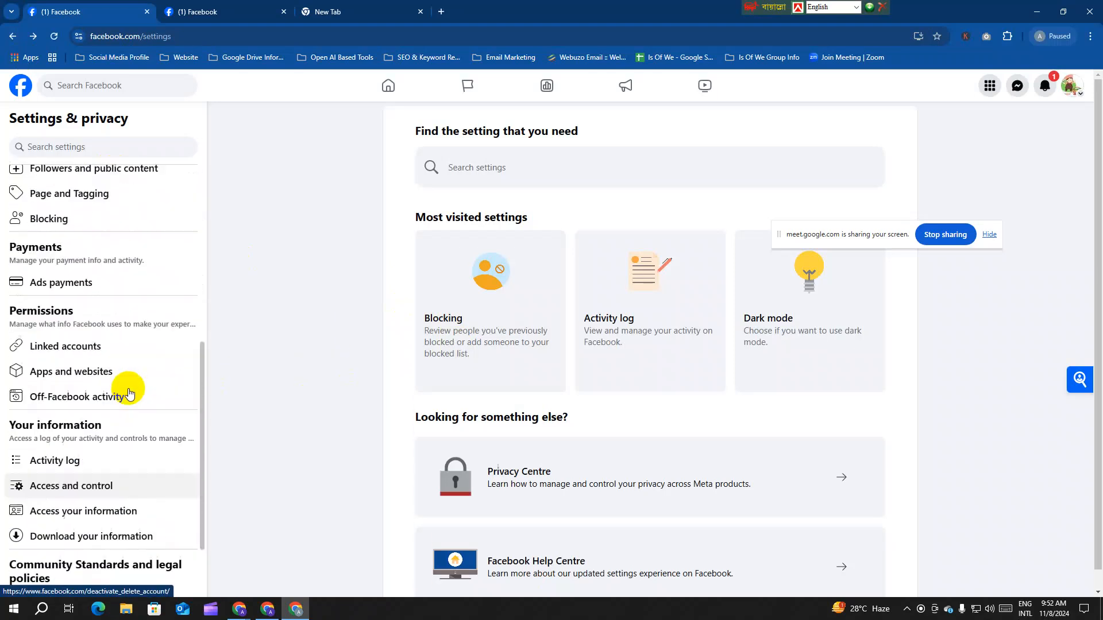
# Step: Search the Page settings for 'name' and open the Name result
pyautogui.click(43, 146)
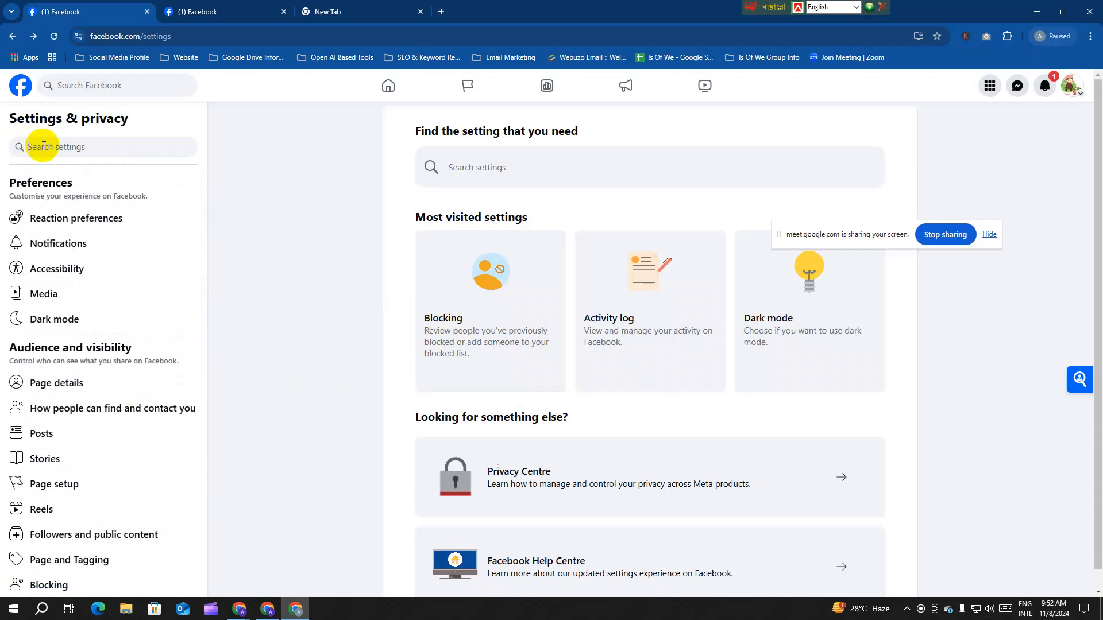
pyautogui.write('naem')
pyautogui.press('BackSpace')
pyautogui.press('BackSpace')
pyautogui.write('me')
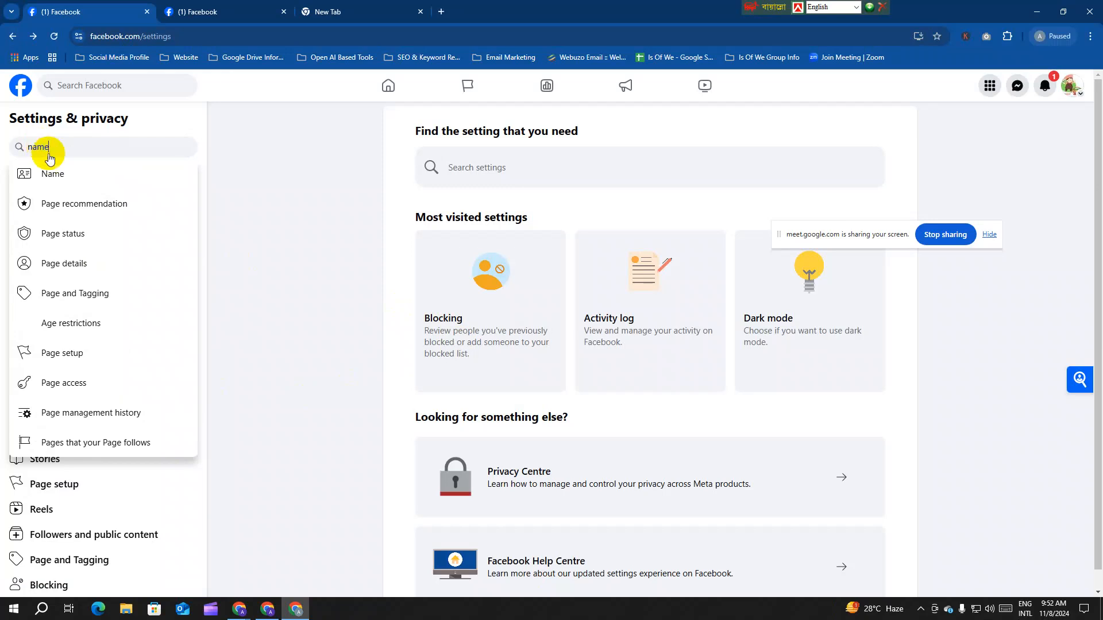
pyautogui.click(85, 175)
# Step: Open the Yumnest name and username settings, briefly checking the Yumnest Page tab
pyautogui.scroll(2, 622, 357)
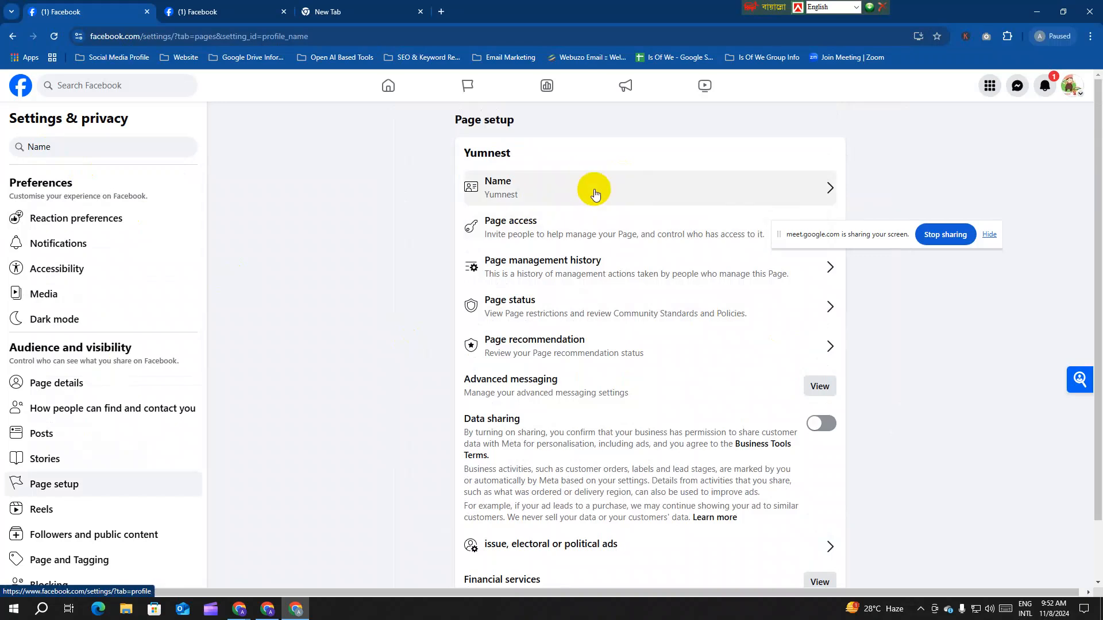
pyautogui.scroll(-2, 617, 406)
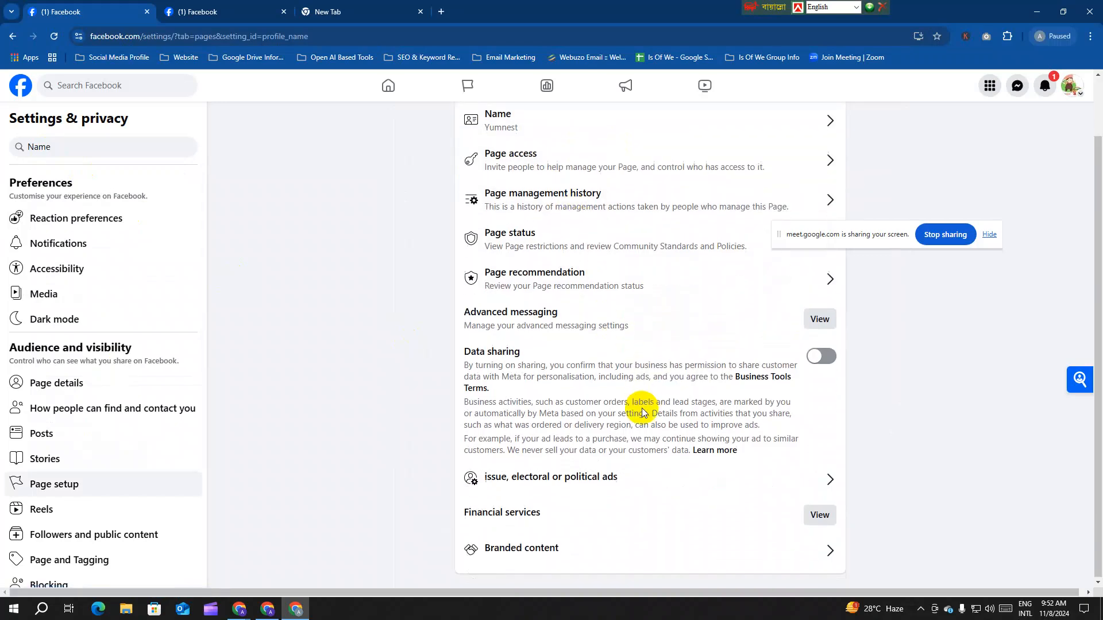
pyautogui.scroll(2, 642, 411)
pyautogui.click(573, 188)
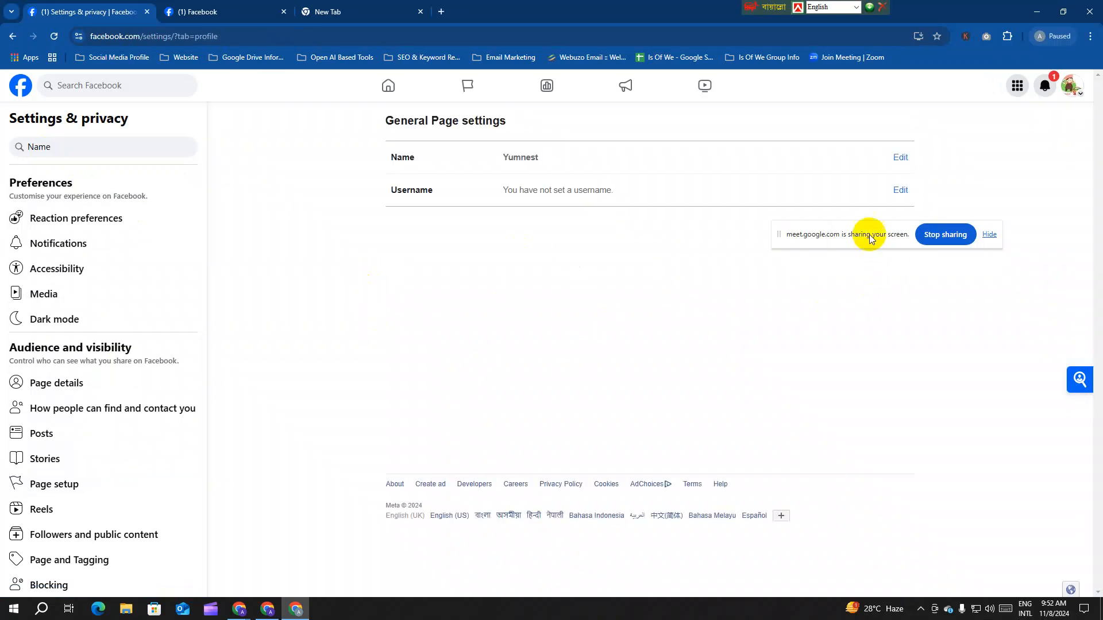
pyautogui.moveTo(866, 233); pyautogui.dragTo(153, 394)
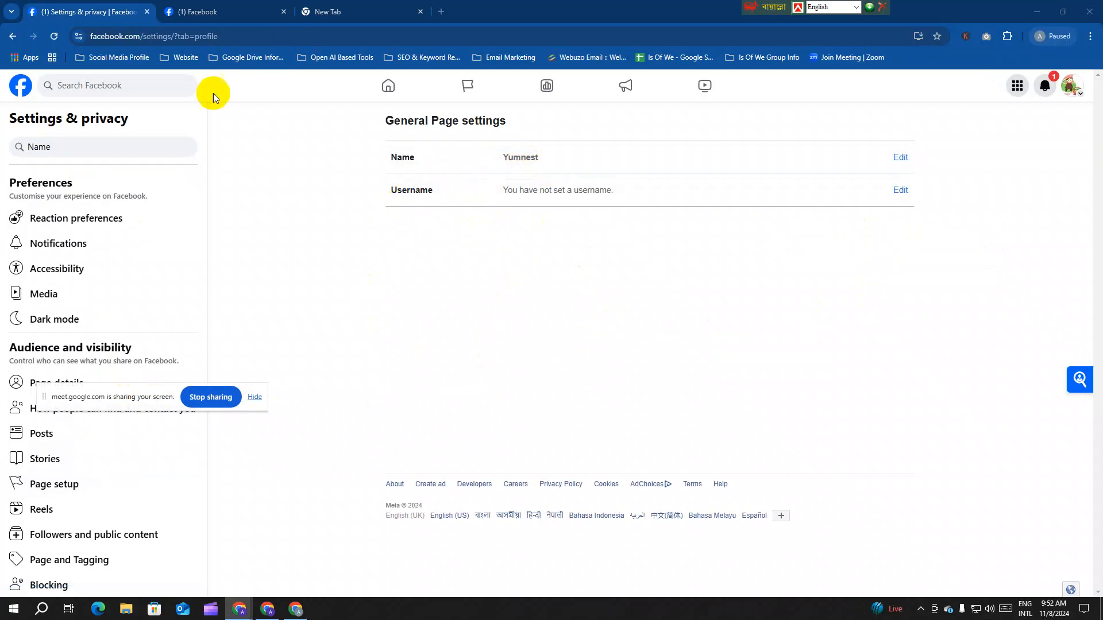
pyautogui.click(193, 16)
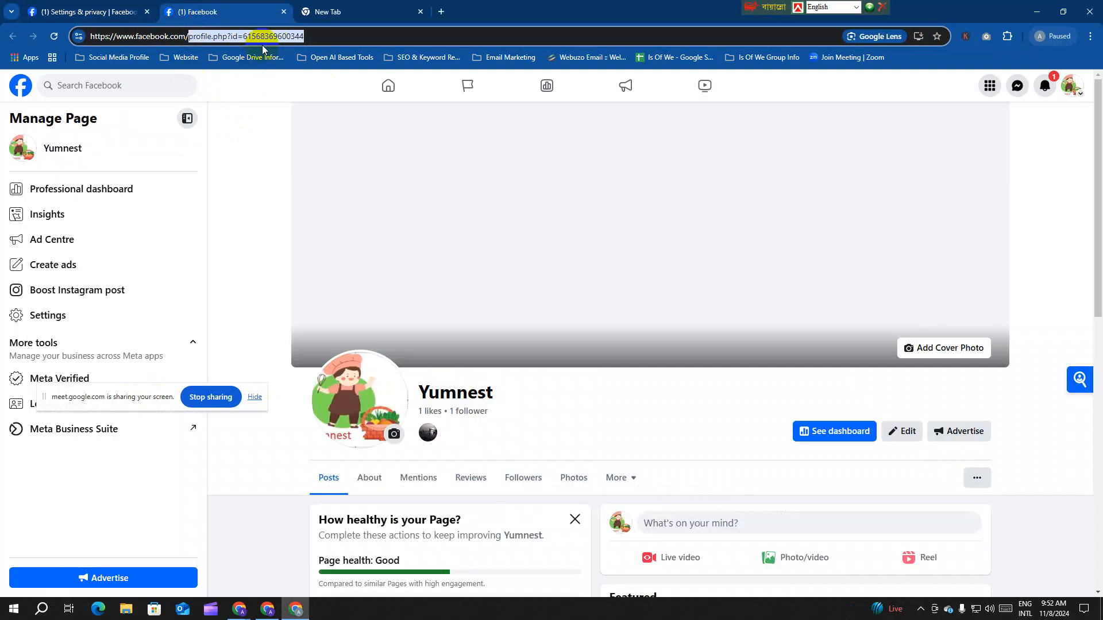
pyautogui.click(109, 11)
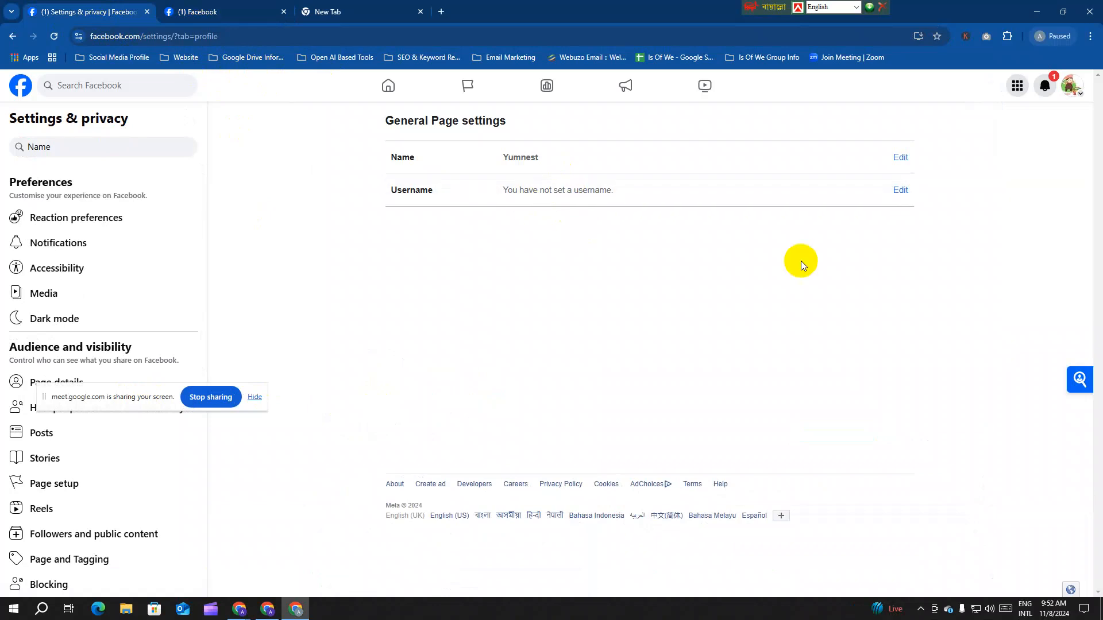
# Step: Change the Page username to yumnest, save, and confirm with the account password
pyautogui.click(900, 191)
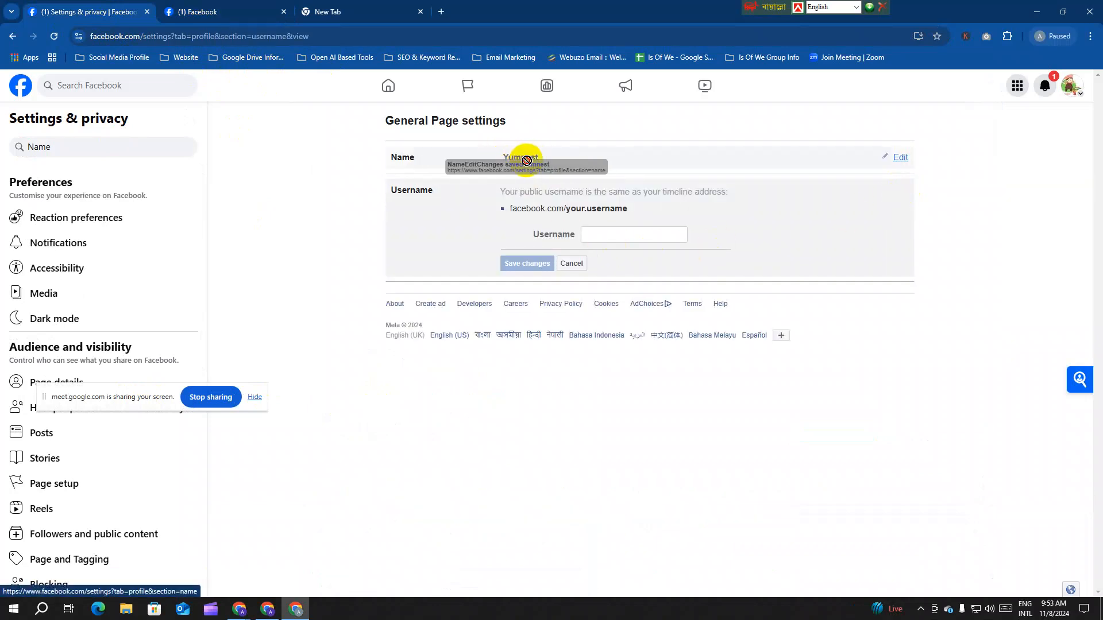
pyautogui.click(610, 236)
pyautogui.write('y')
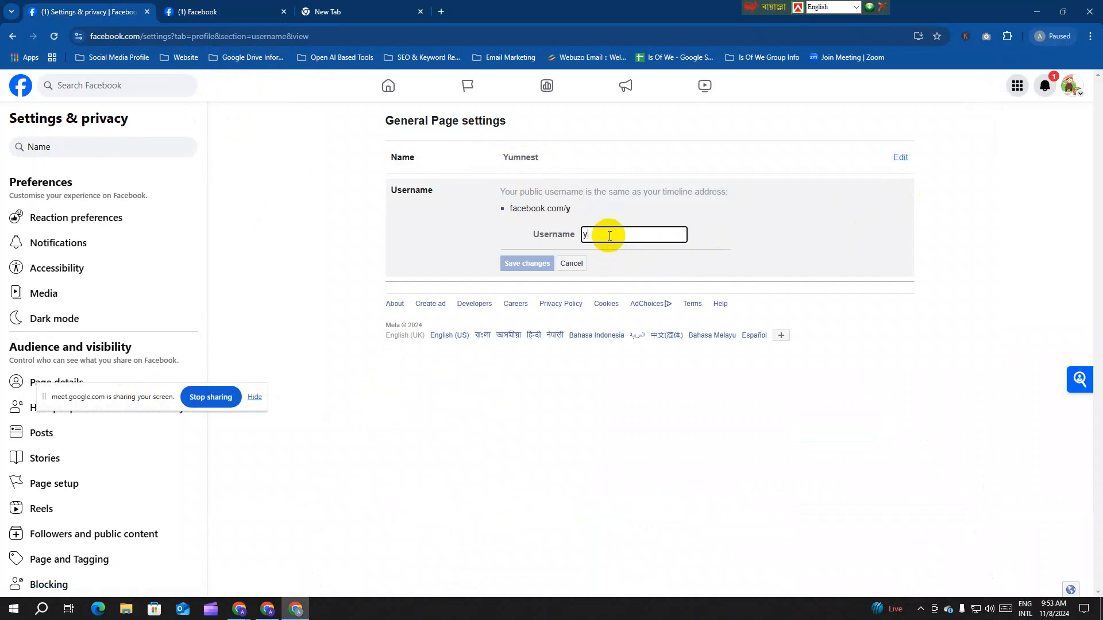
pyautogui.write('umnest')
pyautogui.click(391, 256)
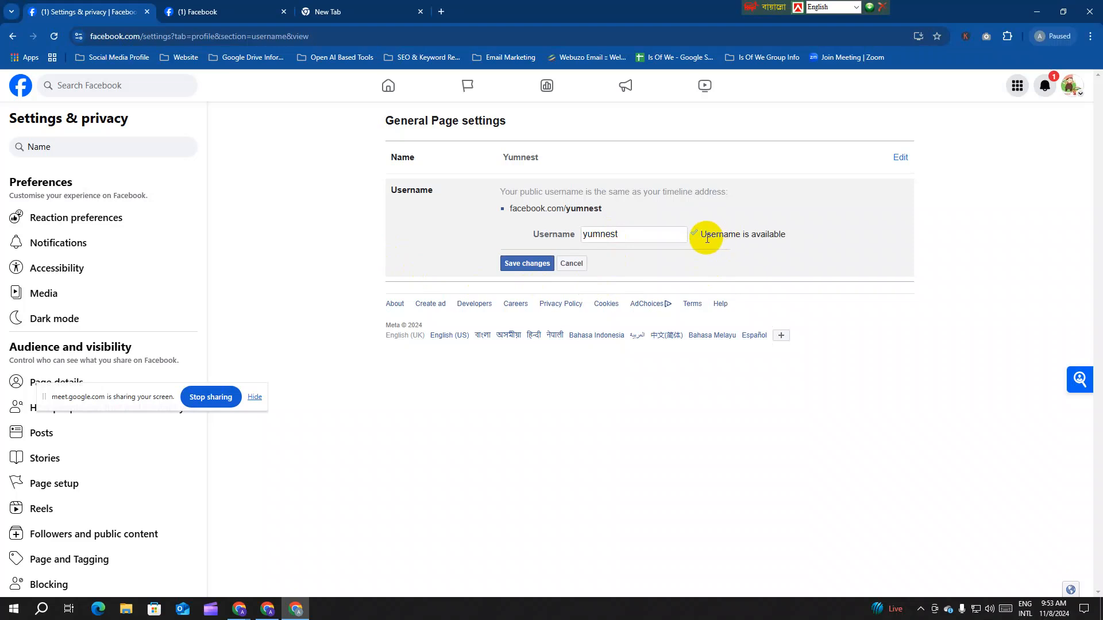
pyautogui.click(527, 263)
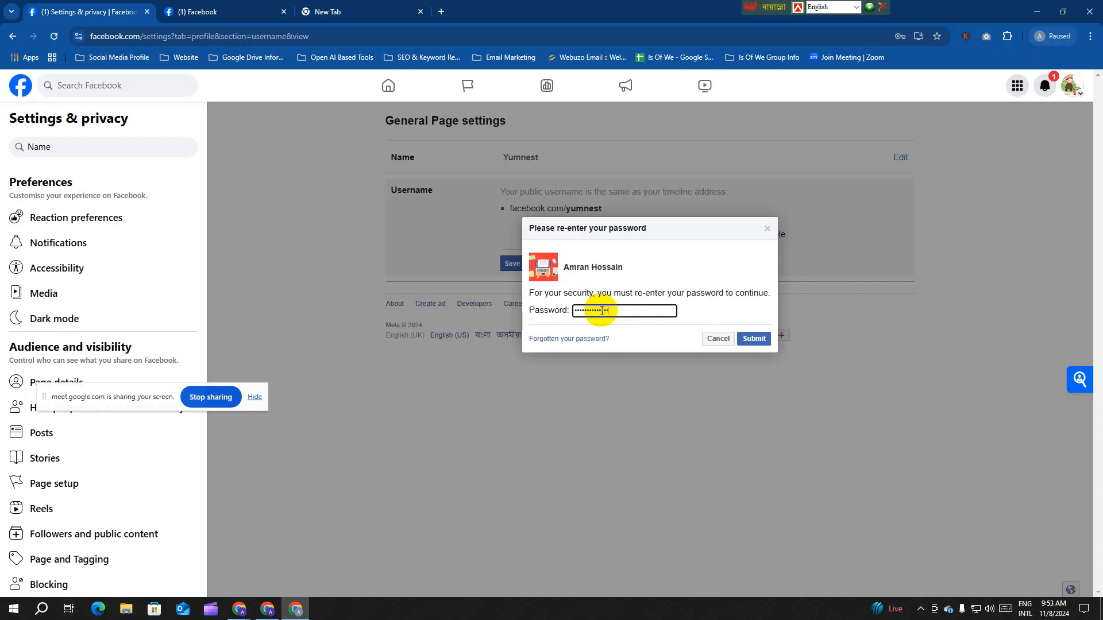
pyautogui.press('Return')
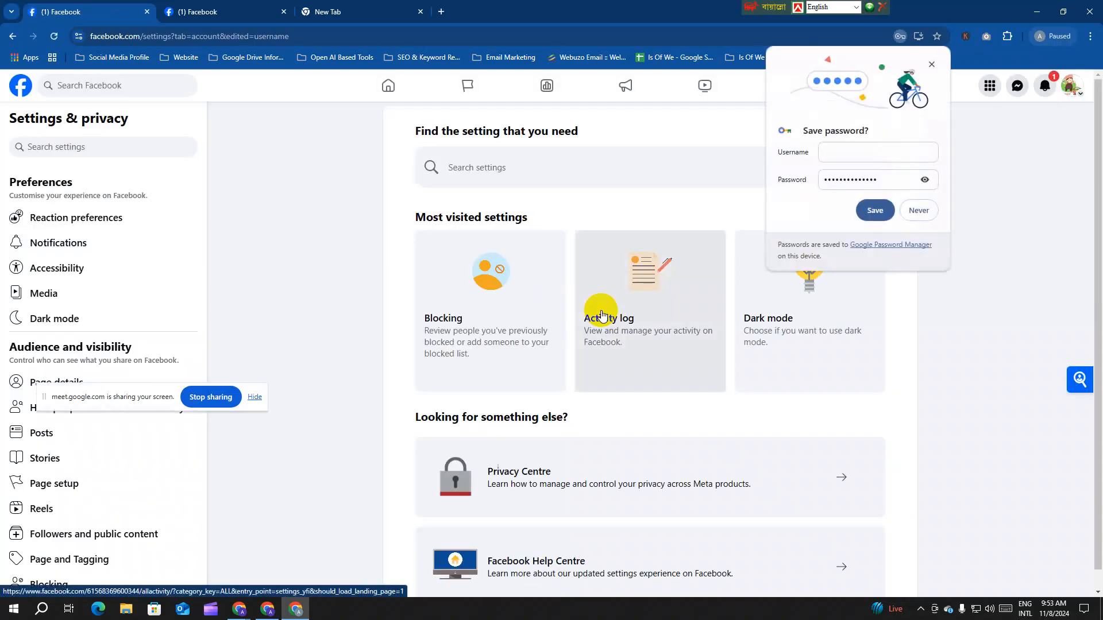
# Step: Decline saving the password, reload the Yumnest Page and copy its new facebook.com/yumnest address
pyautogui.click(920, 211)
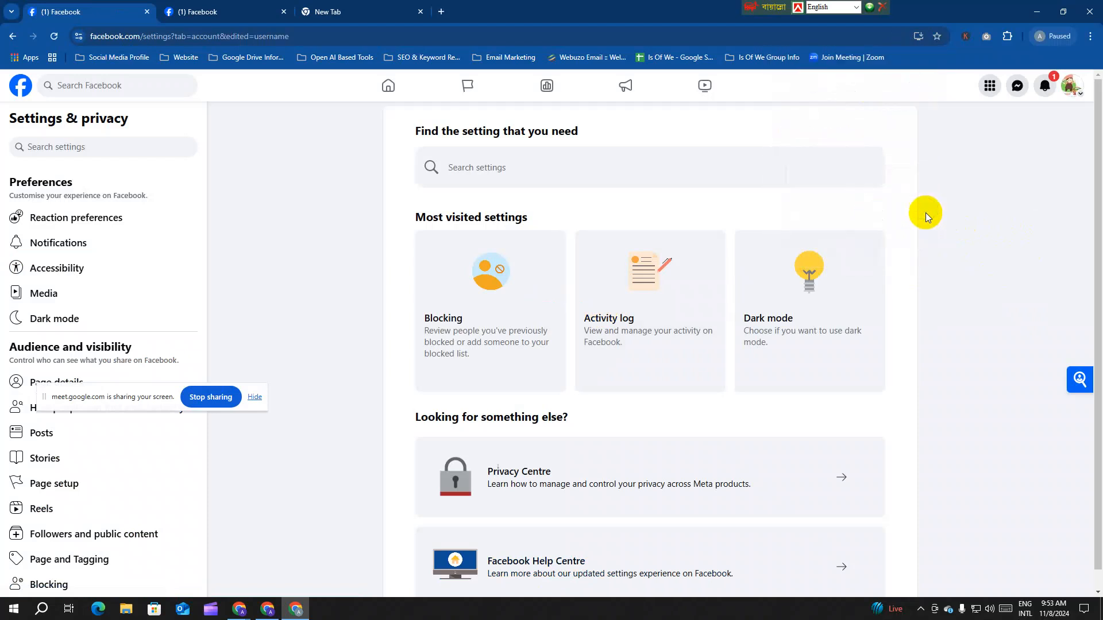
pyautogui.click(219, 13)
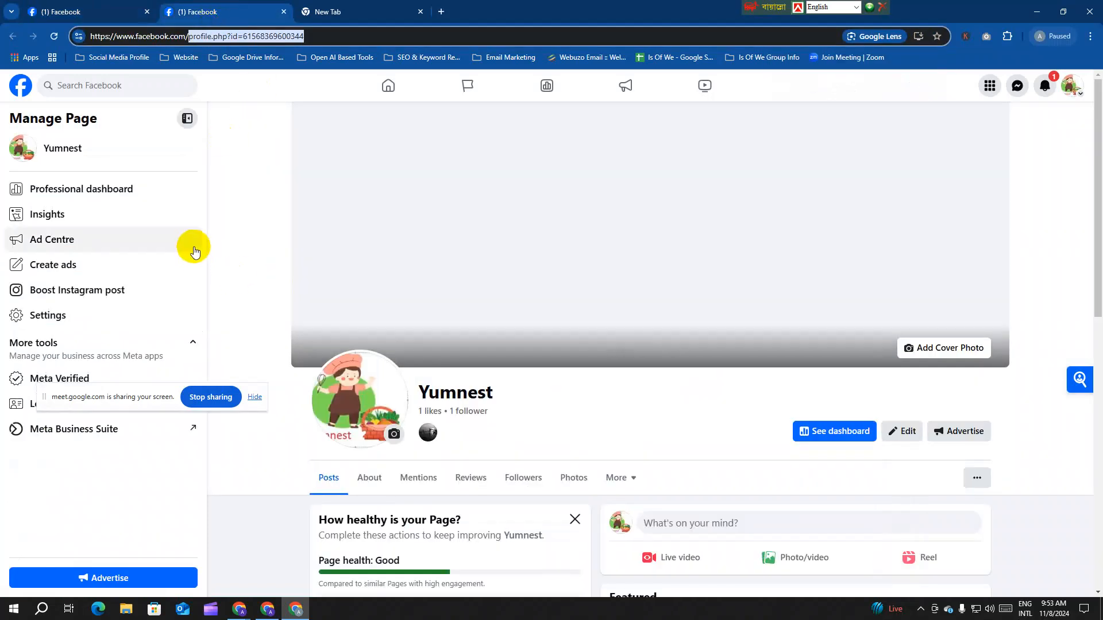
pyautogui.click(54, 37)
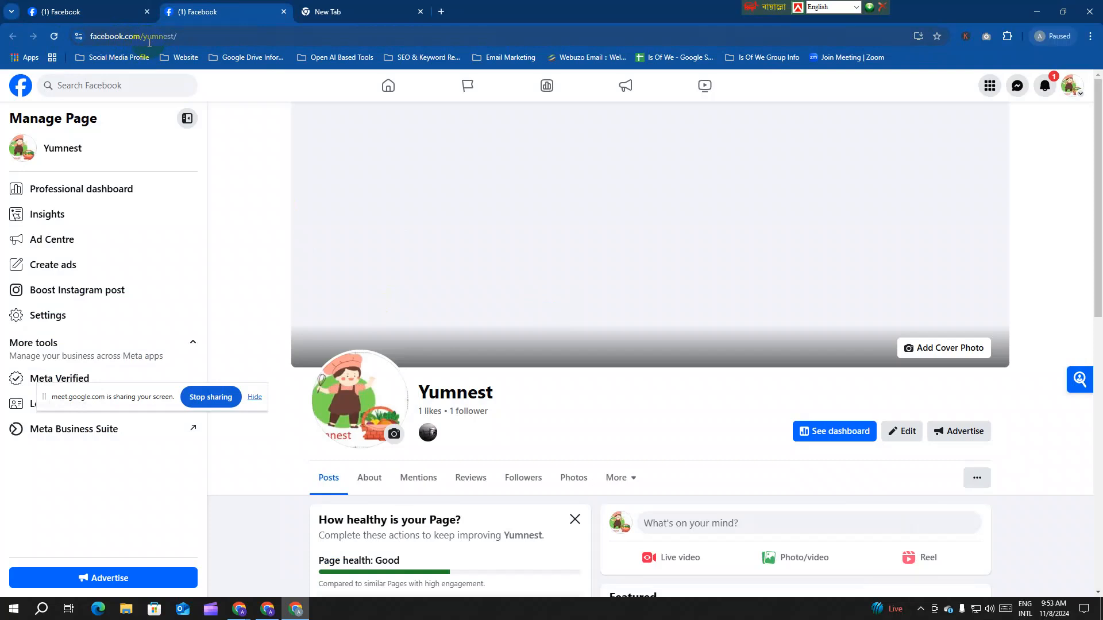
pyautogui.click(148, 42)
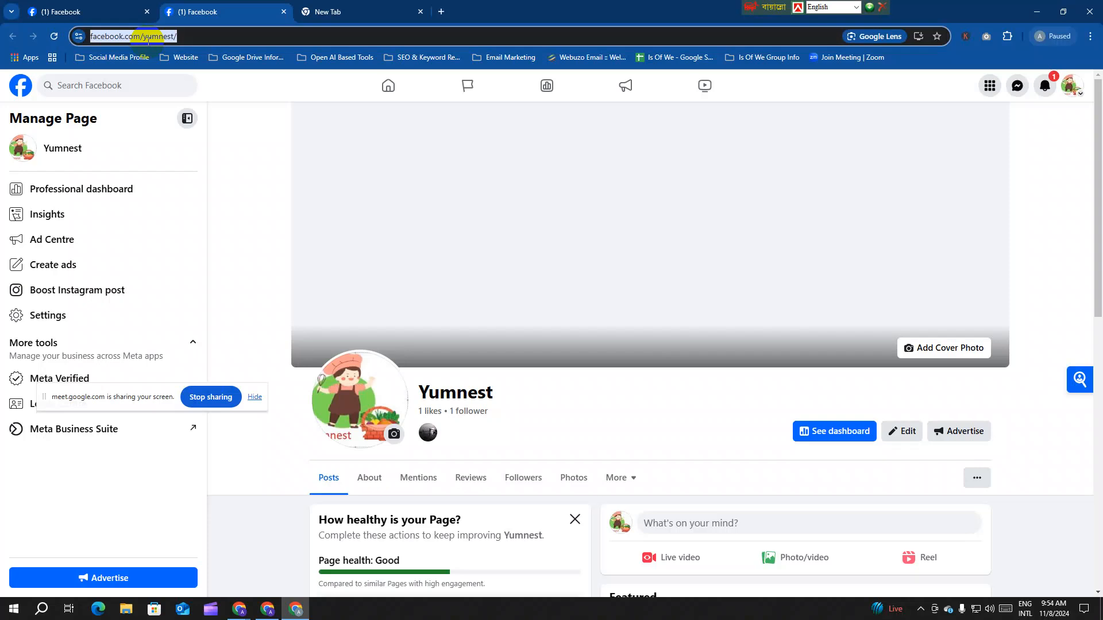
pyautogui.hotkey('alt', 'Tab')
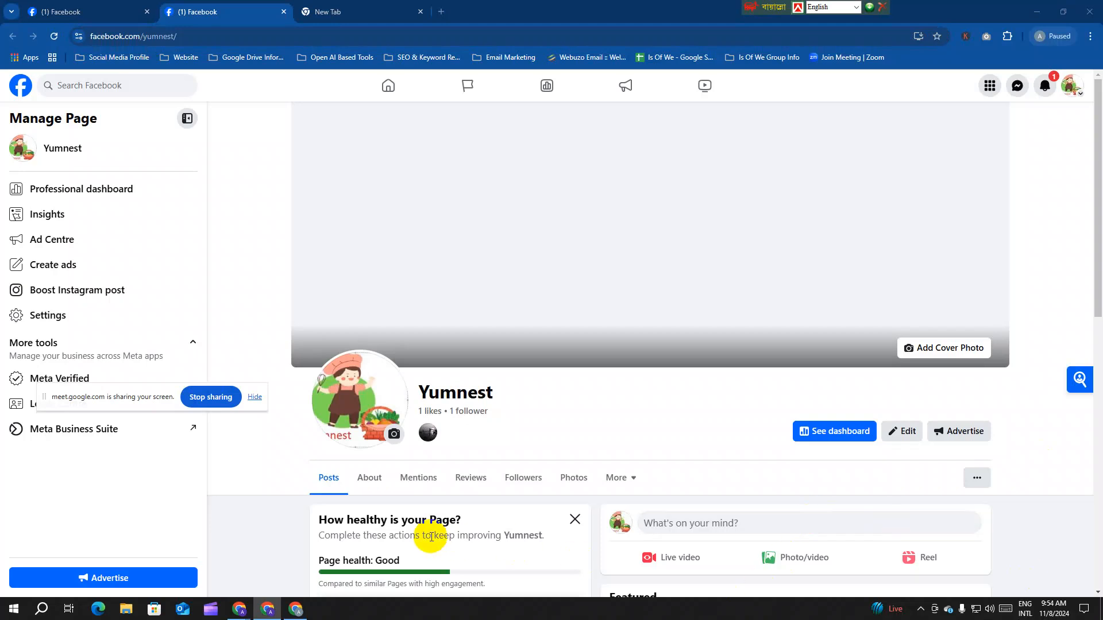
# Step: Scroll down to the Page's Intro and open Edit details
pyautogui.scroll(-3, 598, 427)
pyautogui.scroll(-5, 584, 414)
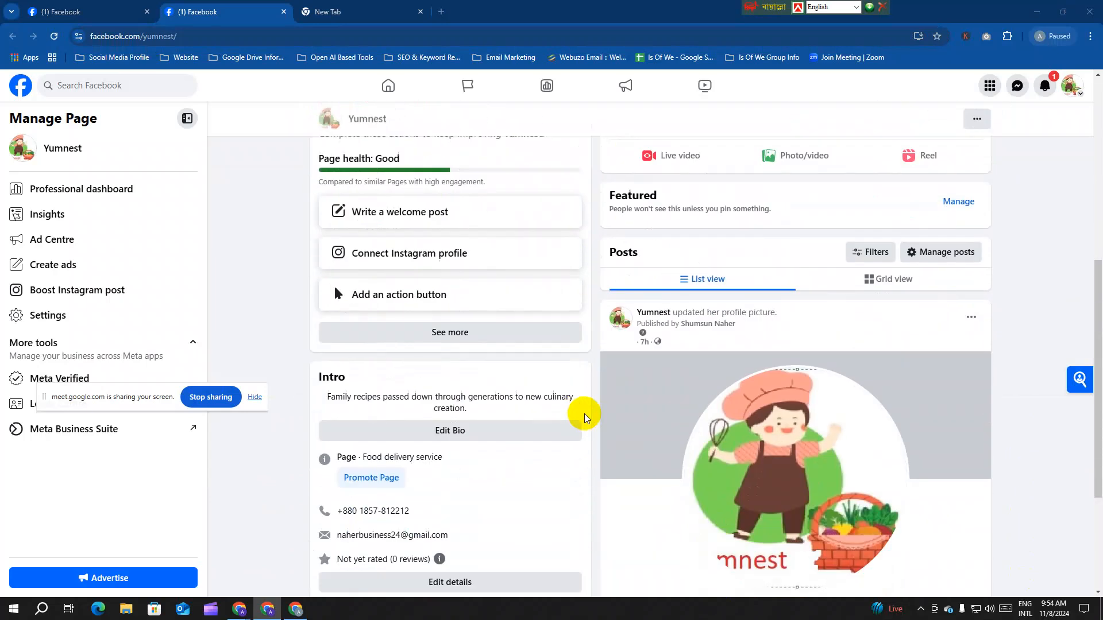
pyautogui.scroll(-1, 450, 382)
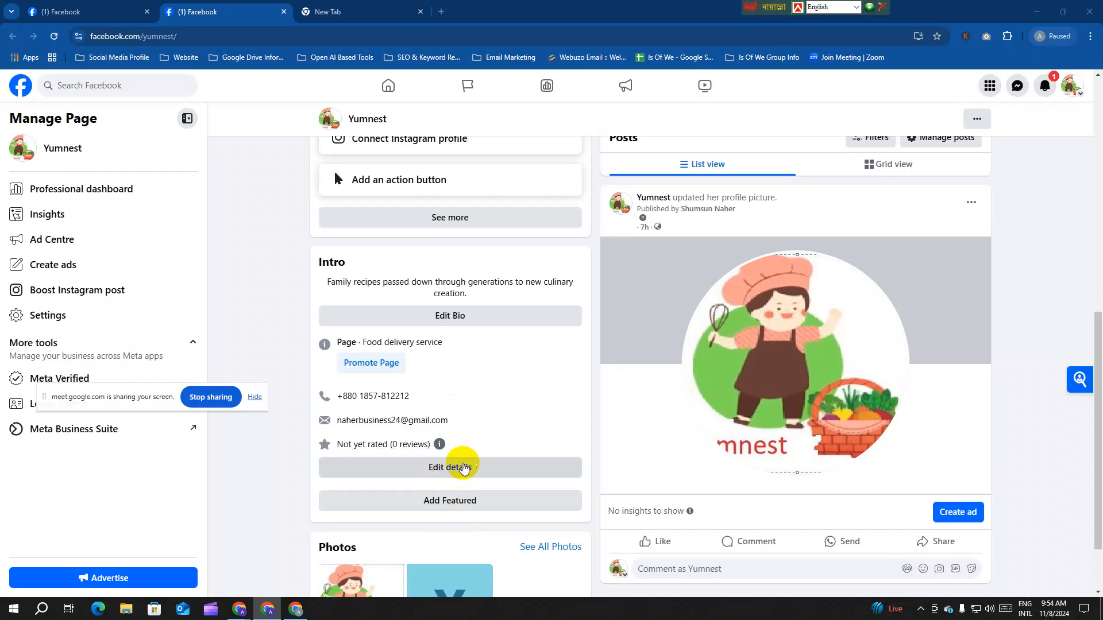
pyautogui.click(474, 474)
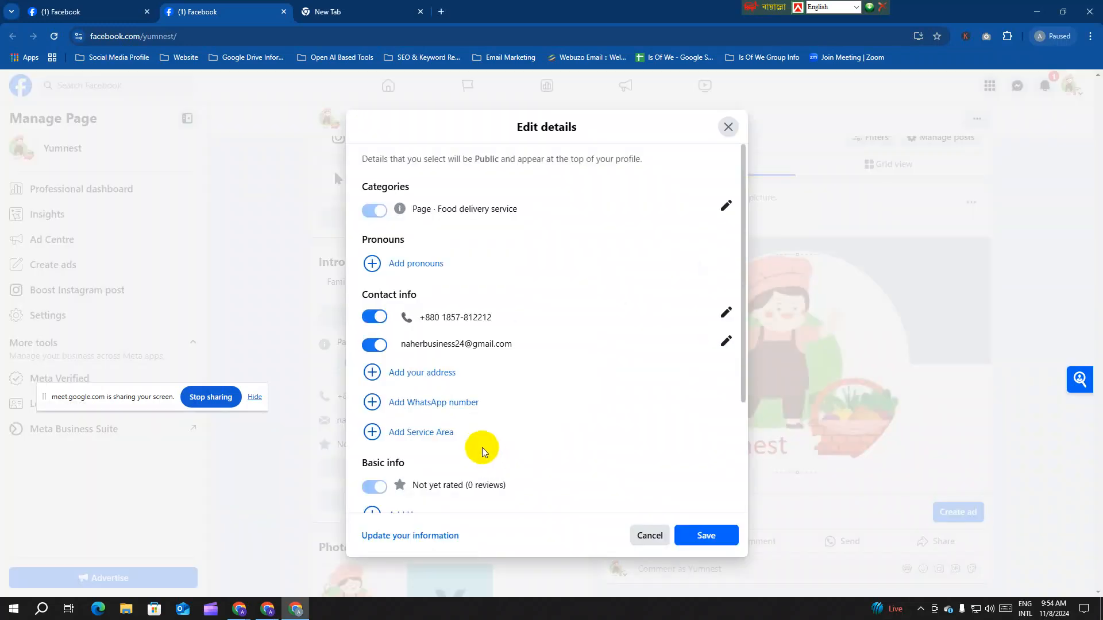
# Step: Scroll through the Edit details dialog, then go to About > Contact and basic info
pyautogui.scroll(-3, 513, 350)
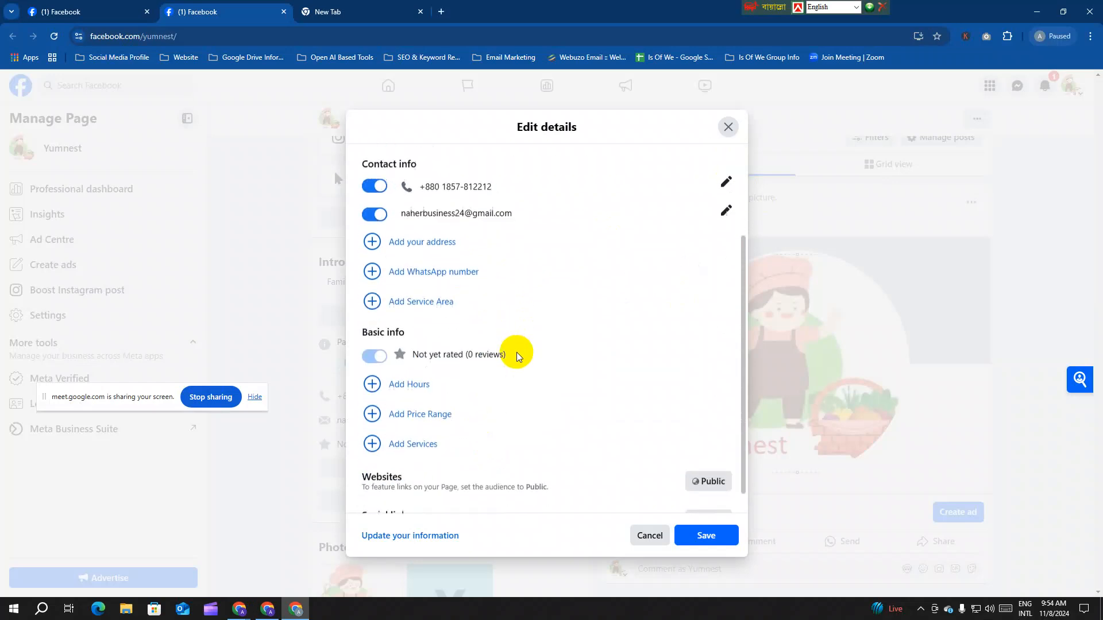
pyautogui.scroll(3, 512, 422)
pyautogui.scroll(-2, 511, 413)
pyautogui.scroll(2, 512, 409)
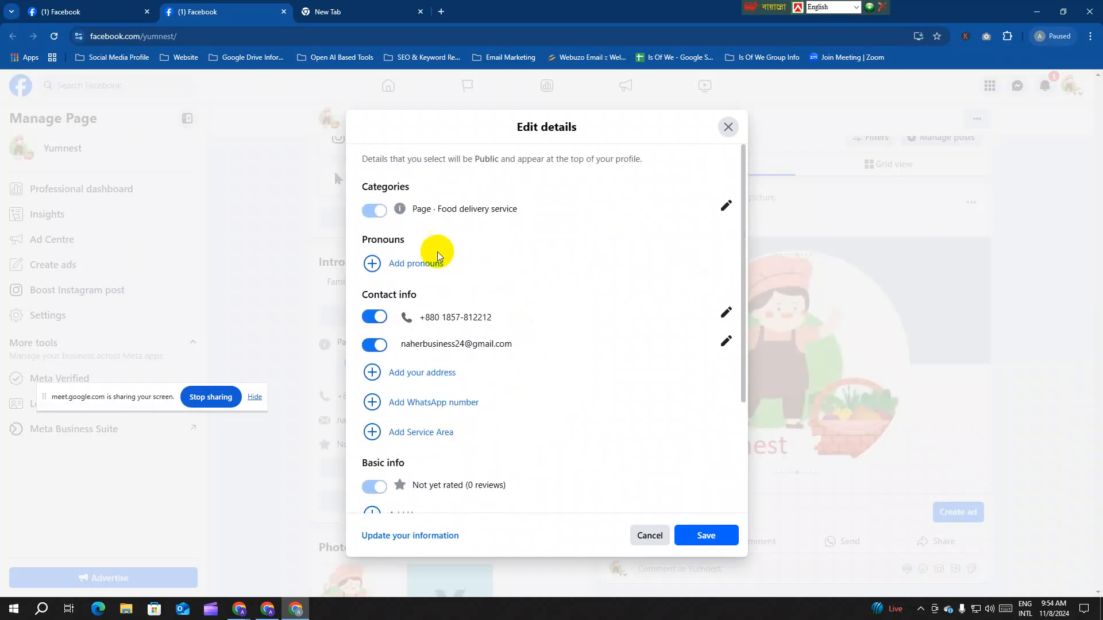
pyautogui.click(424, 264)
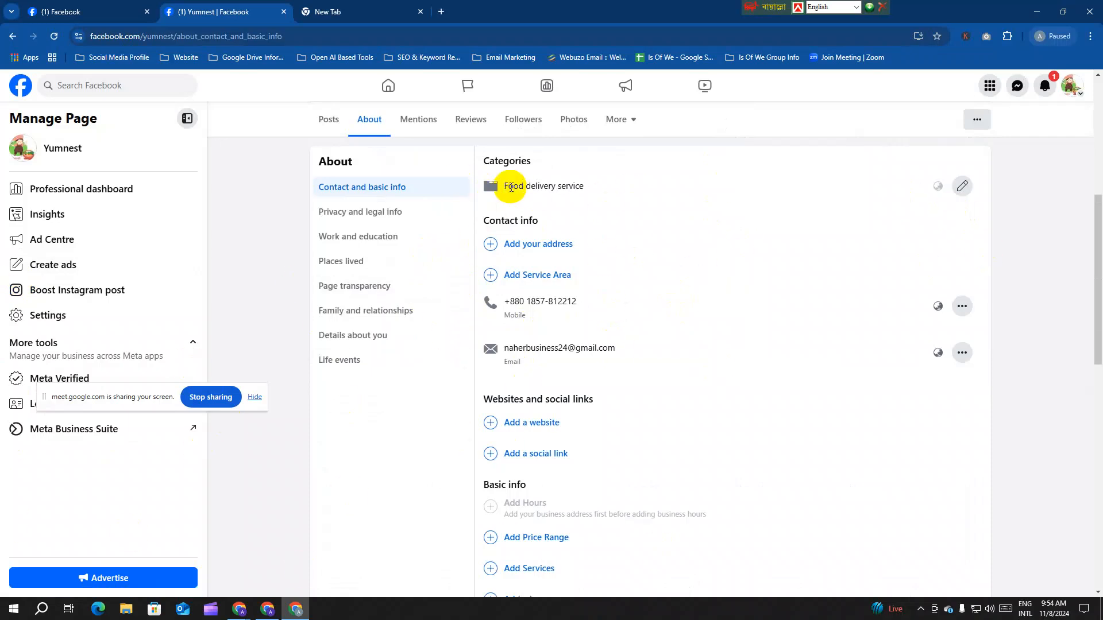
# Step: Add Food stall and Specialist food shop to the Page's Food delivery service category and save
pyautogui.moveTo(502, 185); pyautogui.dragTo(584, 183)
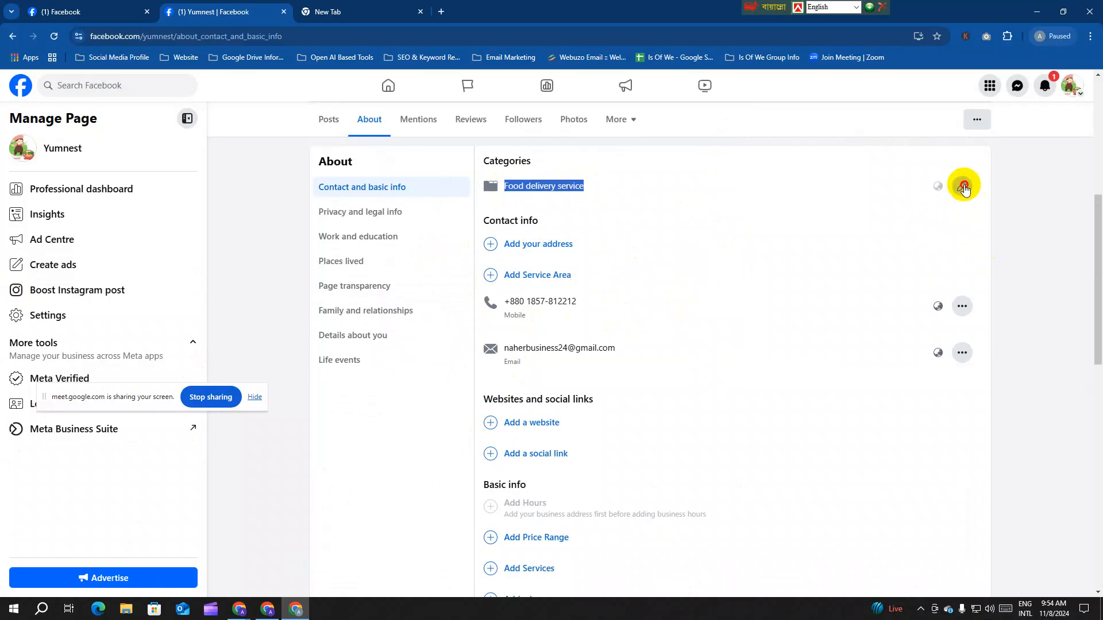
pyautogui.click(962, 186)
pyautogui.click(643, 206)
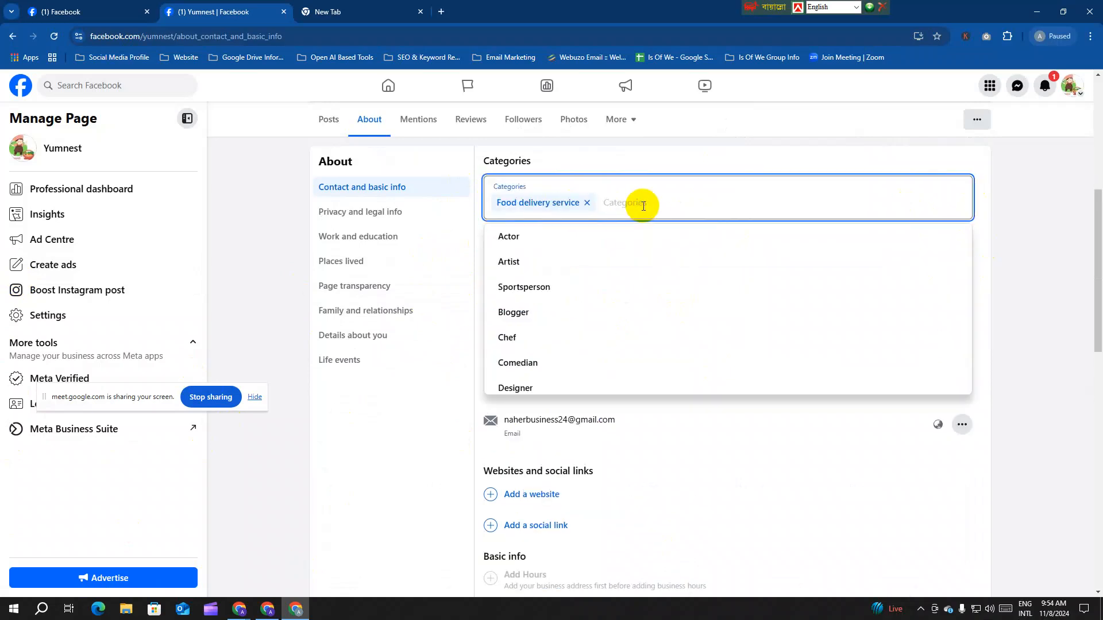
pyautogui.write('food')
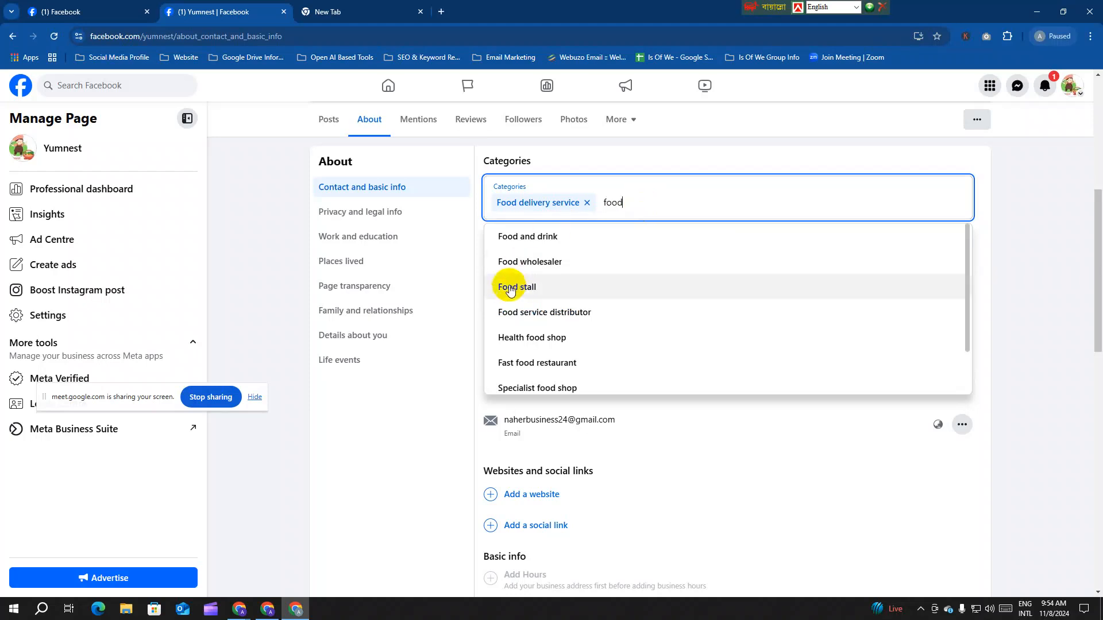
pyautogui.click(537, 288)
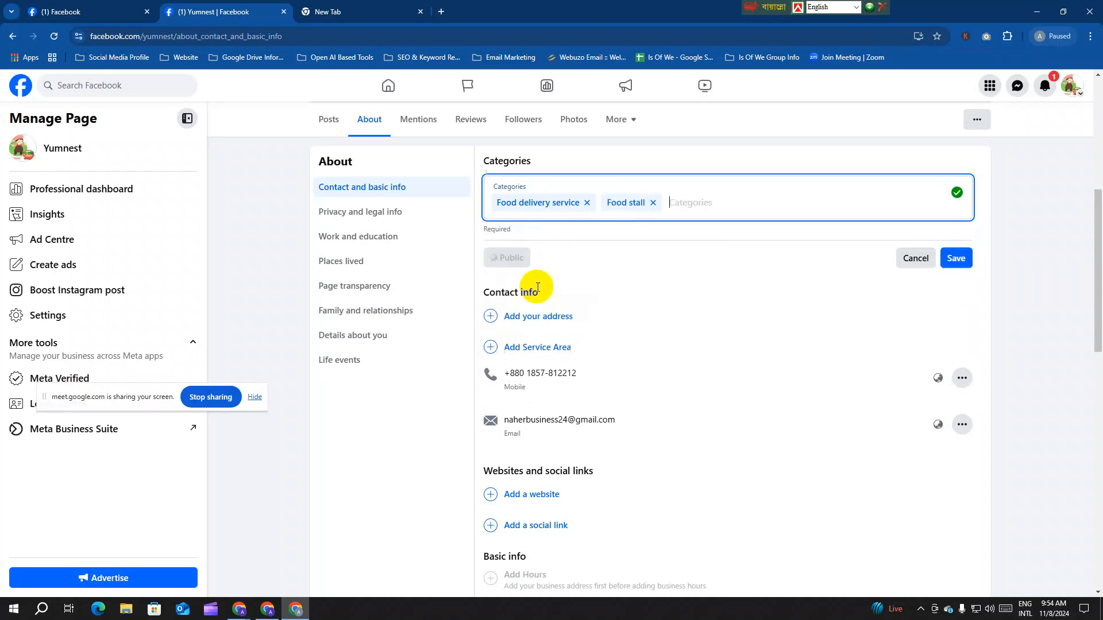
pyautogui.click(674, 203)
pyautogui.write('food')
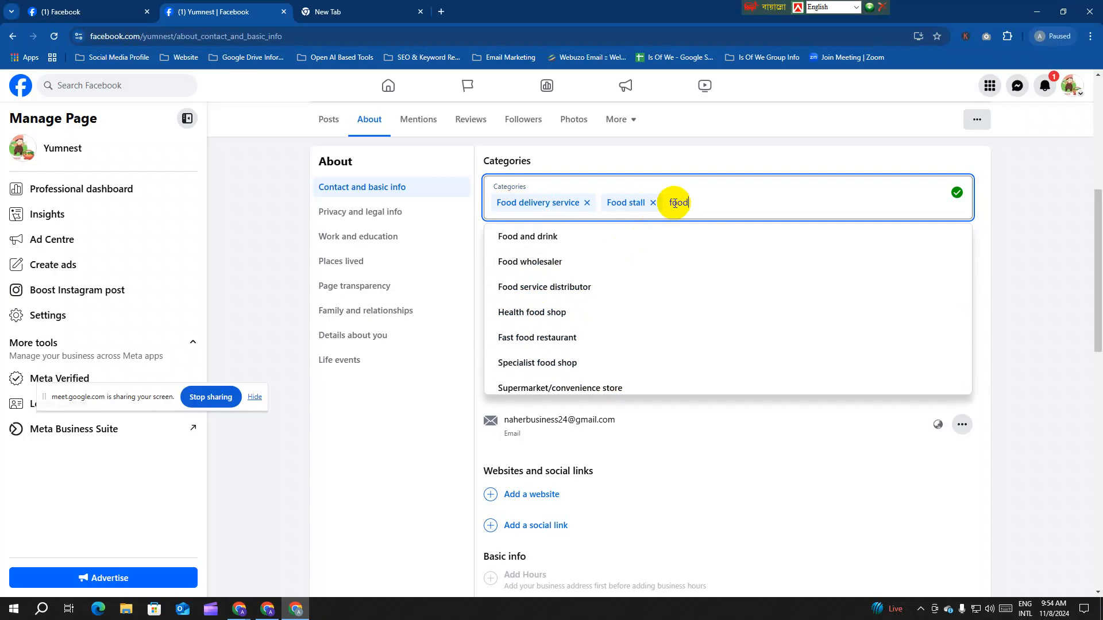
pyautogui.click(644, 365)
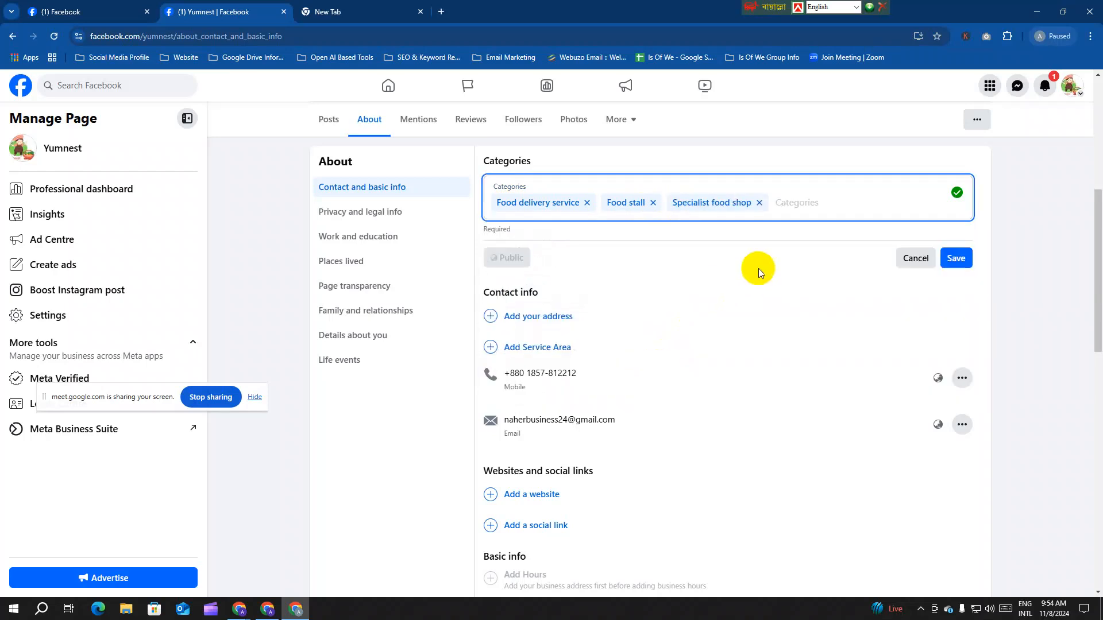
pyautogui.click(618, 231)
pyautogui.click(953, 258)
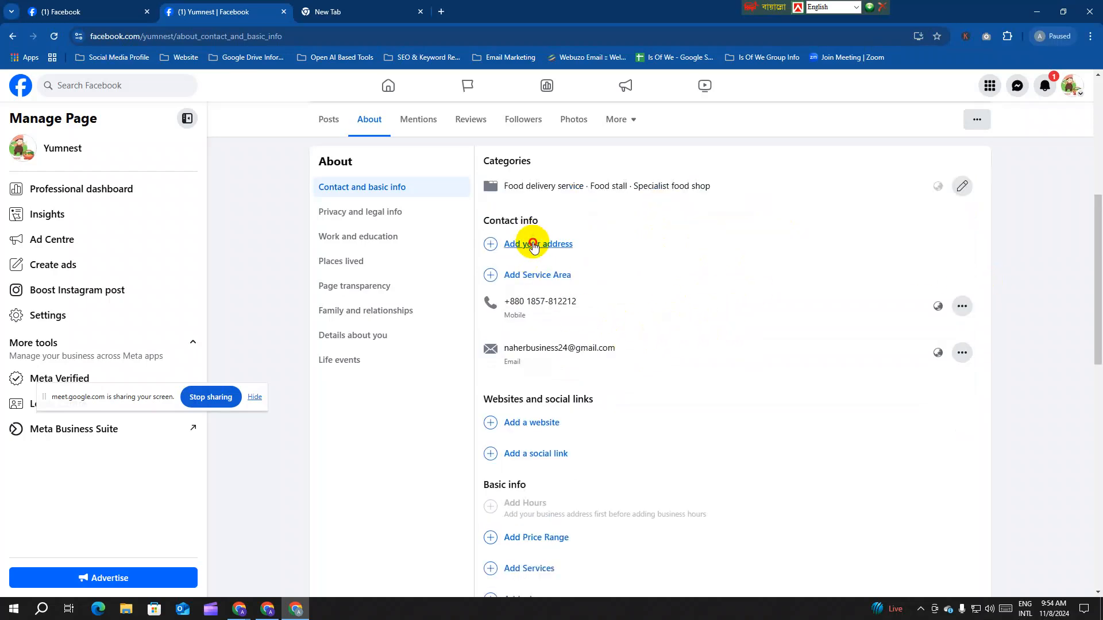
pyautogui.click(532, 244)
# Step: Begin the street address and drag the map's location pin southwest of Dhaka
pyautogui.click(534, 258)
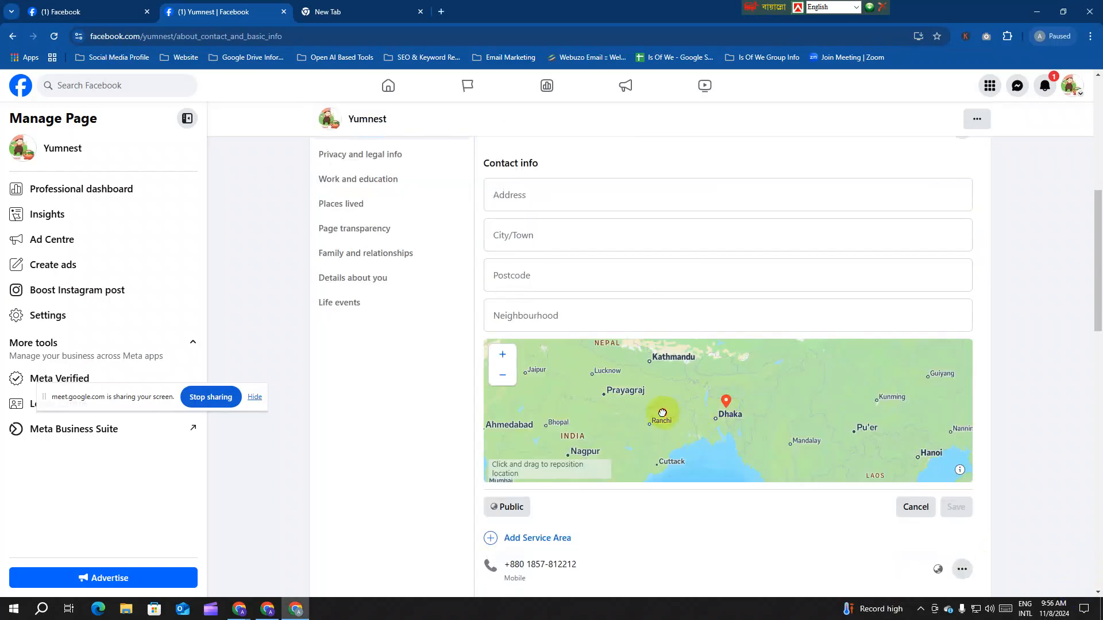
pyautogui.scroll(5, 662, 413)
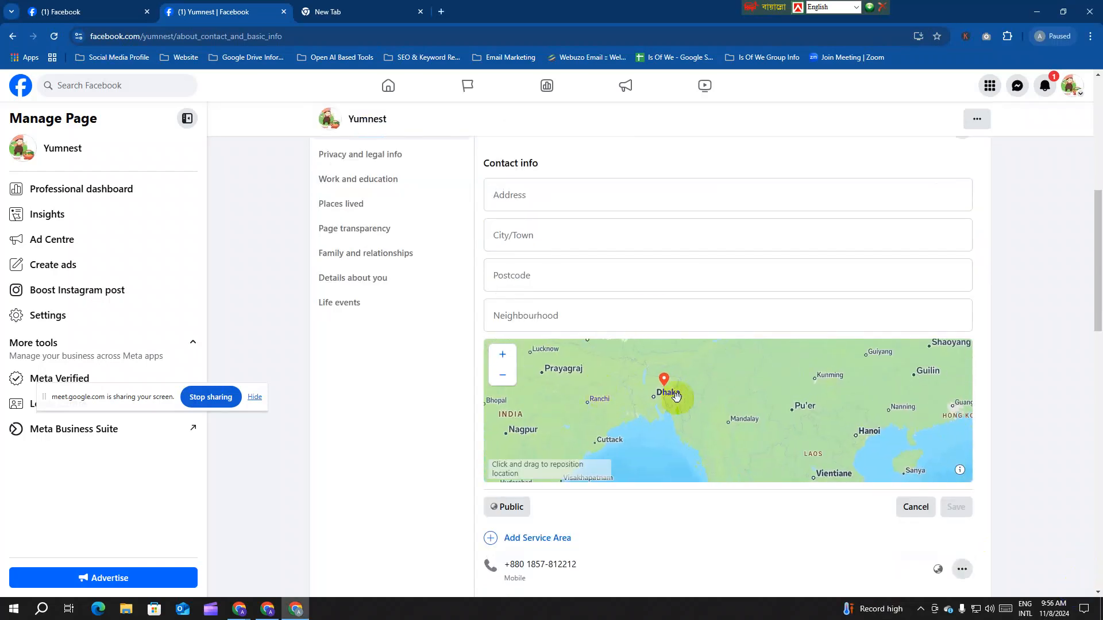
pyautogui.moveTo(727, 406); pyautogui.dragTo(681, 370)
pyautogui.scroll(1, 644, 412)
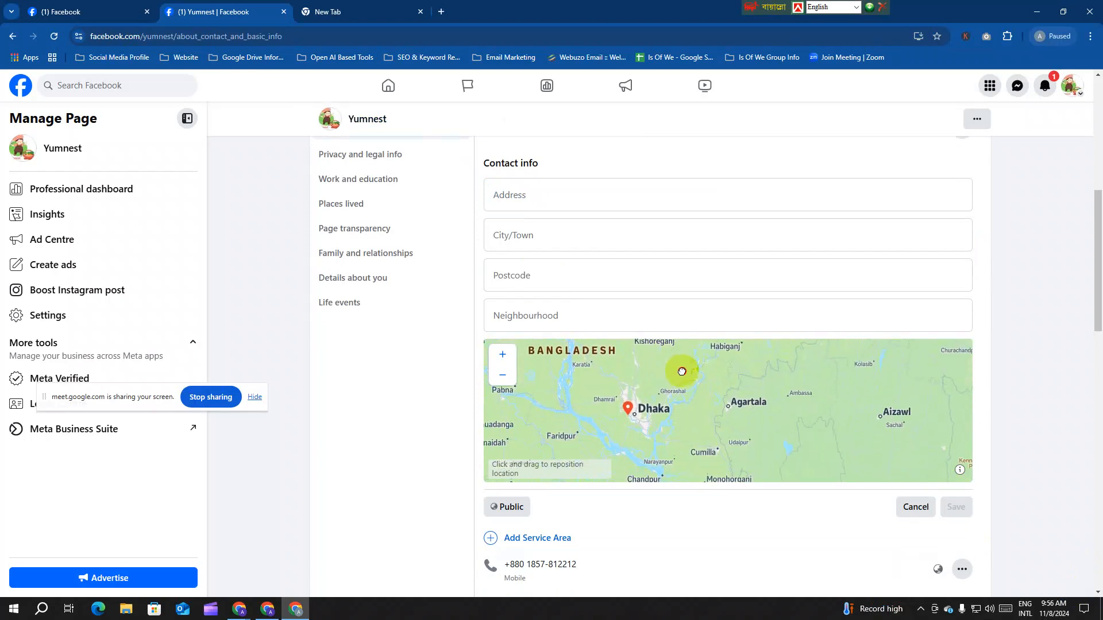
pyautogui.moveTo(640, 418); pyautogui.dragTo(677, 393)
pyautogui.moveTo(619, 413); pyautogui.dragTo(617, 388)
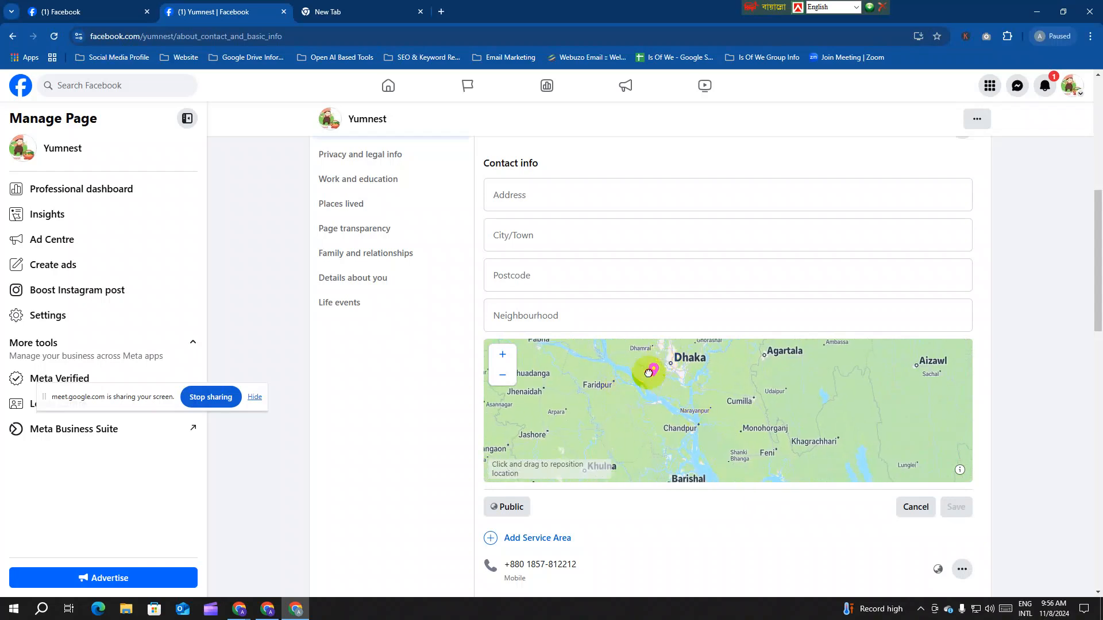
pyautogui.scroll(-3, 644, 389)
pyautogui.scroll(4, 650, 386)
pyautogui.scroll(-1, 636, 411)
# Step: Pan the address map to keep Dhaka and the pin in view, then zoom in one level
pyautogui.moveTo(630, 424); pyautogui.dragTo(743, 401)
pyautogui.scroll(-1, 707, 394)
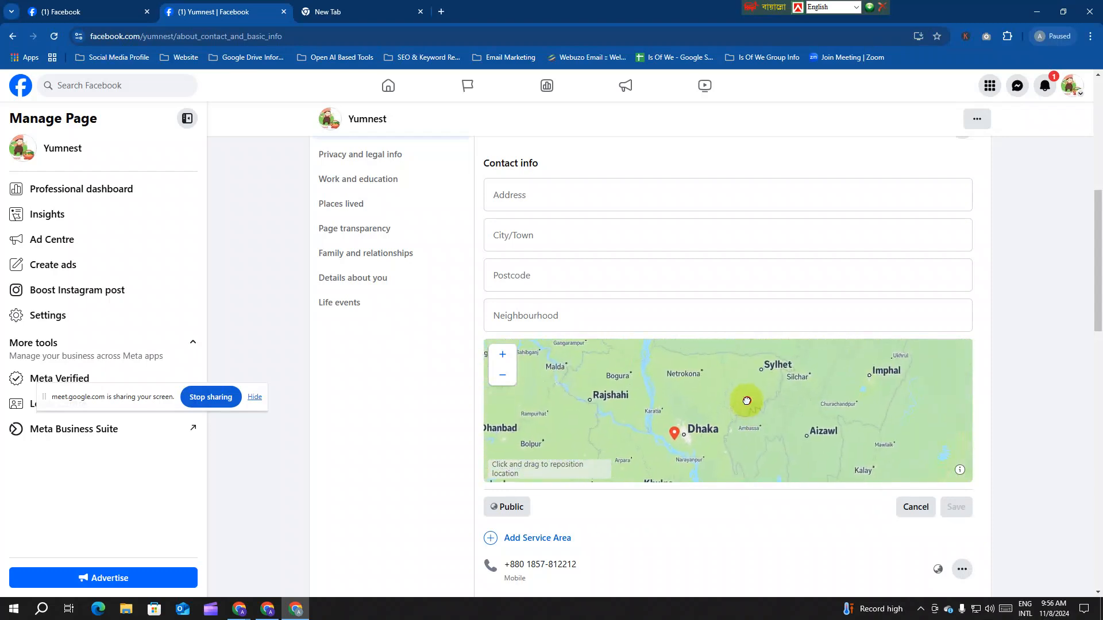
pyautogui.moveTo(792, 440); pyautogui.dragTo(798, 420)
pyautogui.scroll(1, 687, 431)
pyautogui.moveTo(740, 357); pyautogui.dragTo(684, 400)
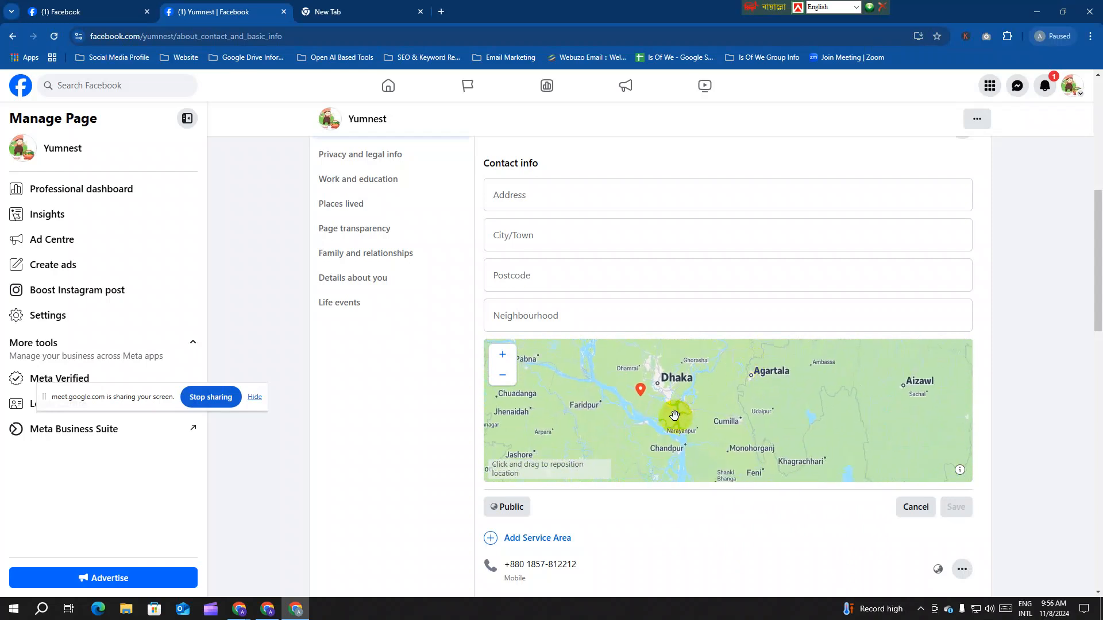
pyautogui.scroll(1, 670, 418)
pyautogui.moveTo(625, 424); pyautogui.dragTo(721, 382)
pyautogui.moveTo(668, 420)
pyautogui.mouseDown()
pyautogui.moveTo(720, 375)
pyautogui.moveTo(671, 386)
pyautogui.moveTo(692, 406)
pyautogui.moveTo(660, 412)
pyautogui.mouseUp()
pyautogui.moveTo(684, 359)
pyautogui.mouseDown()
pyautogui.moveTo(652, 423)
pyautogui.moveTo(678, 396)
pyautogui.moveTo(672, 368)
pyautogui.mouseUp()
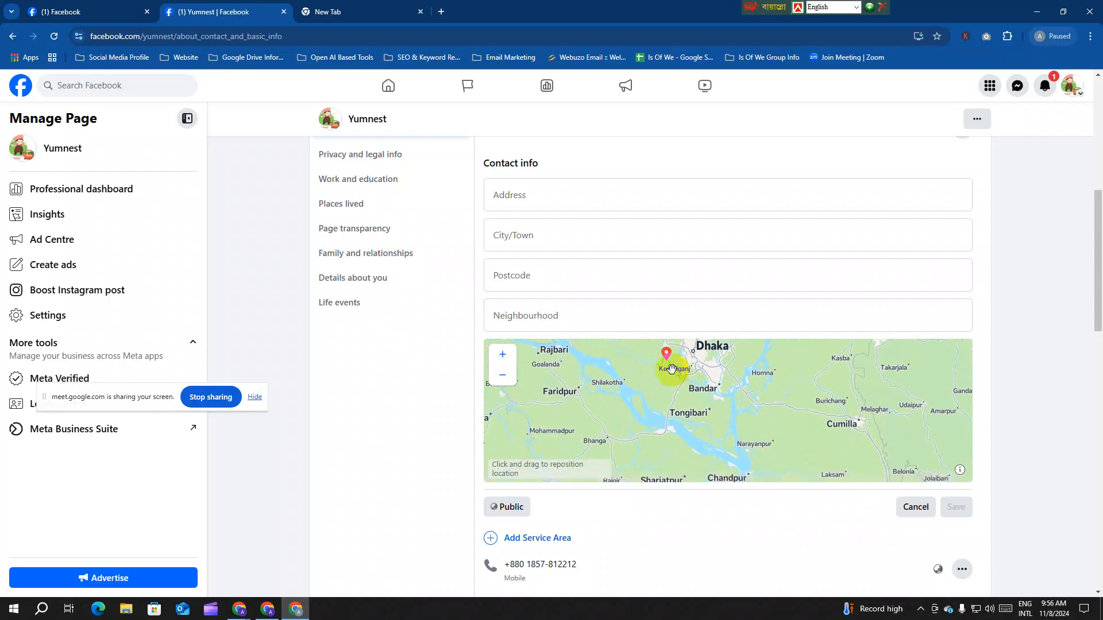
pyautogui.click(503, 356)
# Step: Zoom the address map in three more levels while panning around Dhaka and Munshiganj
pyautogui.moveTo(602, 373); pyautogui.dragTo(750, 343)
pyautogui.click(506, 357)
pyautogui.moveTo(712, 384); pyautogui.dragTo(722, 346)
pyautogui.scroll(-3, 697, 394)
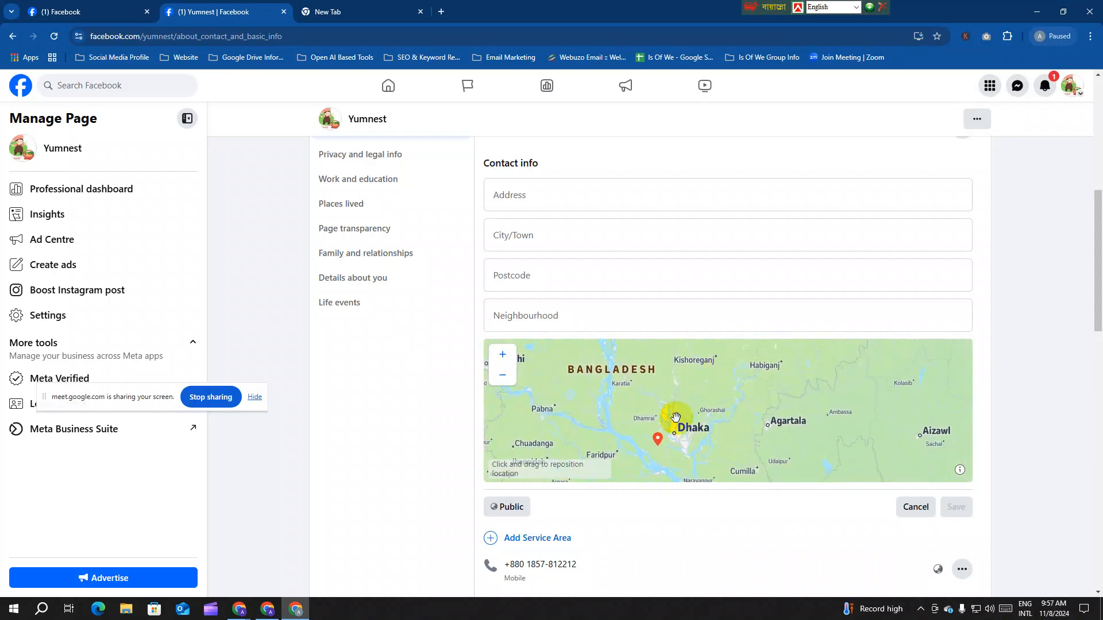
pyautogui.moveTo(676, 416); pyautogui.dragTo(718, 383)
pyautogui.moveTo(681, 425); pyautogui.dragTo(741, 369)
pyautogui.scroll(2, 669, 395)
pyautogui.moveTo(674, 403); pyautogui.dragTo(706, 380)
pyautogui.moveTo(699, 432); pyautogui.dragTo(772, 351)
pyautogui.click(504, 355)
pyautogui.moveTo(716, 415); pyautogui.dragTo(727, 362)
pyautogui.moveTo(714, 472); pyautogui.dragTo(758, 362)
pyautogui.moveTo(497, 468); pyautogui.dragTo(770, 370)
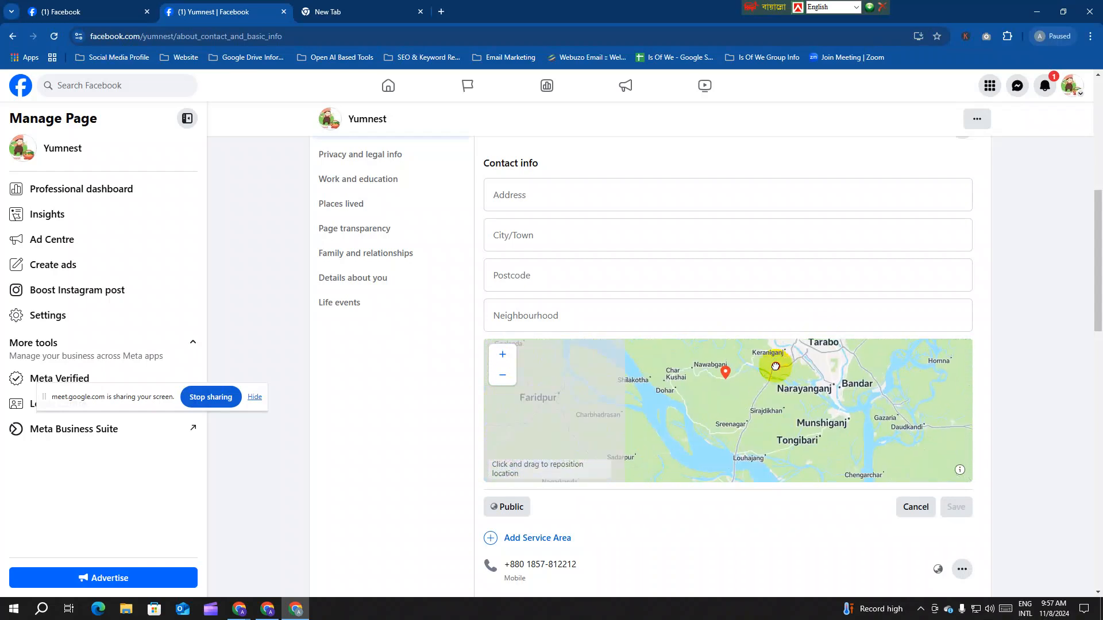
pyautogui.moveTo(724, 425); pyautogui.dragTo(697, 443)
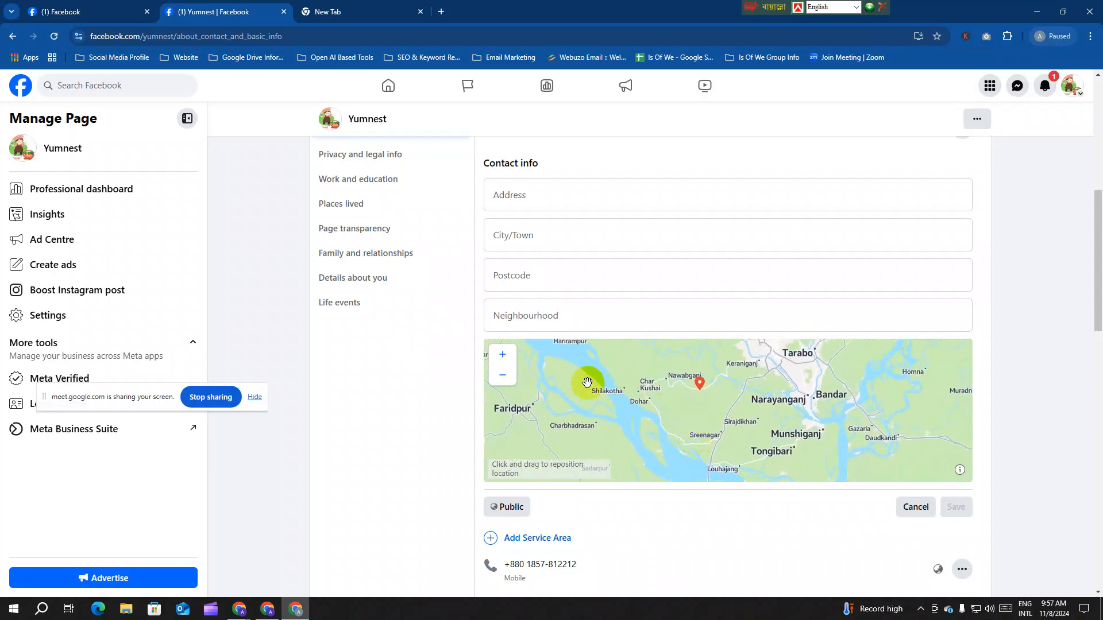
pyautogui.click(503, 354)
# Step: Place the location pin west of Dhaka near Kathalighata and Dohar, nudging it slightly southeast
pyautogui.moveTo(593, 388); pyautogui.dragTo(726, 399)
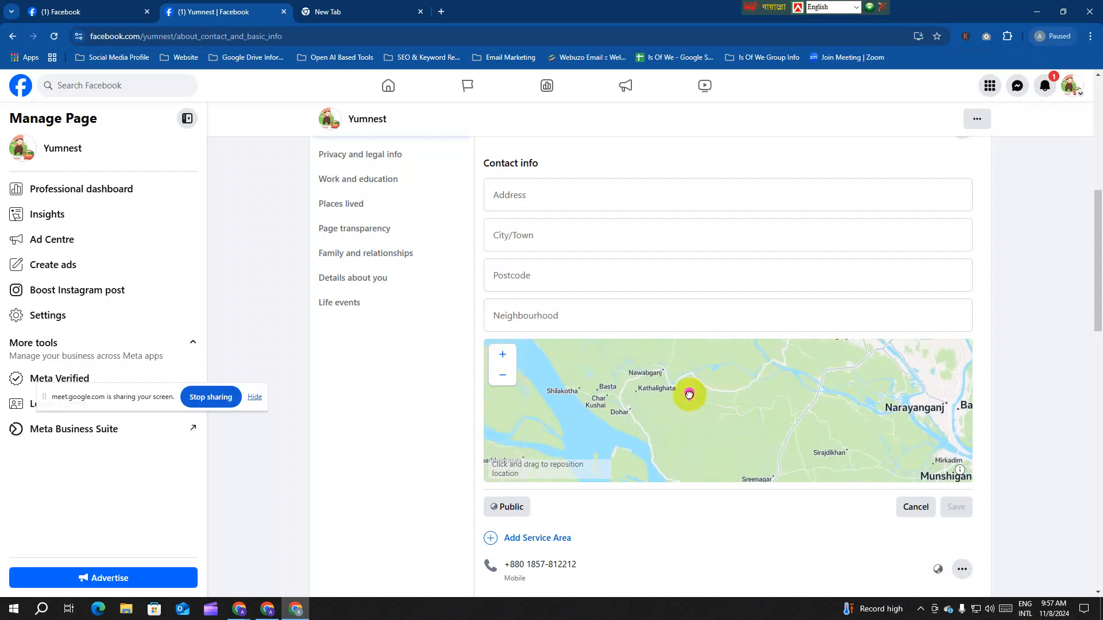
pyautogui.moveTo(639, 391); pyautogui.dragTo(673, 397)
pyautogui.moveTo(732, 427); pyautogui.dragTo(670, 429)
pyautogui.moveTo(643, 370); pyautogui.dragTo(715, 445)
pyautogui.moveTo(684, 388); pyautogui.dragTo(847, 340)
pyautogui.moveTo(712, 442); pyautogui.dragTo(836, 358)
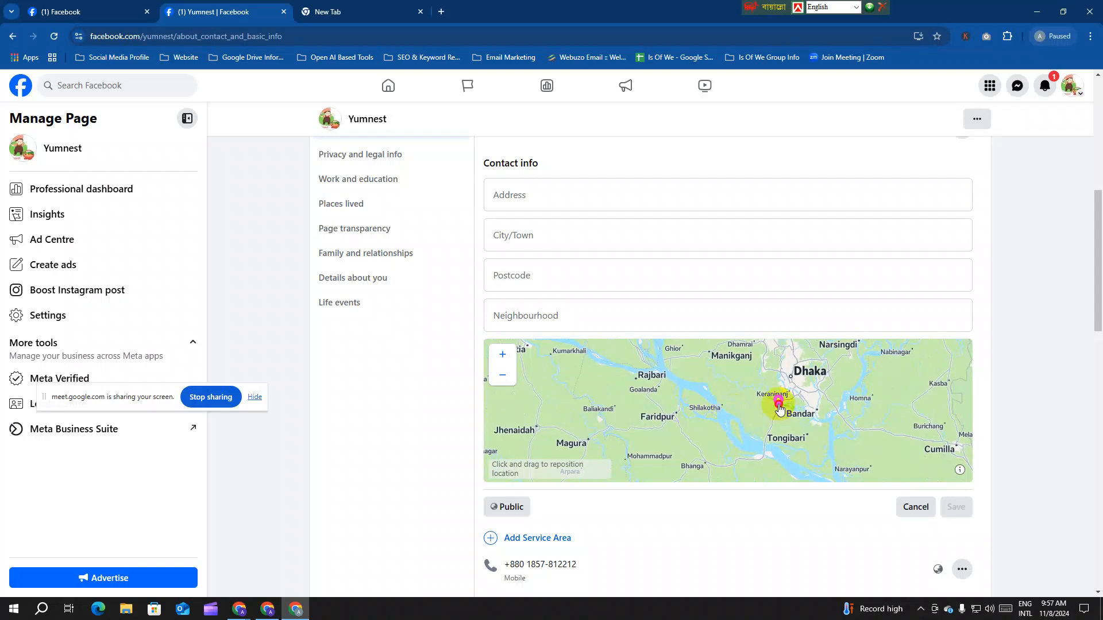
pyautogui.moveTo(692, 381); pyautogui.dragTo(649, 397)
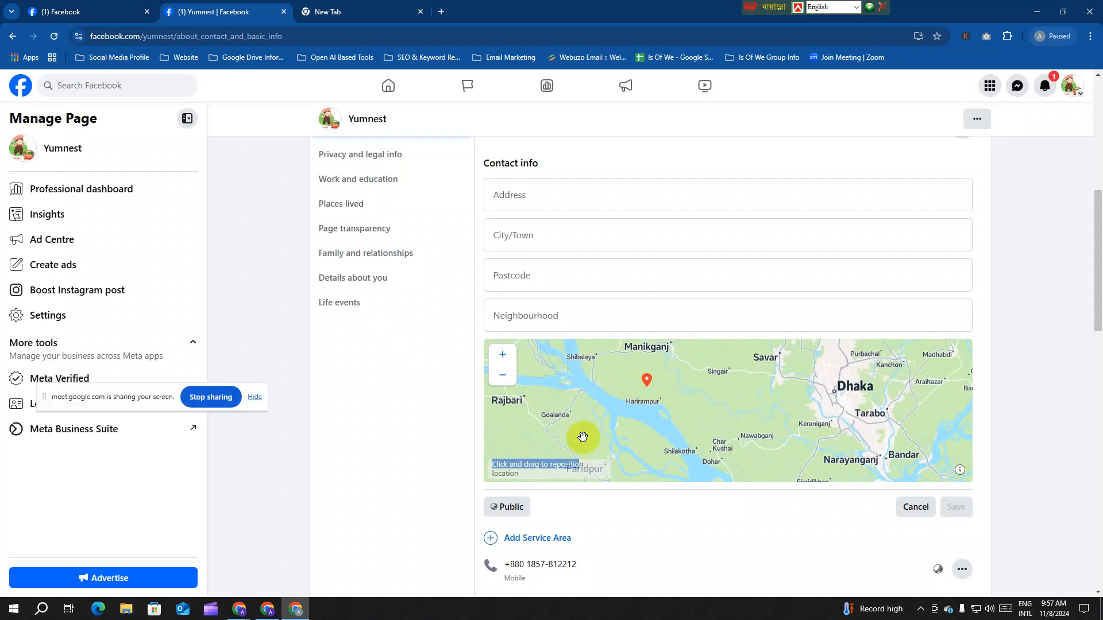
pyautogui.click(514, 463)
pyautogui.moveTo(645, 386); pyautogui.dragTo(661, 393)
pyautogui.moveTo(720, 435); pyautogui.dragTo(776, 414)
# Step: Add Dhaka and Barisal, Bangladesh as the Page's service area and save it
pyautogui.scroll(5, 696, 420)
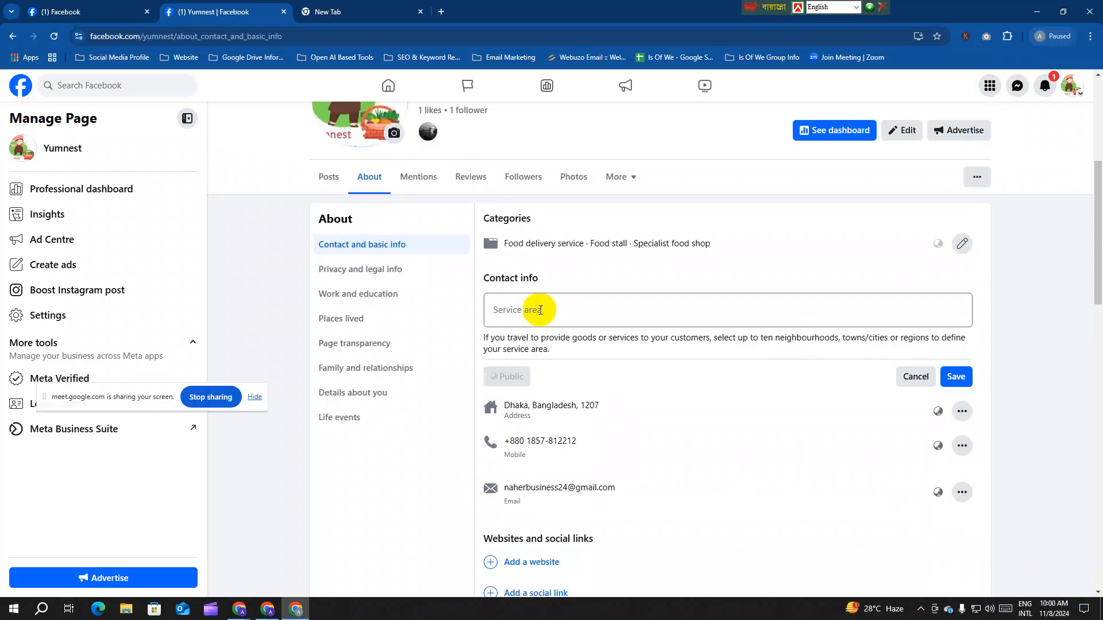
pyautogui.click(540, 310)
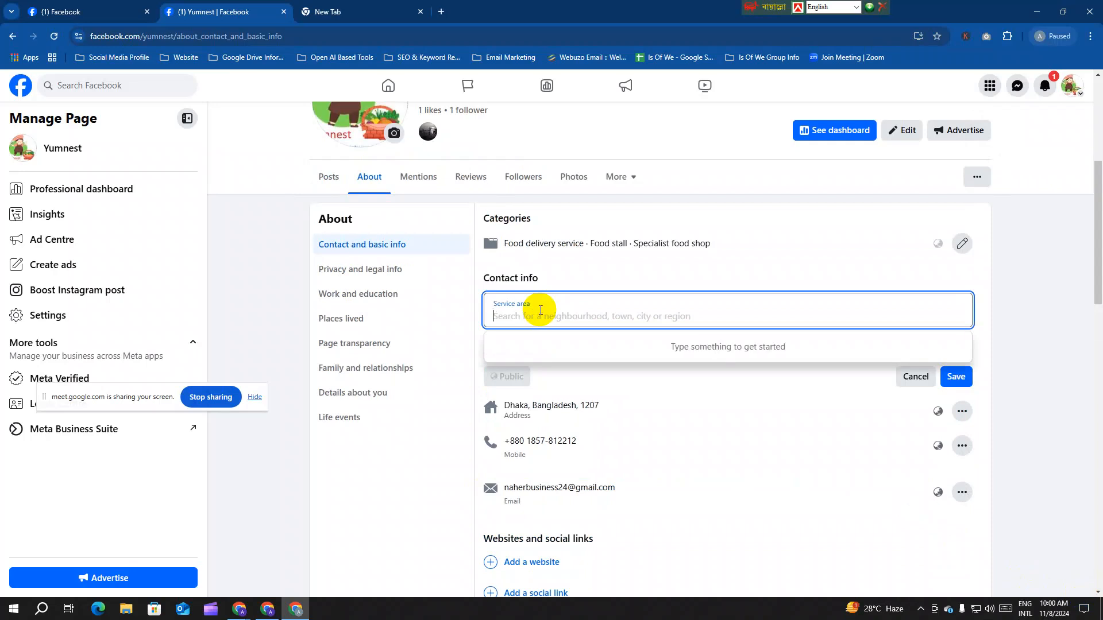
pyautogui.write('dhaka')
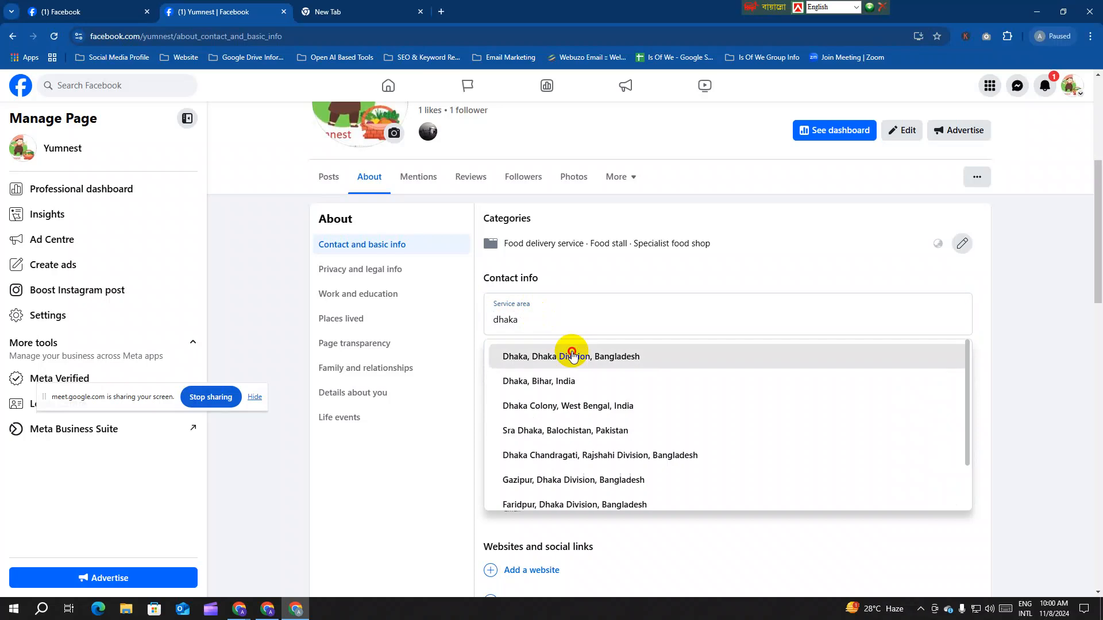
pyautogui.click(571, 355)
pyautogui.write('barisal')
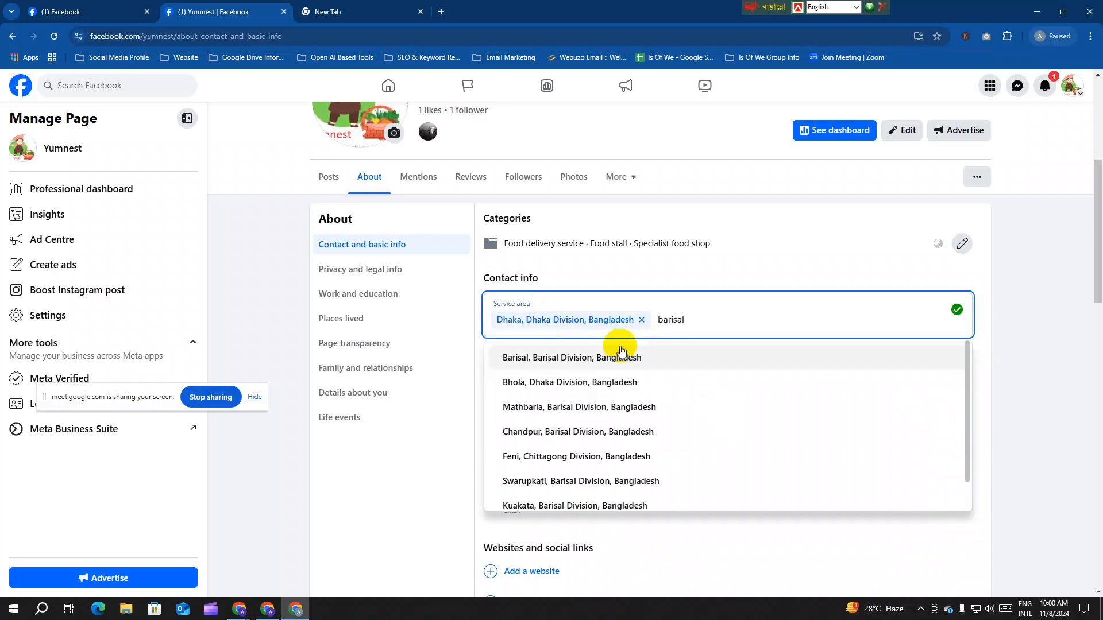
pyautogui.click(619, 355)
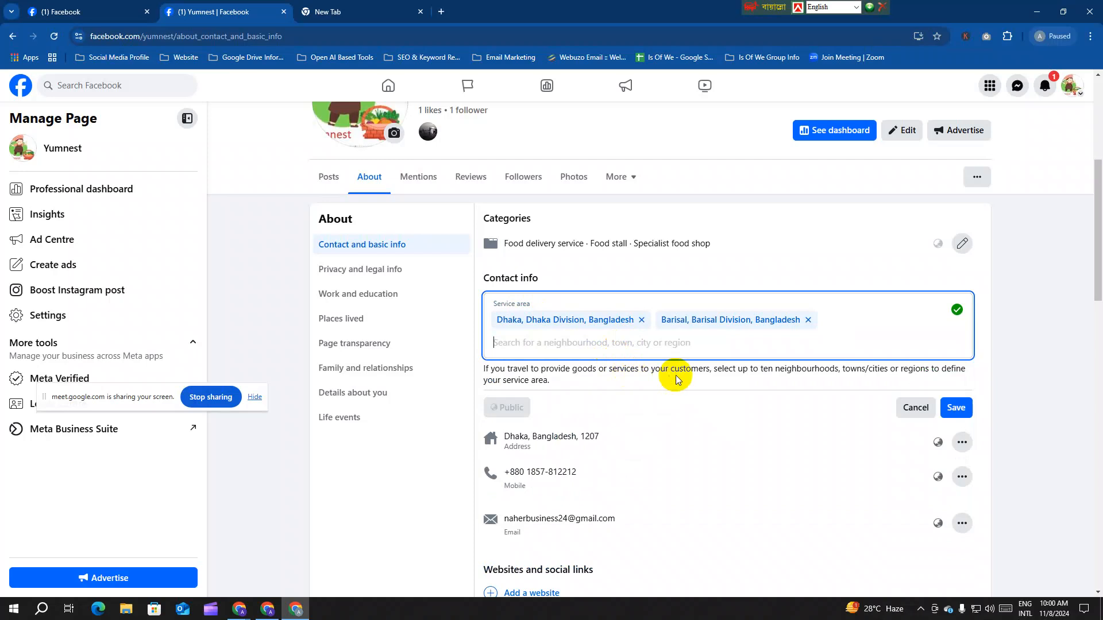
pyautogui.click(949, 407)
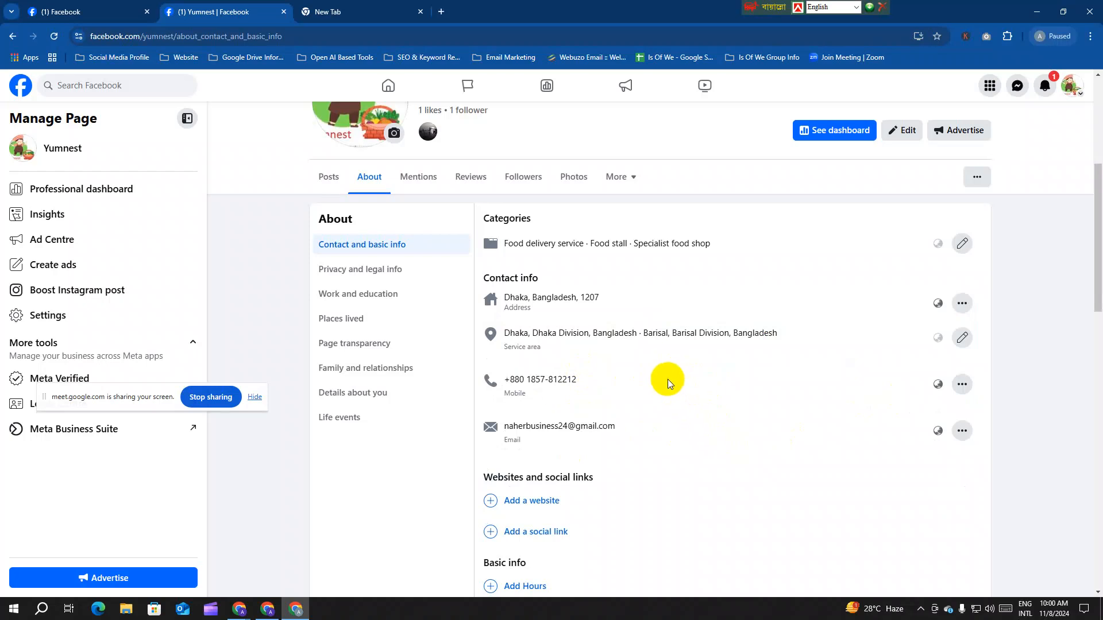
pyautogui.scroll(-2, 667, 378)
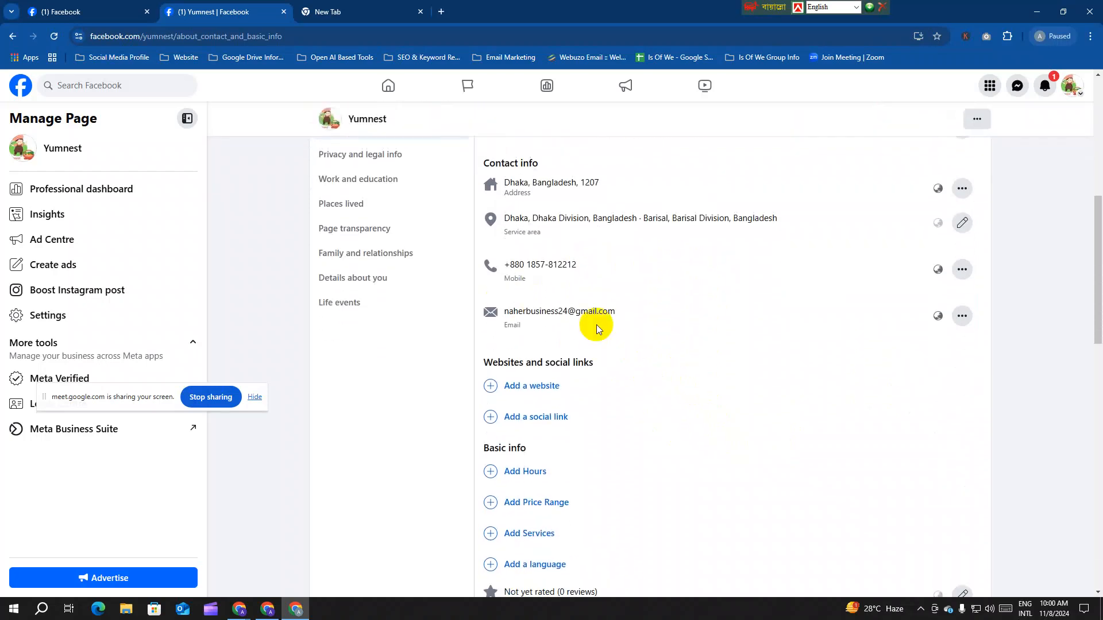
pyautogui.moveTo(501, 316)
pyautogui.mouseDown()
pyautogui.moveTo(626, 313)
pyautogui.moveTo(538, 328)
pyautogui.moveTo(501, 306)
pyautogui.mouseUp()
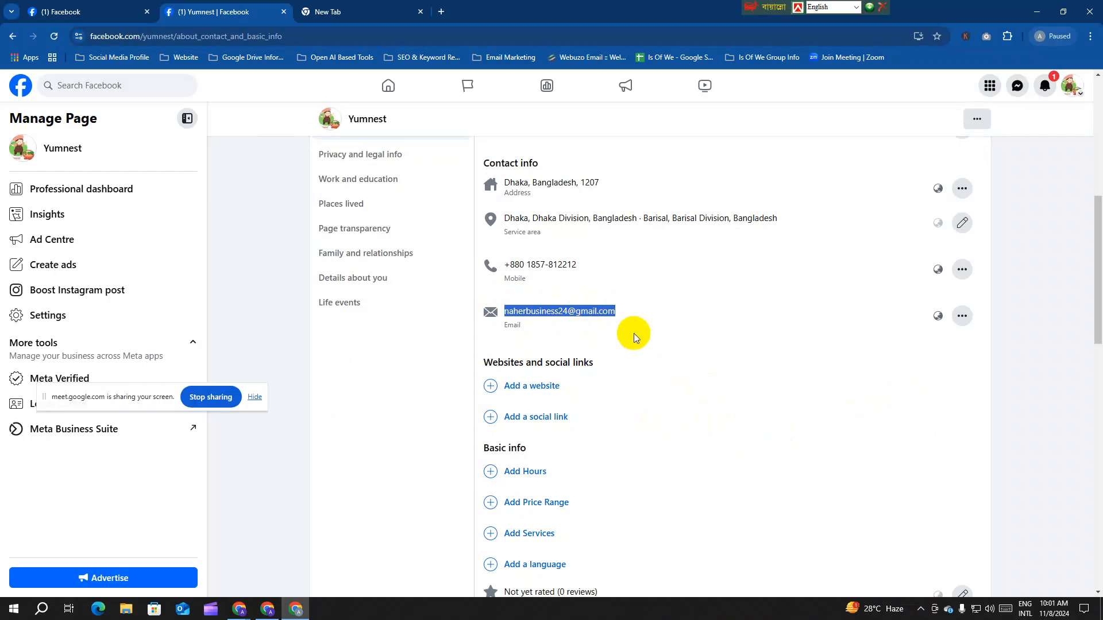
pyautogui.scroll(-2, 633, 333)
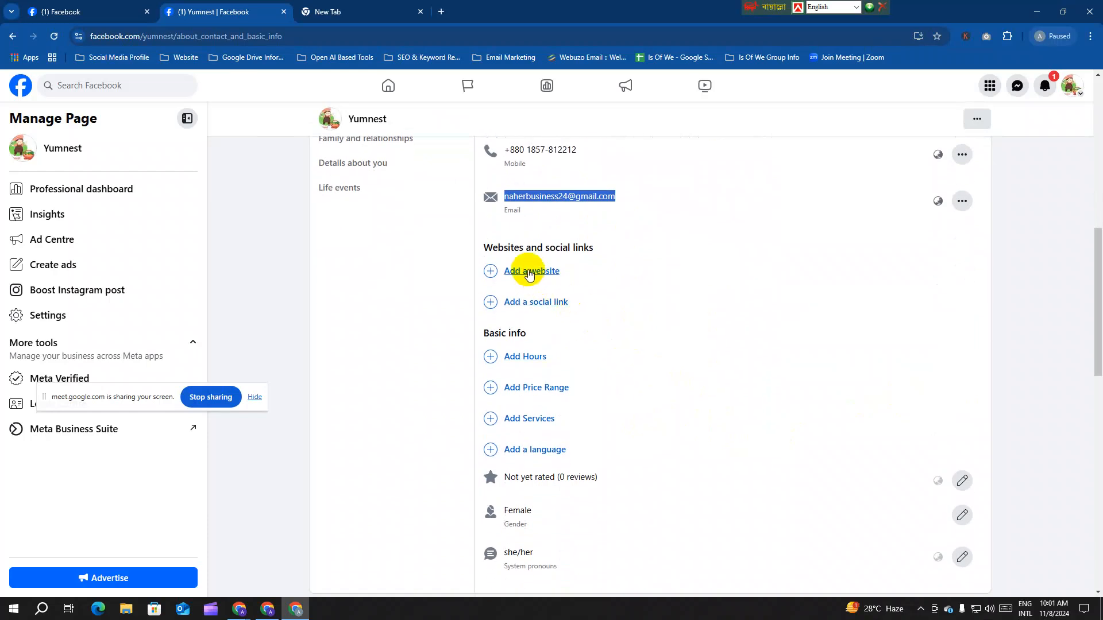
pyautogui.click(531, 275)
pyautogui.click(536, 278)
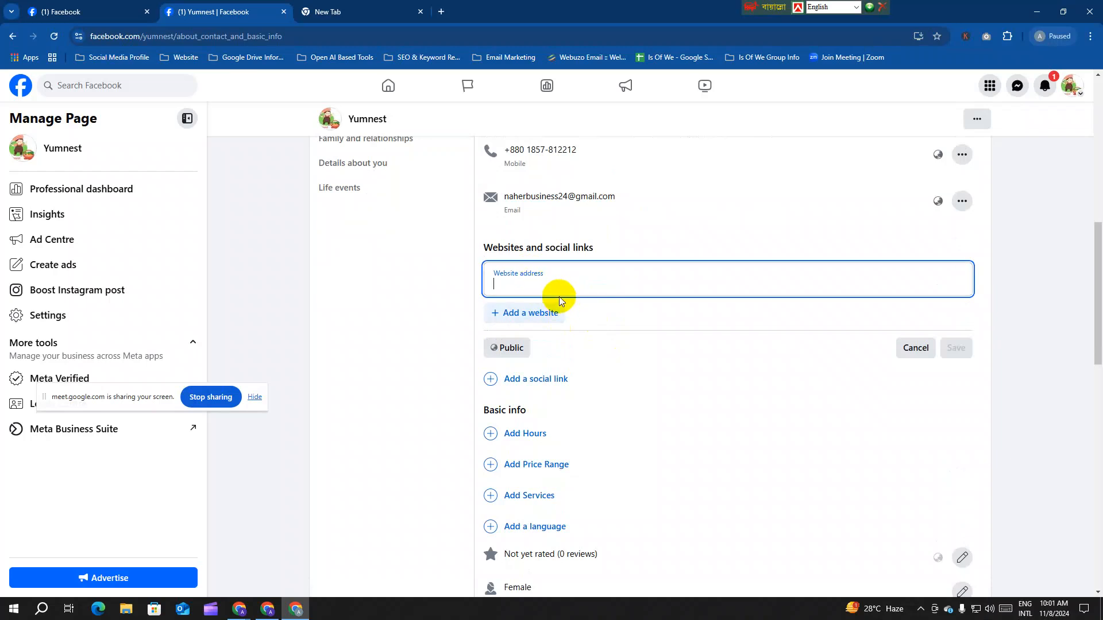
pyautogui.write('www.fa')
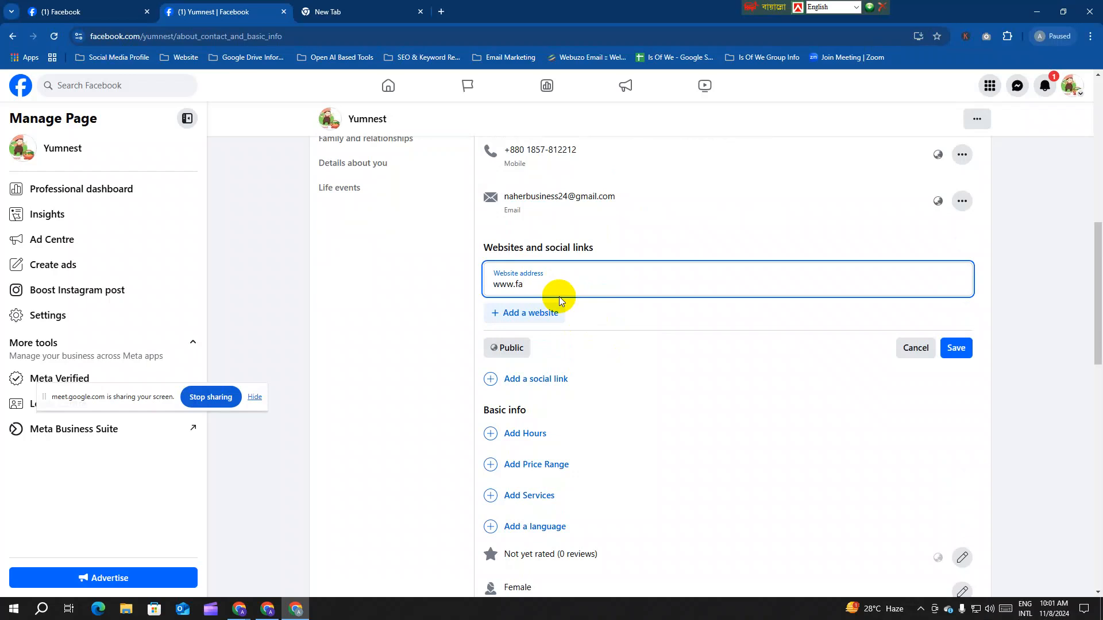
pyautogui.moveTo(158, 36); pyautogui.dragTo(82, 57)
pyautogui.hotkey('ctrl', 'c')
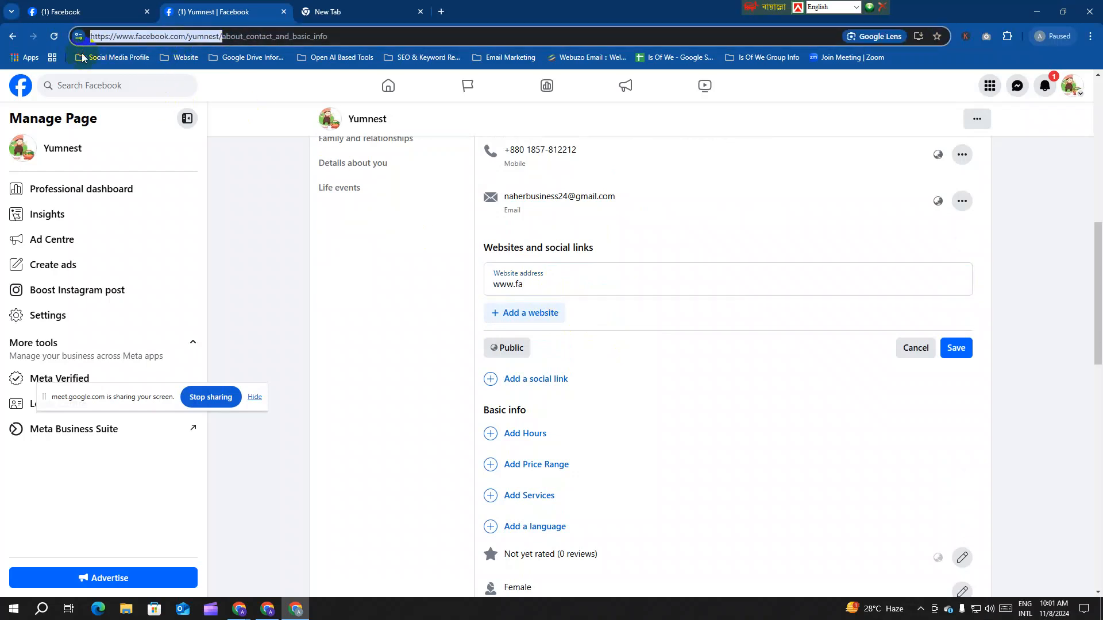
pyautogui.moveTo(558, 287); pyautogui.dragTo(405, 287)
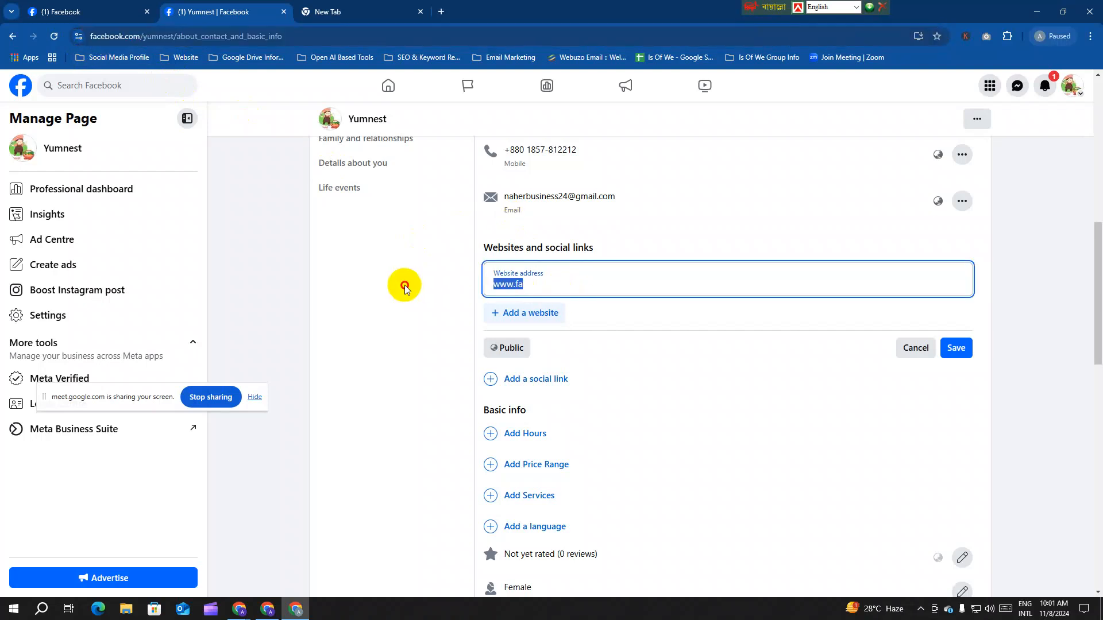
pyautogui.hotkey('ctrl', 'v')
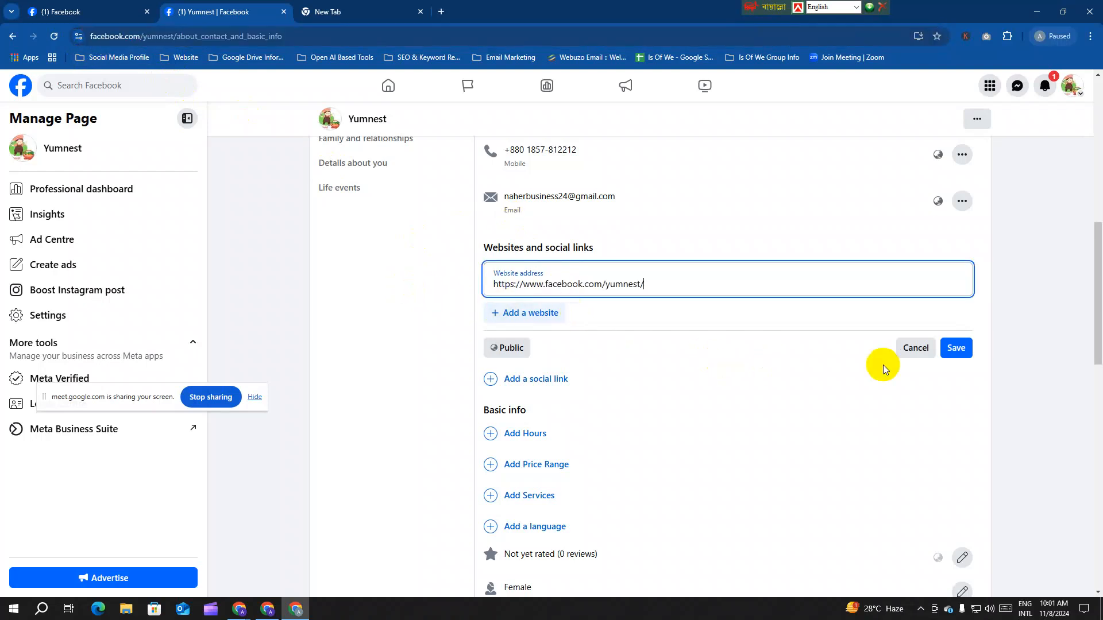
pyautogui.click(959, 349)
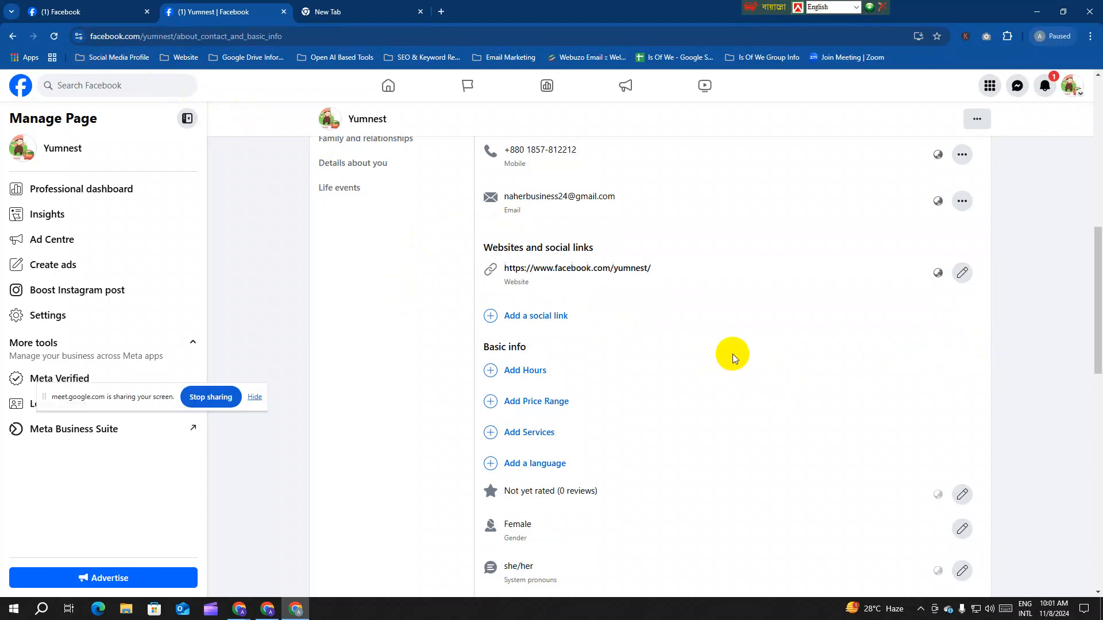
pyautogui.click(534, 322)
# Step: Scroll through the new social link's platform list and keep Instagram selected
pyautogui.click(538, 327)
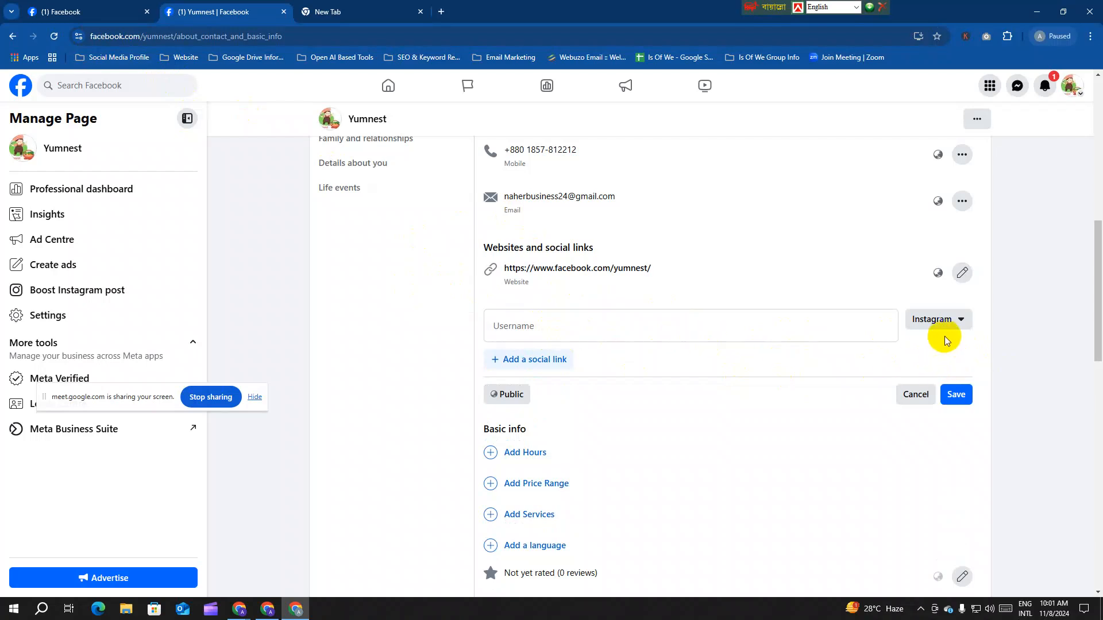
pyautogui.click(953, 330)
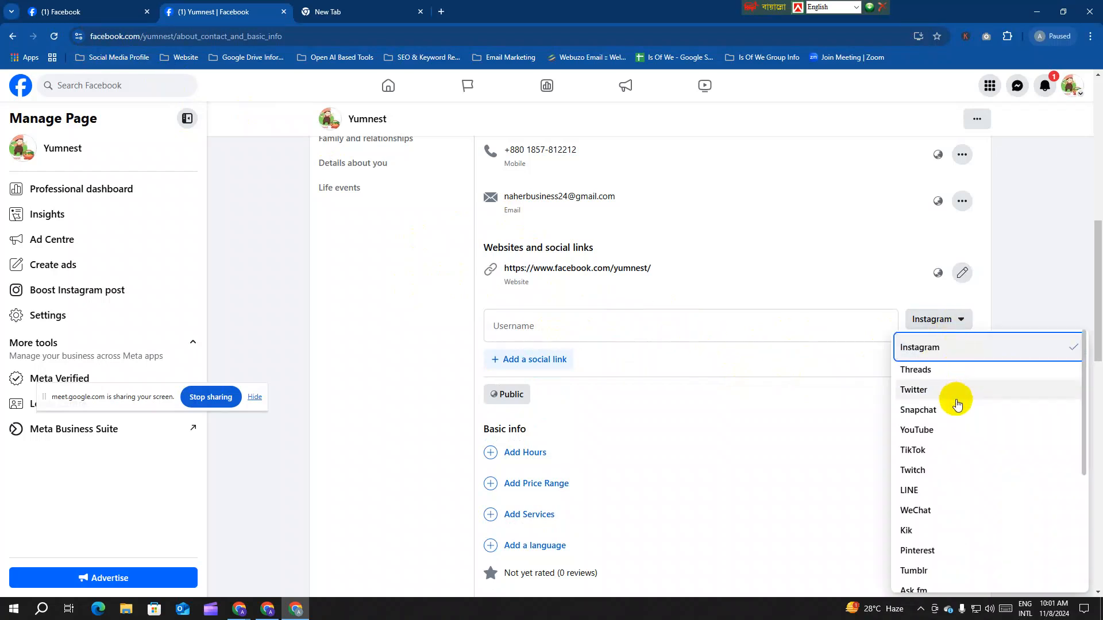
pyautogui.scroll(-1, 959, 426)
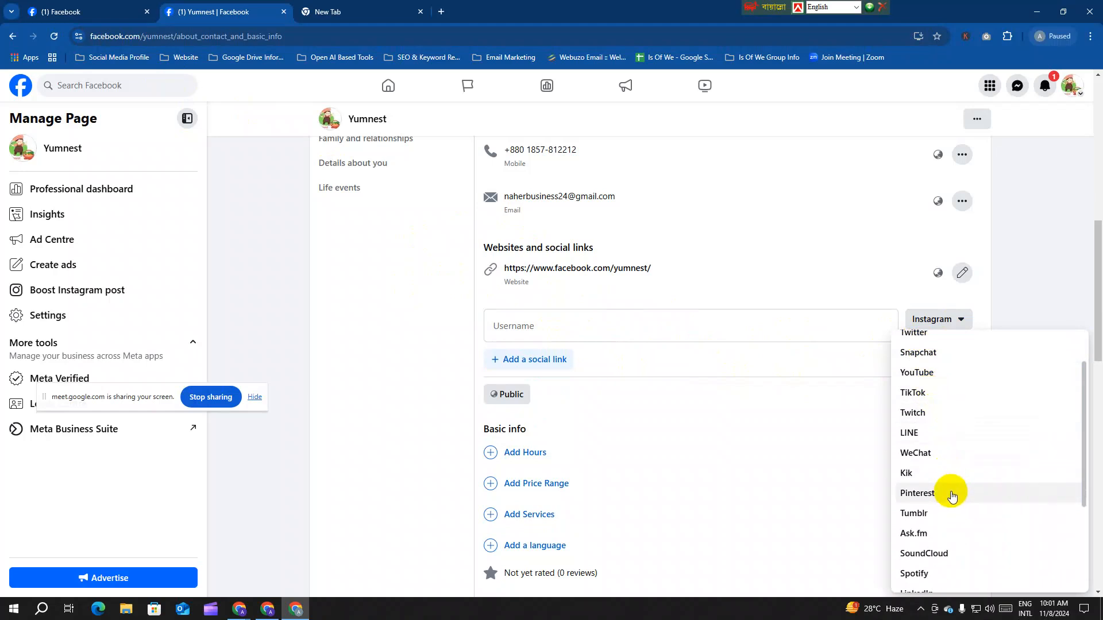
pyautogui.scroll(-1, 948, 493)
pyautogui.scroll(-1, 938, 459)
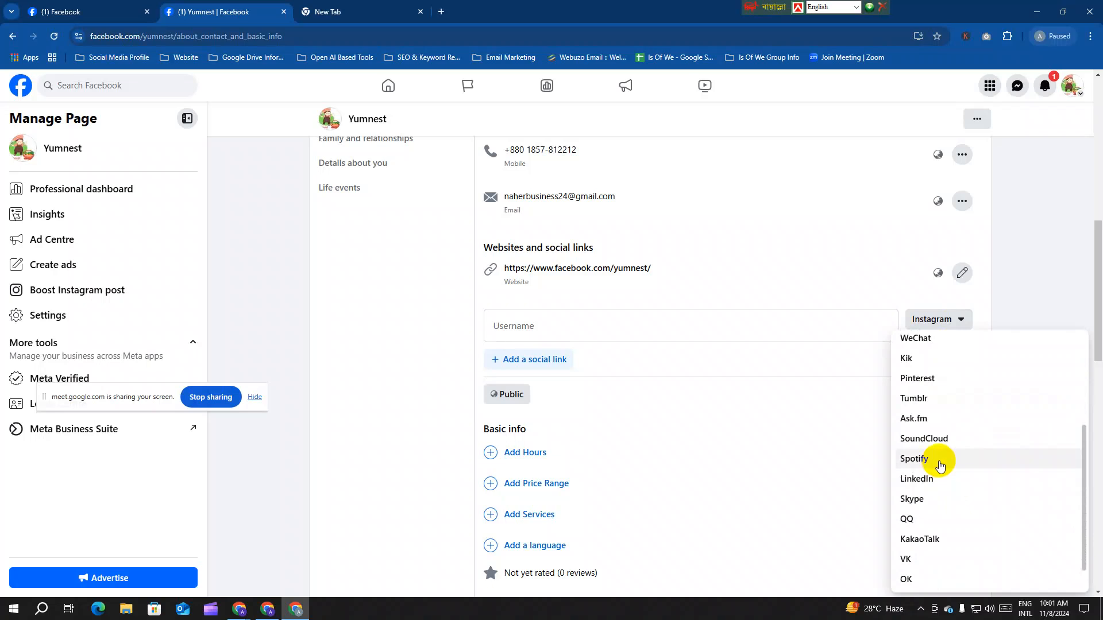
pyautogui.scroll(-1, 938, 462)
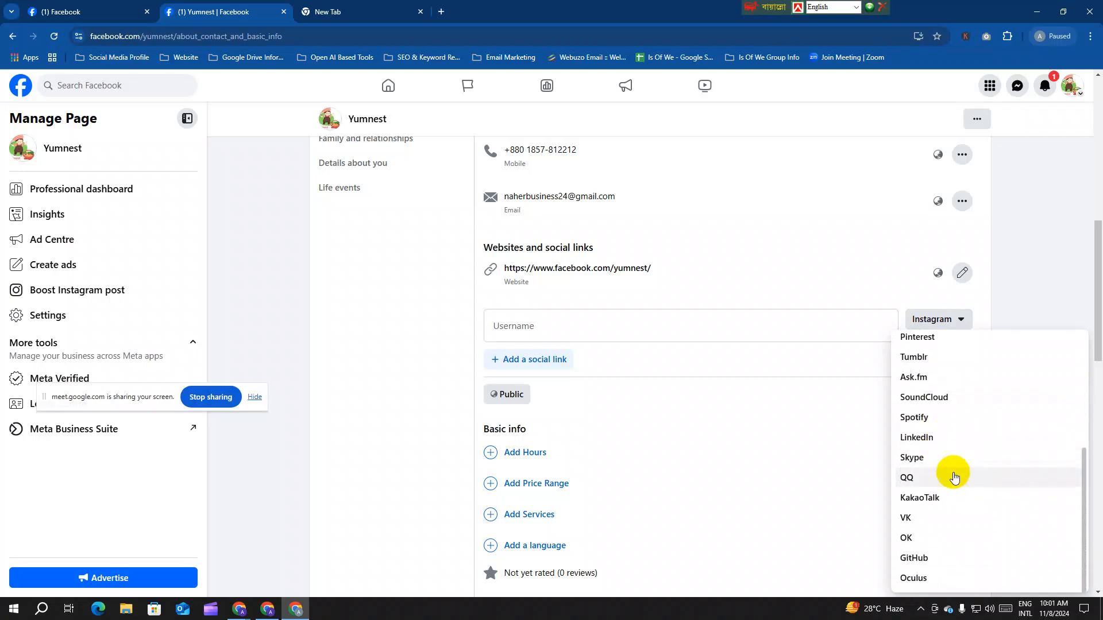
pyautogui.scroll(5, 980, 483)
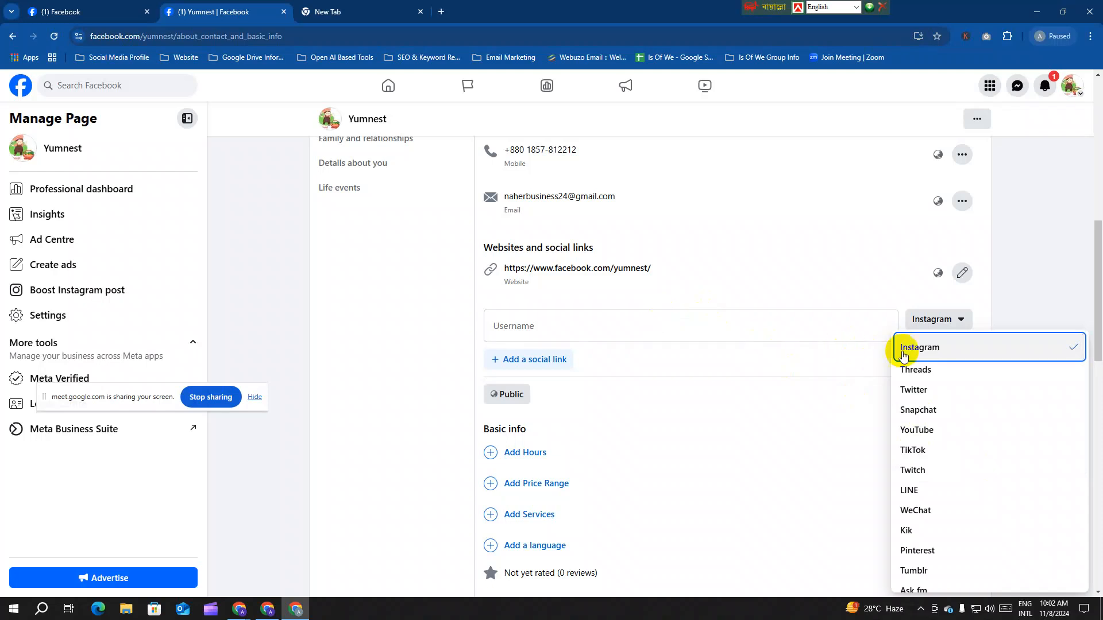
pyautogui.click(910, 347)
pyautogui.click(685, 325)
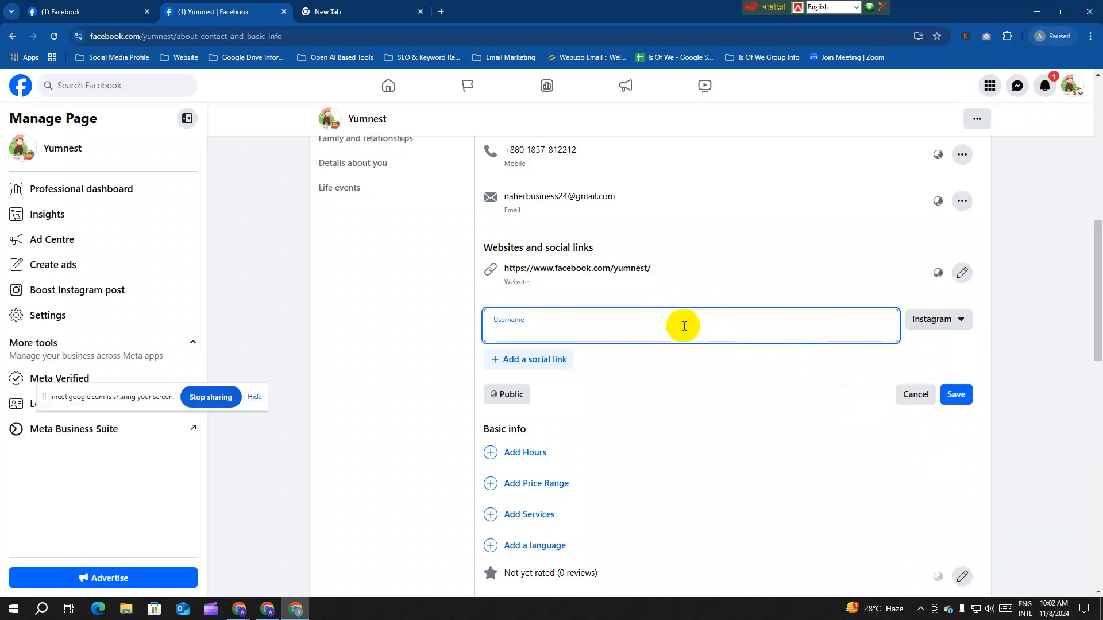
pyautogui.write('https://www.facebook.com/yumnest/')
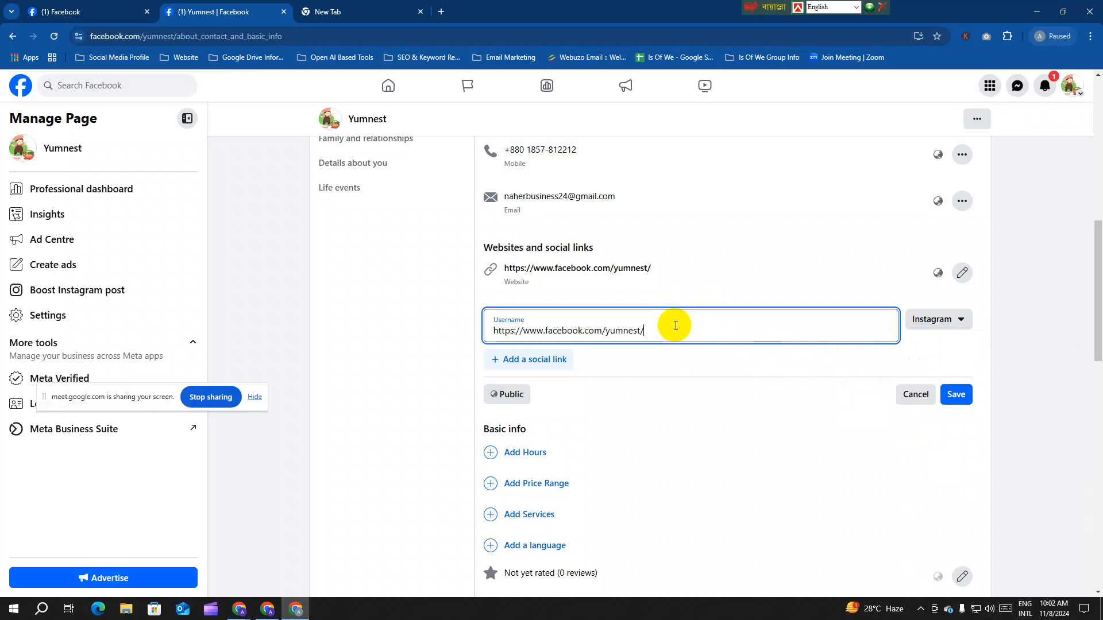
pyautogui.moveTo(602, 330); pyautogui.dragTo(468, 320)
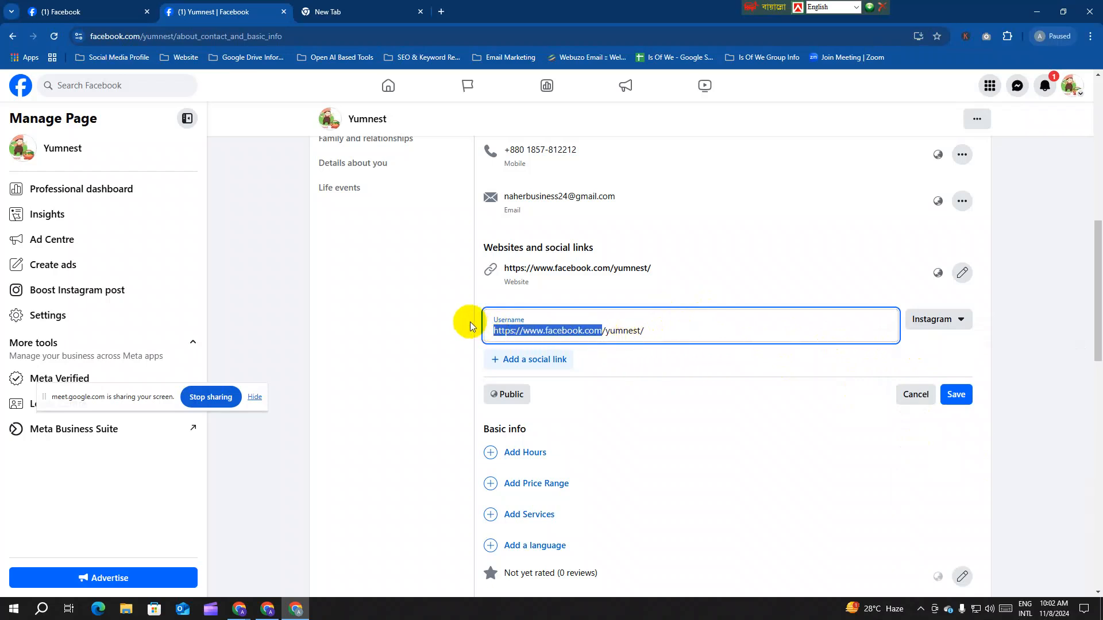
pyautogui.press('BackSpace')
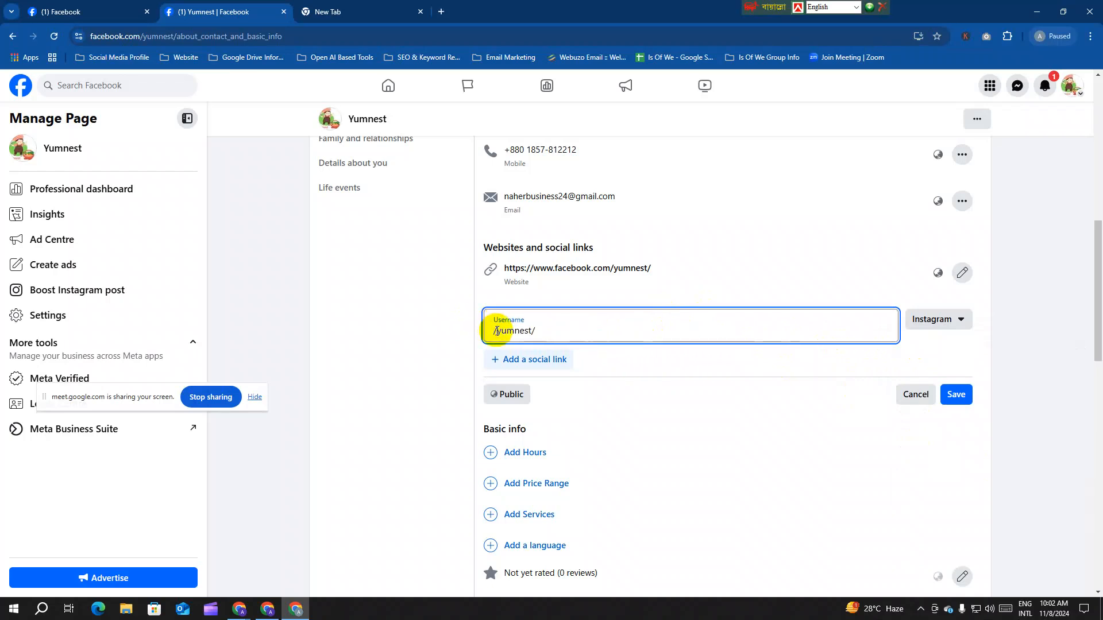
pyautogui.press('Delete')
pyautogui.moveTo(556, 328); pyautogui.dragTo(500, 322)
pyautogui.write('https://www.facebook.com/yumnest/')
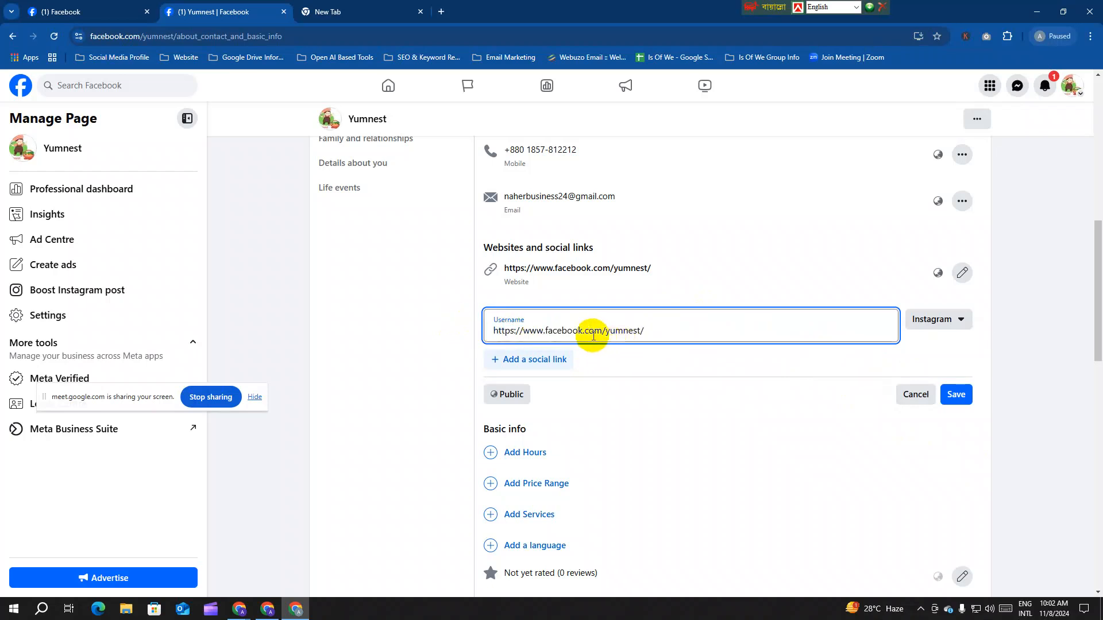
pyautogui.press('BackSpace')
pyautogui.press('BackSpace')
pyautogui.press('BackSpace')
pyautogui.press('BackSpace')
pyautogui.press('BackSpace')
pyautogui.press('BackSpace')
pyautogui.press('BackSpace')
pyautogui.press('BackSpace')
pyautogui.press('BackSpace')
pyautogui.press('BackSpace')
pyautogui.press('BackSpace')
pyautogui.press('BackSpace')
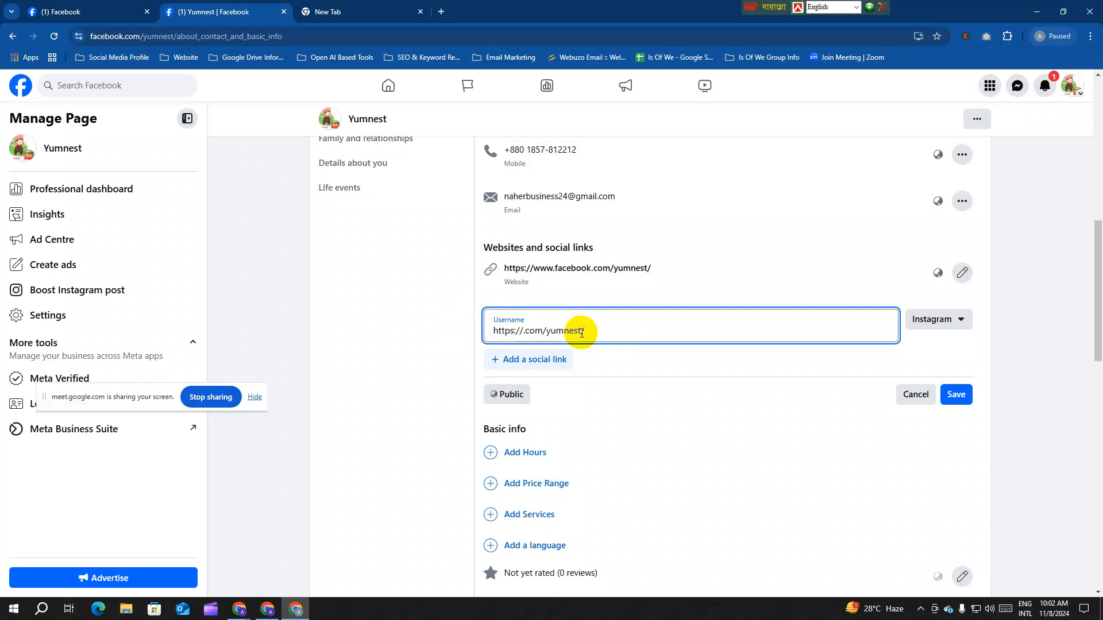
pyautogui.write('instagram')
pyautogui.click(607, 365)
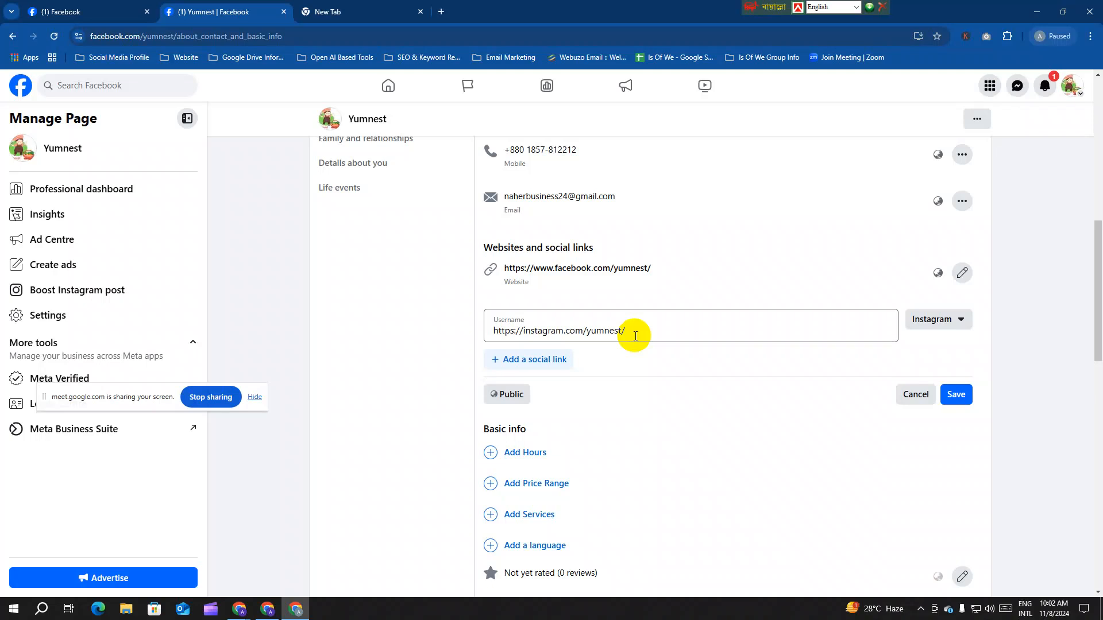
pyautogui.click(956, 395)
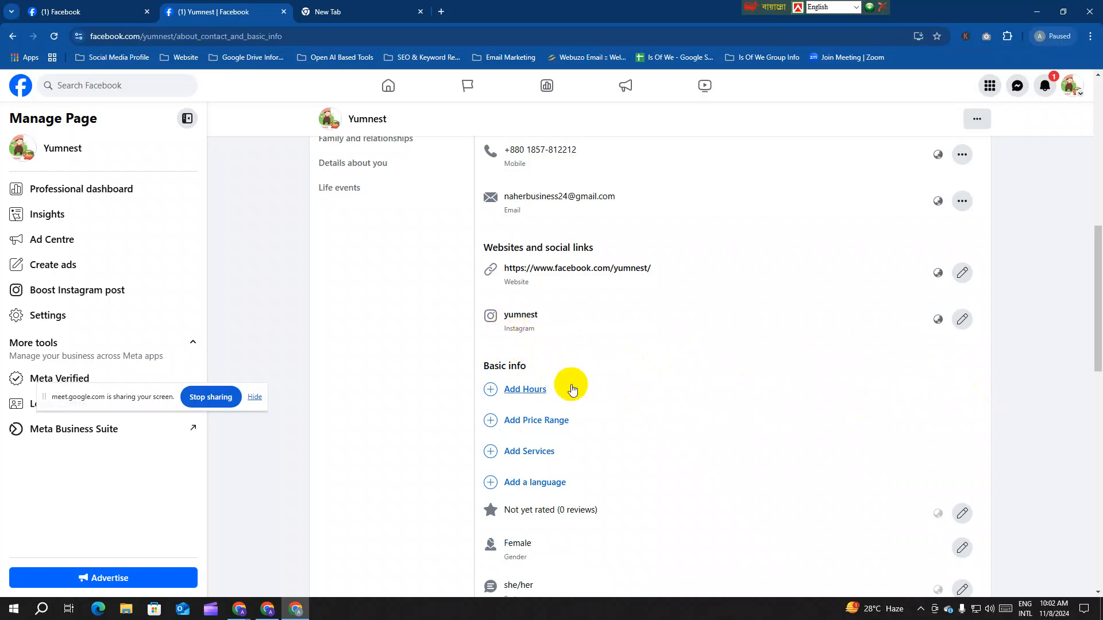
# Step: Open the Yumnest Page in a new tab from the profile menu and review its Intro links
pyautogui.click(1070, 86)
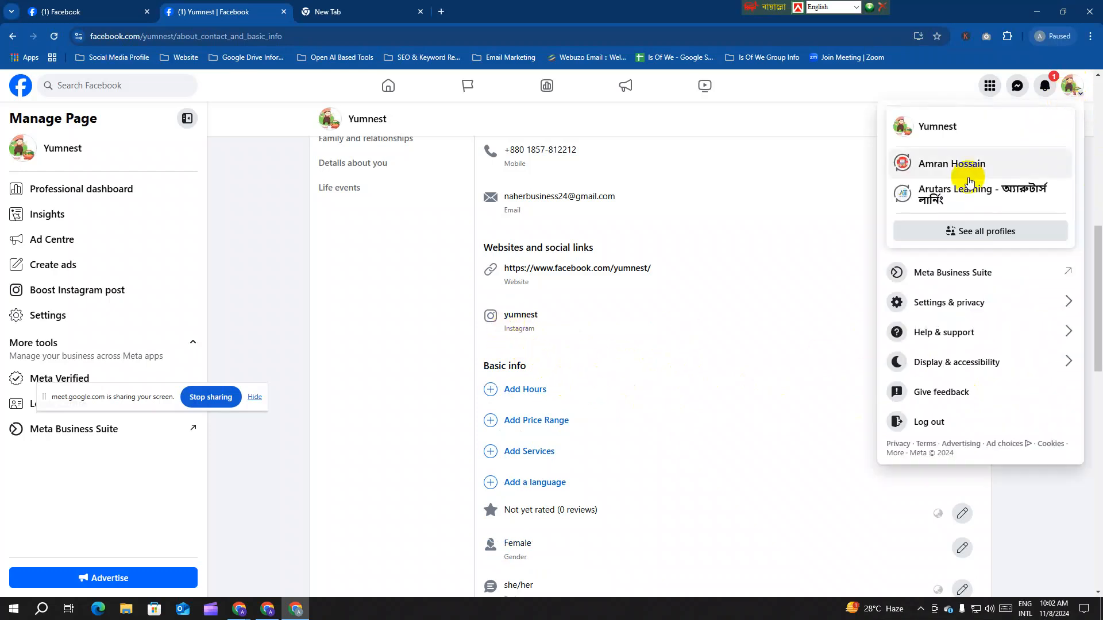
pyautogui.rightClick(942, 126)
pyautogui.click(969, 141)
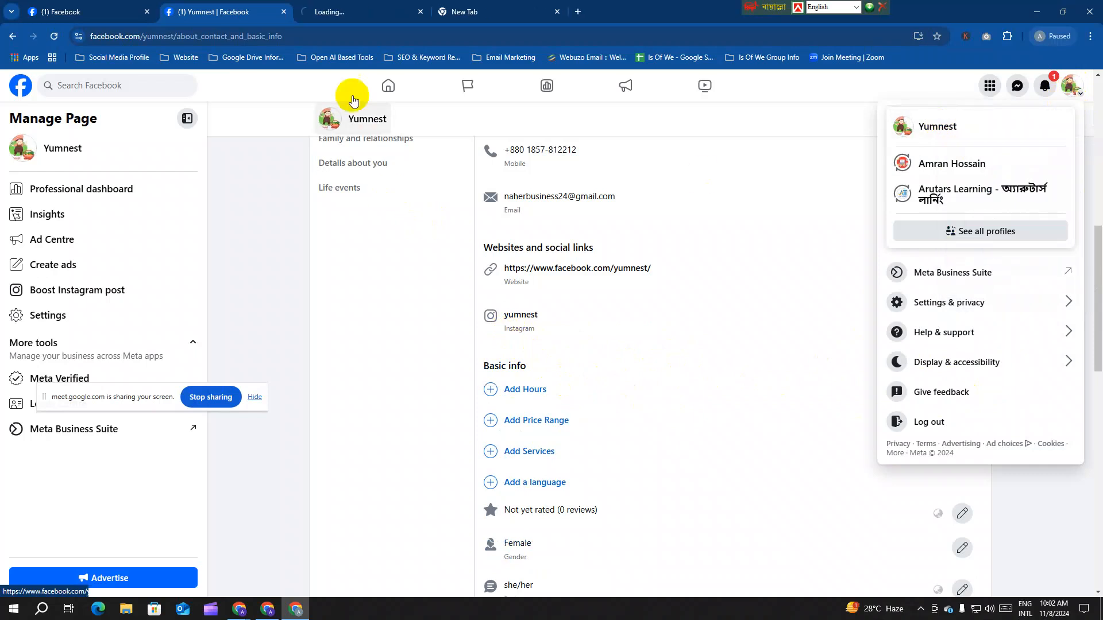
pyautogui.click(363, 18)
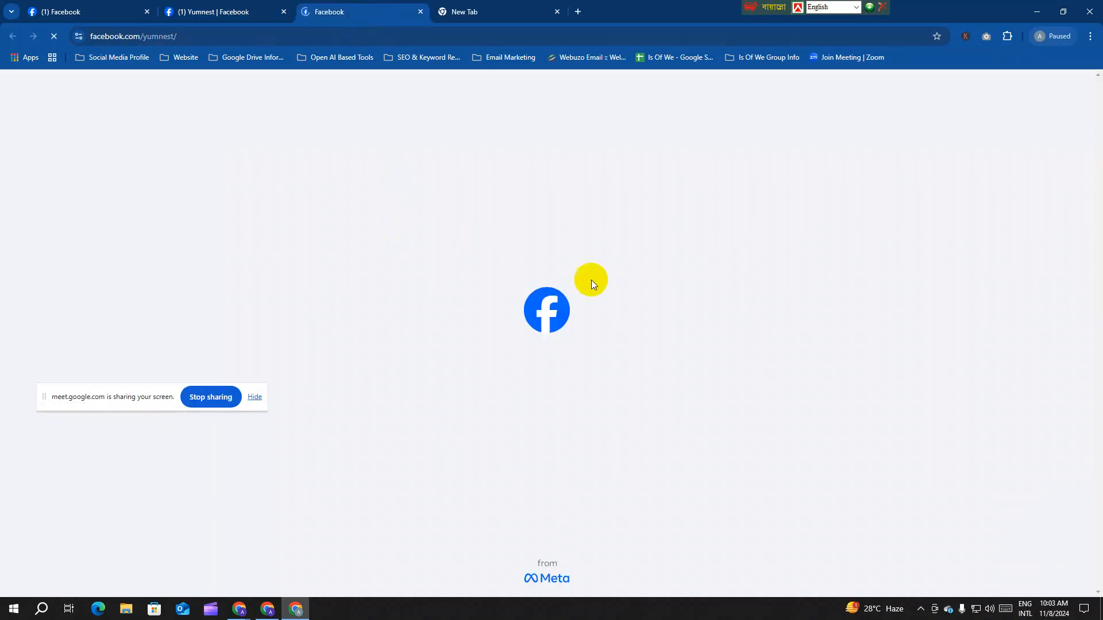
pyautogui.moveTo(108, 401); pyautogui.dragTo(865, 217)
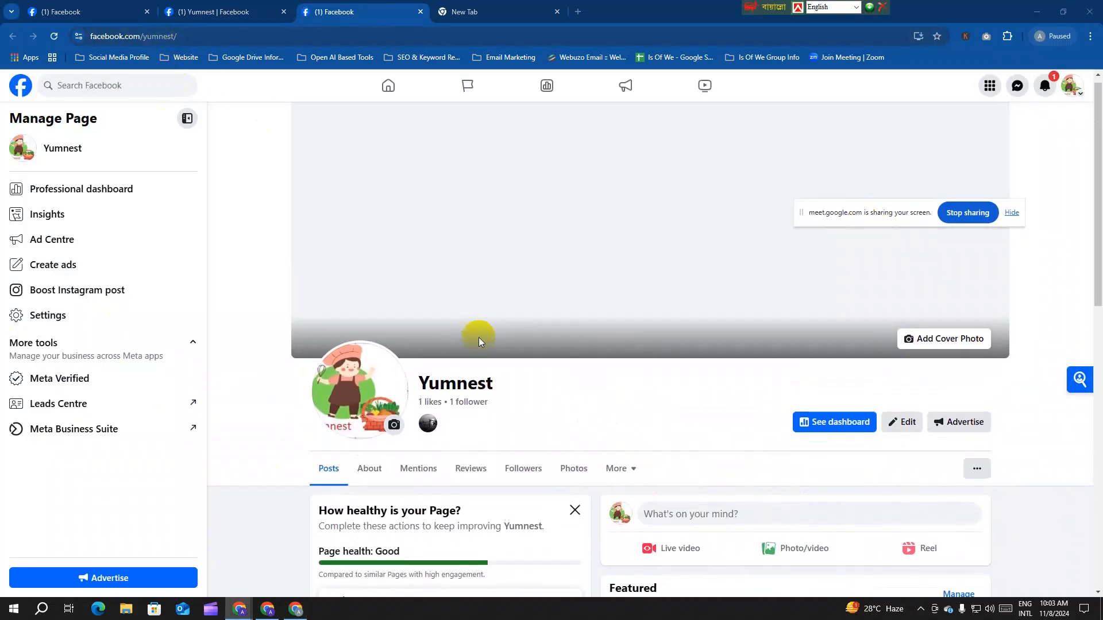
pyautogui.scroll(-8, 478, 336)
pyautogui.scroll(-2, 536, 359)
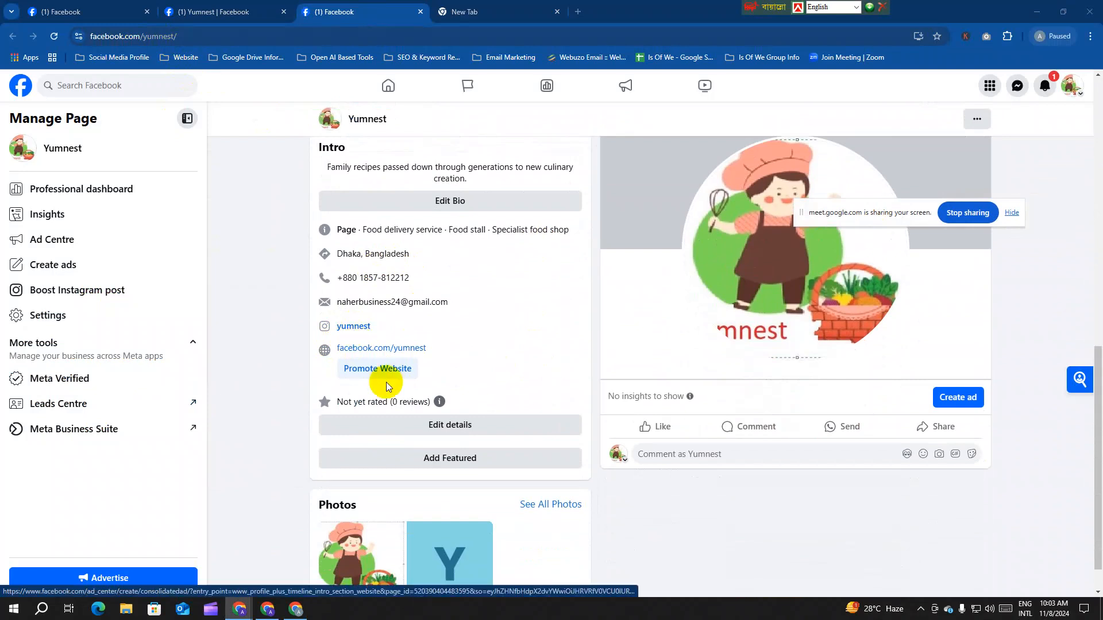
# Step: Back on the About tab, reopen the Instagram link's platform list, then begin a new-tab search
pyautogui.click(259, 12)
pyautogui.click(678, 348)
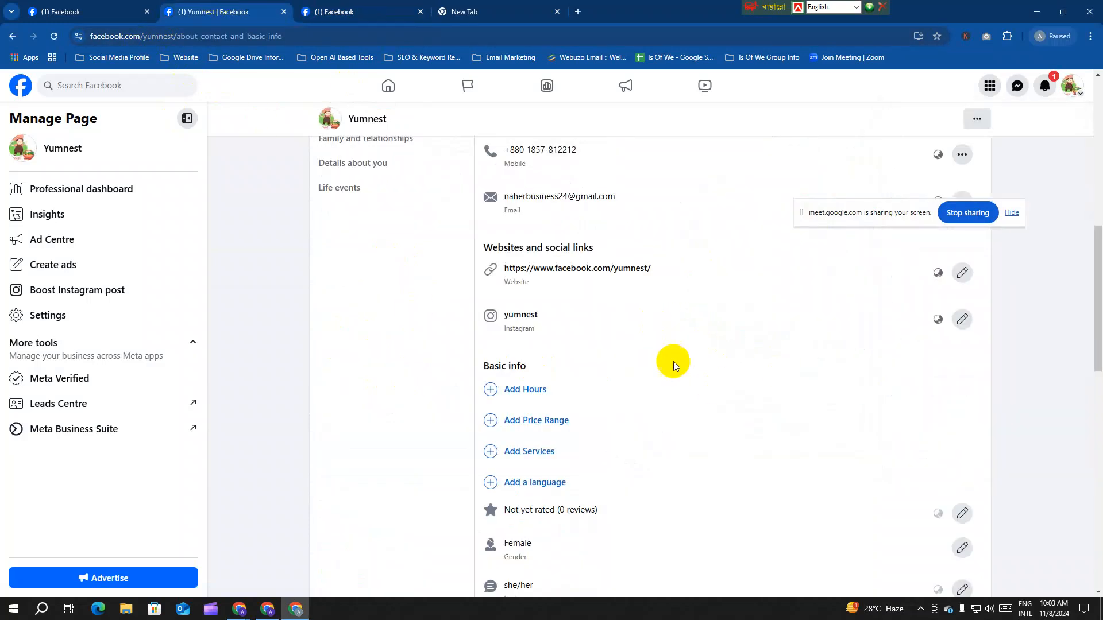
pyautogui.click(960, 318)
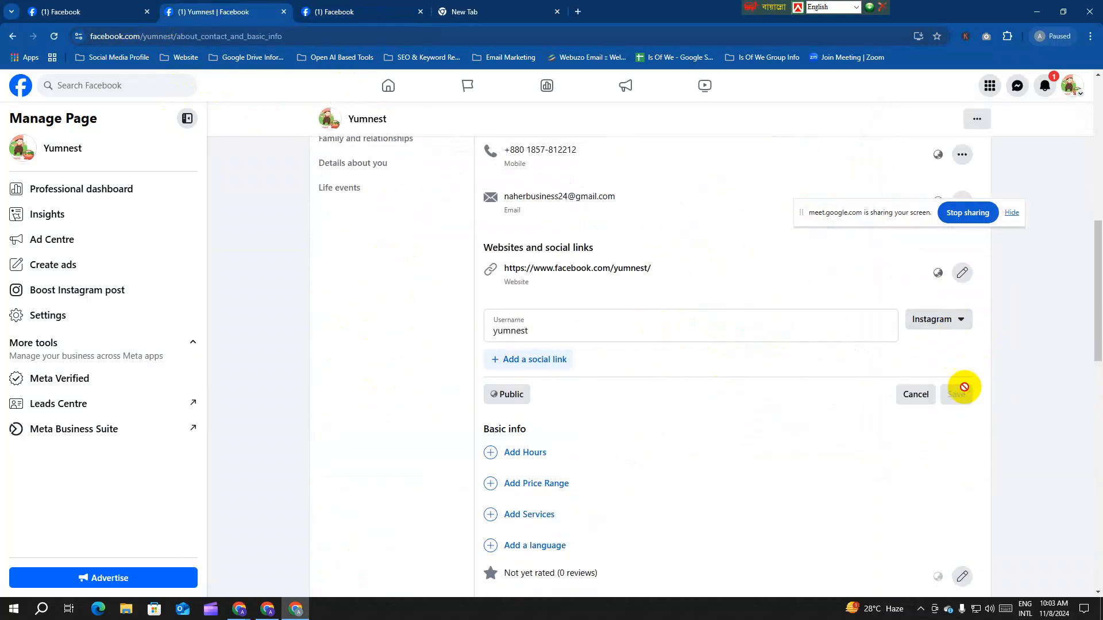
pyautogui.click(950, 318)
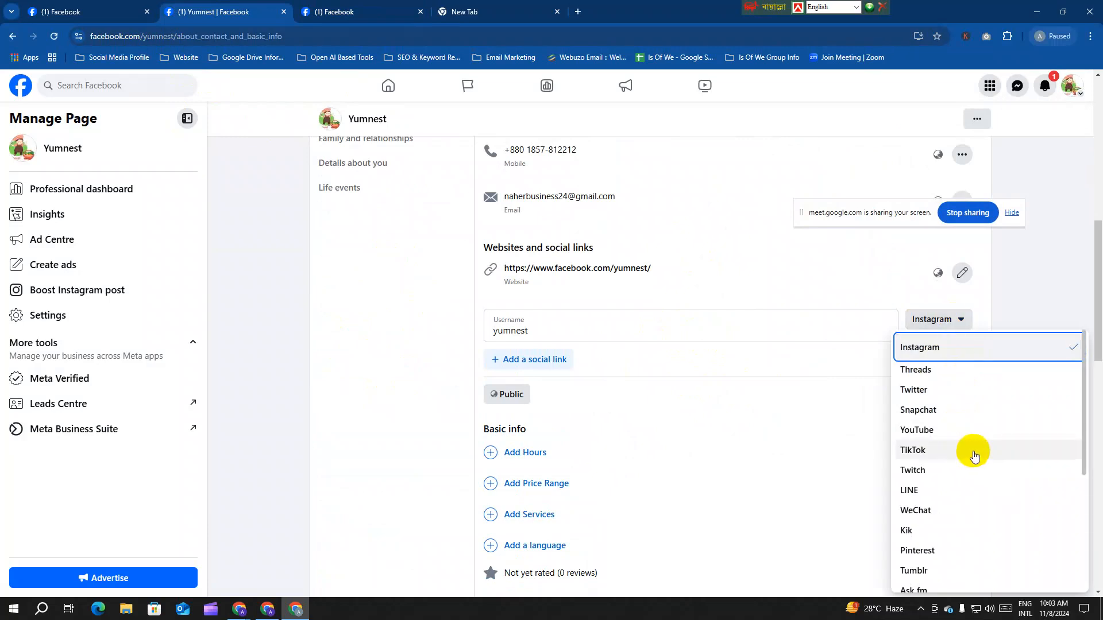
pyautogui.click(519, 6)
pyautogui.click(471, 36)
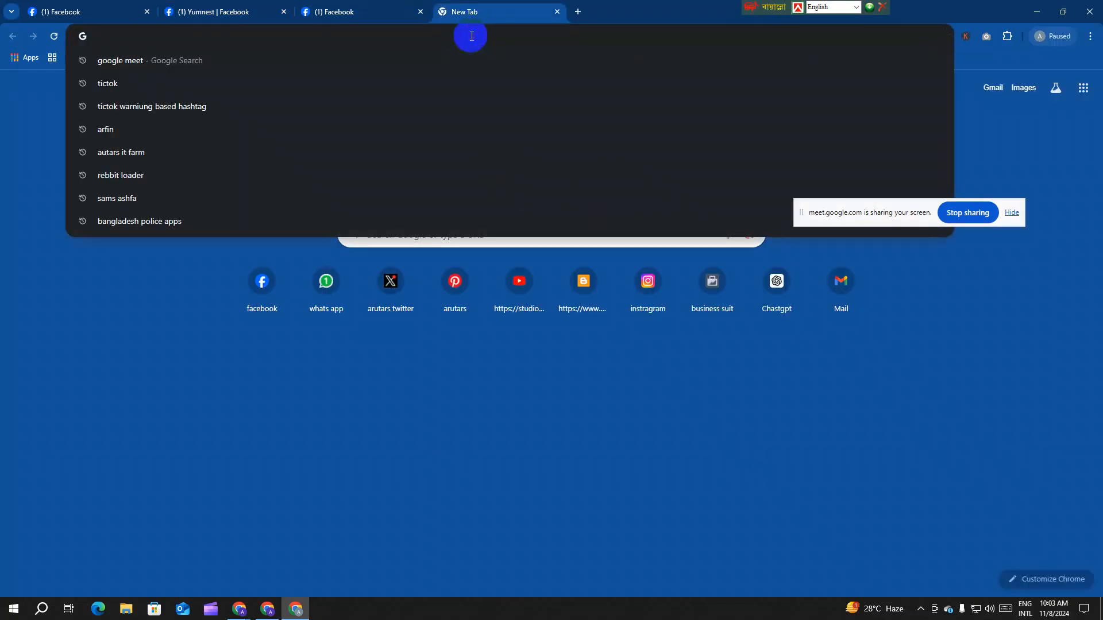
# Step: Find the Arutars Learning Facebook Page via Google, review its Intro links, then return to Yumnest
pyautogui.write('arutars lear')
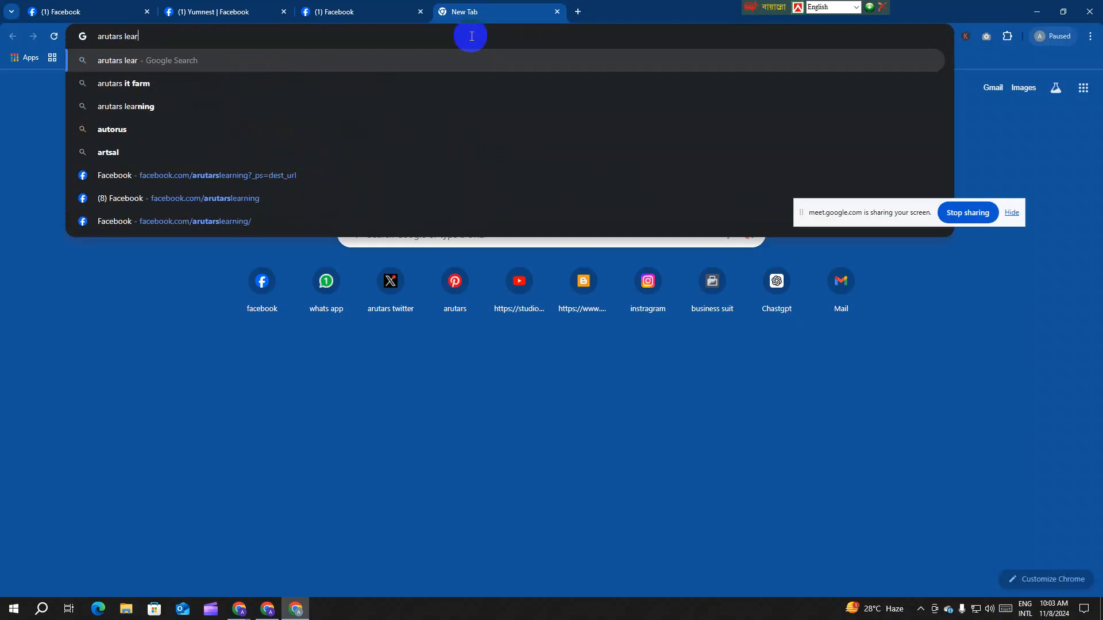
pyautogui.write('ning')
pyautogui.press('Return')
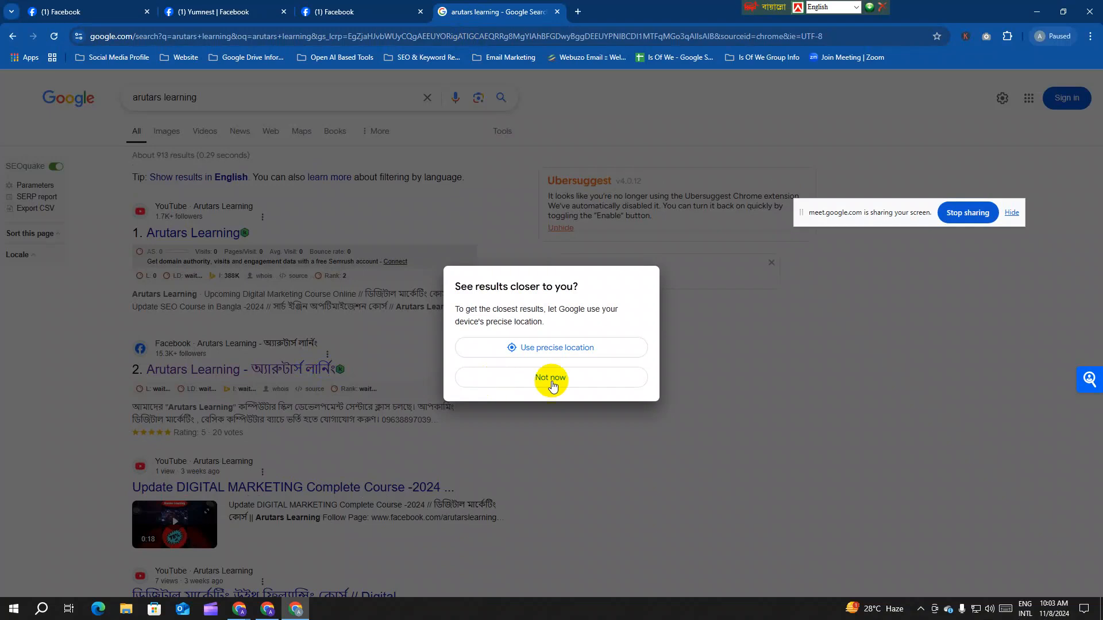
pyautogui.click(552, 381)
pyautogui.click(213, 393)
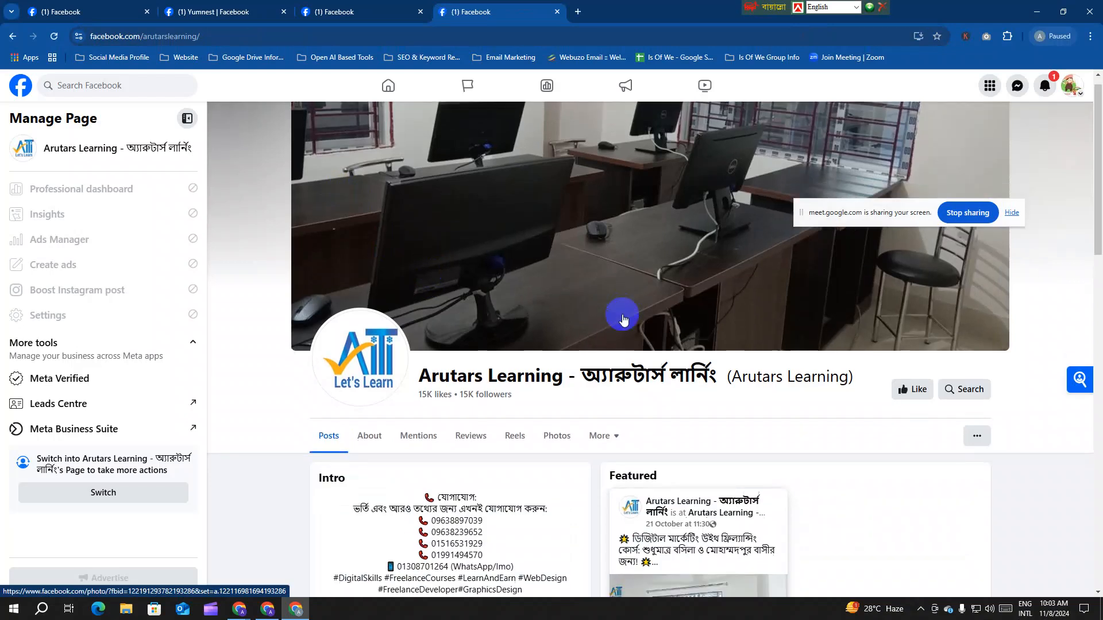
pyautogui.scroll(-8, 623, 319)
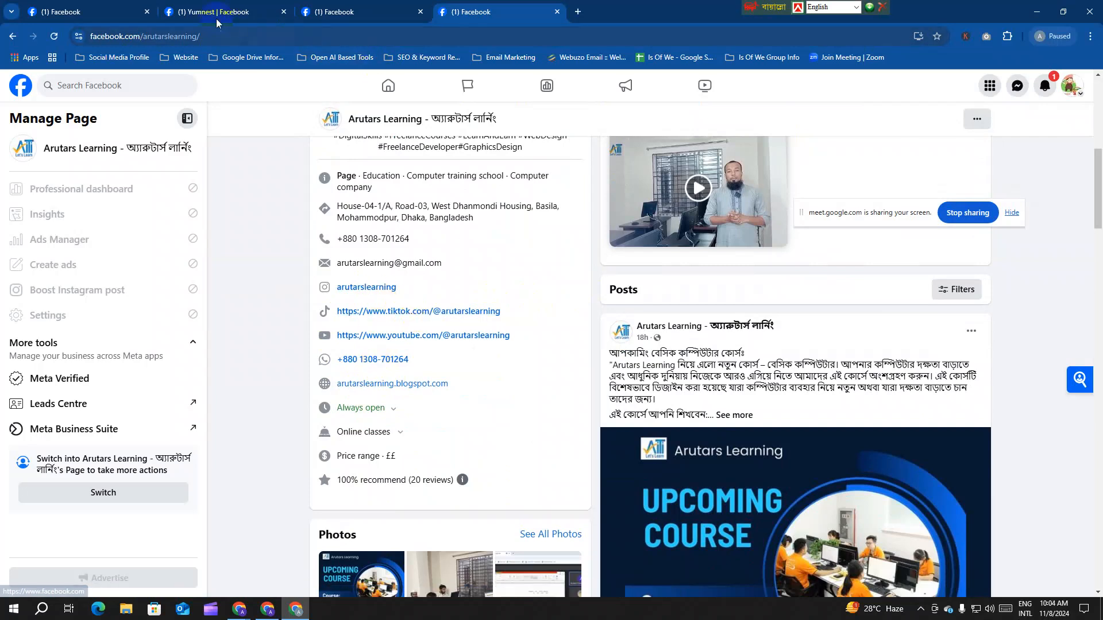
pyautogui.click(201, 10)
# Step: Set the Yumnest Page's opening hours to Always open
pyautogui.scroll(-2, 591, 399)
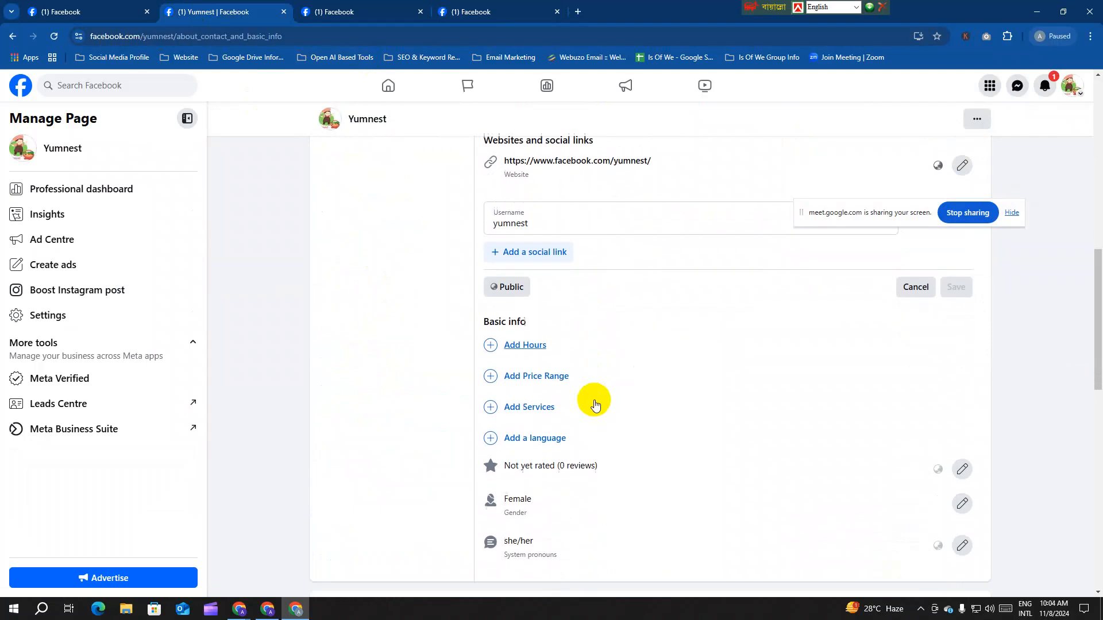
pyautogui.click(525, 336)
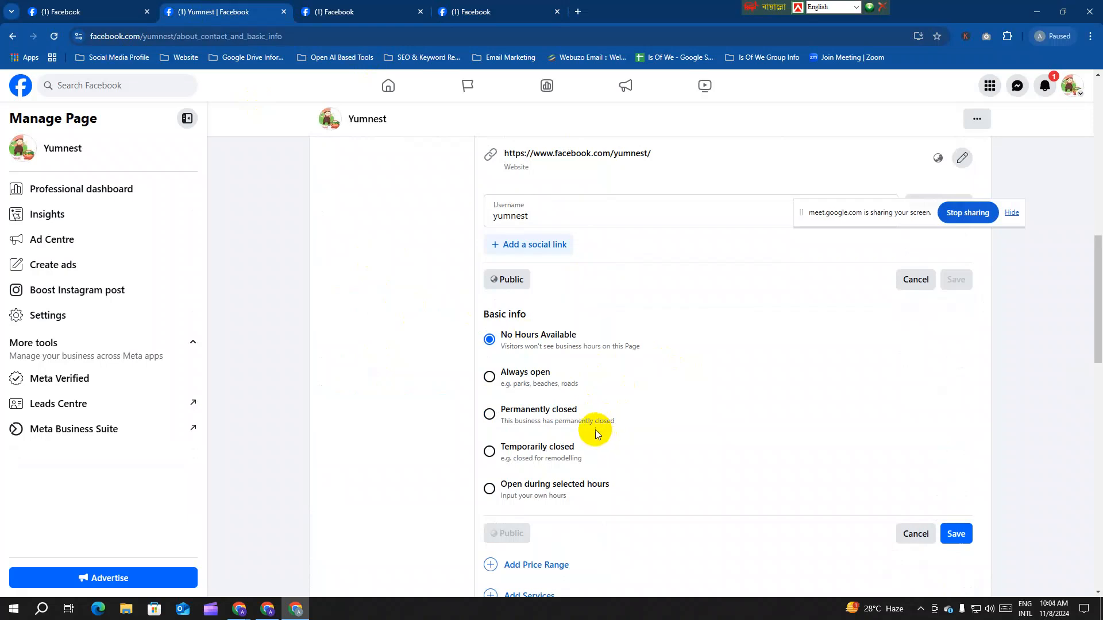
pyautogui.click(957, 533)
# Step: Set the Page's price range to ££ (Moderate) and save it
pyautogui.scroll(-10, 683, 437)
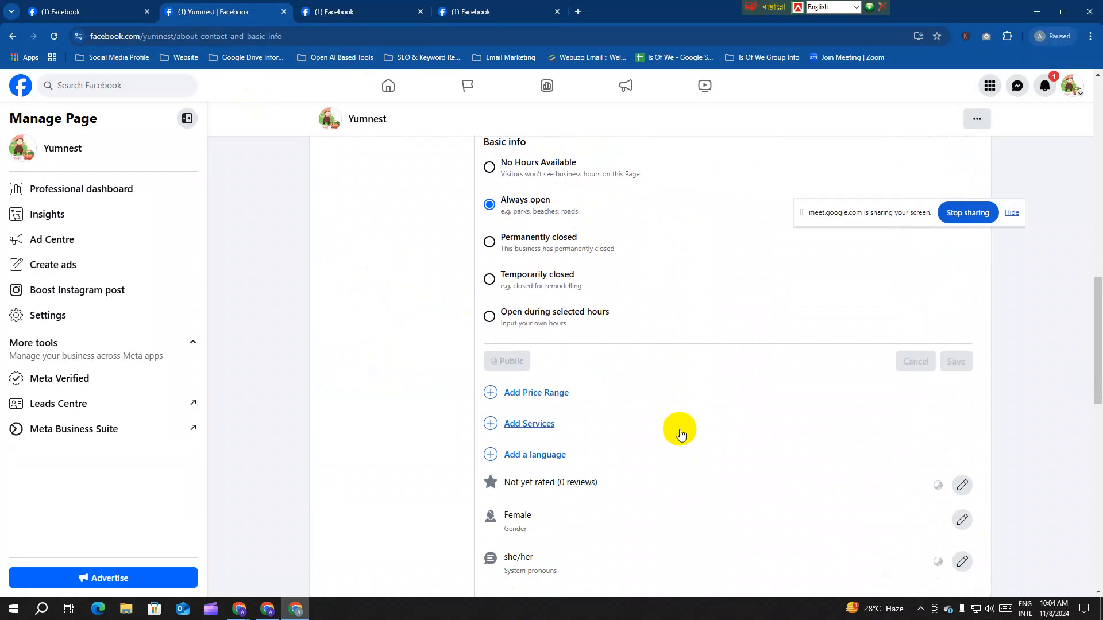
pyautogui.scroll(8, 523, 377)
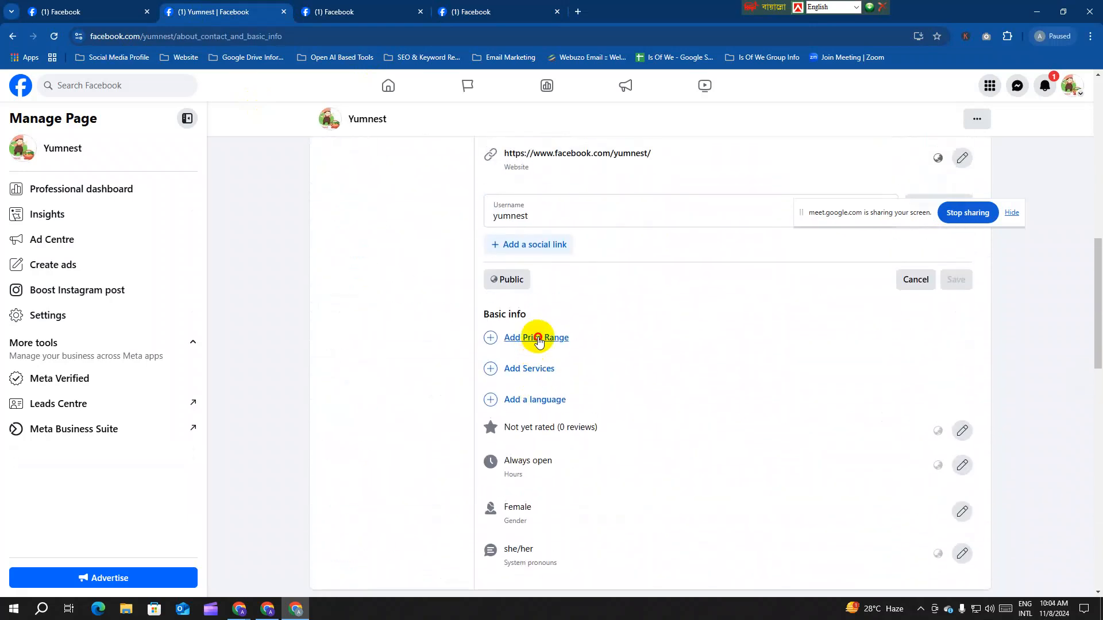
pyautogui.click(534, 337)
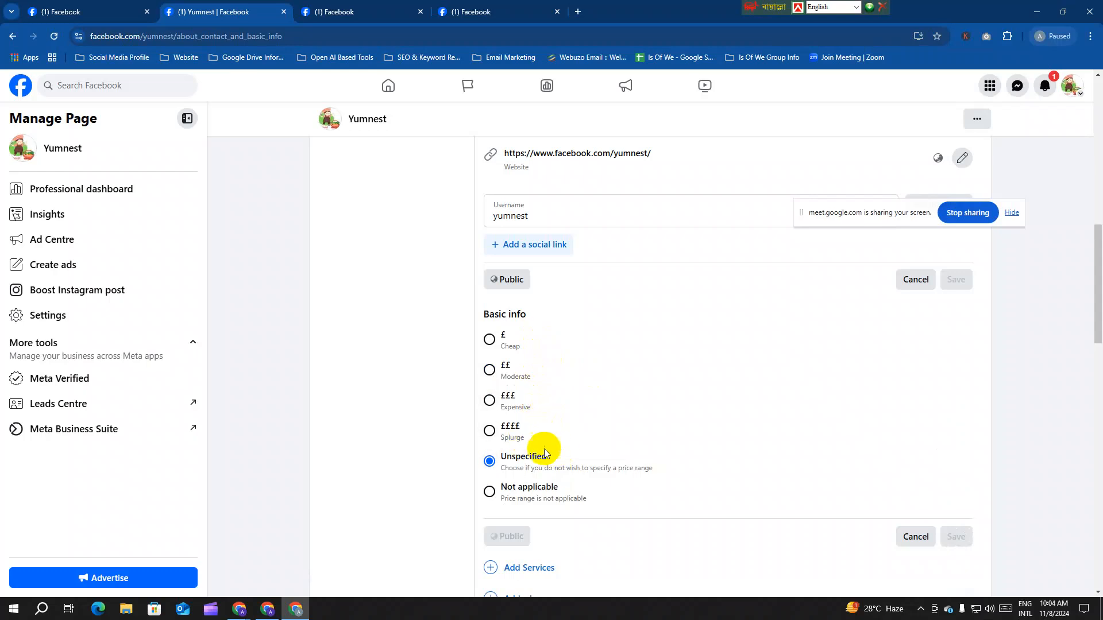
pyautogui.click(489, 370)
pyautogui.click(957, 545)
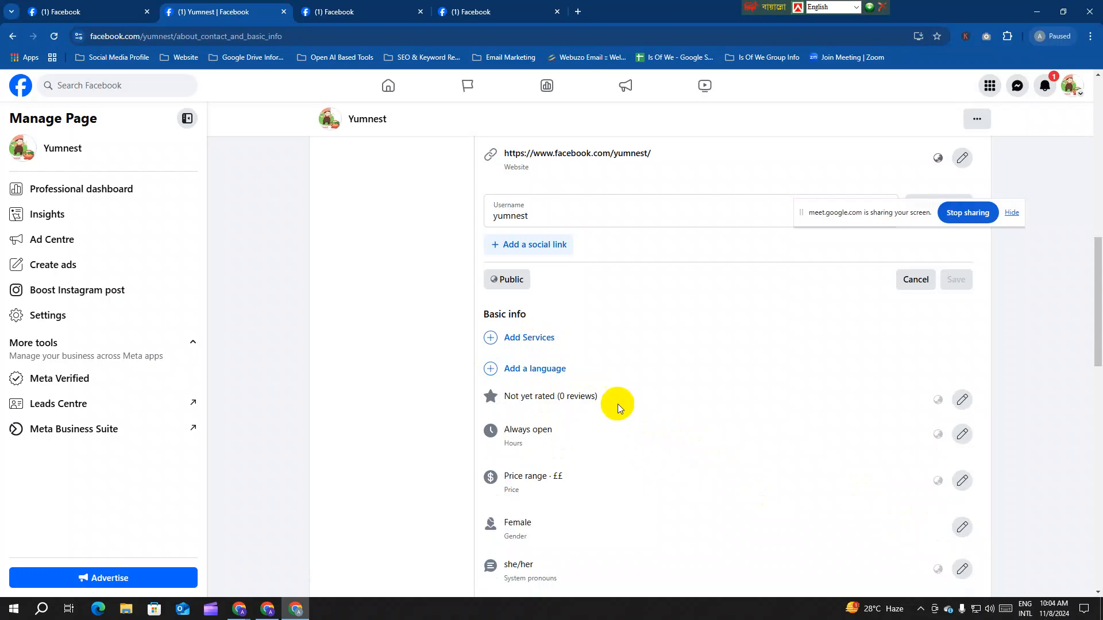
# Step: Add Delivery, In-store shopping and Online booking as the Page's services
pyautogui.click(531, 338)
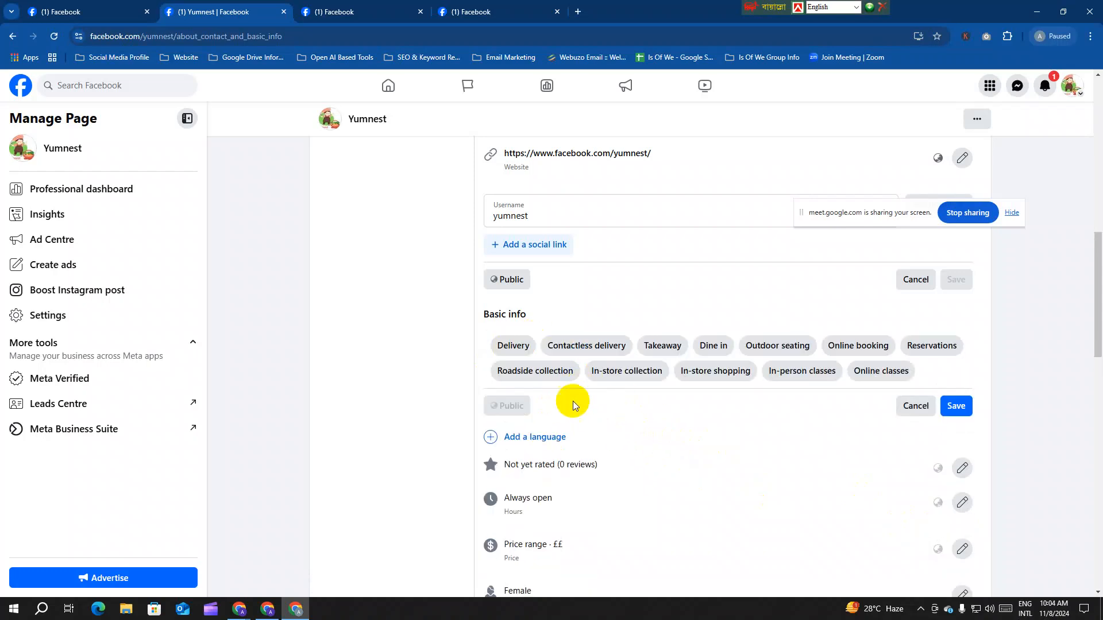
pyautogui.click(513, 348)
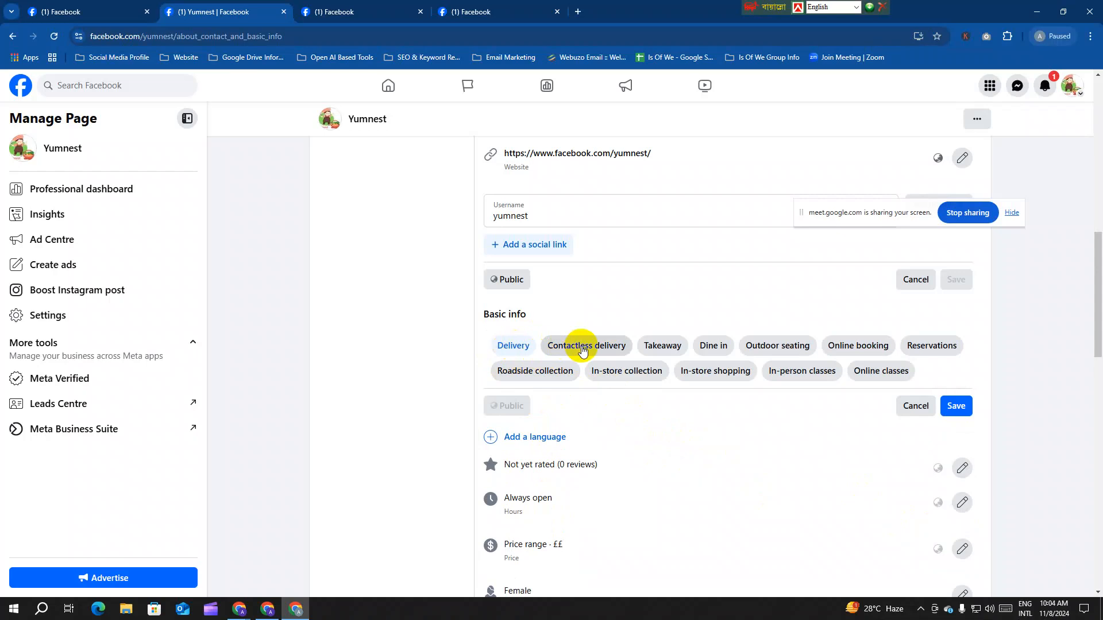
pyautogui.click(718, 378)
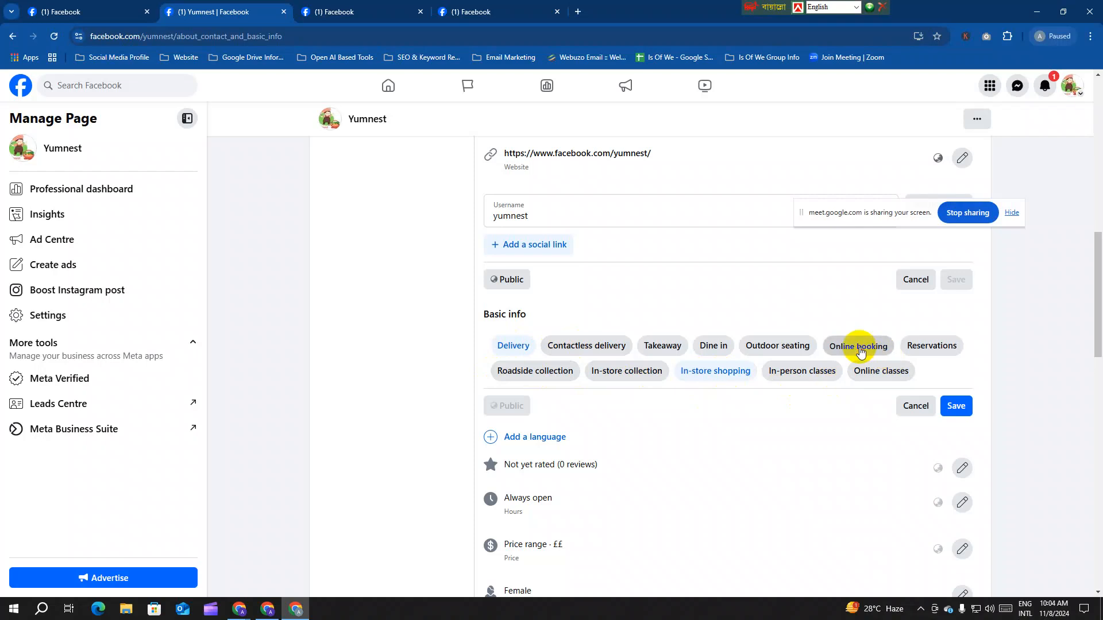
pyautogui.click(955, 406)
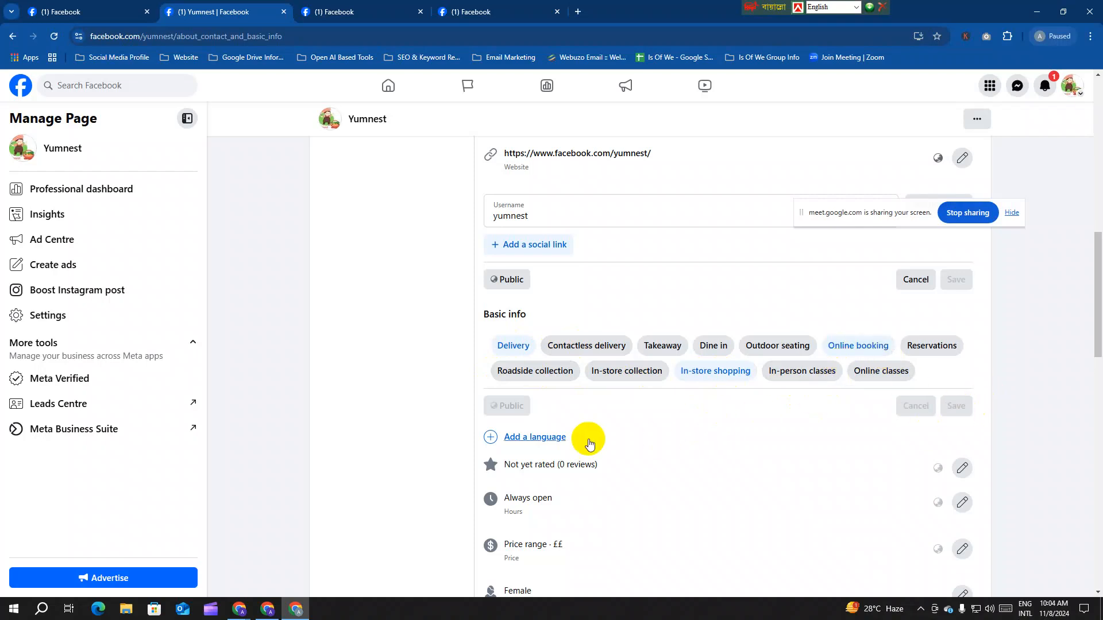
# Step: Start a language entry, then cancel it so languages stay unset
pyautogui.scroll(-5, 549, 387)
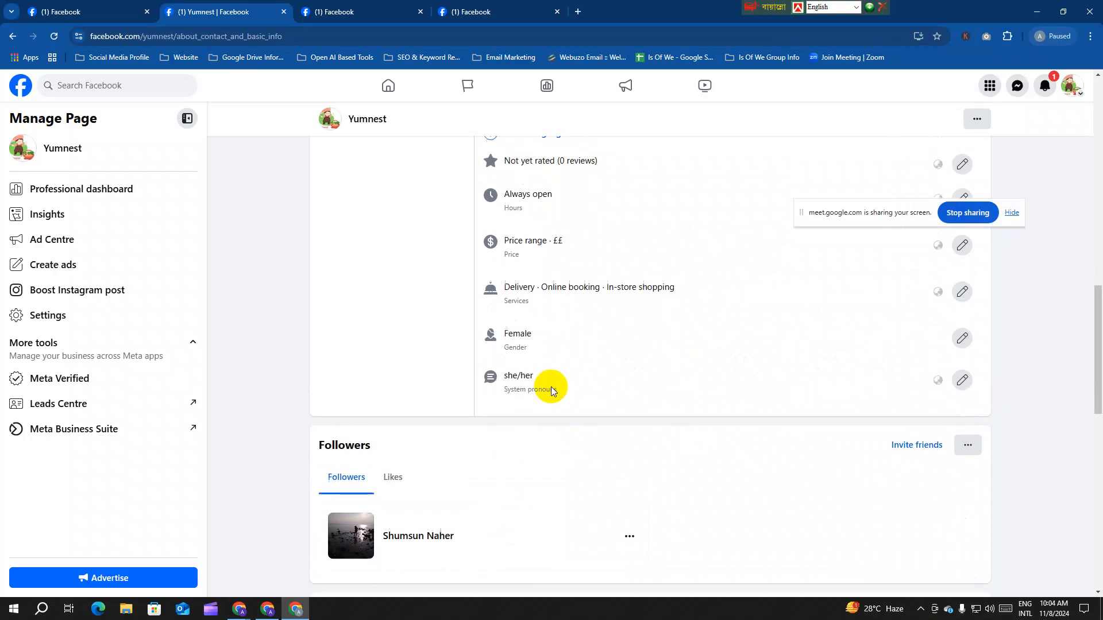
pyautogui.scroll(3, 550, 388)
pyautogui.click(536, 278)
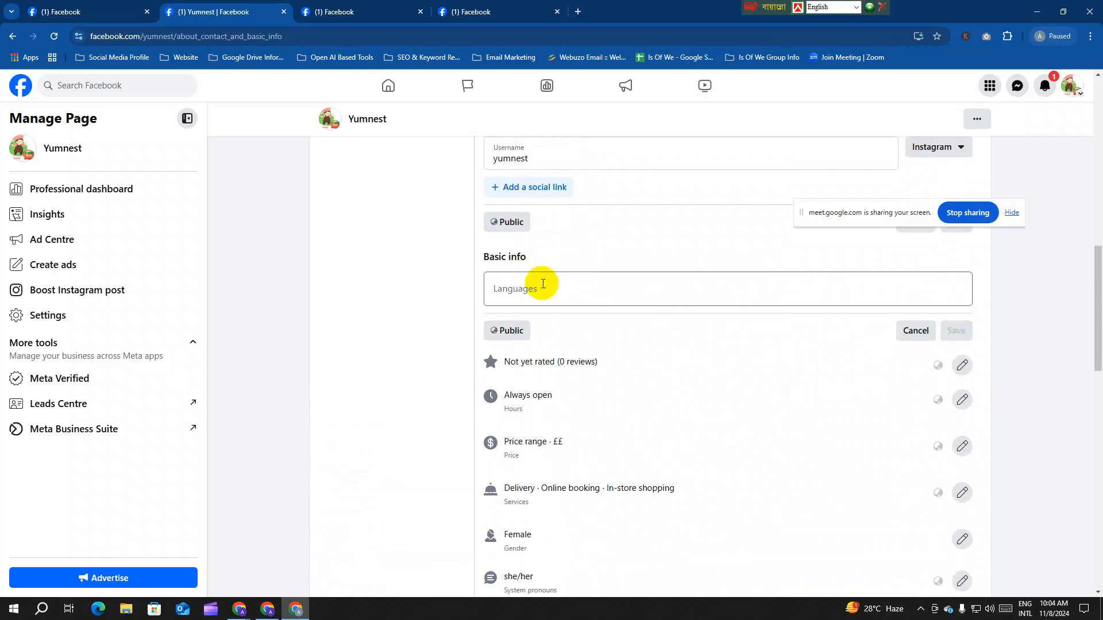
pyautogui.click(543, 283)
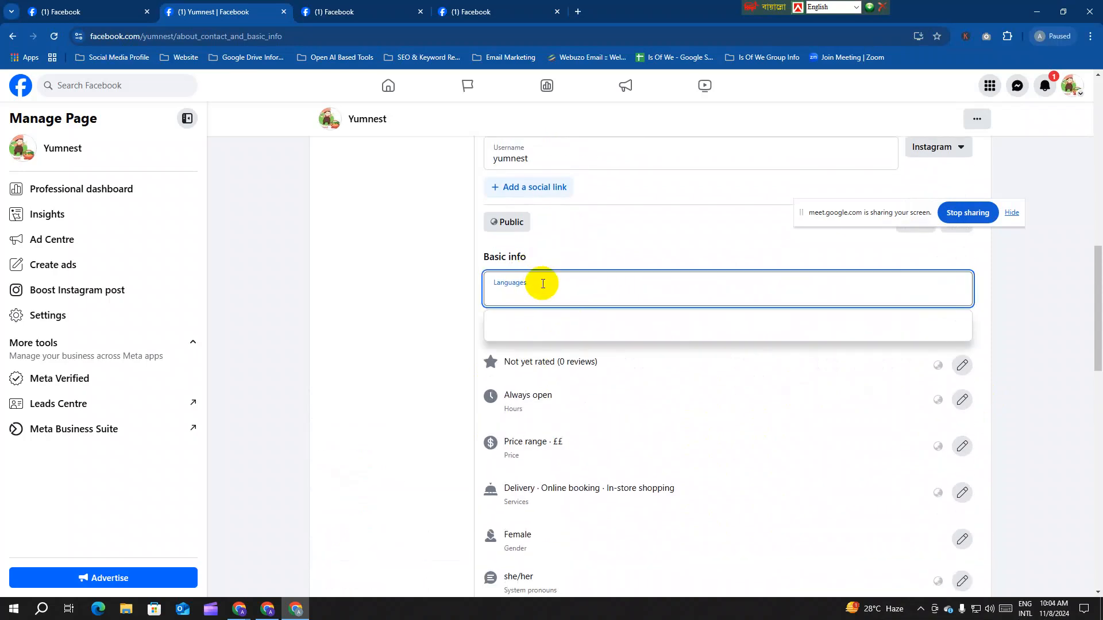
pyautogui.click(473, 262)
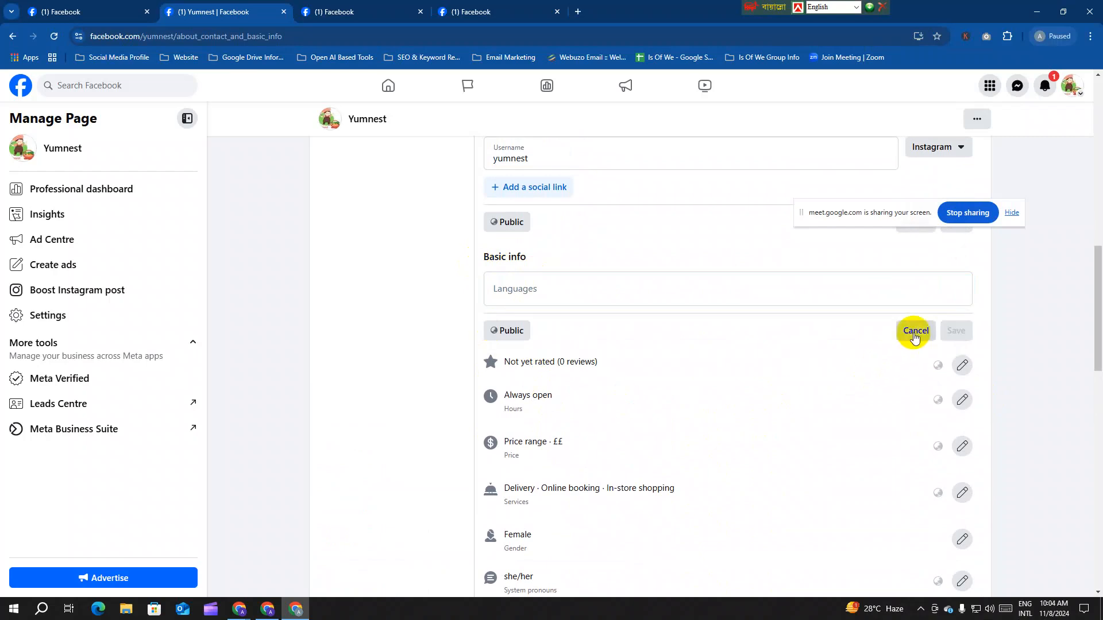
pyautogui.click(914, 333)
pyautogui.scroll(-7, 650, 412)
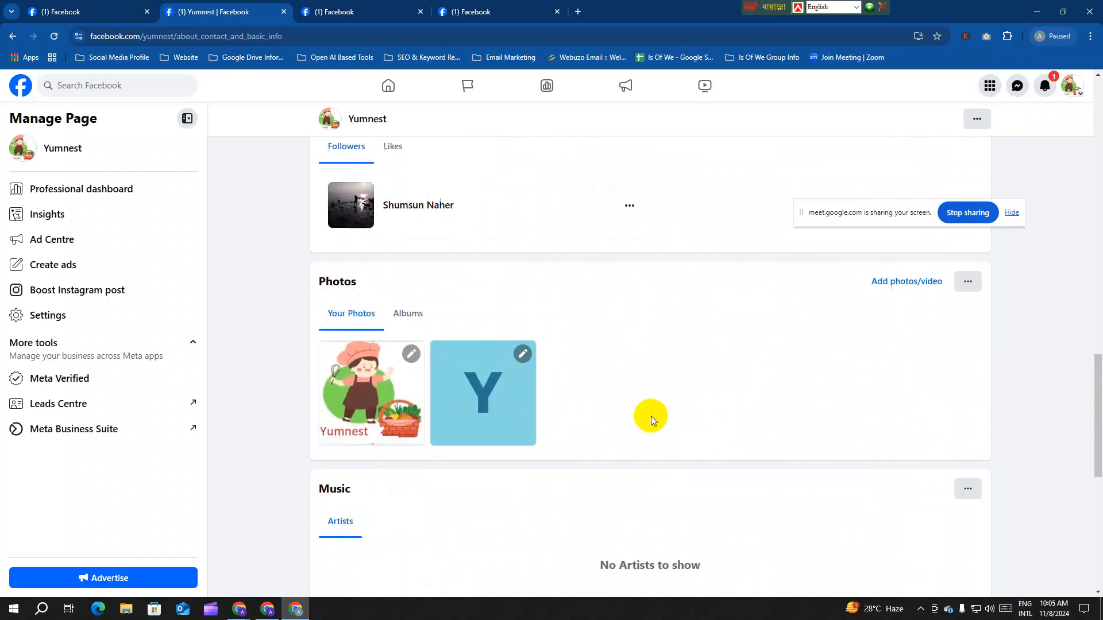
# Step: Switch to the other Yumnest Page tab and reload it
pyautogui.scroll(-9, 650, 417)
pyautogui.scroll(20, 659, 422)
pyautogui.scroll(3, 660, 406)
pyautogui.scroll(-3, 660, 406)
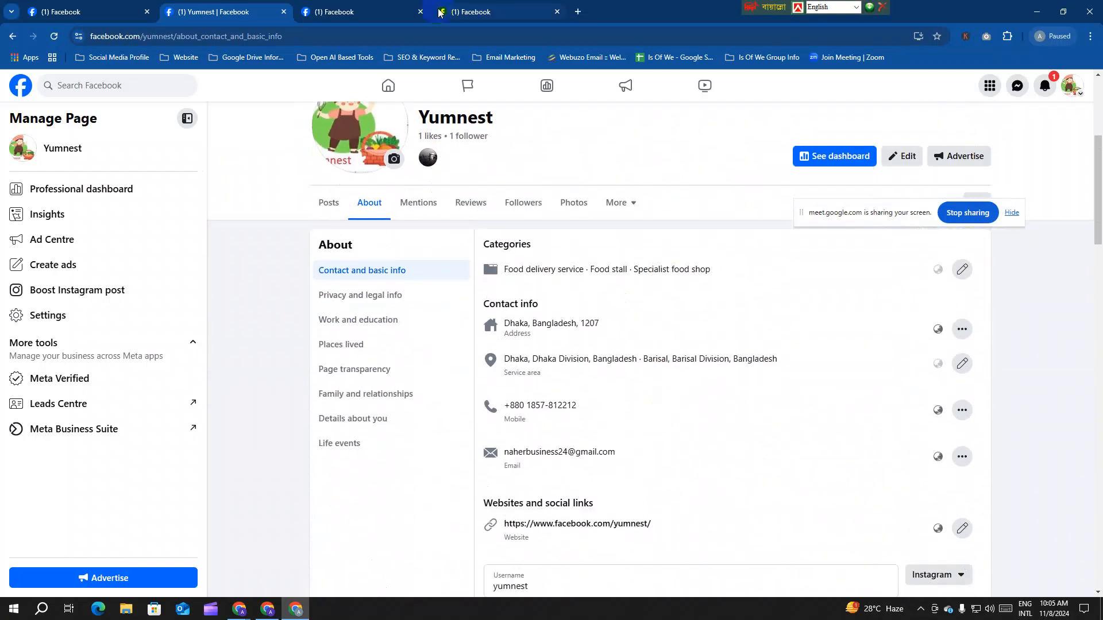
pyautogui.click(369, 22)
pyautogui.click(53, 36)
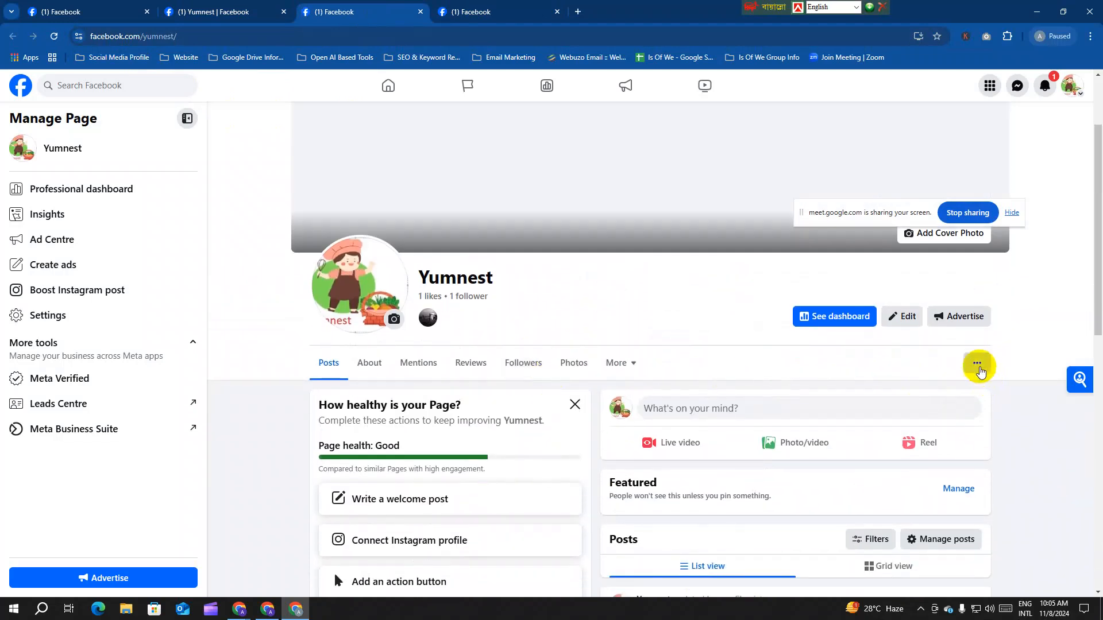
# Step: Open View as from the Page's options menu in a new tab, then return to the Page tab
pyautogui.click(976, 364)
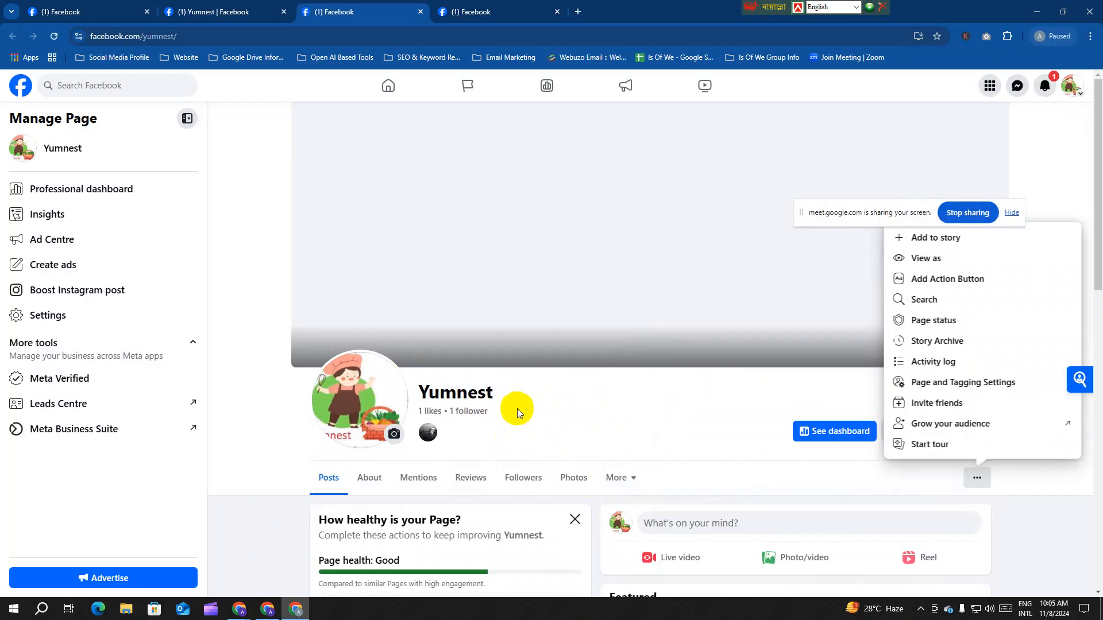
pyautogui.click(707, 417)
pyautogui.click(977, 477)
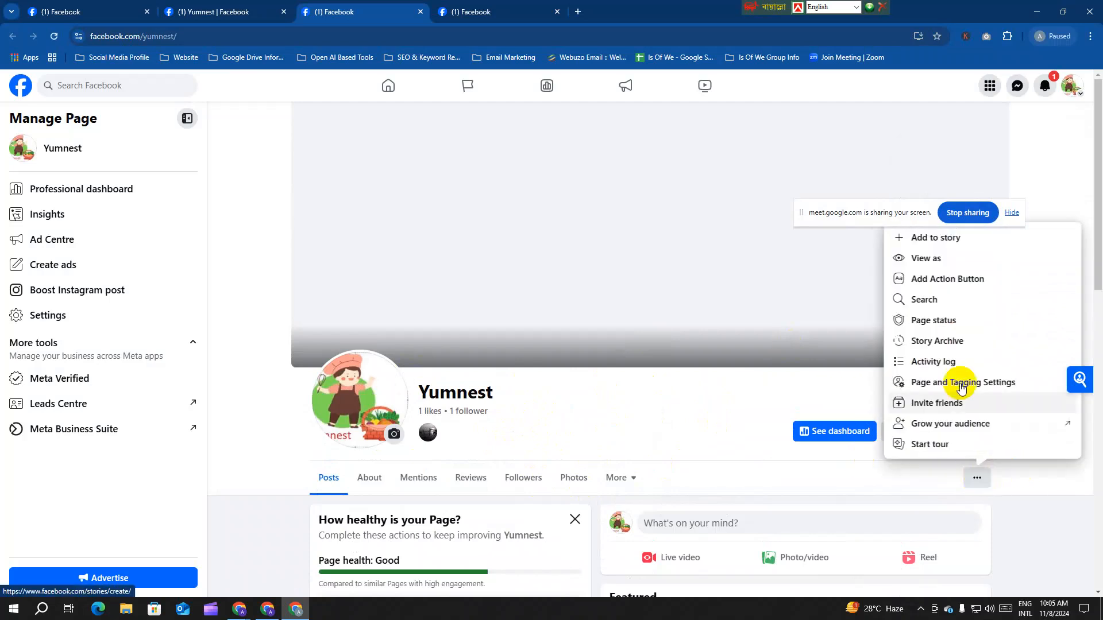
pyautogui.rightClick(943, 260)
pyautogui.click(964, 274)
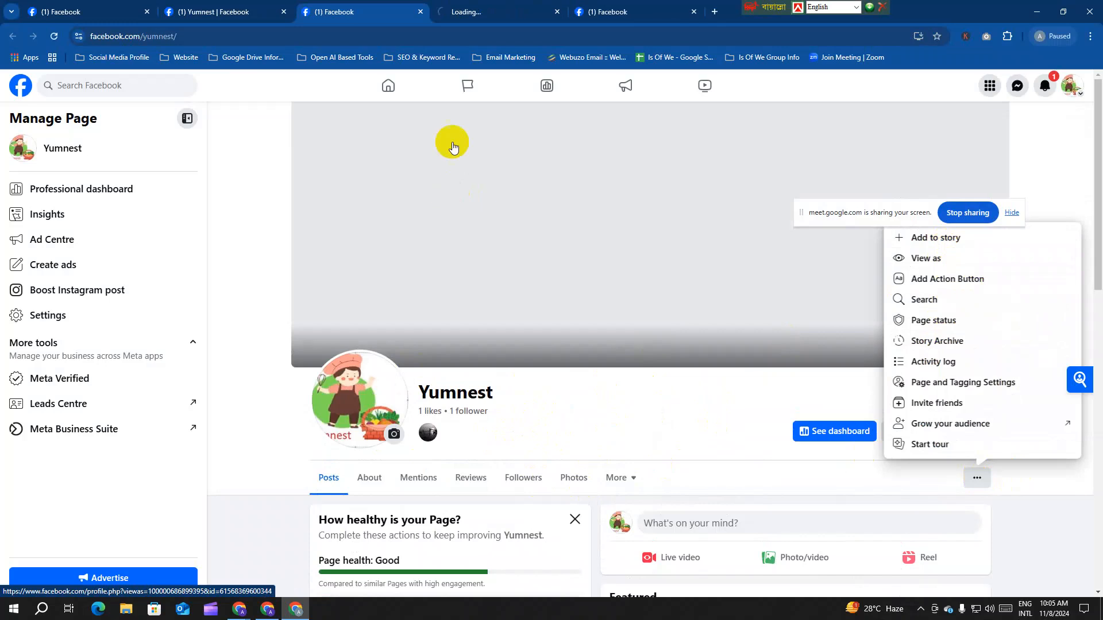
pyautogui.click(224, 12)
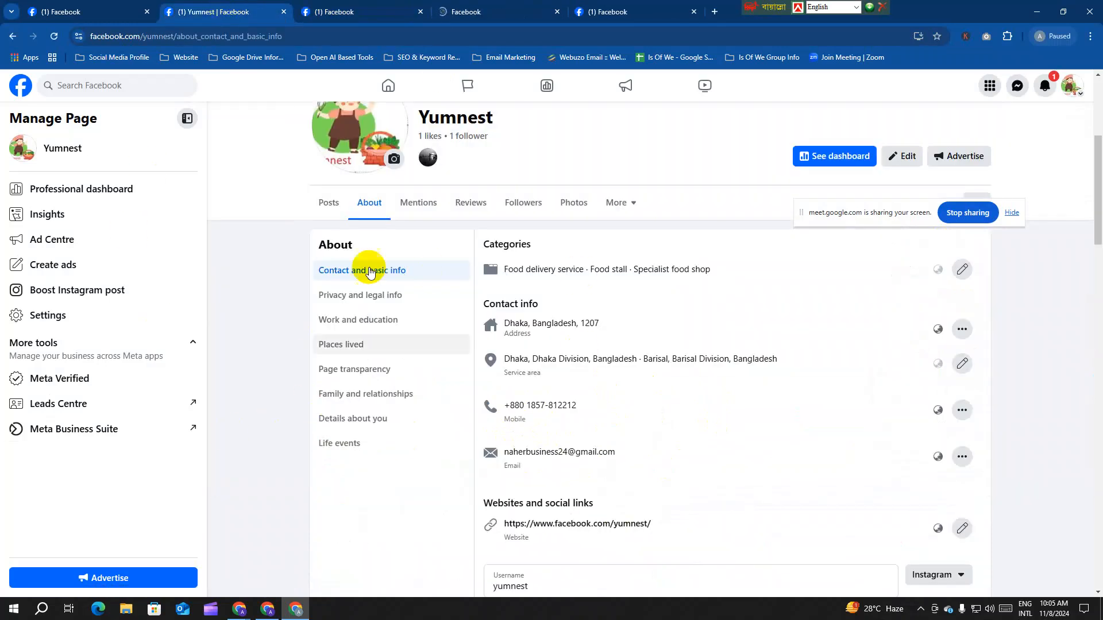
pyautogui.hotkey('ctrl', 'Tab')
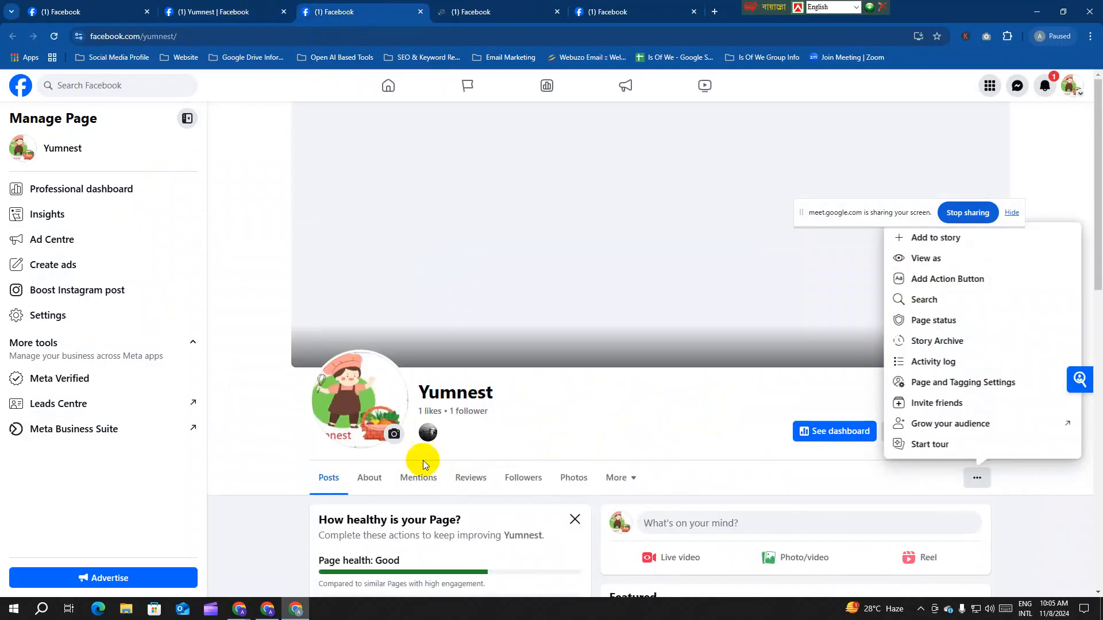
pyautogui.scroll(-6, 477, 400)
# Step: Scroll through Yumnest's visitor view, then return to the managed Page and close its options menu
pyautogui.click(471, 12)
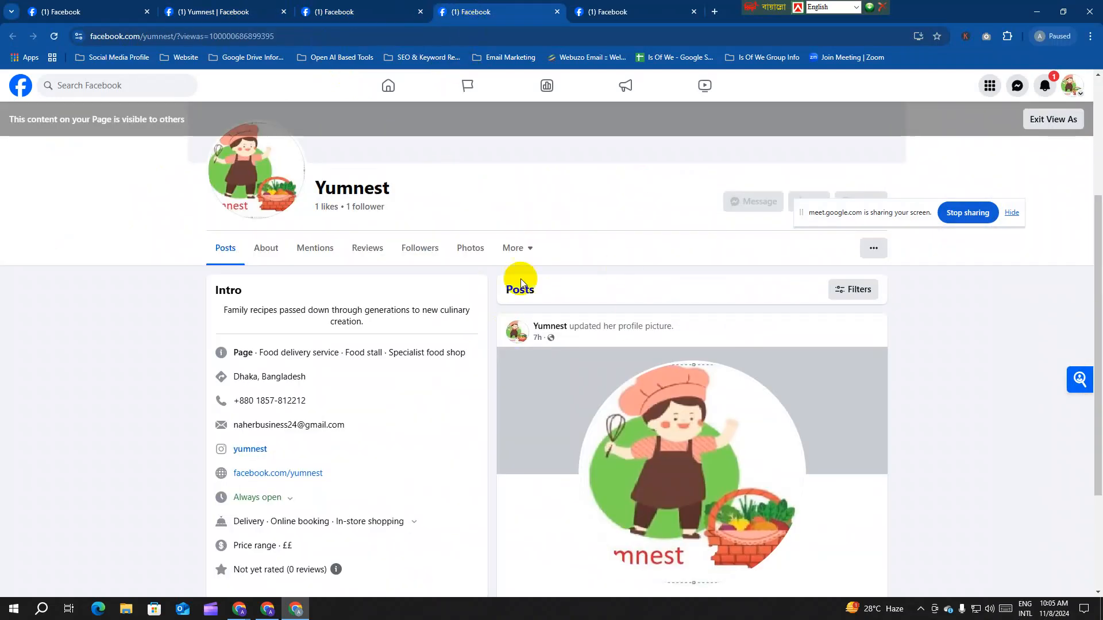
pyautogui.scroll(4, 480, 402)
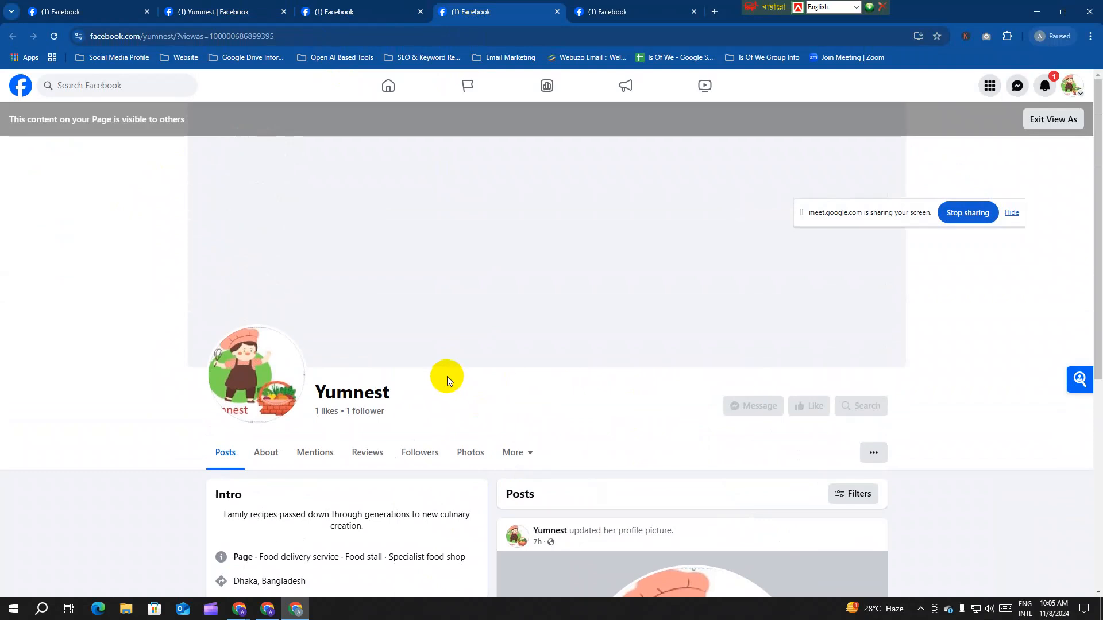
pyautogui.scroll(-6, 459, 377)
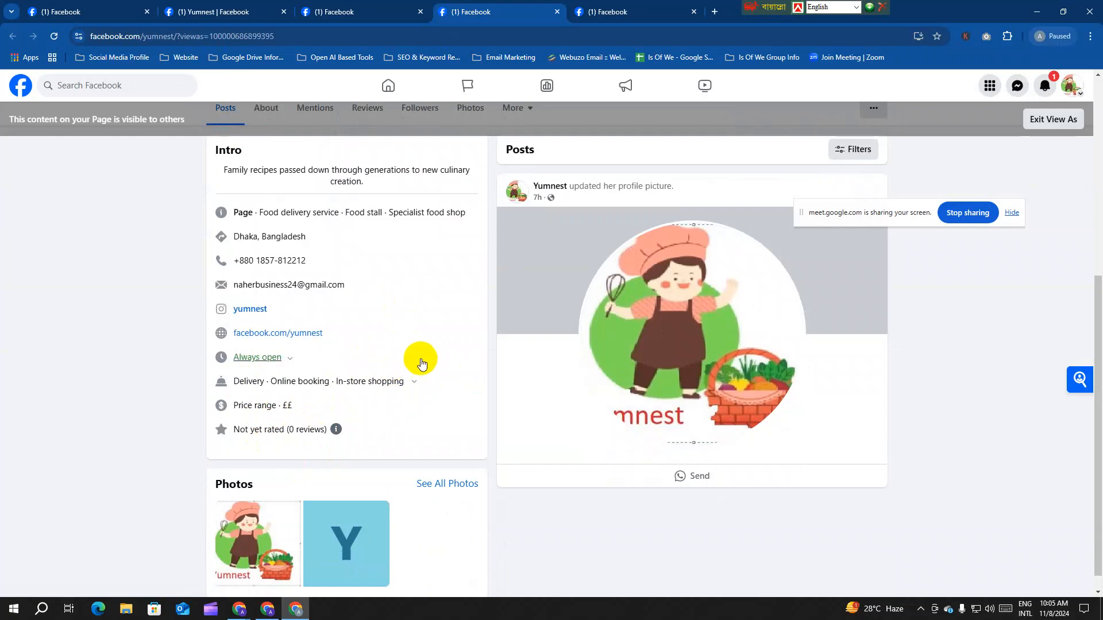
pyautogui.scroll(6, 421, 363)
pyautogui.click(357, 12)
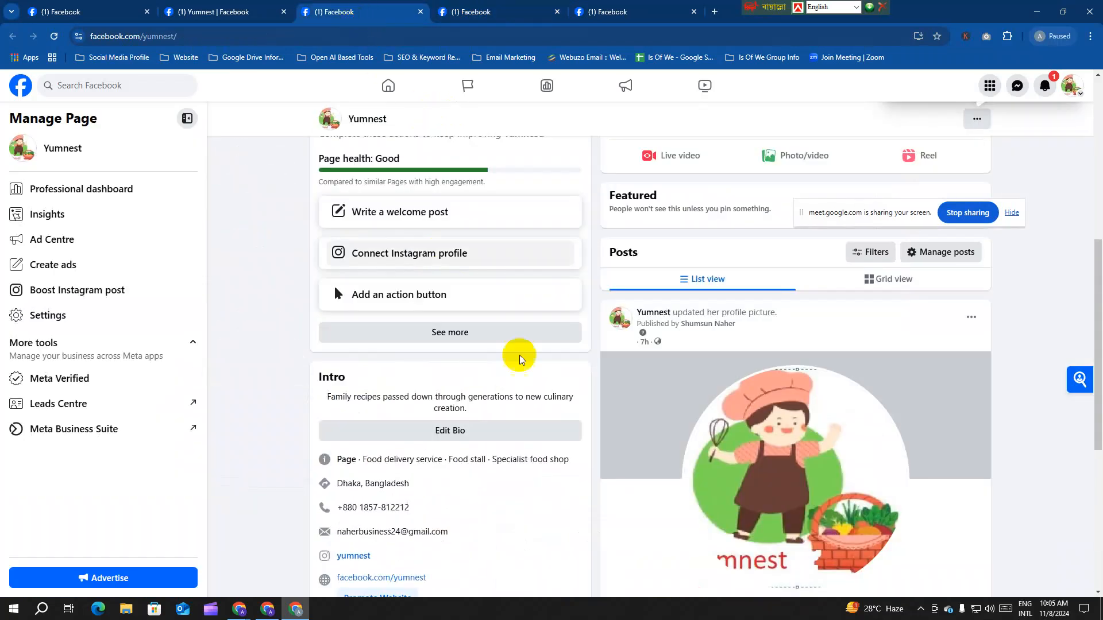
pyautogui.scroll(6, 701, 345)
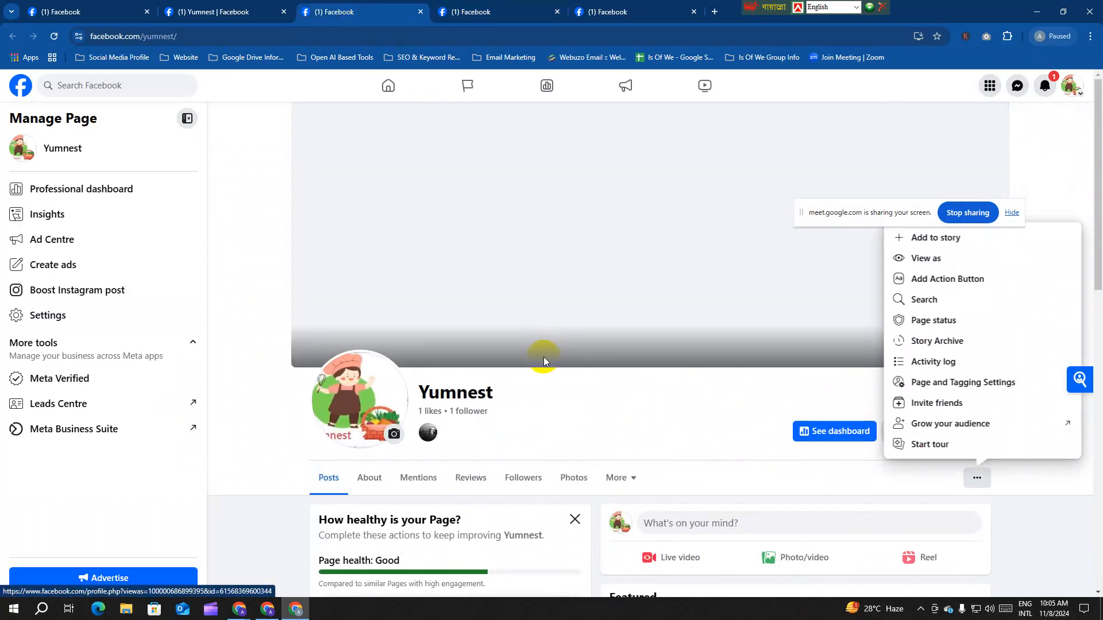
pyautogui.click(632, 401)
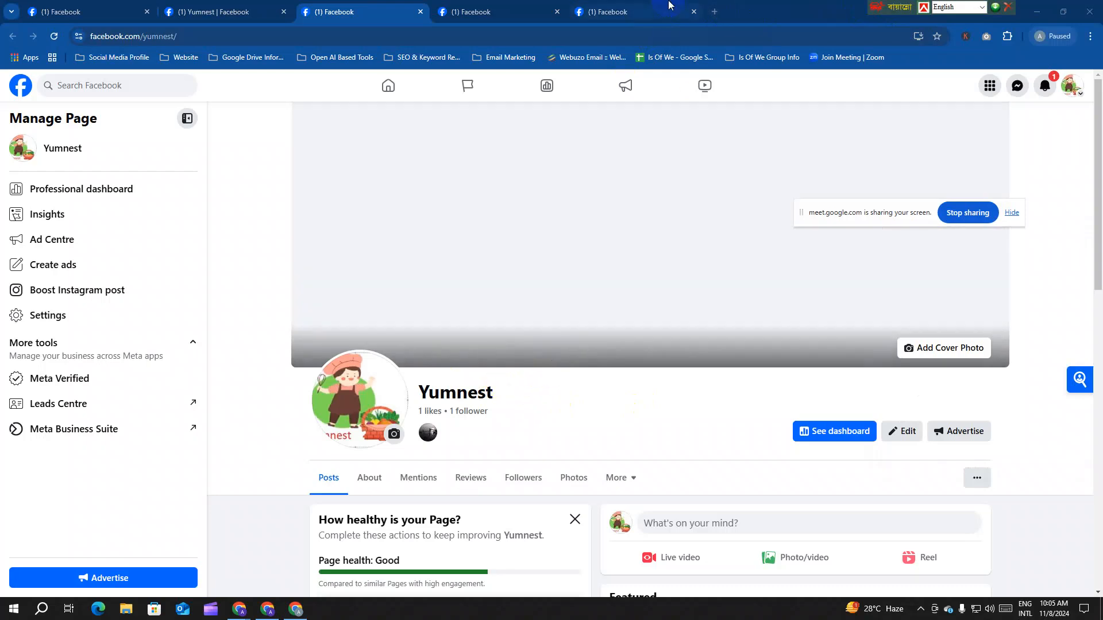
# Step: In a new tab, search the web for 'yandex image' and open the Yandex Images site
pyautogui.click(714, 11)
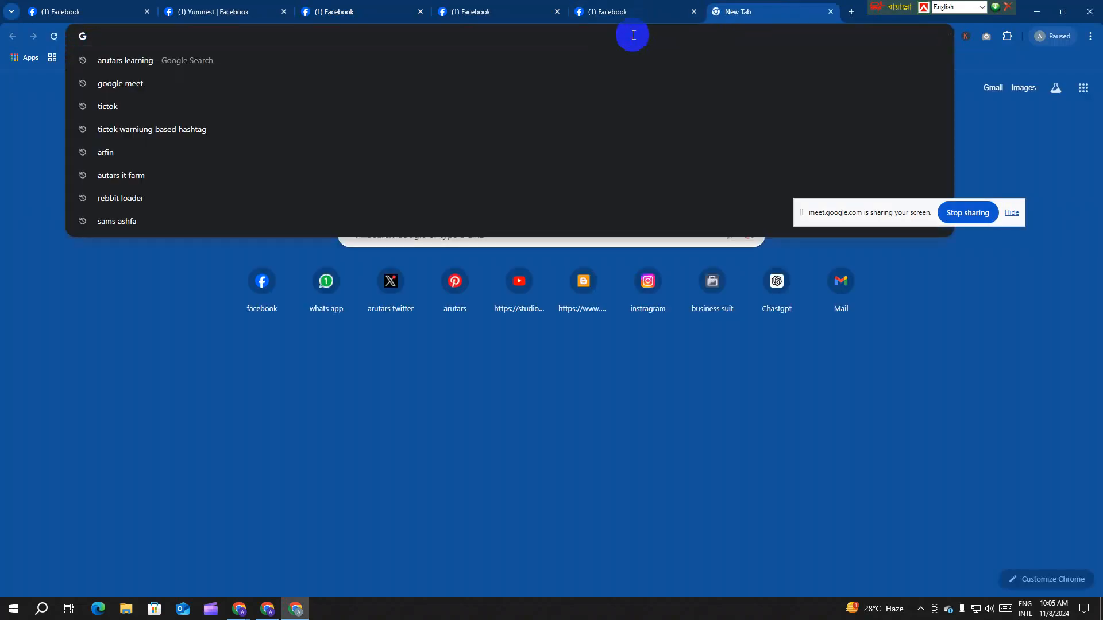
pyautogui.write('yandex')
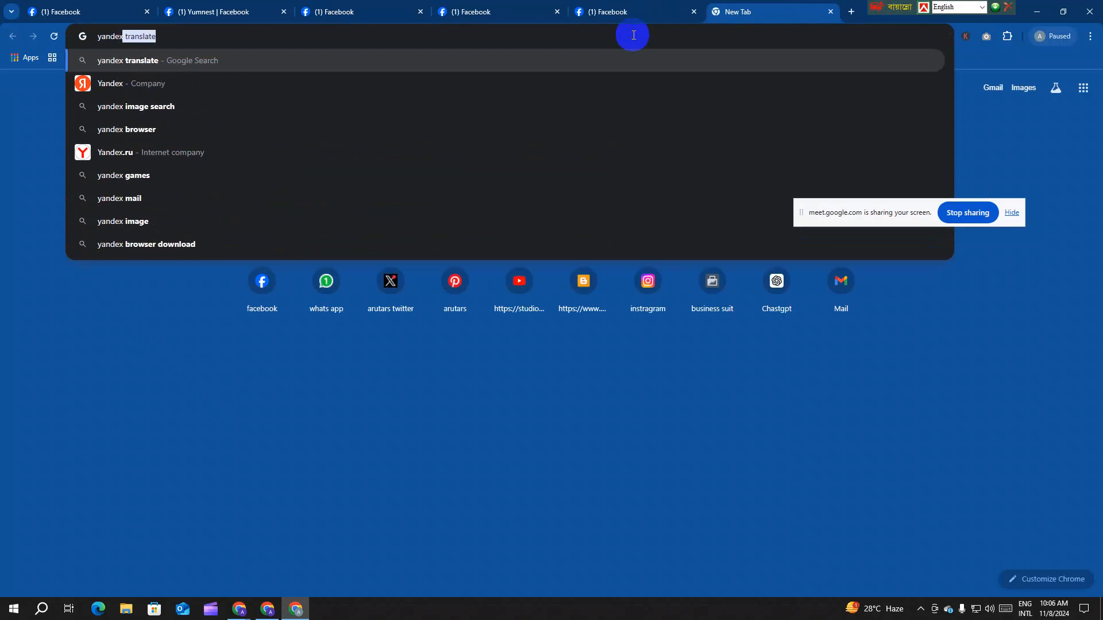
pyautogui.press('Return')
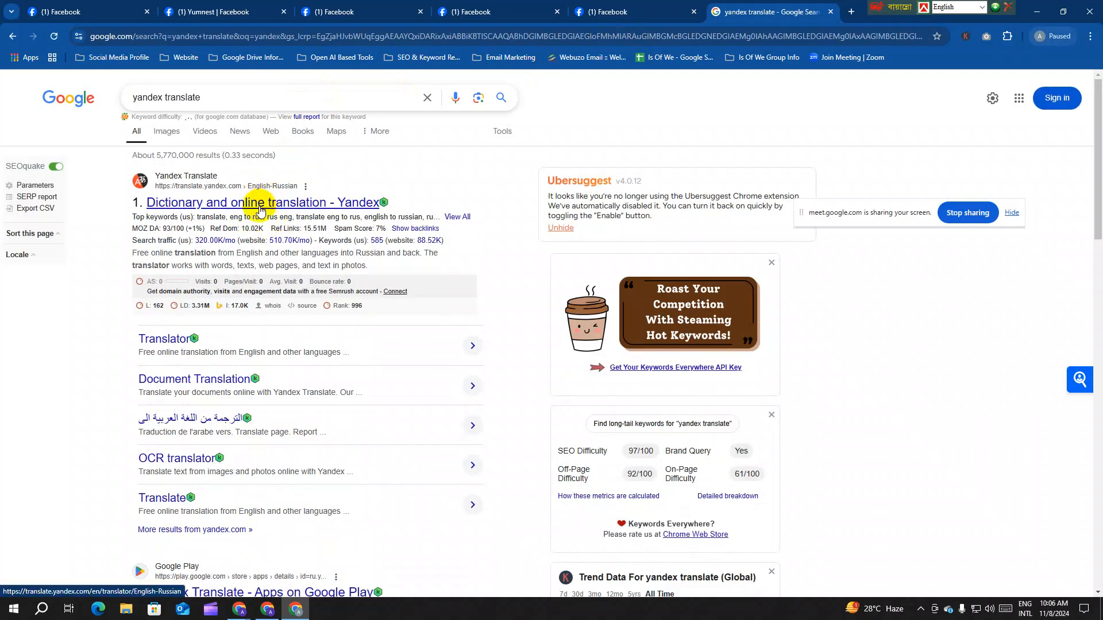
pyautogui.click(213, 96)
pyautogui.press('BackSpace')
pyautogui.press('BackSpace')
pyautogui.press('BackSpace')
pyautogui.press('BackSpace')
pyautogui.press('BackSpace')
pyautogui.press('BackSpace')
pyautogui.press('BackSpace')
pyautogui.press('BackSpace')
pyautogui.press('BackSpace')
pyautogui.press('BackSpace')
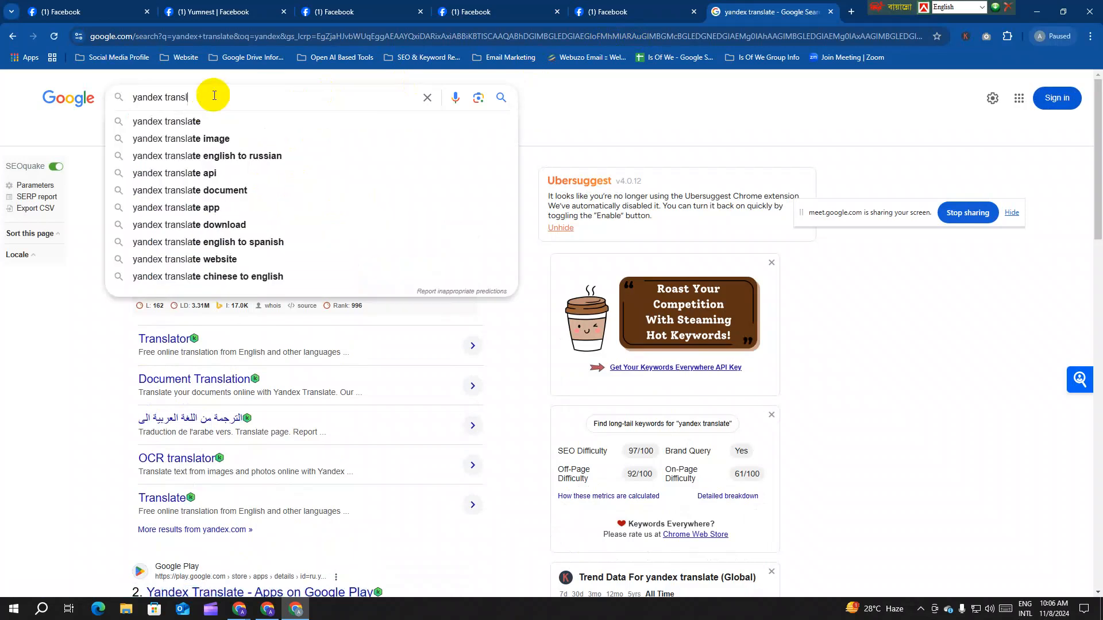
pyautogui.write('image')
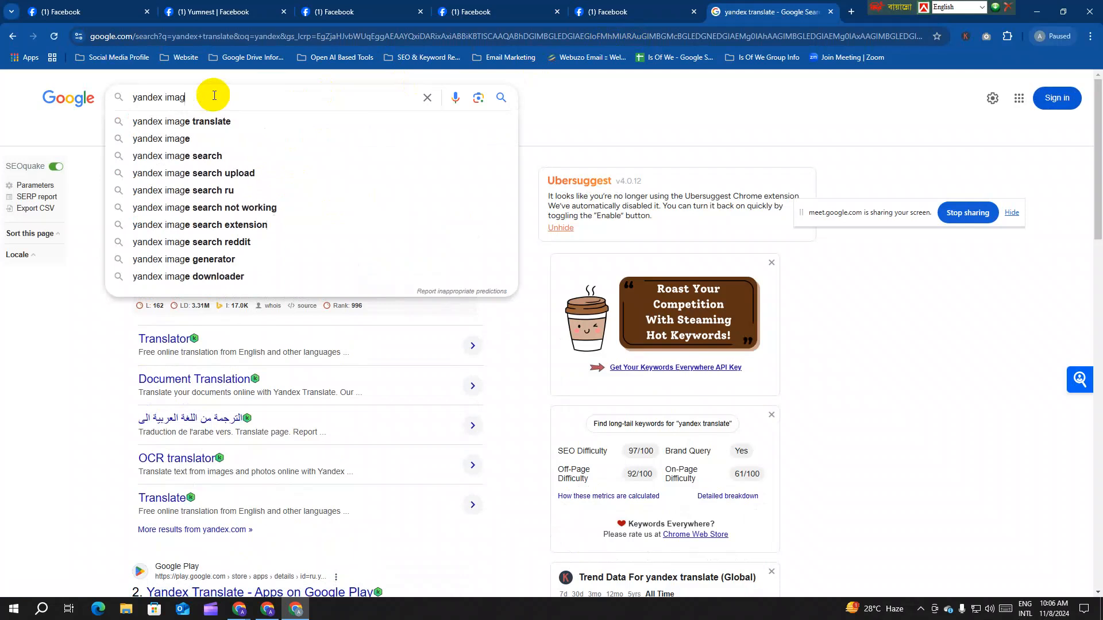
pyautogui.press('Return')
pyautogui.click(288, 204)
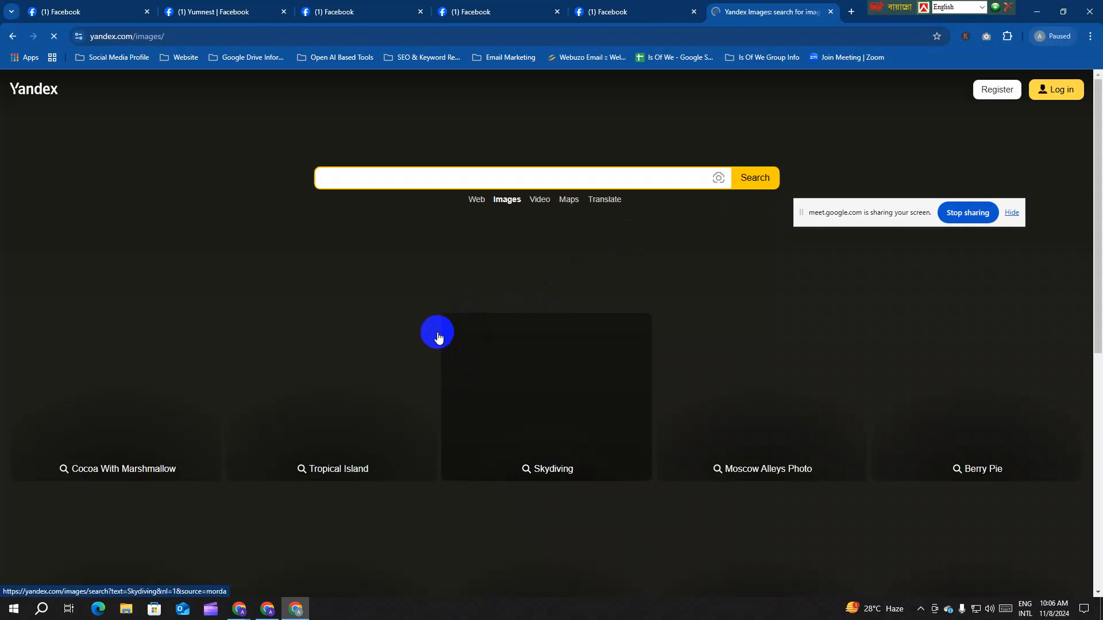
# Step: Search Yandex Images for 'yumnest food' and open the pizza, burger and fries photo full size
pyautogui.write('ye')
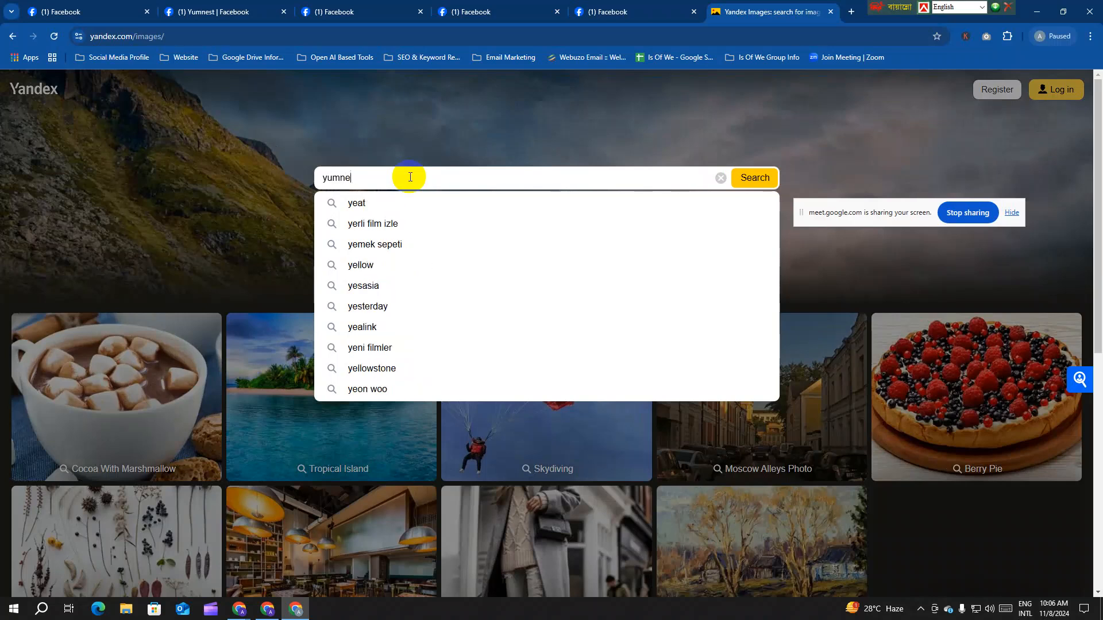
pyautogui.write('mnest f')
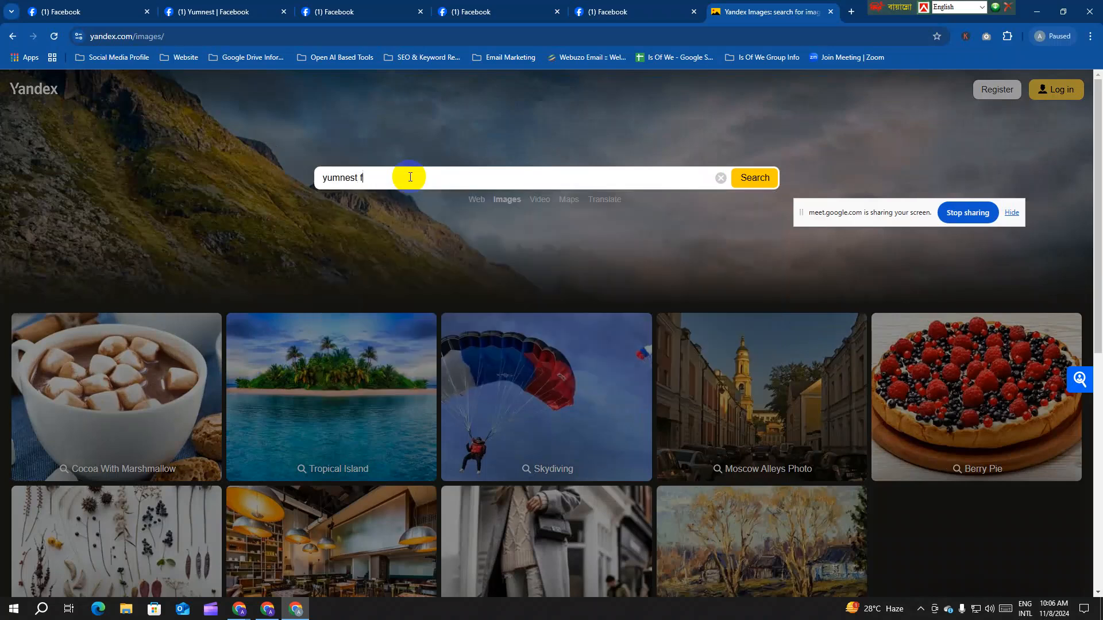
pyautogui.write('ood')
pyautogui.press('Return')
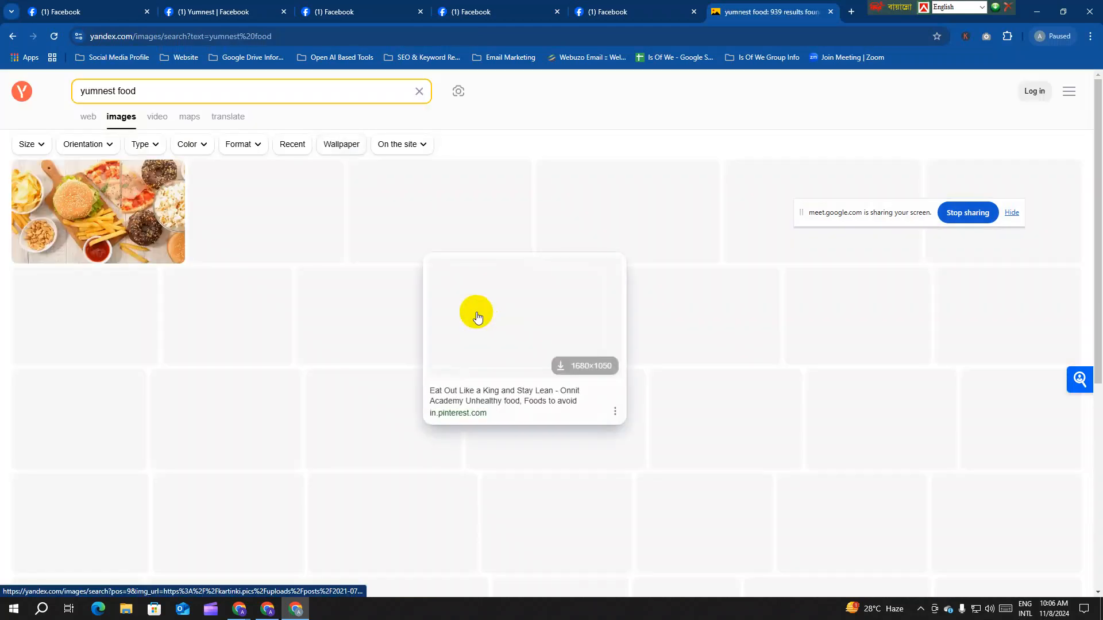
pyautogui.click(422, 325)
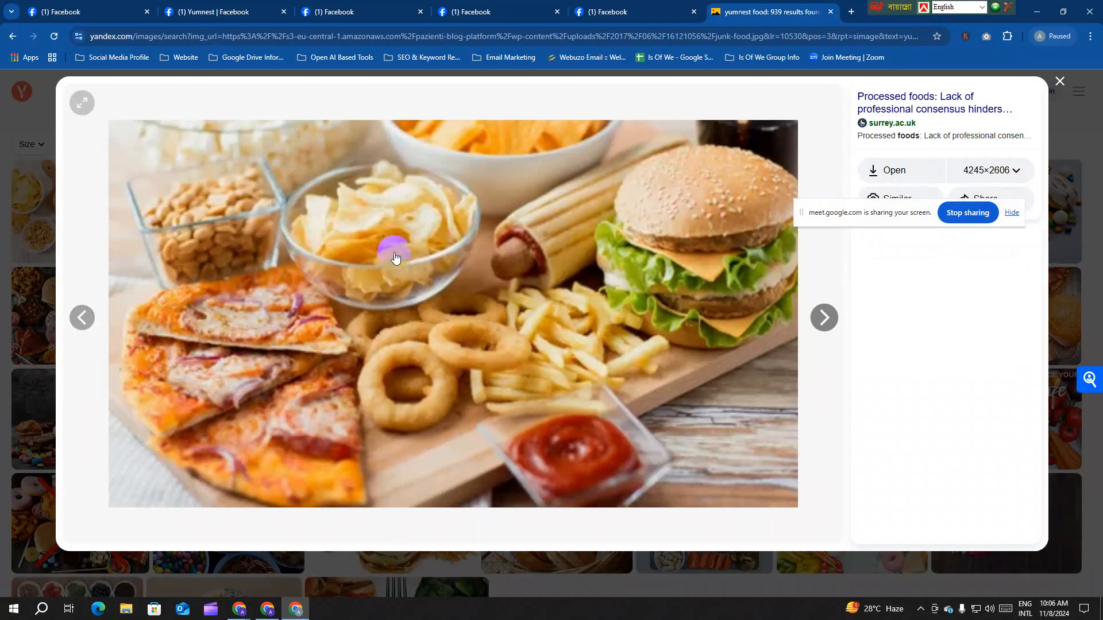
pyautogui.rightClick(410, 228)
# Step: Save the photo, browsing to D:\Arutars Learning\Digital Marketing Batch 262_Friday and creating a Class 02 folder
pyautogui.click(457, 265)
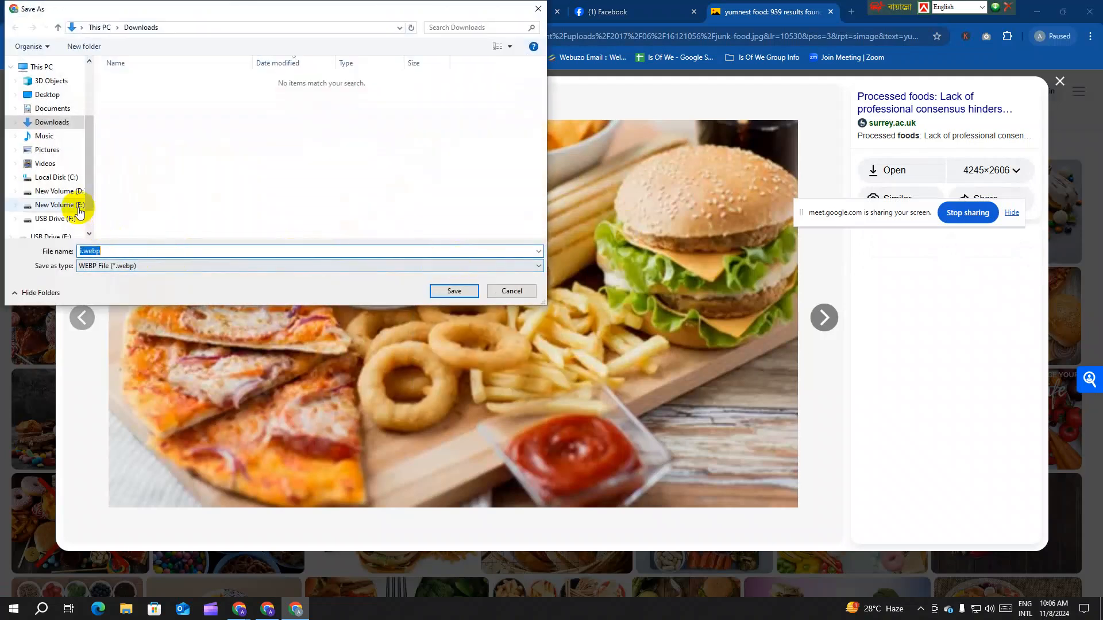
pyautogui.click(68, 205)
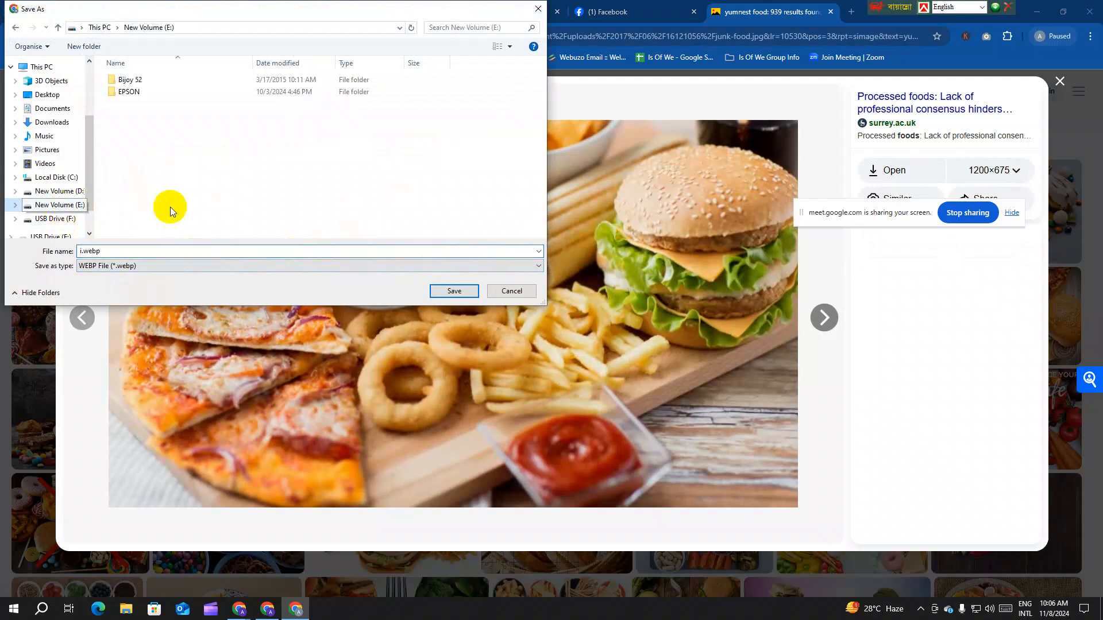
pyautogui.click(48, 194)
pyautogui.doubleClick(179, 105)
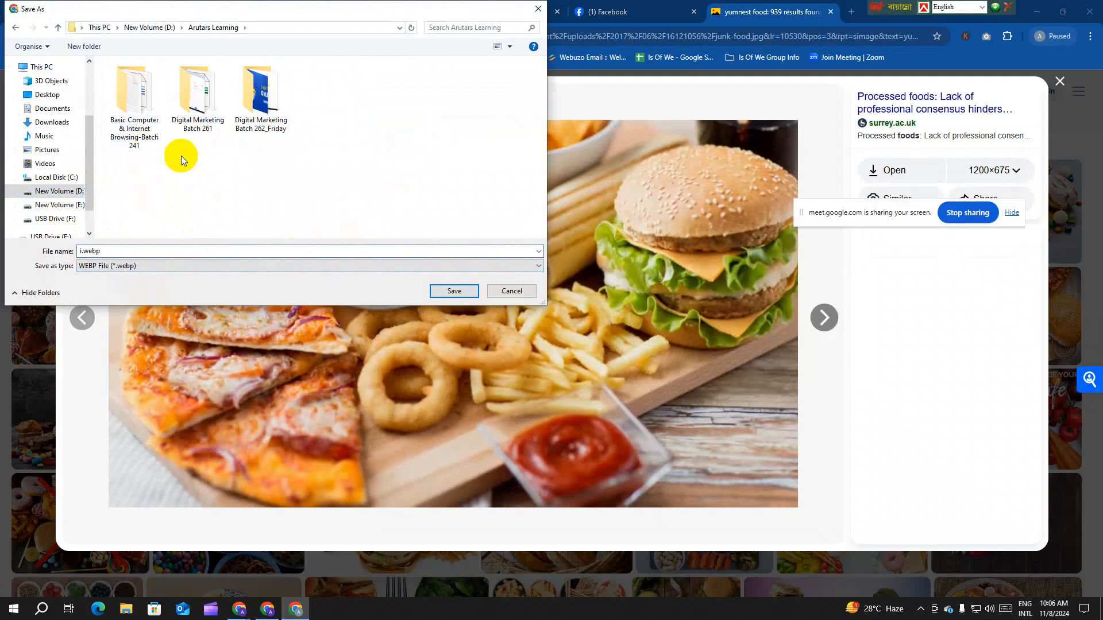
pyautogui.doubleClick(259, 115)
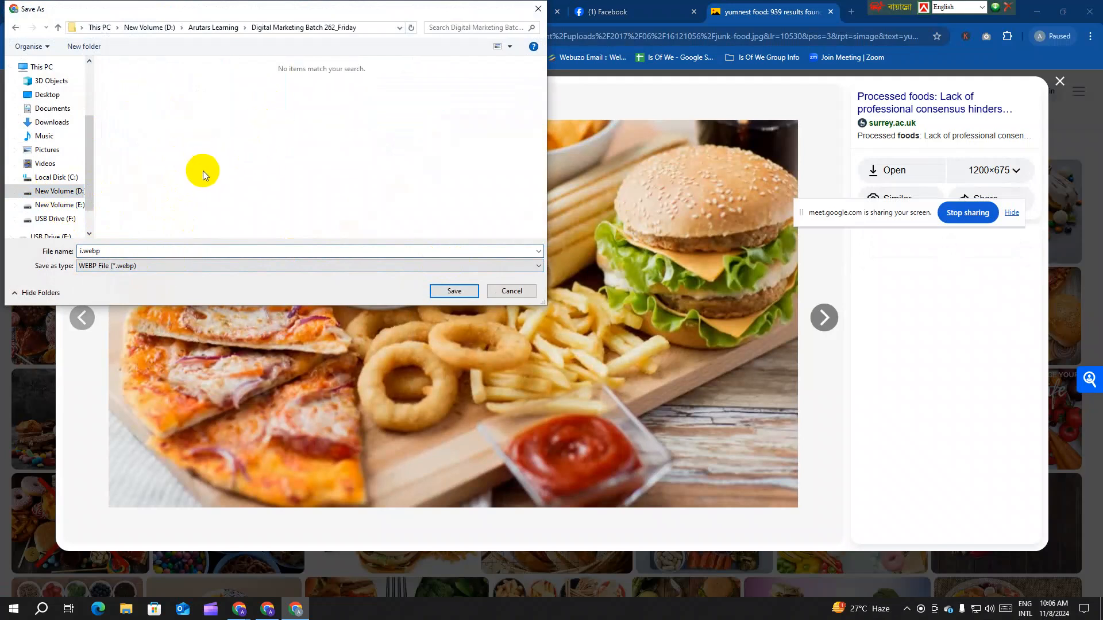
pyautogui.hotkey('ctrl', 'shift', 'n')
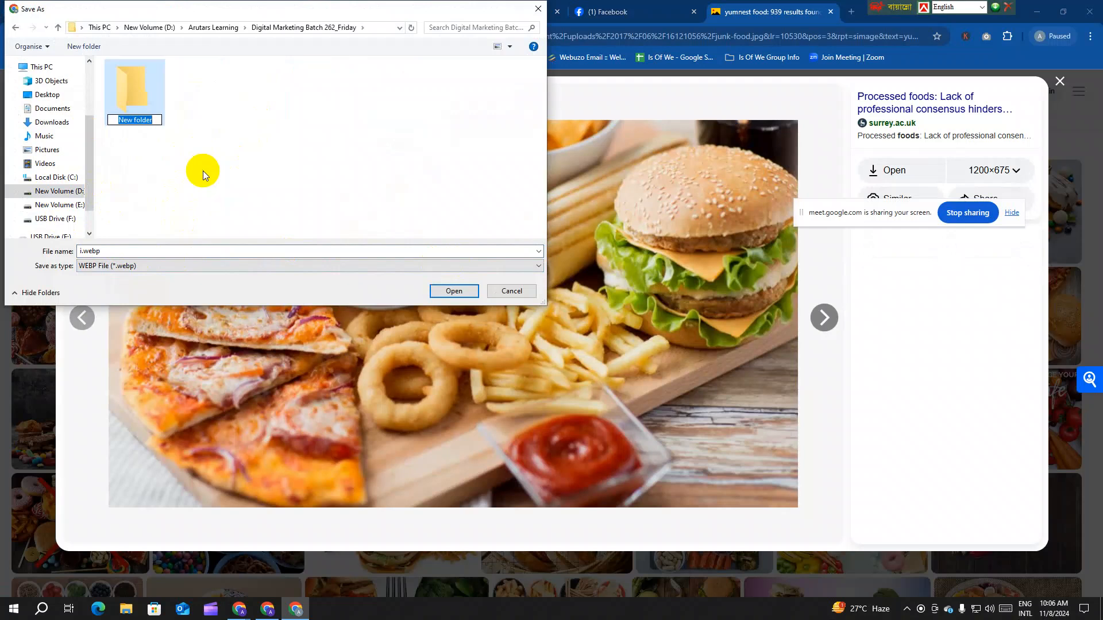
pyautogui.write('class')
pyautogui.press('BackSpace')
pyautogui.press('BackSpace')
pyautogui.press('BackSpace')
pyautogui.press('BackSpace')
pyautogui.press('BackSpace')
pyautogui.write('Class 02')
pyautogui.press('Return')
pyautogui.press('Return')
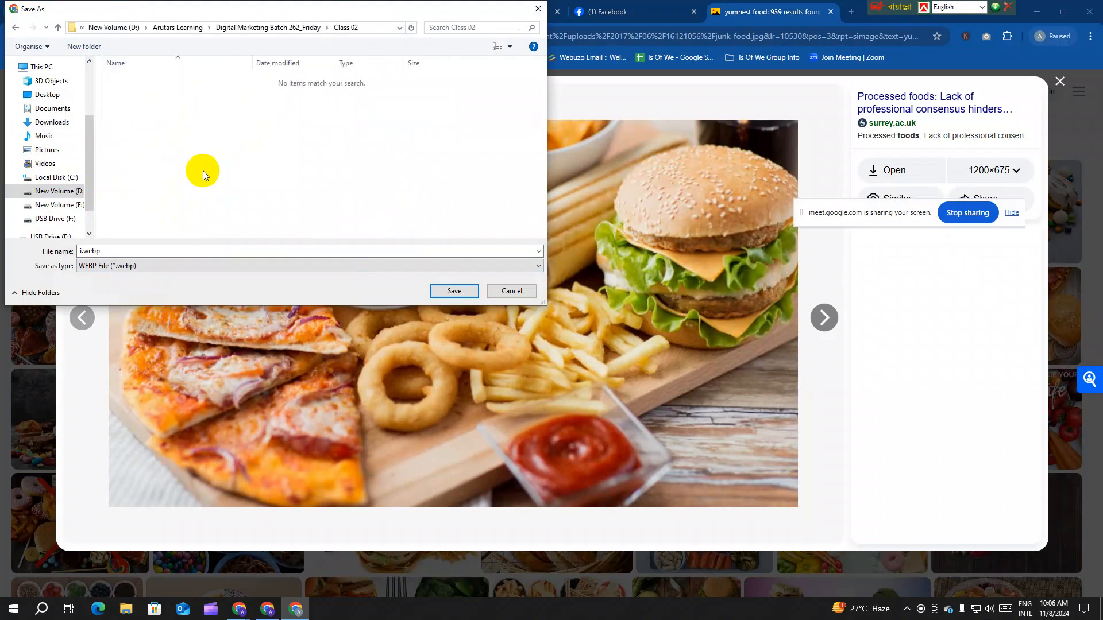
# Step: Rename the file to i.jpeg and save it into Class 02
pyautogui.click(98, 251)
pyautogui.click(106, 252)
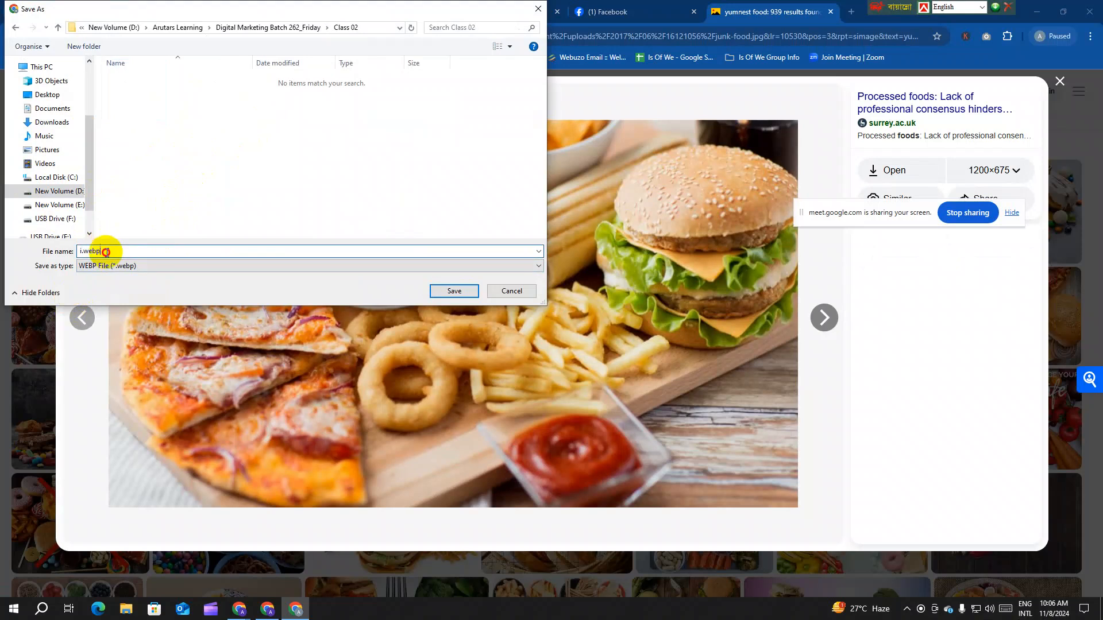
pyautogui.press('BackSpace')
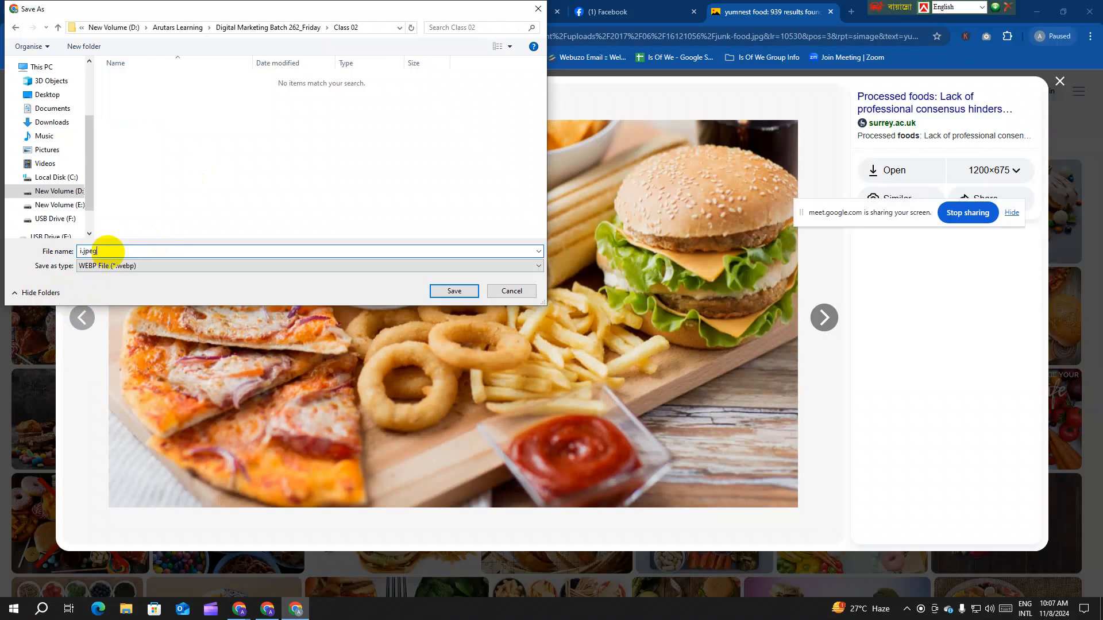
pyautogui.press('Return')
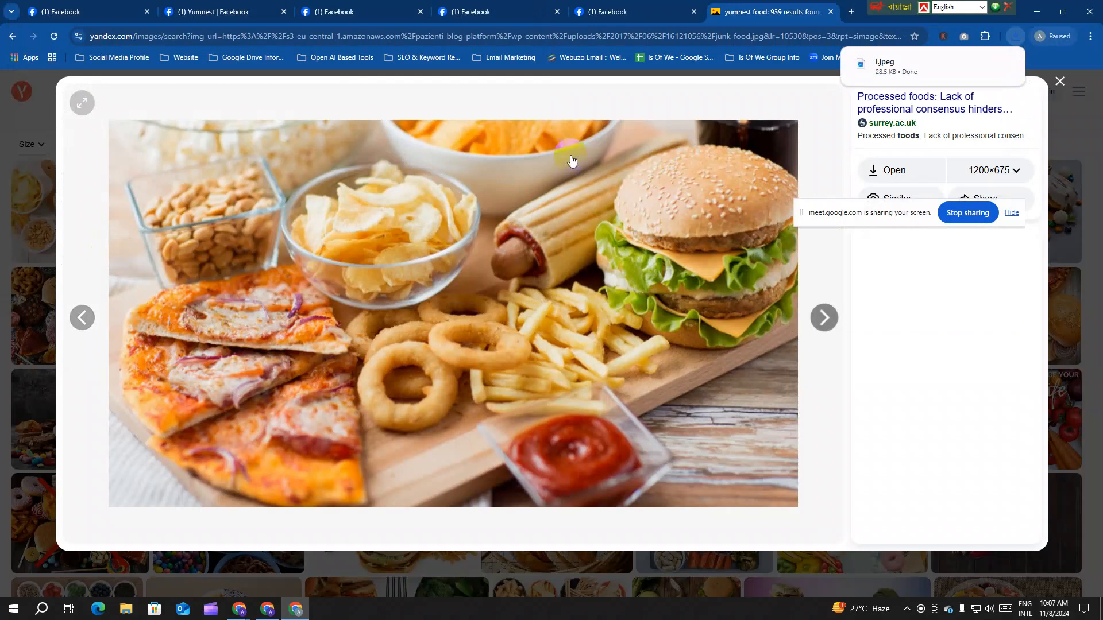
# Step: Show i.jpeg in its Class 02 folder, then bring up the Yumnest Page's cover photo options
pyautogui.moveTo(898, 79)
pyautogui.click(984, 66)
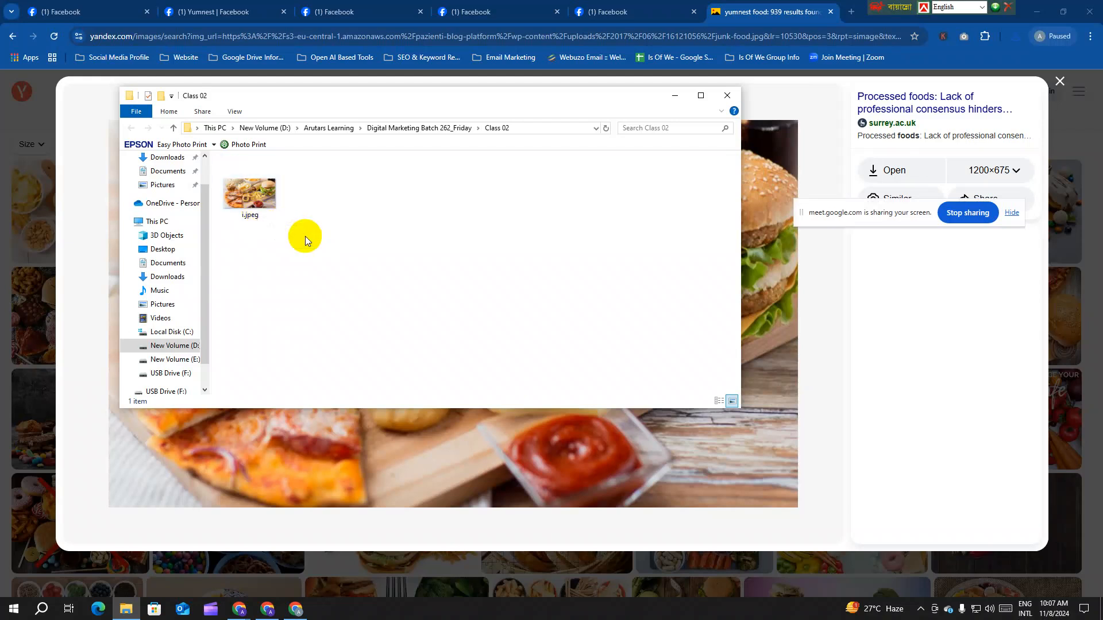
pyautogui.click(331, 7)
pyautogui.click(949, 347)
# Step: Upload Class 02\i.jpeg as the Yumnest cover photo, shift it slightly upward, and save
pyautogui.click(902, 396)
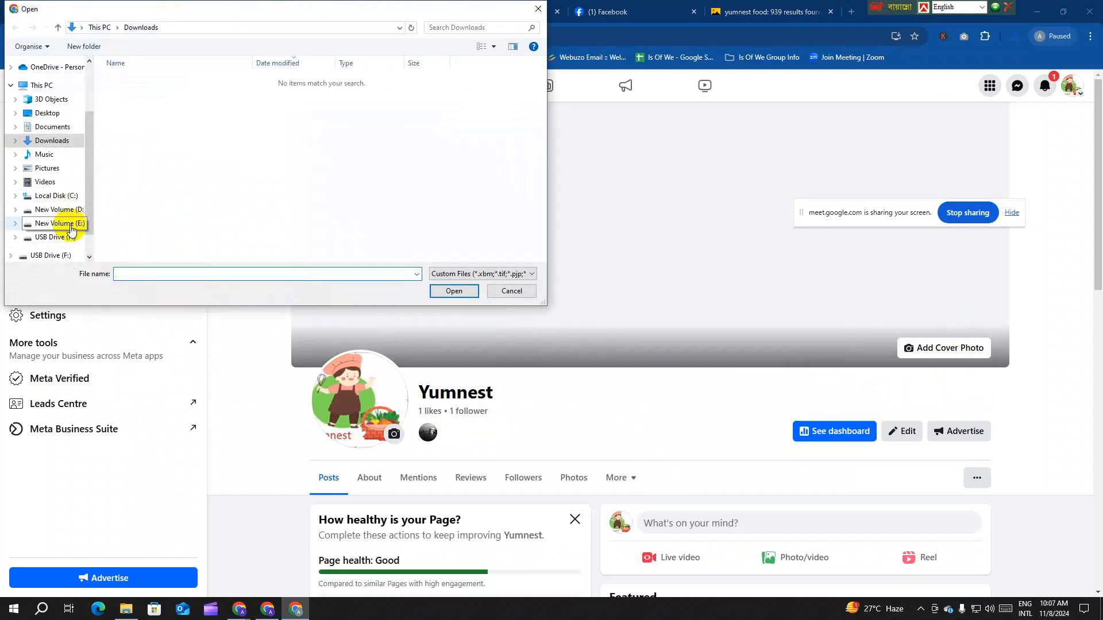
pyautogui.click(63, 210)
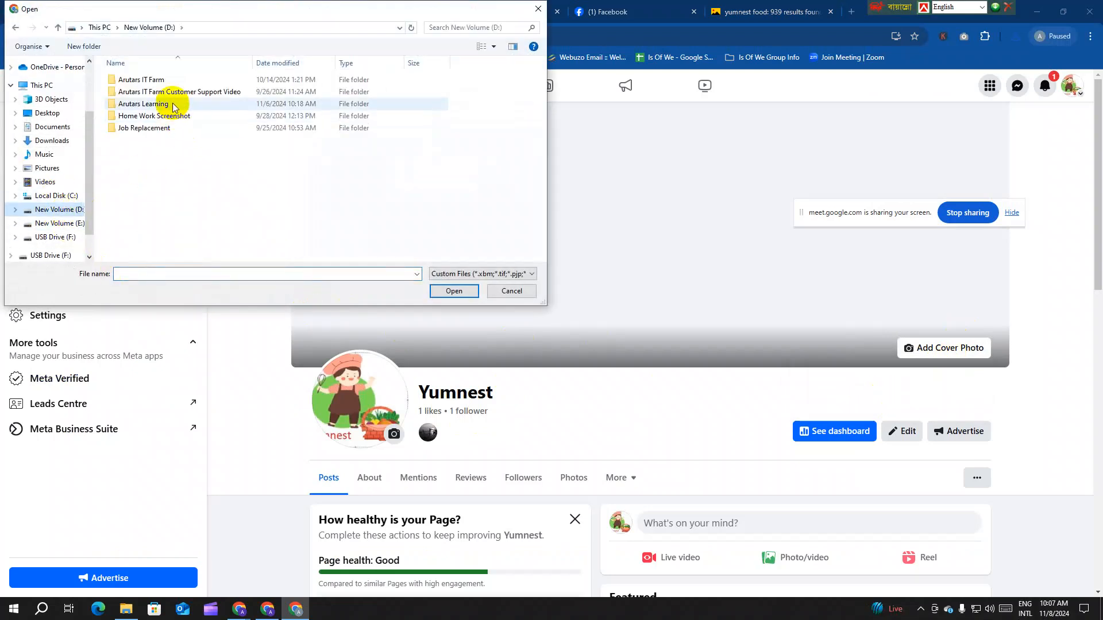
pyautogui.doubleClick(167, 104)
pyautogui.doubleClick(263, 127)
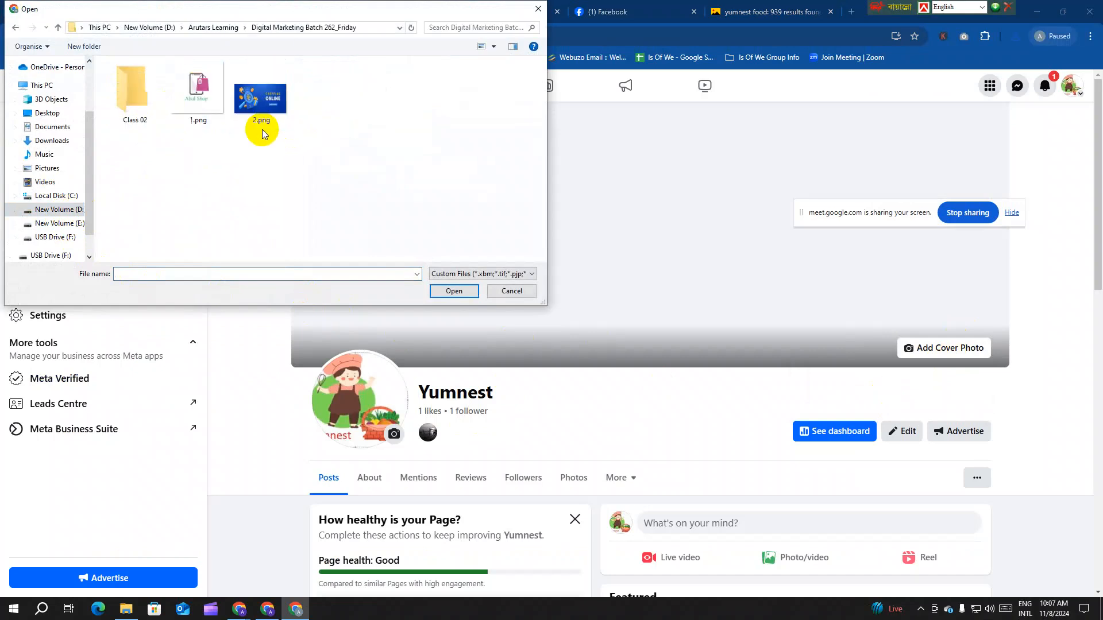
pyautogui.click(136, 107)
pyautogui.click(139, 109)
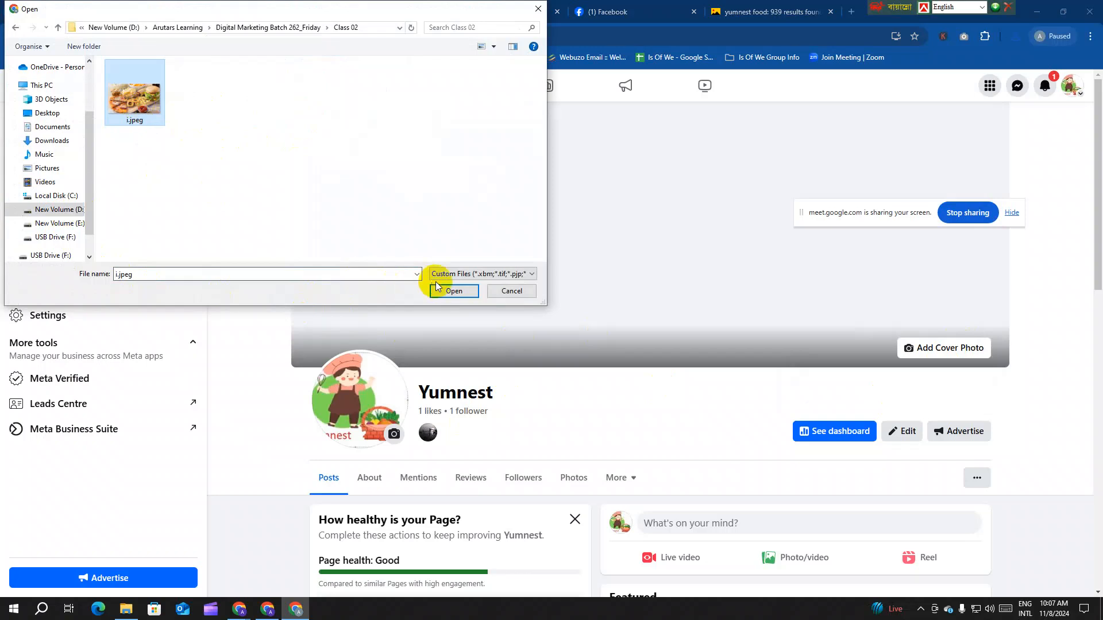
pyautogui.click(454, 291)
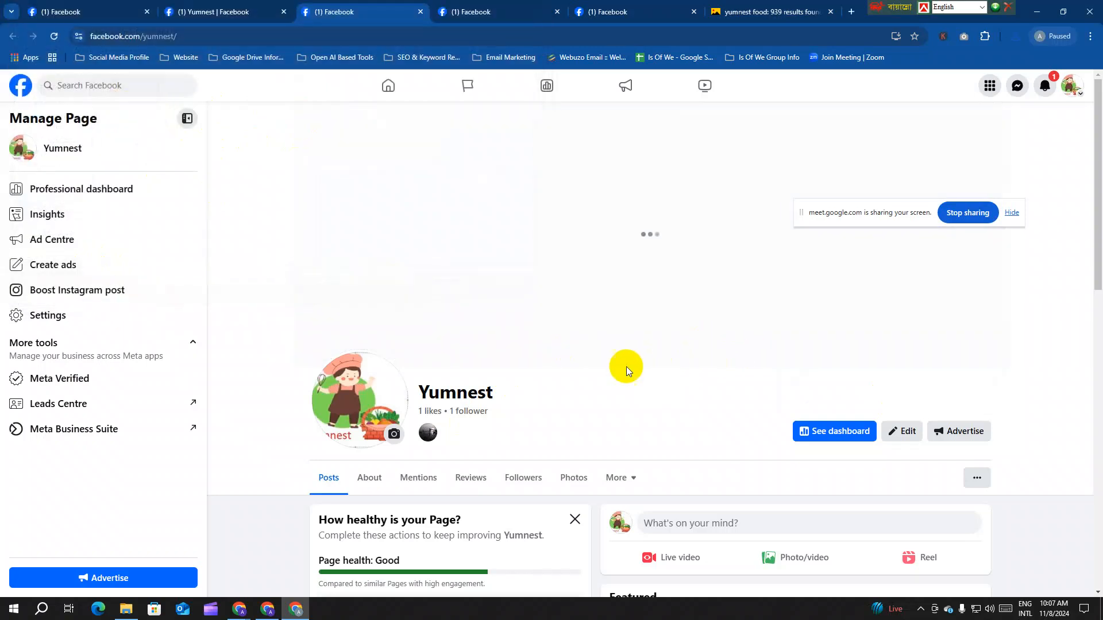
pyautogui.moveTo(852, 217); pyautogui.dragTo(785, 70)
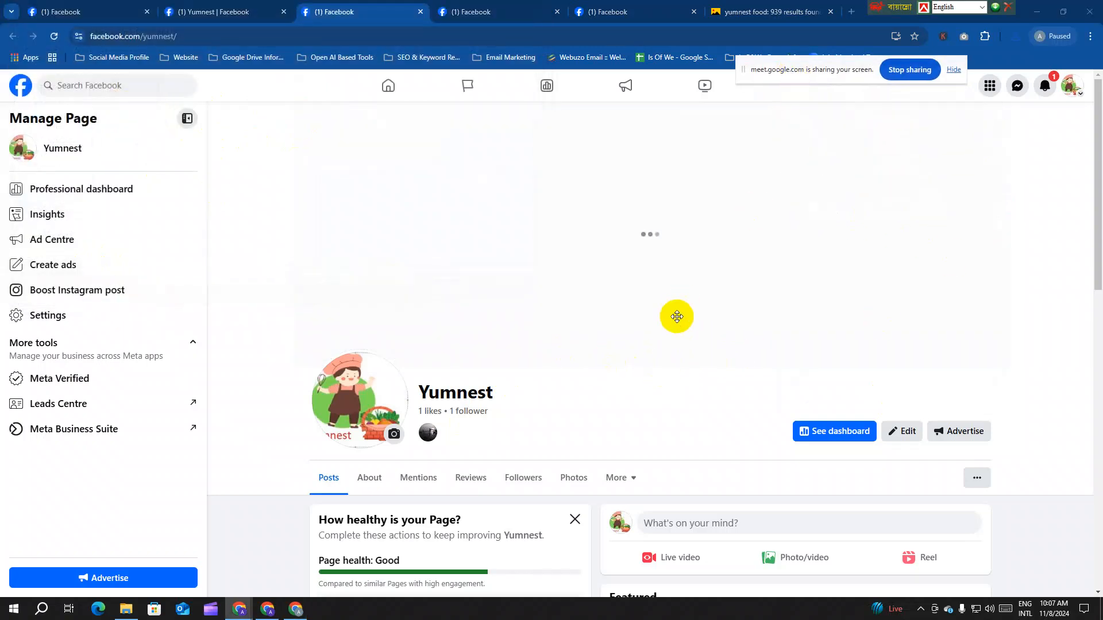
pyautogui.moveTo(796, 317); pyautogui.dragTo(781, 239)
pyautogui.click(1018, 124)
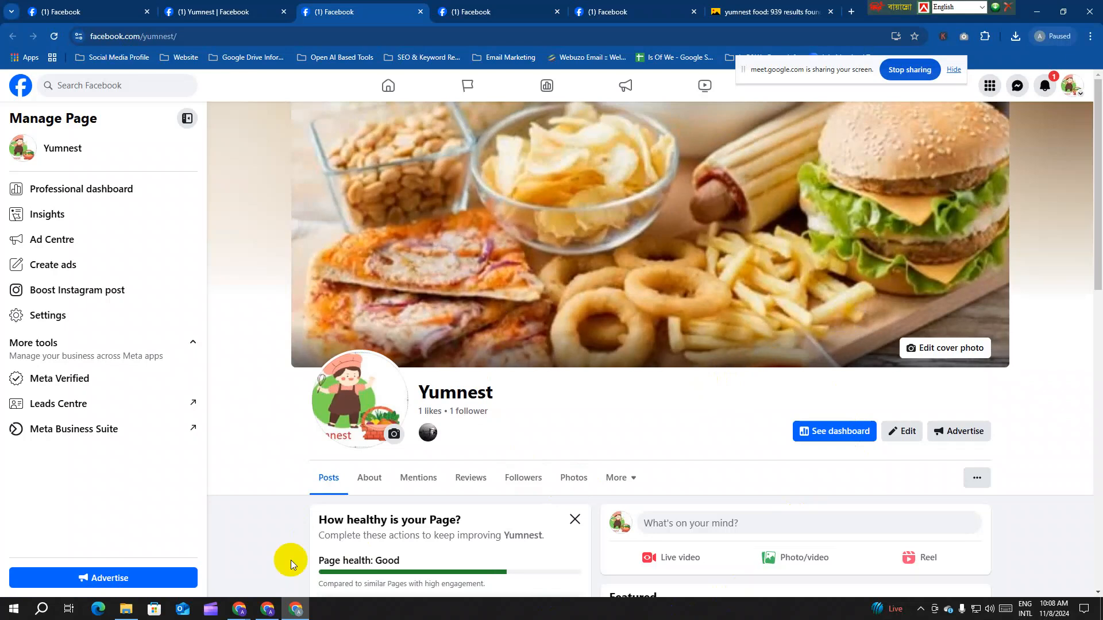
# Step: Check i.jpeg's 480 × 270 size in the Class 02 folder, then return to Yandex Images
pyautogui.click(131, 615)
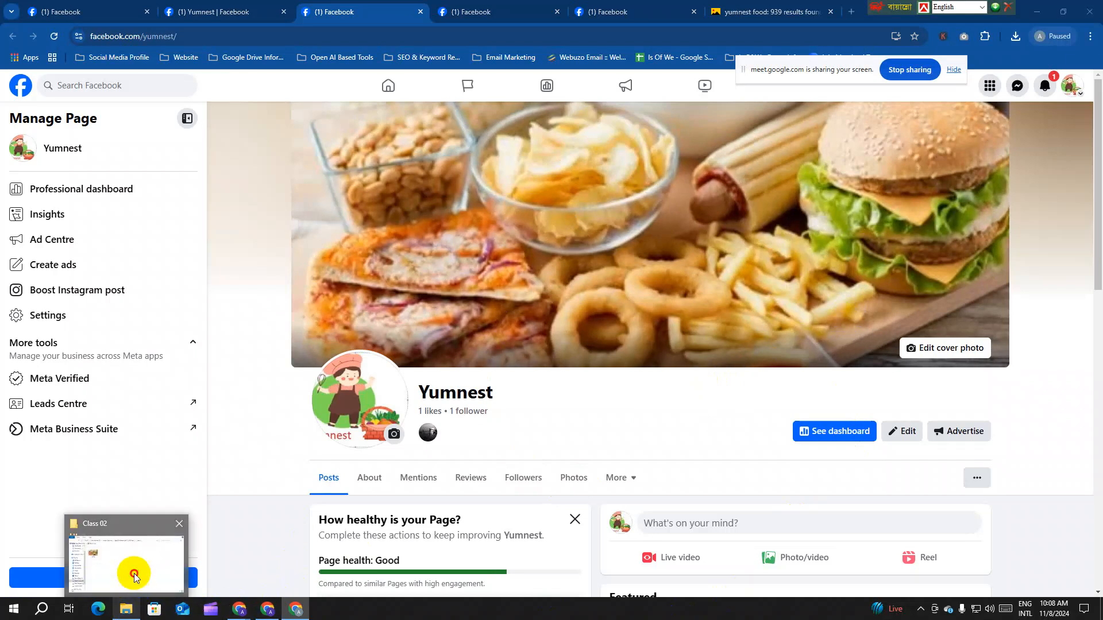
pyautogui.click(136, 571)
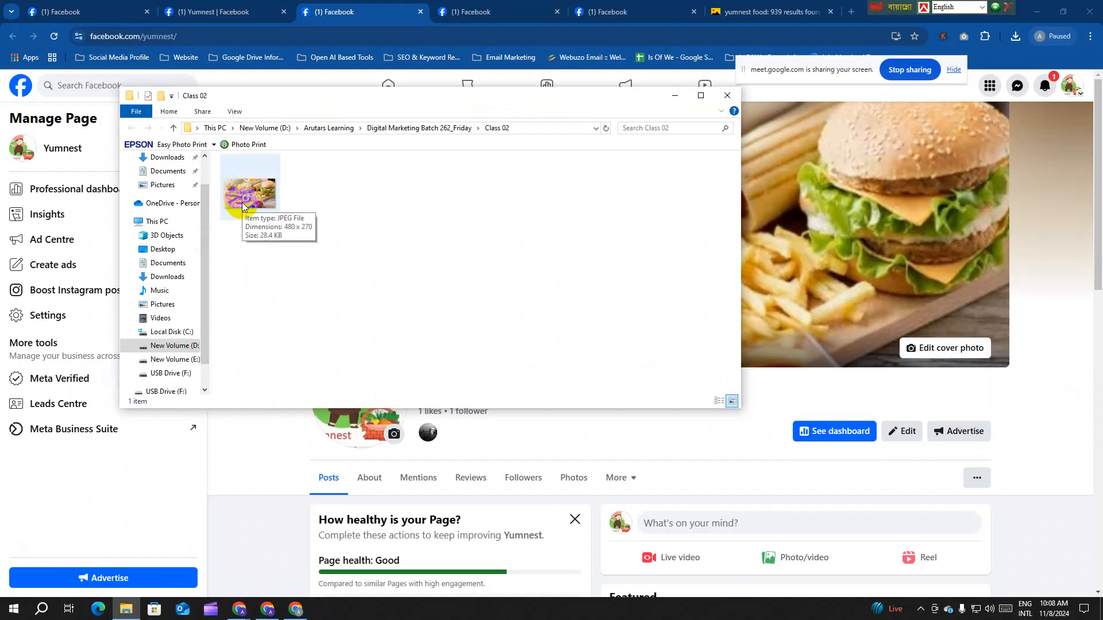
pyautogui.click(769, 11)
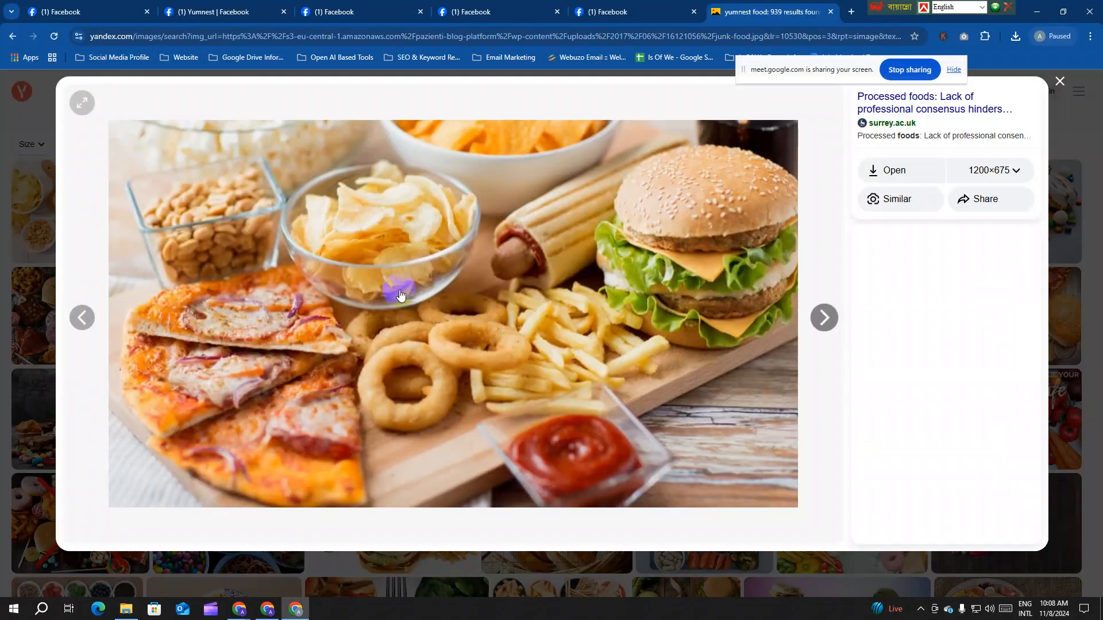
# Step: Open the pizza-and-burger junk-food collage photo at full size and choose to save it
pyautogui.click(1060, 82)
pyautogui.scroll(-1, 424, 359)
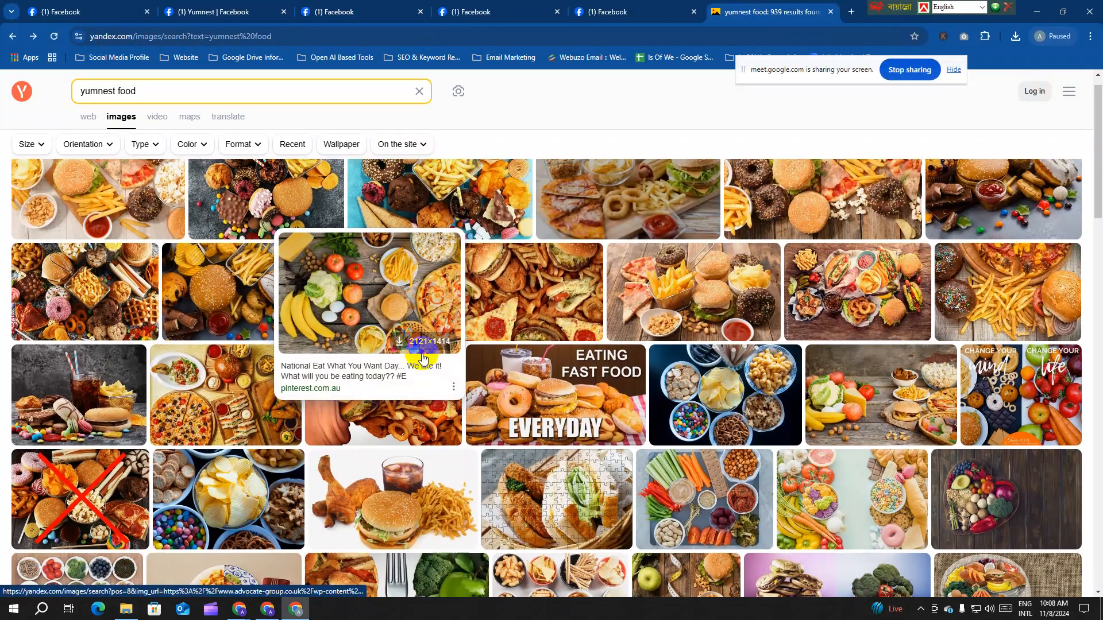
pyautogui.scroll(-1, 423, 359)
pyautogui.click(533, 263)
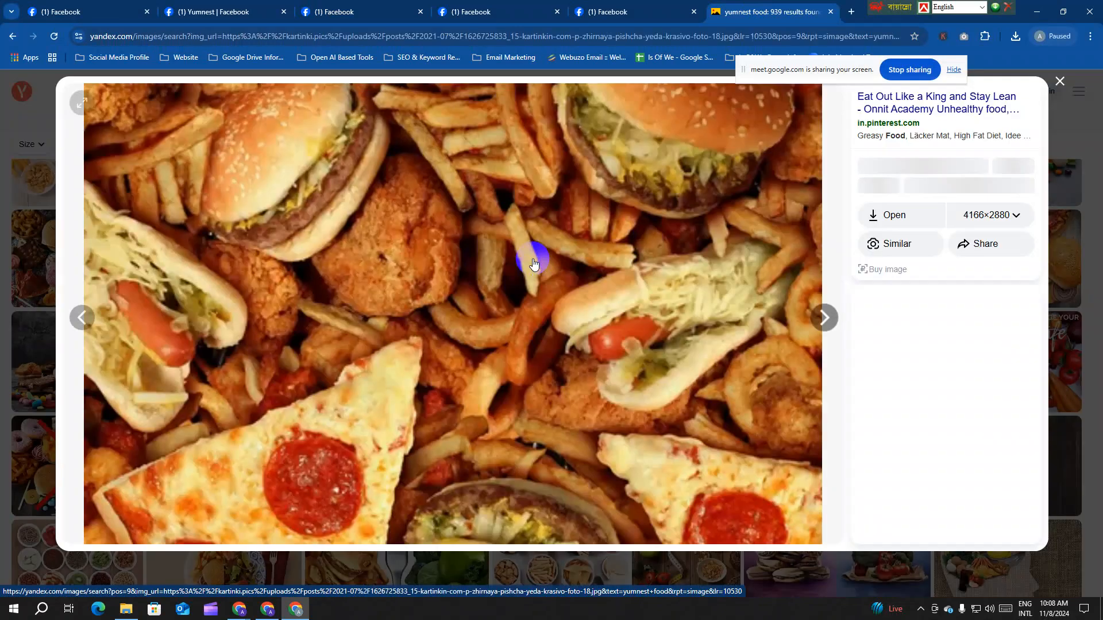
pyautogui.rightClick(482, 240)
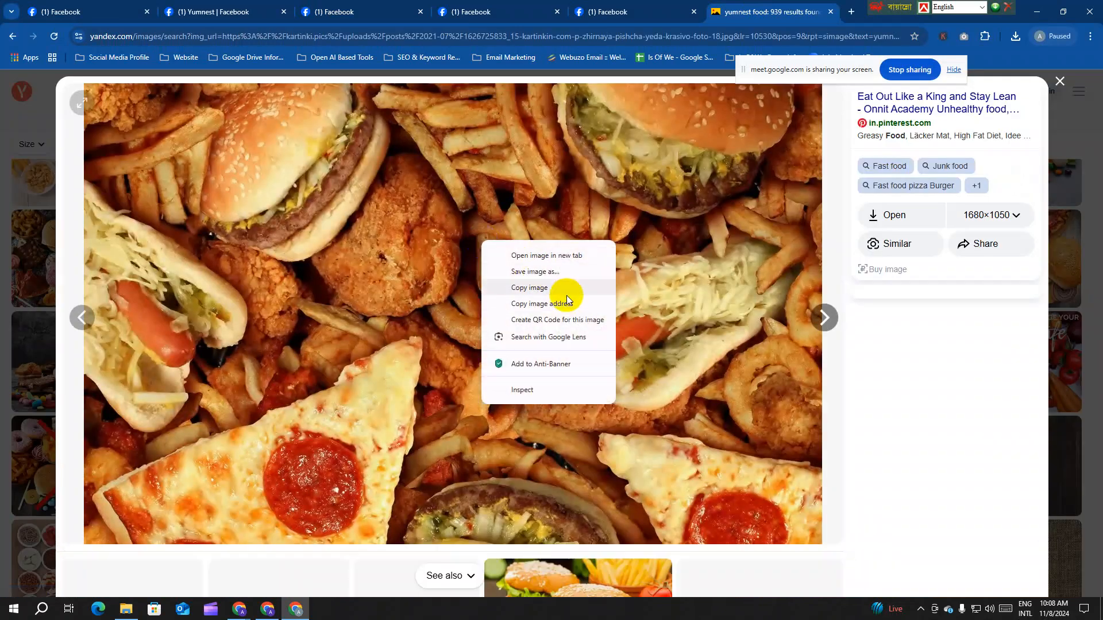
pyautogui.click(554, 272)
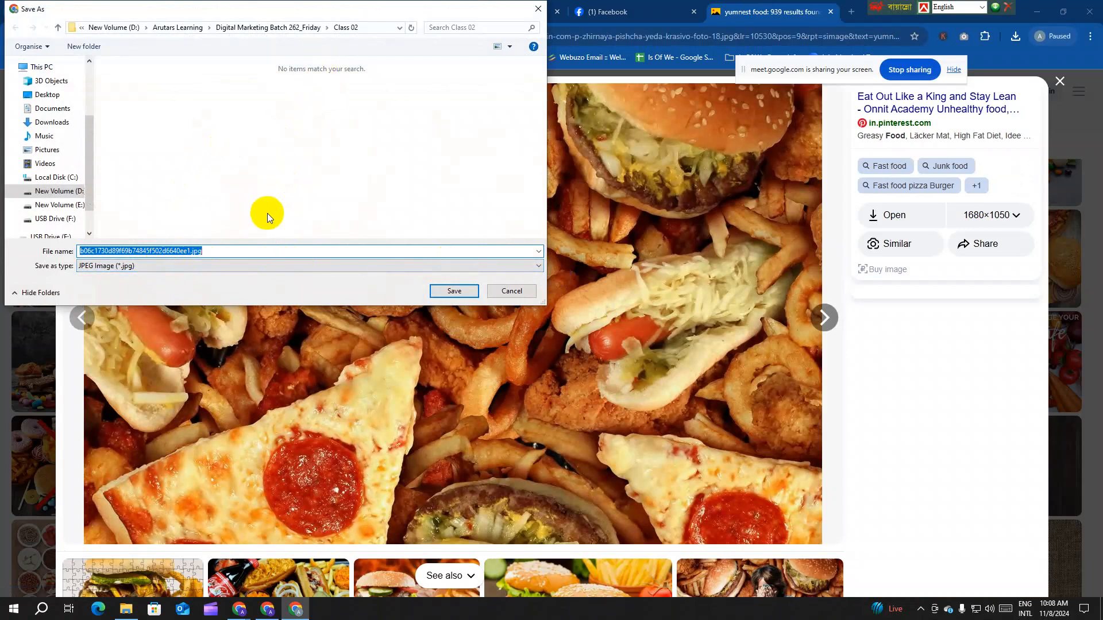
# Step: Save the photo into the Class 02 folder under the file name Banner
pyautogui.click(287, 30)
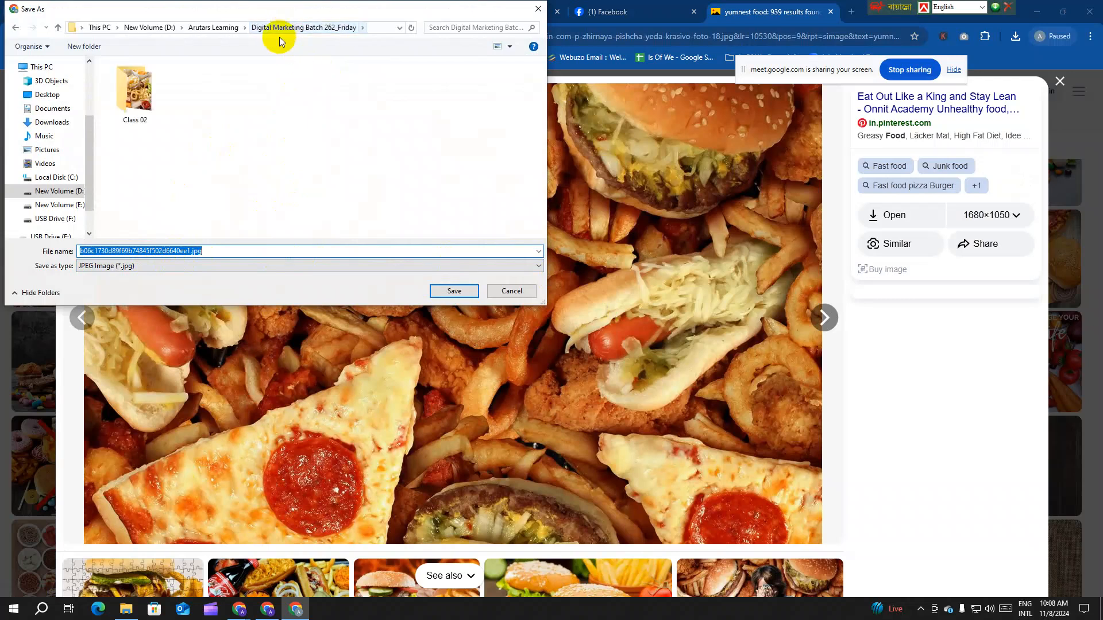
pyautogui.click(131, 98)
pyautogui.doubleClick(131, 99)
pyautogui.doubleClick(187, 251)
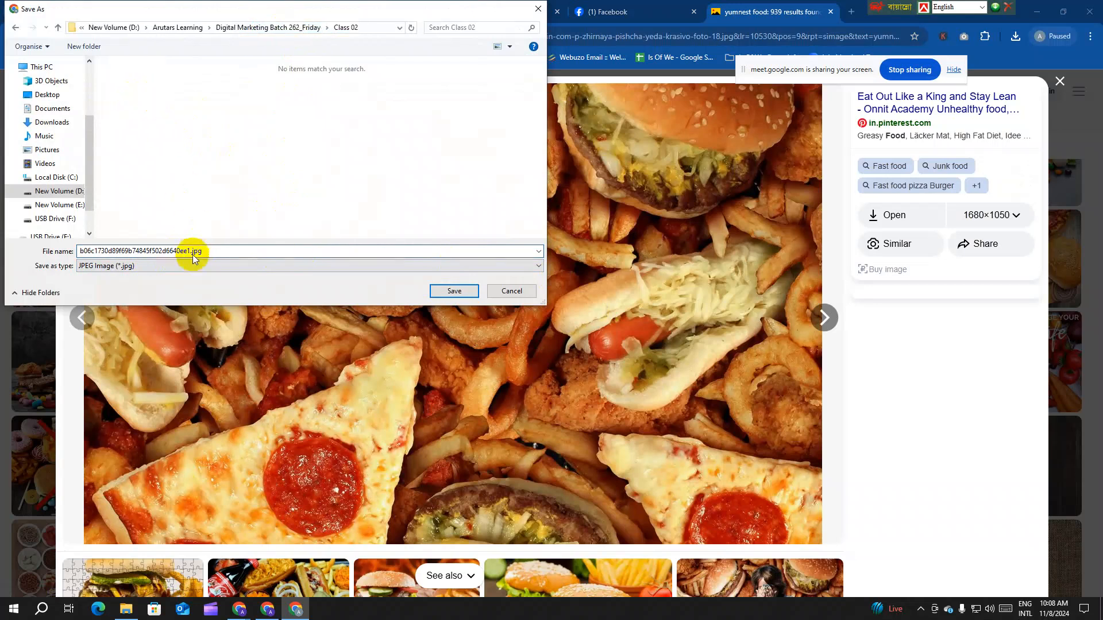
pyautogui.click(187, 251)
pyautogui.moveTo(190, 251); pyautogui.dragTo(38, 251)
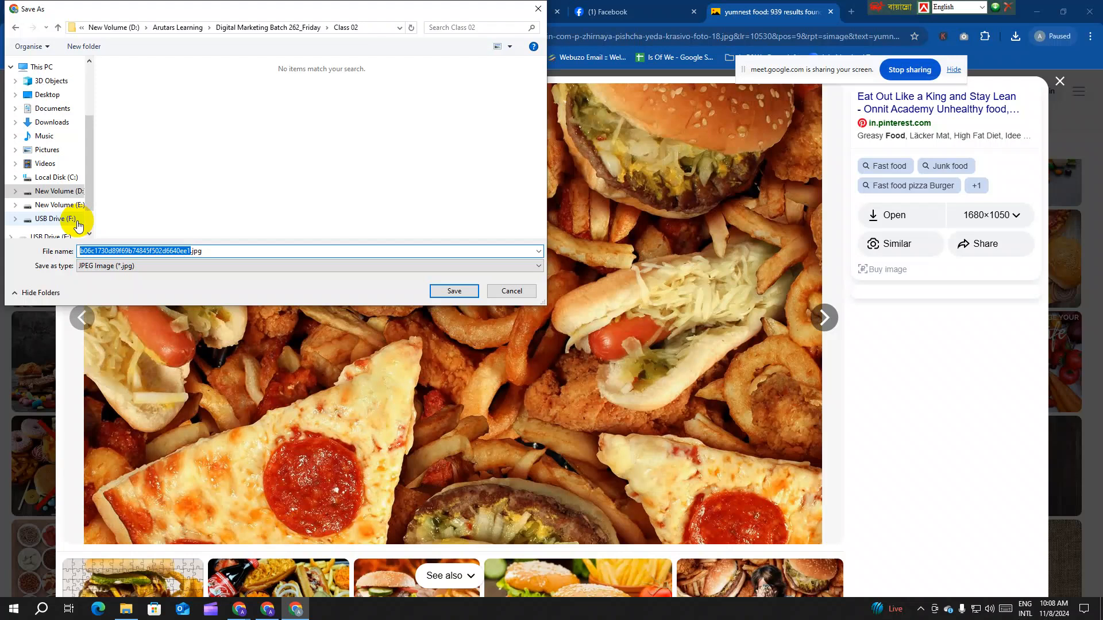
pyautogui.press('Left')
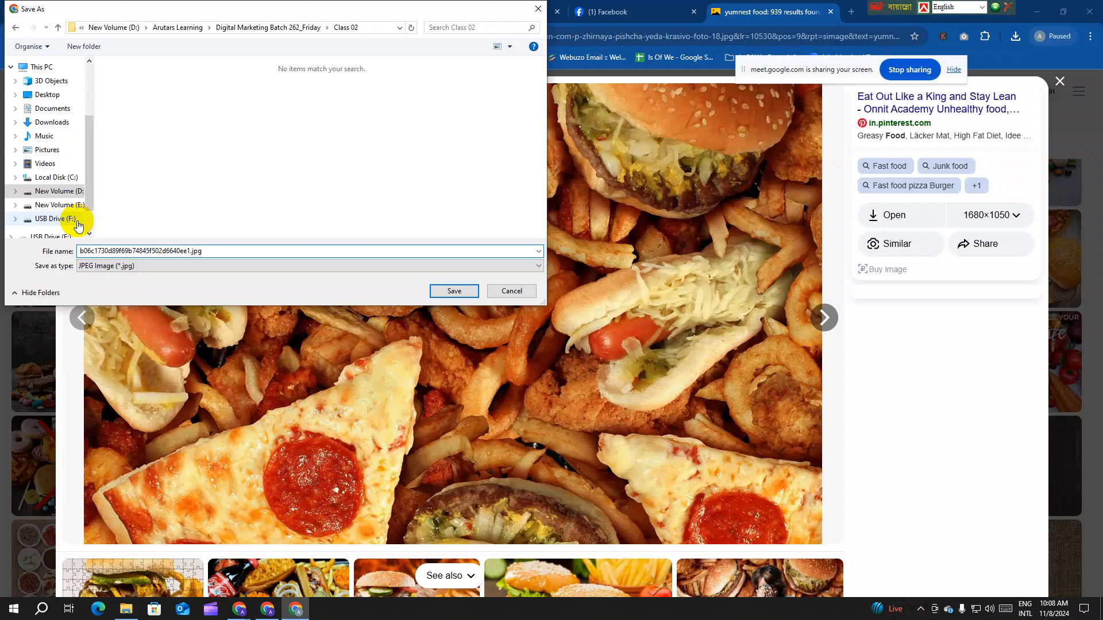
pyautogui.hotkey('ctrl', 'a')
pyautogui.write('B')
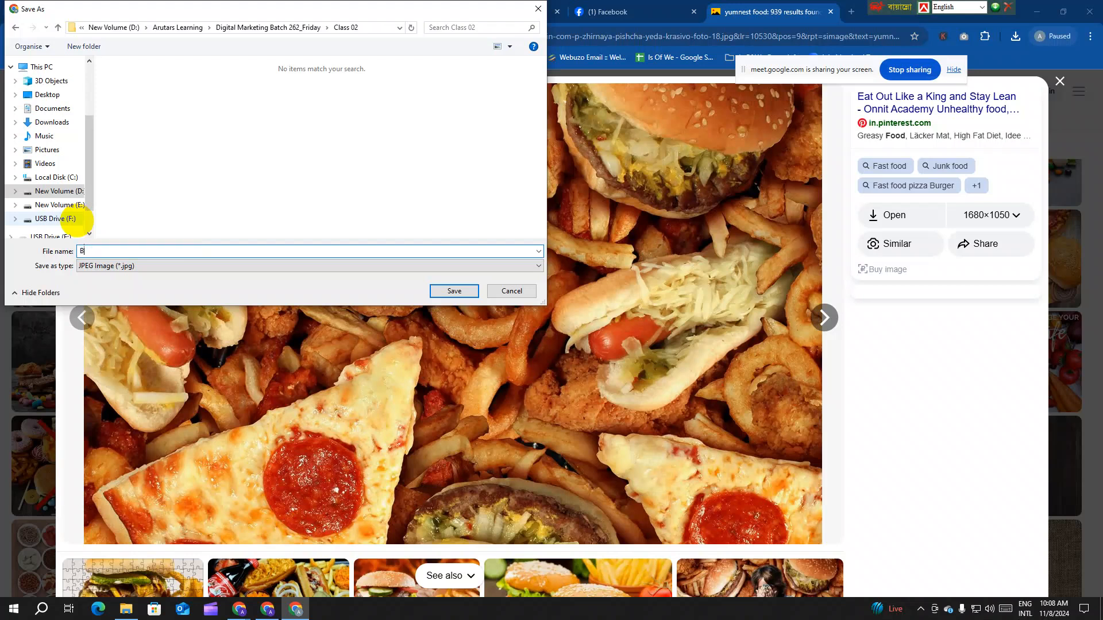
pyautogui.write('nner')
pyautogui.press('Return')
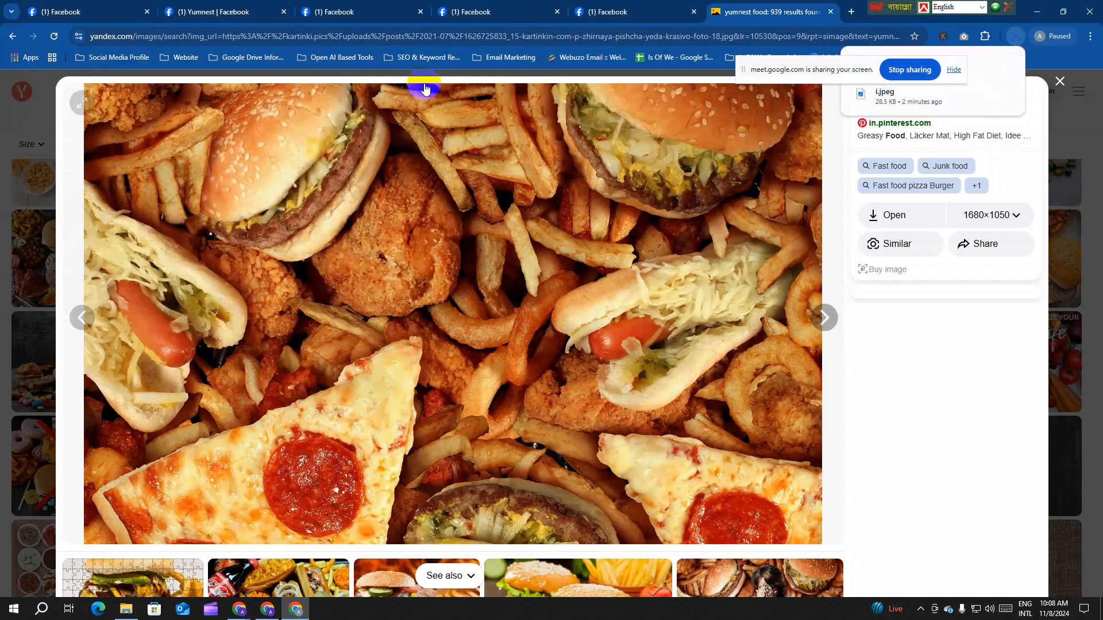
# Step: Close the image viewer and look through the size and orientation filter options
pyautogui.click(1060, 82)
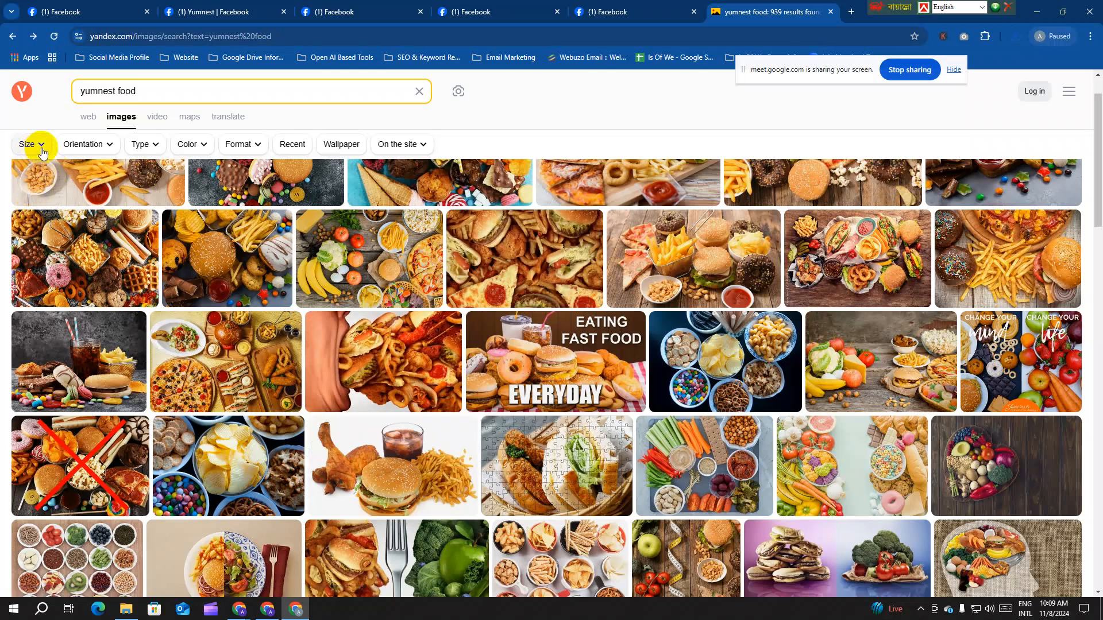
pyautogui.click(41, 151)
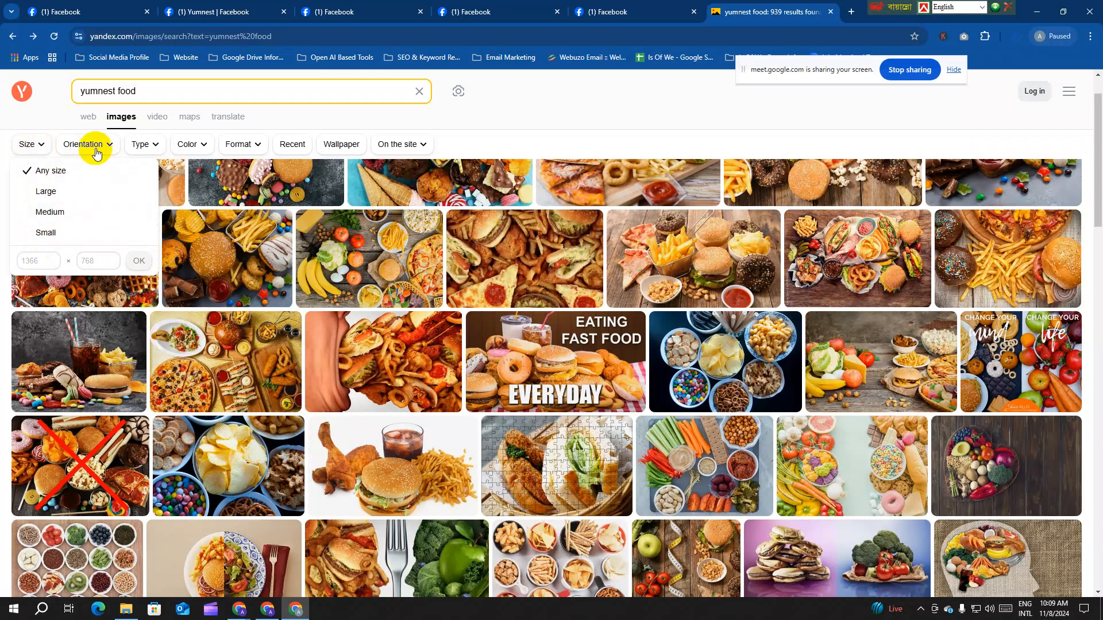
pyautogui.click(109, 151)
pyautogui.click(109, 151)
pyautogui.click(42, 148)
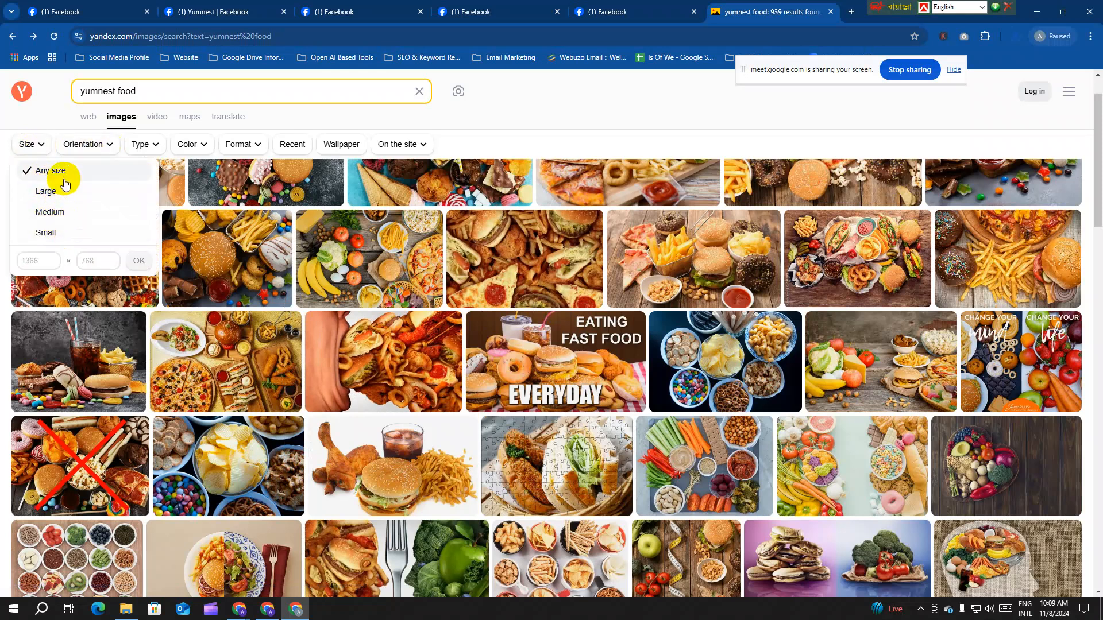
# Step: View another junk-food image at its 800×619 size, then return to the Yumnest Facebook Page
pyautogui.moveTo(322, 409)
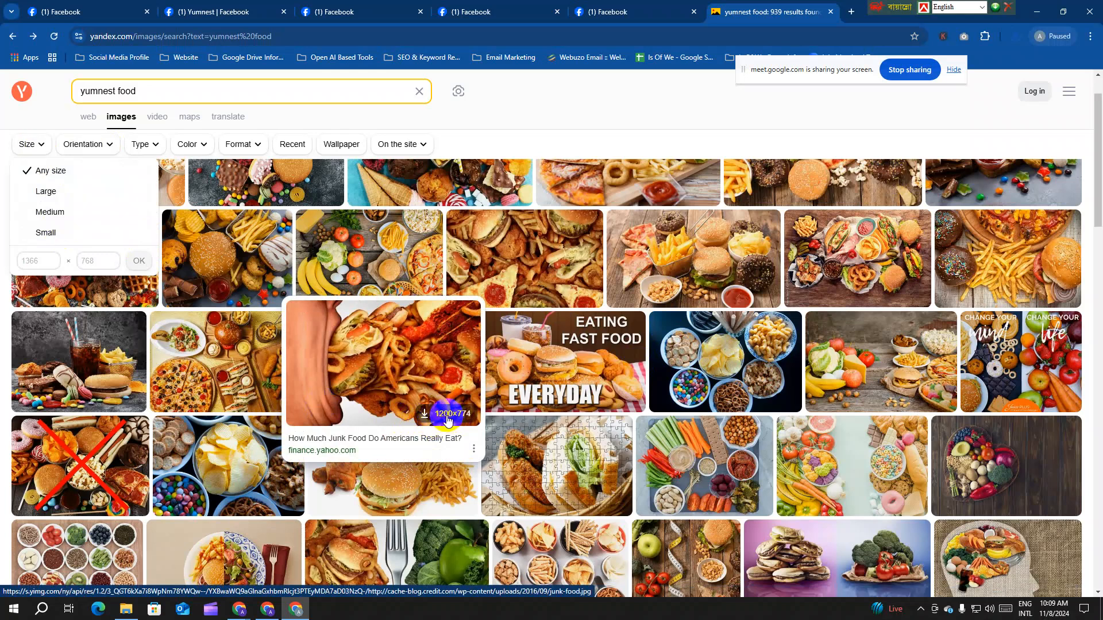
pyautogui.click(420, 374)
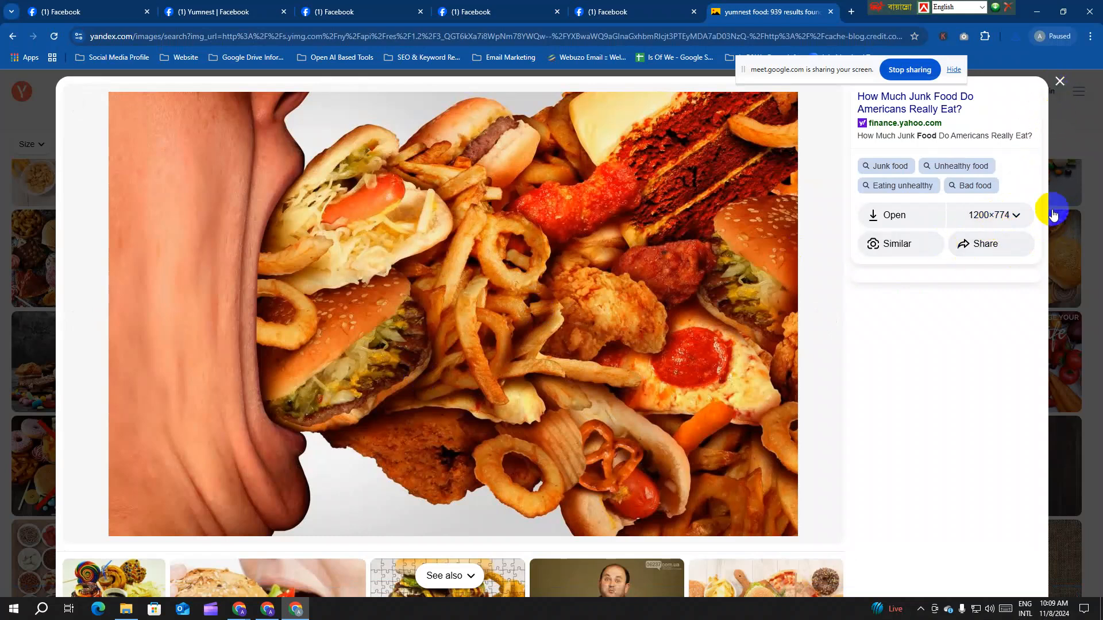
pyautogui.click(1014, 216)
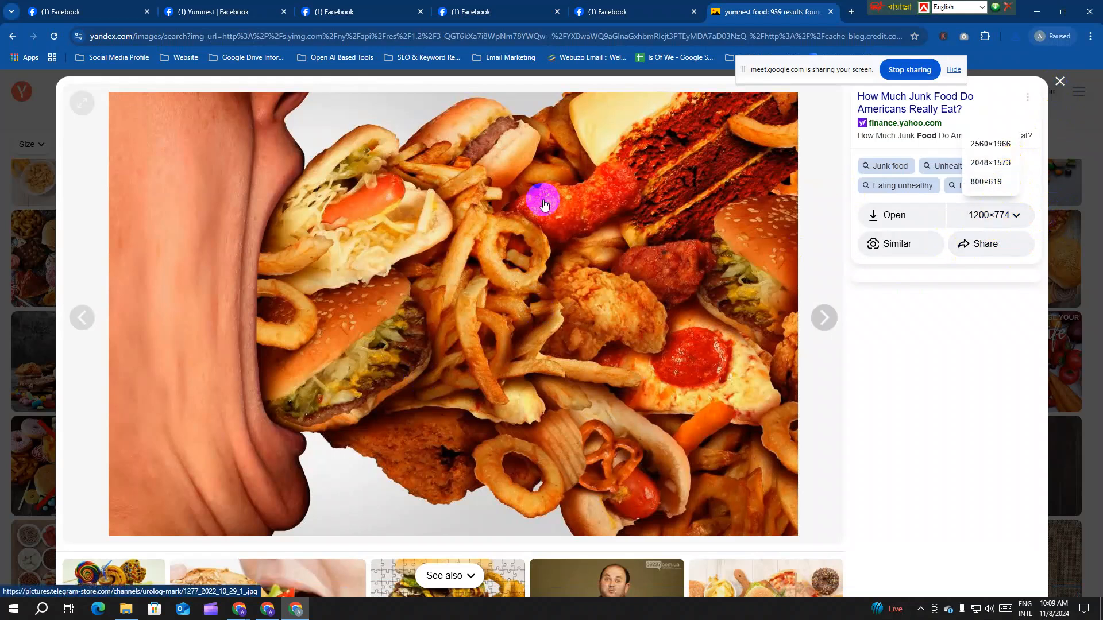
pyautogui.click(988, 183)
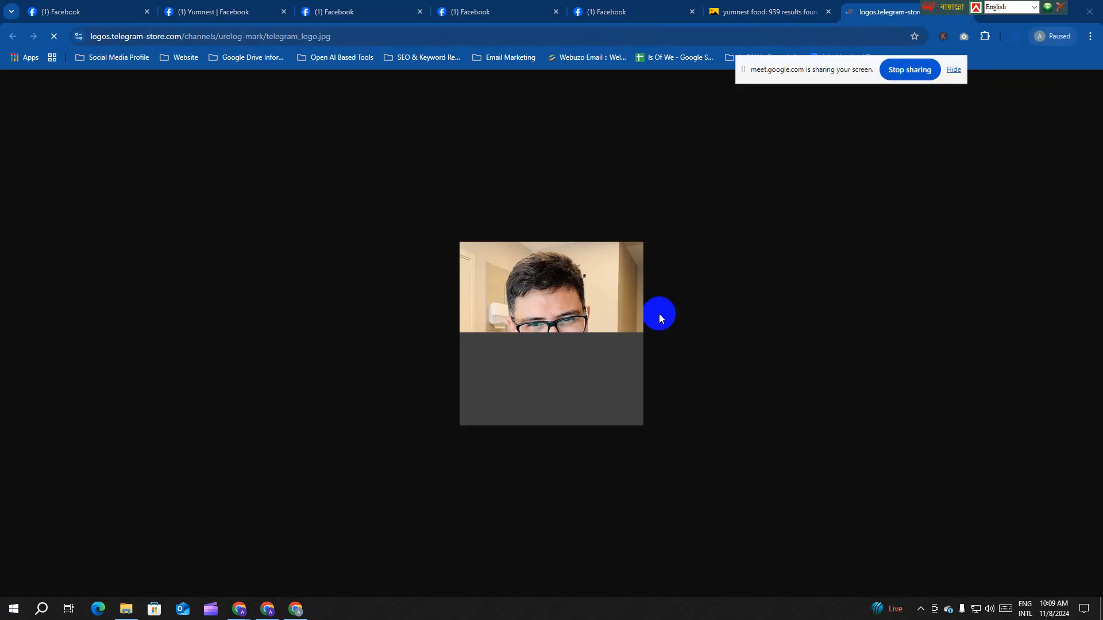
pyautogui.click(793, 12)
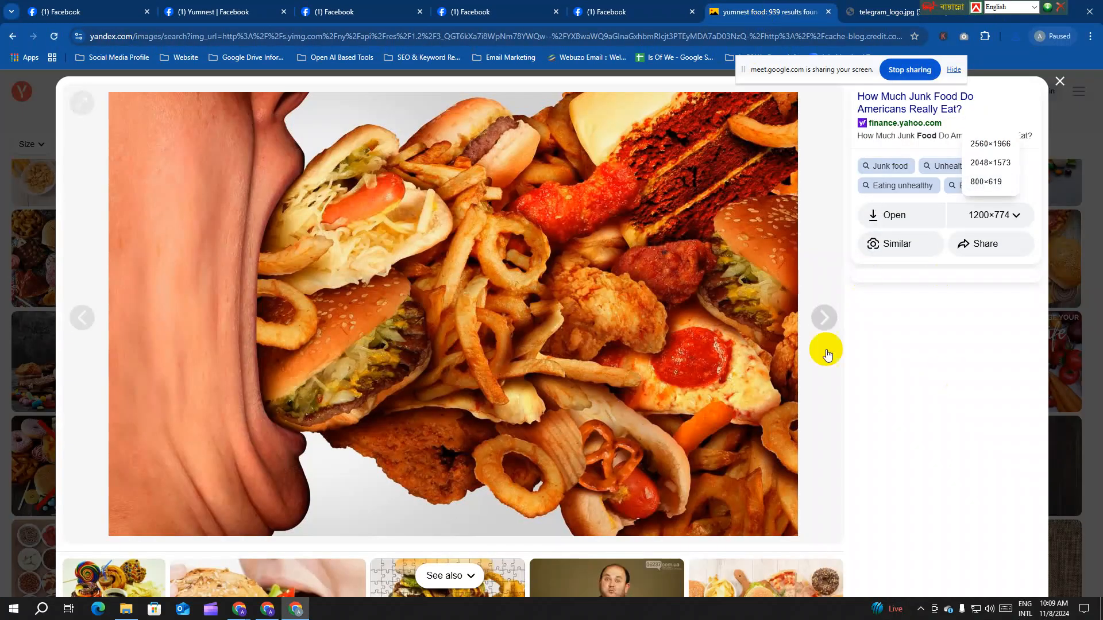
pyautogui.click(1059, 90)
pyautogui.hotkey('ctrl', '3')
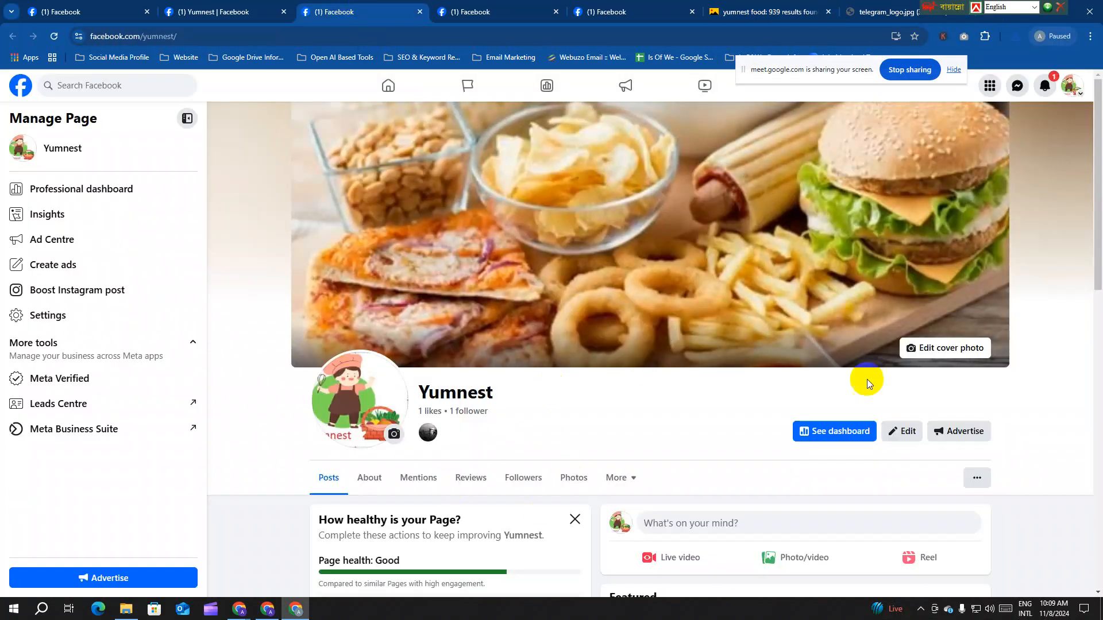
# Step: Upload Banner.jpg as the Yumnest cover photo, reposition it slightly and save the change
pyautogui.click(933, 348)
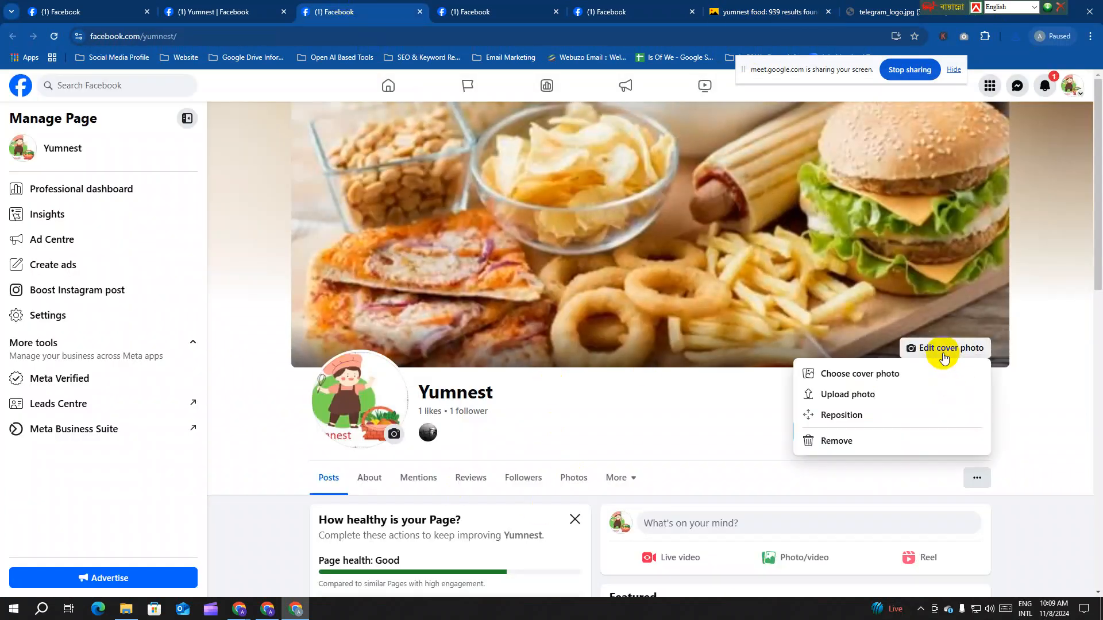
pyautogui.click(854, 397)
pyautogui.click(129, 112)
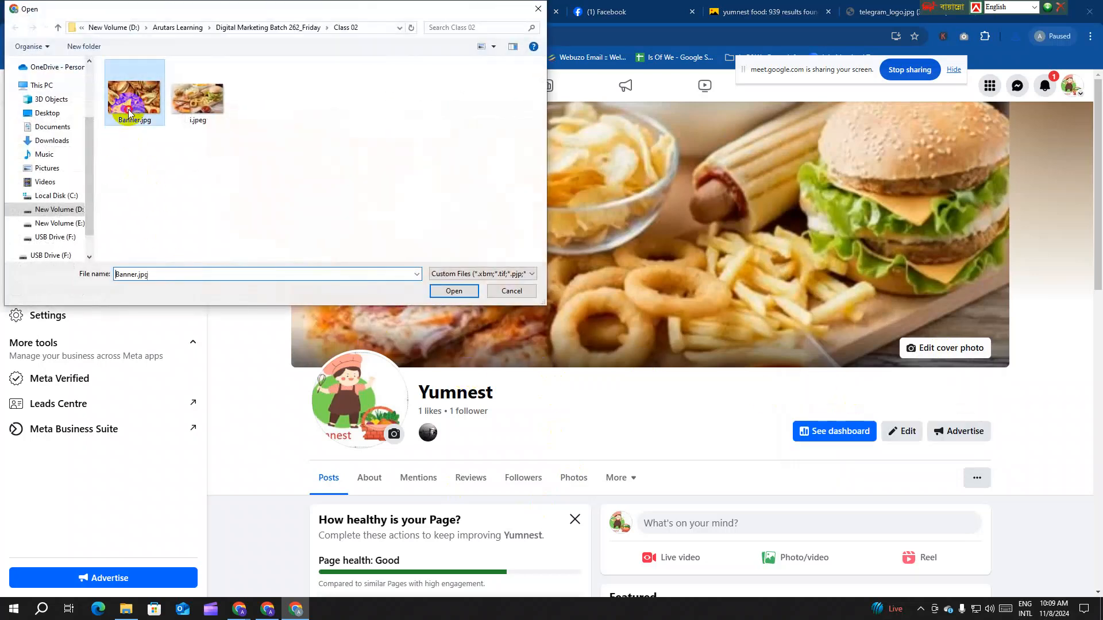
pyautogui.click(452, 291)
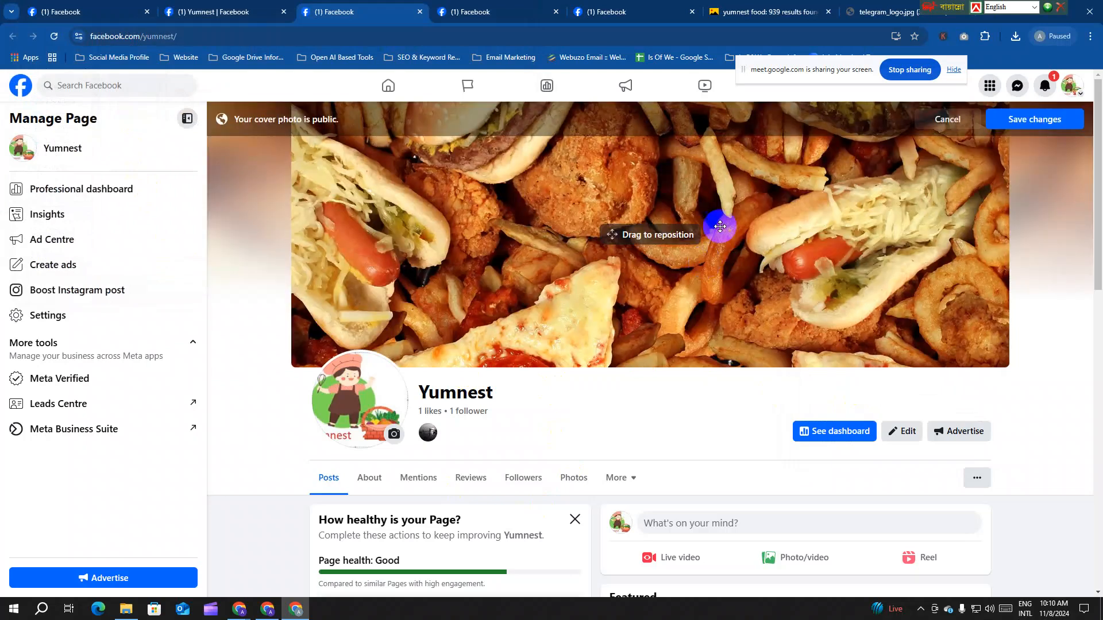
pyautogui.moveTo(720, 226); pyautogui.dragTo(689, 234)
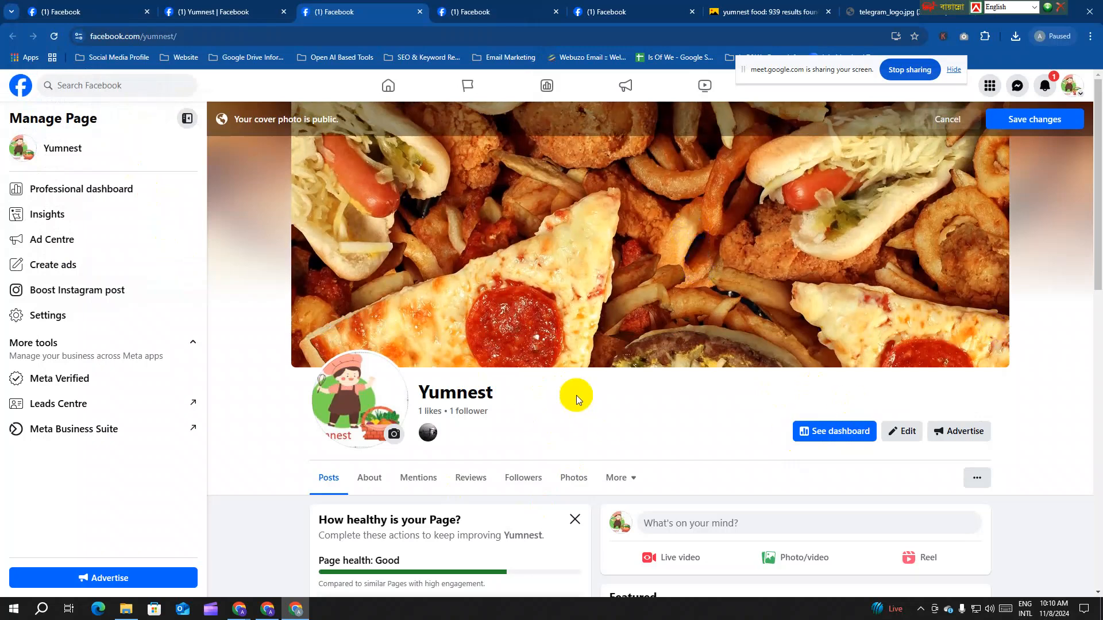
pyautogui.click(1029, 118)
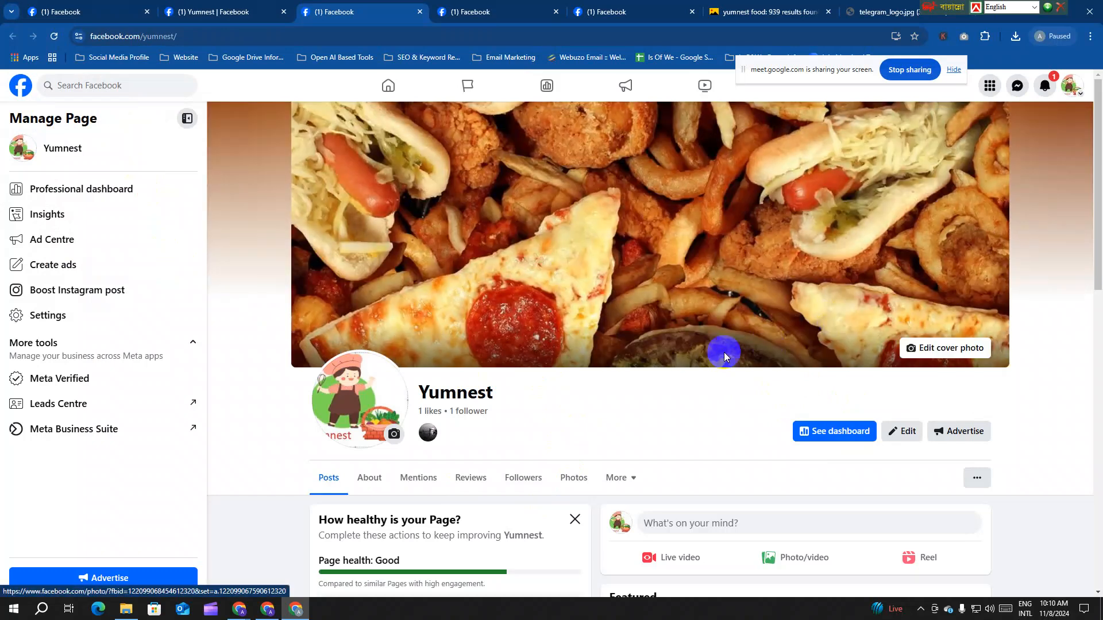
pyautogui.click(609, 11)
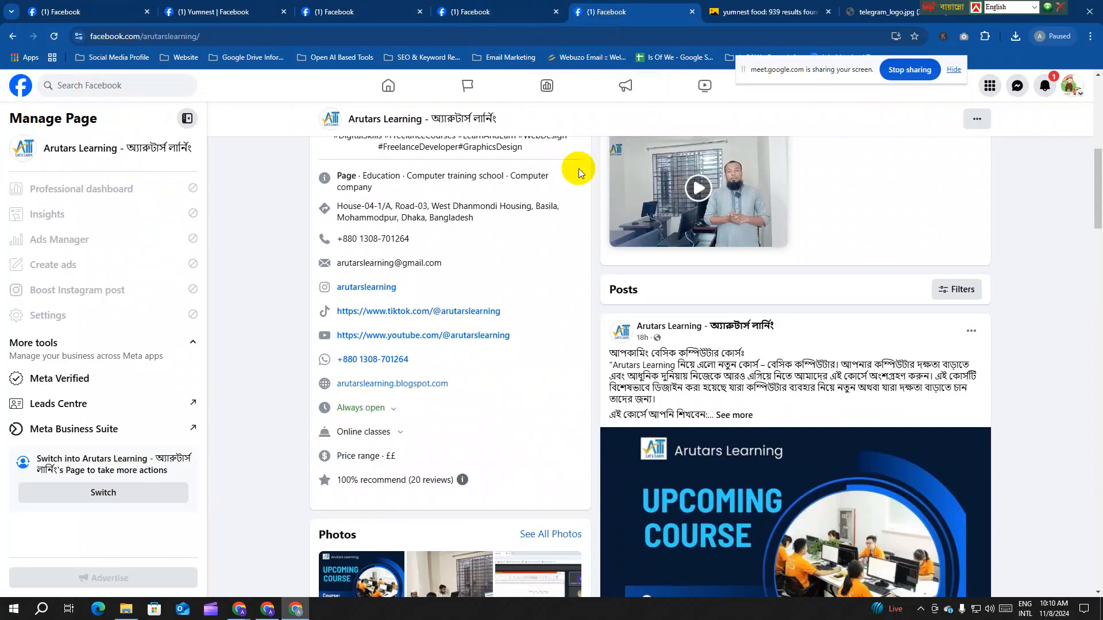
# Step: Scroll through the Yumnest Page in visitor view to check the new fast-food cover
pyautogui.click(467, 19)
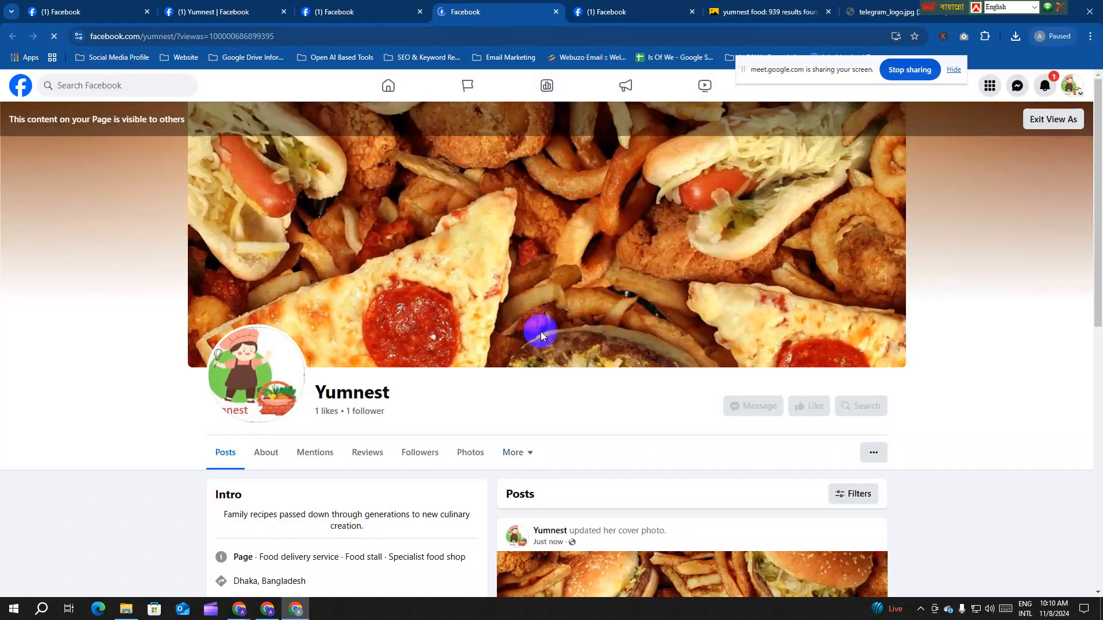
pyautogui.scroll(-5, 542, 332)
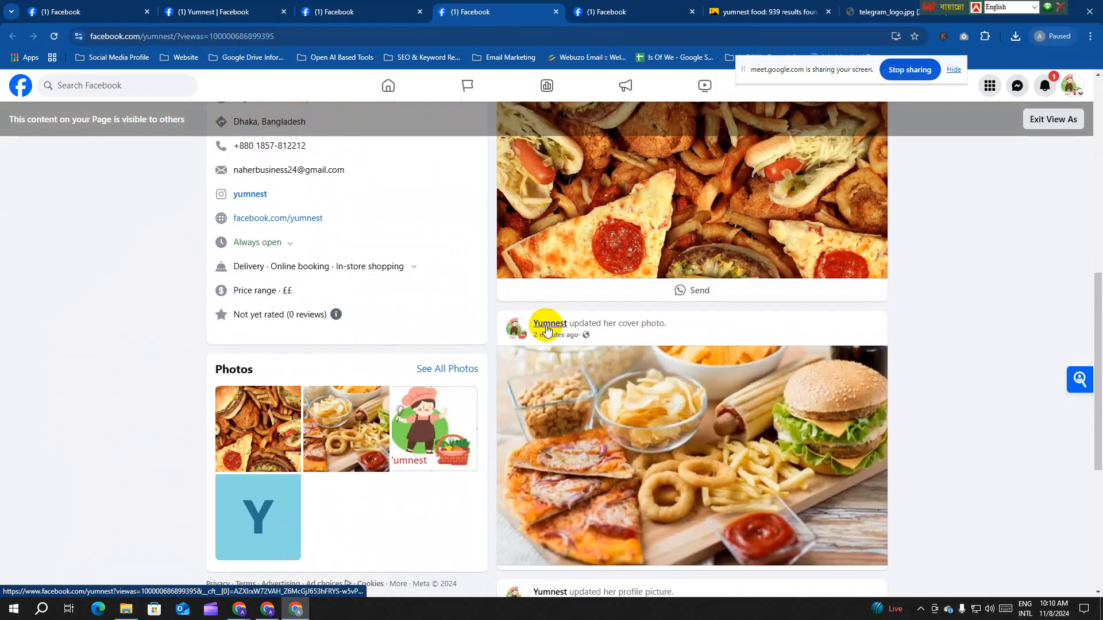
pyautogui.scroll(8, 420, 324)
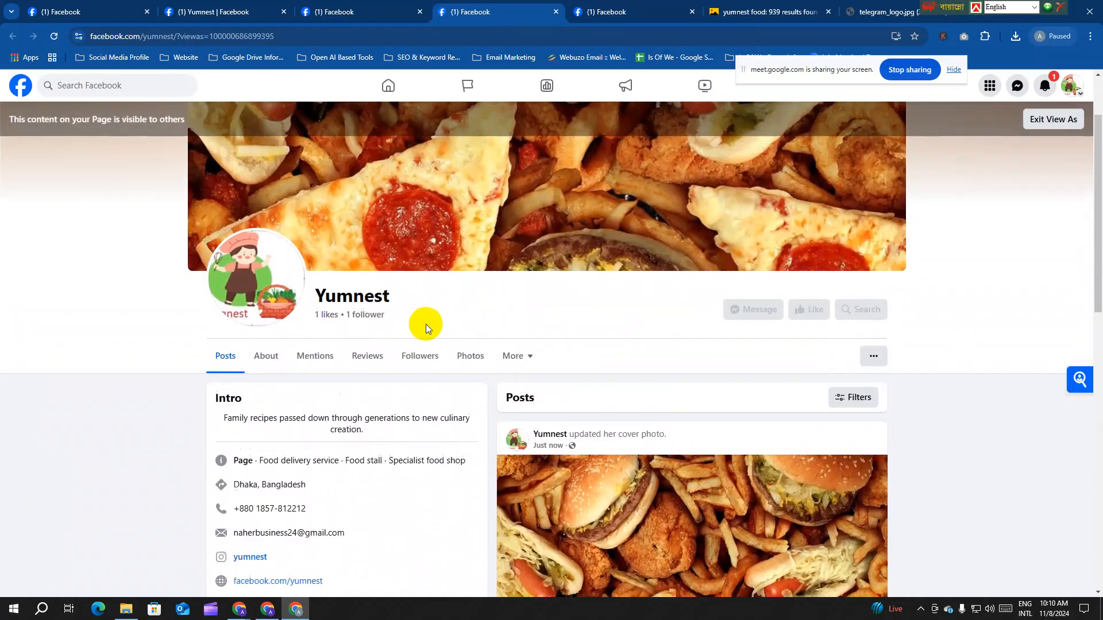
pyautogui.scroll(-7, 436, 287)
pyautogui.scroll(5, 402, 288)
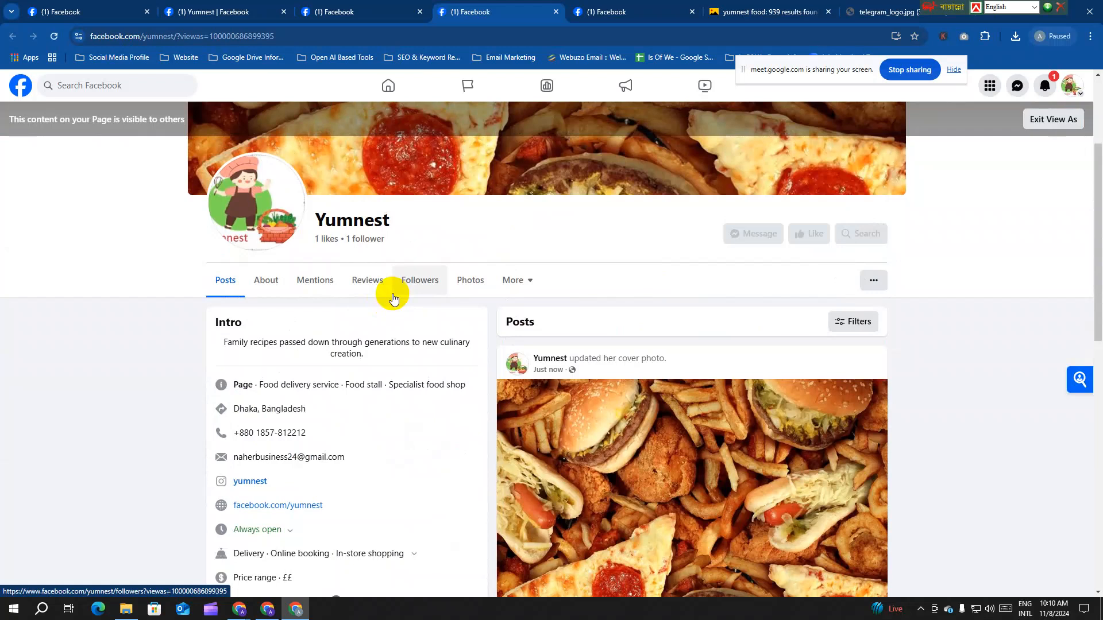
pyautogui.scroll(-7, 531, 374)
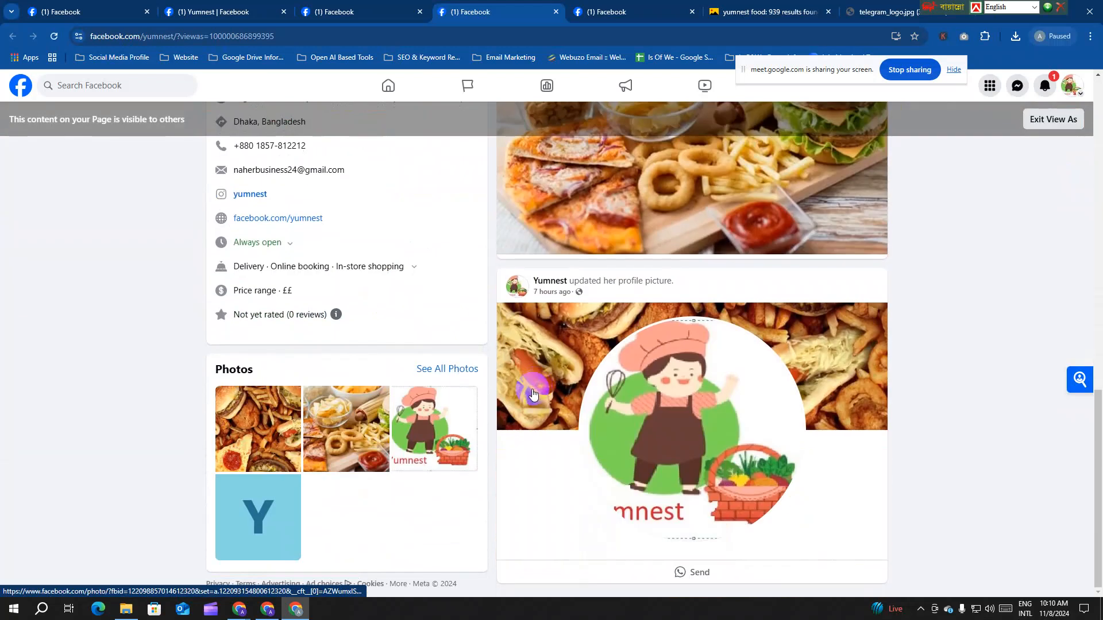
pyautogui.scroll(7, 538, 394)
pyautogui.scroll(4, 538, 395)
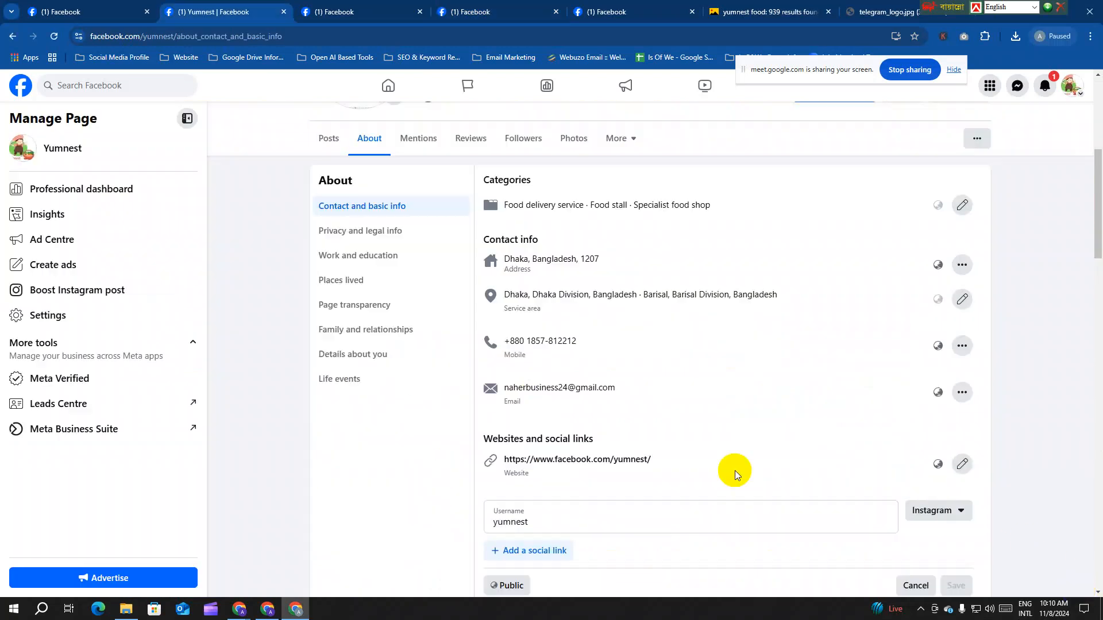
pyautogui.scroll(-13, 740, 470)
# Step: Show Privacy and legal info in the Yumnest About section and add a new privacy policy link entry
pyautogui.scroll(11, 739, 470)
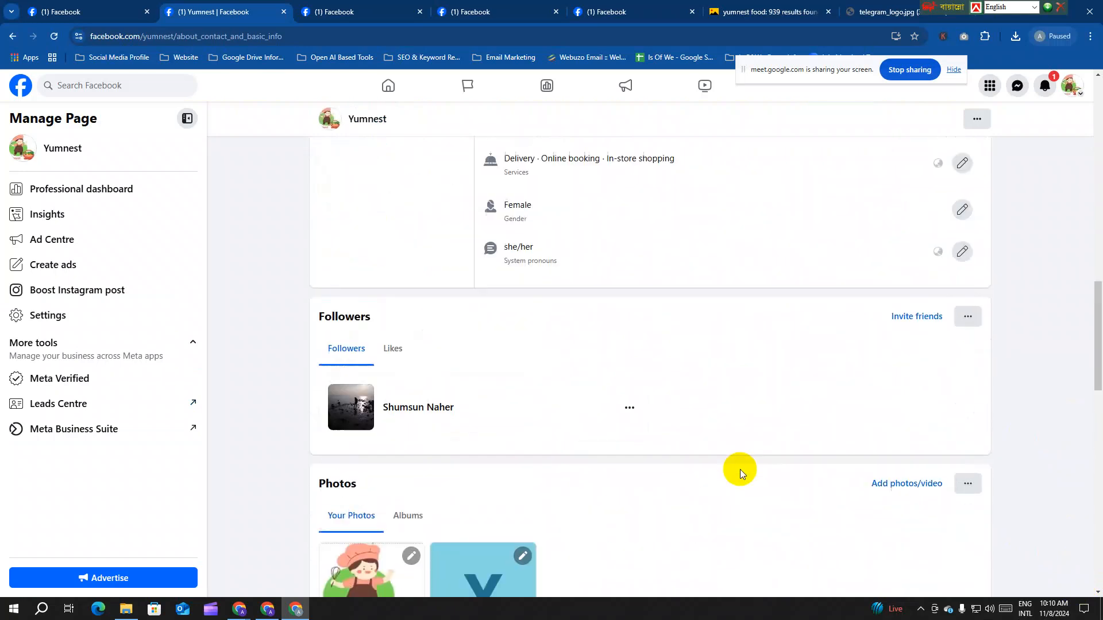
pyautogui.scroll(8, 743, 470)
pyautogui.scroll(-3, 472, 457)
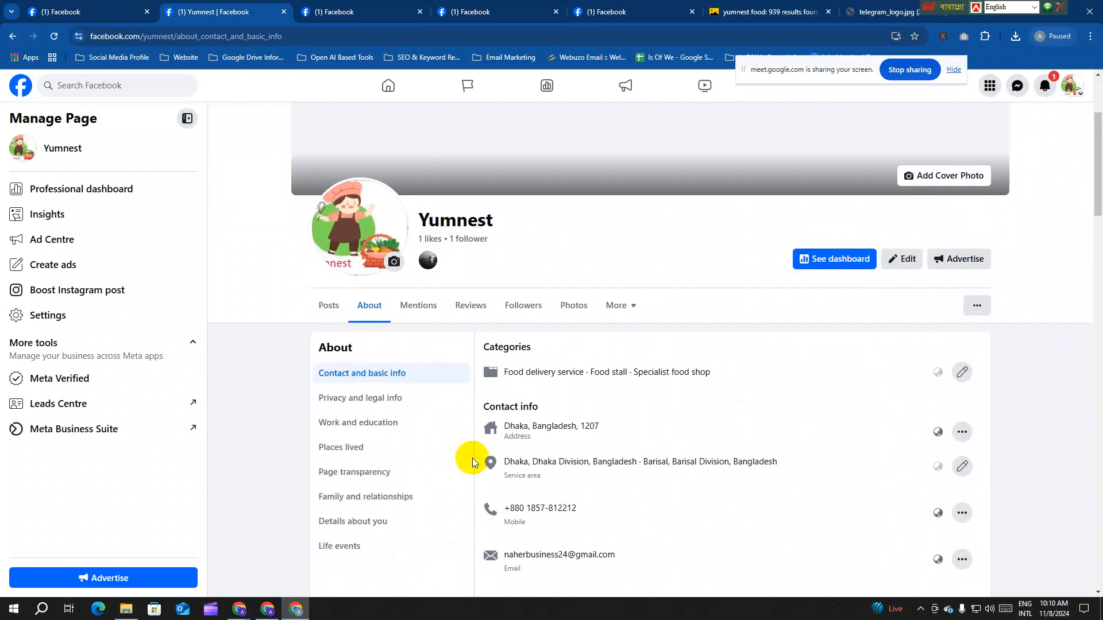
pyautogui.click(370, 399)
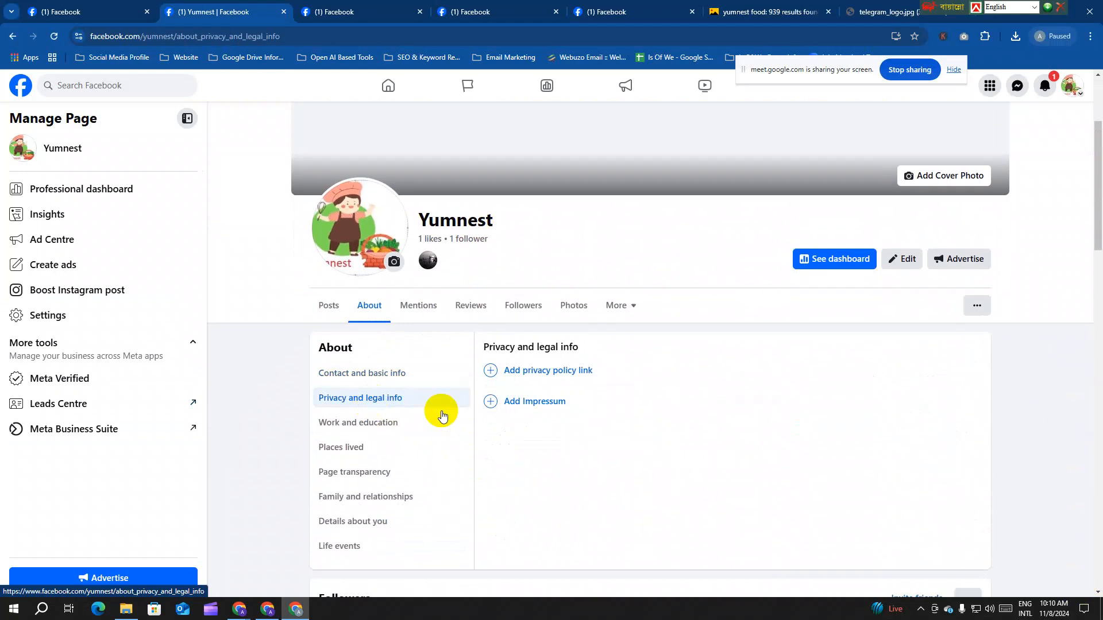
pyautogui.click(567, 371)
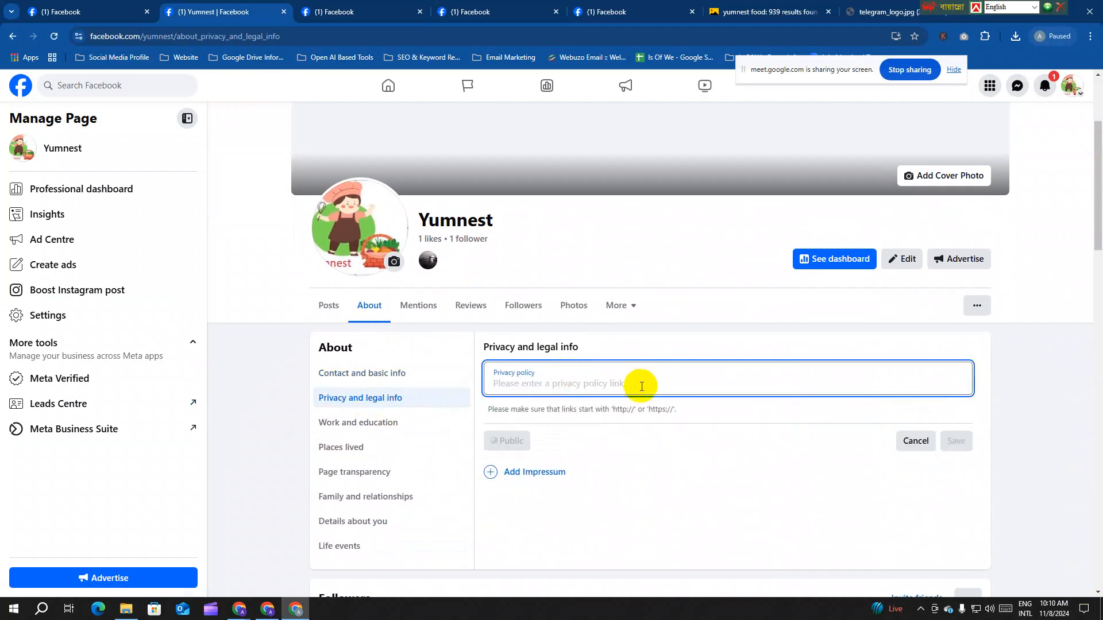
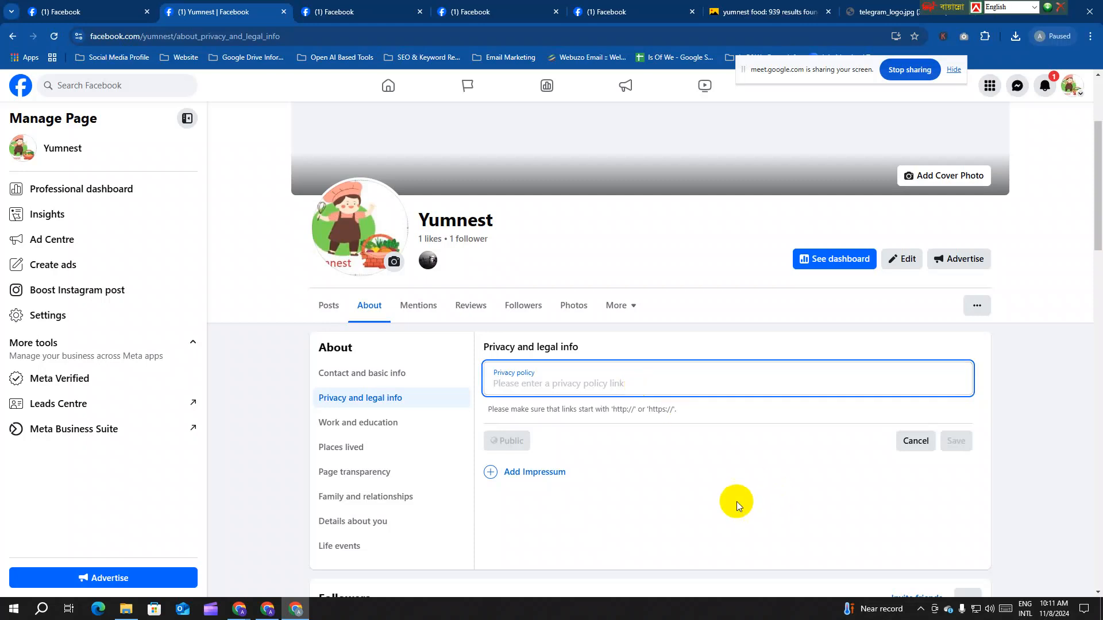
# Step: Add an Impressum field to Yumnest's privacy and legal info and highlight its helper text
pyautogui.click(536, 473)
pyautogui.scroll(-3, 619, 450)
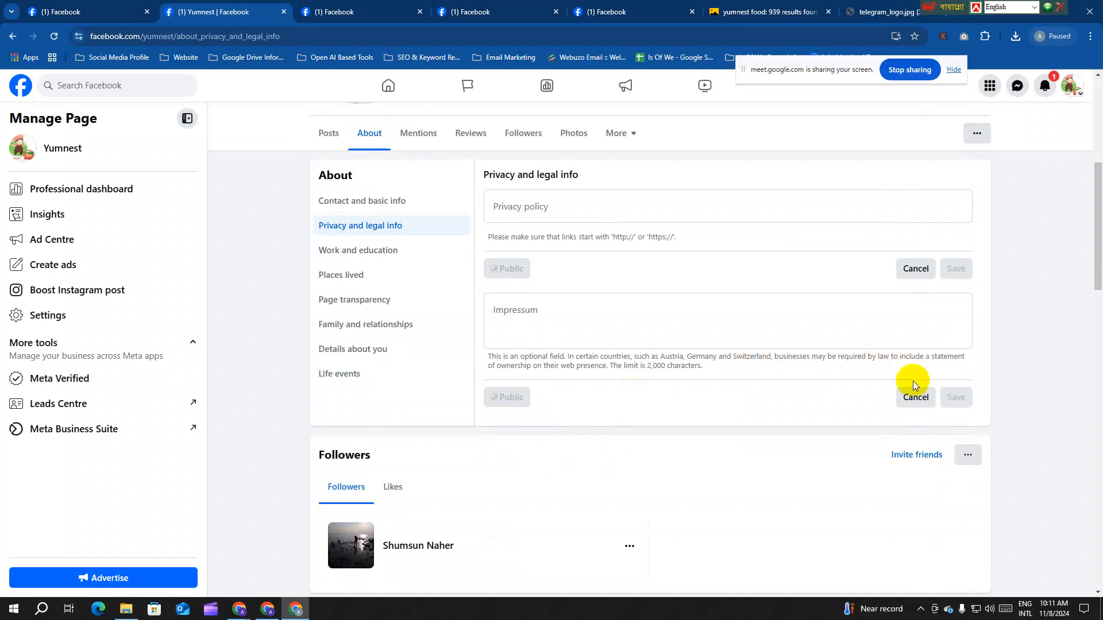
pyautogui.moveTo(704, 369); pyautogui.dragTo(485, 361)
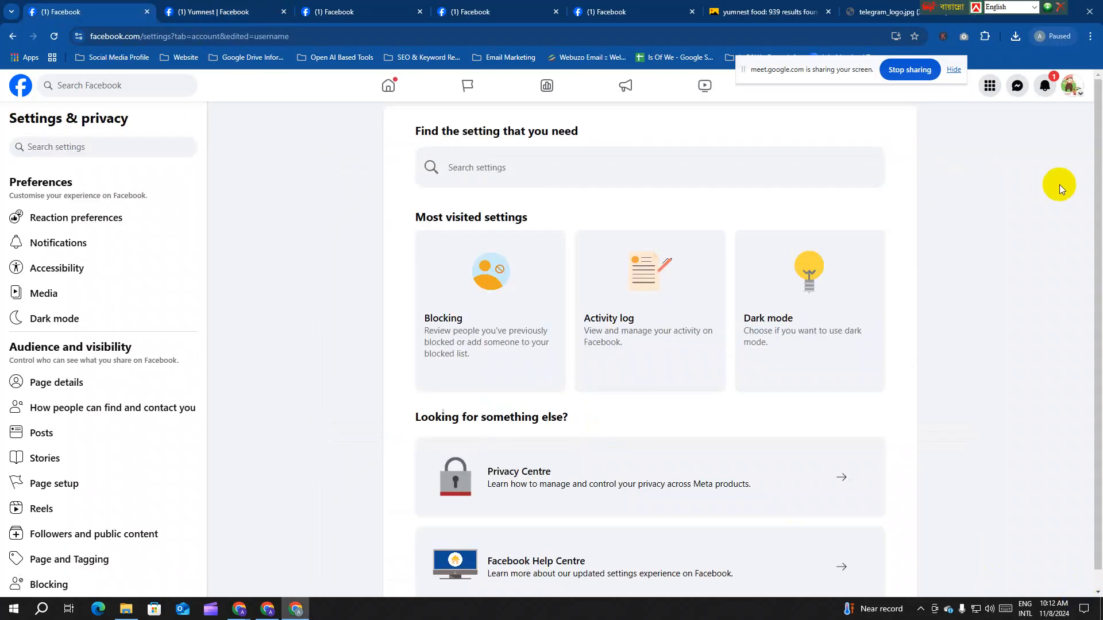
# Step: Switch back to the Yumnest Page from the account menu and scroll its feed
pyautogui.click(1067, 89)
pyautogui.click(965, 123)
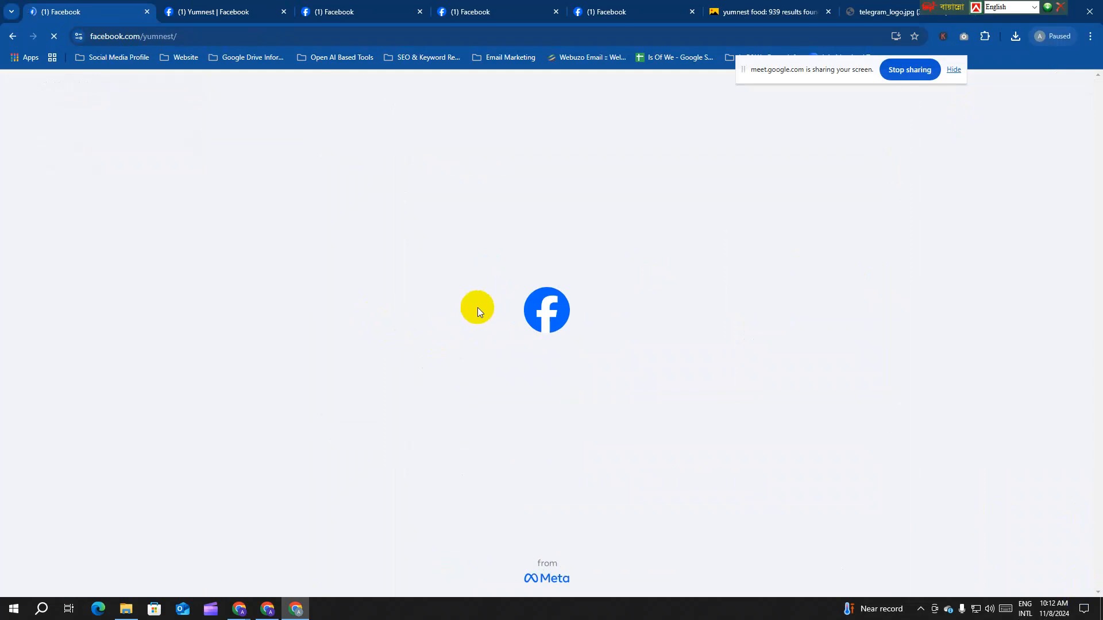
pyautogui.scroll(-3, 644, 327)
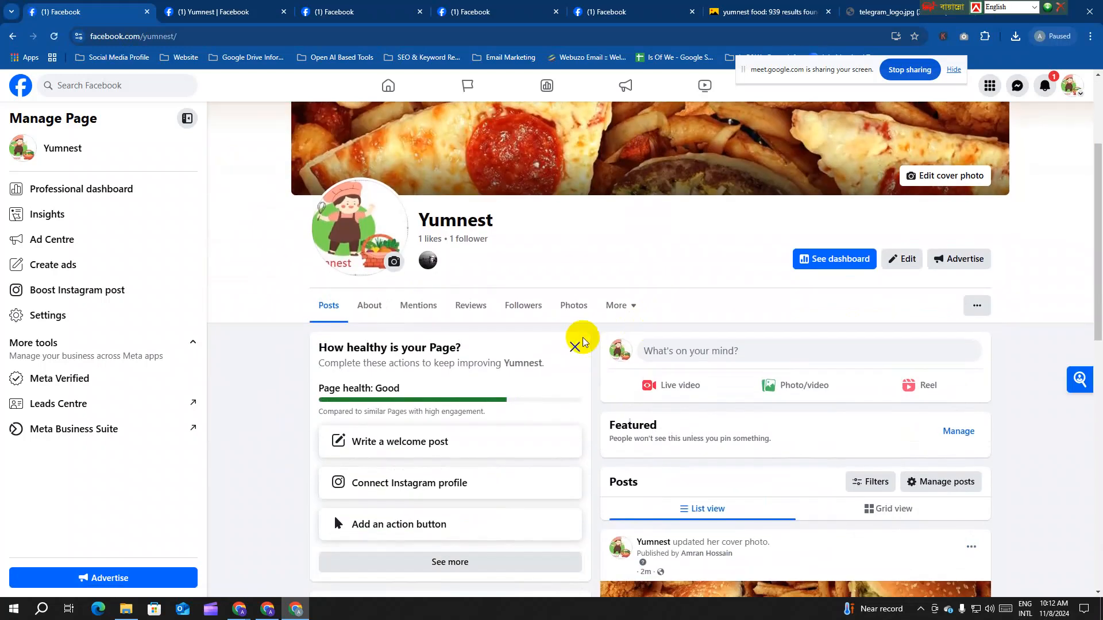
pyautogui.scroll(-2, 584, 342)
pyautogui.scroll(2, 583, 342)
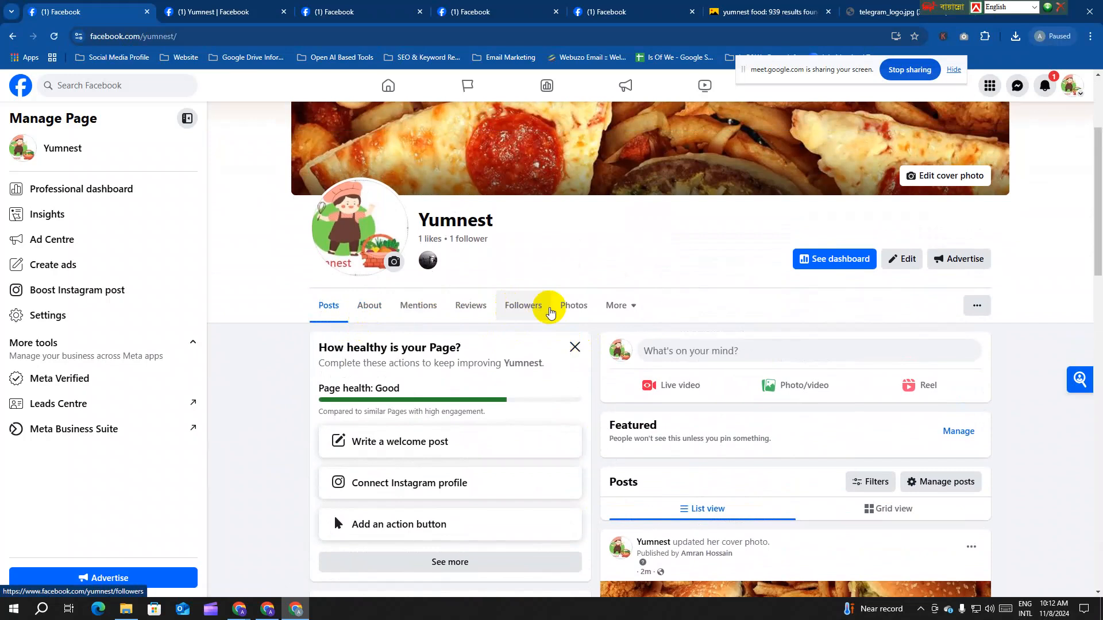
# Step: Browse the More sections dropdown, close it, and bring up the Page's '...' options
pyautogui.click(632, 309)
pyautogui.scroll(-2, 632, 310)
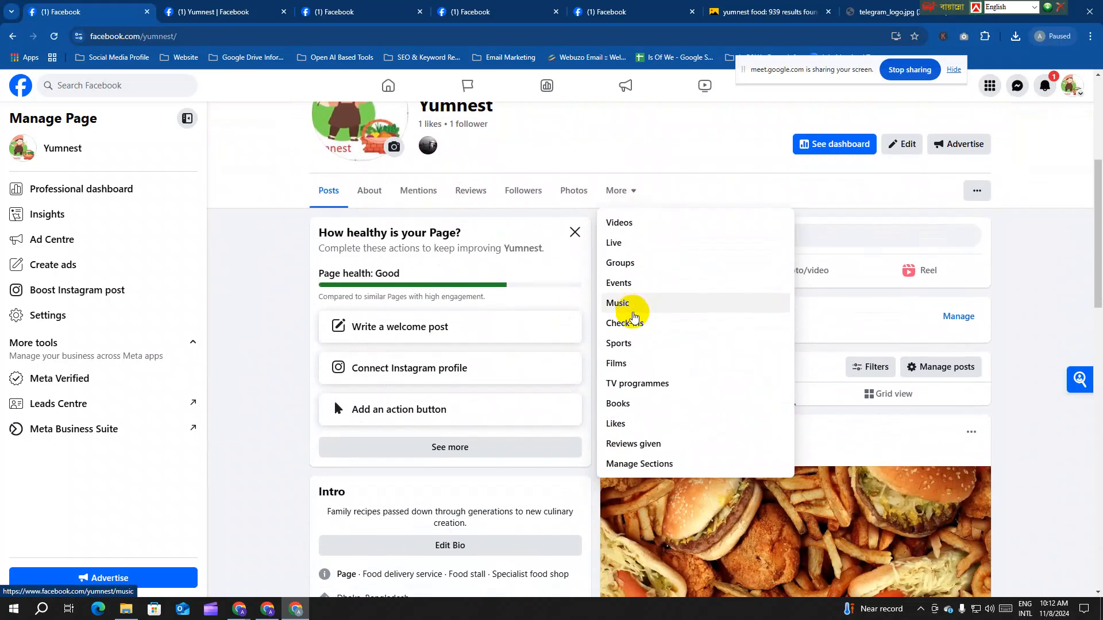
pyautogui.click(693, 199)
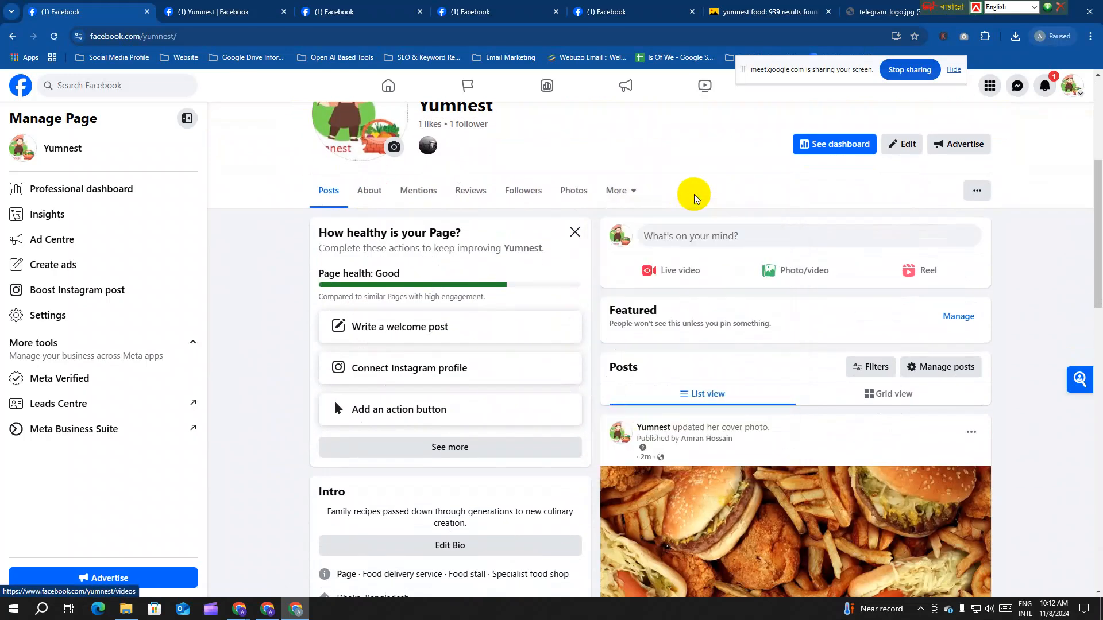
pyautogui.click(977, 192)
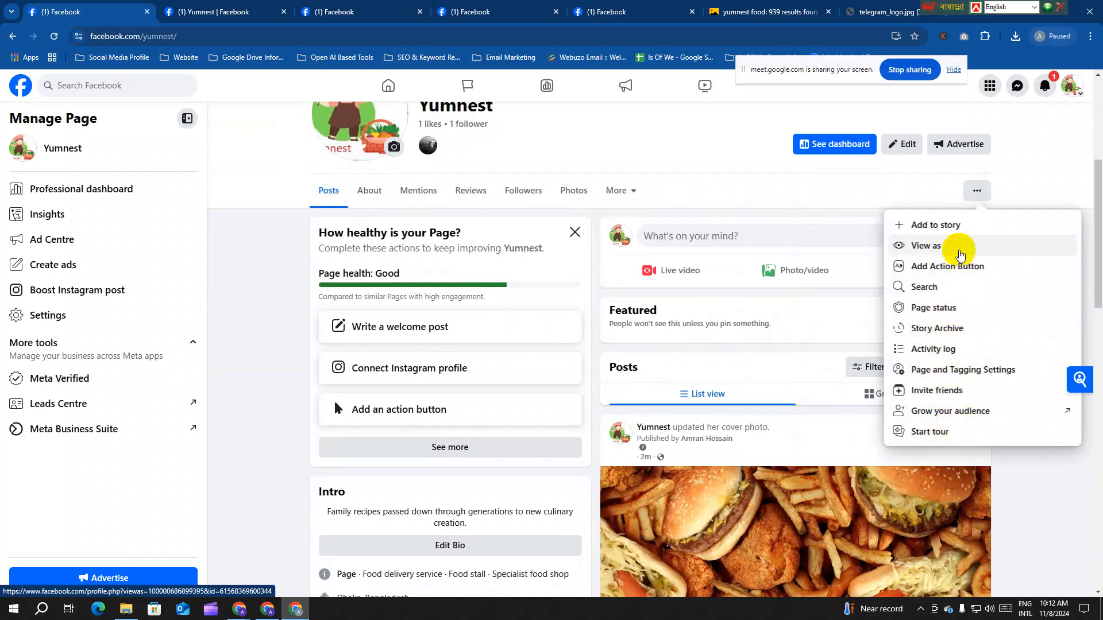
# Step: Preview Yumnest with View as, then return to the '(1) Yumnest | Facebook' tab
pyautogui.click(977, 372)
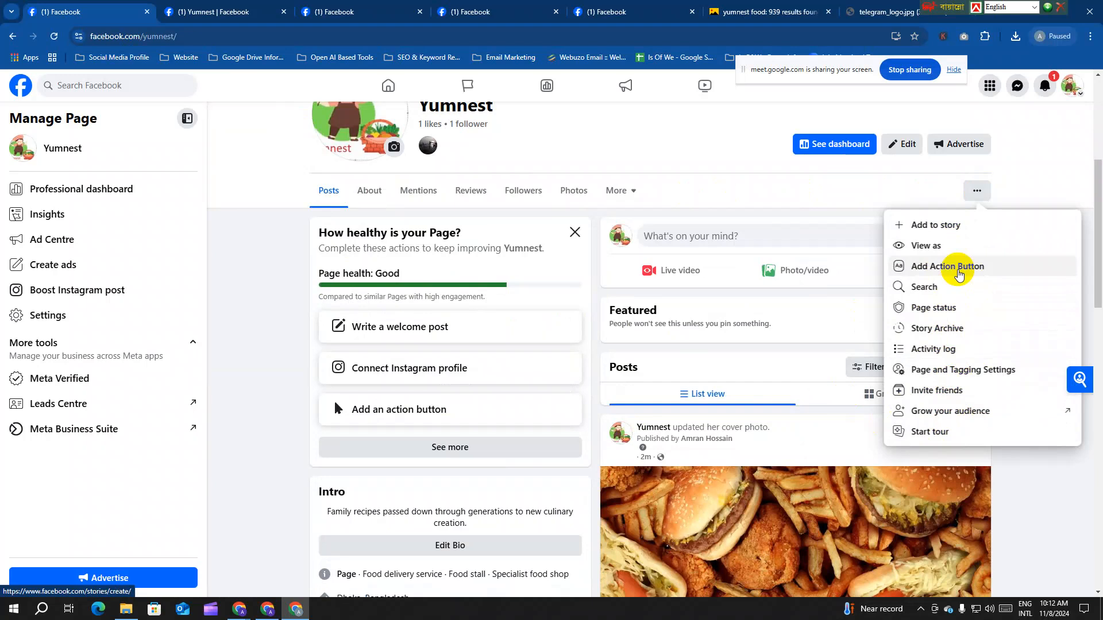
pyautogui.click(926, 245)
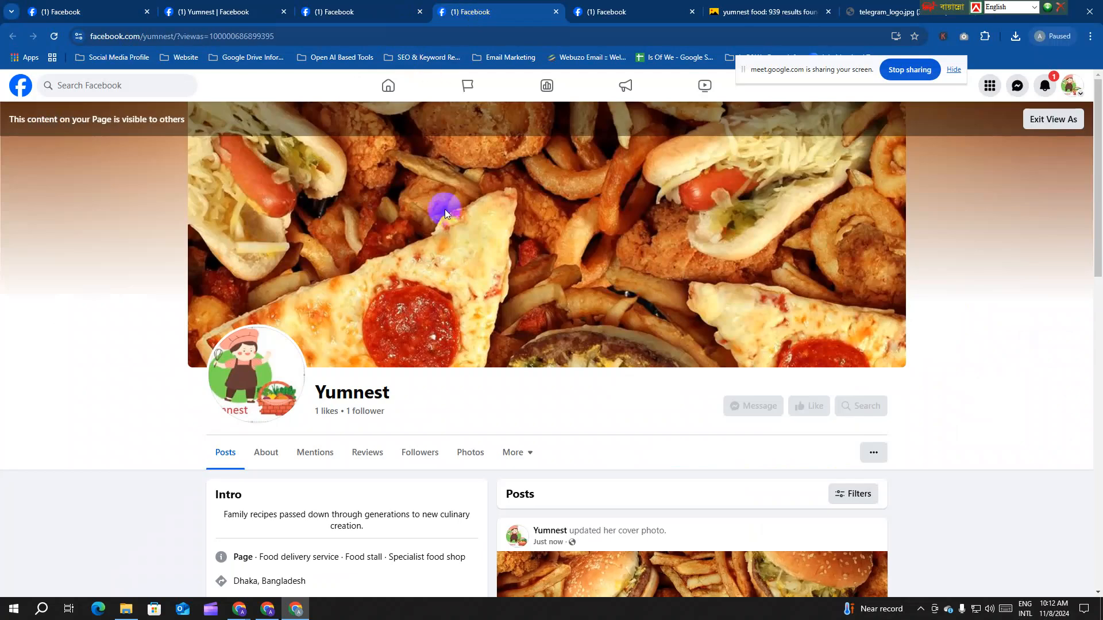
pyautogui.scroll(-1, 481, 390)
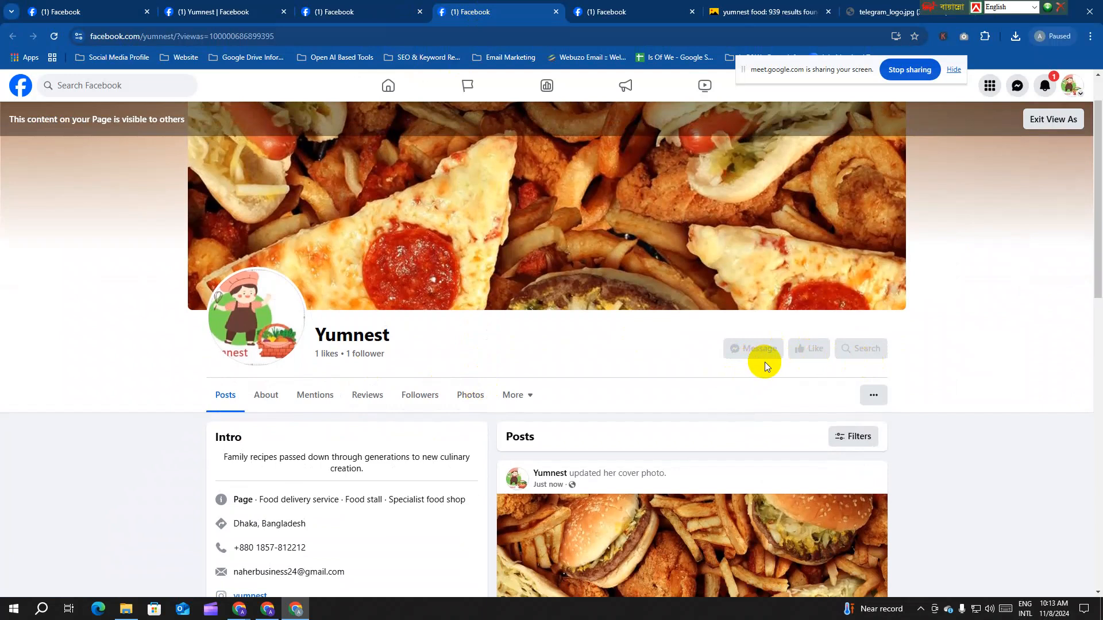
pyautogui.click(193, 12)
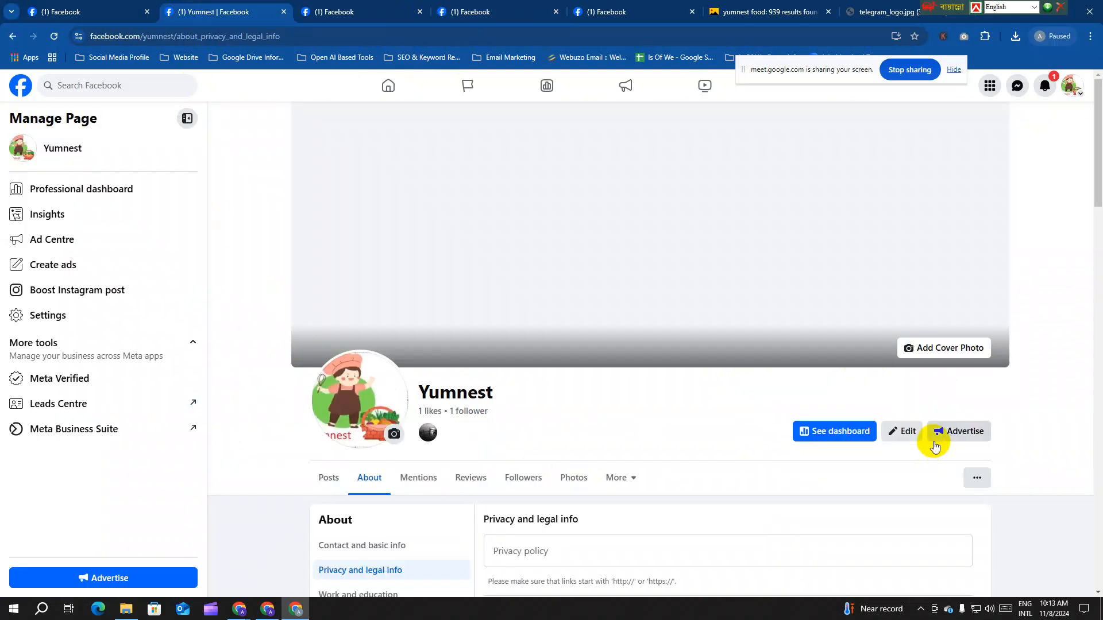
# Step: Start adding an action button to Yumnest and browse the available button types
pyautogui.click(977, 478)
pyautogui.click(973, 283)
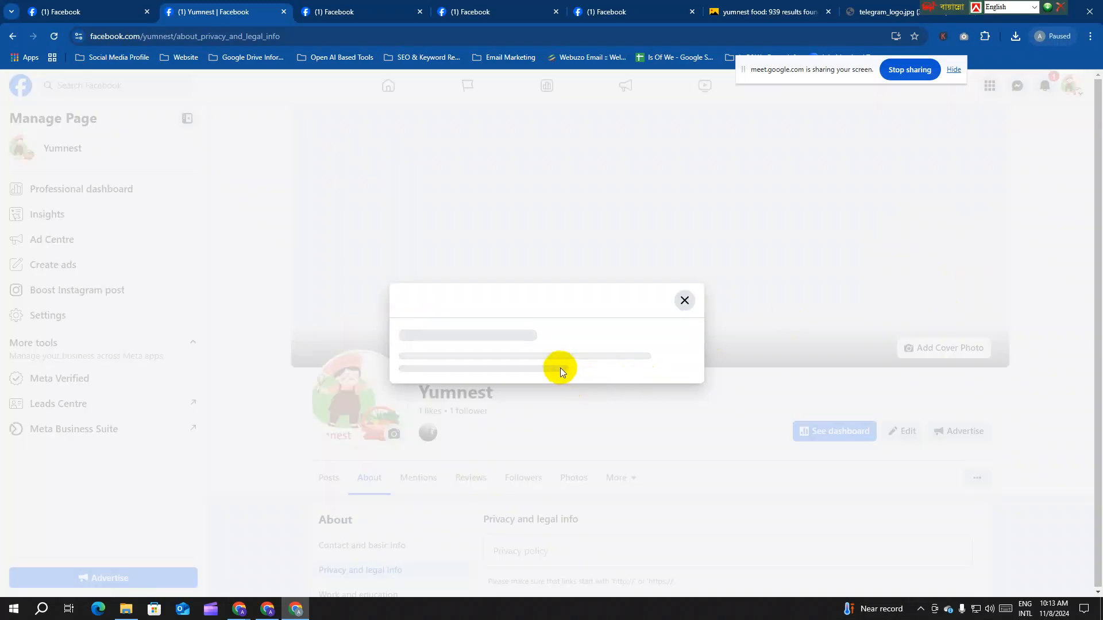
pyautogui.click(558, 431)
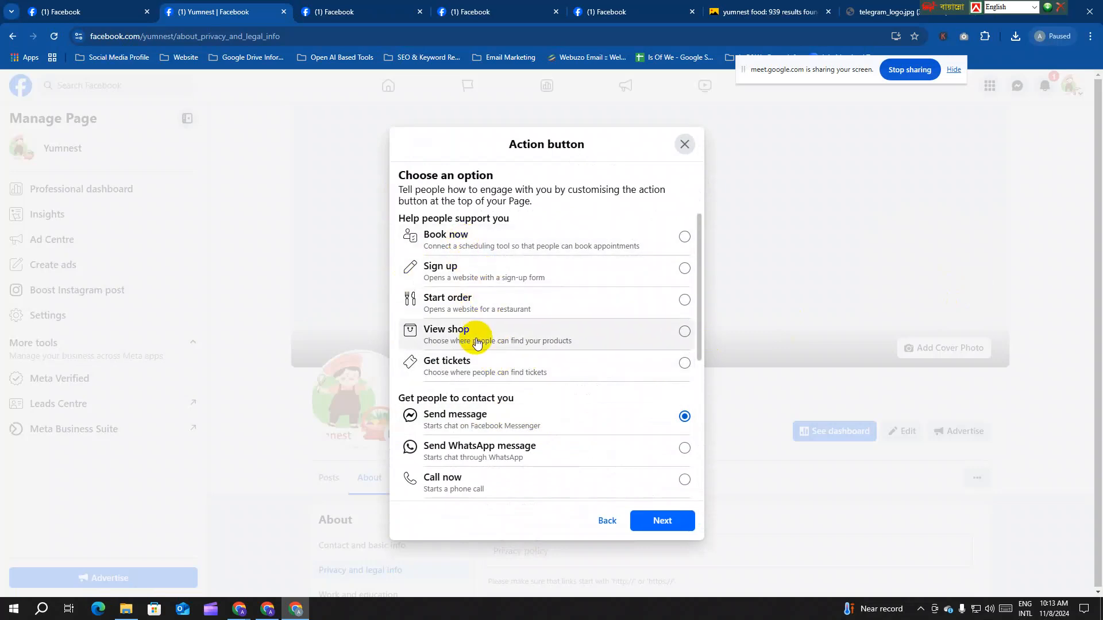
pyautogui.scroll(-1, 475, 339)
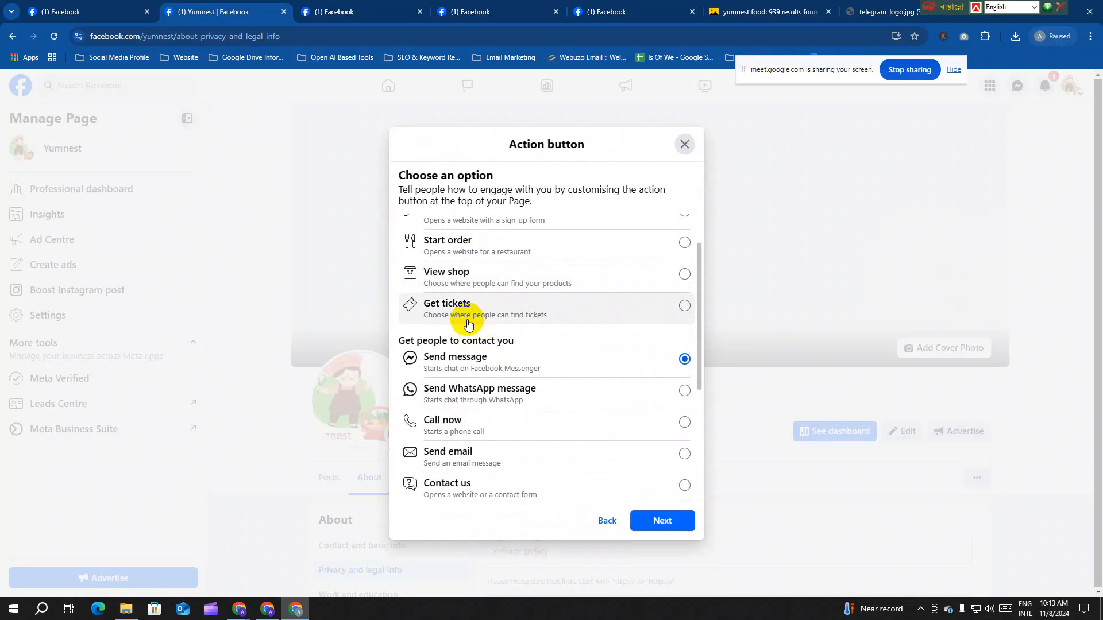
pyautogui.scroll(-1, 468, 324)
pyautogui.scroll(-1, 475, 345)
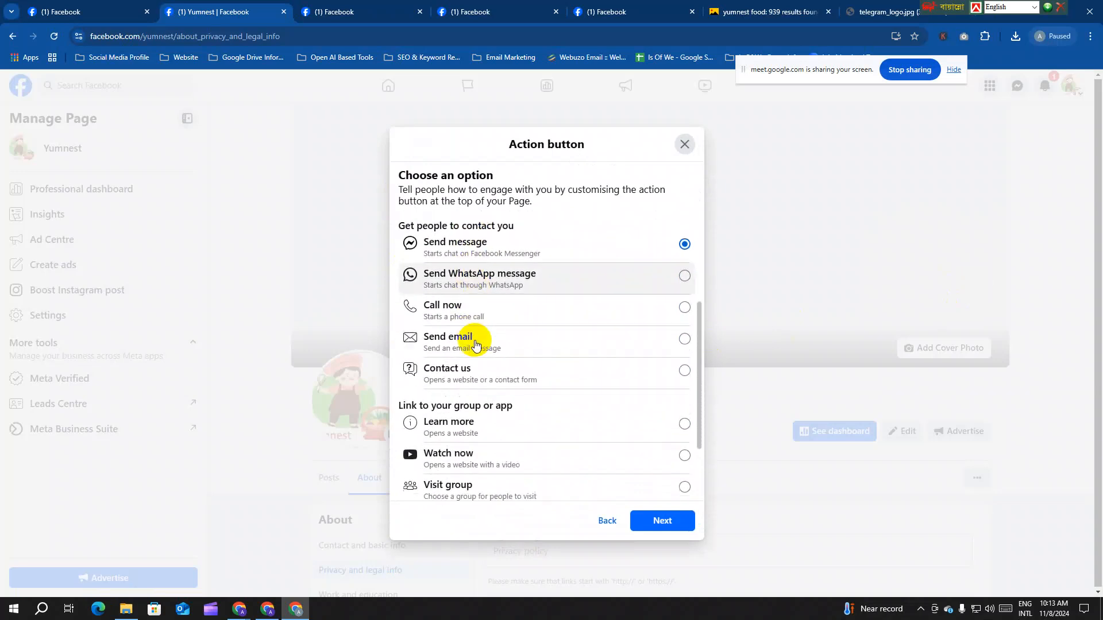
pyautogui.scroll(-1, 489, 321)
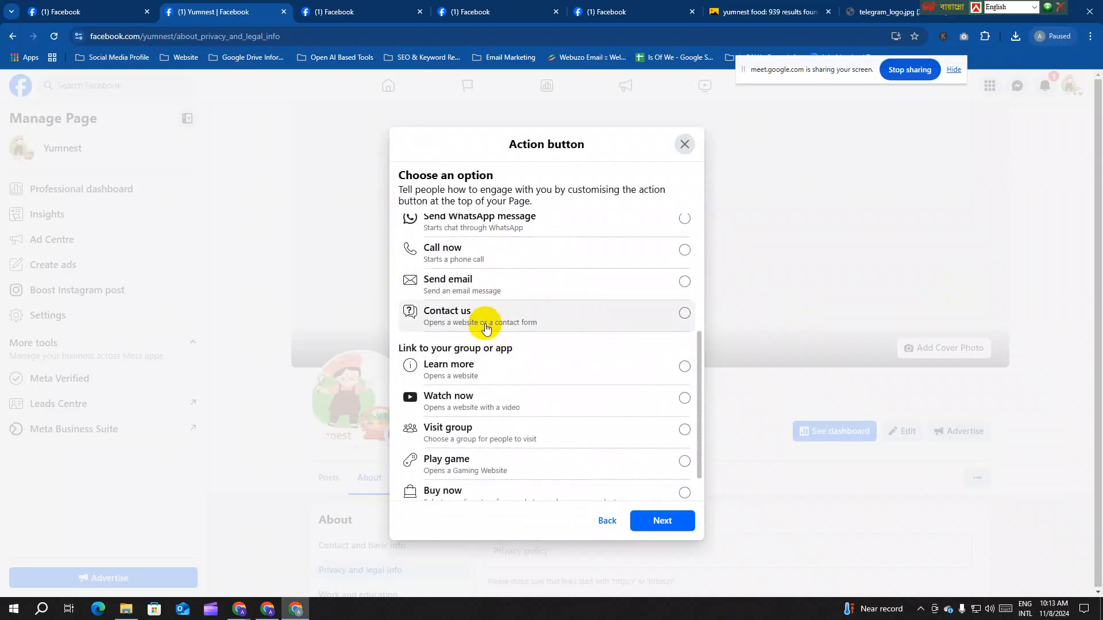
pyautogui.scroll(-1, 488, 323)
pyautogui.scroll(4, 511, 426)
pyautogui.scroll(-2, 515, 433)
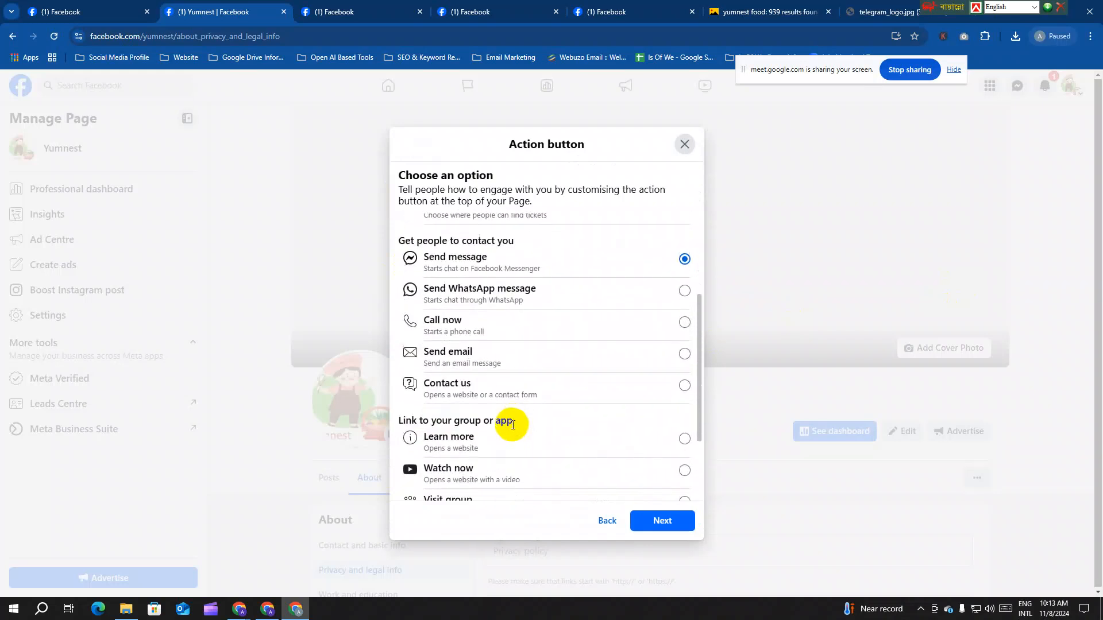
# Step: Try the Call now button setup, check the country code list, then go back
pyautogui.click(487, 326)
pyautogui.click(660, 517)
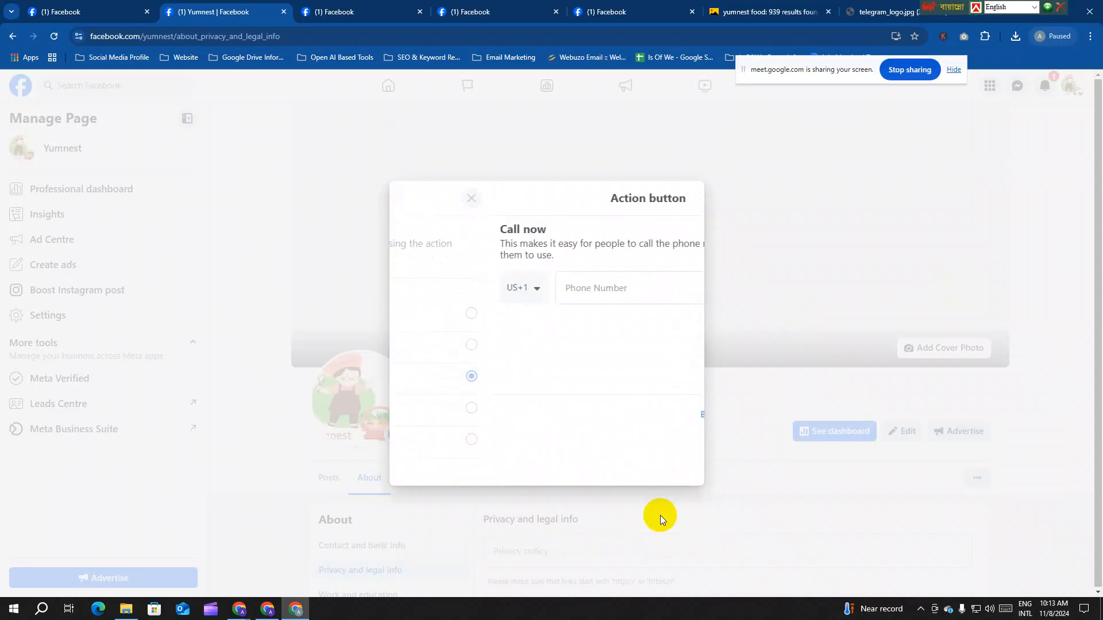
pyautogui.click(442, 317)
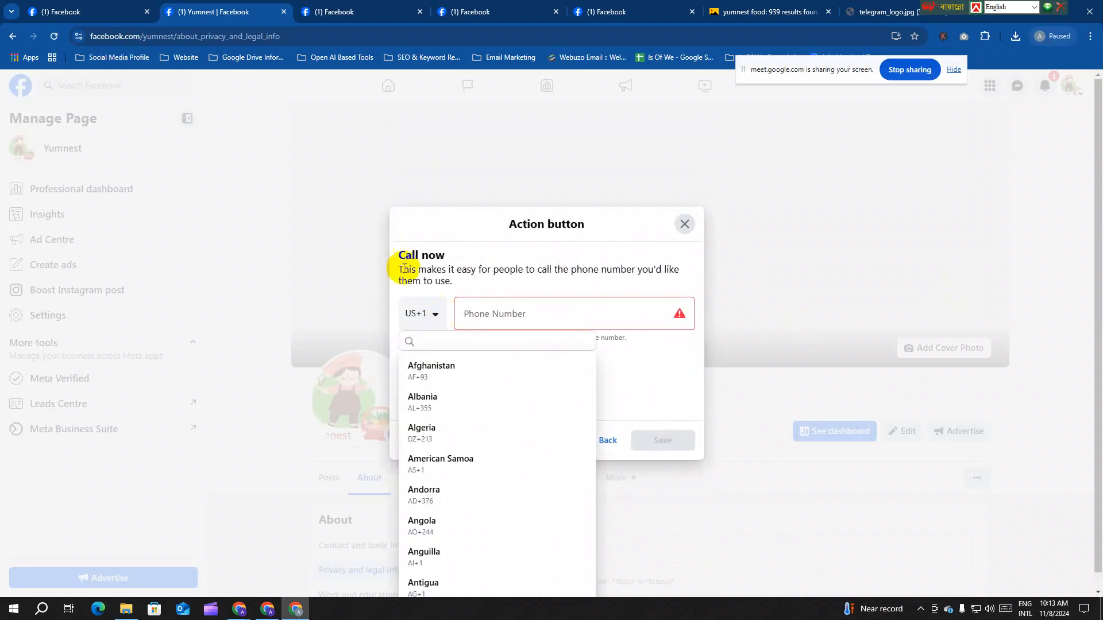
pyautogui.click(678, 383)
pyautogui.click(610, 440)
# Step: Try Buy now through its store setup, close unsaved, and reopen the Page options
pyautogui.scroll(-3, 553, 397)
pyautogui.click(550, 405)
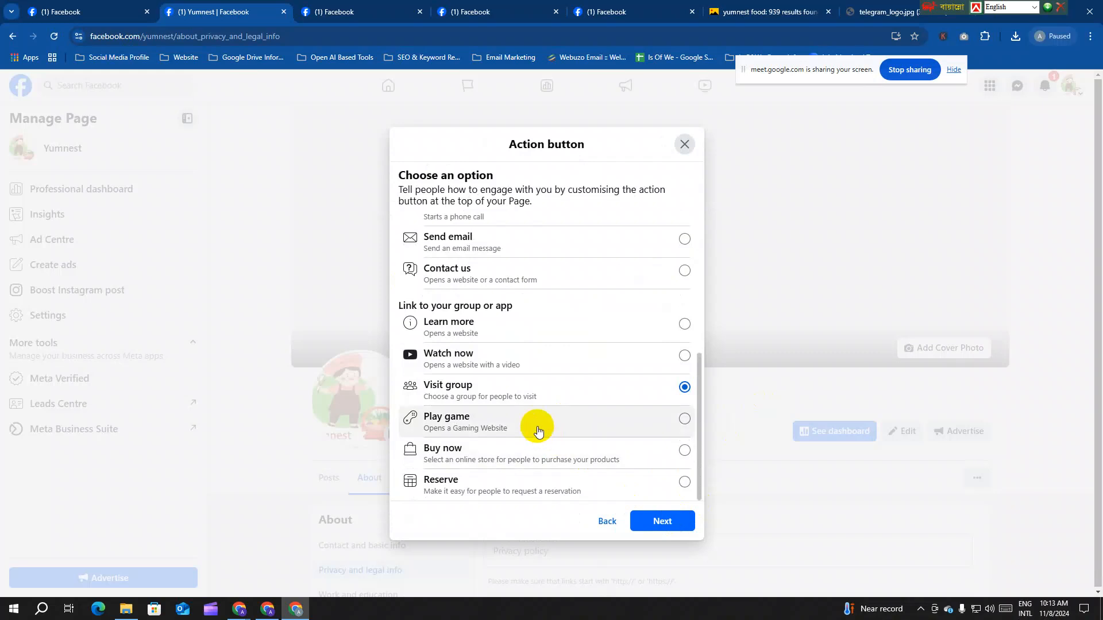
pyautogui.click(541, 452)
pyautogui.click(667, 521)
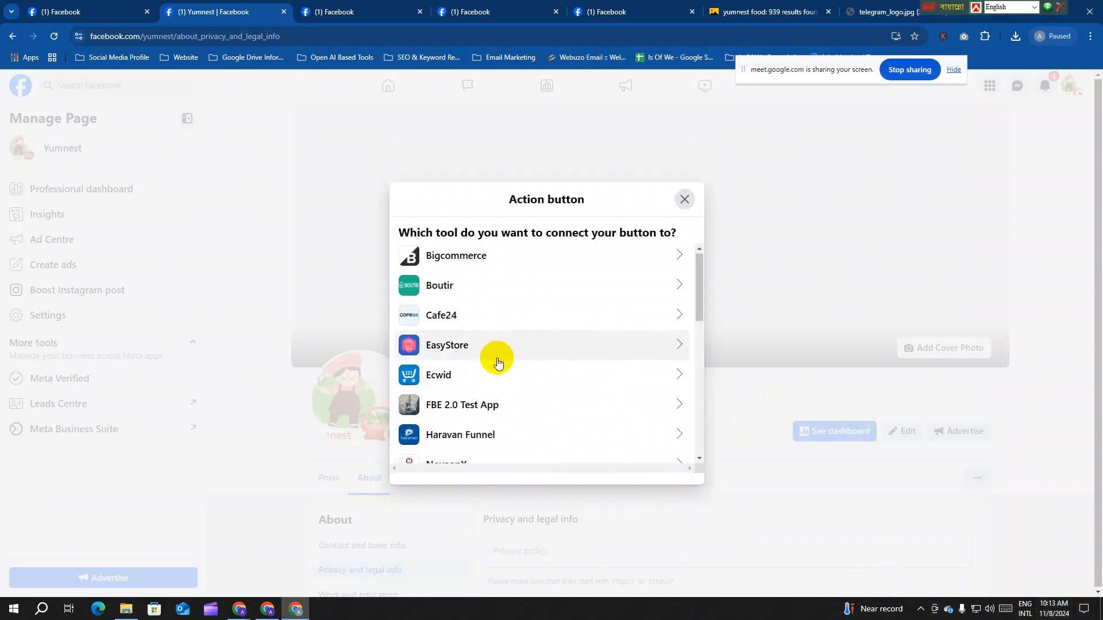
pyautogui.scroll(-7, 504, 374)
pyautogui.scroll(6, 512, 382)
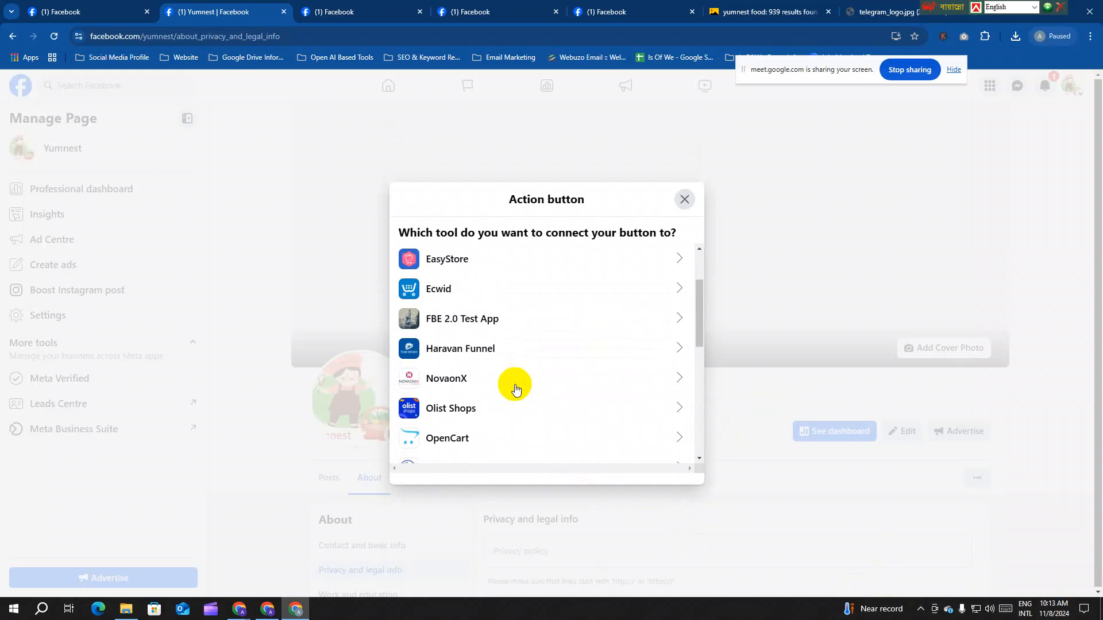
pyautogui.scroll(3, 568, 310)
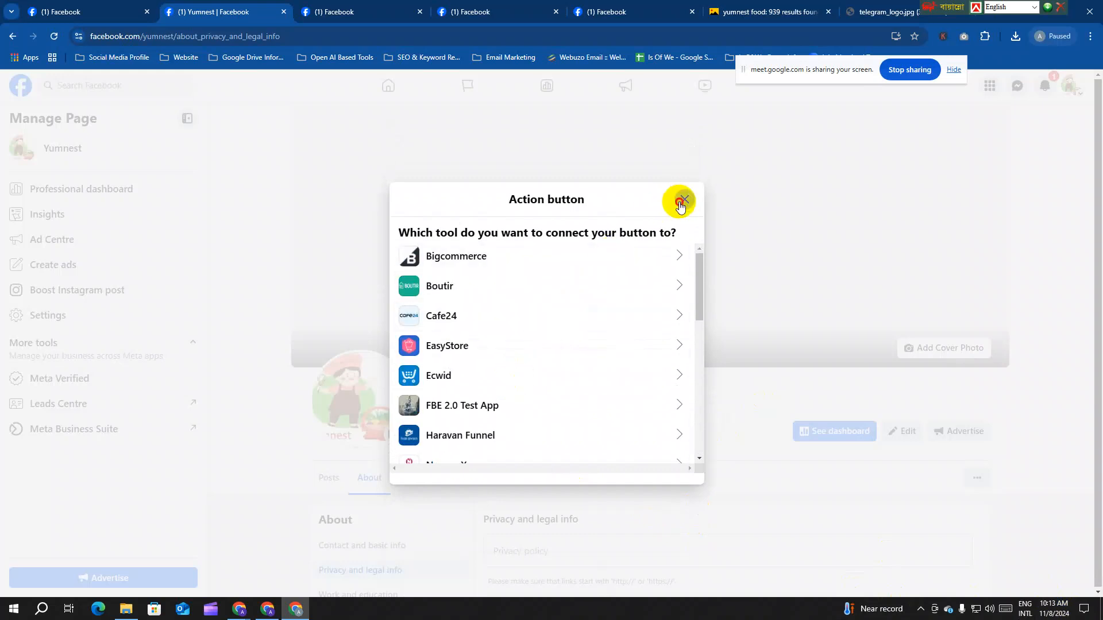
pyautogui.click(680, 205)
pyautogui.click(977, 477)
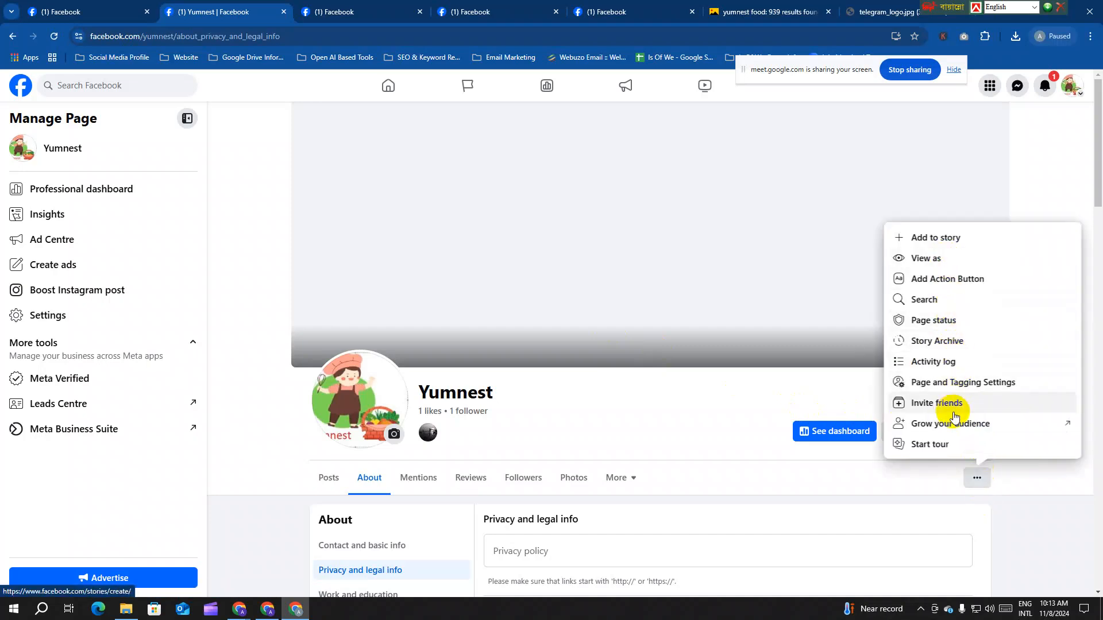
# Step: Choose Send email as Yumnest's action button and reach its email address field
pyautogui.click(948, 283)
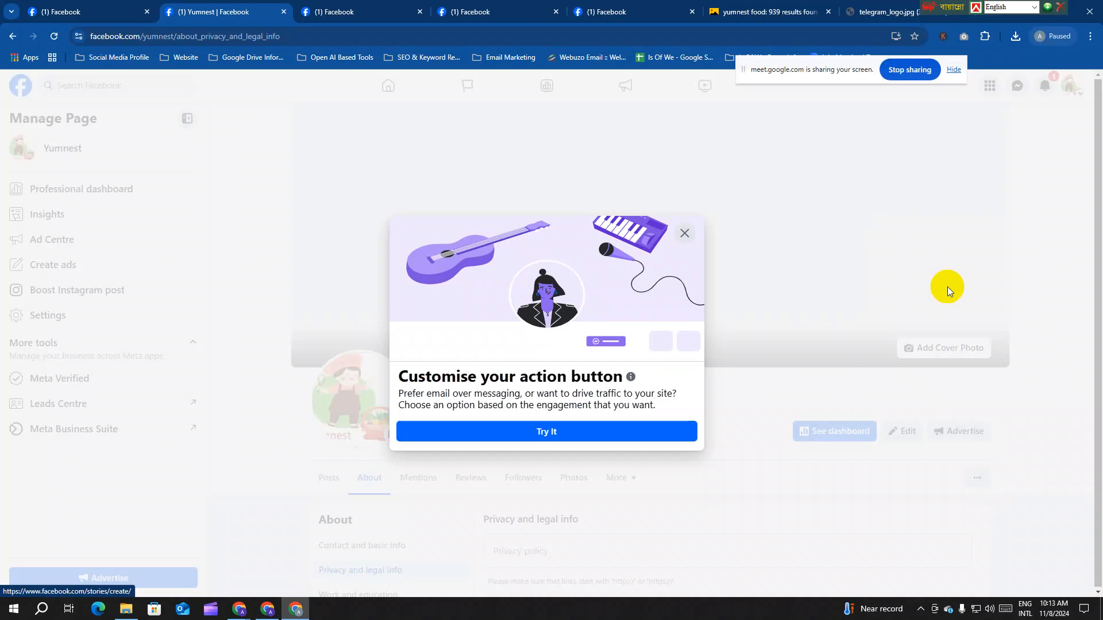
pyautogui.click(586, 430)
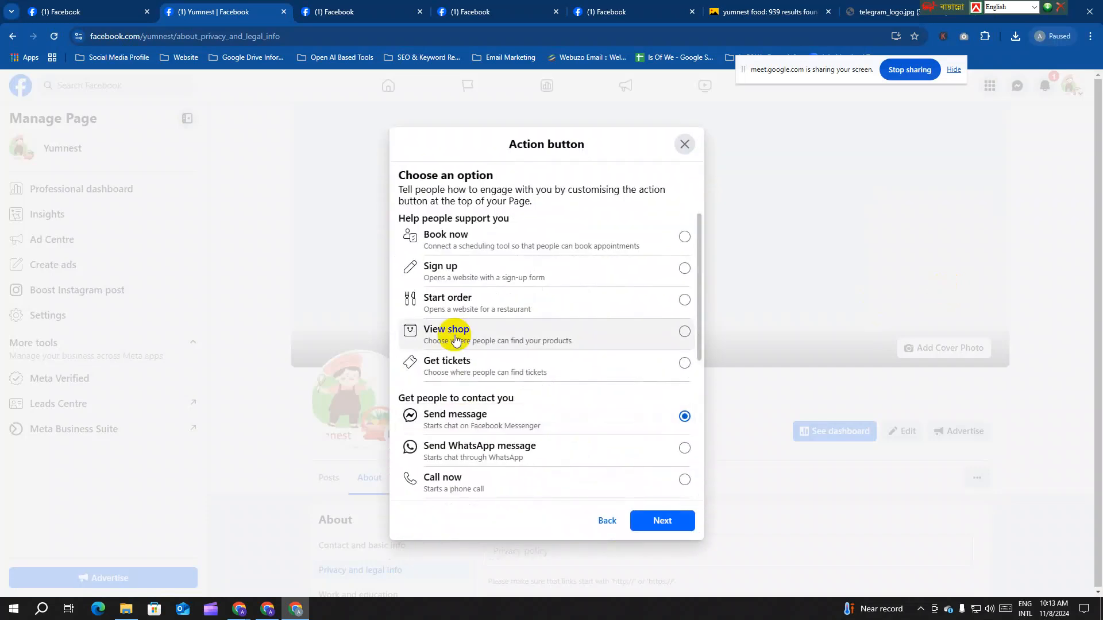
pyautogui.scroll(-2, 479, 333)
pyautogui.scroll(-2, 481, 369)
pyautogui.click(481, 293)
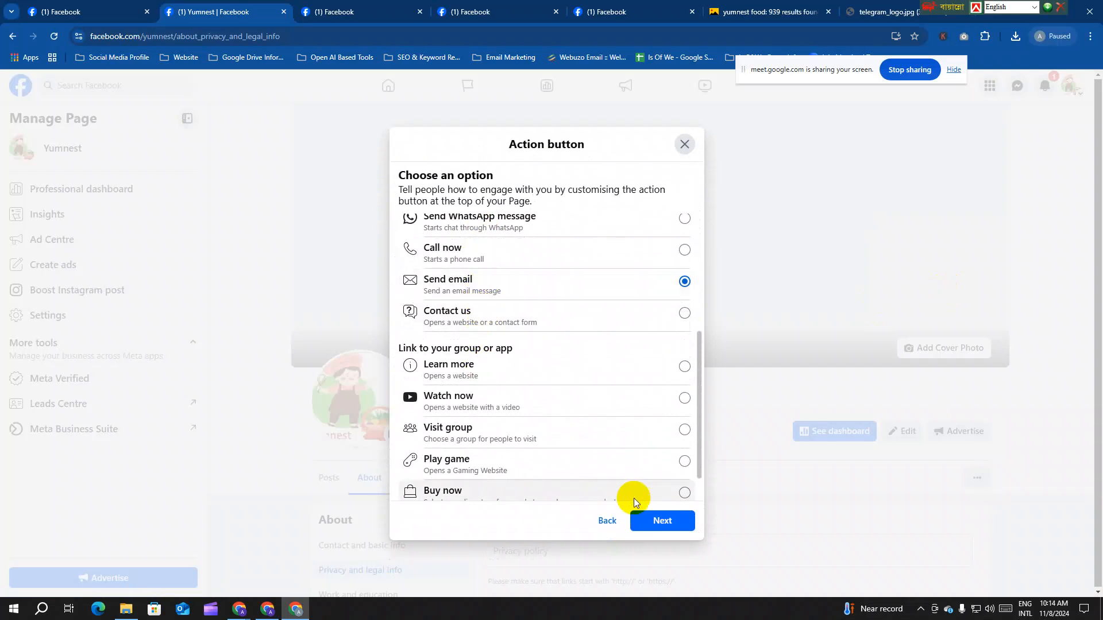
pyautogui.click(660, 520)
pyautogui.click(451, 310)
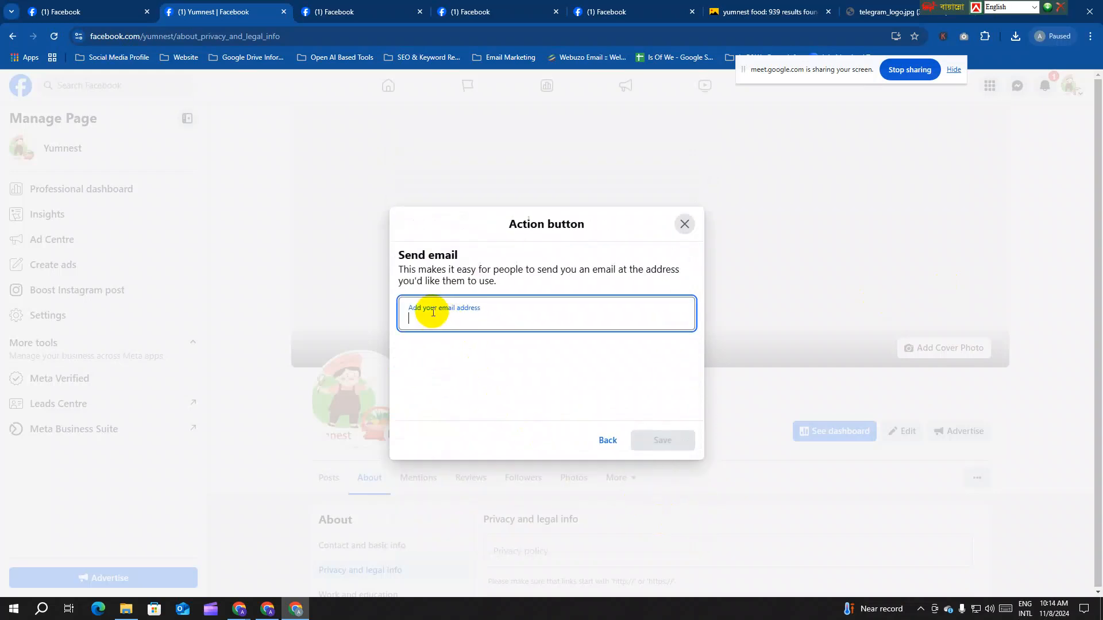
# Step: Copy the Page's contact e-mail from Intro, paste it into the action and save
pyautogui.click(324, 13)
pyautogui.scroll(-9, 526, 458)
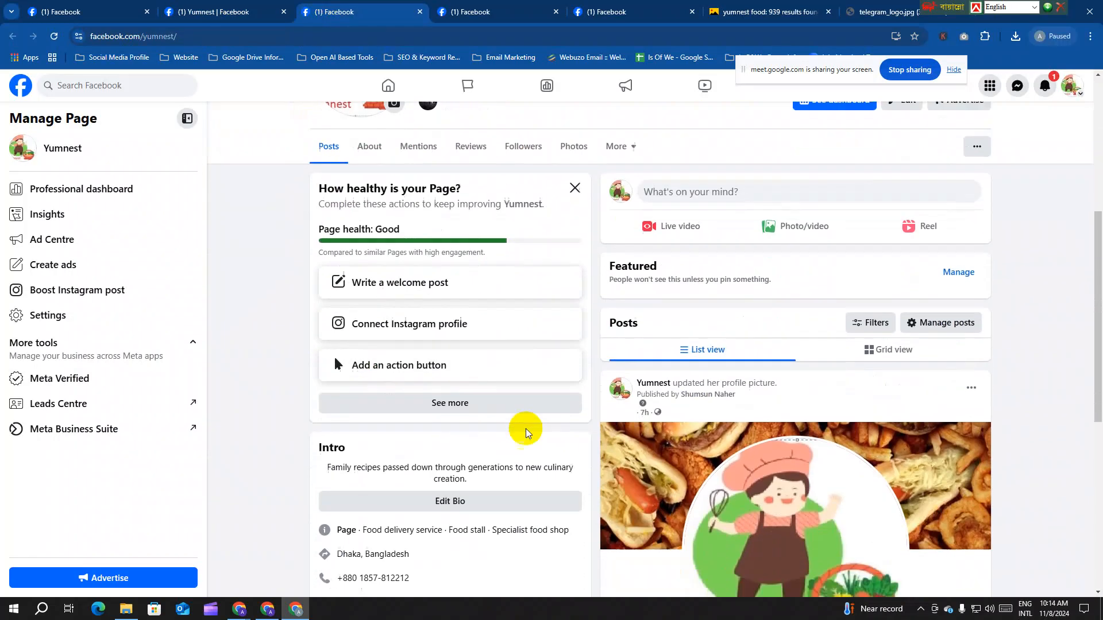
pyautogui.moveTo(452, 426); pyautogui.dragTo(339, 419)
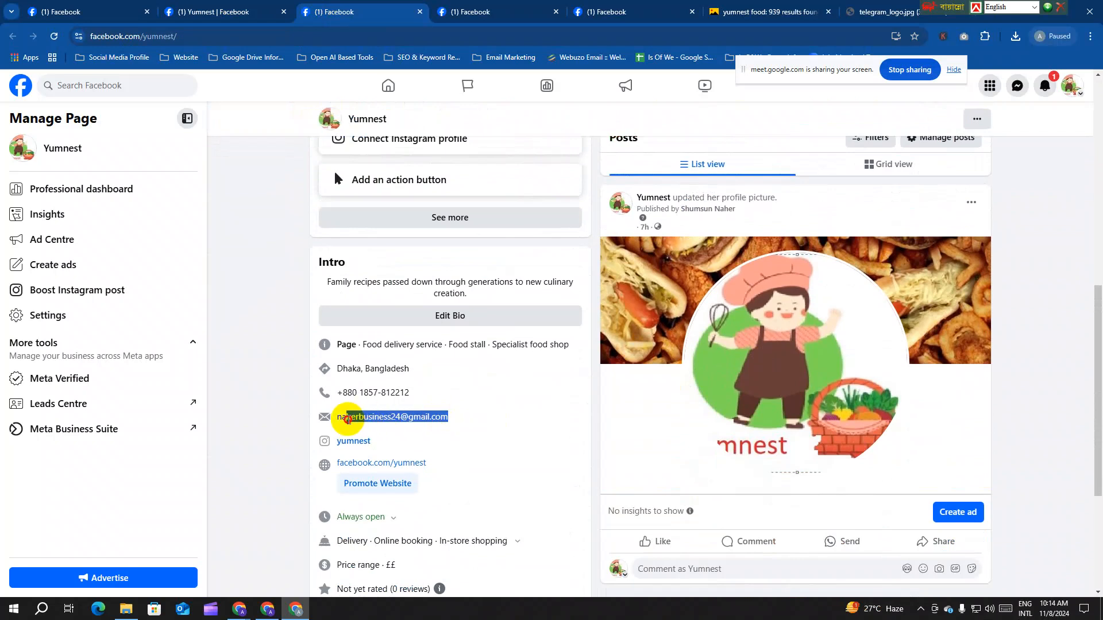
pyautogui.tripleClick(337, 421)
pyautogui.hotkey('ctrl', 'c')
pyautogui.click(241, 11)
pyautogui.hotkey('ctrl', 'v')
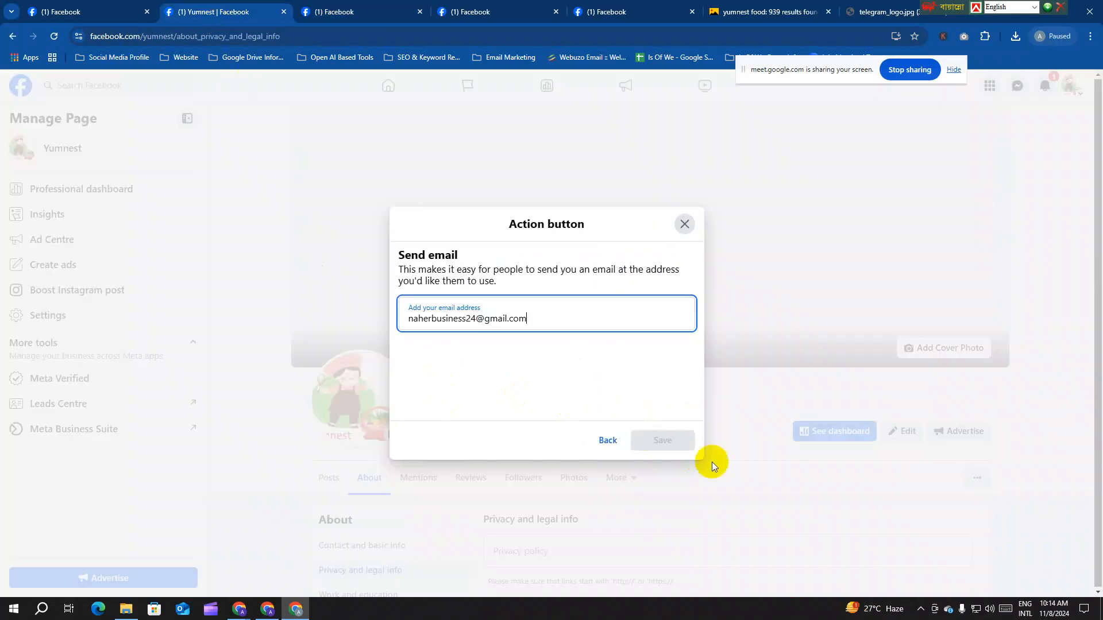
pyautogui.click(662, 440)
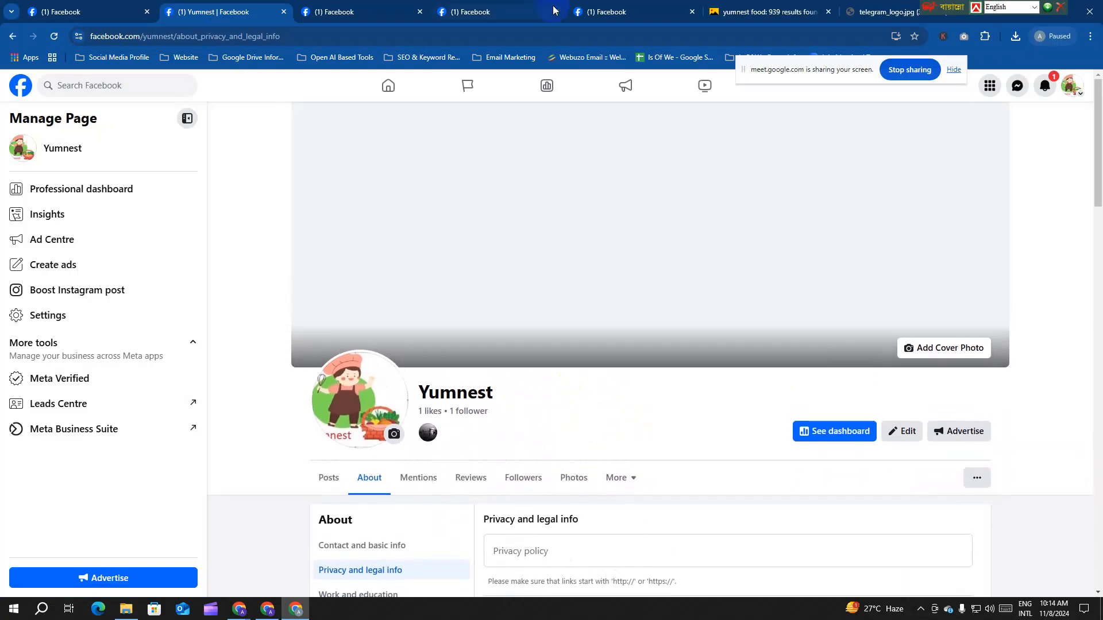
pyautogui.click(618, 10)
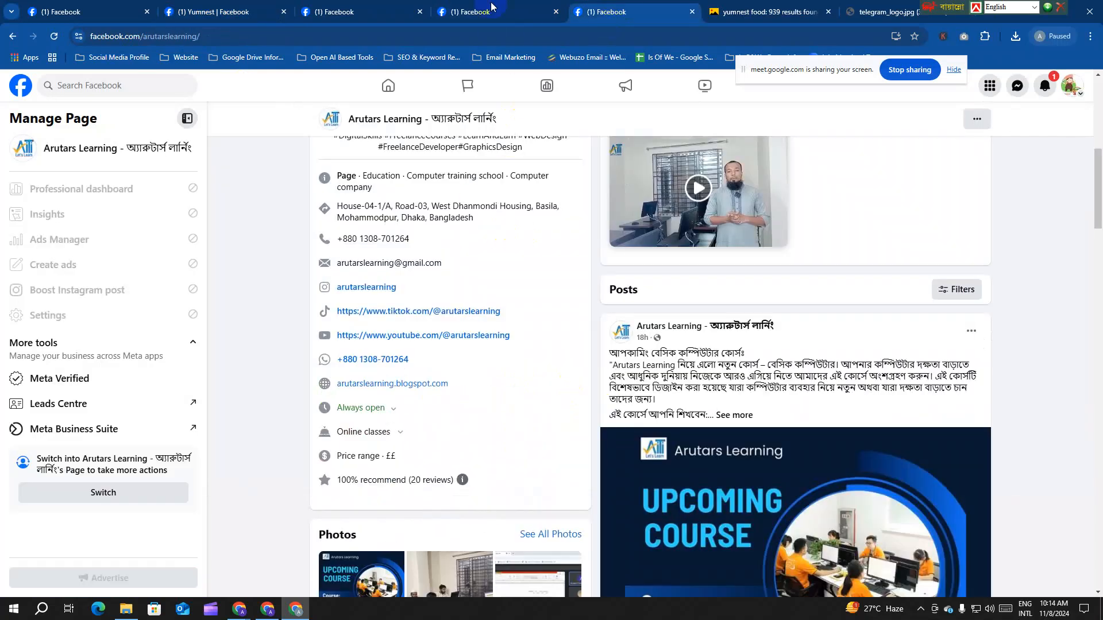
# Step: Reload Yumnest's visitor view to show the Send Email button beside Message and Like
pyautogui.click(491, 7)
pyautogui.click(53, 36)
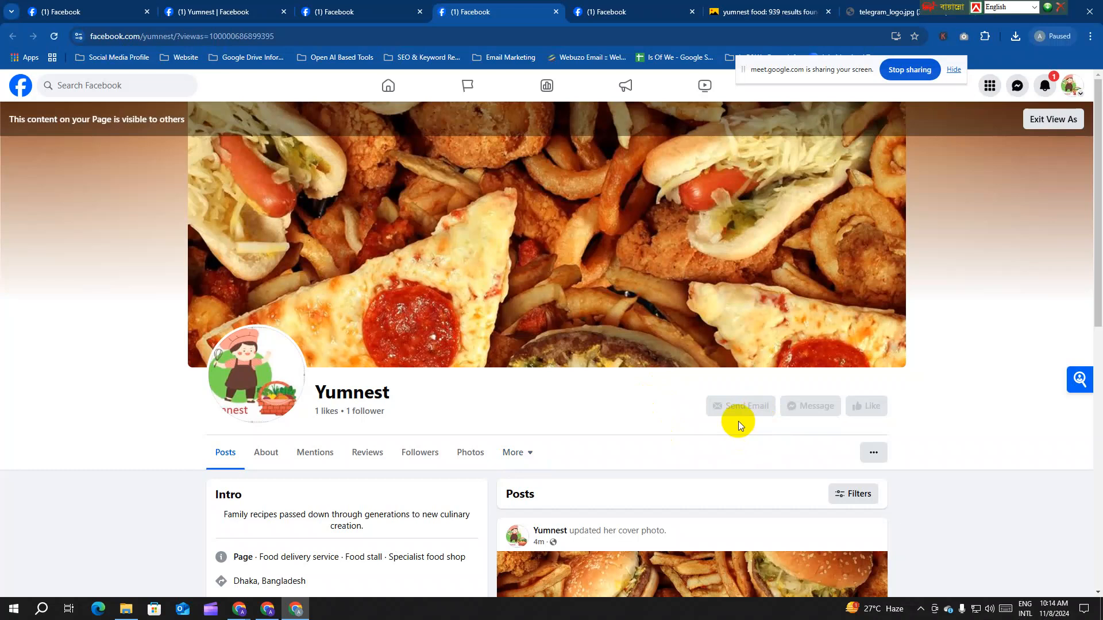
pyautogui.scroll(-3, 741, 424)
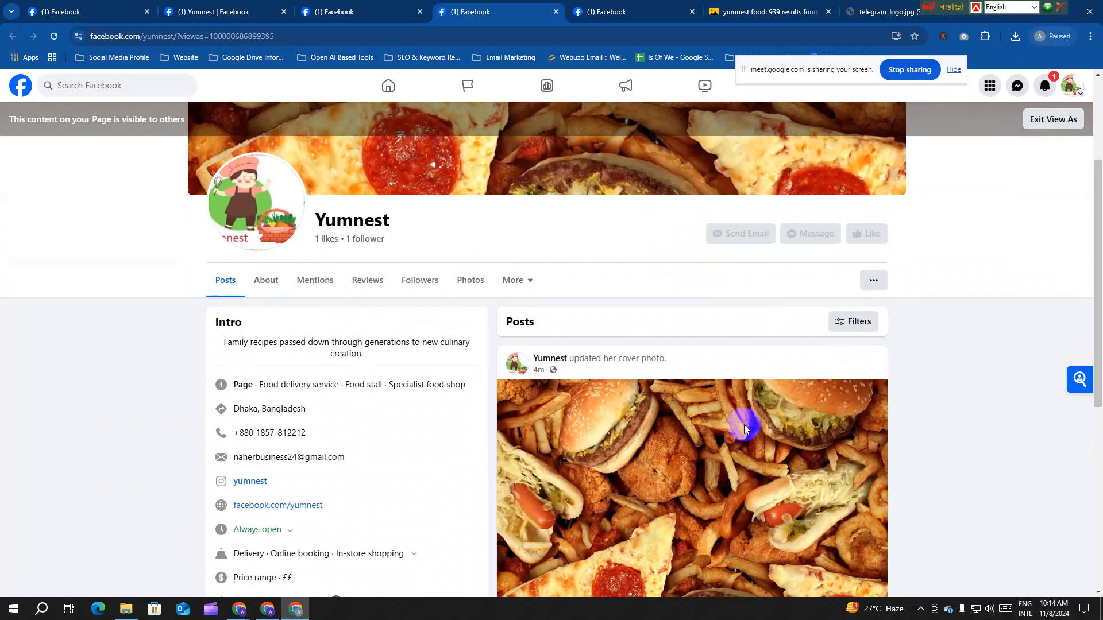
pyautogui.scroll(3, 741, 423)
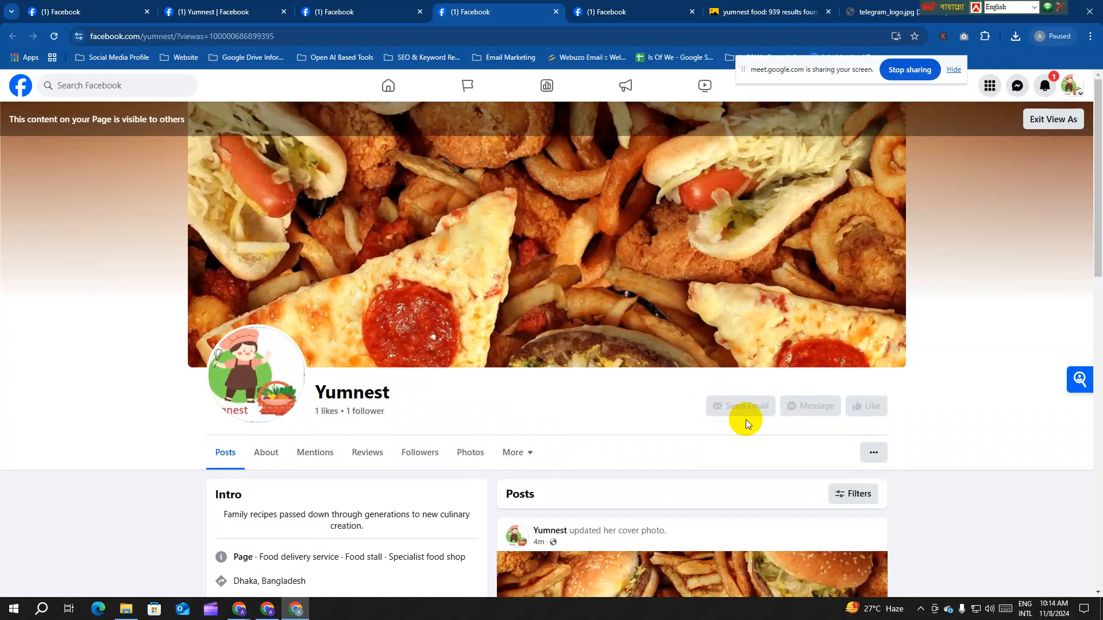
# Step: Return to the Yumnest management tab and open Settings from the left menu
pyautogui.click(373, 11)
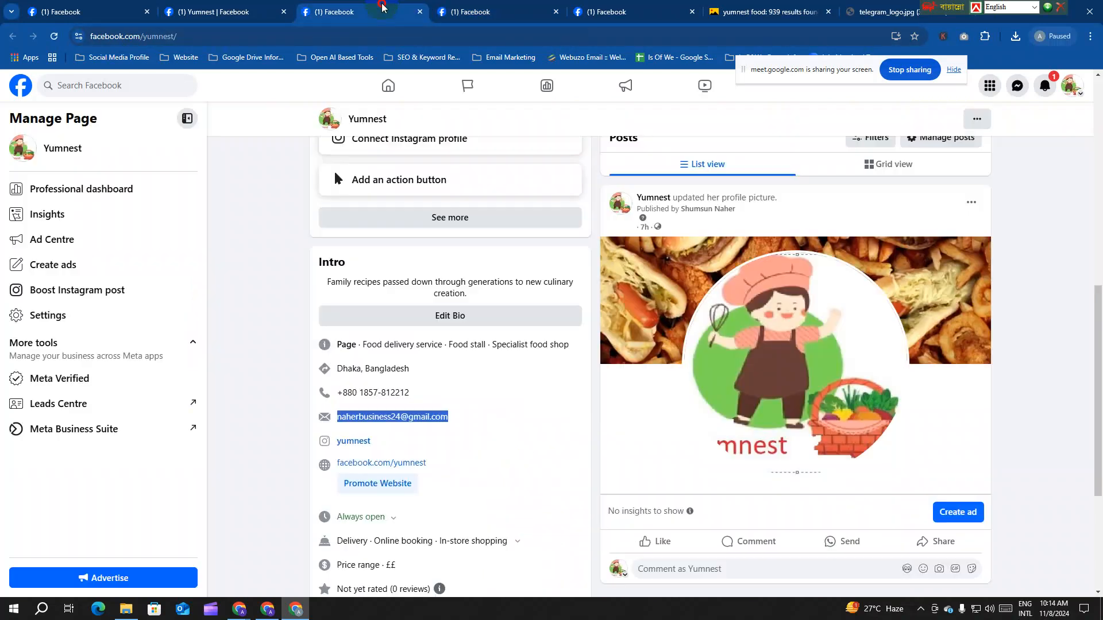
pyautogui.scroll(5, 663, 348)
pyautogui.scroll(3, 670, 341)
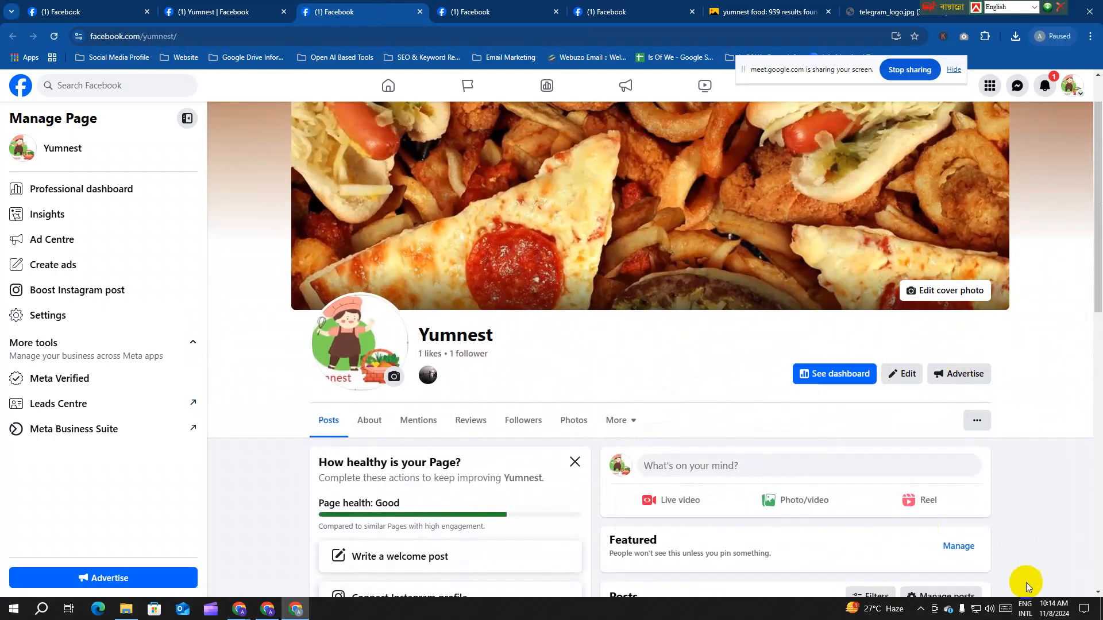
pyautogui.scroll(-2, 1065, 580)
pyautogui.click(99, 328)
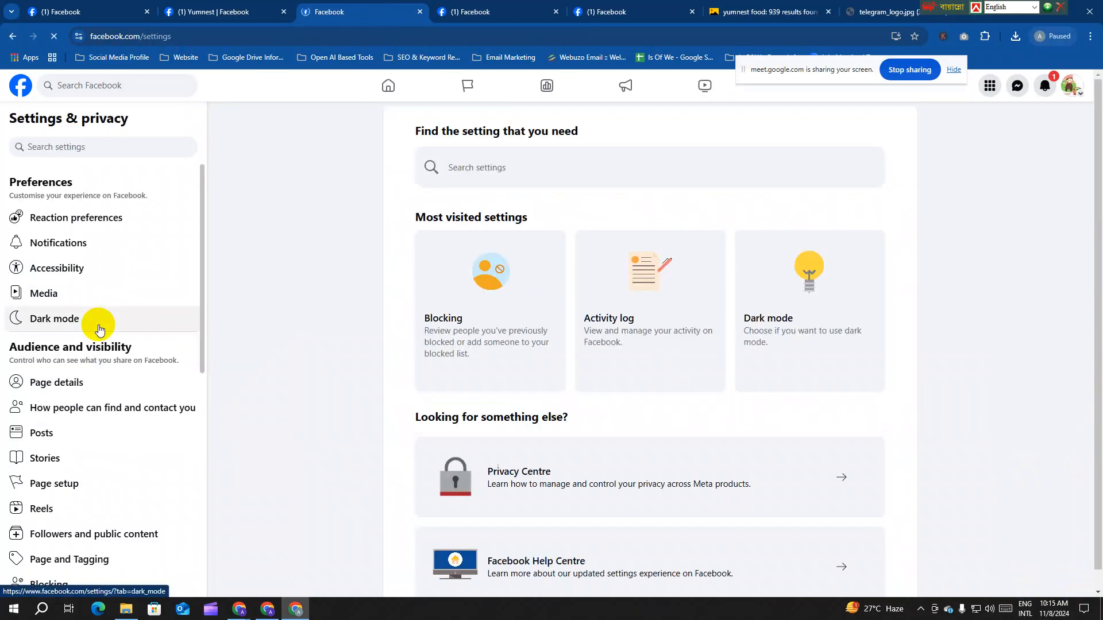
# Step: Search the settings for 'statu' and jump to the Page status setting
pyautogui.scroll(-5, 118, 328)
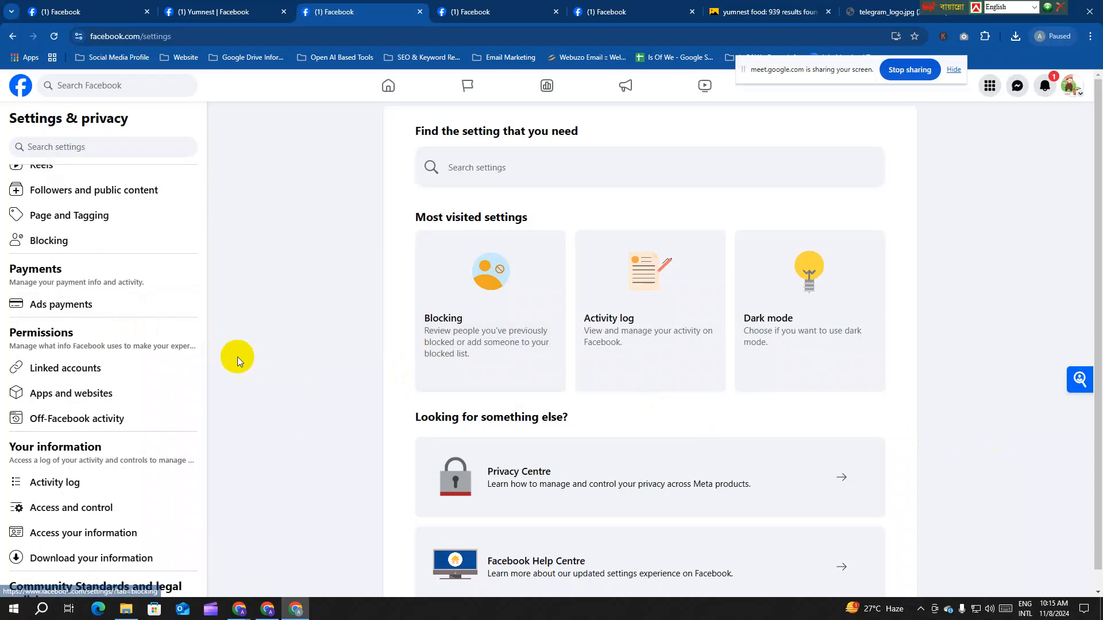
pyautogui.scroll(5, 135, 319)
pyautogui.scroll(1, 172, 351)
pyautogui.scroll(-1, 170, 348)
pyautogui.scroll(-6, 171, 352)
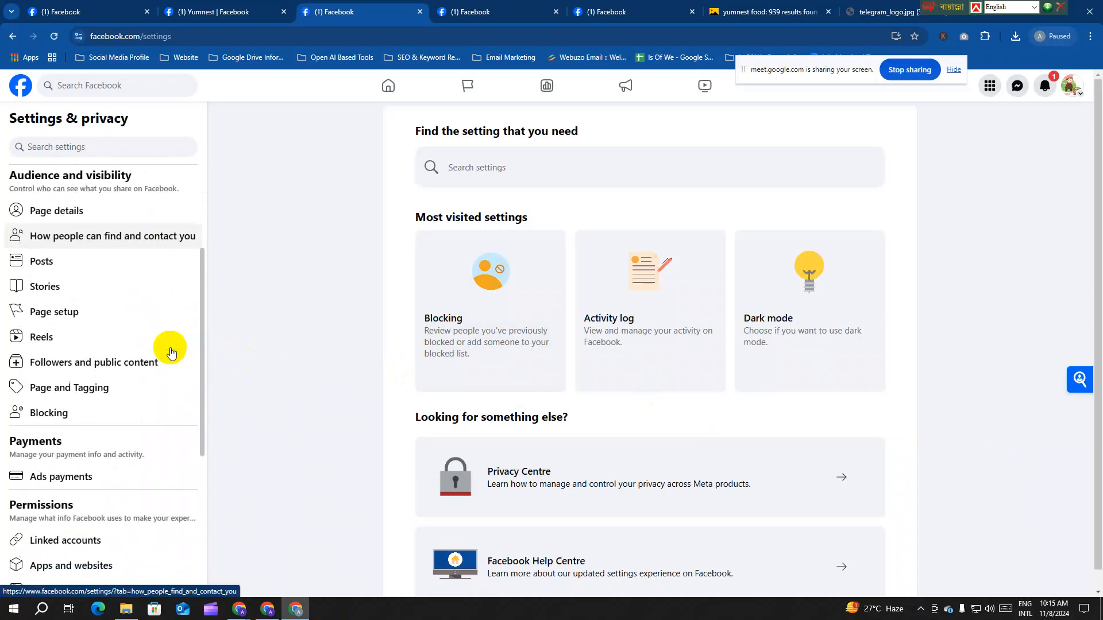
pyautogui.scroll(-1, 171, 352)
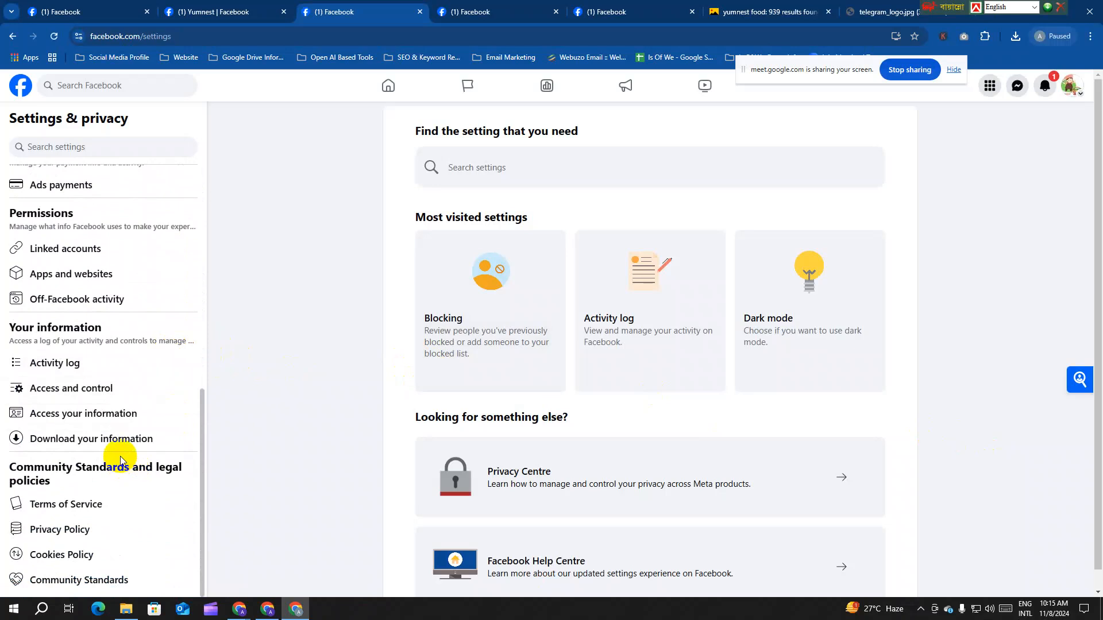
pyautogui.scroll(5, 196, 387)
pyautogui.scroll(3, 191, 384)
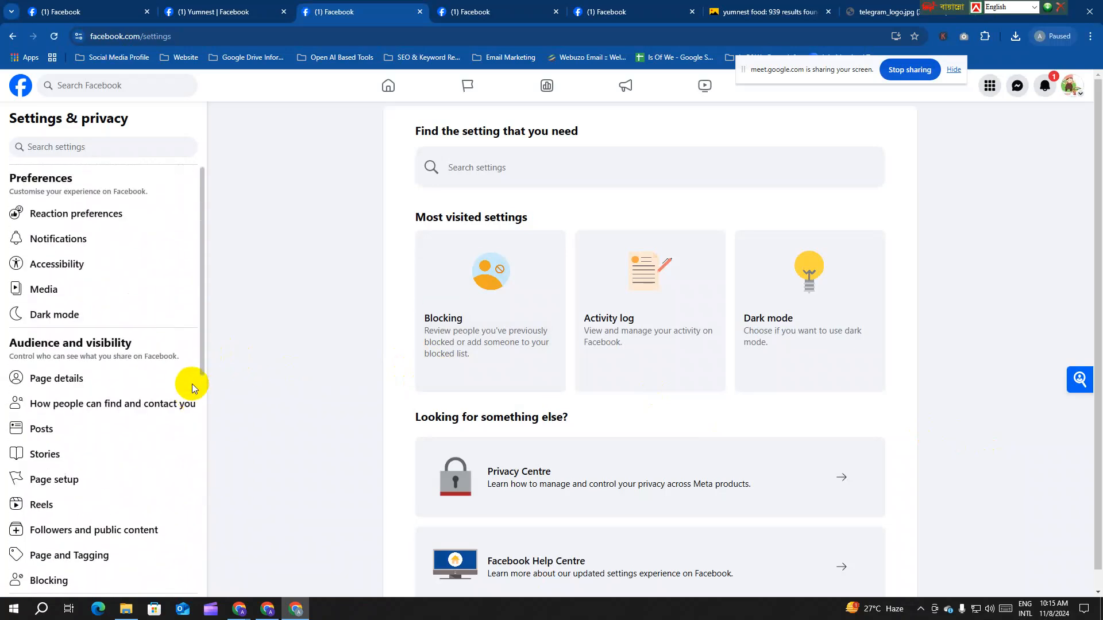
pyautogui.click(87, 150)
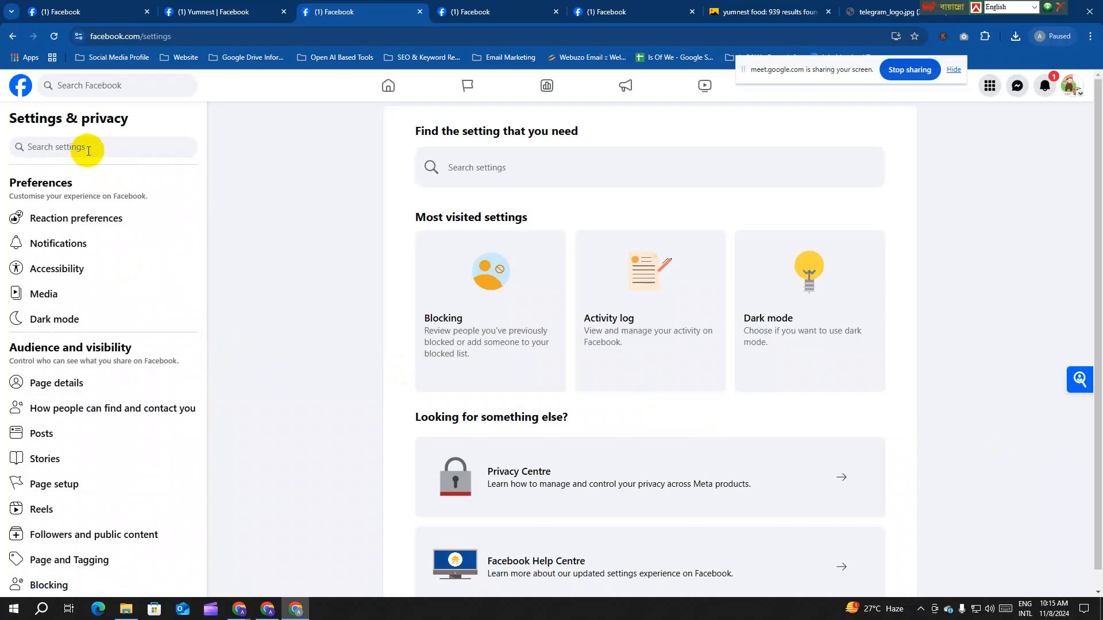
pyautogui.write('statu')
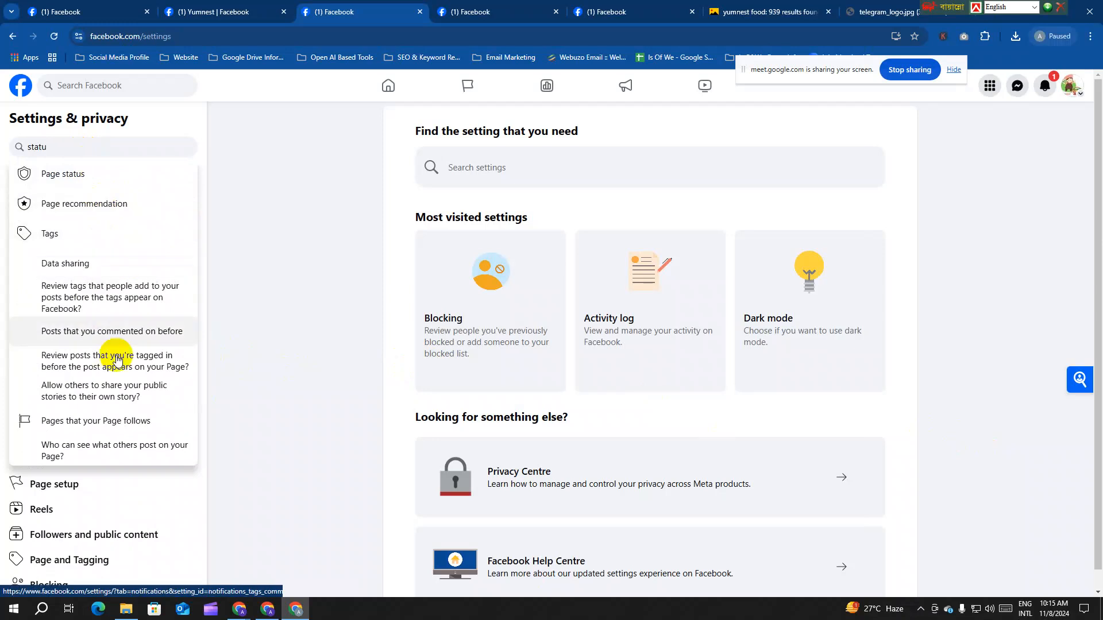
pyautogui.click(103, 183)
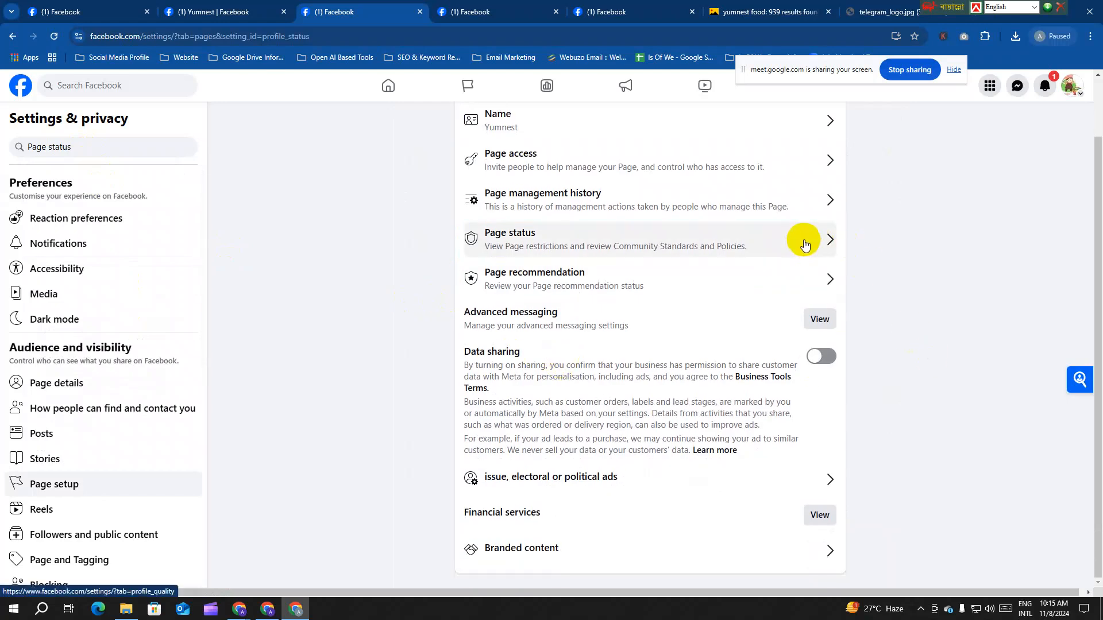
# Step: Open Page status and highlight the no-issues and no Community Standards violations messages
pyautogui.click(805, 245)
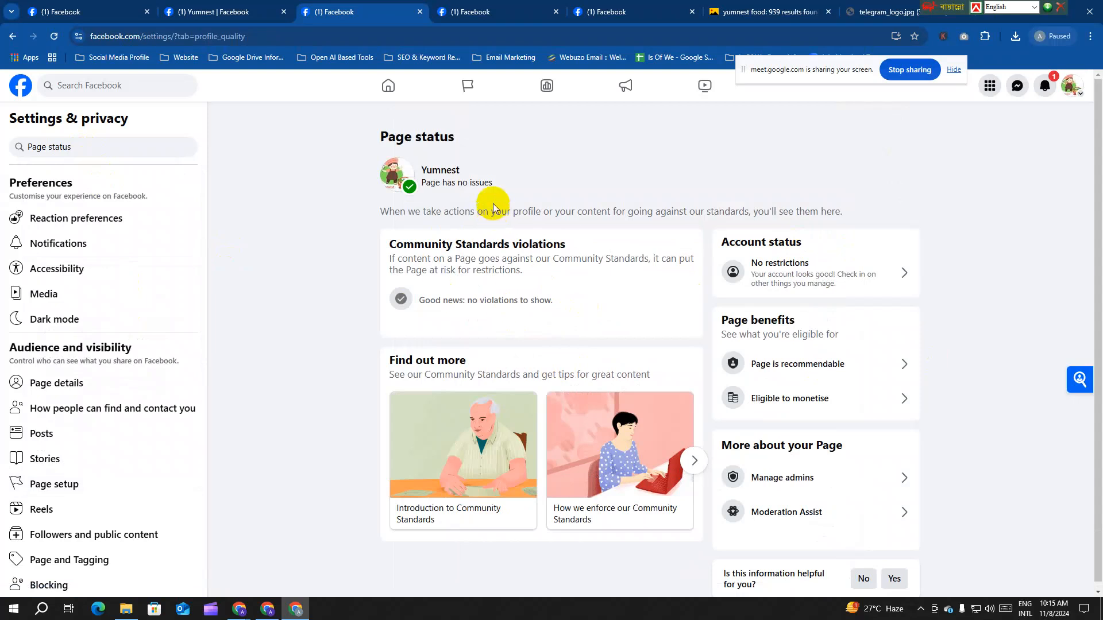
pyautogui.moveTo(417, 182); pyautogui.dragTo(514, 191)
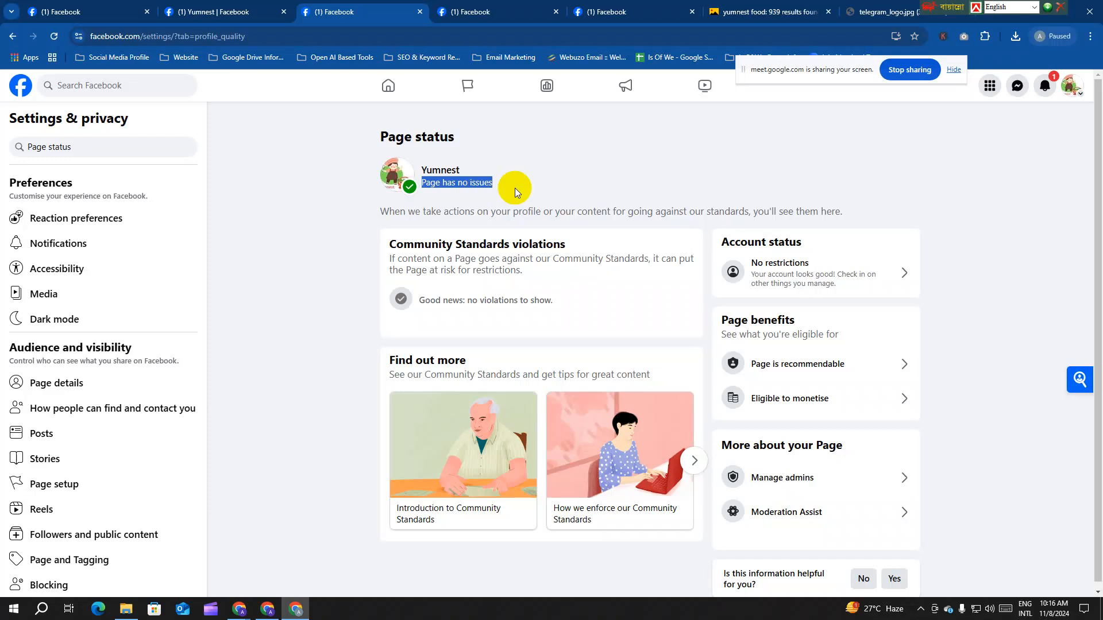
pyautogui.click(515, 188)
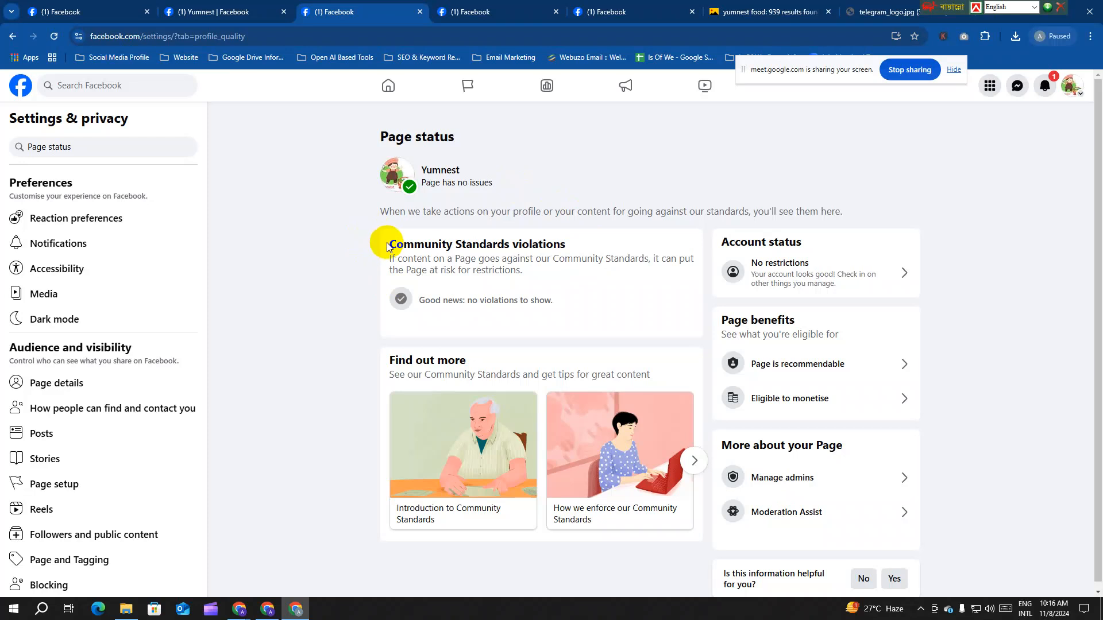
pyautogui.moveTo(387, 246); pyautogui.dragTo(581, 251)
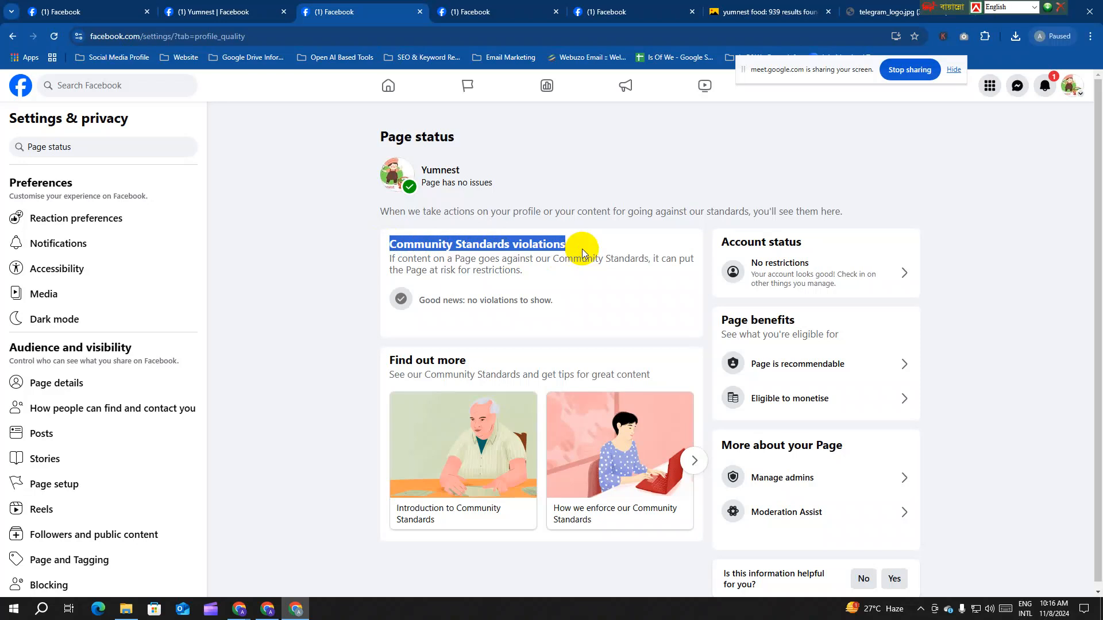
pyautogui.moveTo(422, 301)
pyautogui.mouseDown()
pyautogui.moveTo(565, 304)
pyautogui.moveTo(431, 302)
pyautogui.mouseUp()
pyautogui.click(565, 305)
# Step: Open the Page is recommendable details, then return to the main Yumnest tab
pyautogui.scroll(-1, 862, 351)
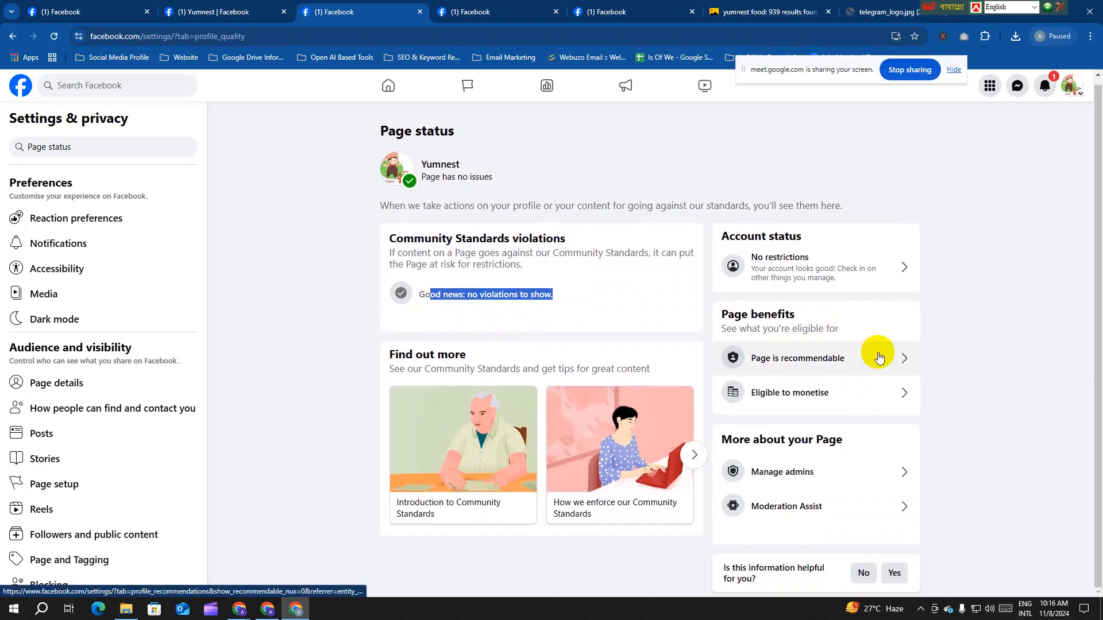
pyautogui.click(882, 359)
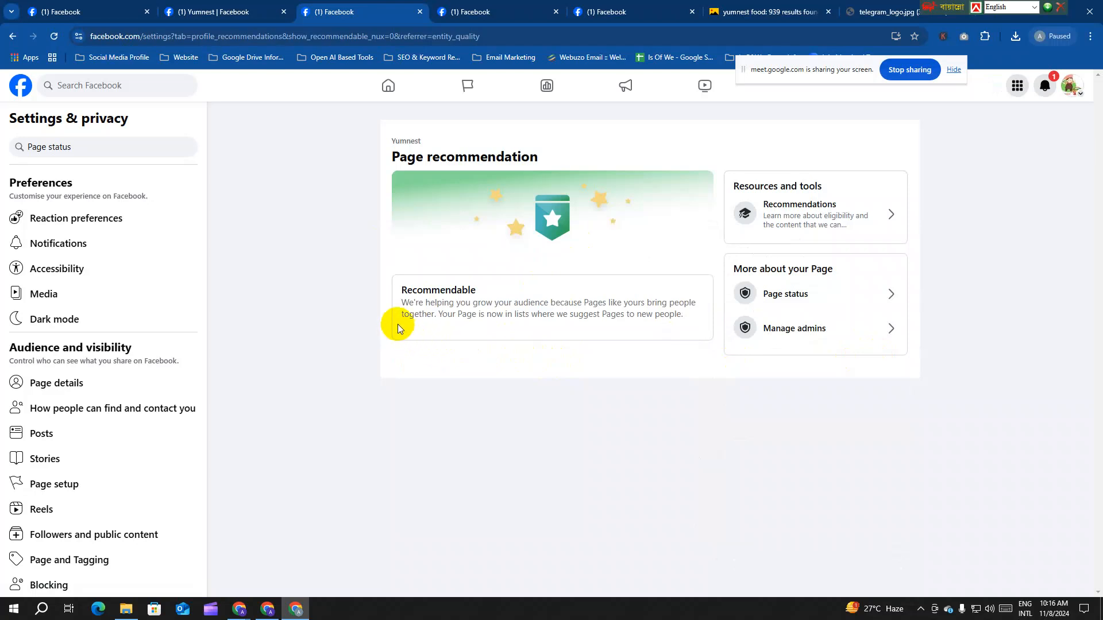
pyautogui.click(58, 12)
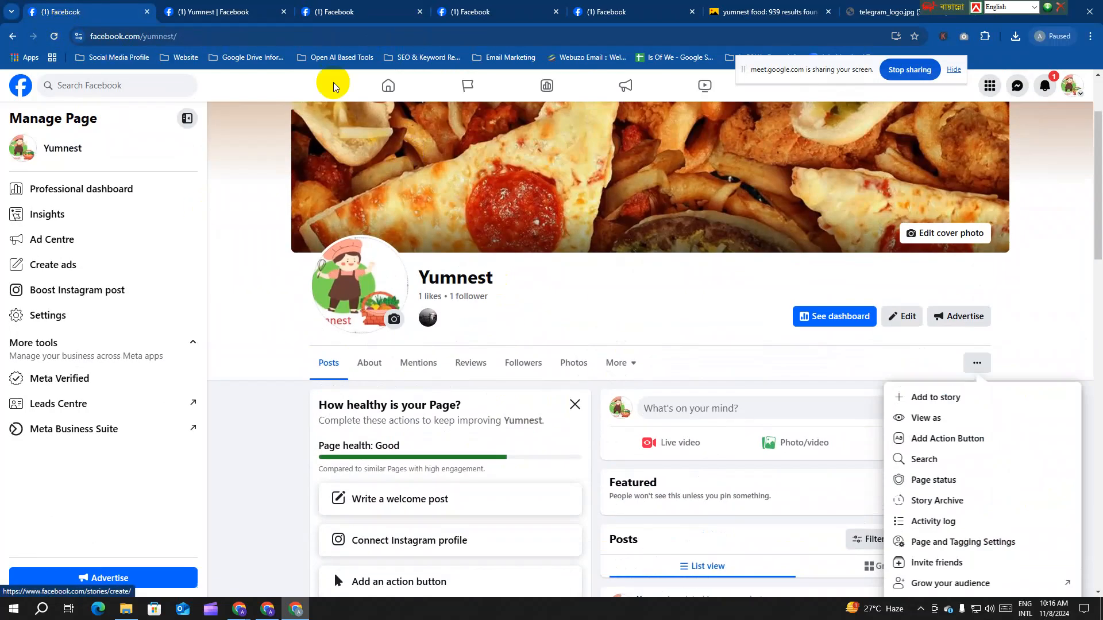
# Step: Glance at the privacy and legal info tab, then return to the Page recommendation view
pyautogui.click(213, 11)
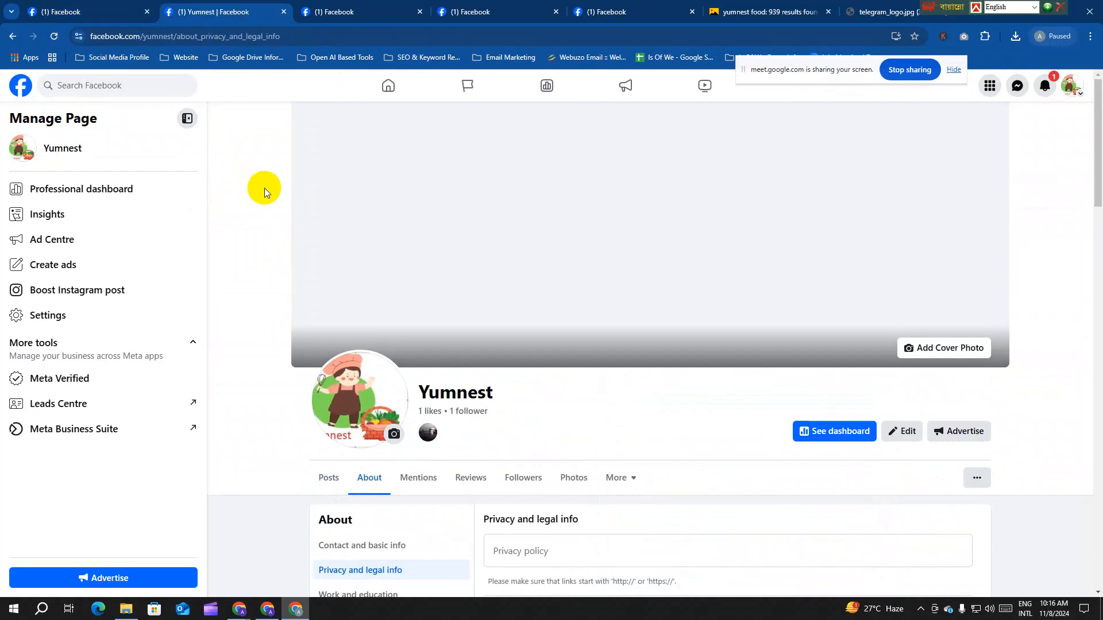
pyautogui.click(394, 11)
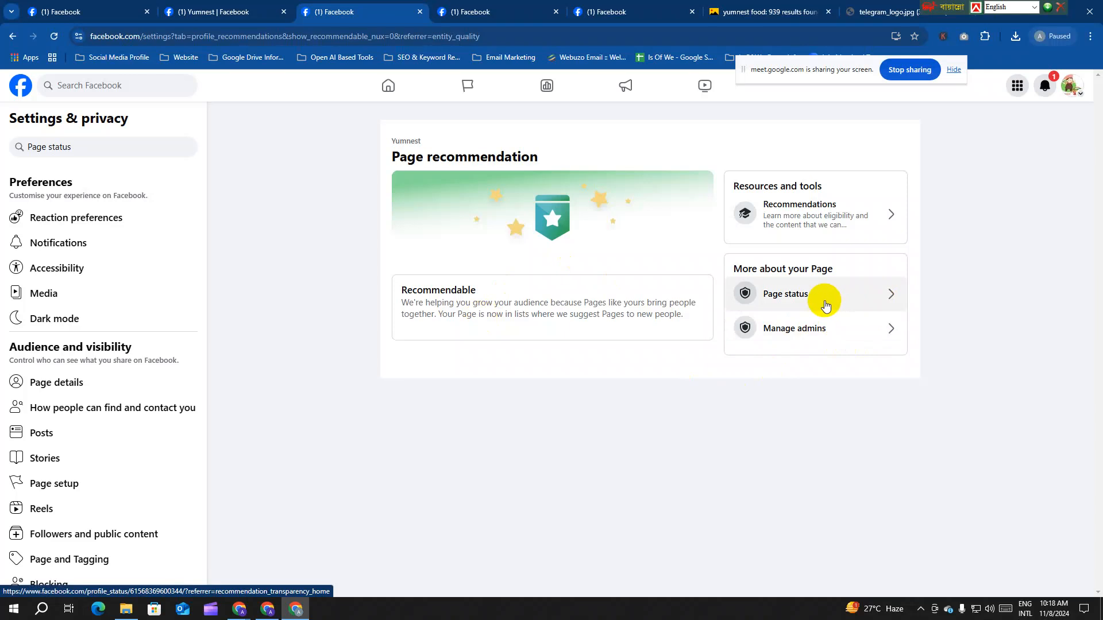
# Step: In Page status, check who manages Yumnest and the account's restriction status
pyautogui.click(844, 299)
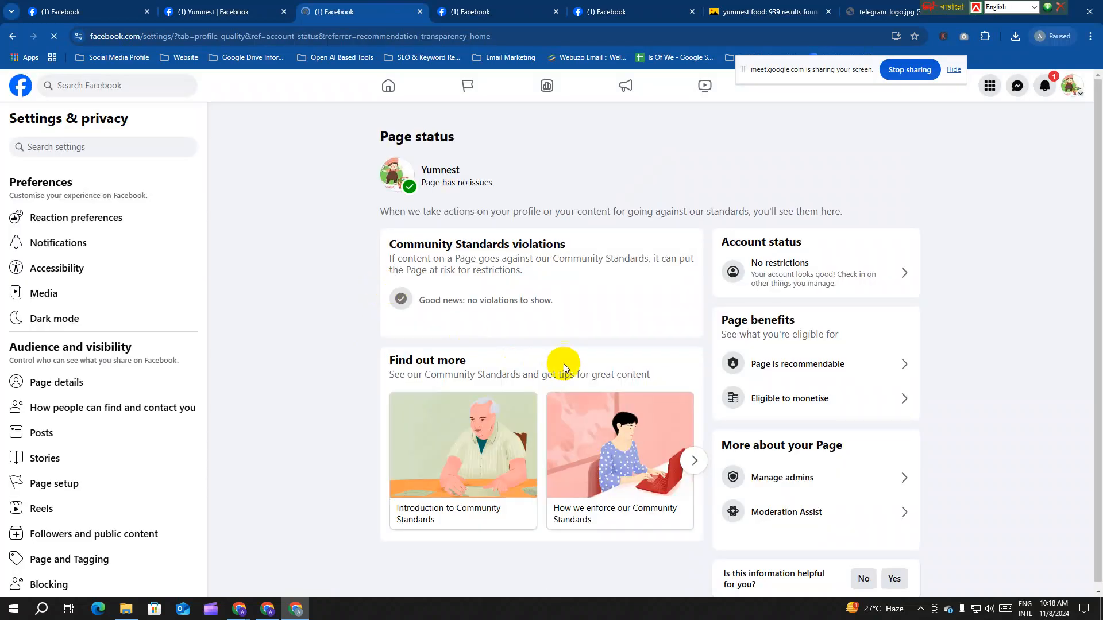
pyautogui.scroll(-1, 566, 340)
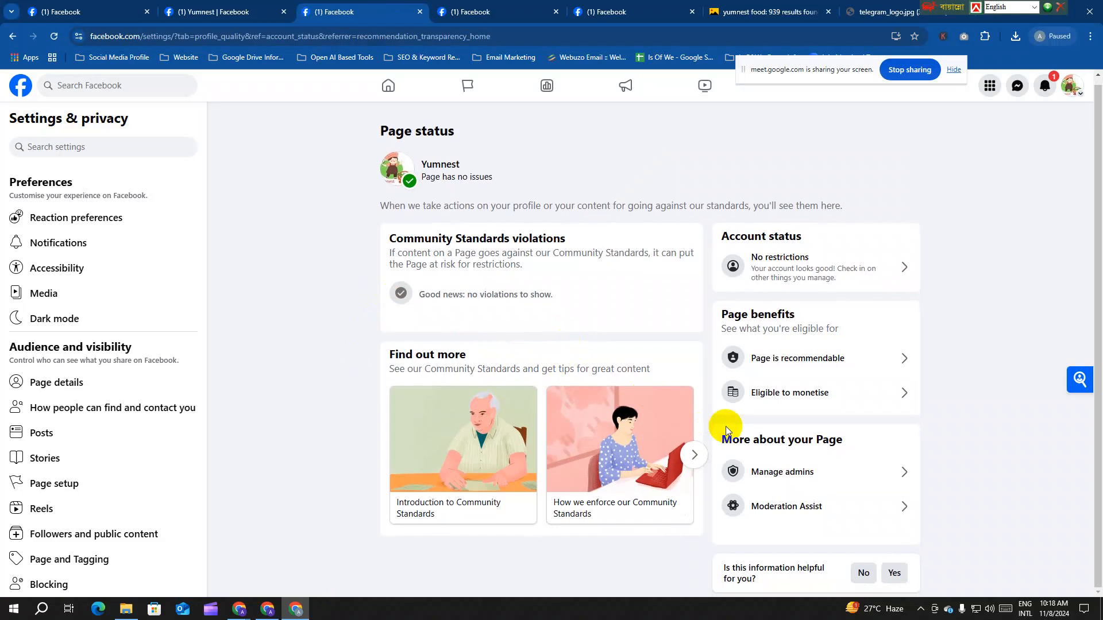
pyautogui.click(839, 471)
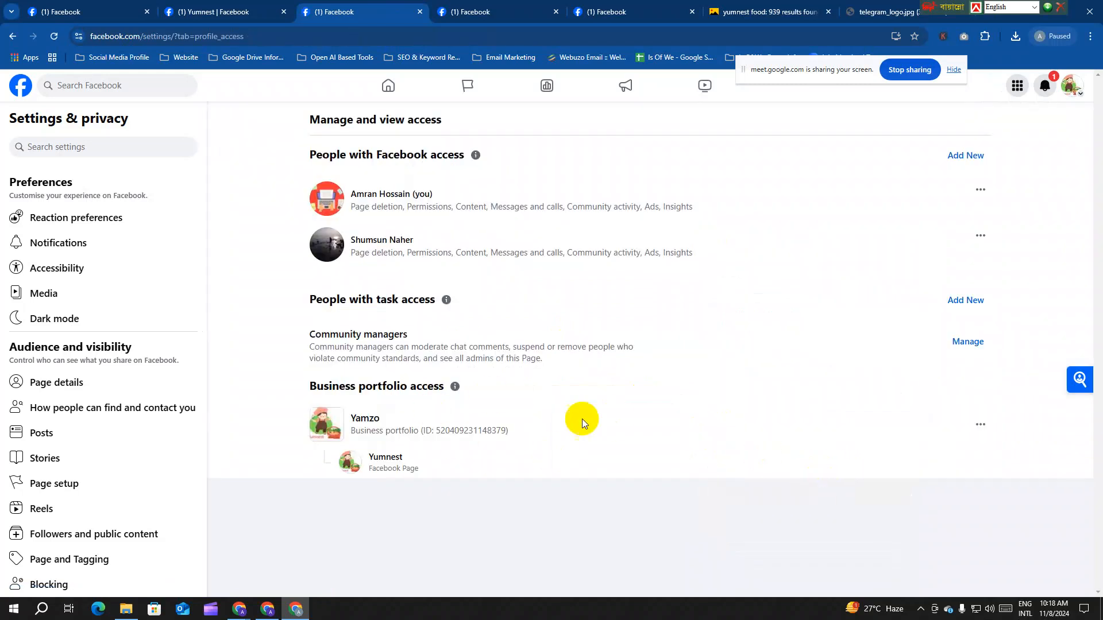
pyautogui.click(13, 35)
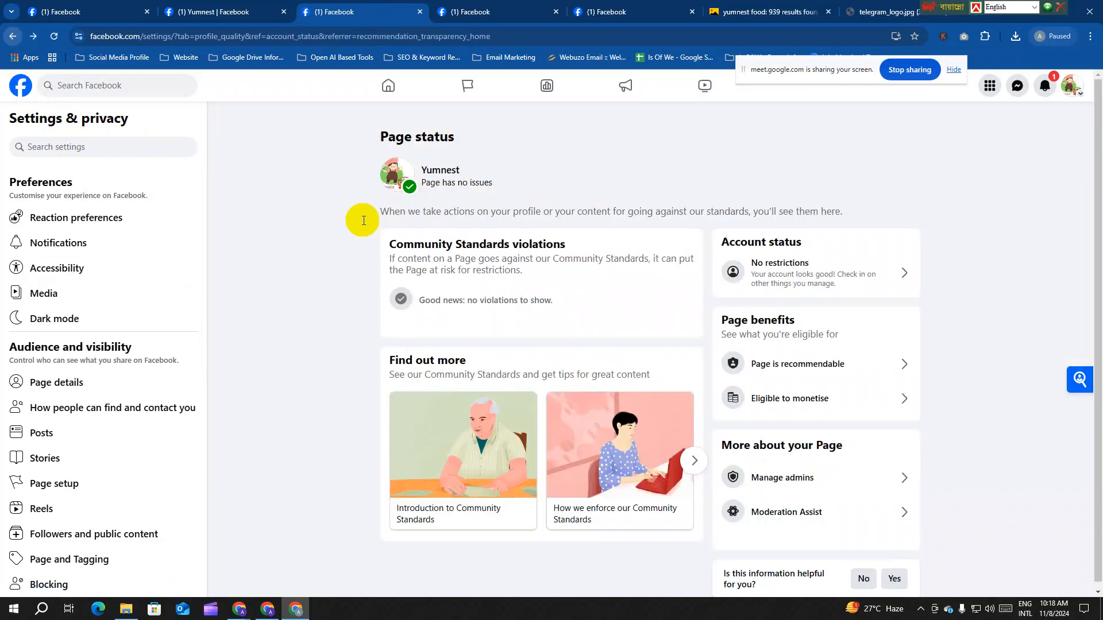
pyautogui.click(866, 286)
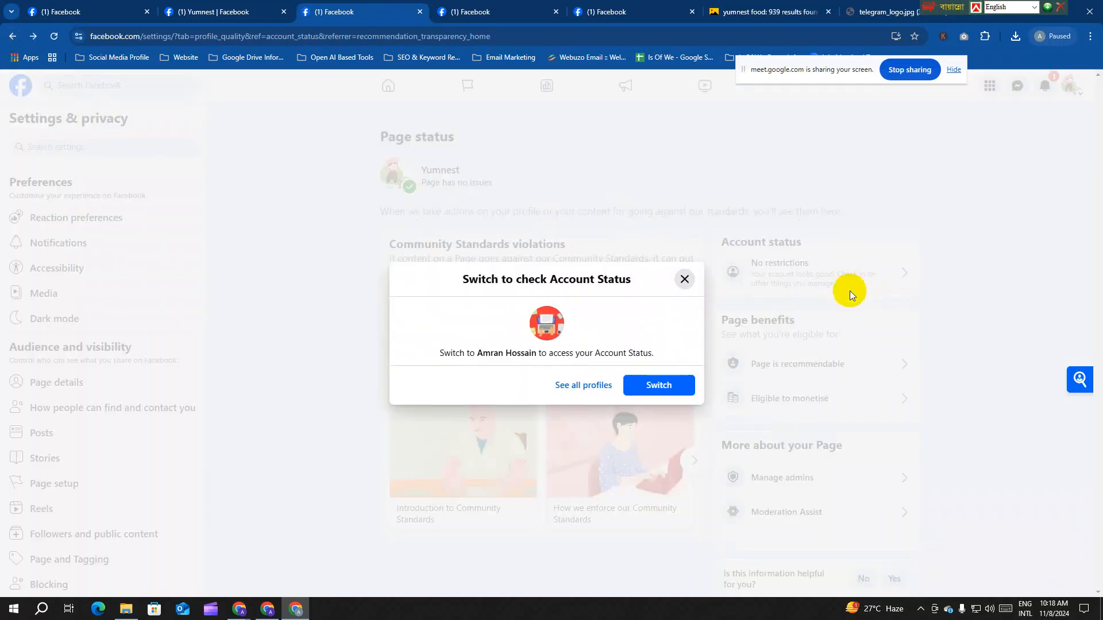
pyautogui.click(684, 279)
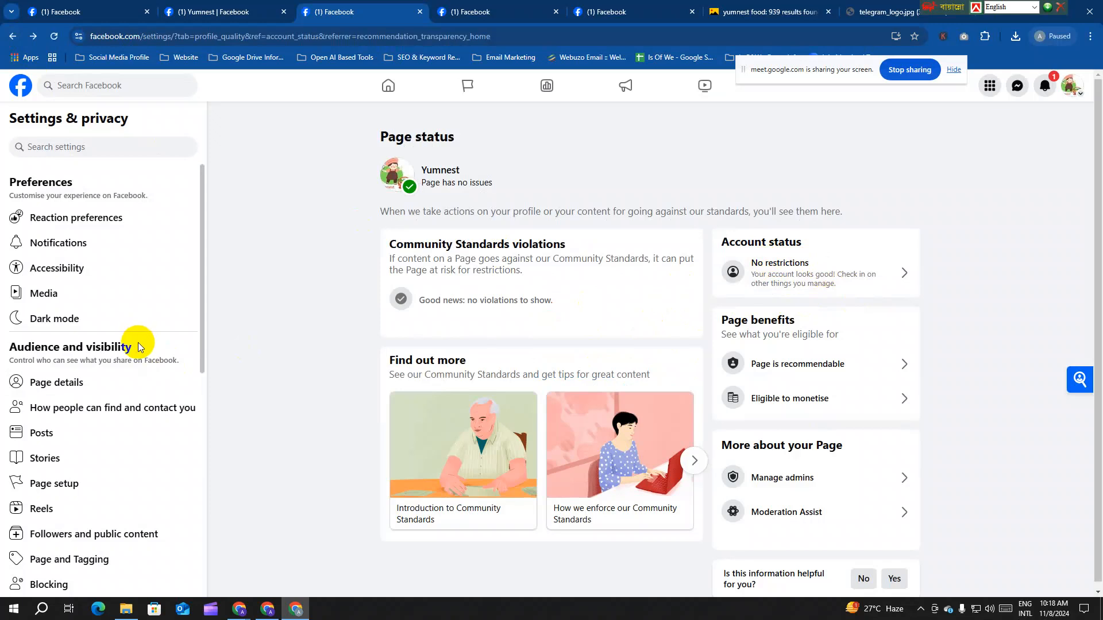
pyautogui.scroll(-7, 148, 339)
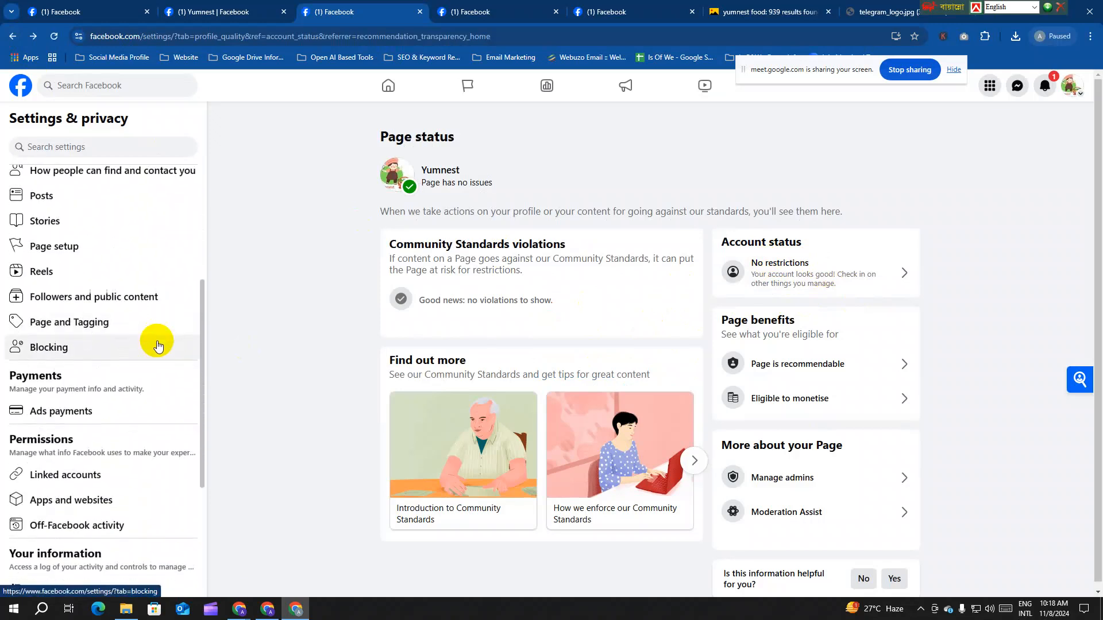
pyautogui.scroll(-2, 153, 340)
pyautogui.scroll(9, 153, 338)
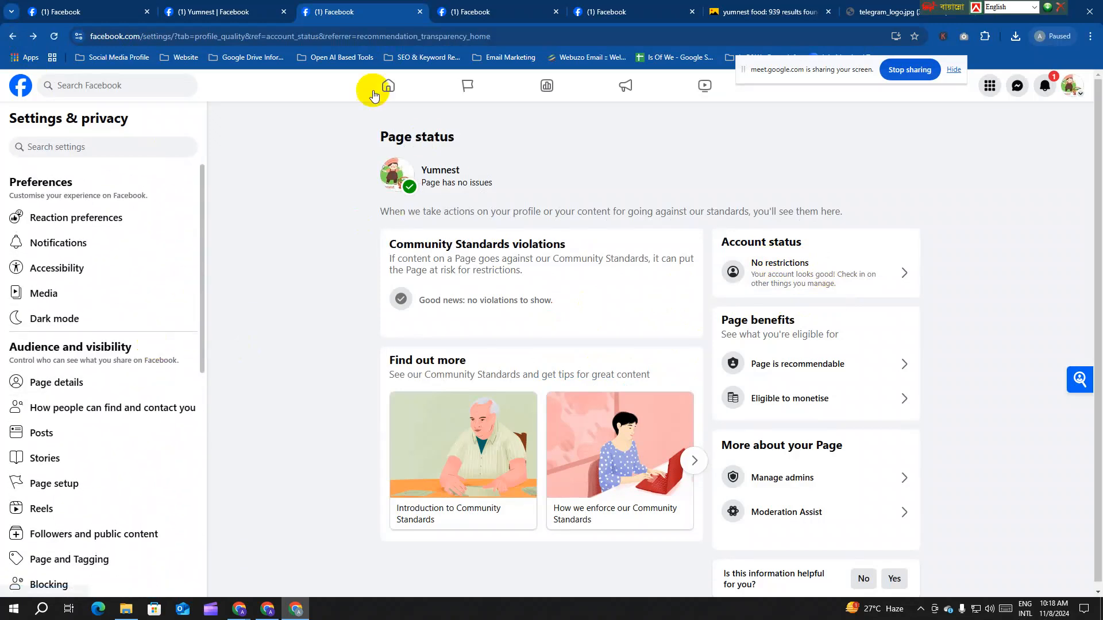
# Step: Scroll Yumnest's About privacy and legal info, then open the Page in Meta Business Suite
pyautogui.click(235, 17)
pyautogui.scroll(-4, 414, 362)
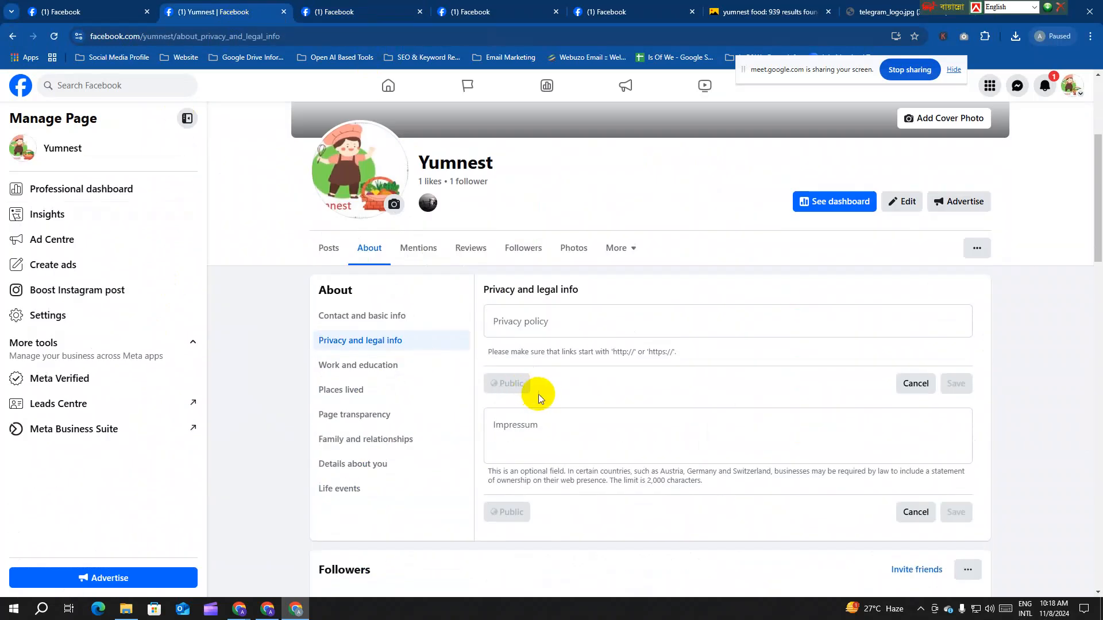
pyautogui.scroll(4, 732, 340)
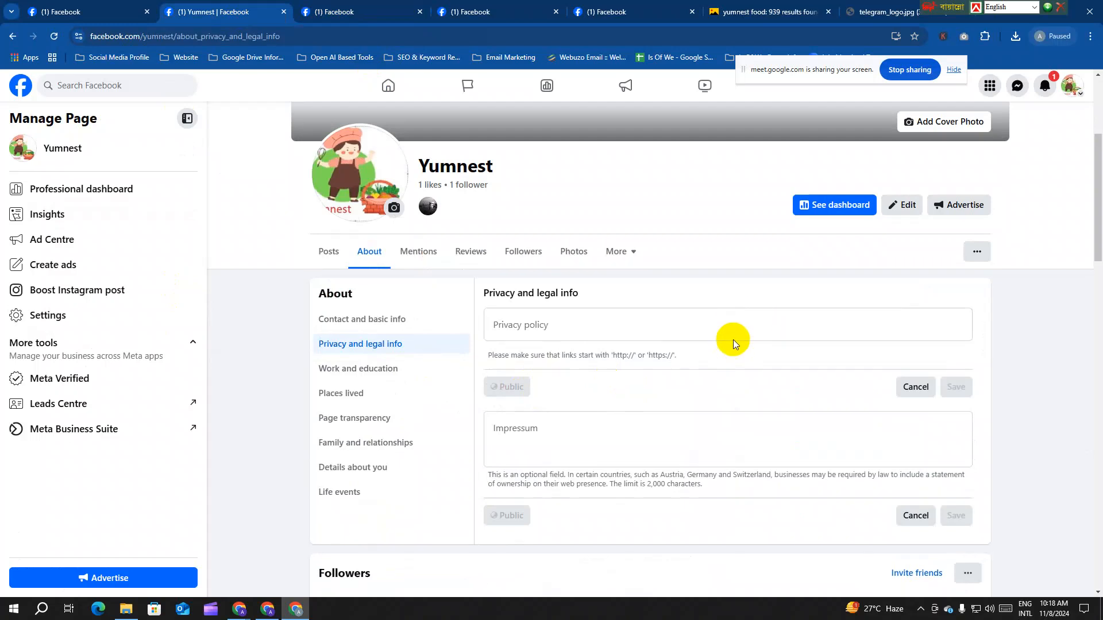
pyautogui.scroll(-5, 733, 340)
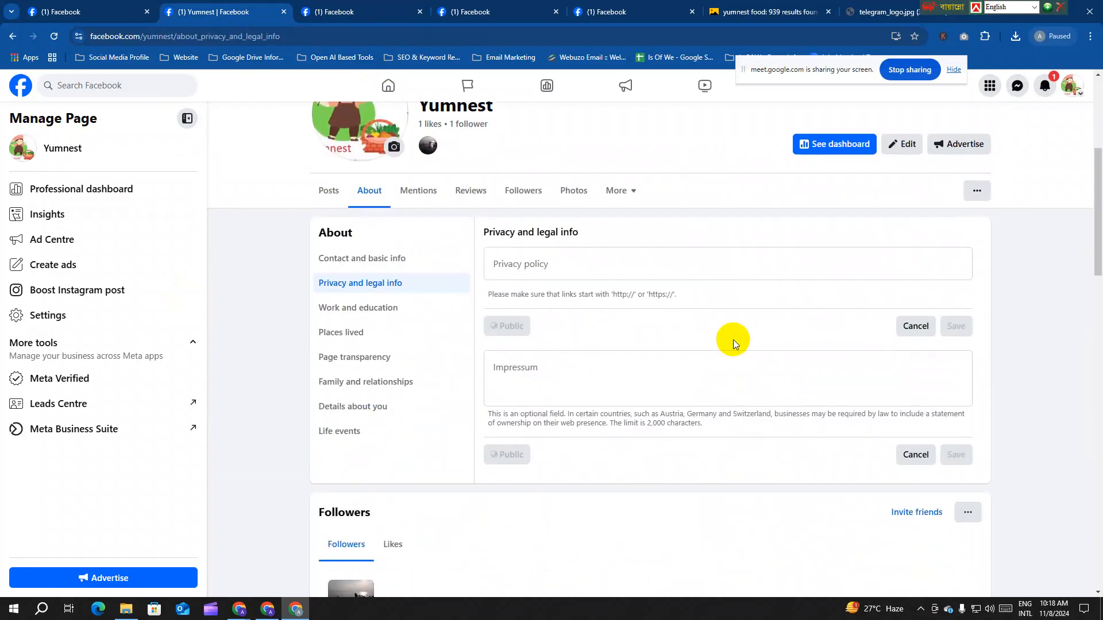
pyautogui.scroll(-12, 733, 340)
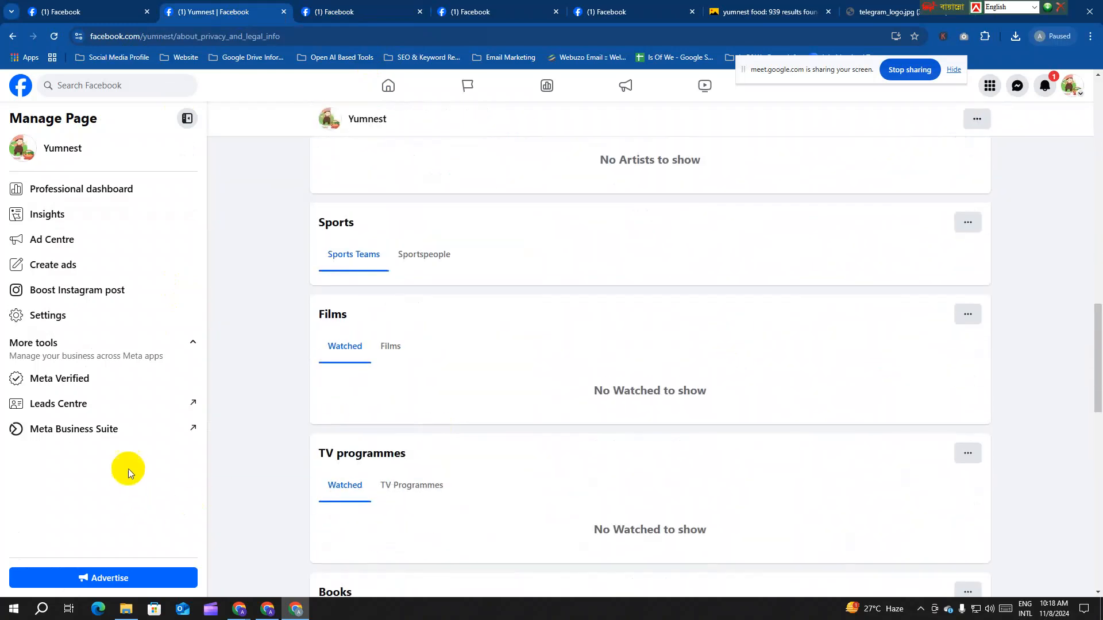
pyautogui.click(179, 437)
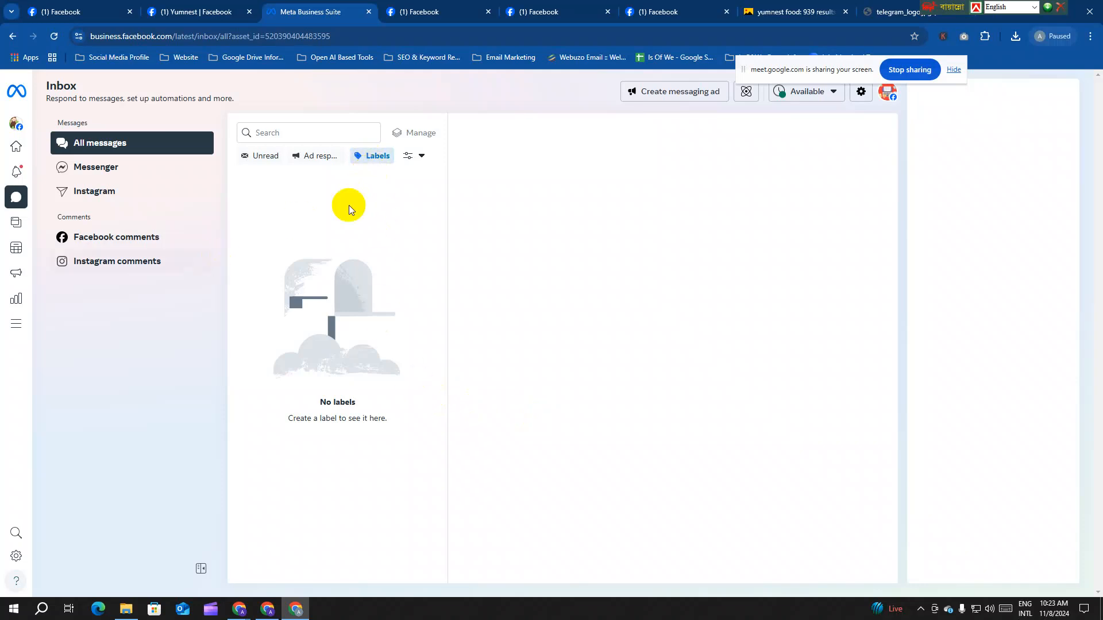
# Step: Switch the Inbox to Instagram and back to All messages, then enter Manage mode and check the filter list
pyautogui.click(117, 197)
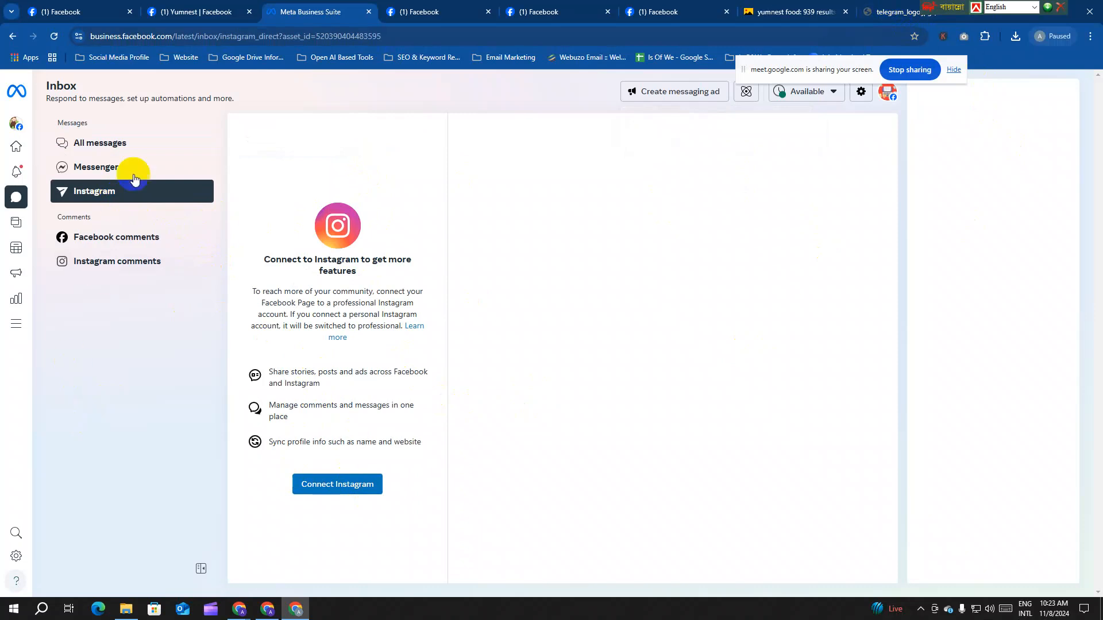
pyautogui.click(128, 143)
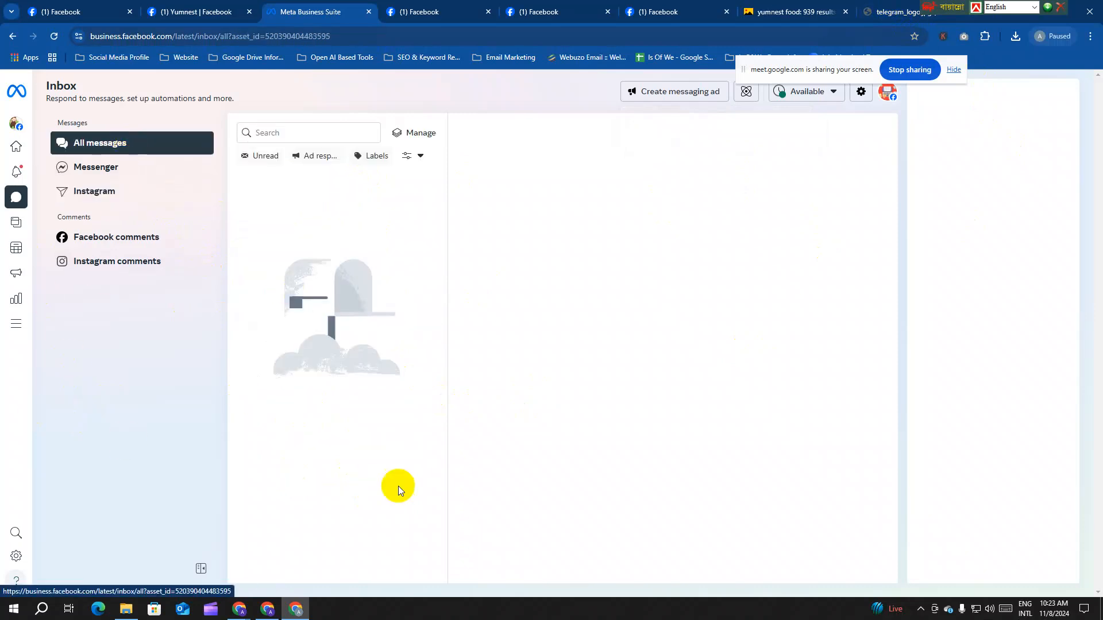
pyautogui.click(426, 133)
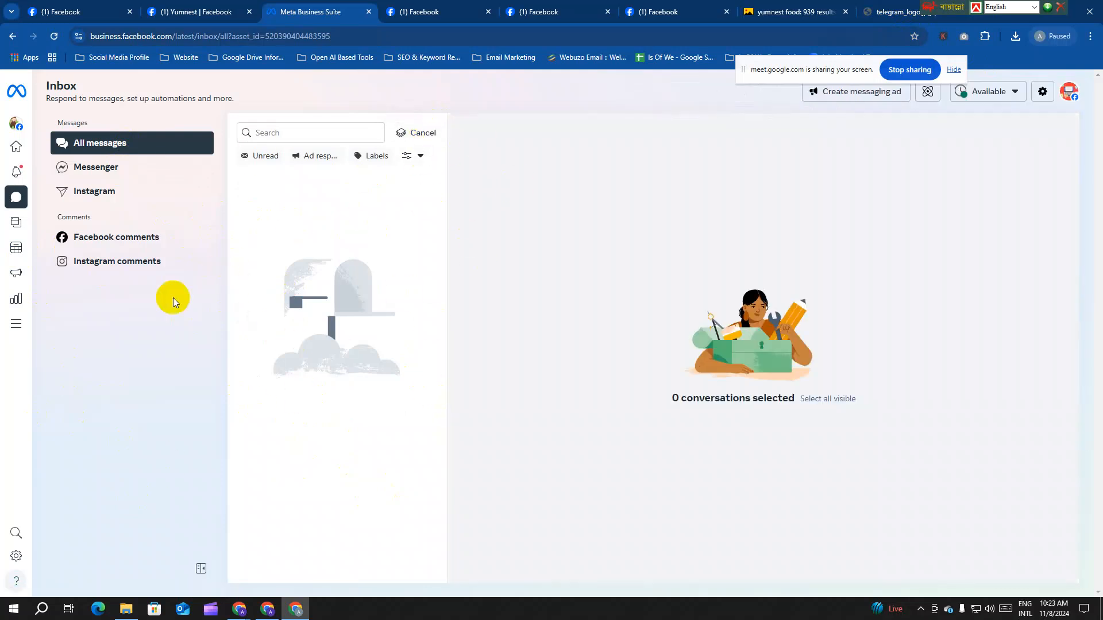
pyautogui.click(413, 156)
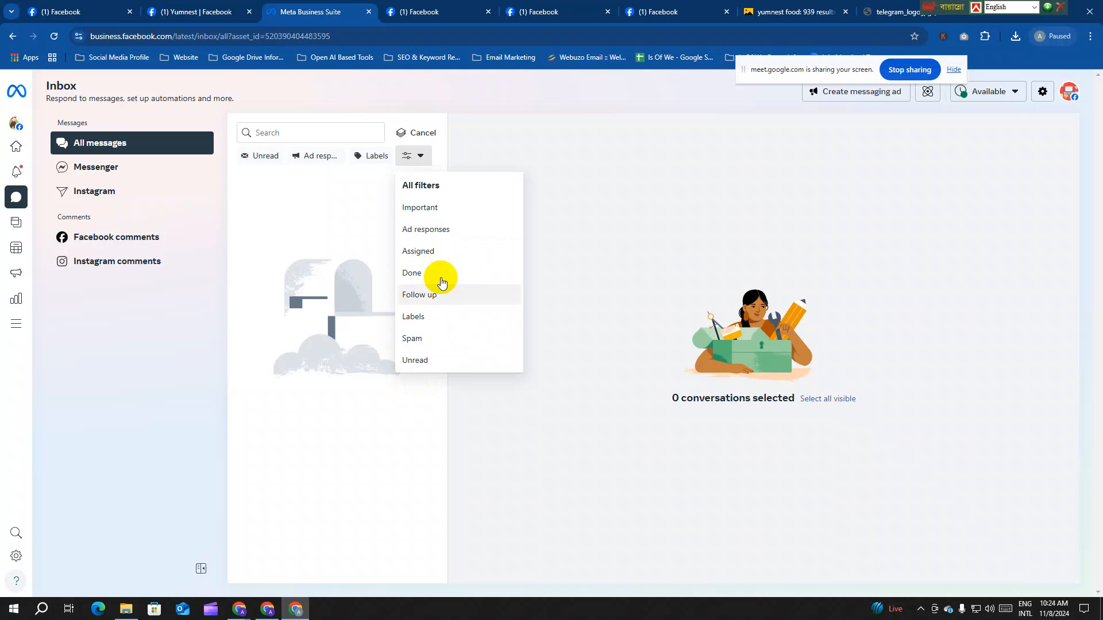
pyautogui.click(332, 199)
pyautogui.moveTo(830, 69); pyautogui.dragTo(702, 48)
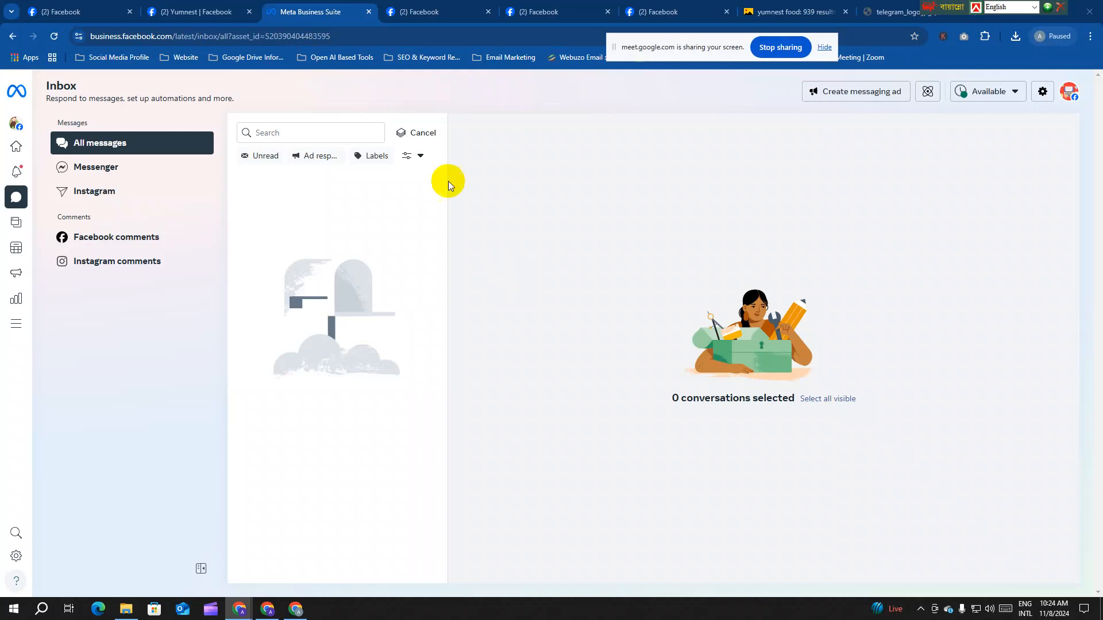
# Step: Look over the Yumnest and Arutars Learning Facebook Pages, then return to Meta Business Suite
pyautogui.click(545, 12)
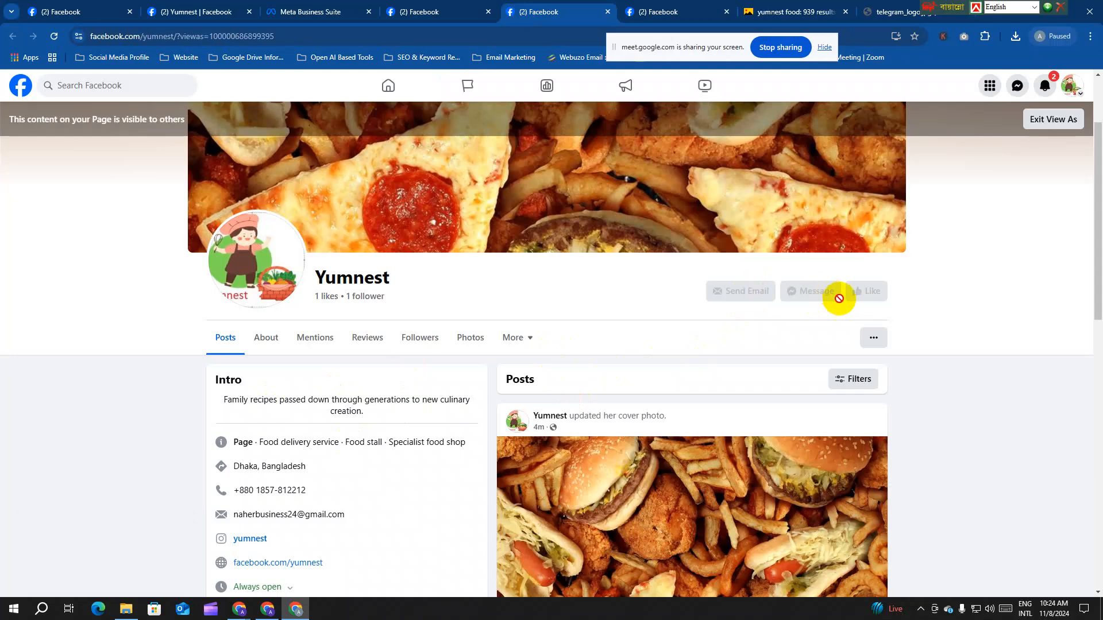
pyautogui.click(675, 11)
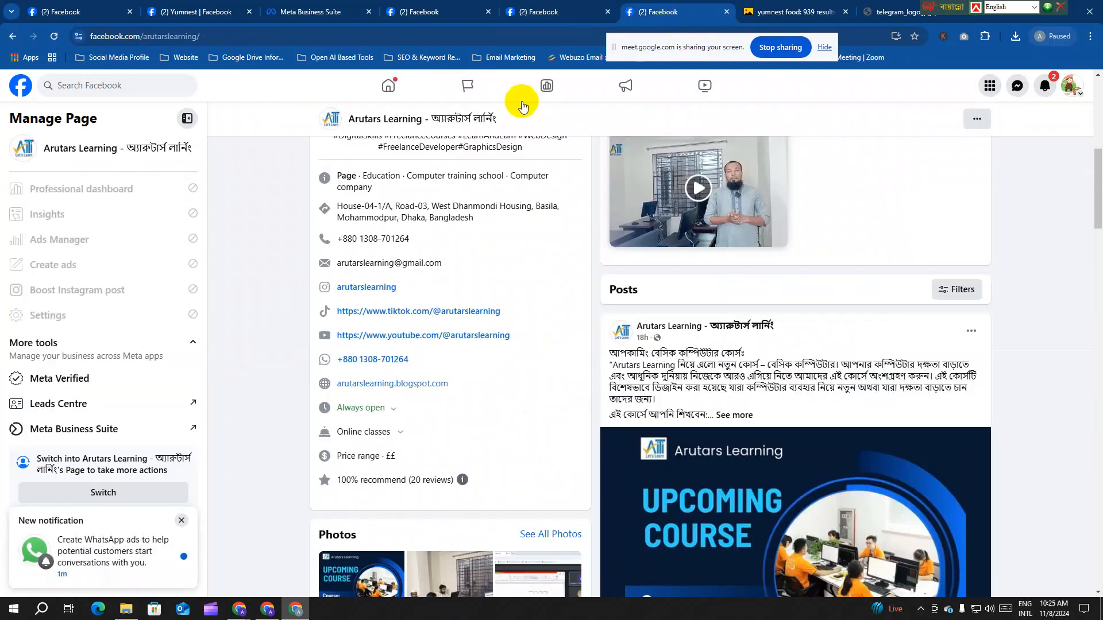
pyautogui.click(319, 5)
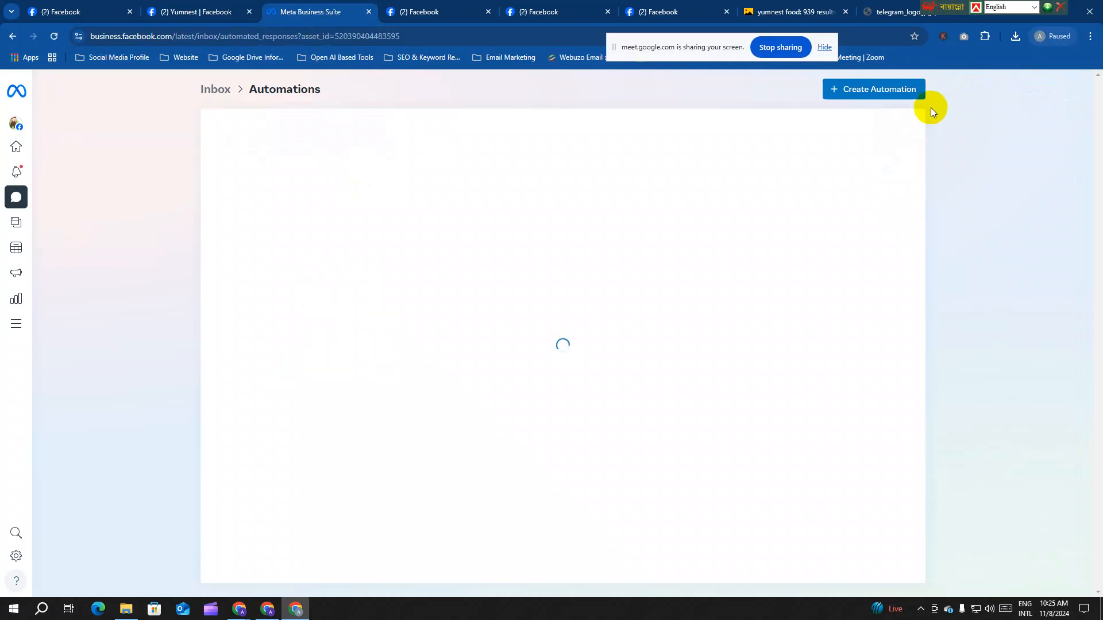
pyautogui.scroll(-2, 439, 410)
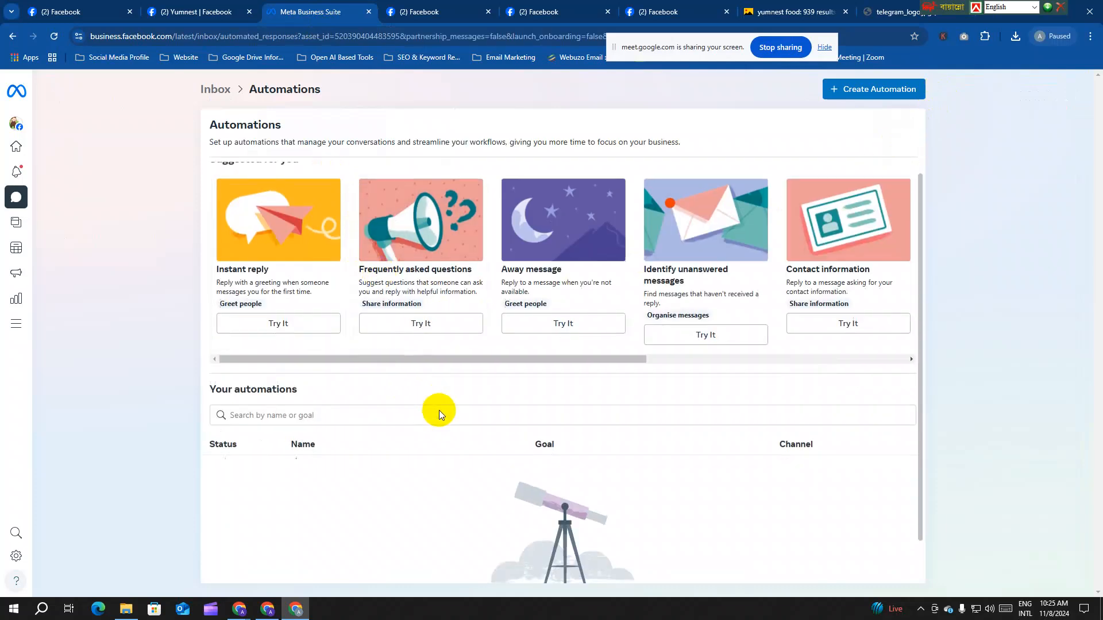
pyautogui.scroll(1, 436, 409)
pyautogui.moveTo(377, 374); pyautogui.dragTo(271, 352)
pyautogui.click(268, 343)
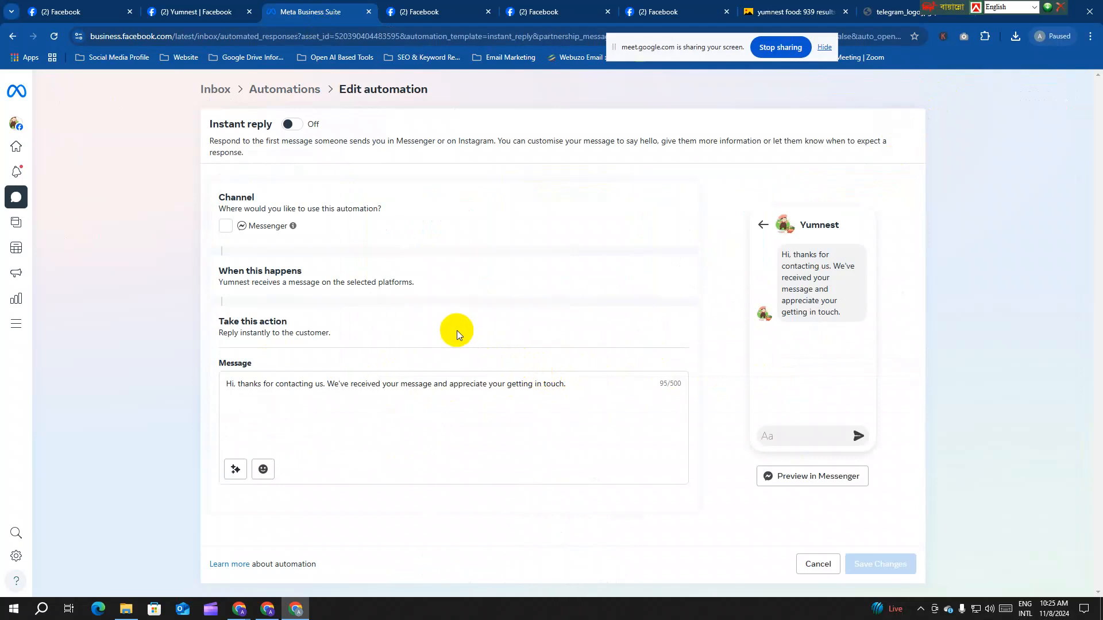
pyautogui.click(293, 124)
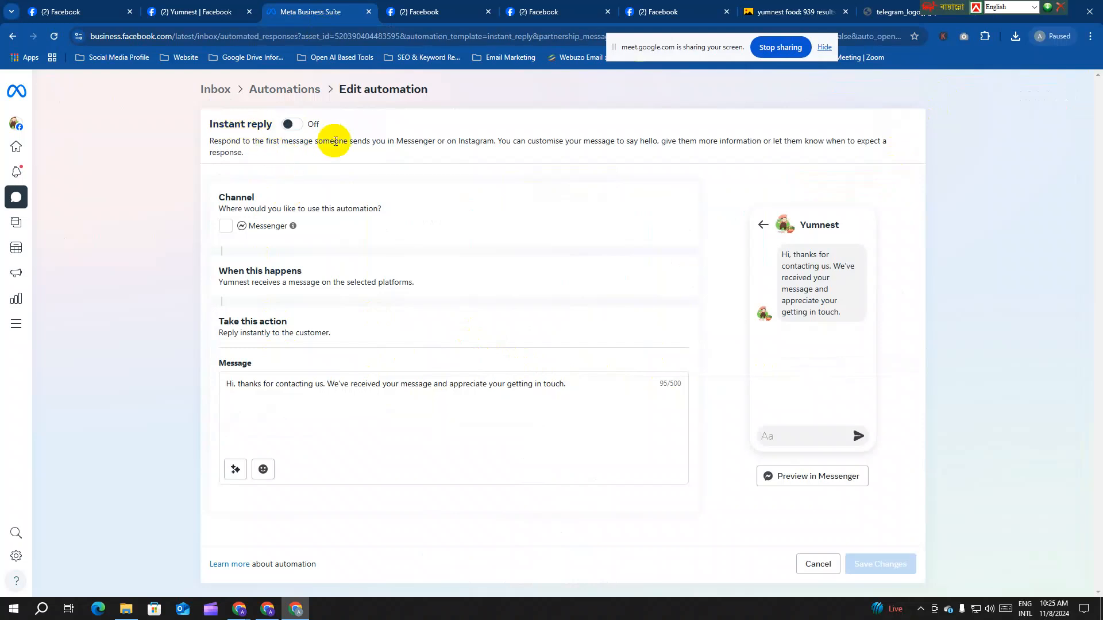
pyautogui.click(224, 229)
pyautogui.click(315, 385)
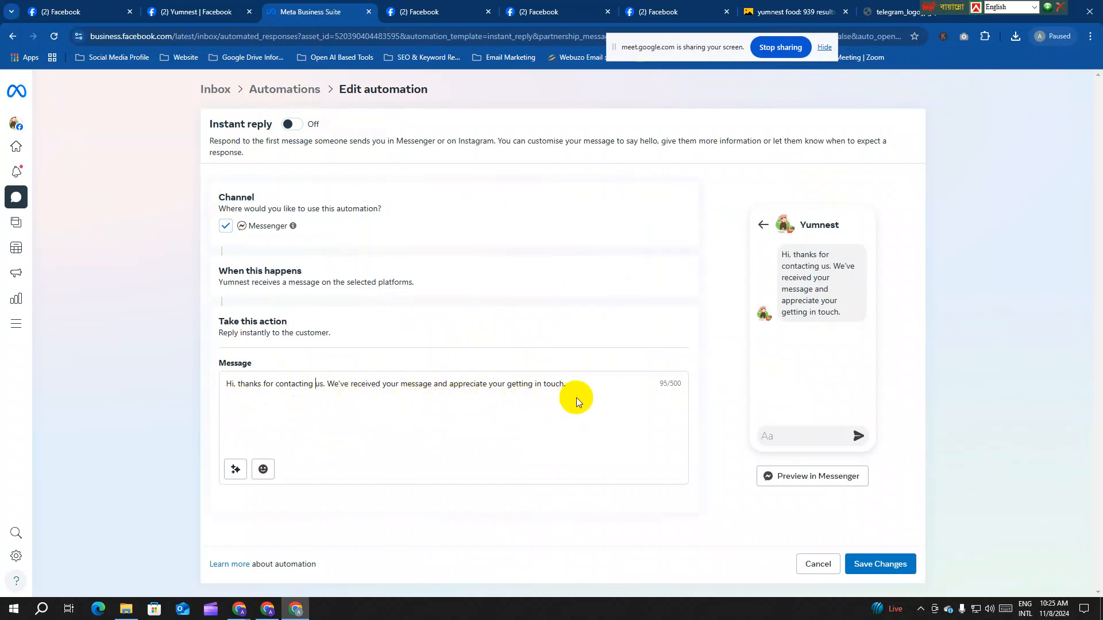
pyautogui.moveTo(581, 384); pyautogui.dragTo(218, 356)
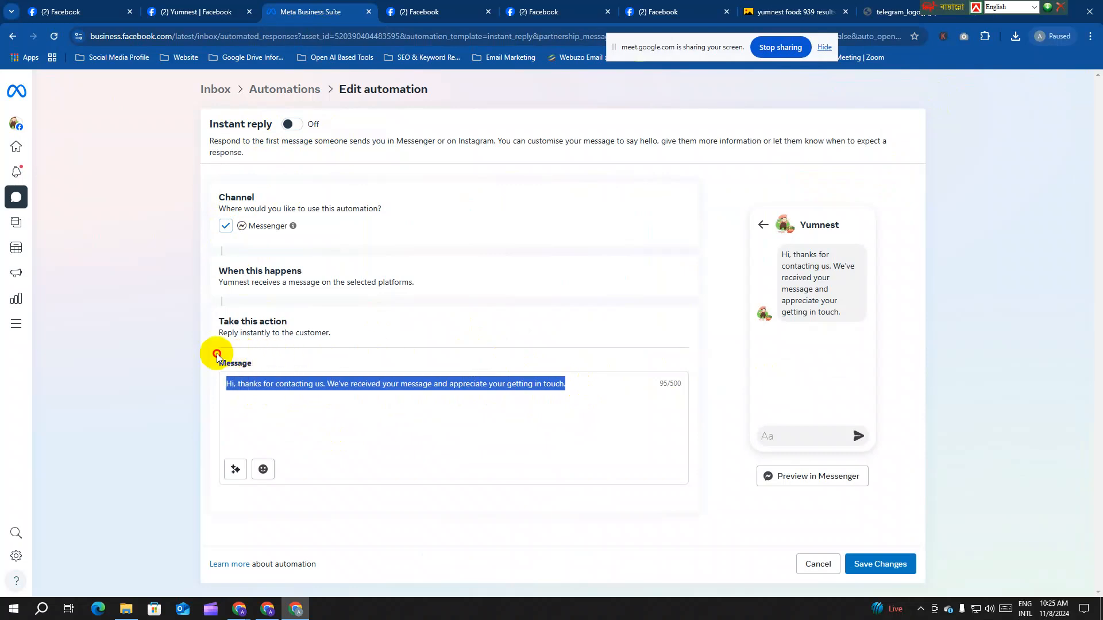
pyautogui.click(289, 384)
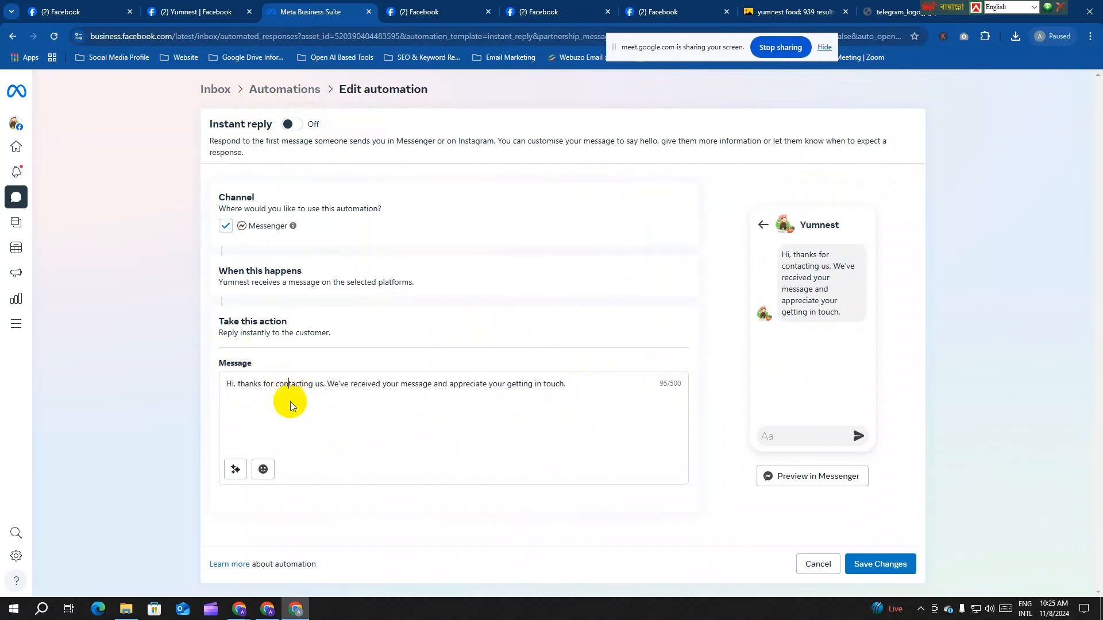
pyautogui.click(235, 385)
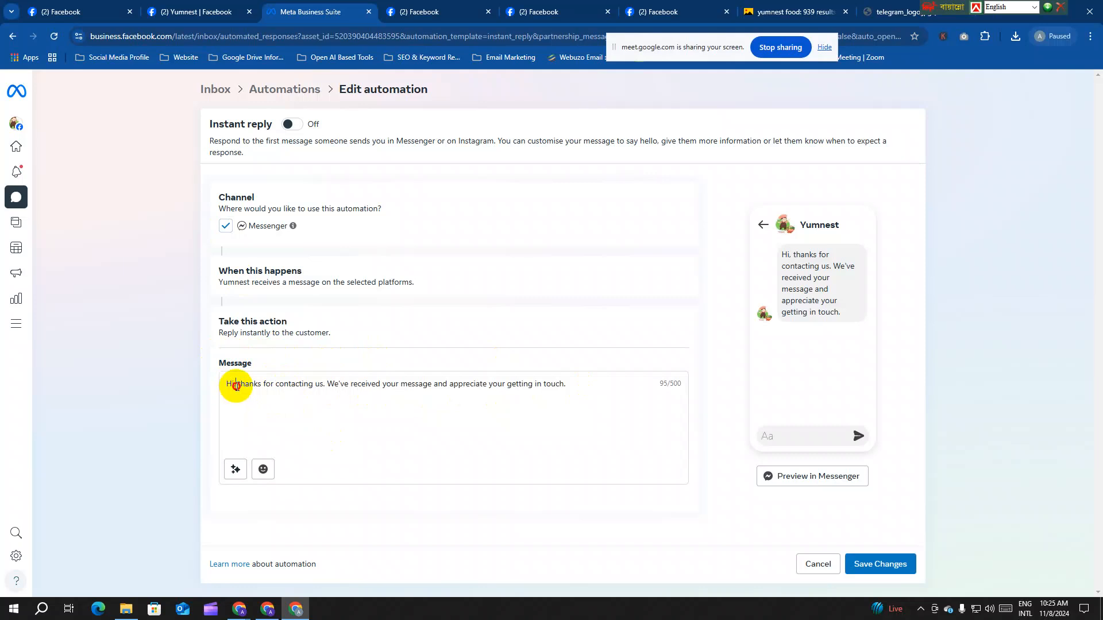
pyautogui.click(236, 470)
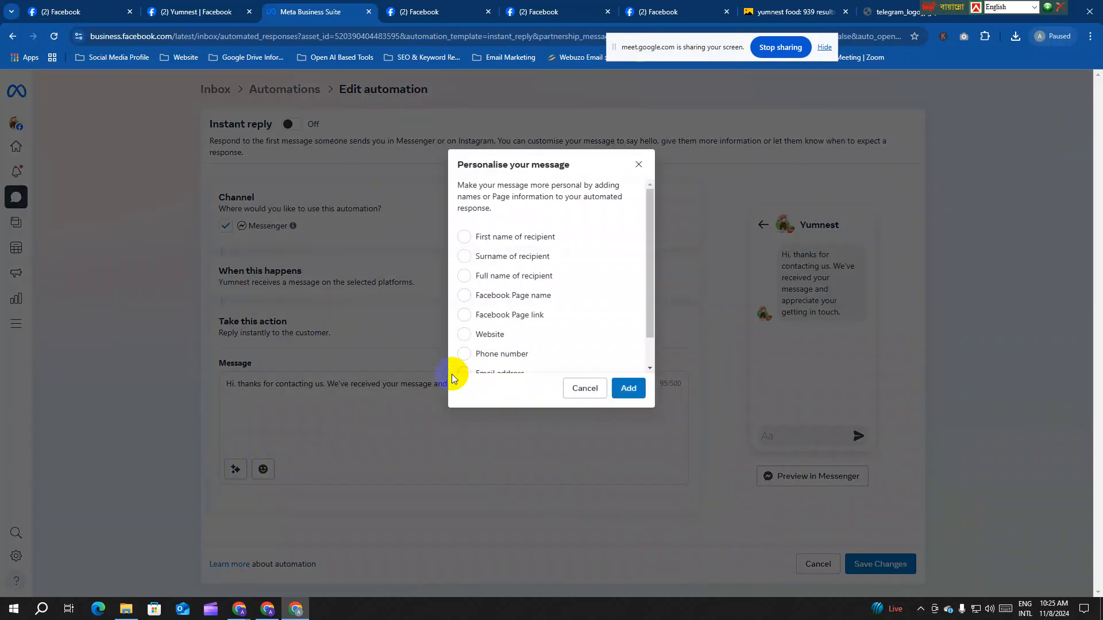
pyautogui.click(464, 237)
pyautogui.click(627, 389)
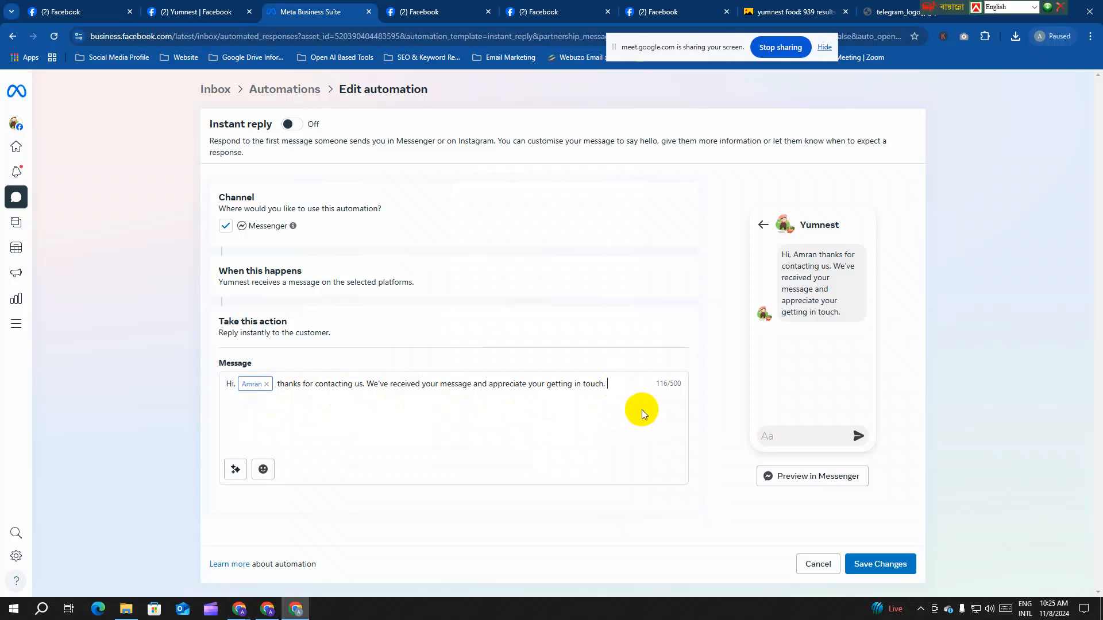
pyautogui.write('Ema')
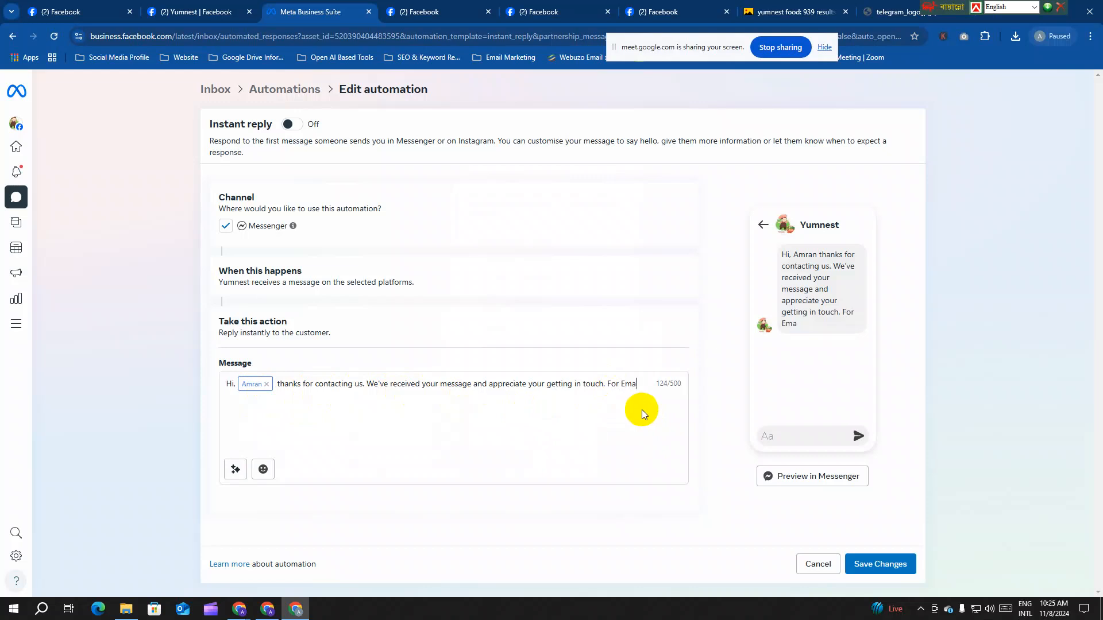
pyautogui.press('BackSpace')
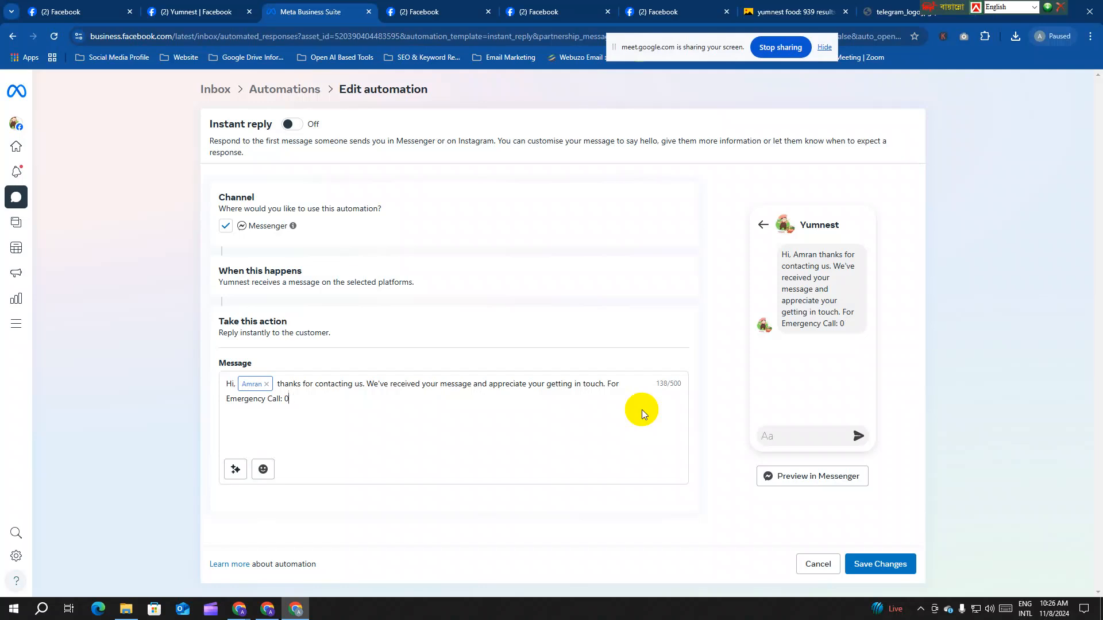
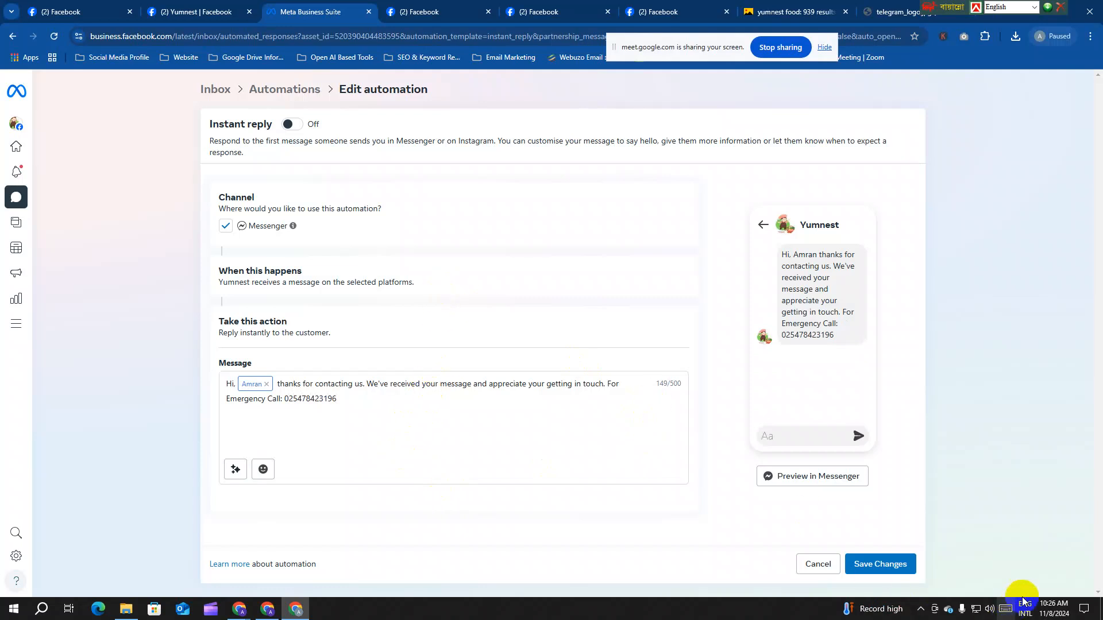
pyautogui.click(232, 468)
pyautogui.scroll(-1, 524, 335)
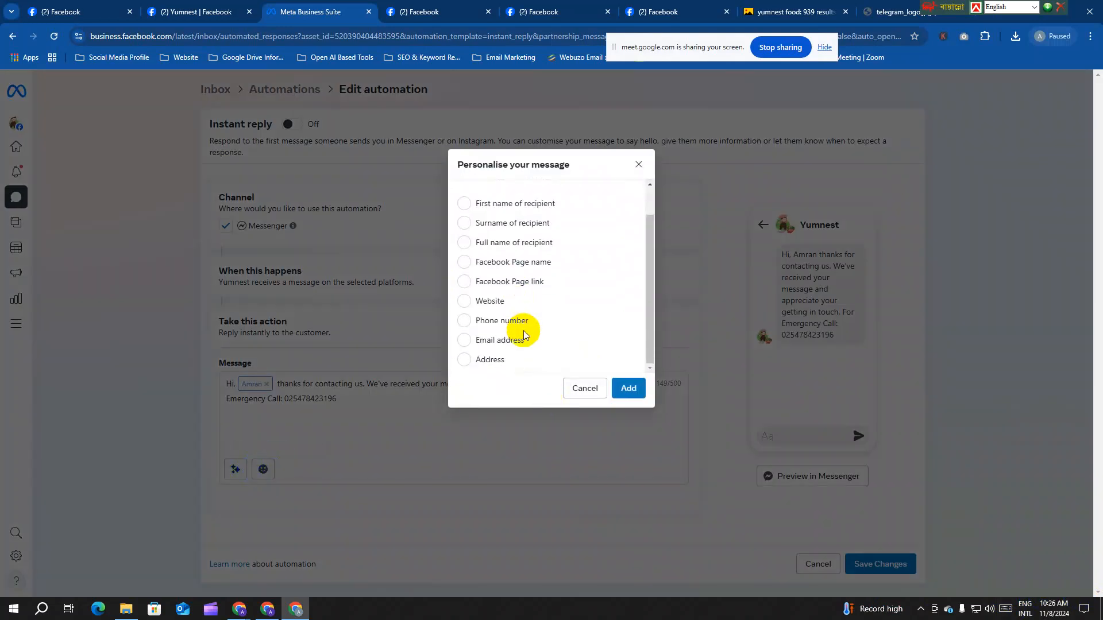
pyautogui.scroll(1, 522, 330)
pyautogui.scroll(-1, 549, 291)
pyautogui.click(584, 389)
pyautogui.click(266, 384)
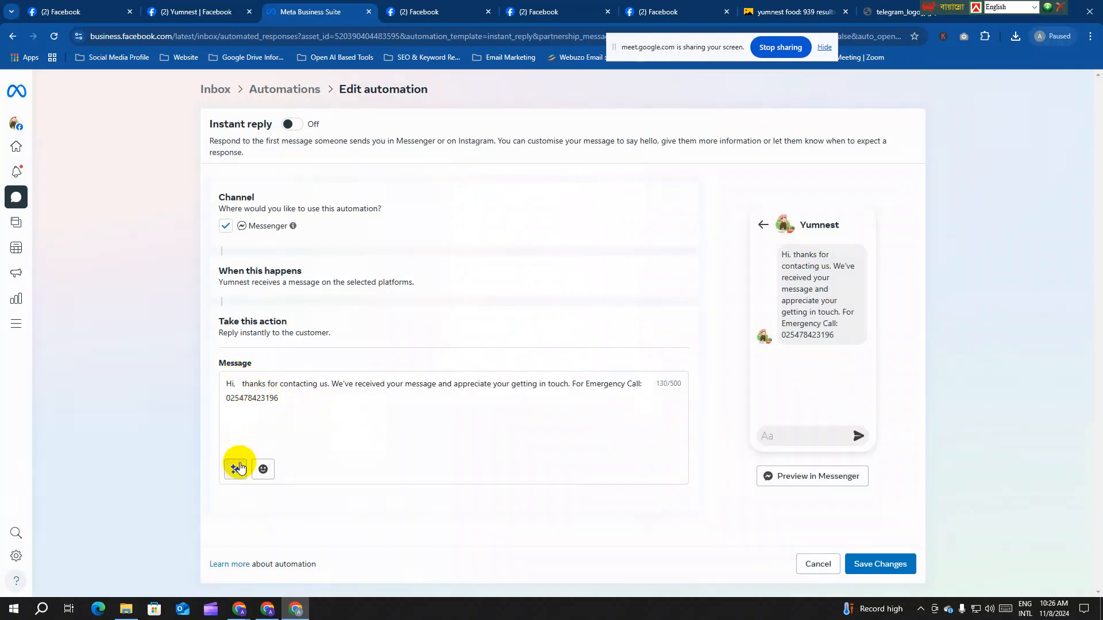
pyautogui.click(237, 469)
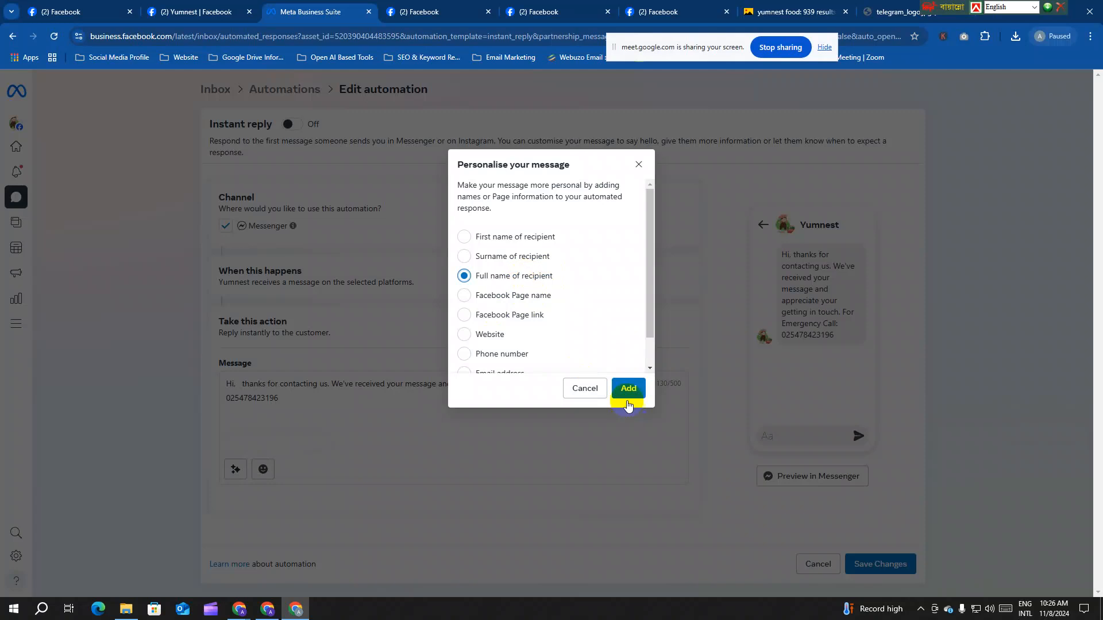
pyautogui.click(628, 390)
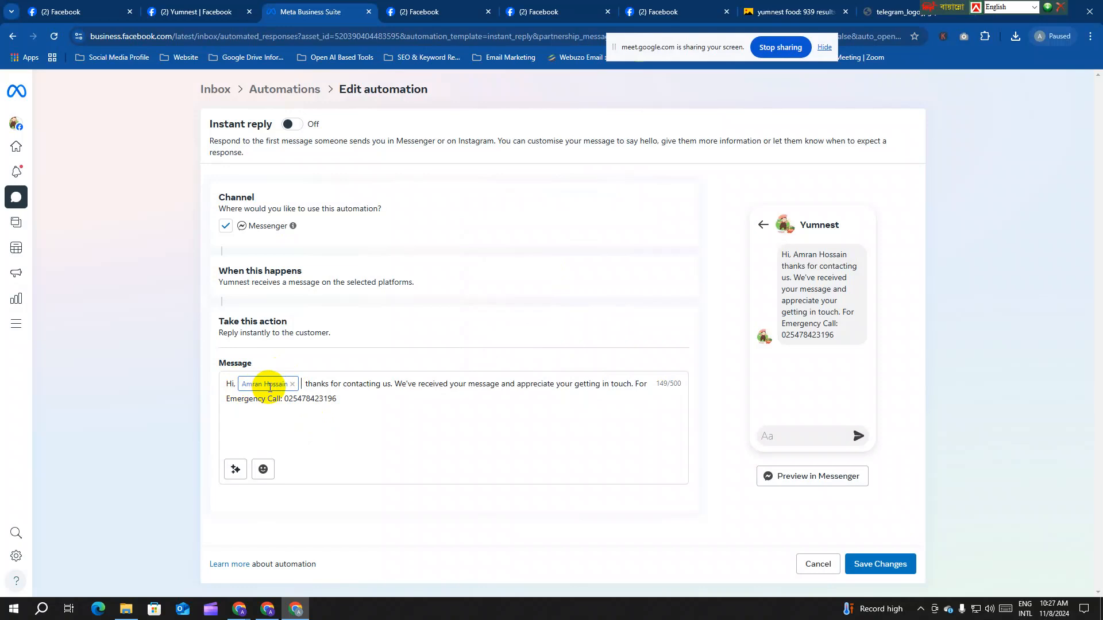
pyautogui.click(862, 561)
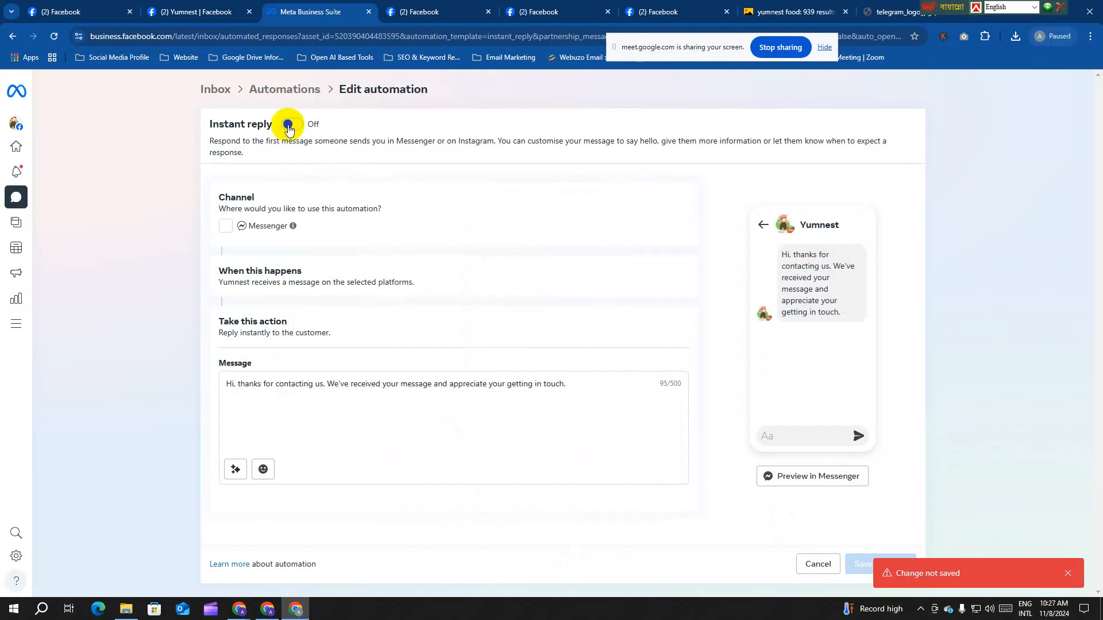
pyautogui.click(288, 94)
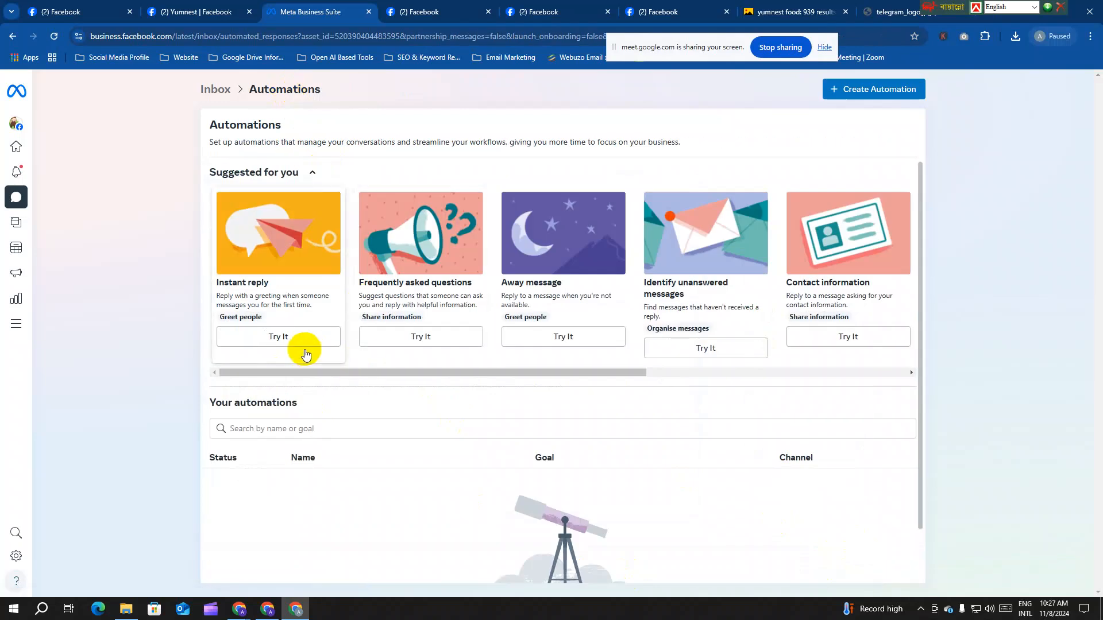
# Step: Reload the Automations page and browse its automation cards
pyautogui.scroll(-1, 364, 399)
pyautogui.click(54, 38)
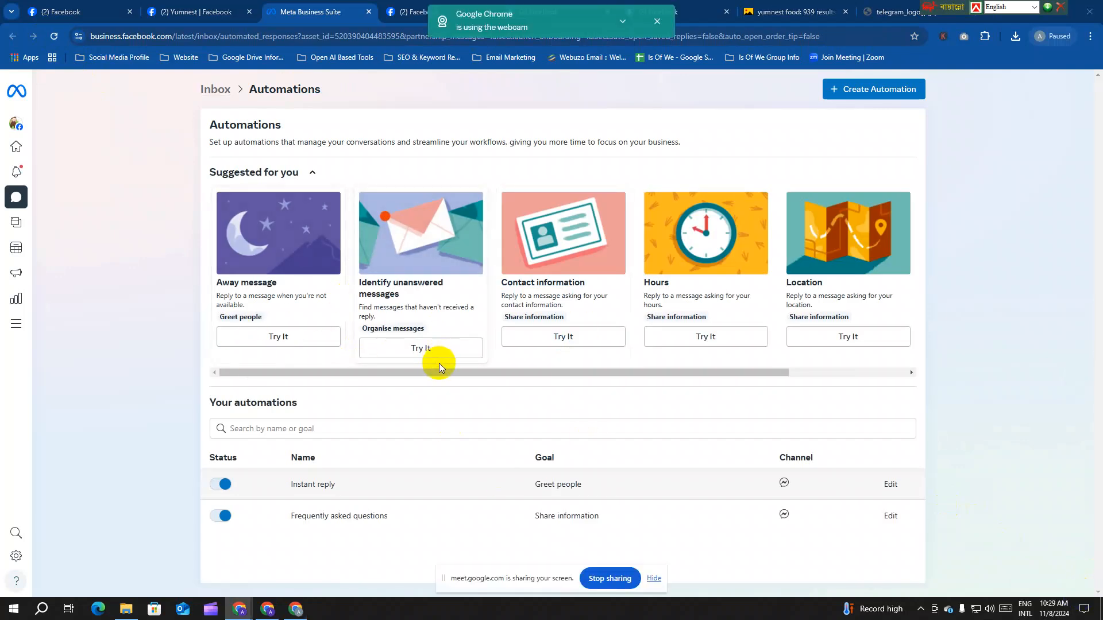
pyautogui.moveTo(438, 372); pyautogui.dragTo(652, 374)
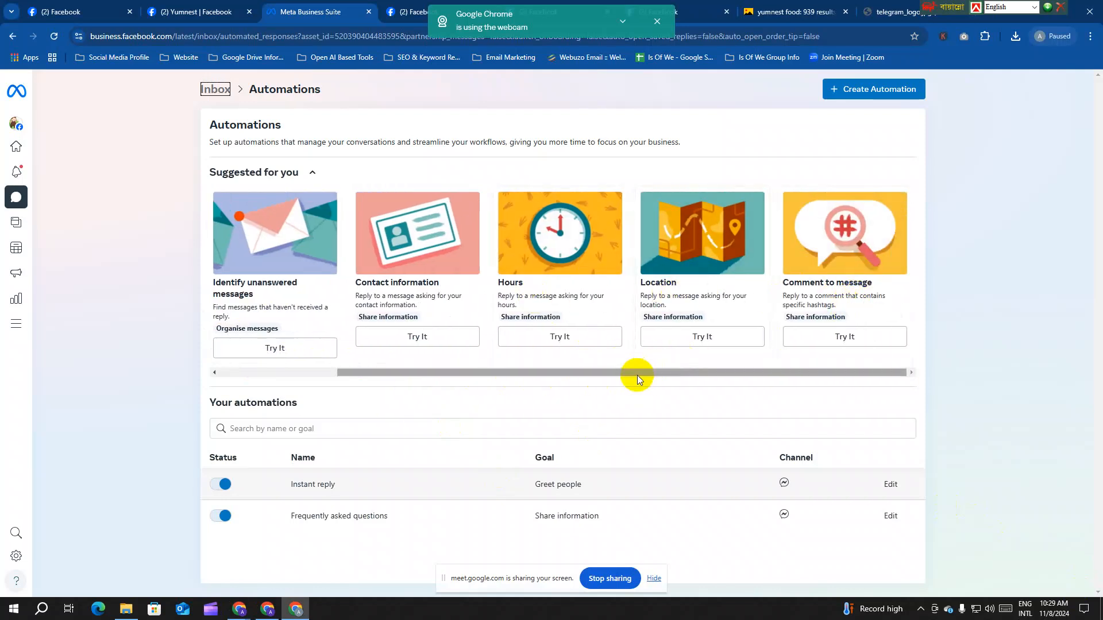
pyautogui.moveTo(638, 379); pyautogui.dragTo(381, 374)
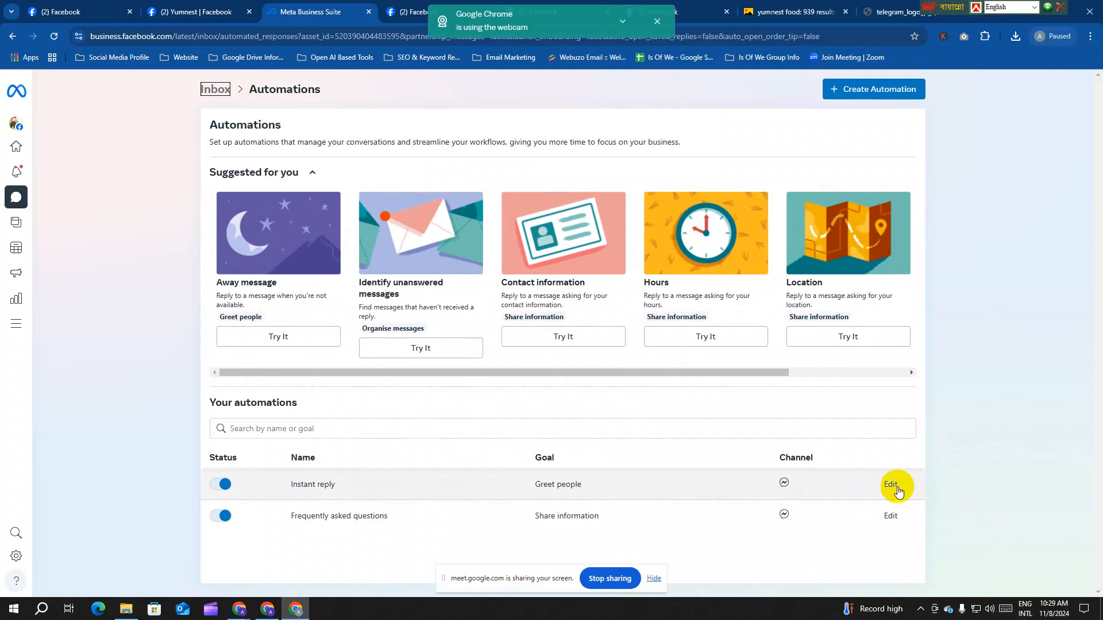
# Step: Insert the recipient's full name after "Hi," in the Instant reply greeting and save it
pyautogui.click(892, 485)
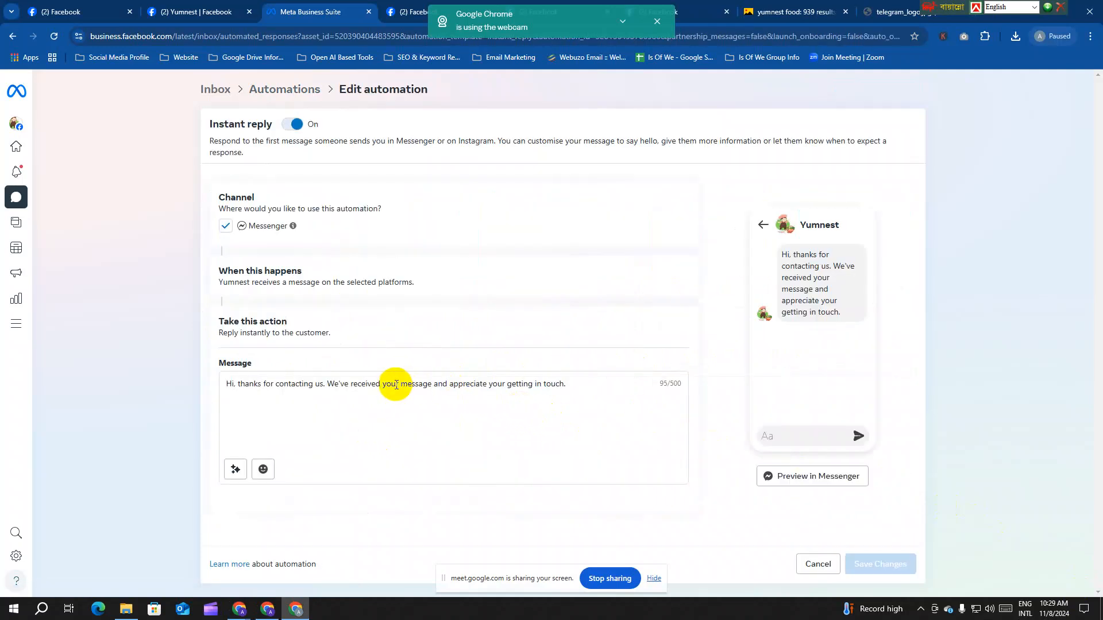
pyautogui.click(235, 384)
pyautogui.click(236, 469)
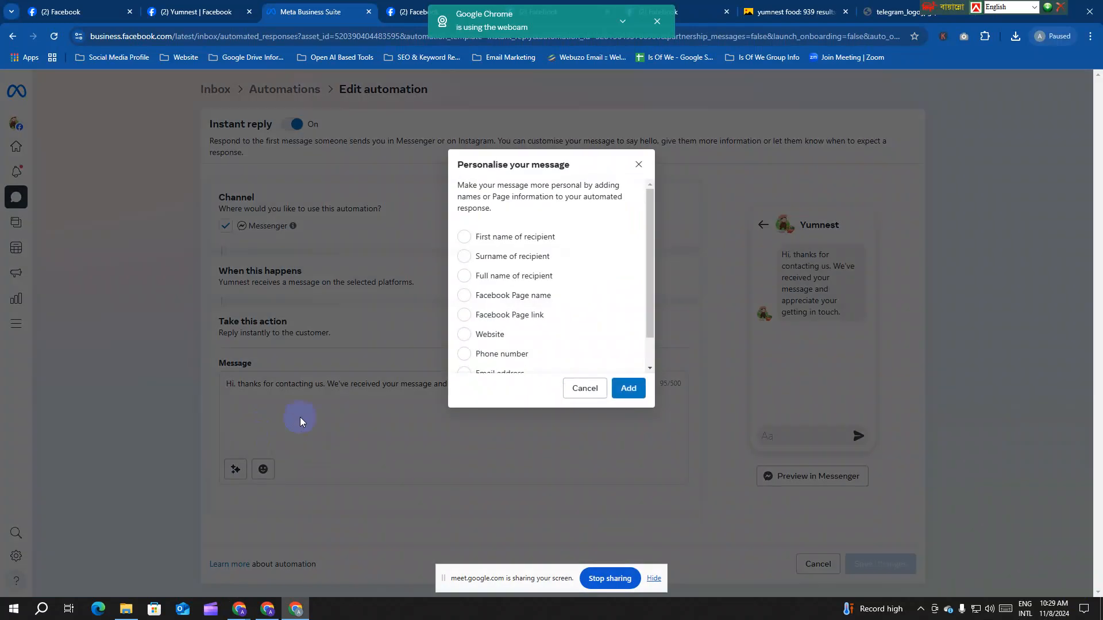
pyautogui.click(510, 276)
pyautogui.click(628, 388)
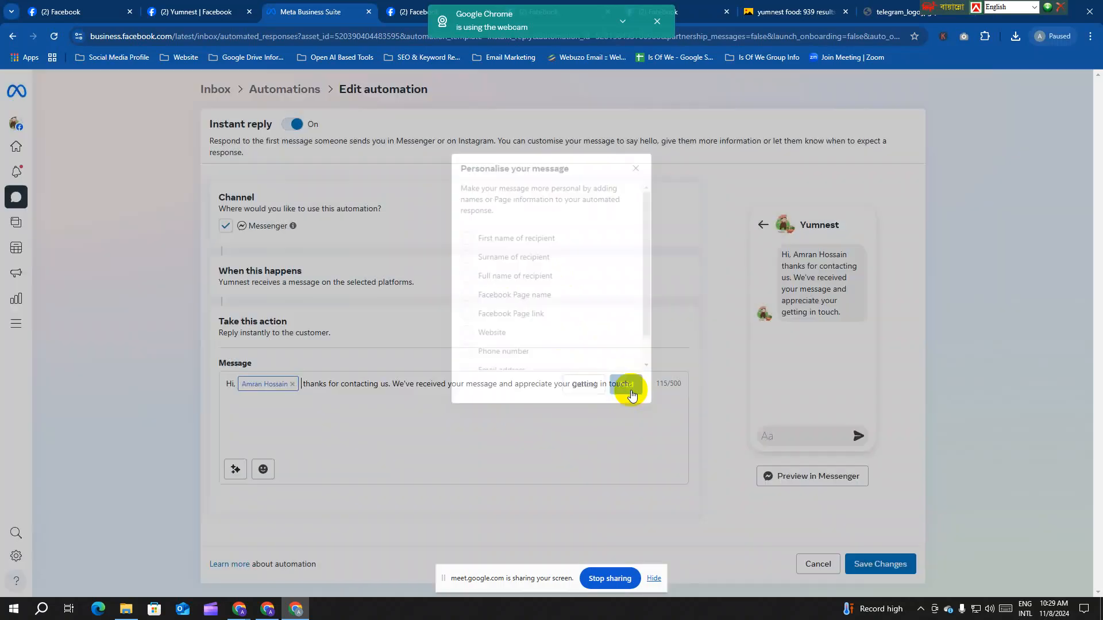
pyautogui.click(893, 564)
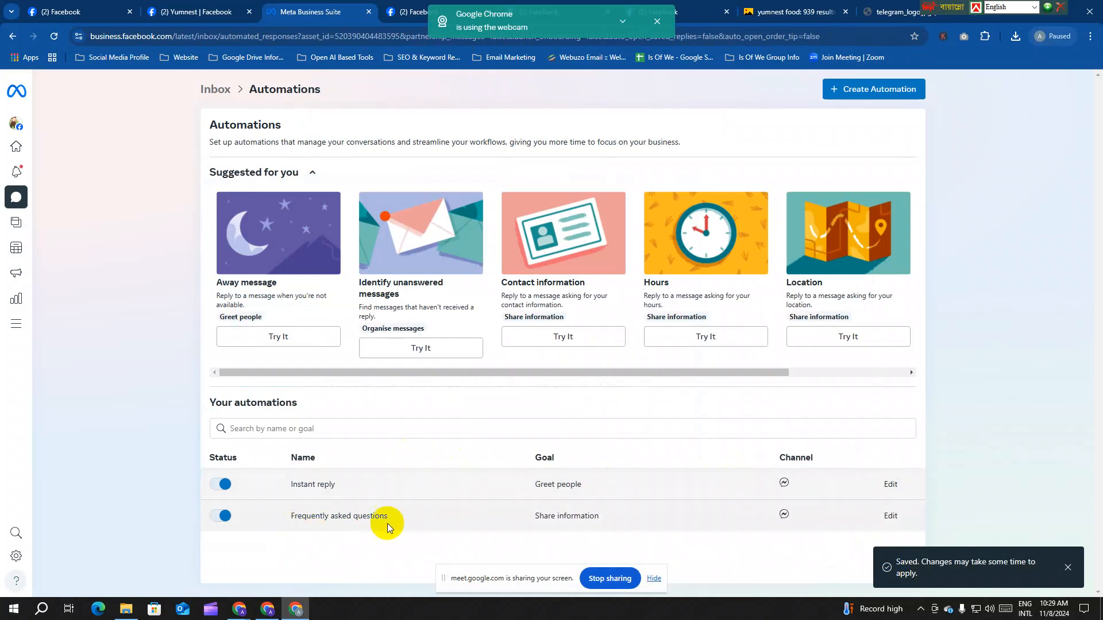
pyautogui.click(890, 516)
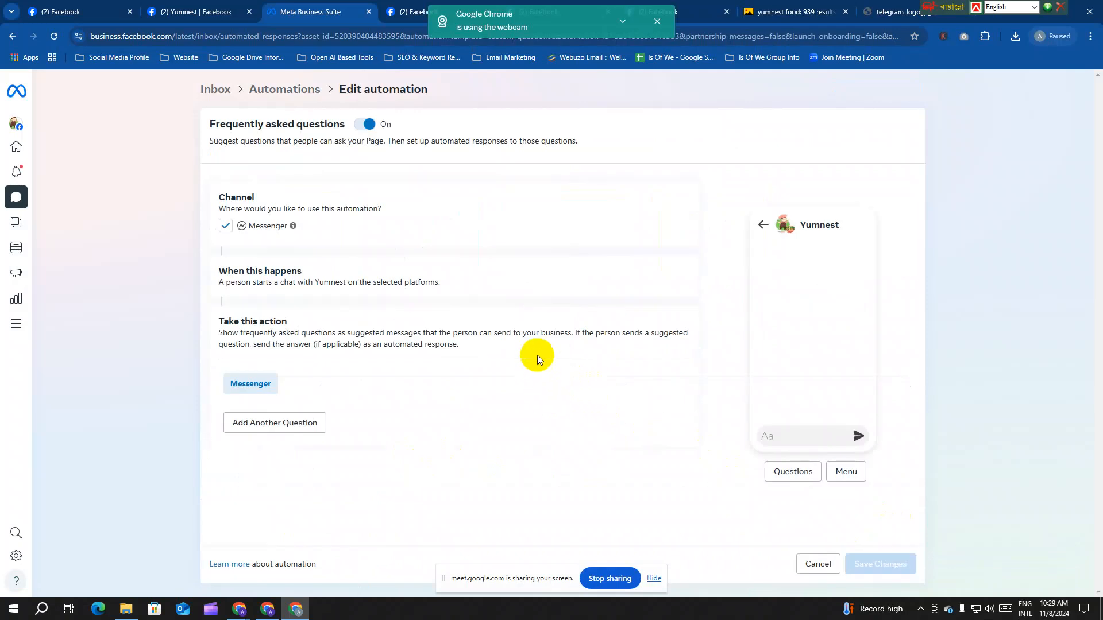
# Step: Add FAQ Question 1 "where is your office location?" answered "west dhanmondi housing dhaka"
pyautogui.click(292, 422)
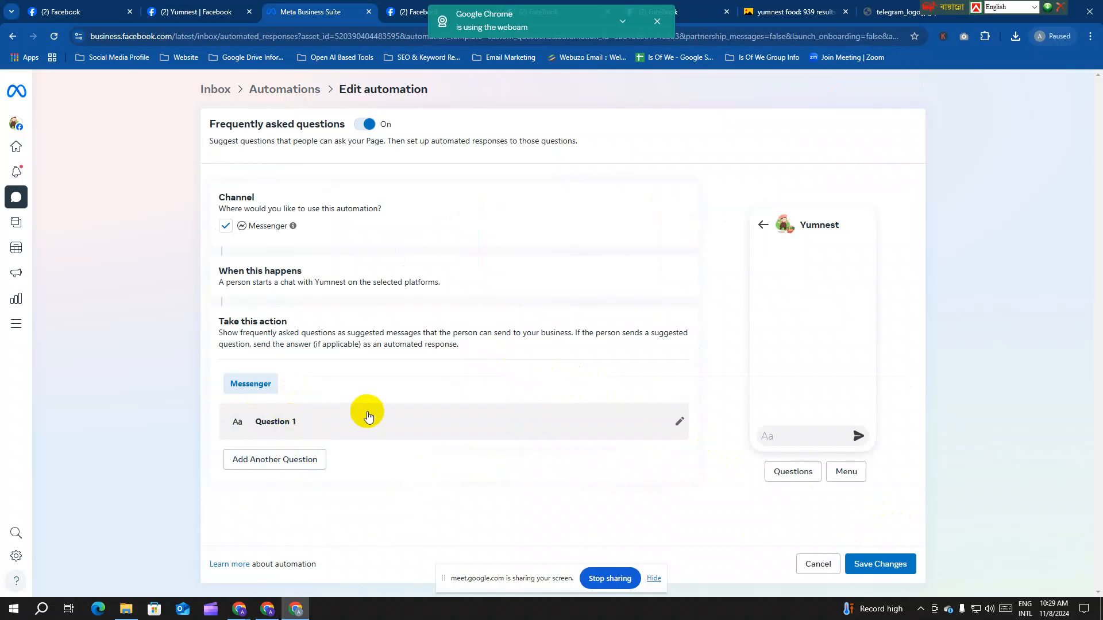
pyautogui.click(284, 426)
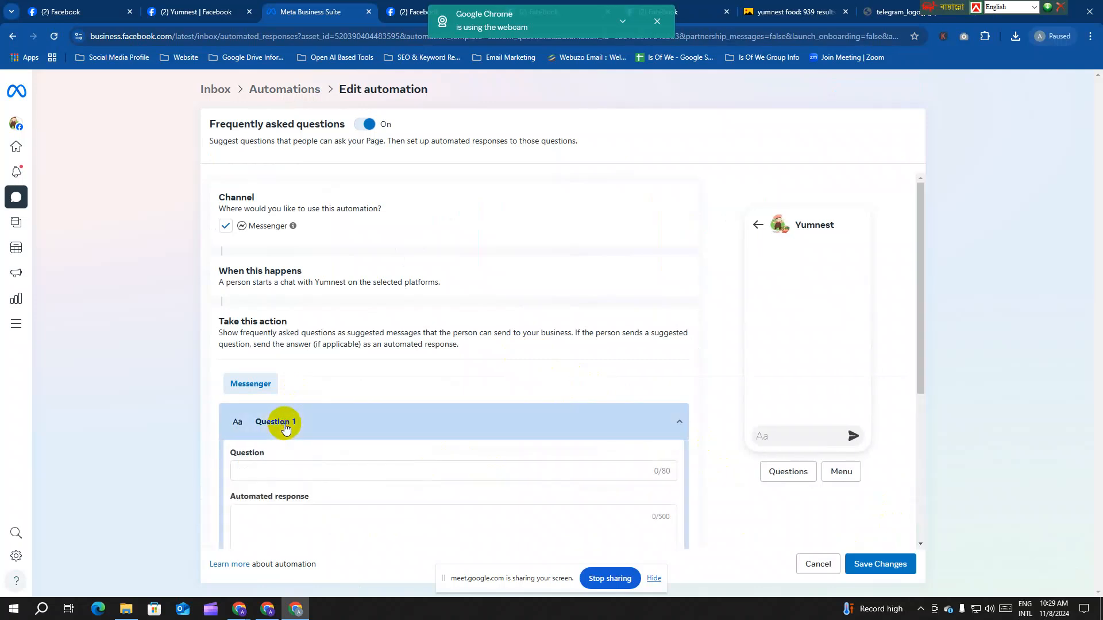
pyautogui.scroll(-2, 298, 425)
pyautogui.click(293, 356)
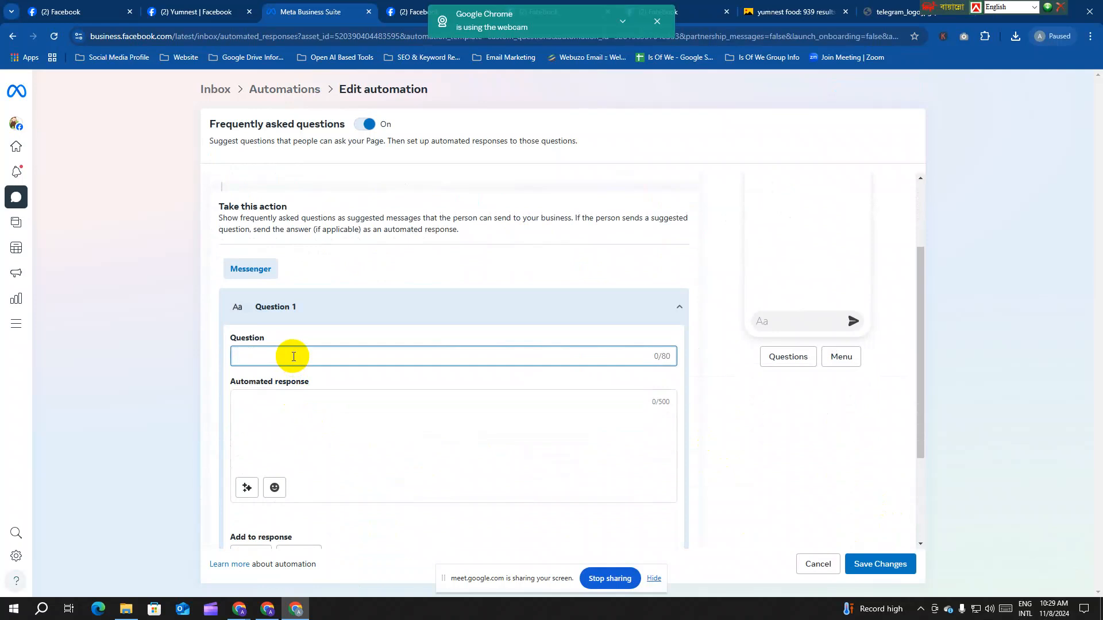
pyautogui.write('where is your office loa')
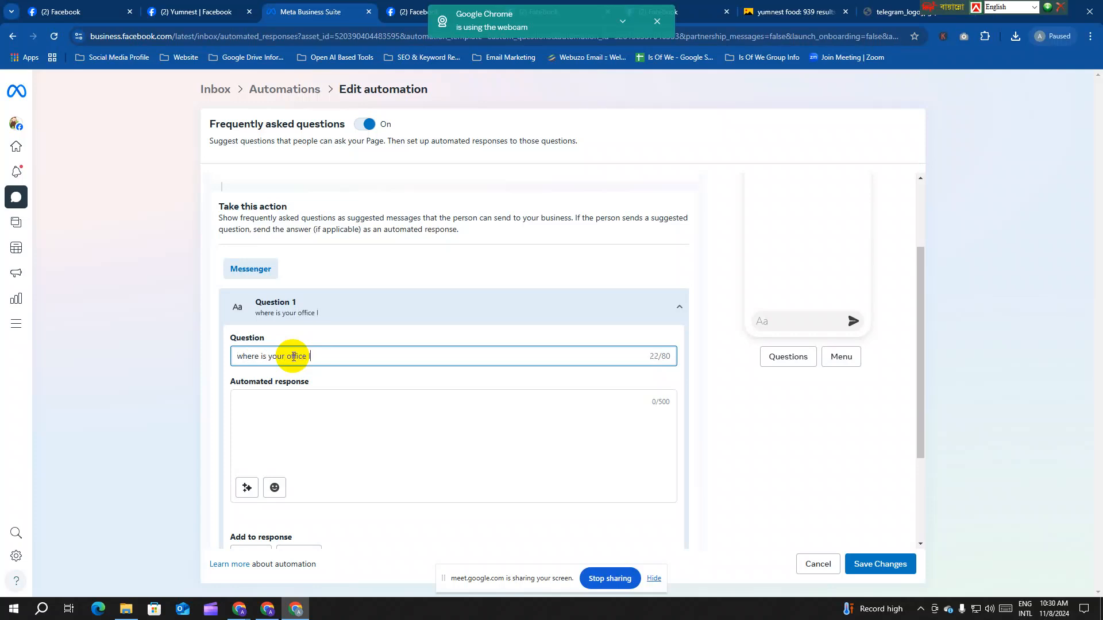
pyautogui.press('BackSpace')
pyautogui.write('cation?>')
pyautogui.press('BackSpace')
pyautogui.press('BackSpace')
pyautogui.click(344, 422)
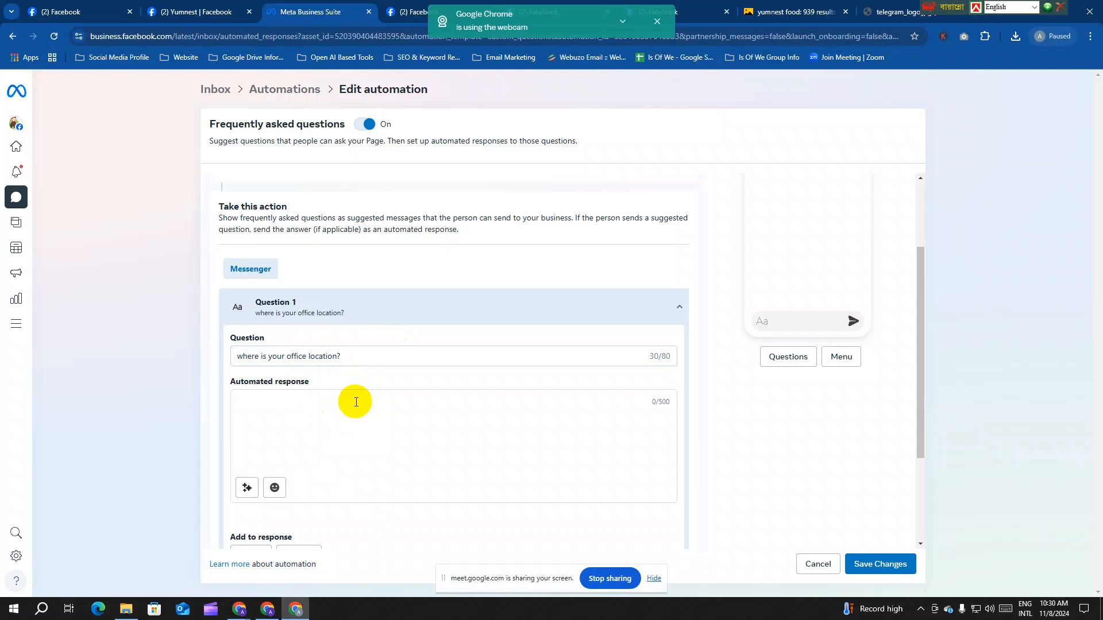
pyautogui.write('west dhanmondi ')
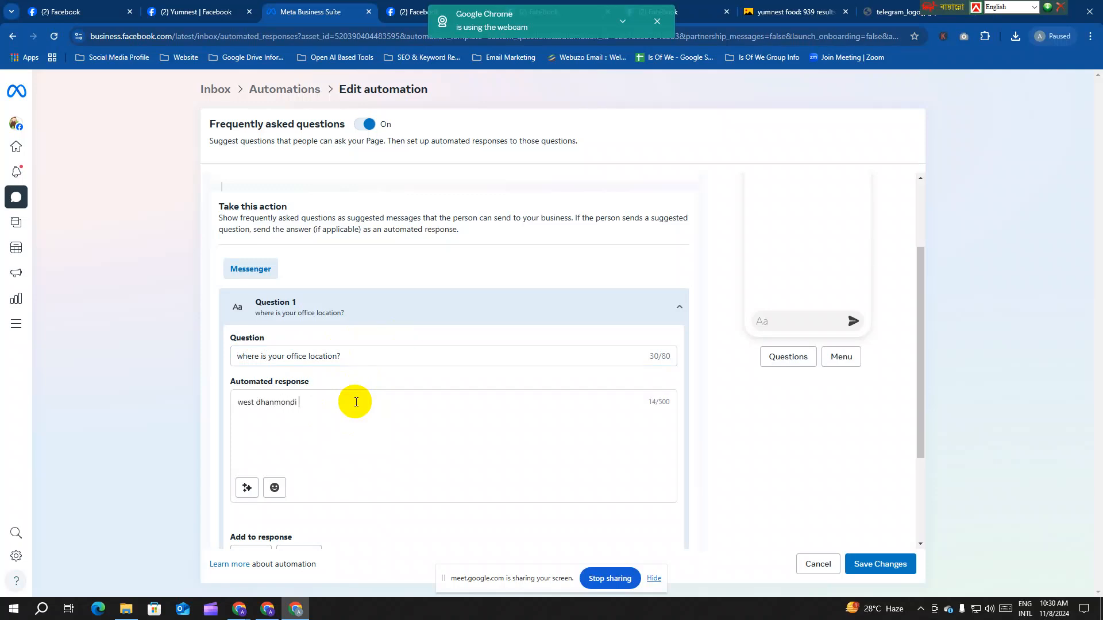
pyautogui.write('housing dhaka')
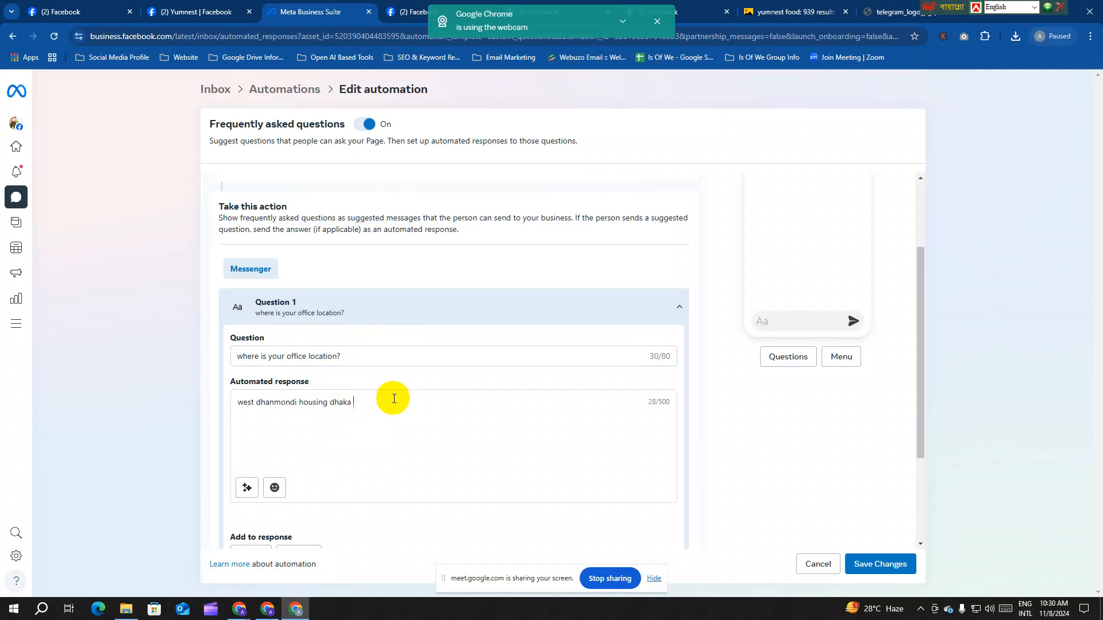
# Step: Add two more question slots and expand Question 2
pyautogui.scroll(-3, 393, 398)
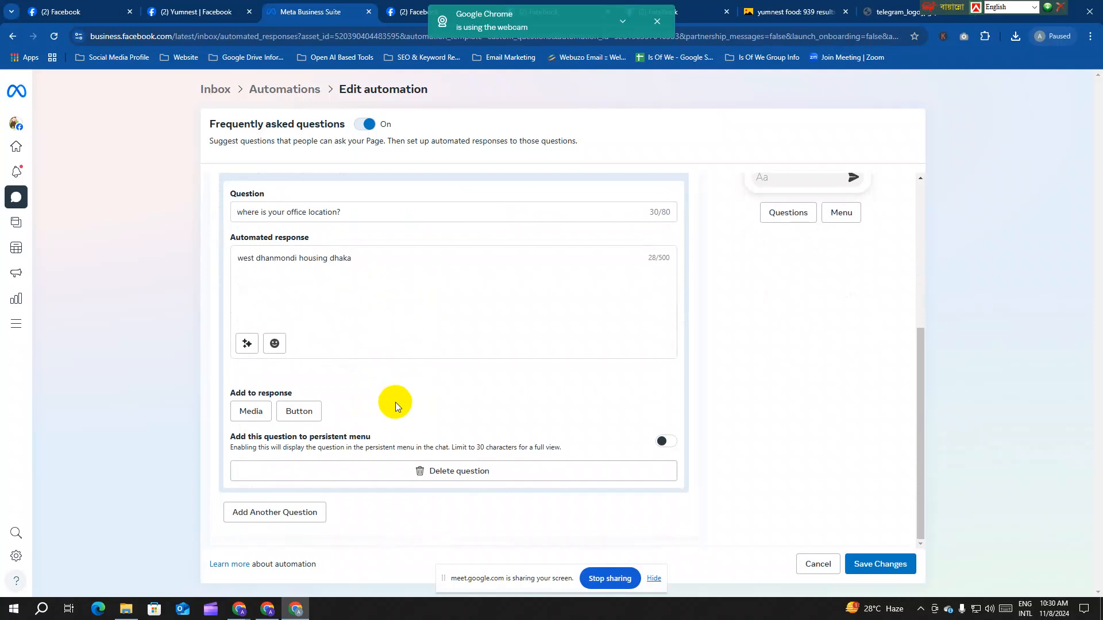
pyautogui.click(305, 511)
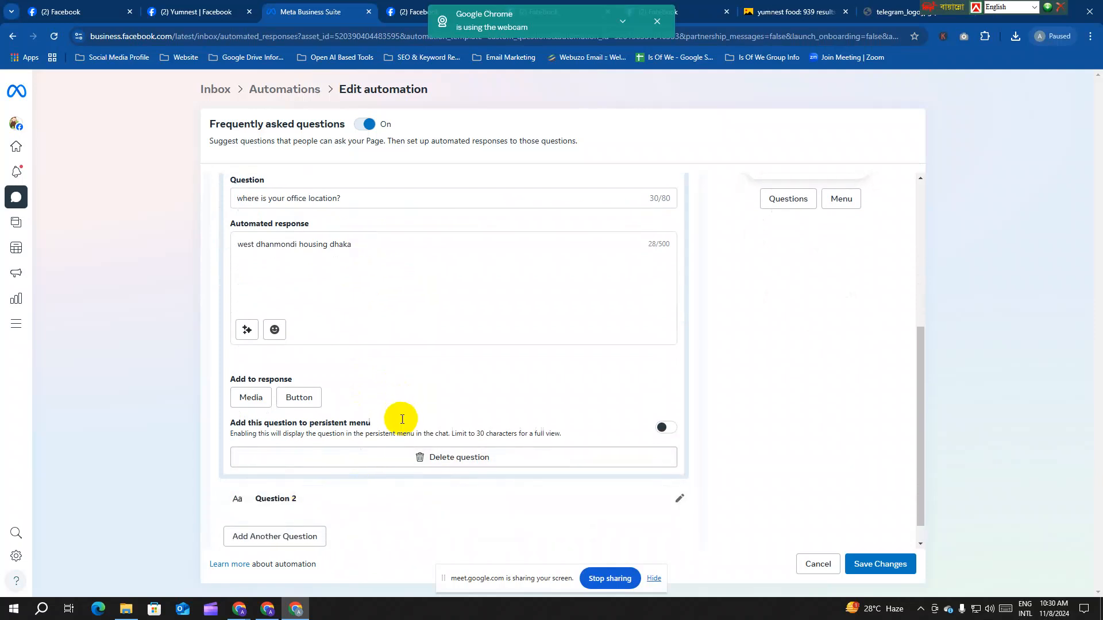
pyautogui.click(278, 513)
pyautogui.click(318, 477)
pyautogui.scroll(-4, 371, 451)
# Step: Fill Question 2 as "Can i know about your products?" with the answer "food items"
pyautogui.click(316, 295)
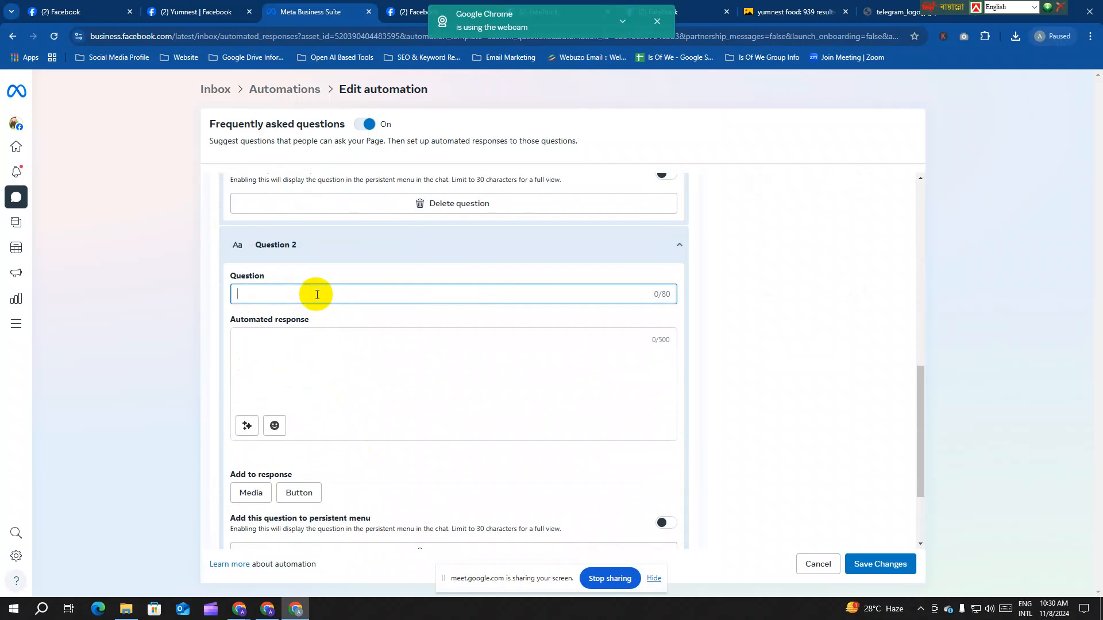
pyautogui.write('Can i know ')
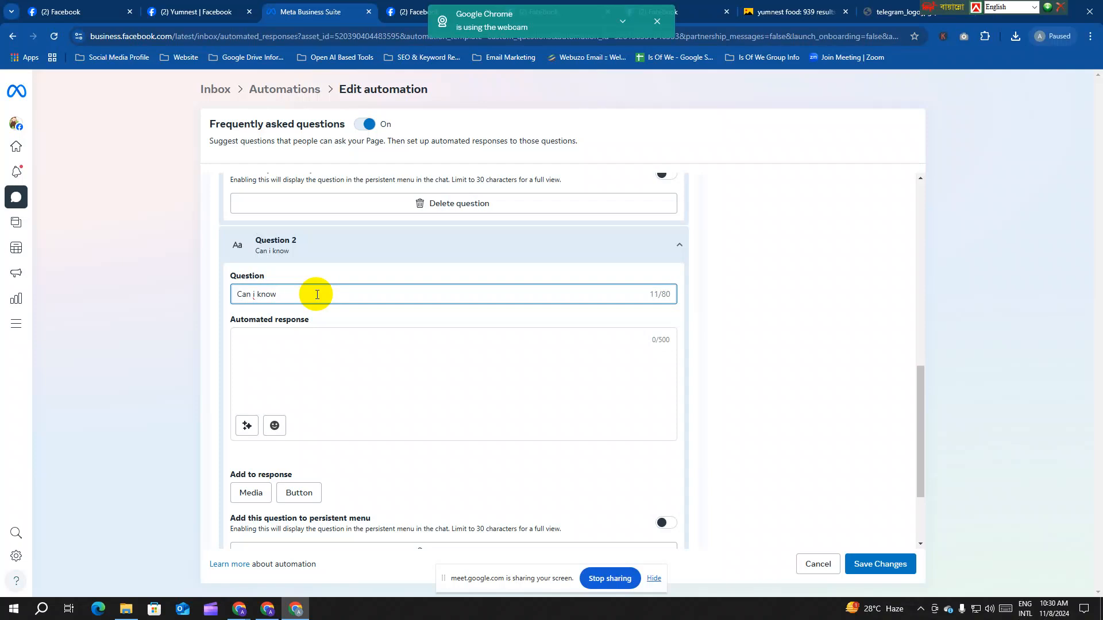
pyautogui.write('about u')
pyautogui.write('our products?')
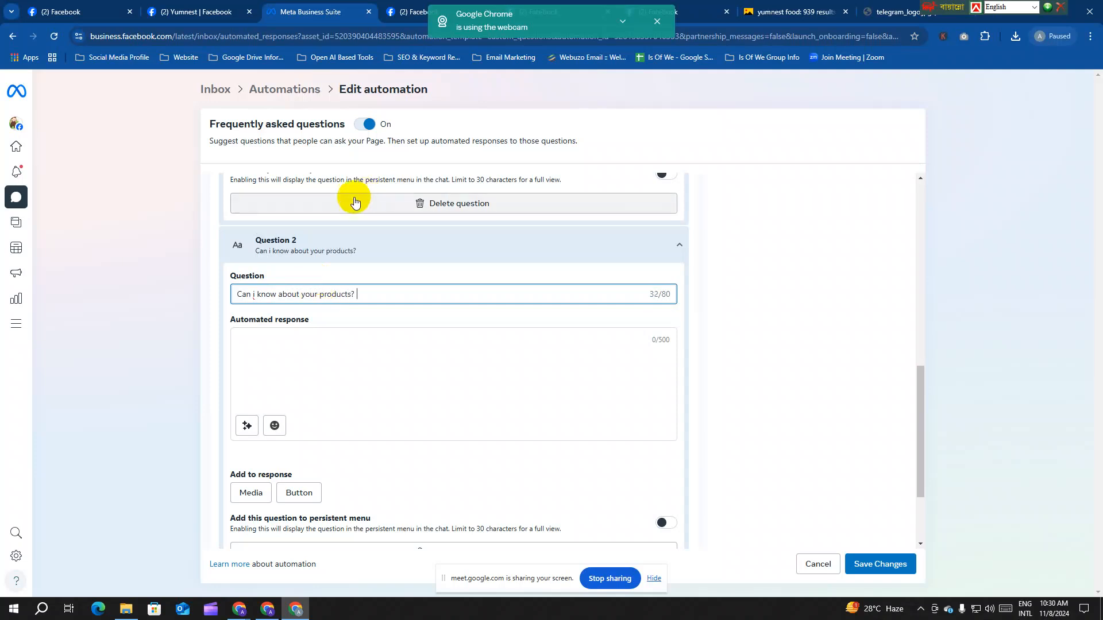
pyautogui.click(265, 341)
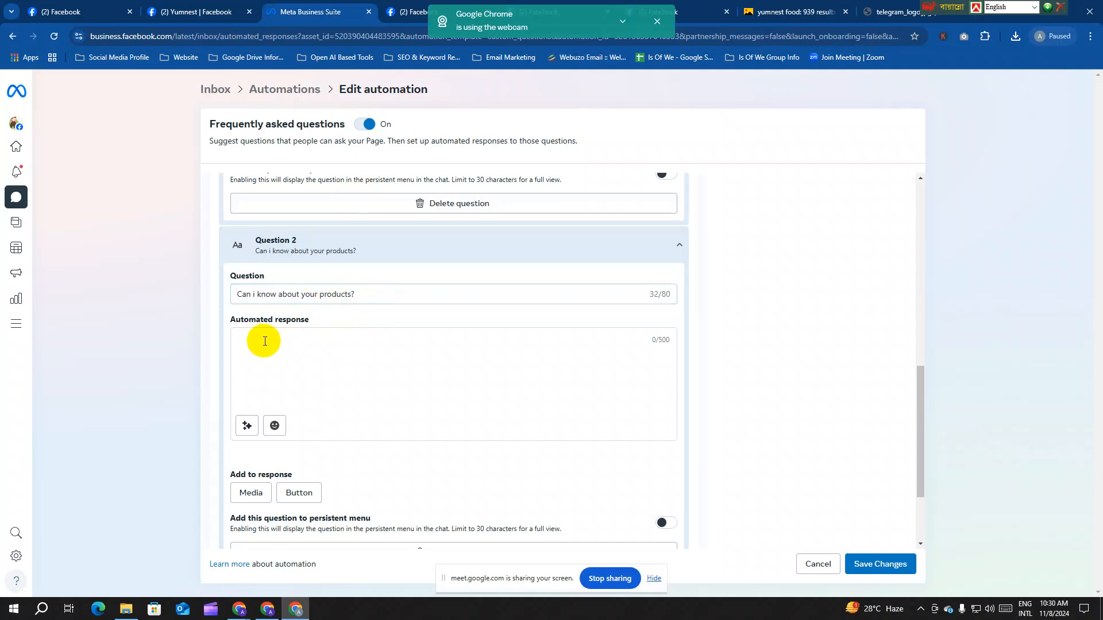
pyautogui.write('food')
pyautogui.write(' ite')
pyautogui.write('am')
pyautogui.press('BackSpace')
pyautogui.press('BackSpace')
pyautogui.press('BackSpace')
pyautogui.write('ems')
# Step: Delete the empty Question 3, save the FAQ, and dismiss the webcam notice
pyautogui.scroll(-2, 367, 402)
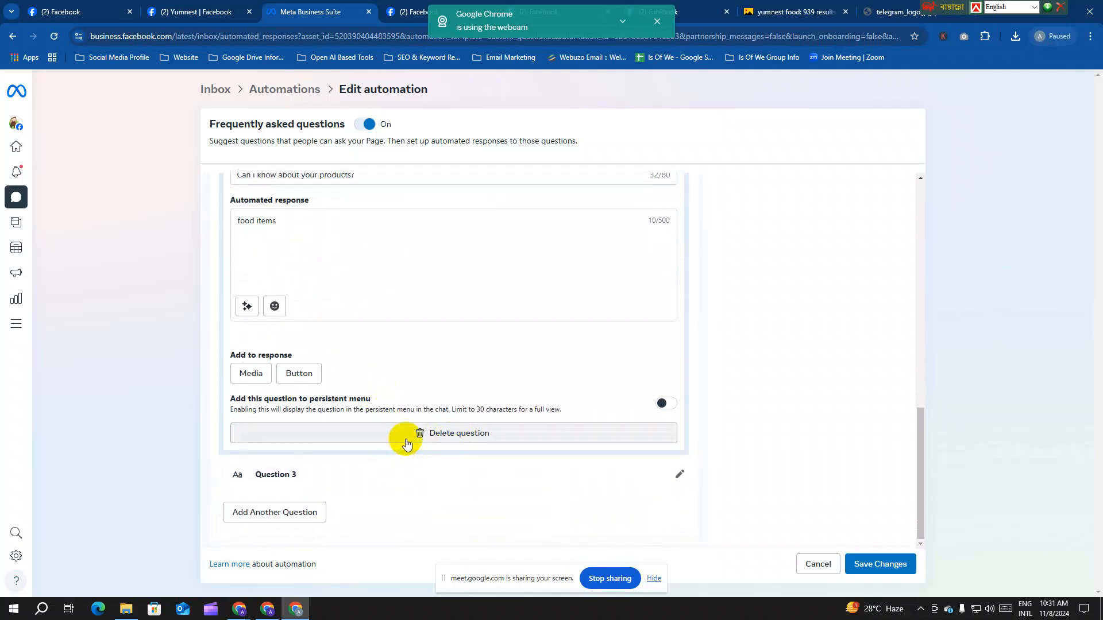
pyautogui.click(678, 474)
pyautogui.click(462, 495)
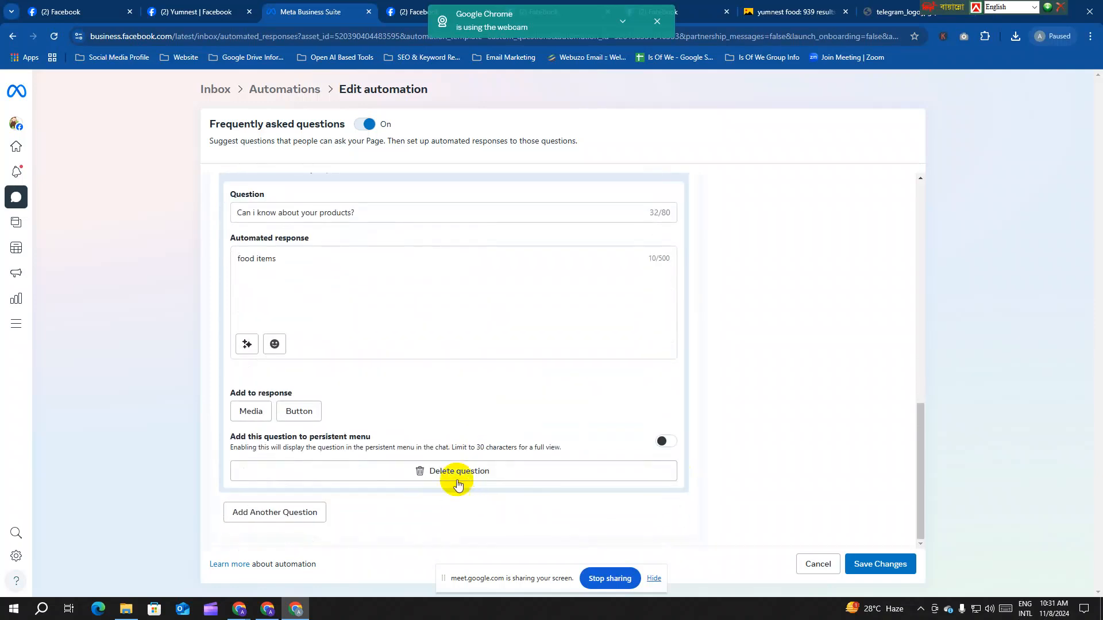
pyautogui.click(896, 563)
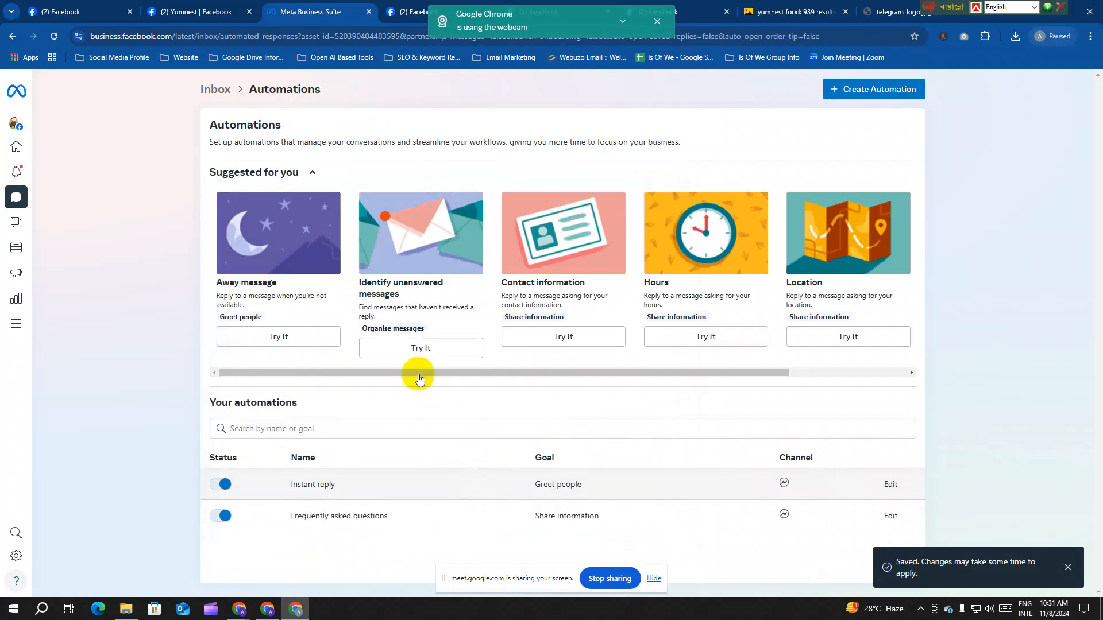
pyautogui.click(657, 22)
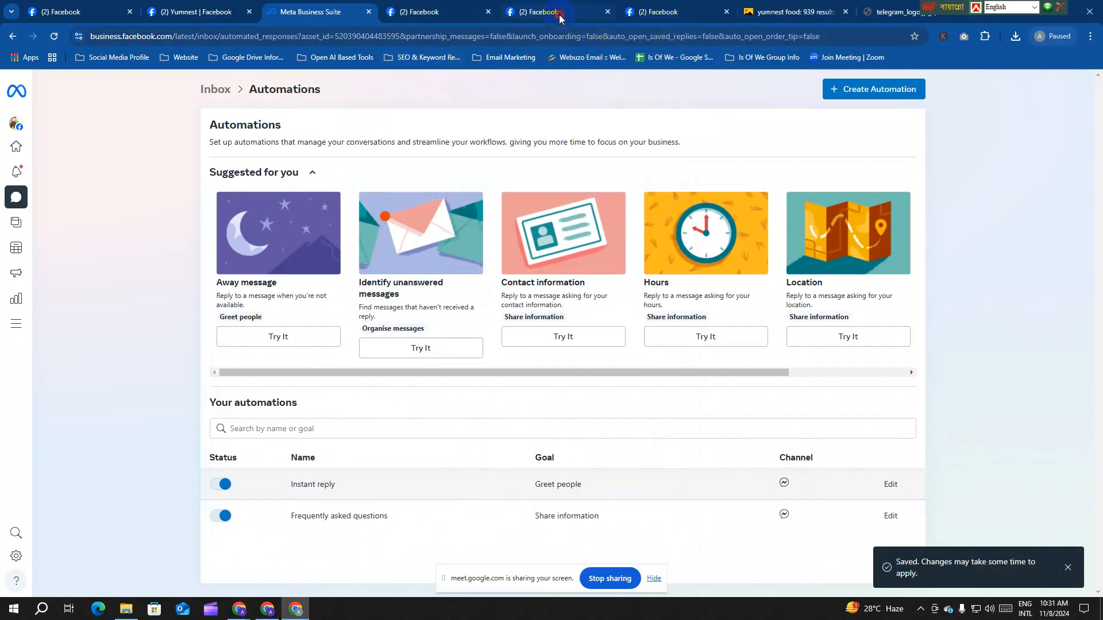
# Step: View the Yumnest Page on Facebook, then open the Away message automation for editing
pyautogui.click(560, 12)
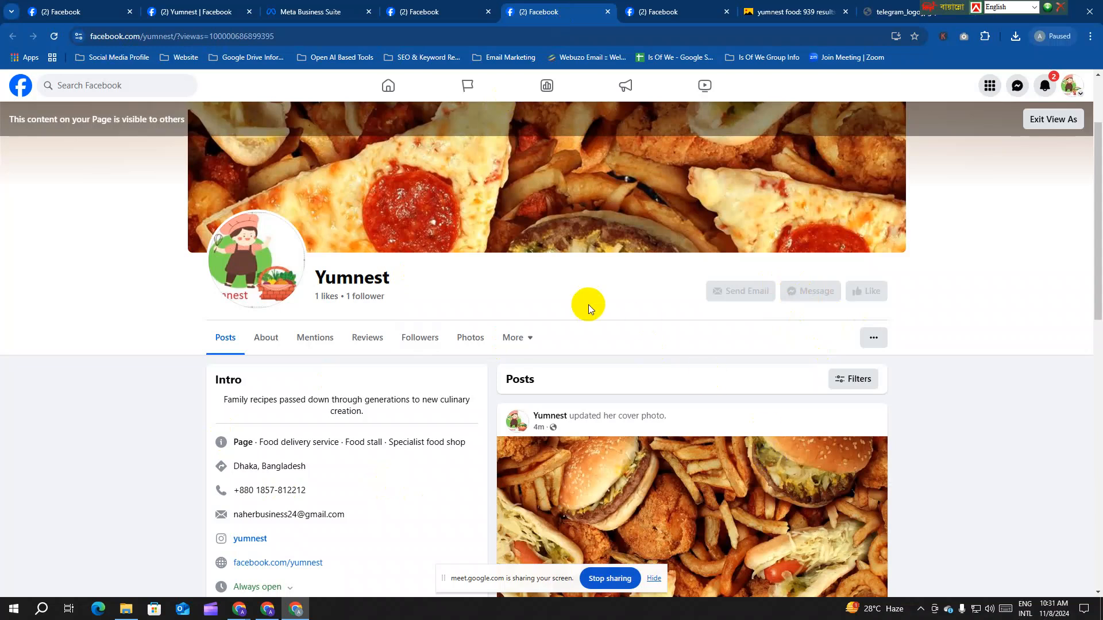
pyautogui.click(437, 11)
pyautogui.click(313, 11)
pyautogui.click(888, 517)
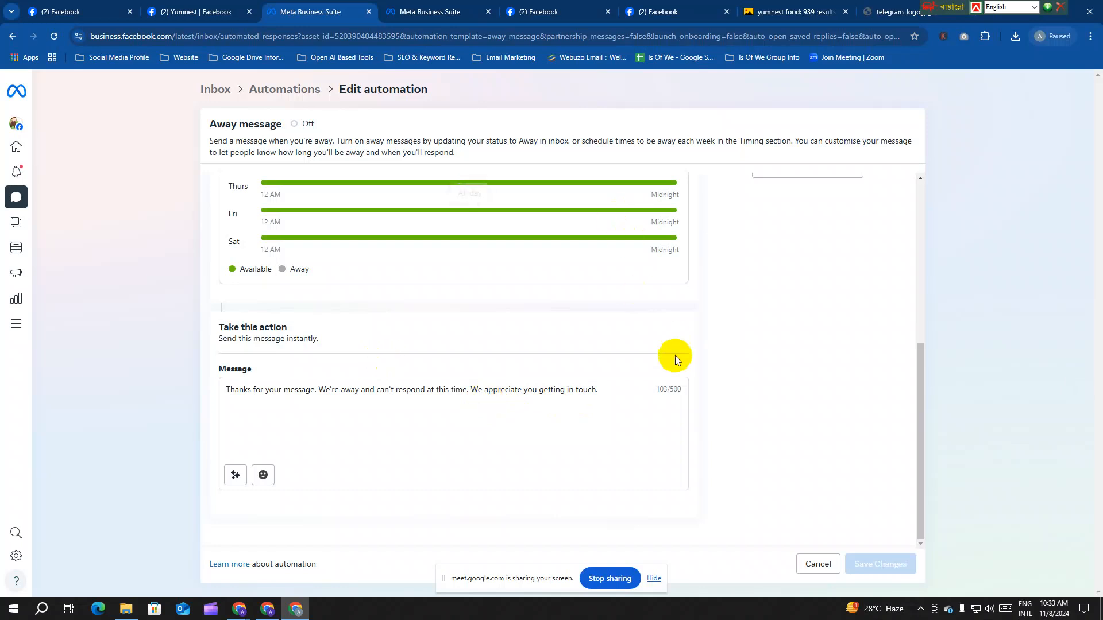
# Step: Select the away message text, enable its Messenger channel, and save the Away message settings
pyautogui.moveTo(609, 392); pyautogui.dragTo(201, 382)
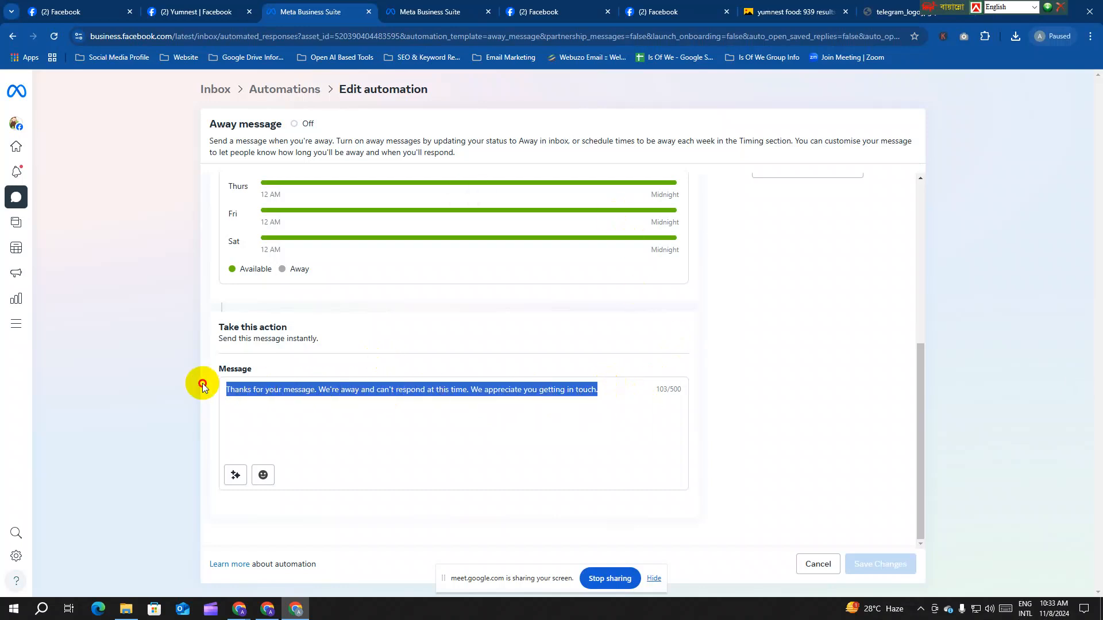
pyautogui.click(294, 389)
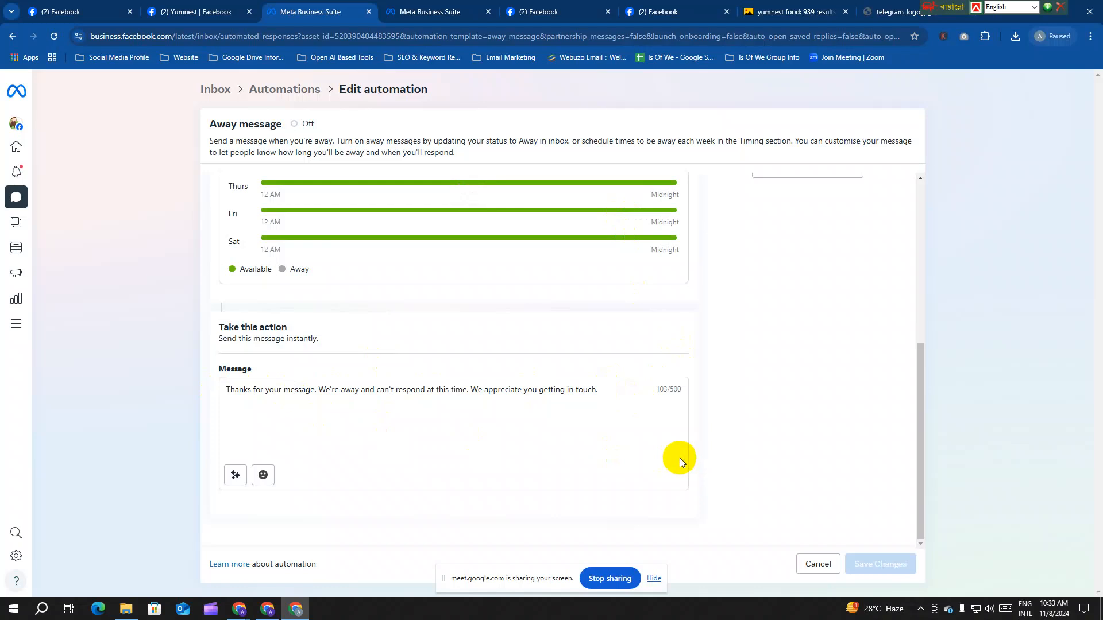
pyautogui.moveTo(612, 389); pyautogui.dragTo(164, 394)
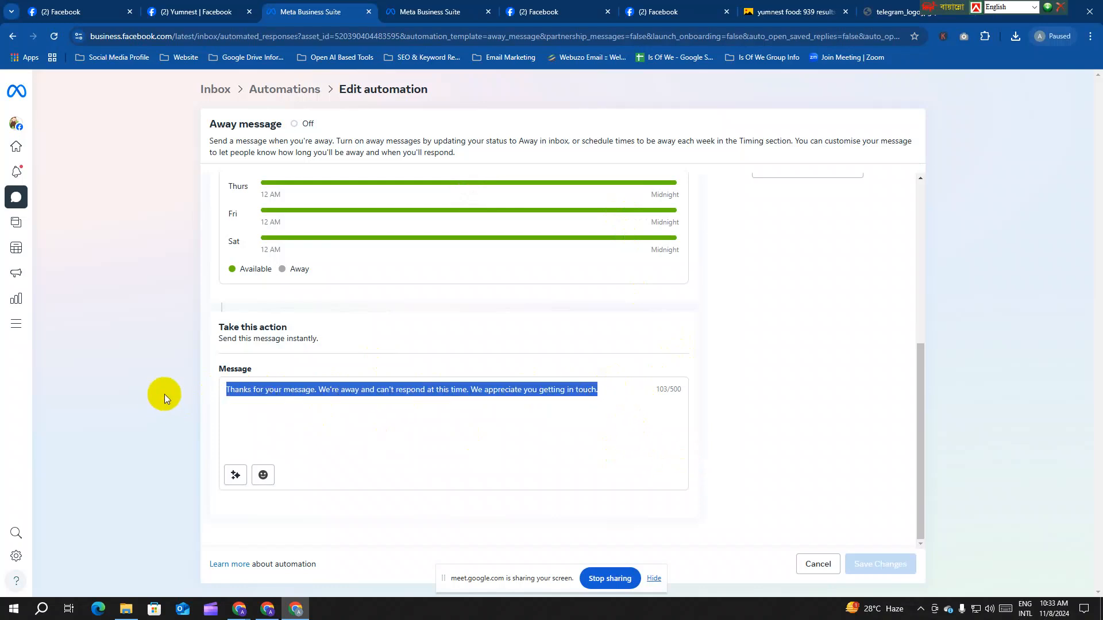
pyautogui.scroll(5, 443, 353)
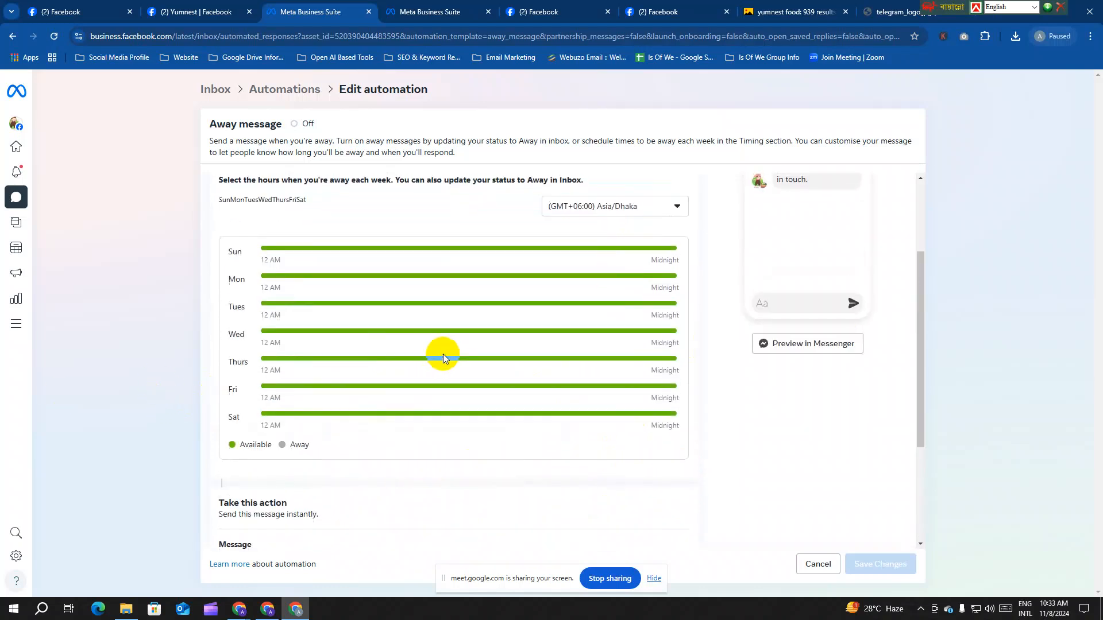
pyautogui.click(228, 230)
pyautogui.scroll(-3, 482, 253)
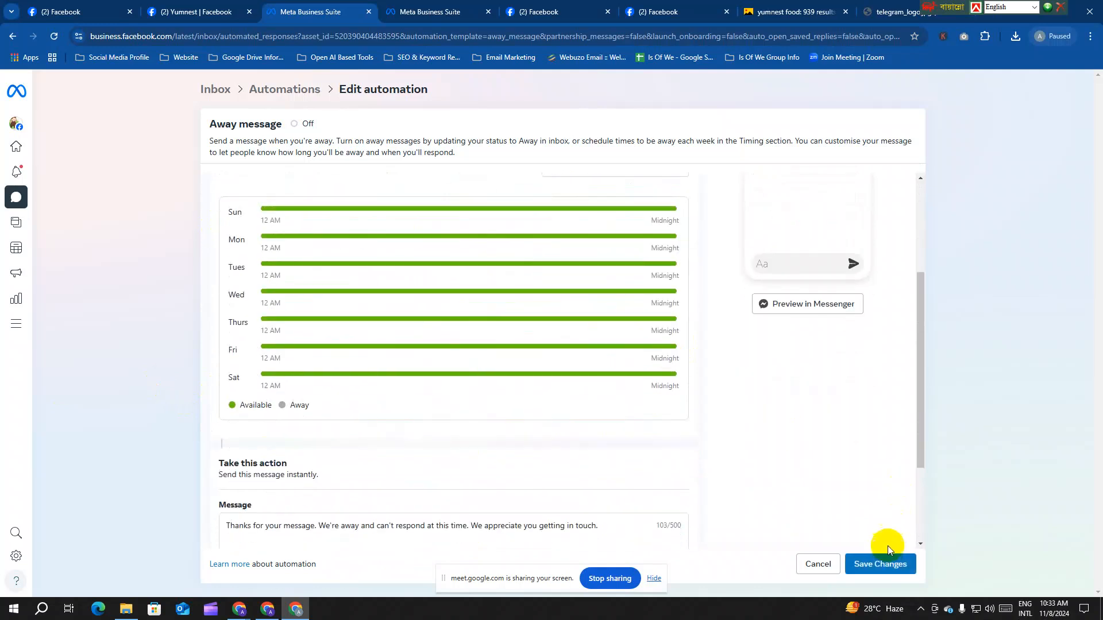
pyautogui.click(884, 564)
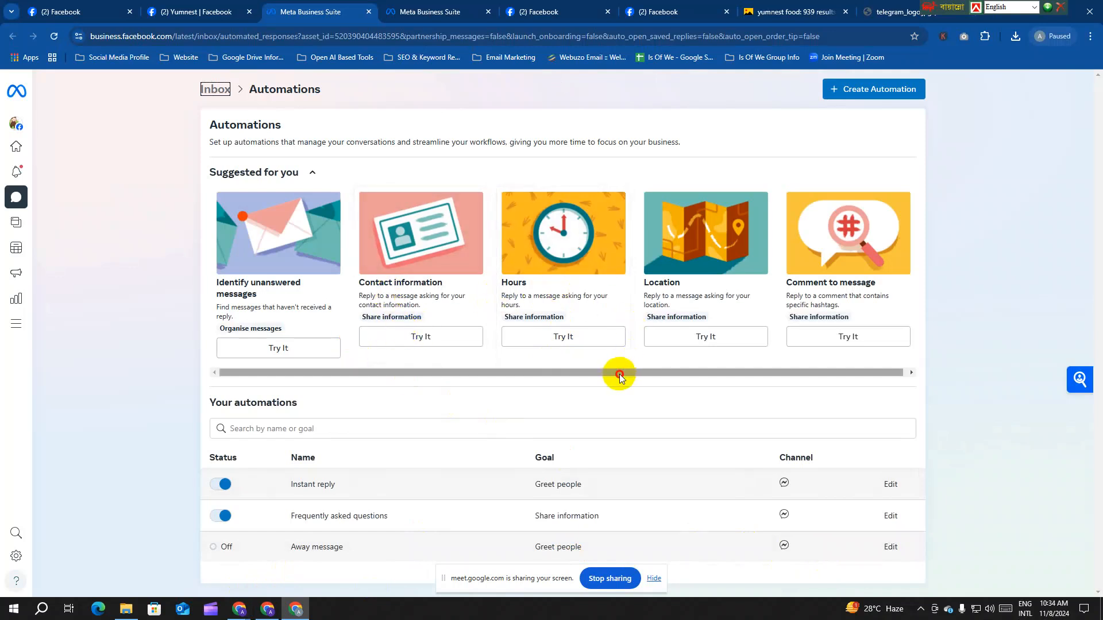
pyautogui.moveTo(618, 373); pyautogui.dragTo(816, 367)
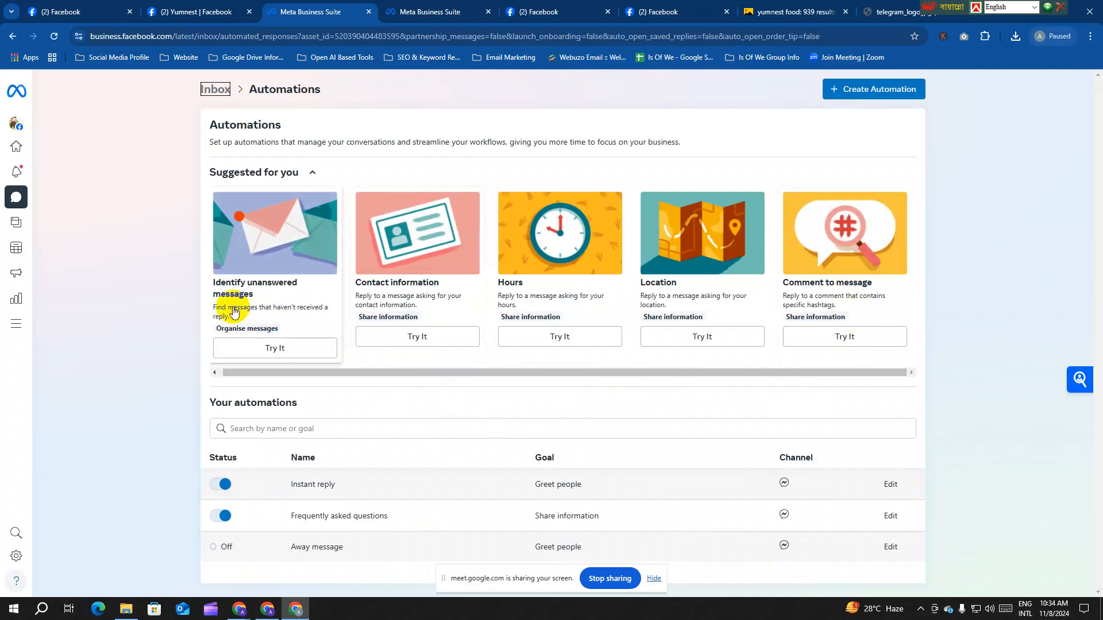
pyautogui.click(545, 373)
pyautogui.moveTo(544, 371); pyautogui.dragTo(643, 369)
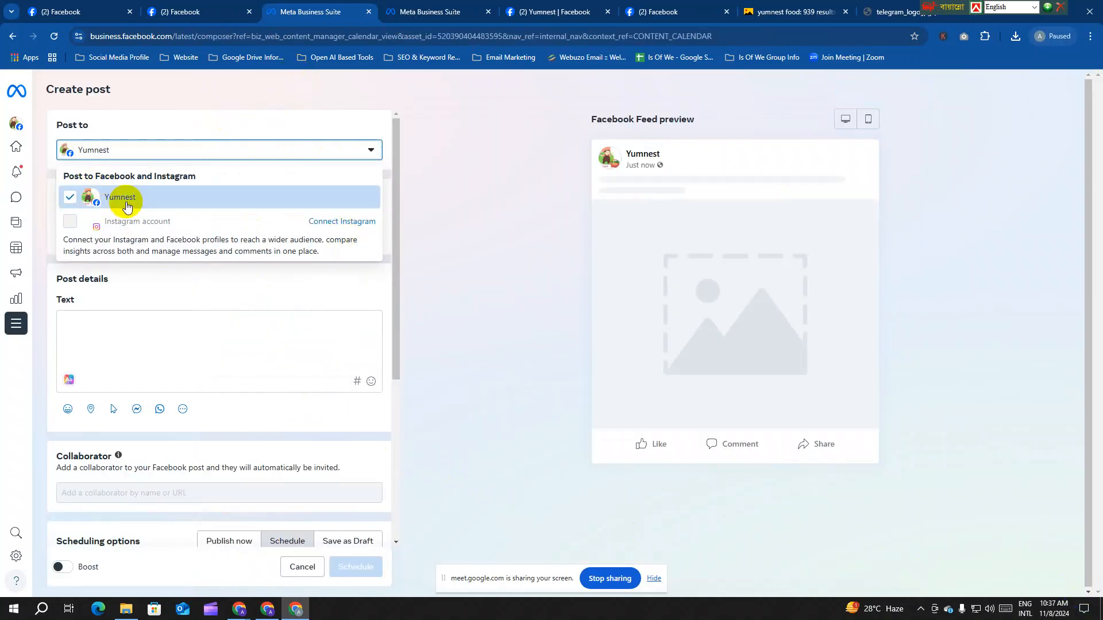
# Step: Open Content in a new tab to check the three published posts, then return to the draft
pyautogui.click(91, 148)
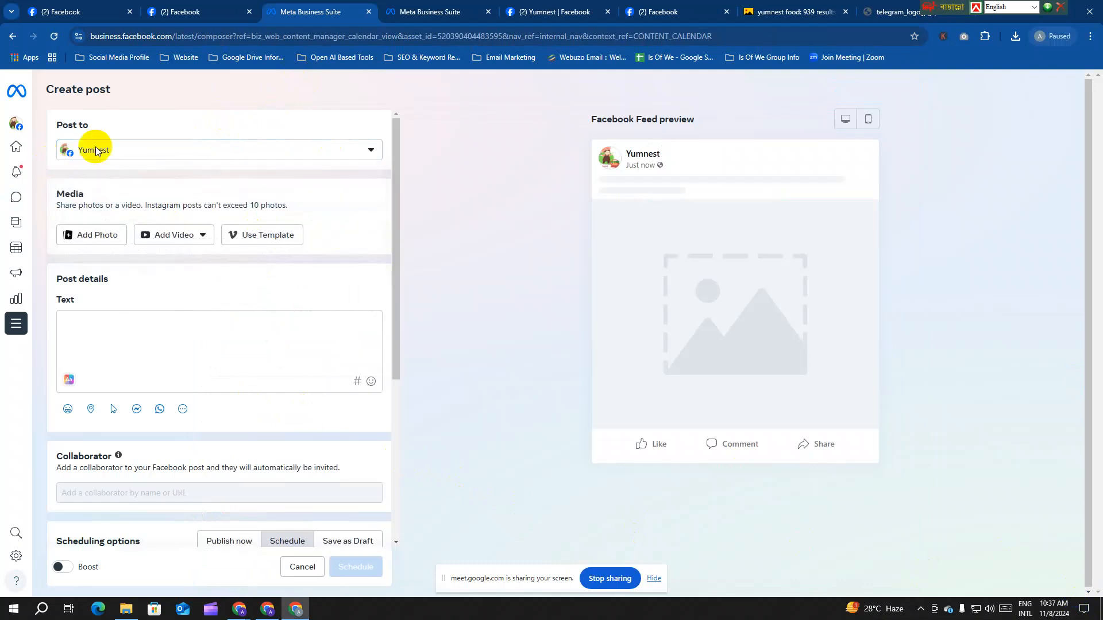
pyautogui.click(419, 7)
pyautogui.click(311, 12)
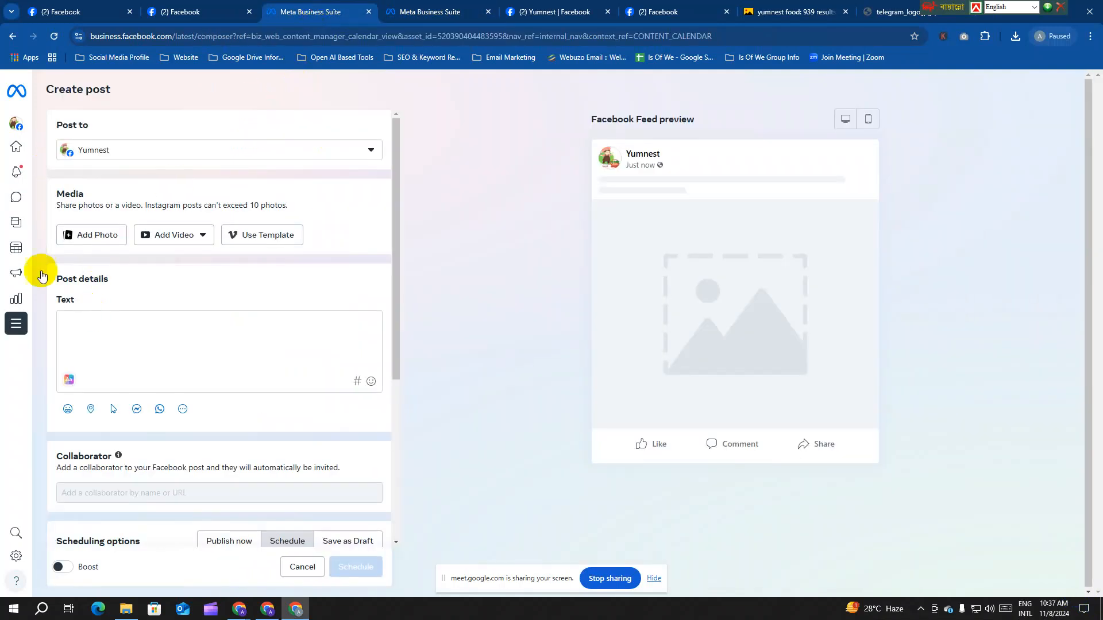
pyautogui.moveTo(4, 232)
pyautogui.rightClick(42, 232)
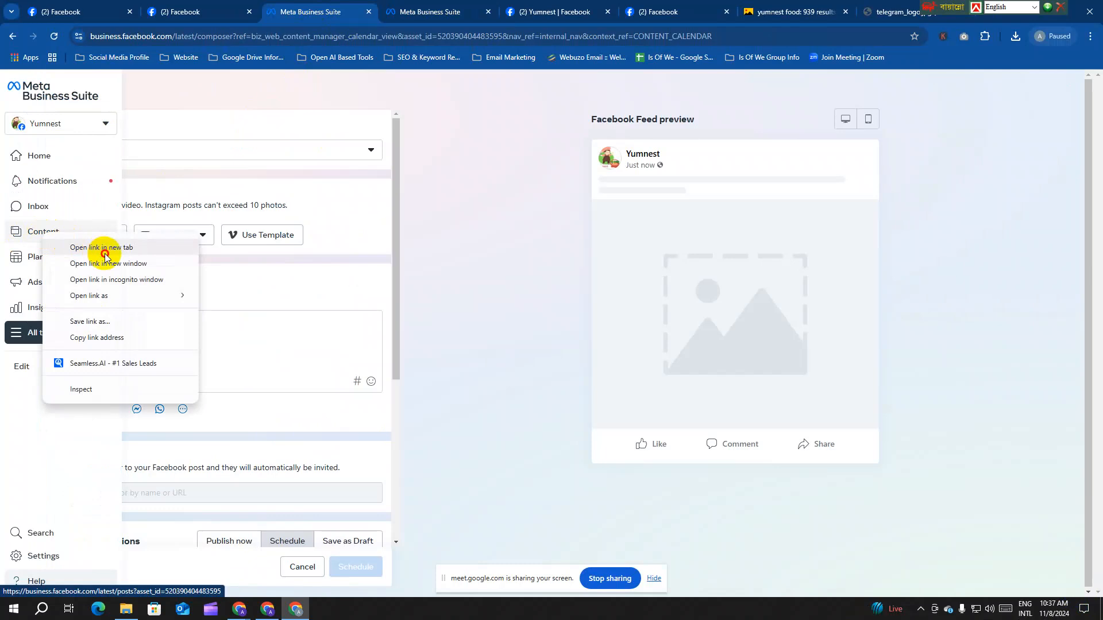
pyautogui.click(103, 249)
pyautogui.click(393, 11)
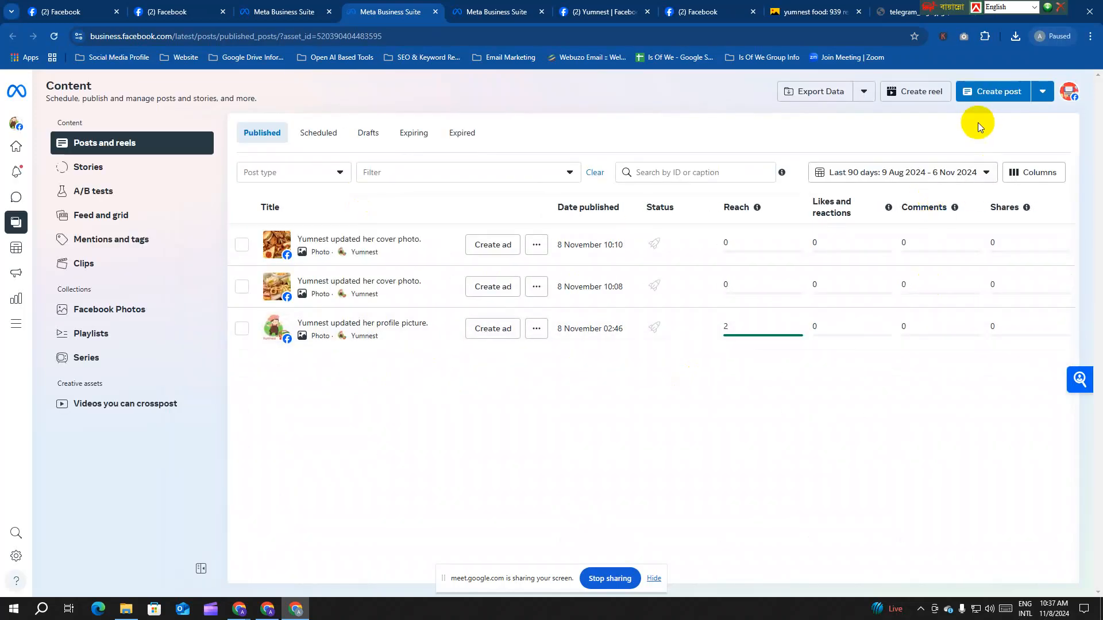
pyautogui.click(1043, 93)
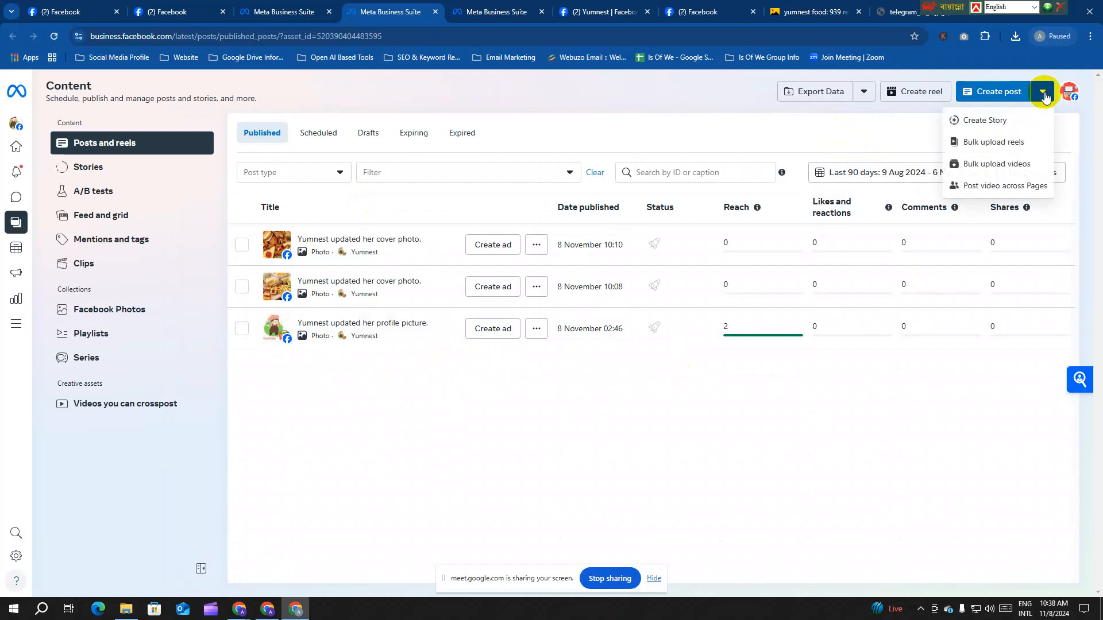
pyautogui.click(333, 152)
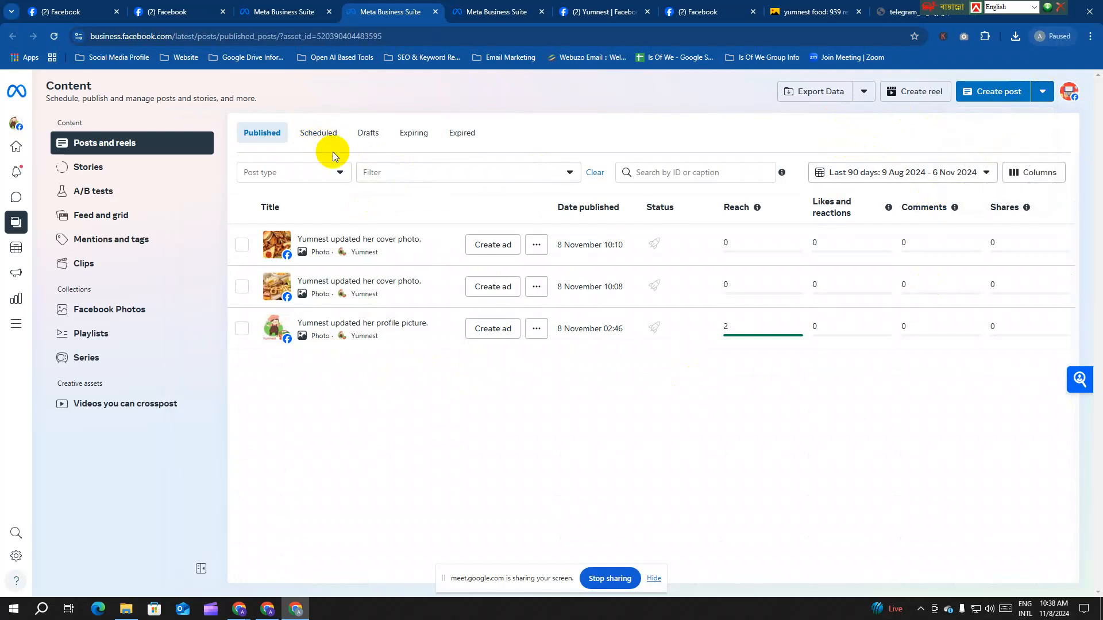
pyautogui.click(283, 12)
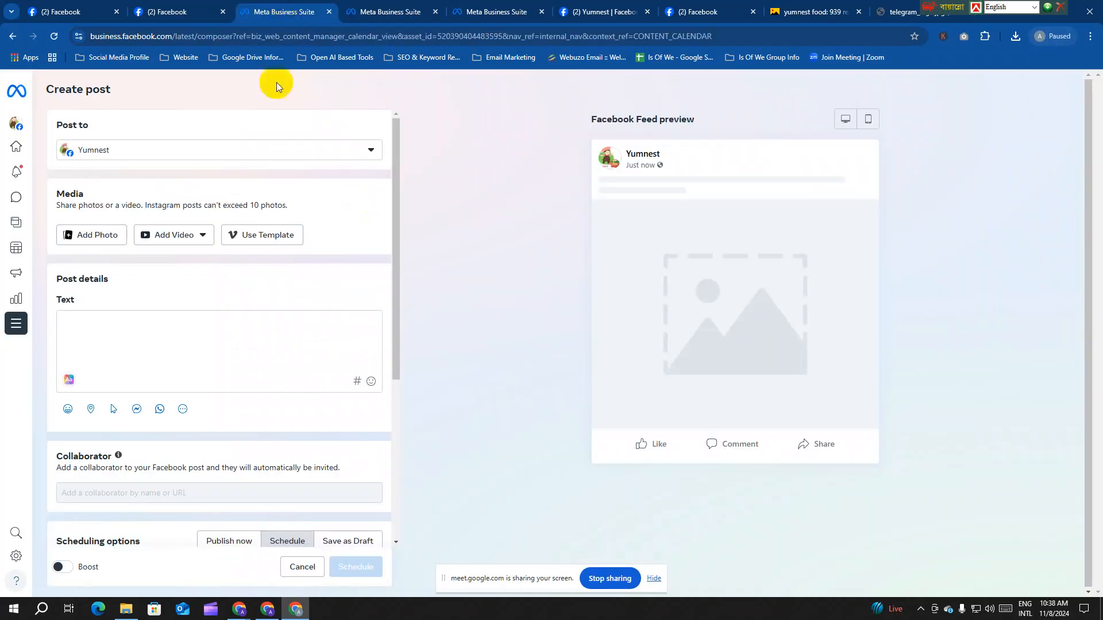
pyautogui.click(304, 150)
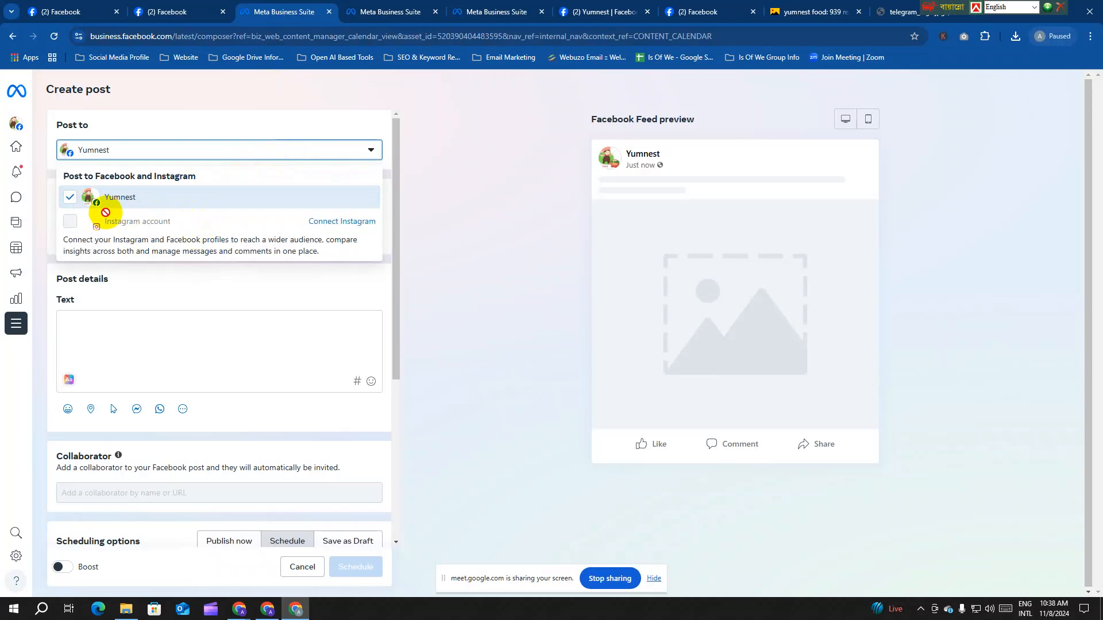
pyautogui.scroll(-3, 271, 337)
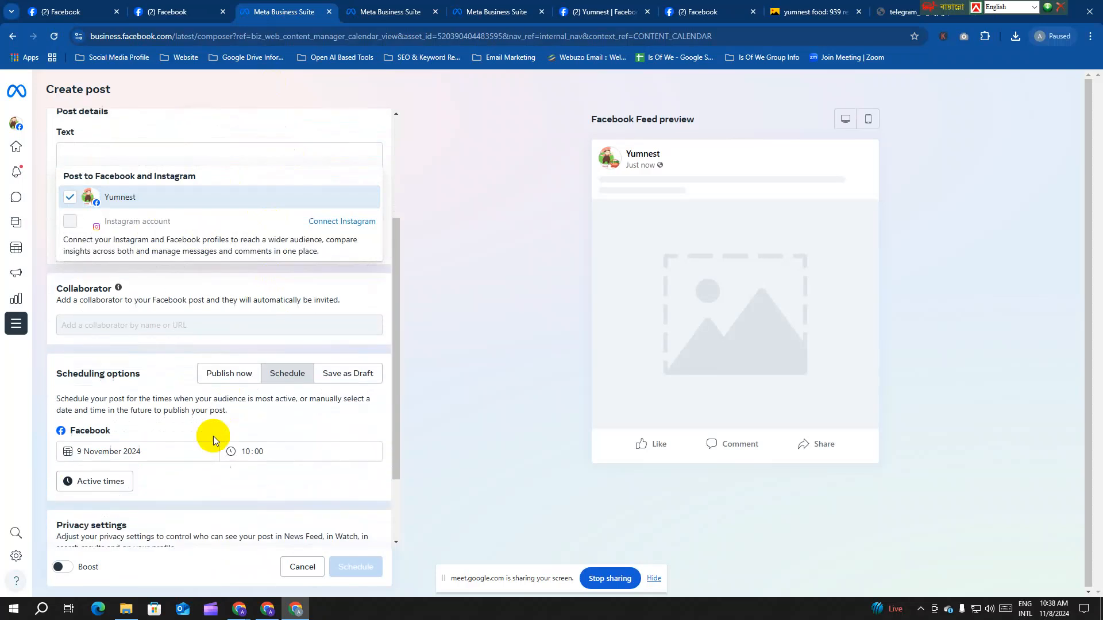
pyautogui.click(357, 287)
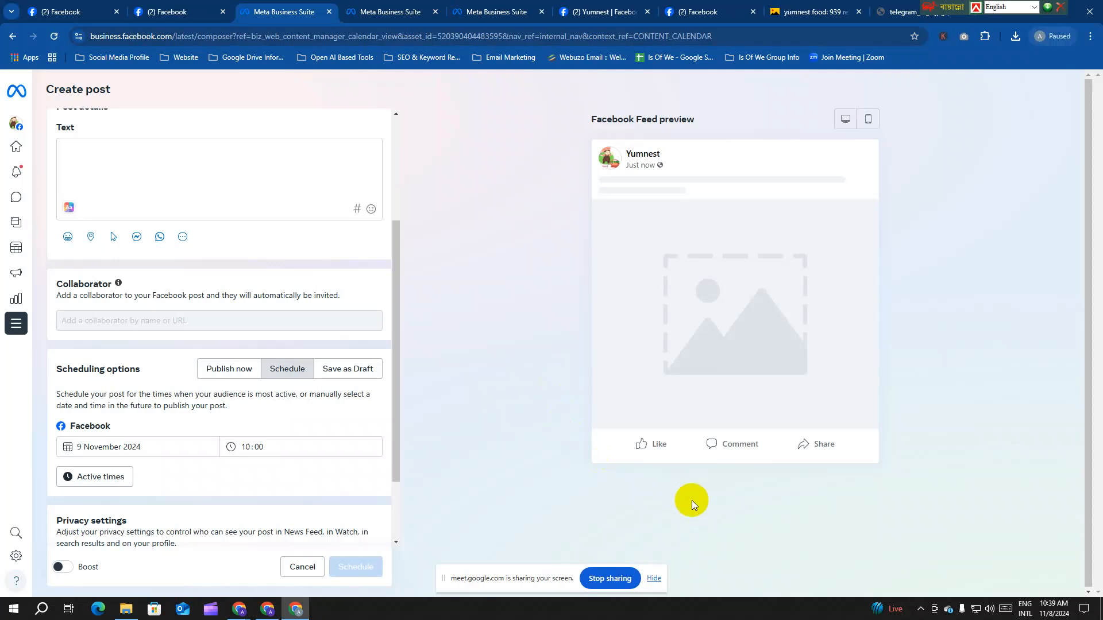
pyautogui.scroll(-2, 299, 419)
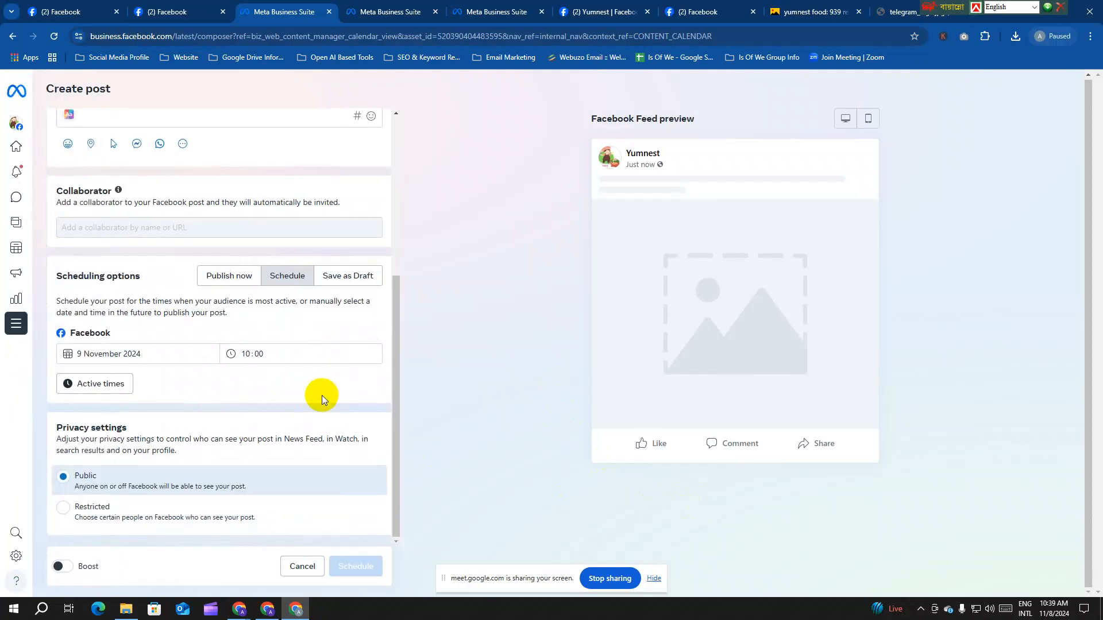
pyautogui.scroll(5, 322, 395)
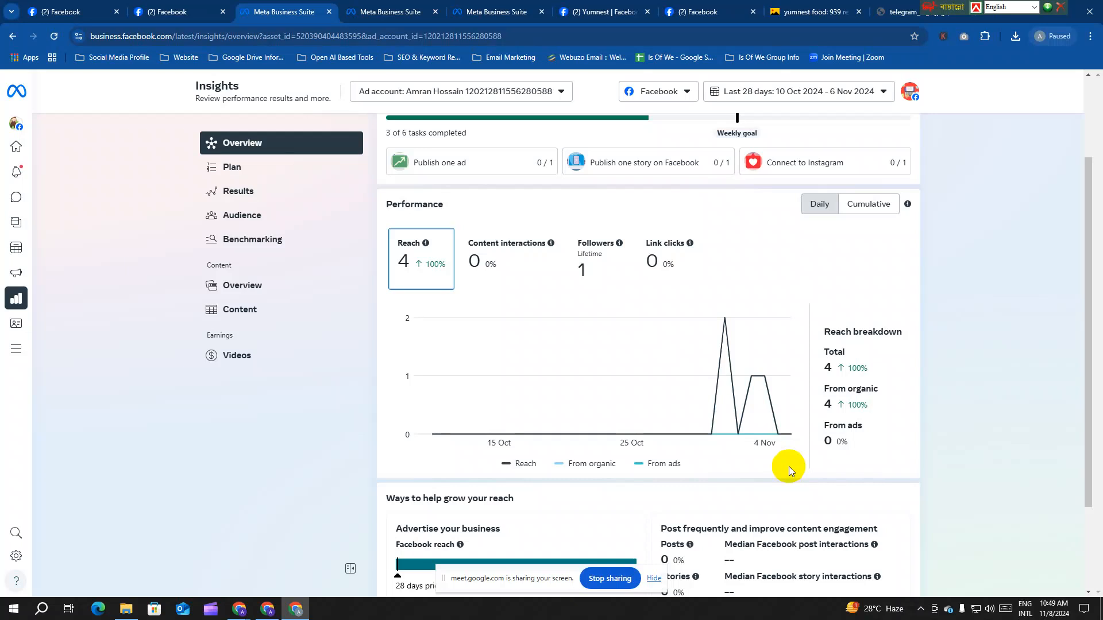
# Step: Step through the Insights Plan and Results views, ending on Audience showing 1 Facebook follower
pyautogui.scroll(-2, 704, 422)
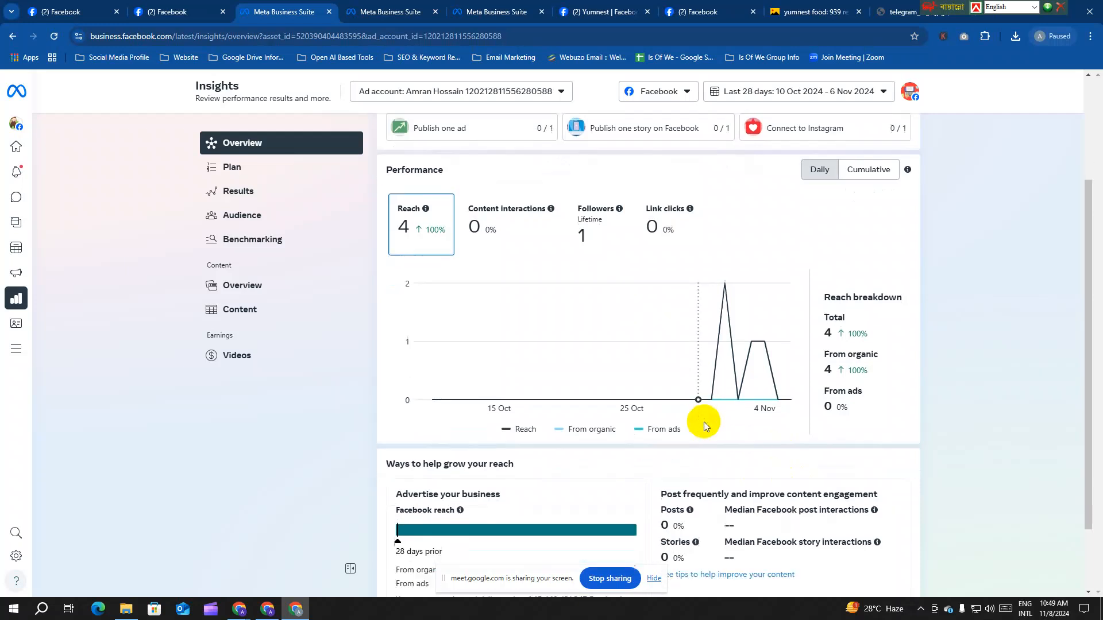
pyautogui.scroll(3, 602, 382)
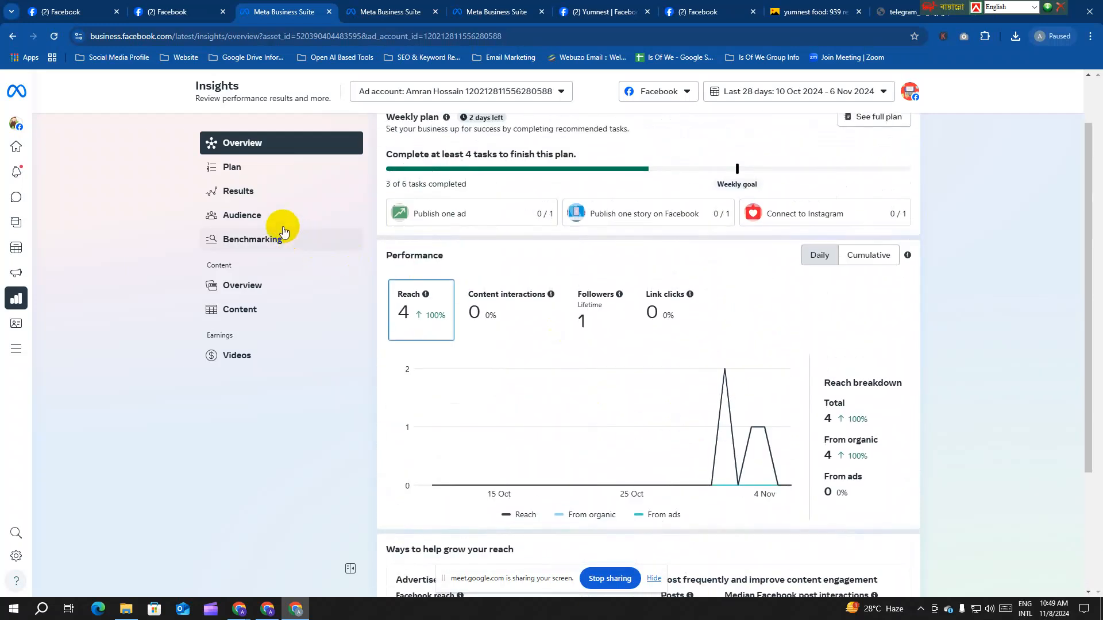
pyautogui.click(234, 173)
pyautogui.click(244, 183)
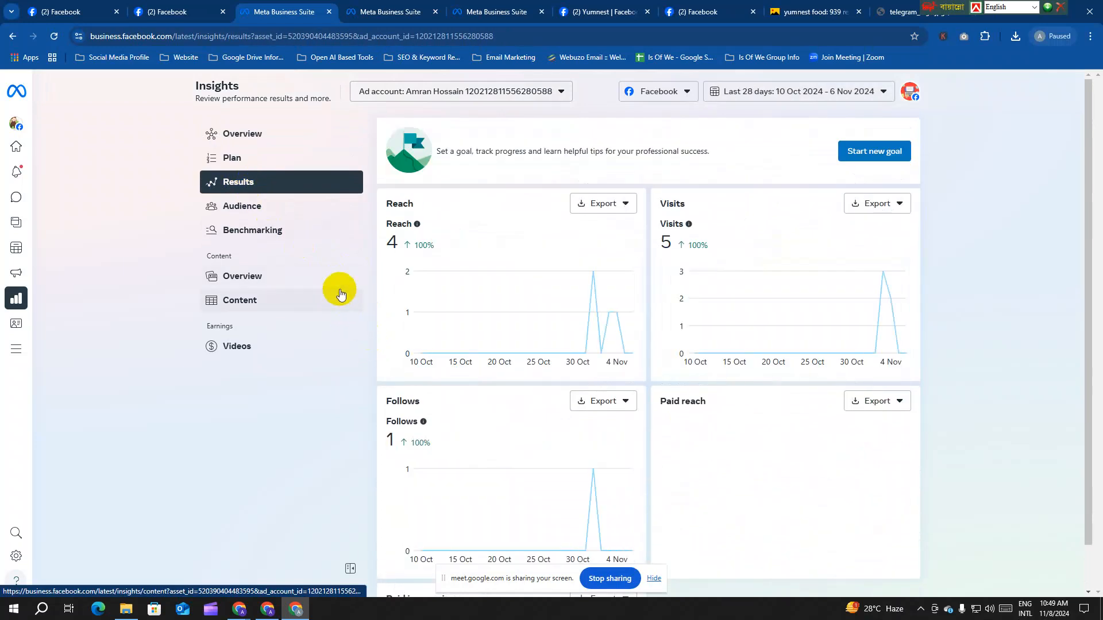
pyautogui.scroll(-1, 512, 360)
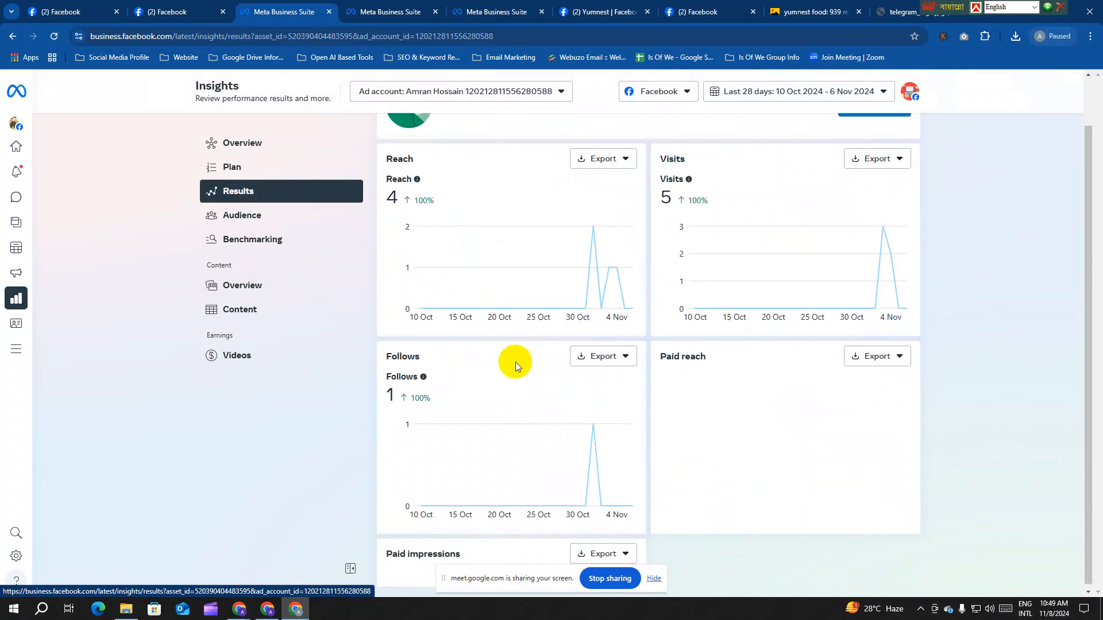
pyautogui.scroll(1, 515, 362)
pyautogui.click(268, 208)
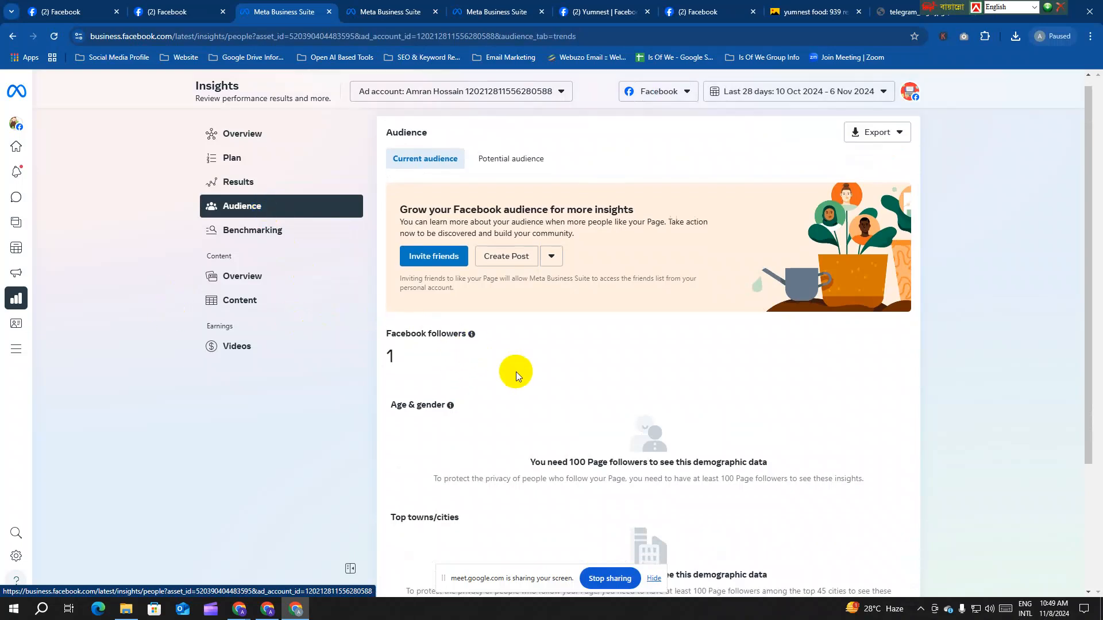
# Step: Read the Audience follower-requirement notice, then view Video earnings showing $0.00 in Stars
pyautogui.scroll(-3, 515, 371)
pyautogui.moveTo(392, 246); pyautogui.dragTo(421, 256)
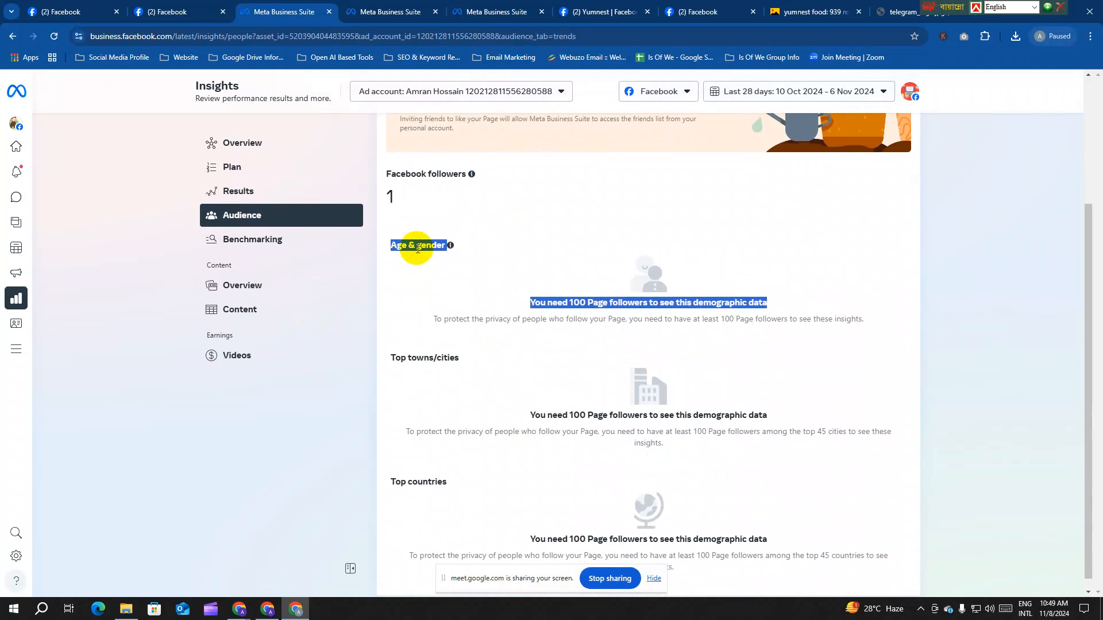
pyautogui.click(418, 258)
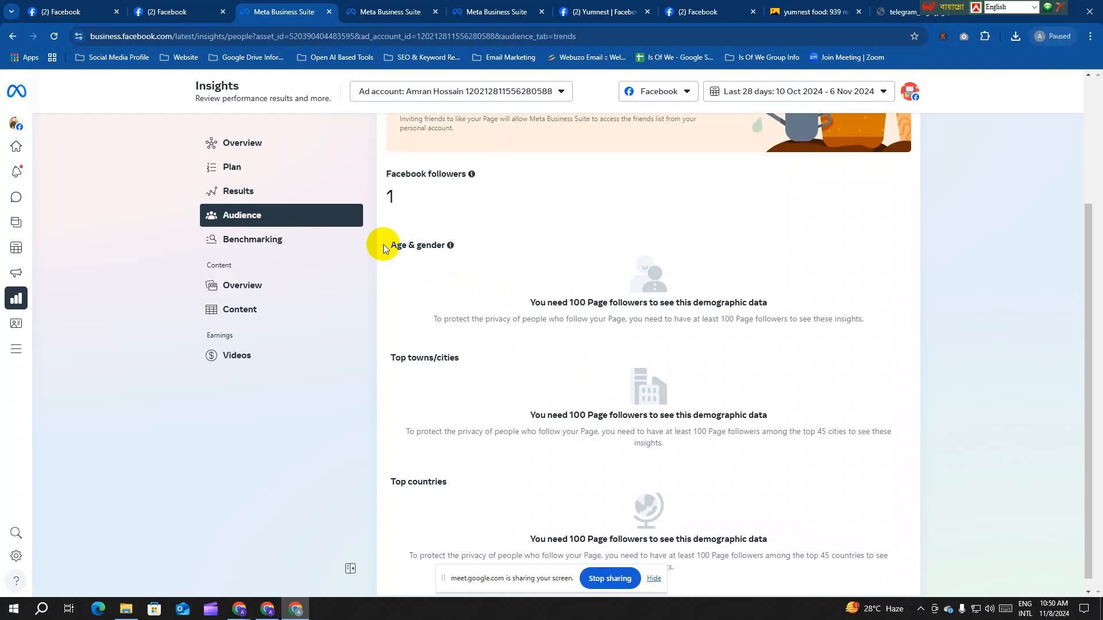
pyautogui.scroll(-1, 627, 339)
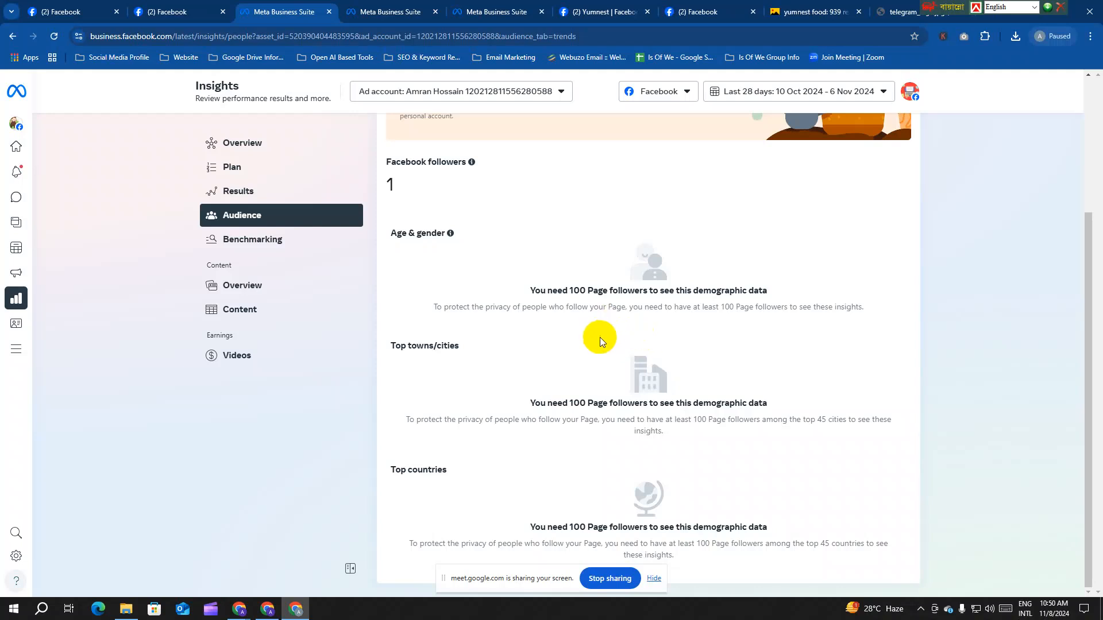
pyautogui.click(279, 358)
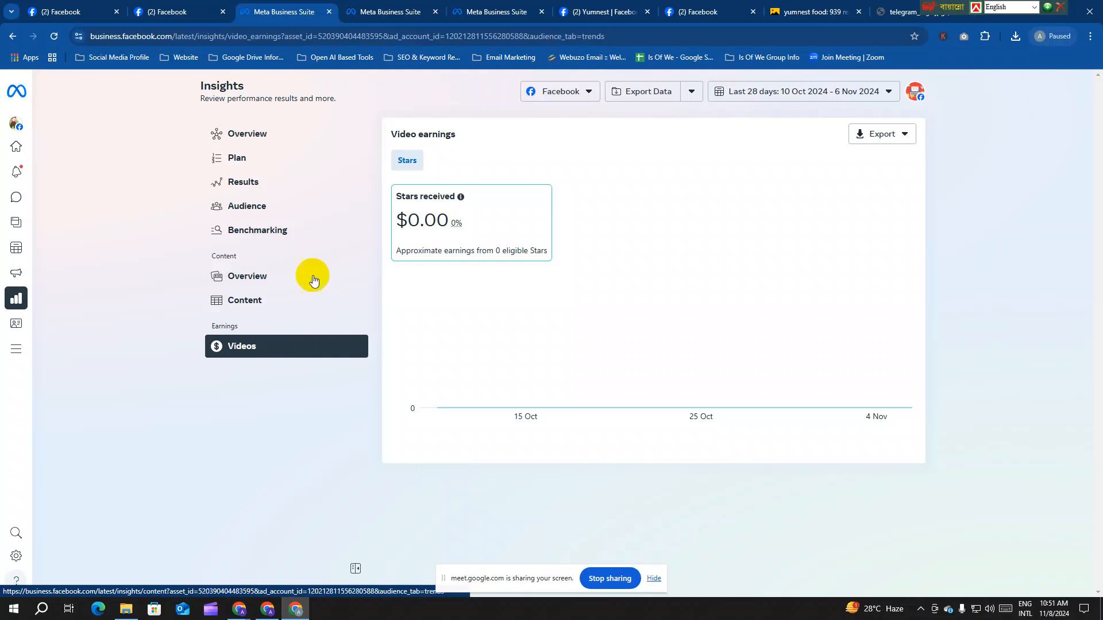
# Step: Close the extra Scheduled posts tab and go back to the $0.00 Video earnings insights
pyautogui.click(391, 12)
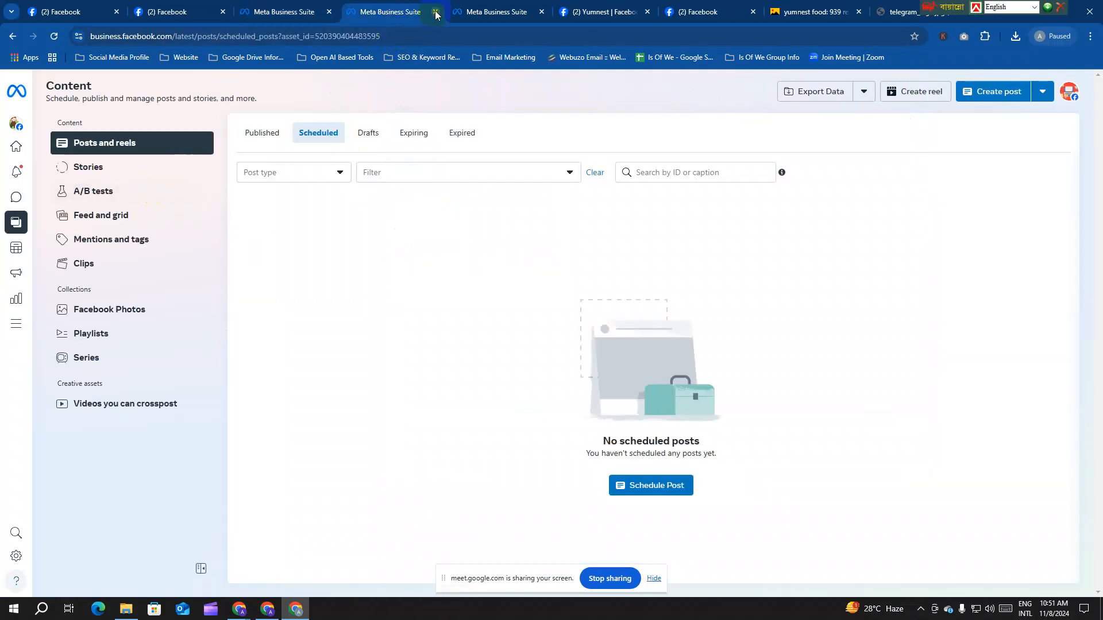
pyautogui.click(435, 12)
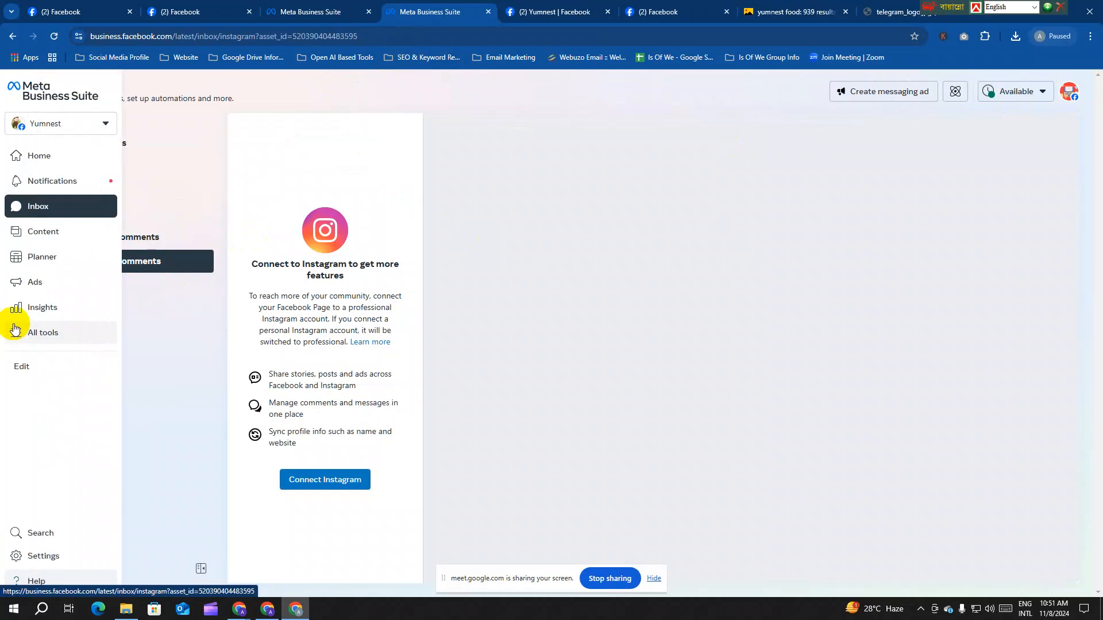
pyautogui.click(61, 555)
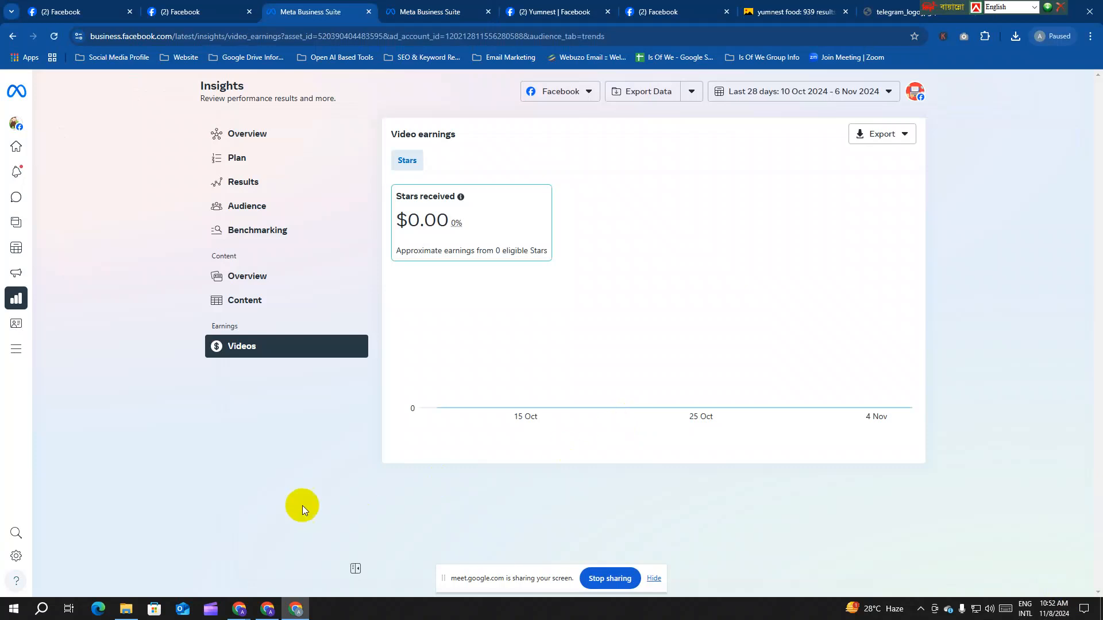
pyautogui.moveTo(15, 364)
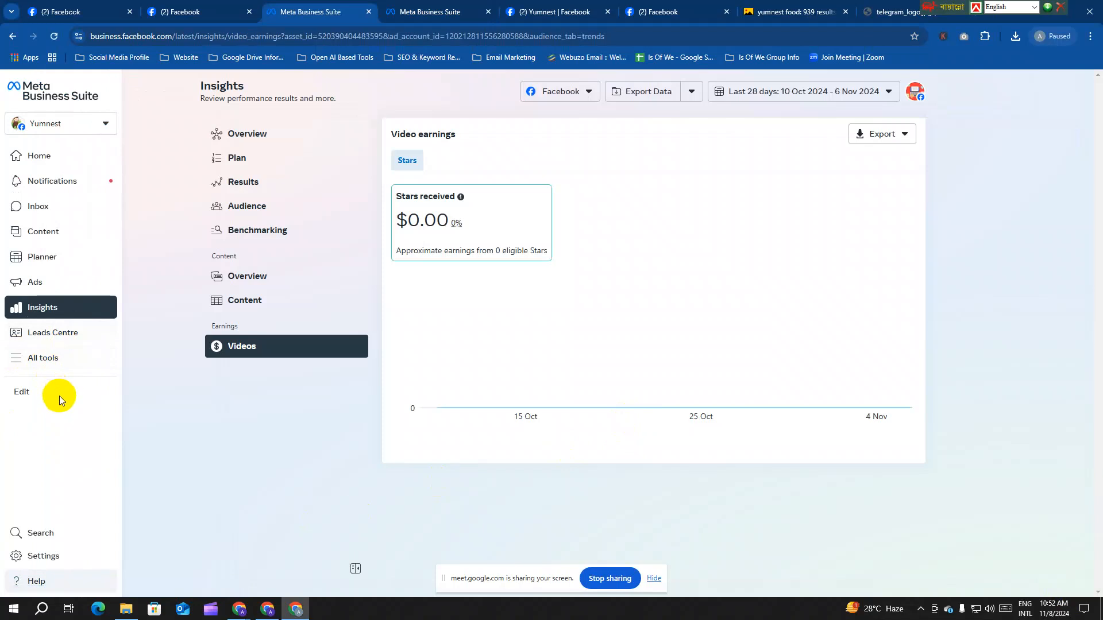
# Step: Tick Page posts in the sidebar's tool menu editor and save the menu
pyautogui.click(34, 392)
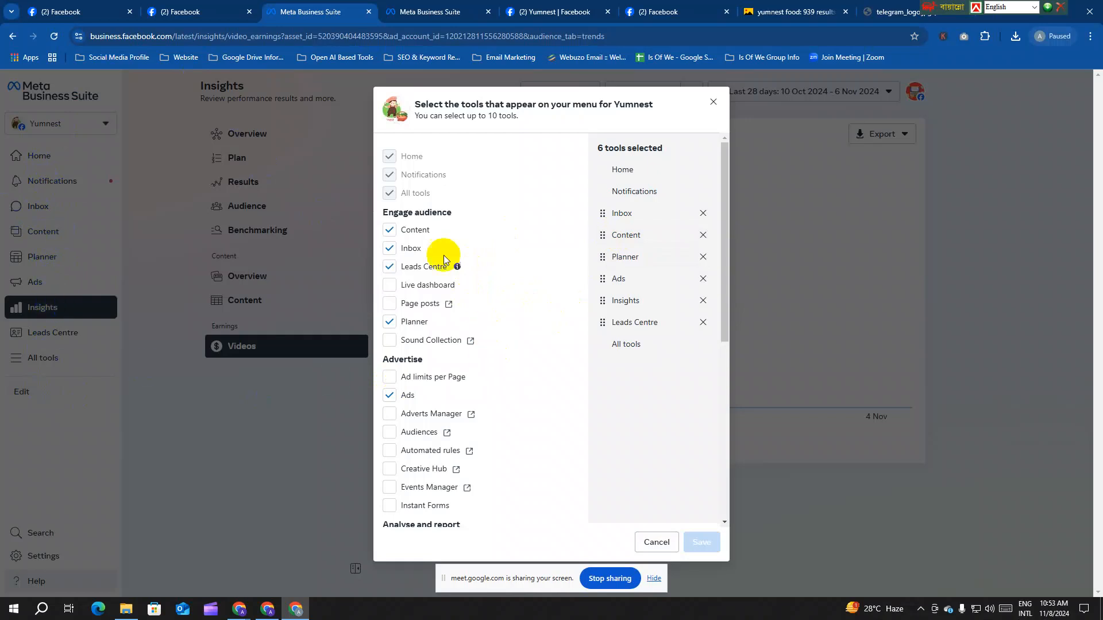
pyautogui.click(389, 304)
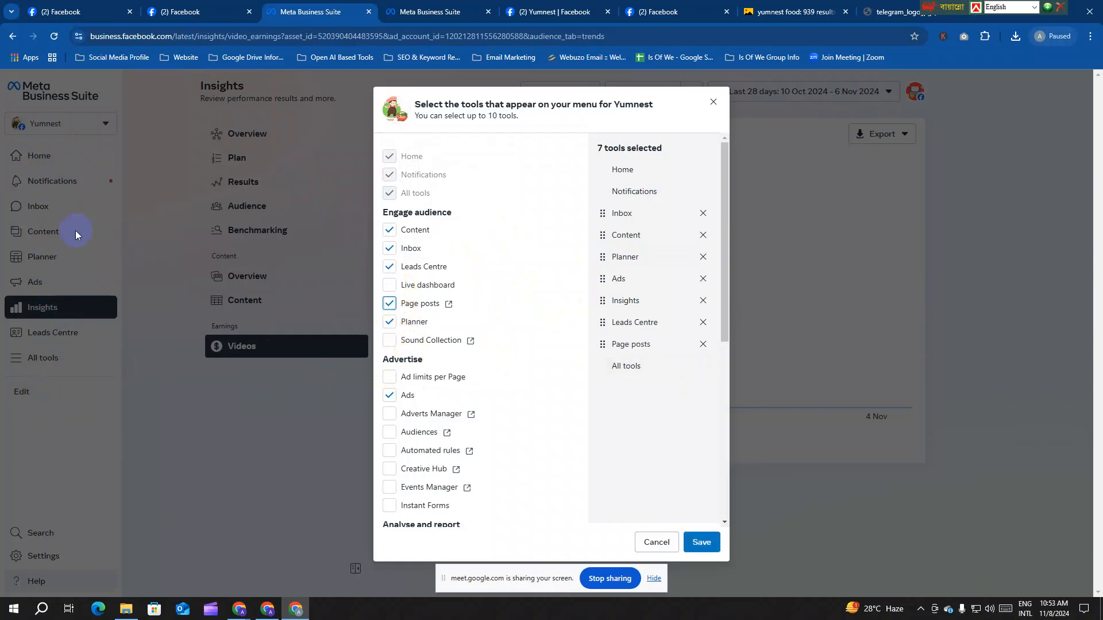
pyautogui.scroll(-2, 500, 386)
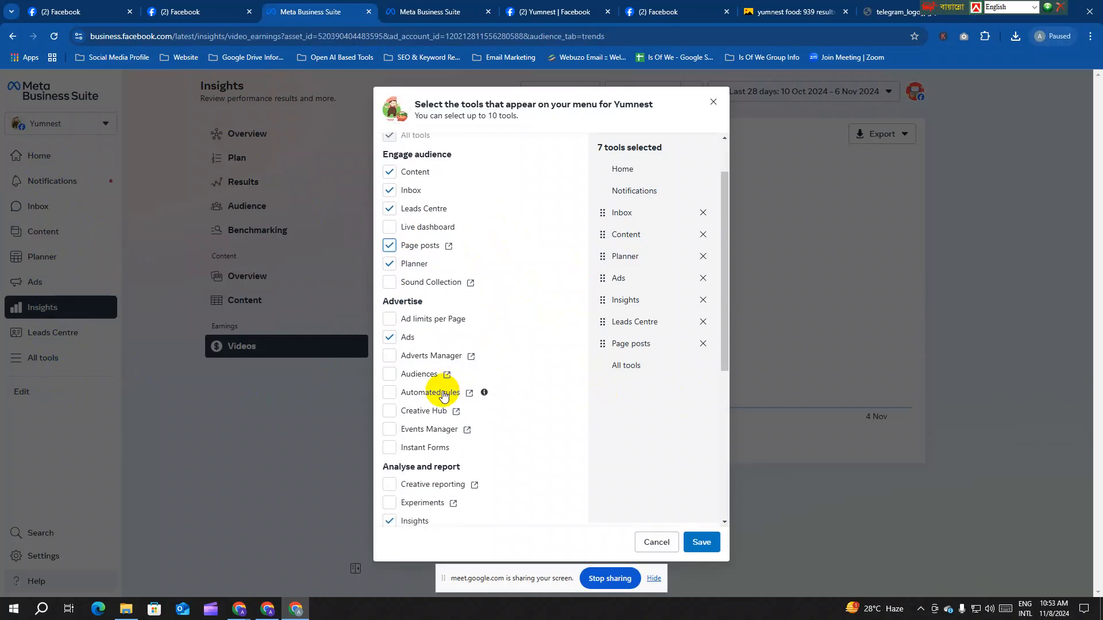
pyautogui.scroll(-5, 439, 390)
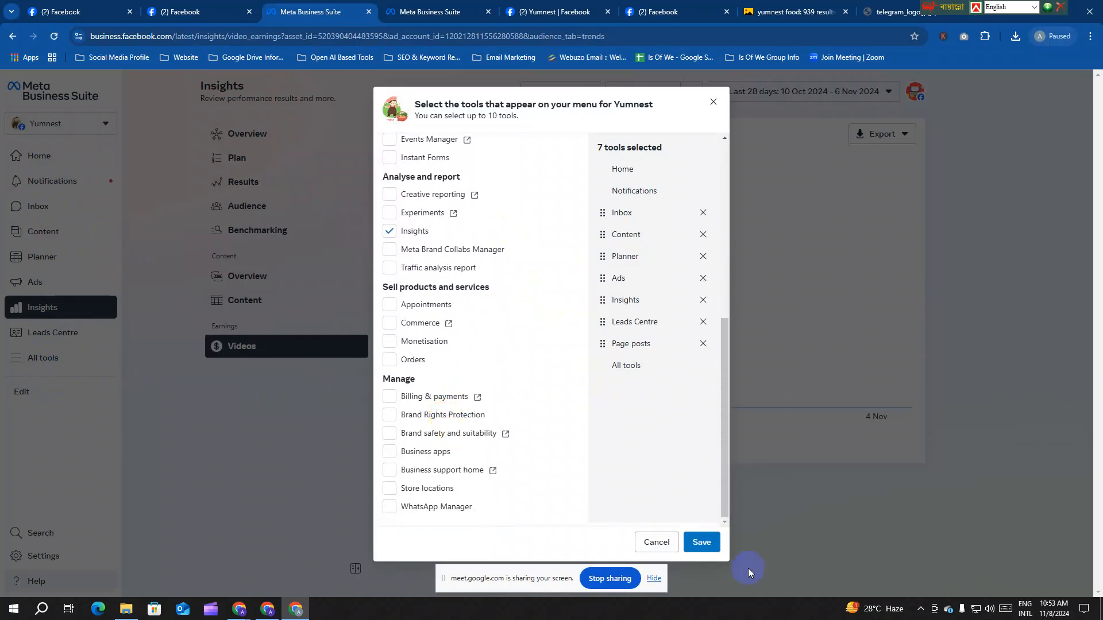
pyautogui.click(700, 543)
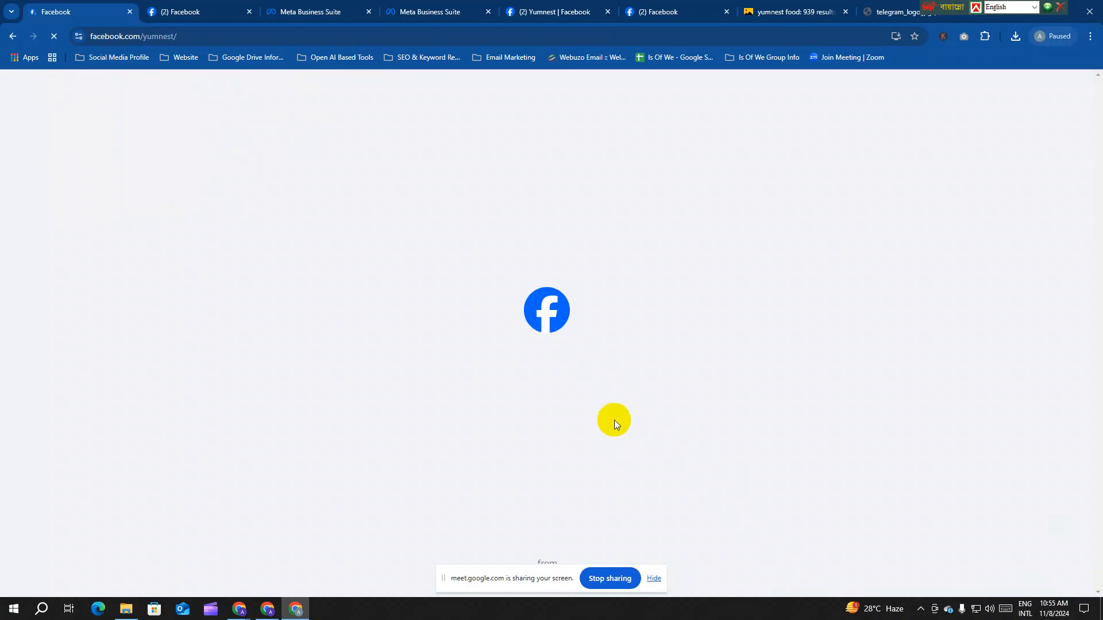
# Step: Scroll the Yumnest Page to confirm the 'food 01' photo post is published
pyautogui.scroll(-8, 632, 333)
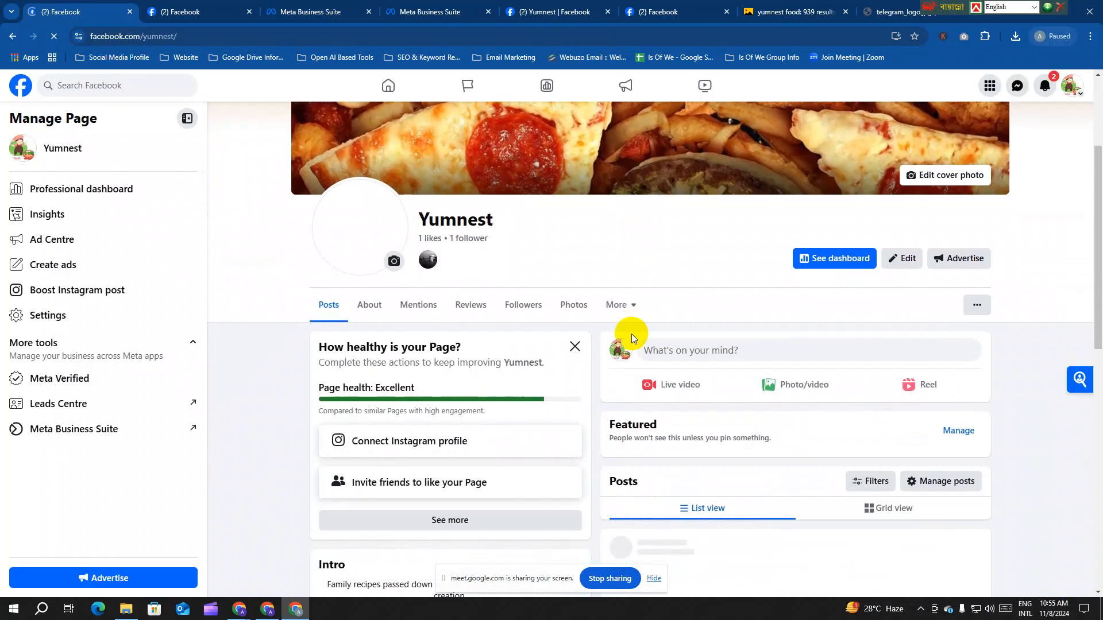
pyautogui.scroll(-3, 630, 333)
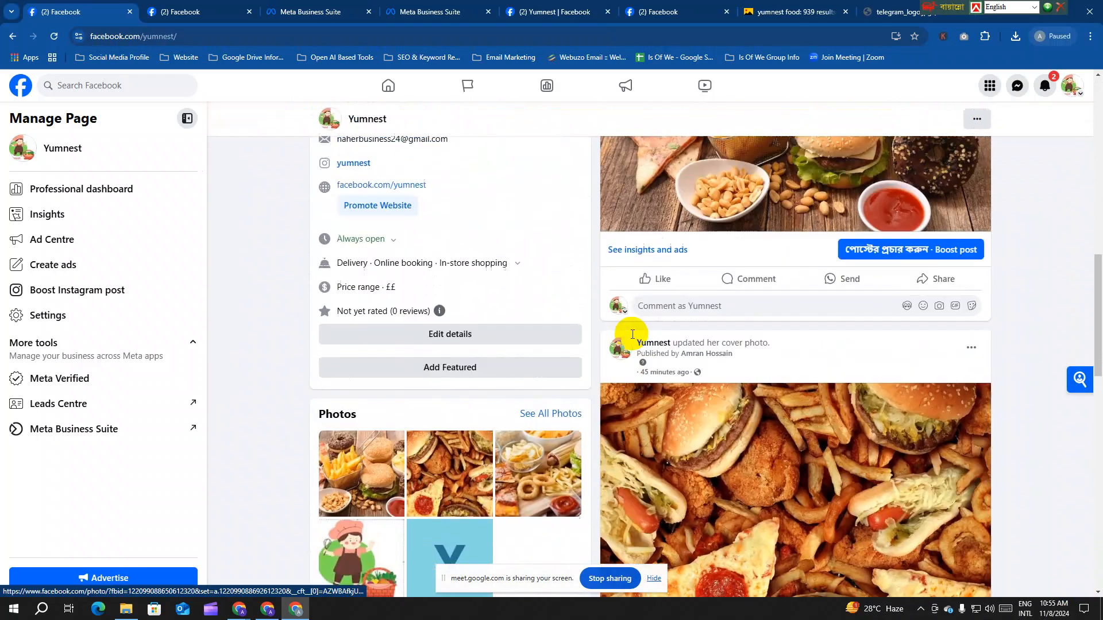
pyautogui.scroll(5, 628, 337)
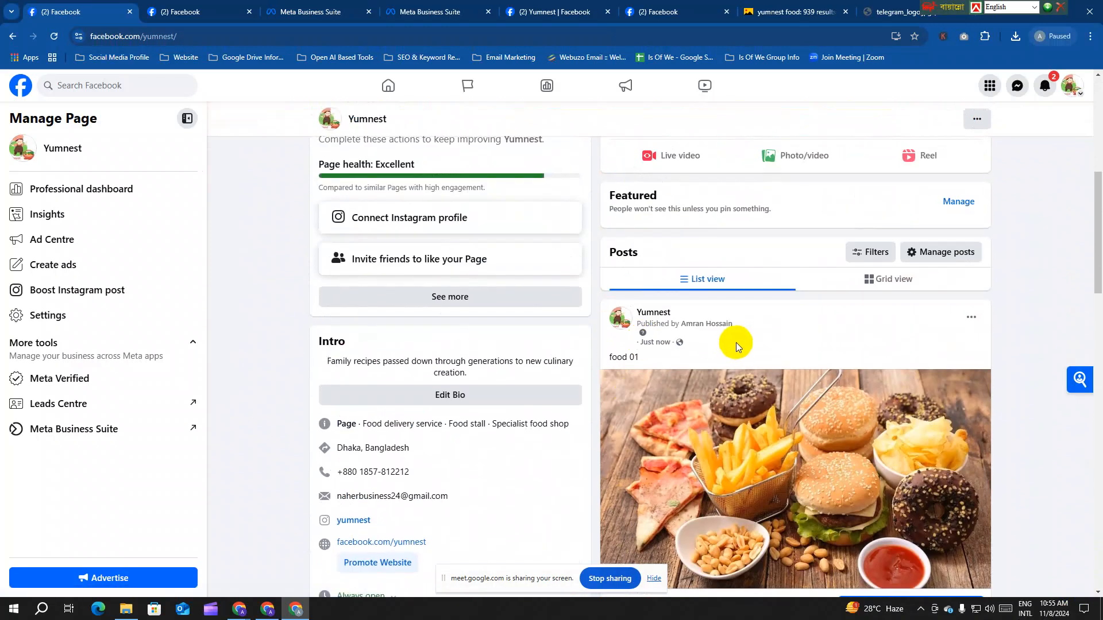
pyautogui.scroll(3, 736, 343)
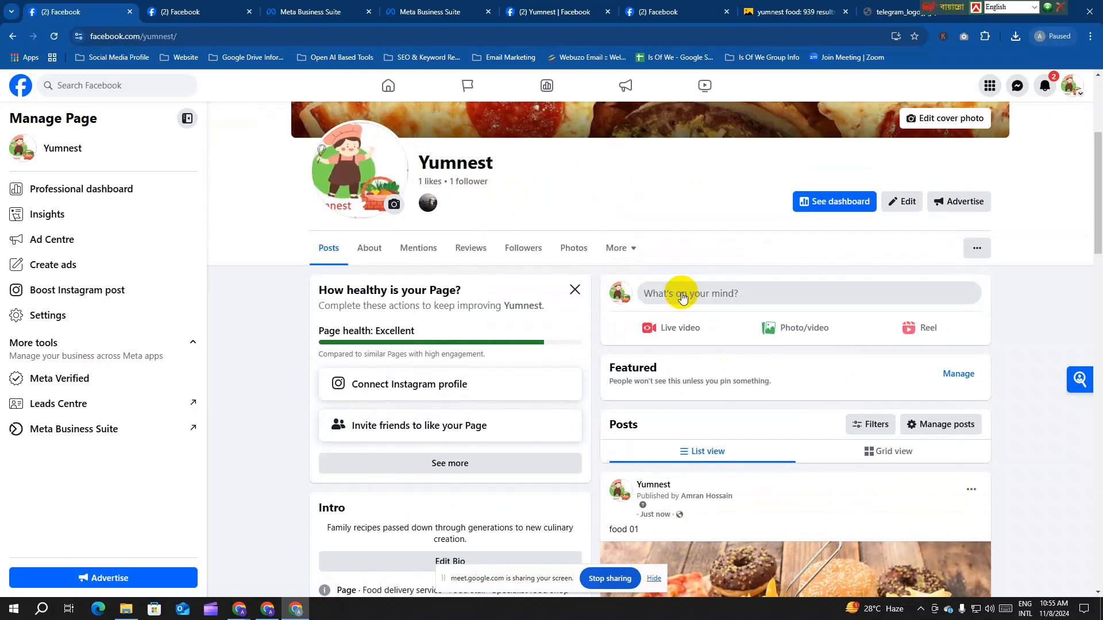
# Step: Start a new Yumnest post and paste in the food platter photo
pyautogui.click(681, 295)
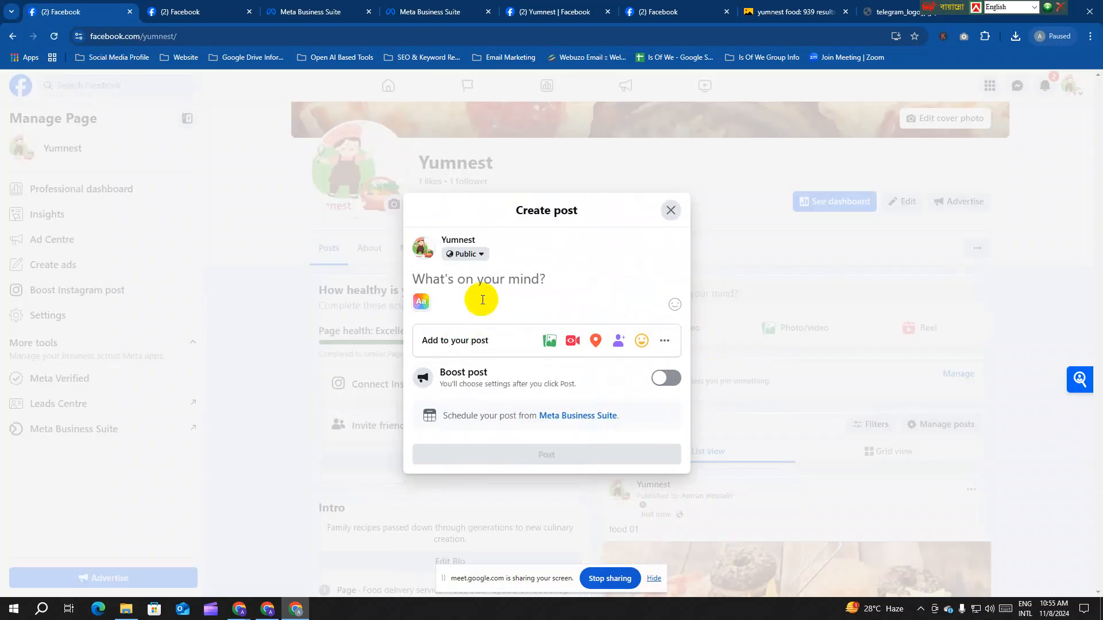
pyautogui.hotkey('ctrl', 'v')
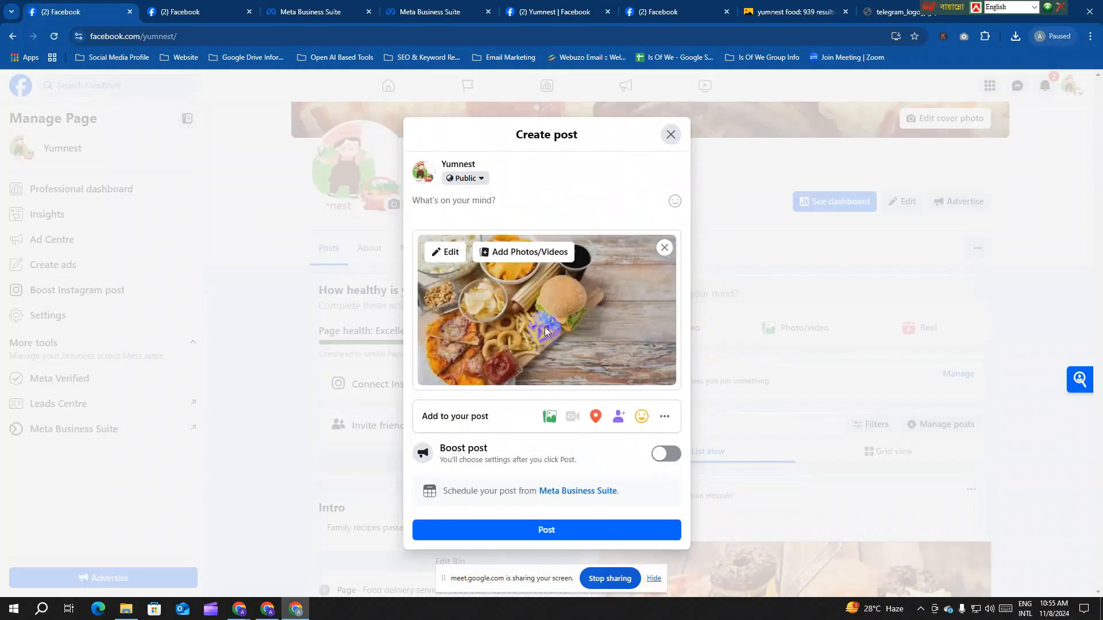
pyautogui.click(476, 202)
pyautogui.click(455, 207)
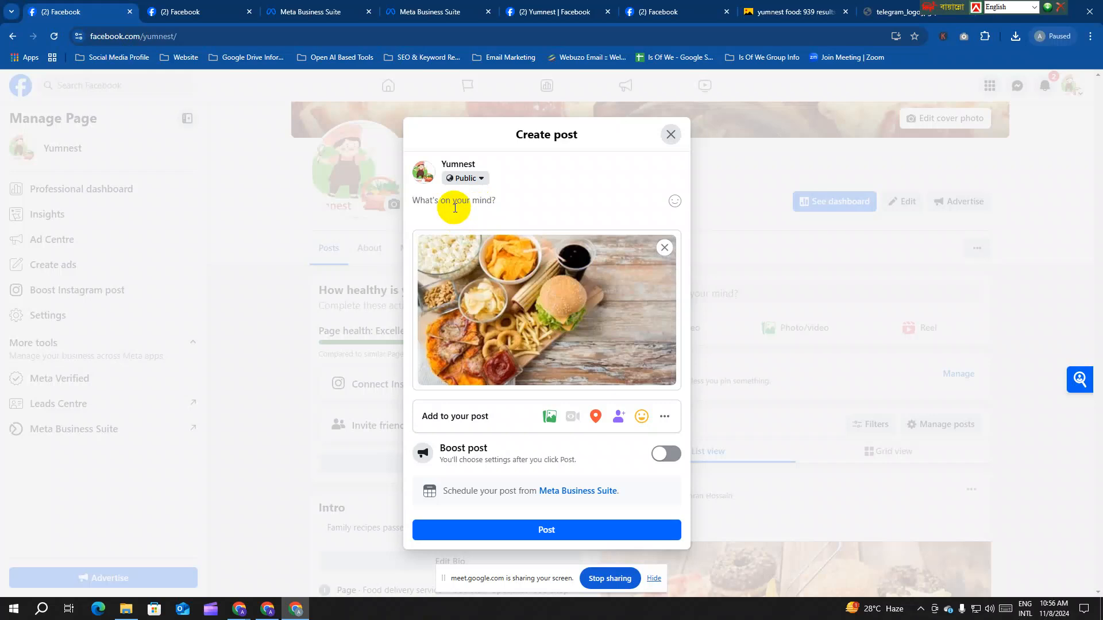
# Step: Discard the duplicate draft in the other tab and add a Send Message button to the post
pyautogui.click(664, 416)
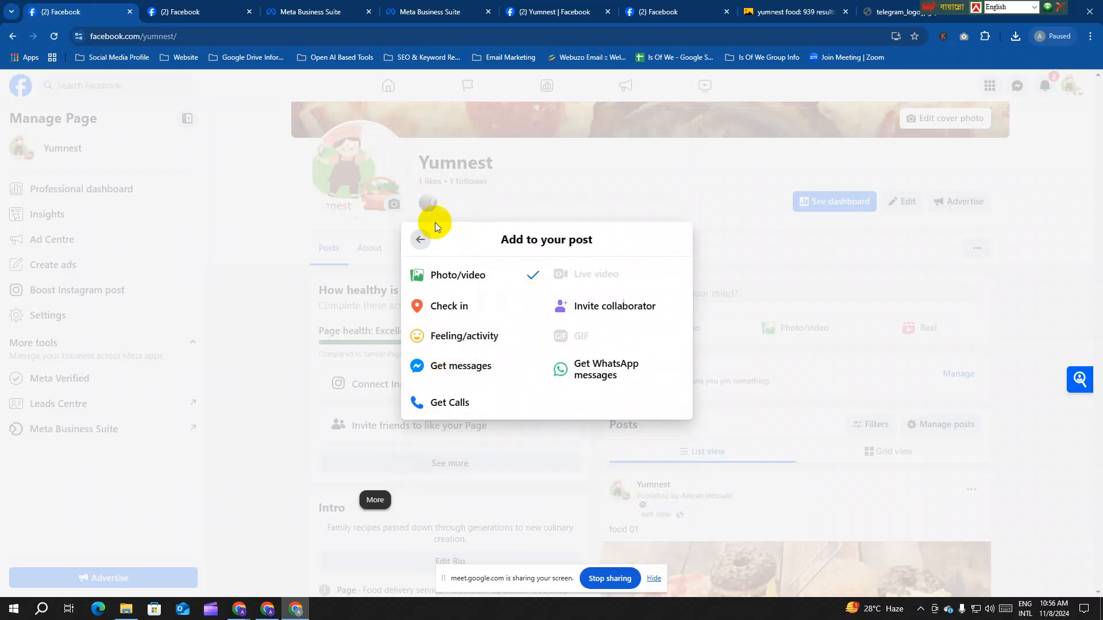
pyautogui.click(198, 8)
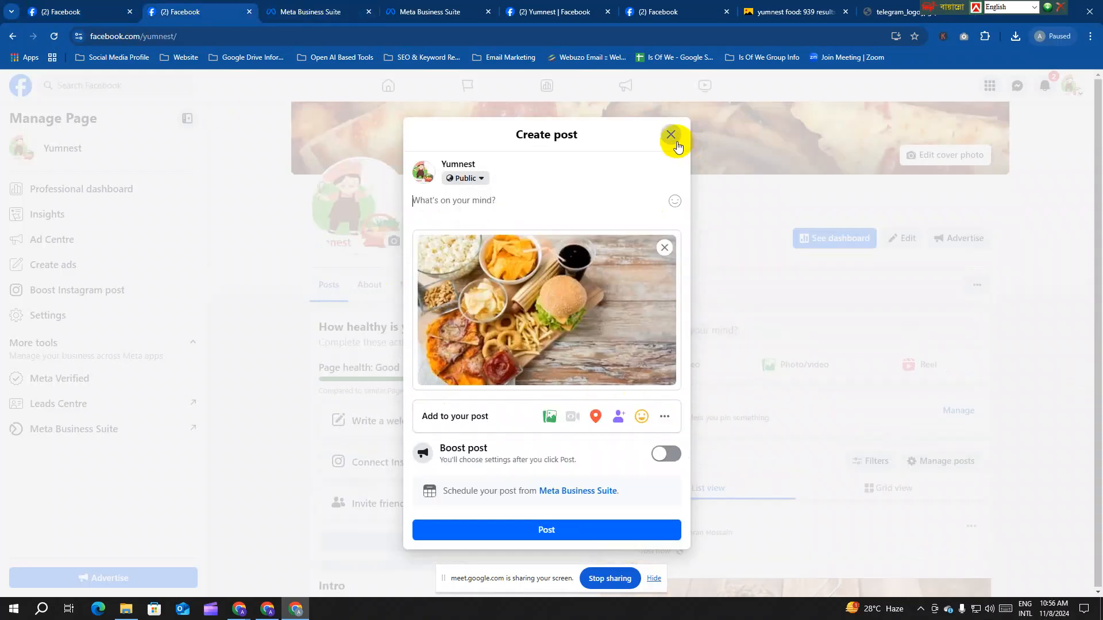
pyautogui.click(83, 8)
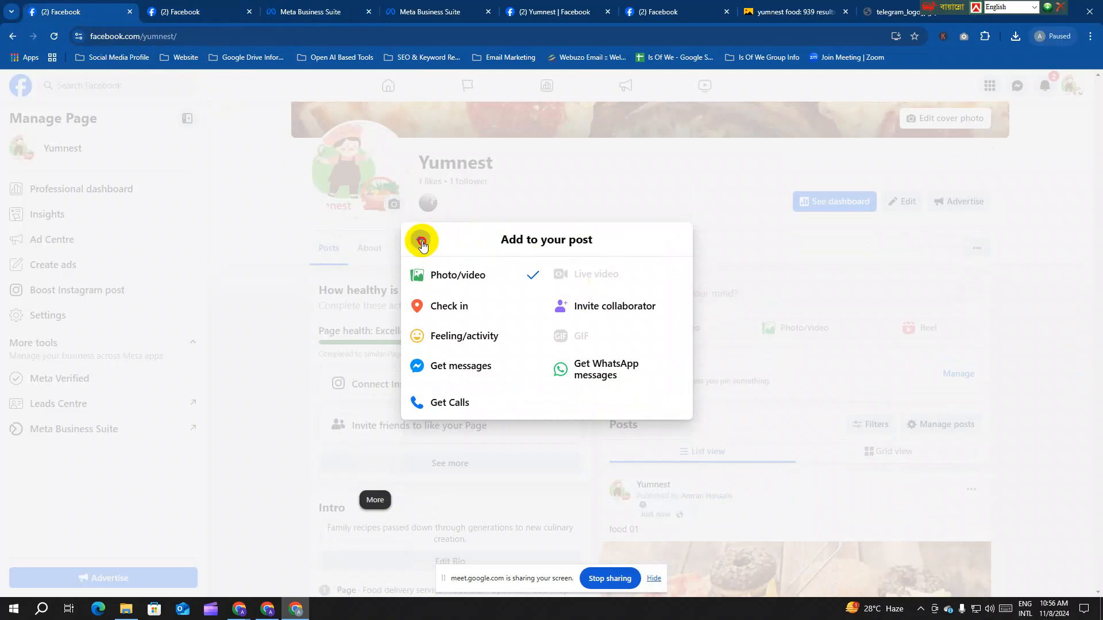
pyautogui.click(419, 237)
pyautogui.click(189, 12)
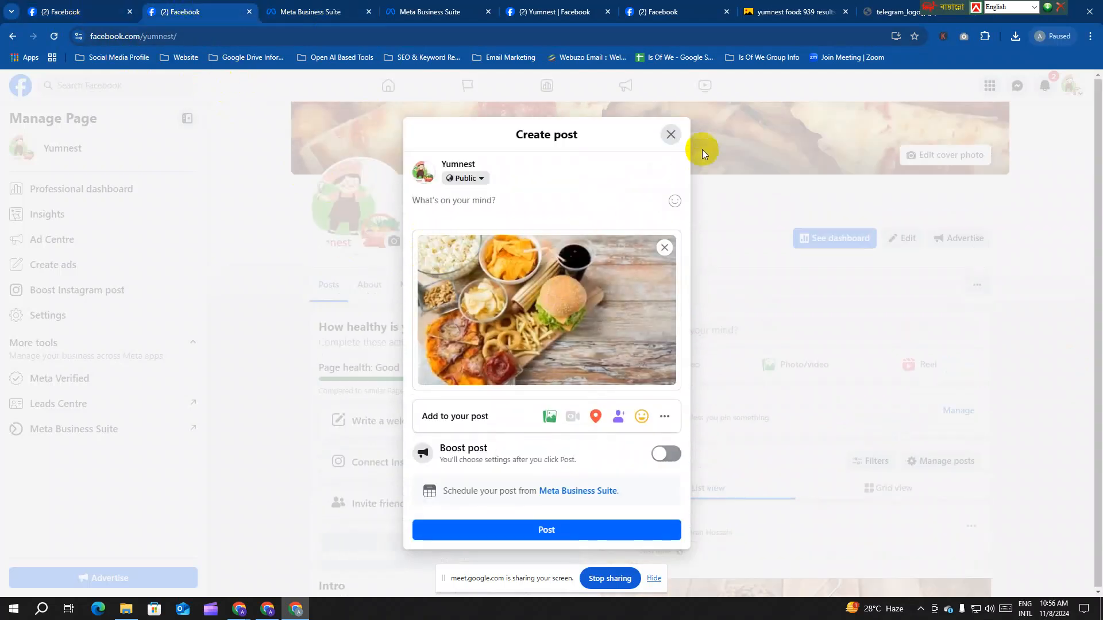
pyautogui.click(672, 135)
pyautogui.scroll(-7, 812, 370)
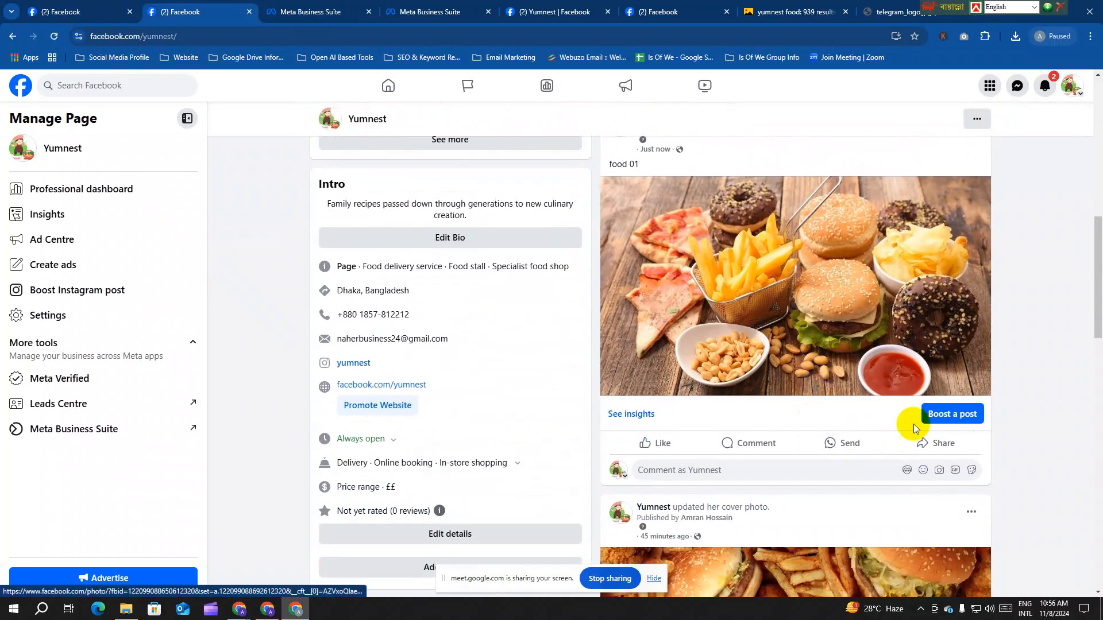
pyautogui.scroll(2, 725, 431)
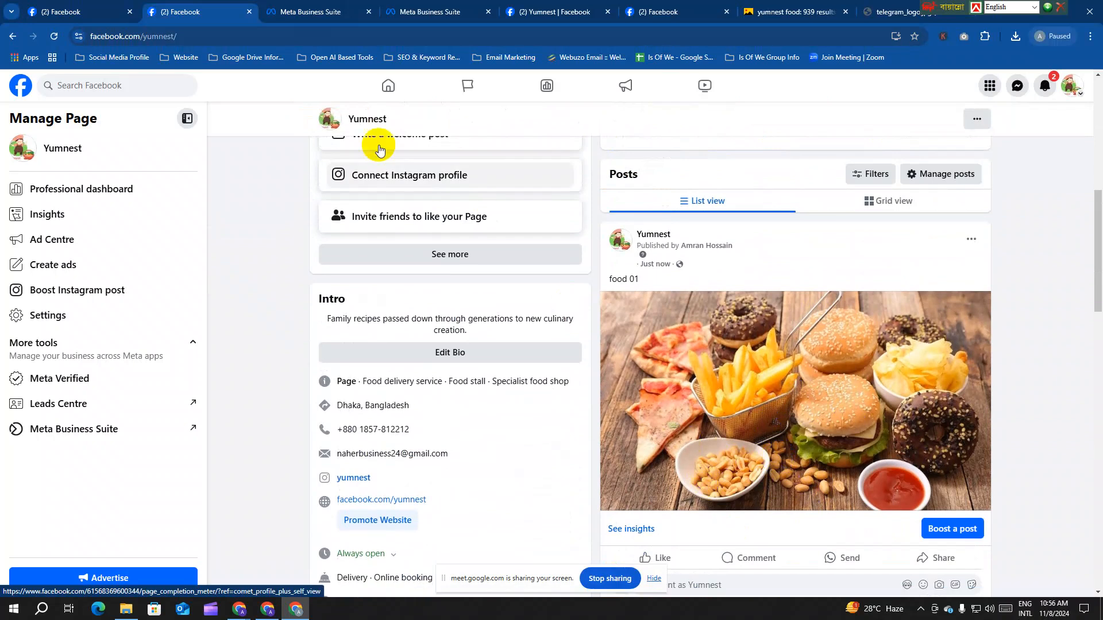
pyautogui.click(73, 16)
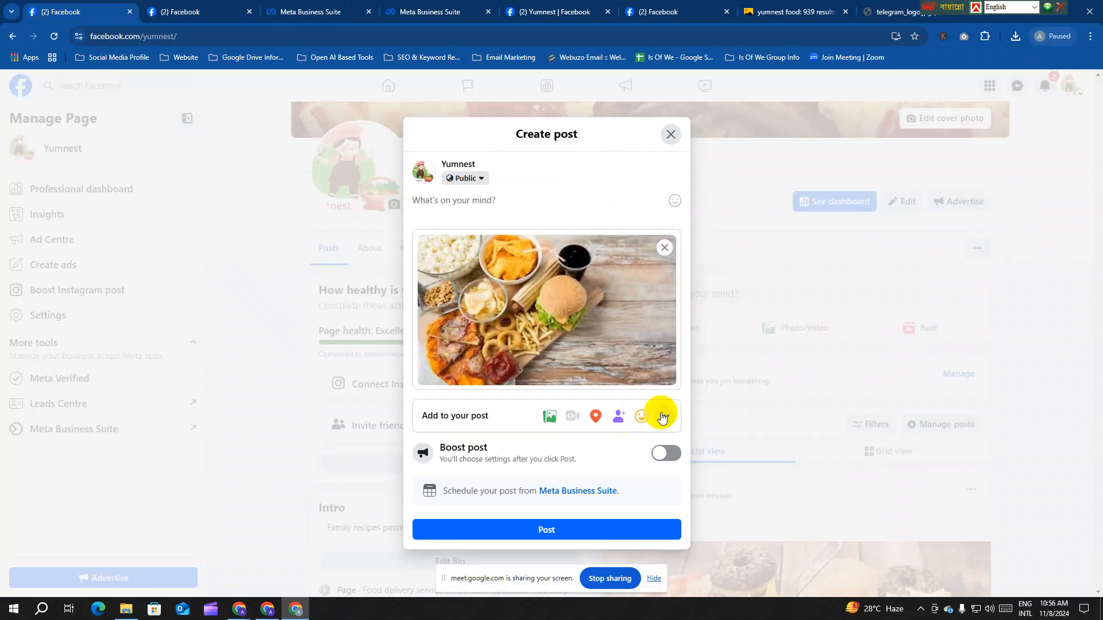
pyautogui.click(664, 417)
pyautogui.click(486, 355)
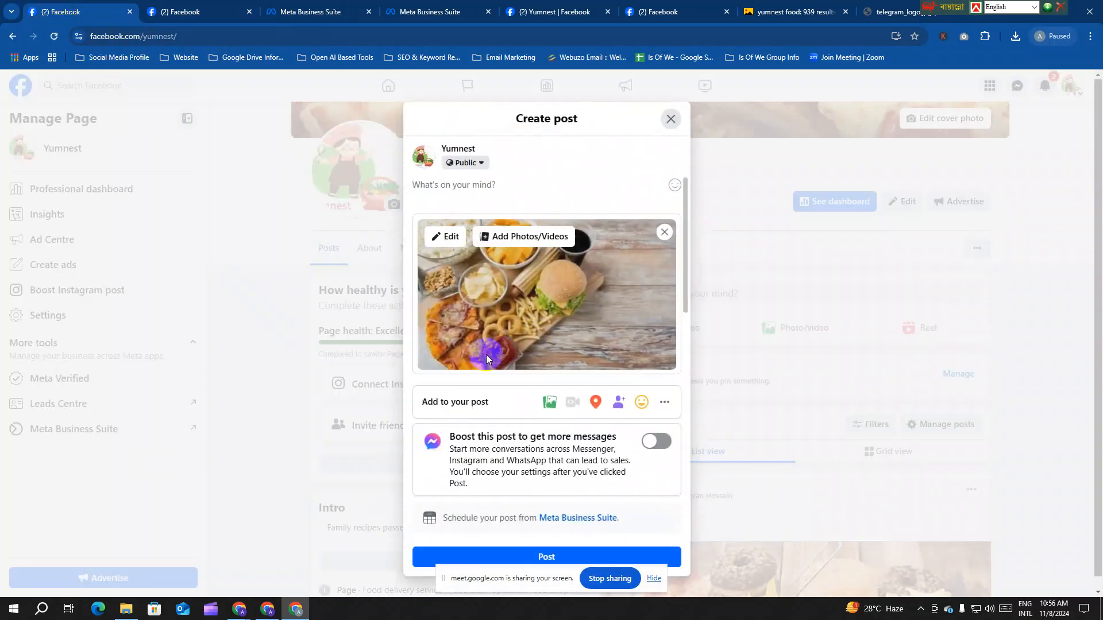
# Step: Copy the Page's Intro bio into the caption and publish the post
pyautogui.click(458, 193)
pyautogui.click(184, 11)
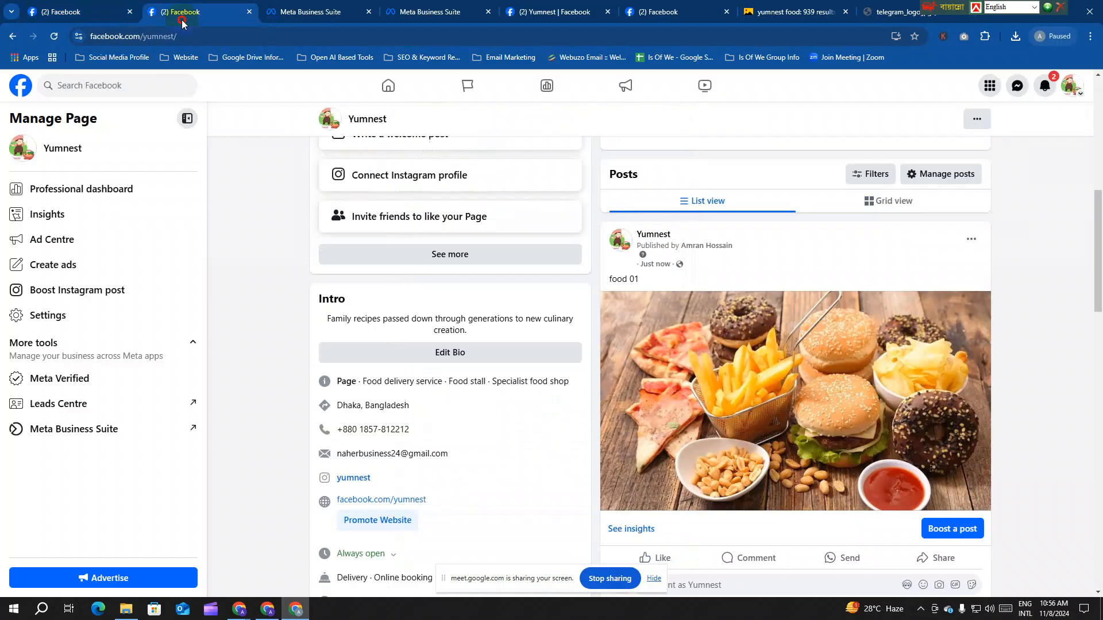
pyautogui.moveTo(480, 338); pyautogui.dragTo(291, 324)
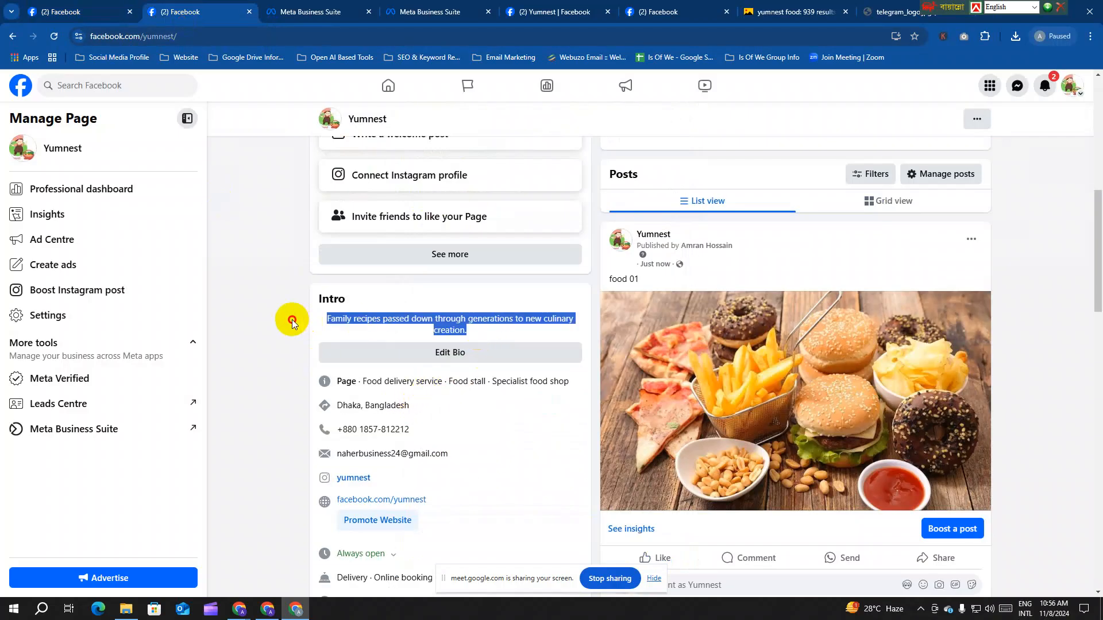
pyautogui.hotkey('ctrl', 'c')
pyautogui.click(63, 12)
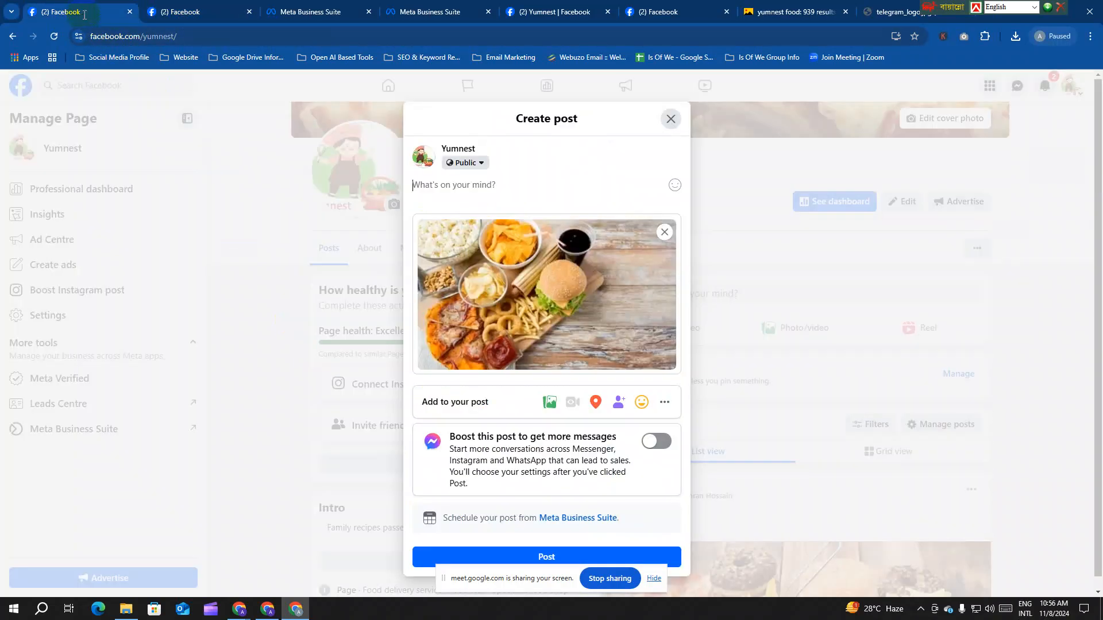
pyautogui.hotkey('ctrl', 'v')
pyautogui.scroll(-2, 567, 321)
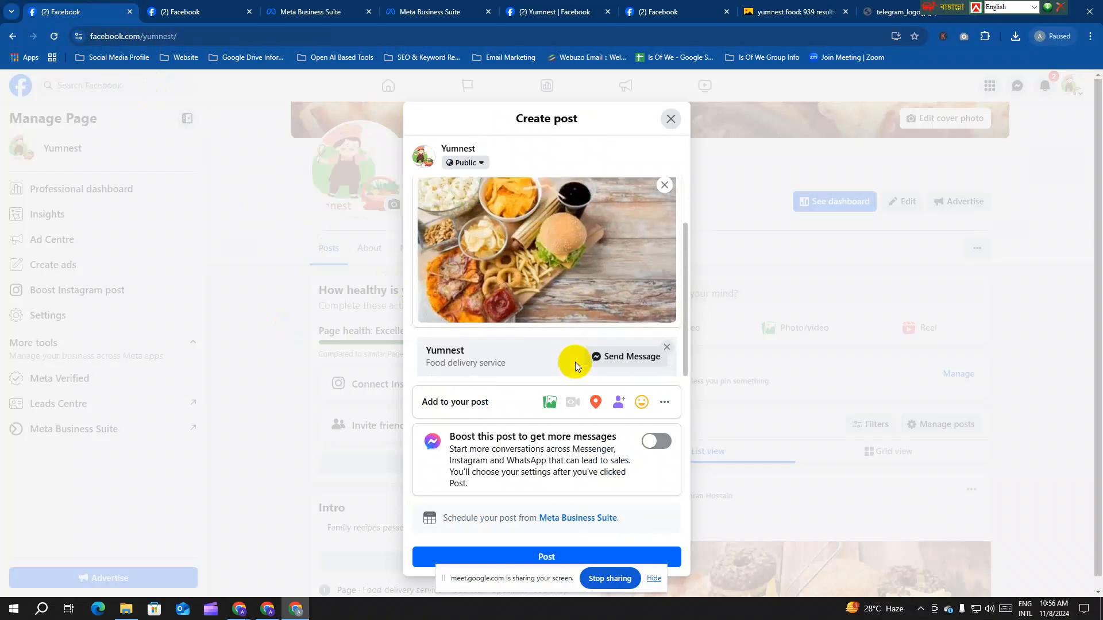
pyautogui.click(570, 551)
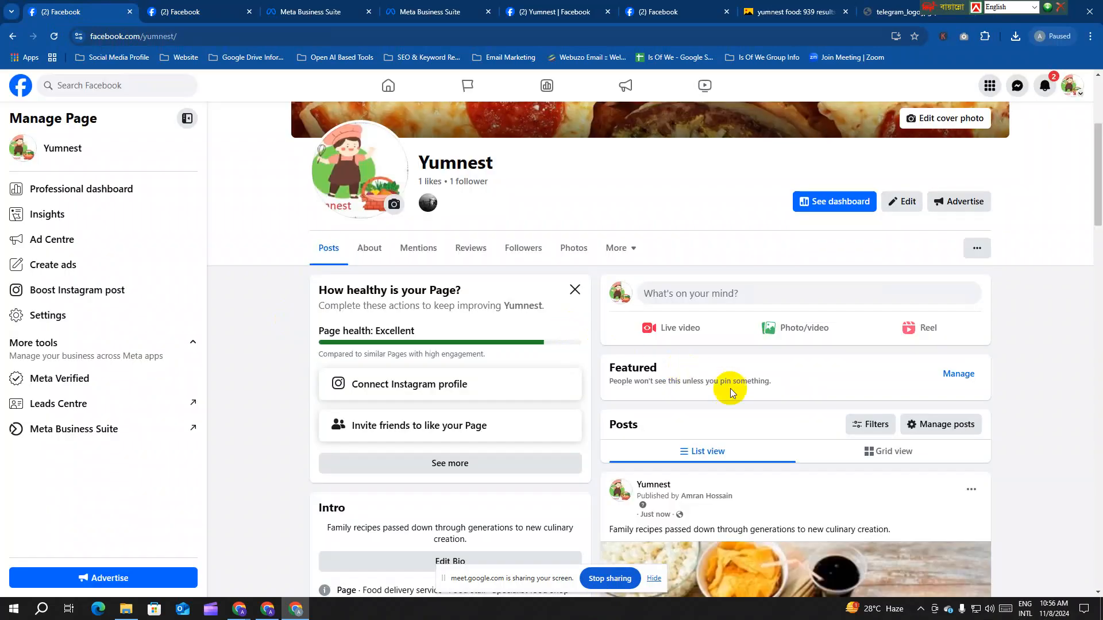
pyautogui.scroll(-3, 729, 389)
pyautogui.scroll(-4, 740, 396)
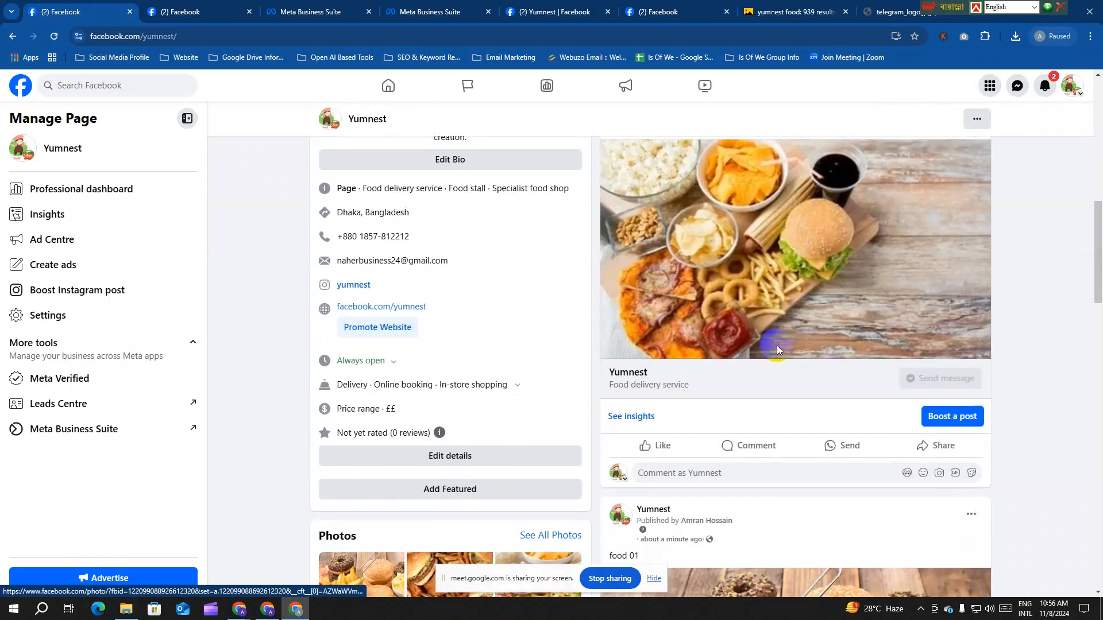
pyautogui.scroll(3, 781, 402)
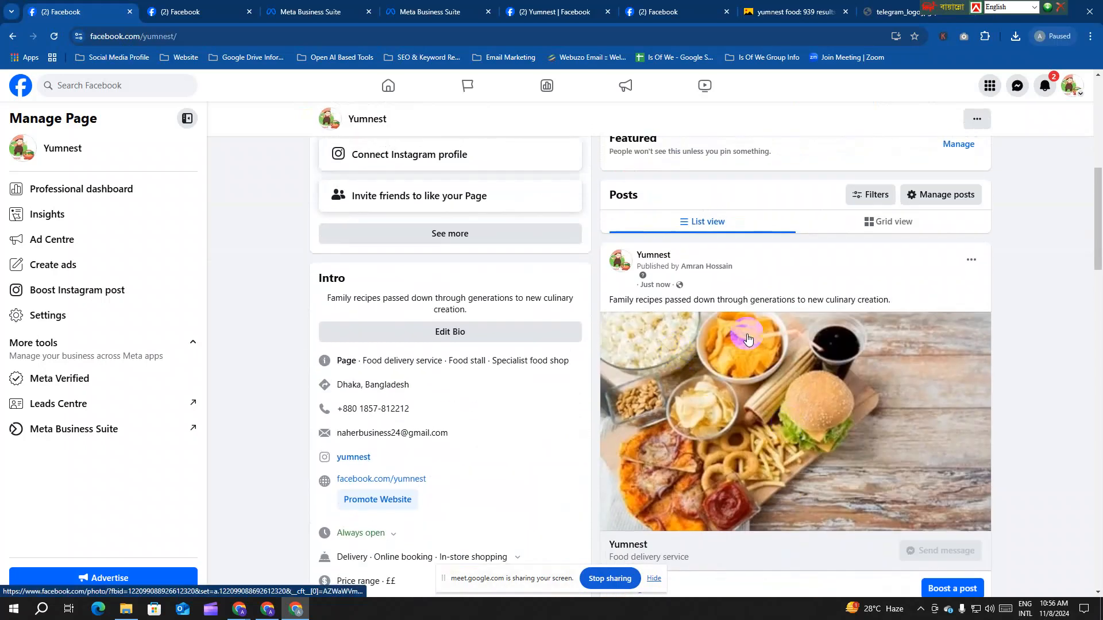
pyautogui.moveTo(885, 303); pyautogui.dragTo(622, 305)
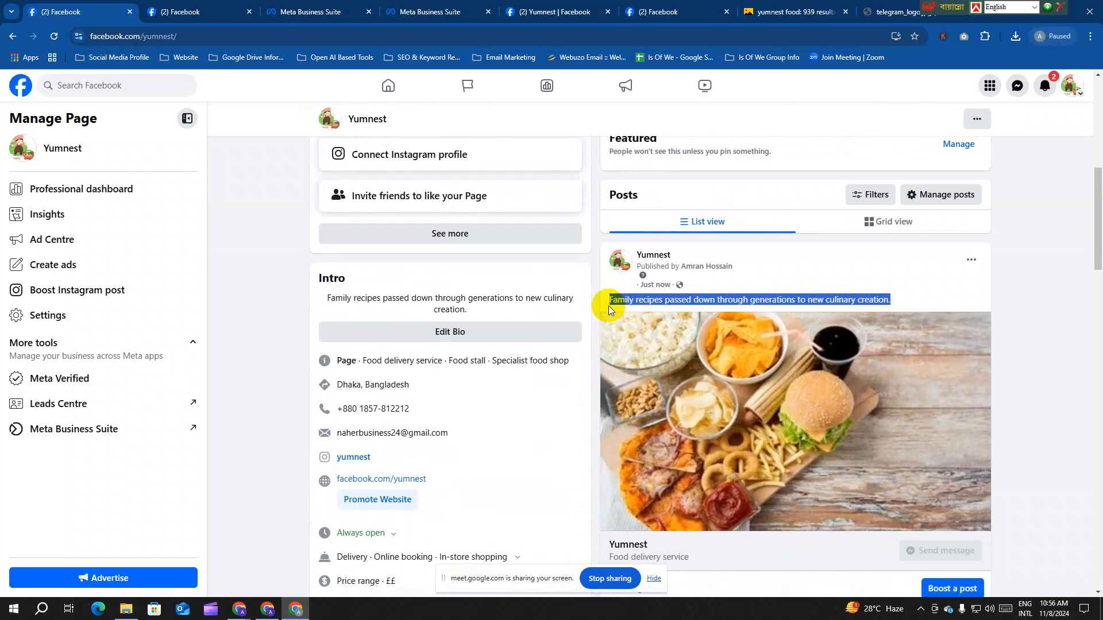
pyautogui.moveTo(608, 305); pyautogui.dragTo(609, 306)
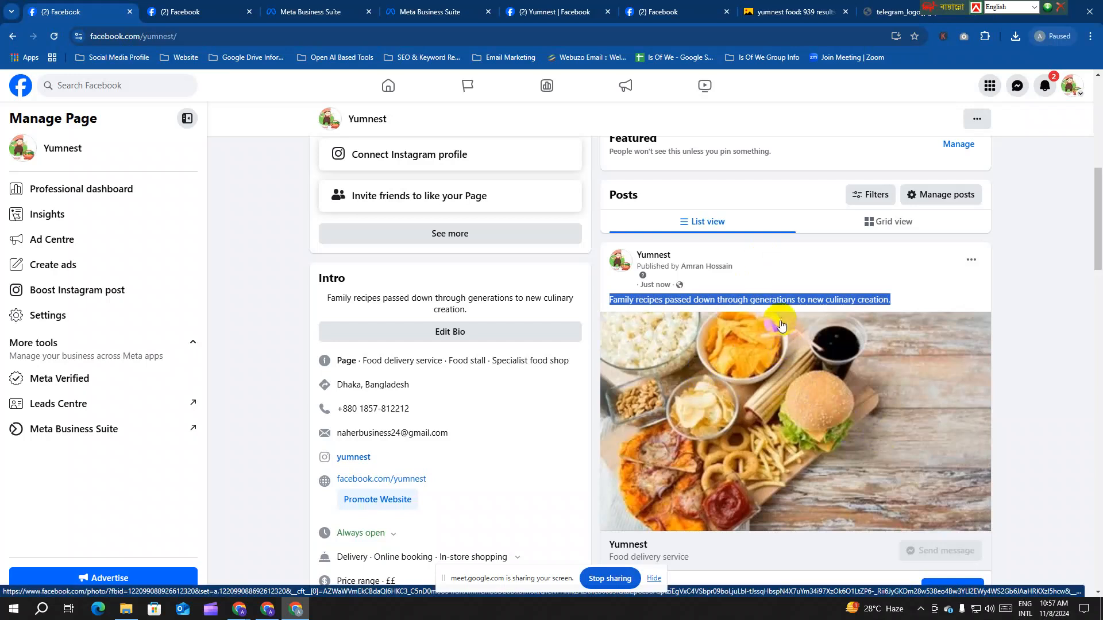
pyautogui.scroll(6, 777, 306)
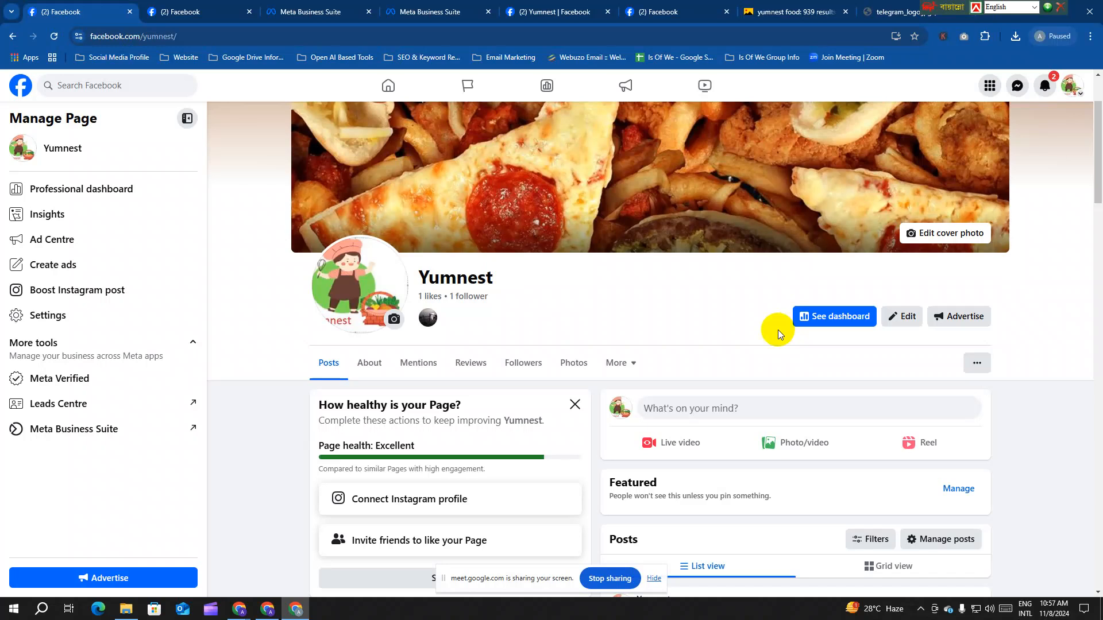
# Step: Select the Page name 'Yumnest' in the Page header
pyautogui.click(635, 126)
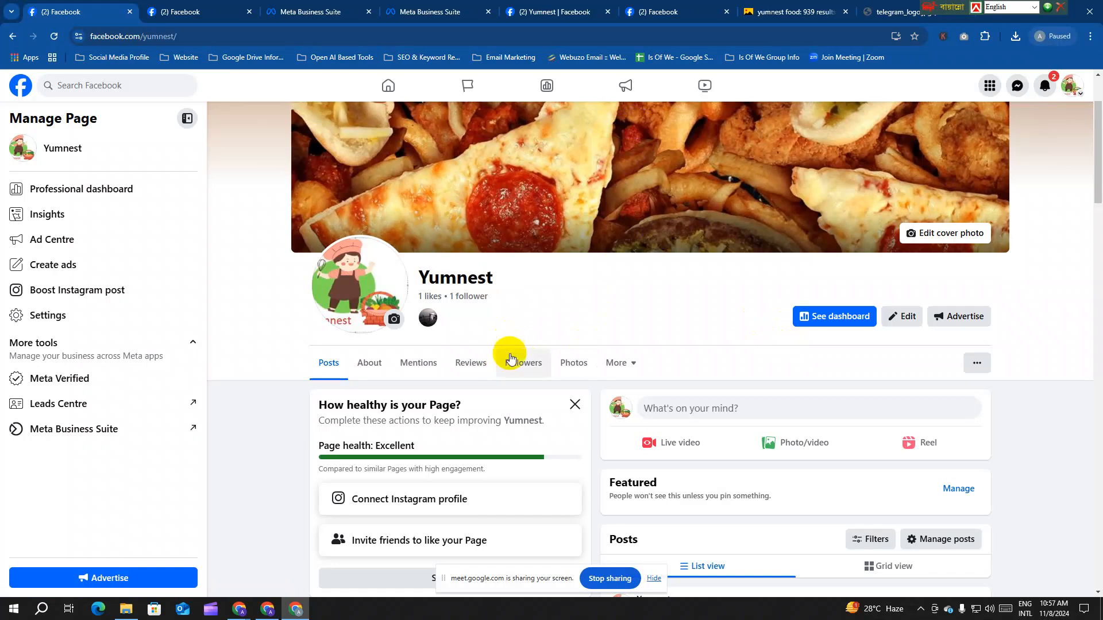
pyautogui.scroll(-10, 524, 365)
pyautogui.scroll(10, 533, 371)
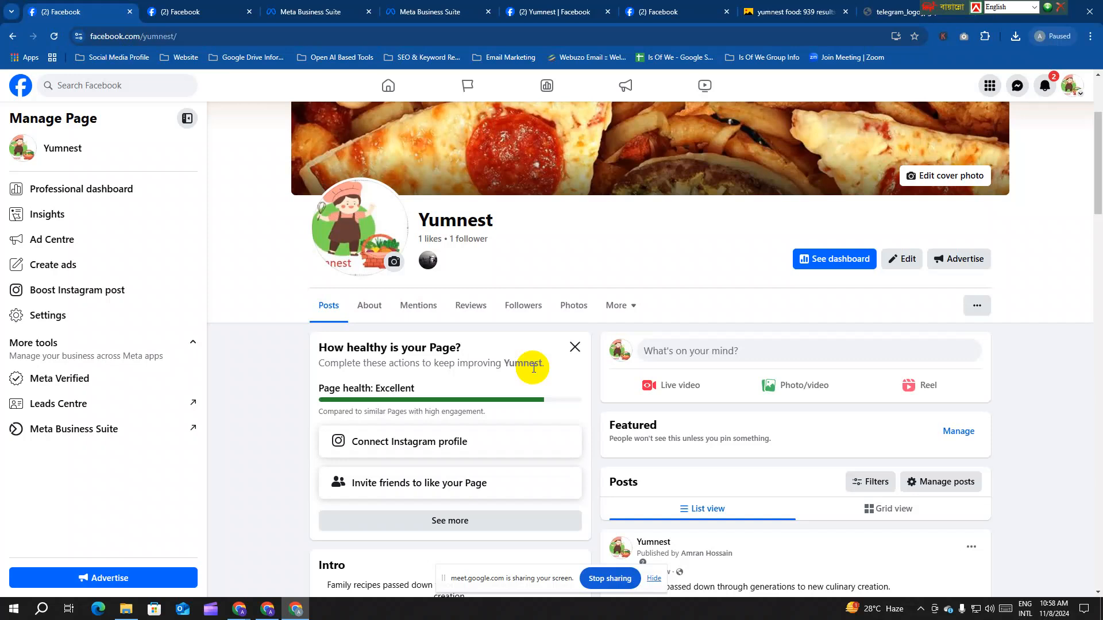
pyautogui.moveTo(498, 221); pyautogui.dragTo(422, 219)
pyautogui.hotkey('ctrl', 'c')
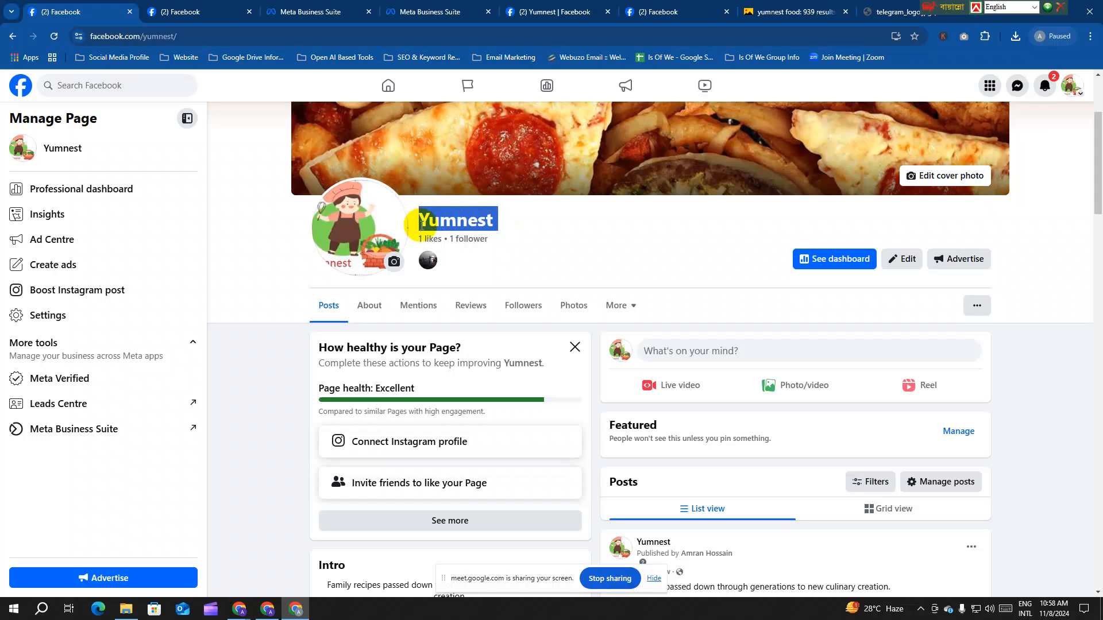
# Step: Search Google for 'Yumnest' in a new incognito window
pyautogui.hotkey('ctrl', 'shift', 'n')
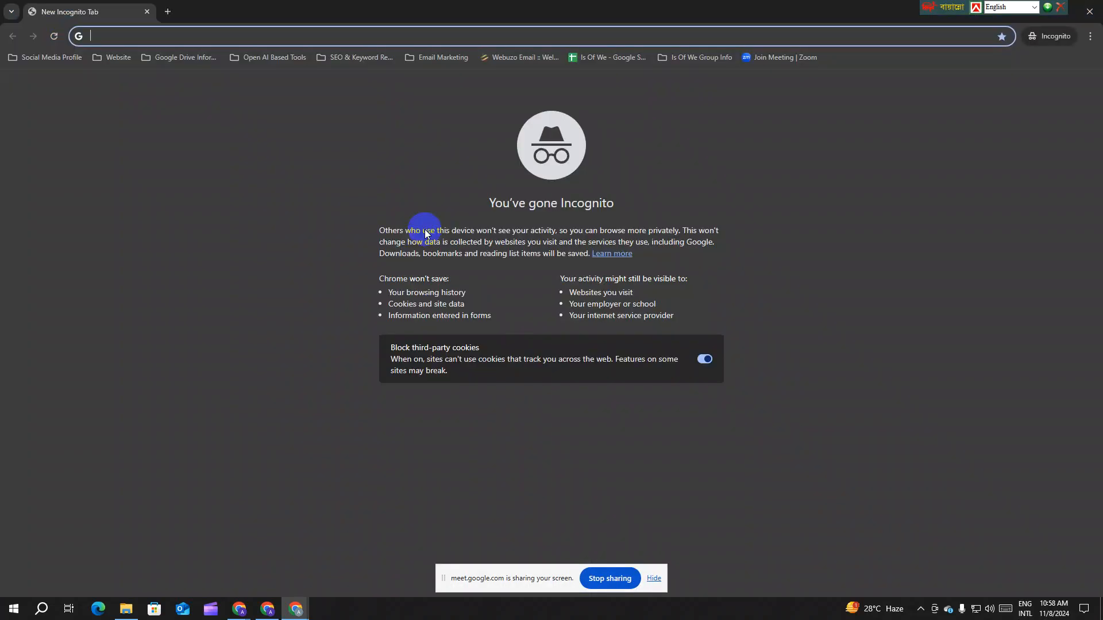
pyautogui.hotkey('ctrl', 'v')
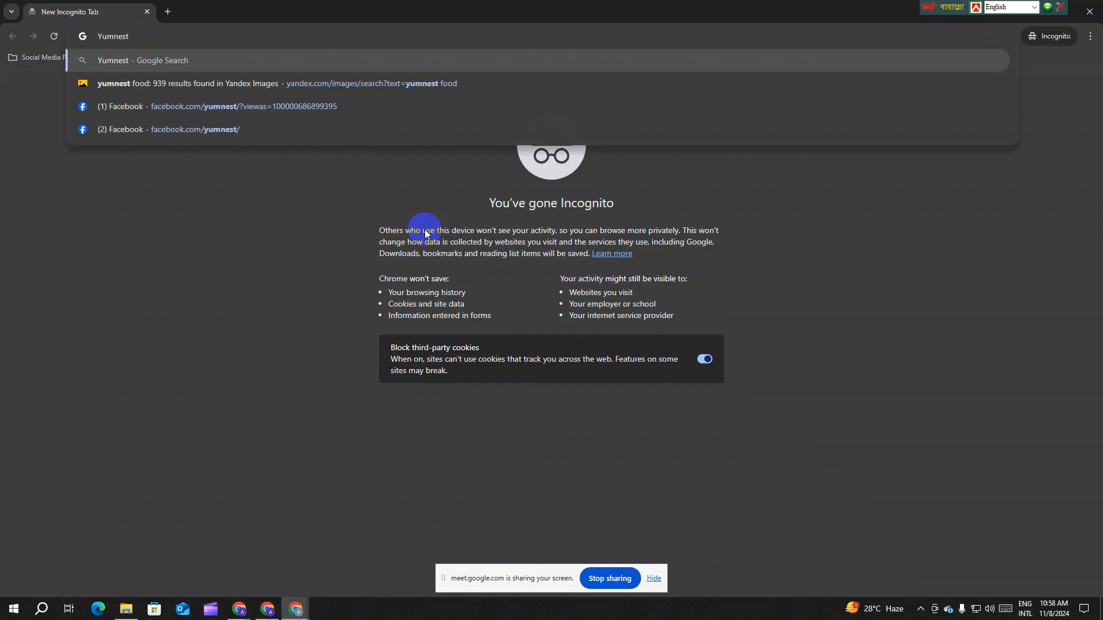
pyautogui.press('Return')
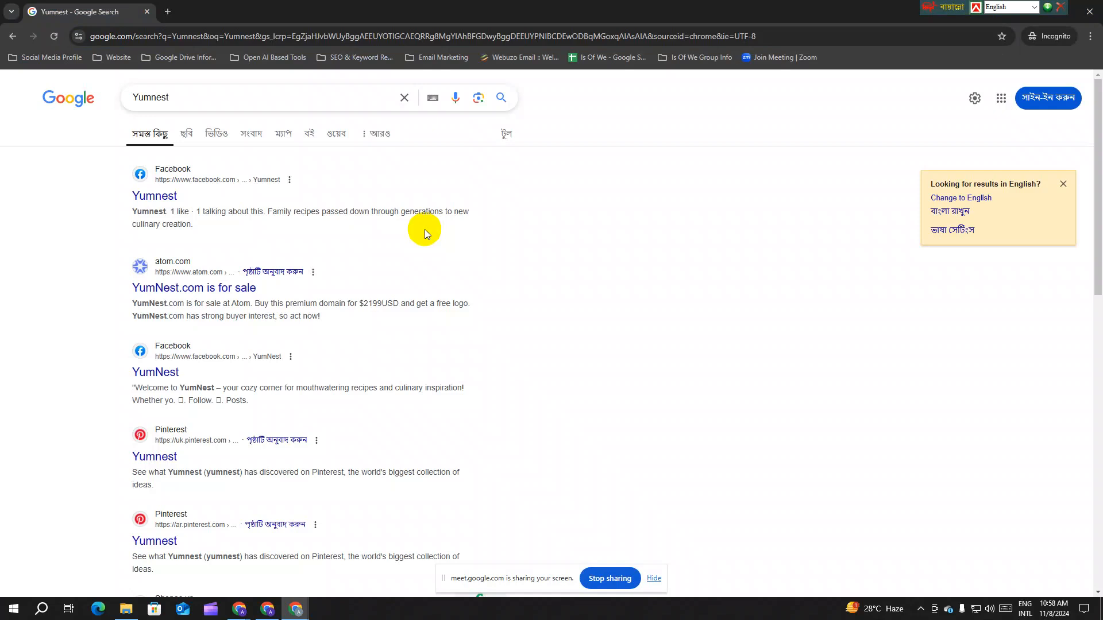
# Step: Open the first Yumnest Facebook result in a new tab and copy its link address
pyautogui.rightClick(154, 196)
pyautogui.click(173, 207)
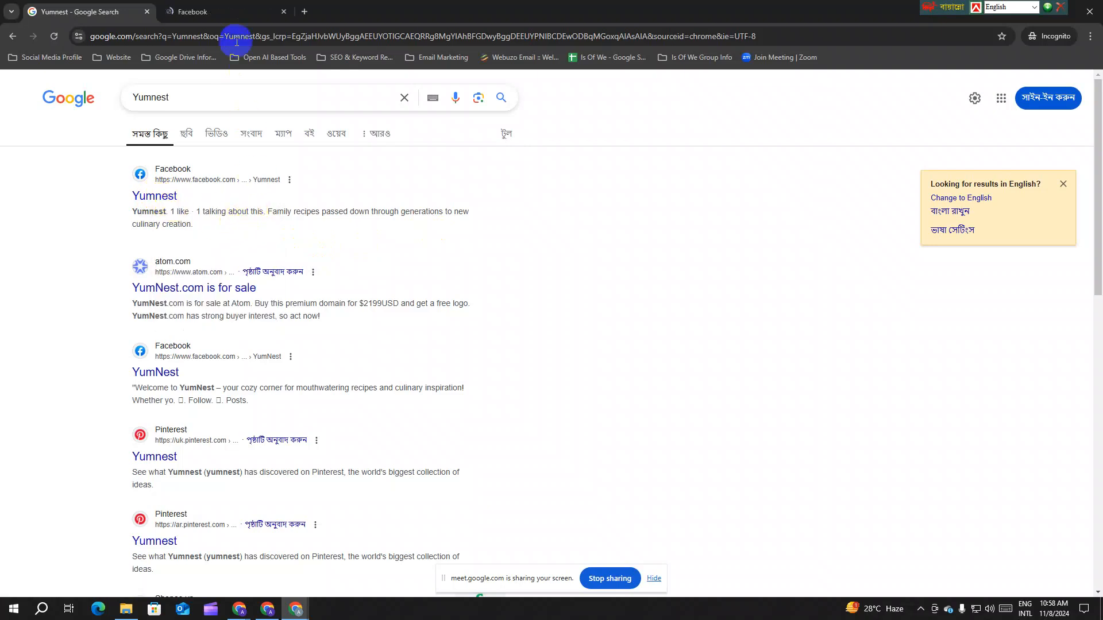
pyautogui.click(221, 11)
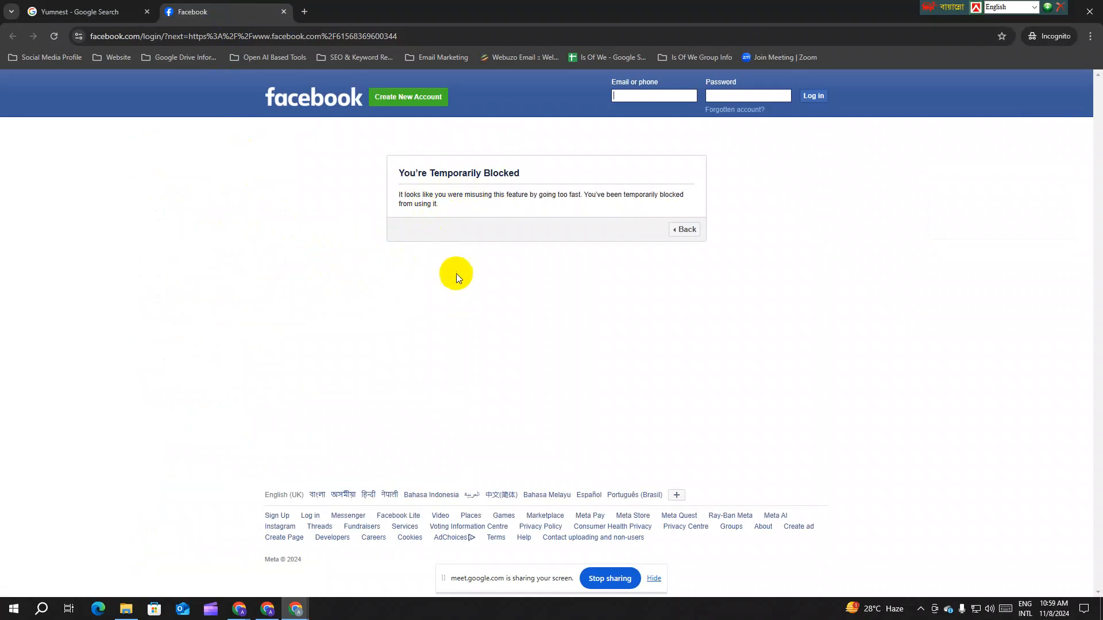
pyautogui.click(98, 11)
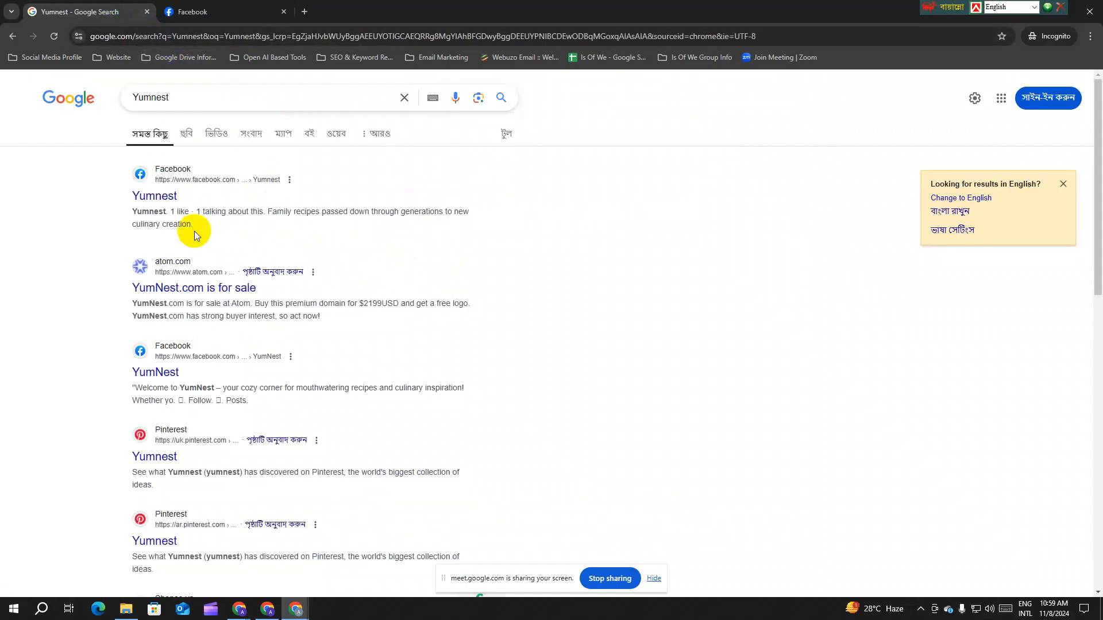
pyautogui.rightClick(166, 201)
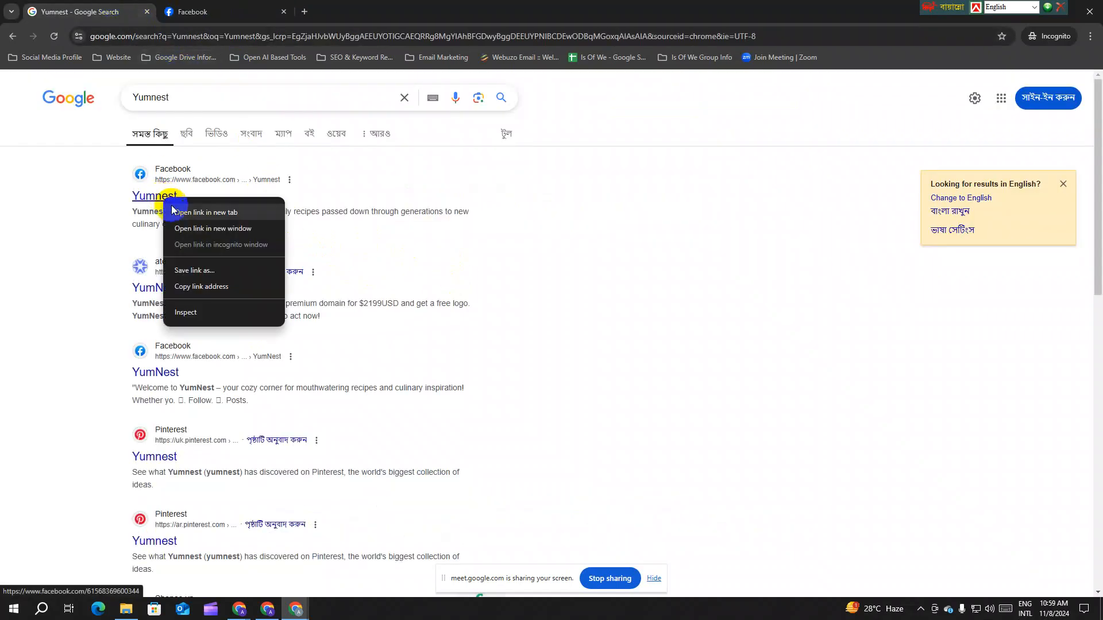
pyautogui.click(227, 285)
pyautogui.moveTo(267, 609)
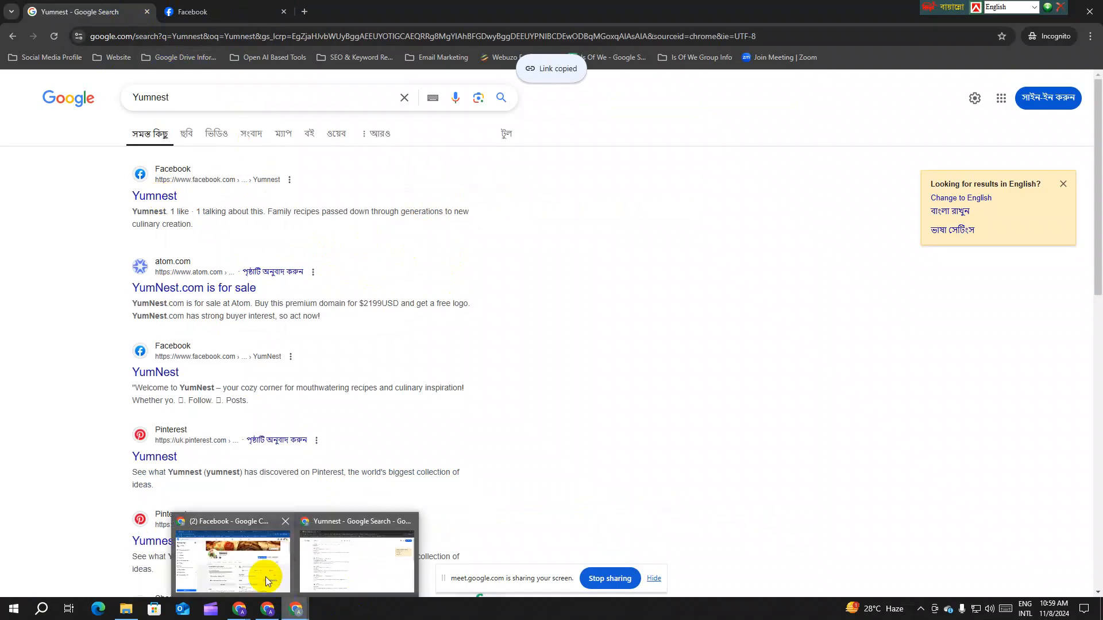
pyautogui.click(266, 577)
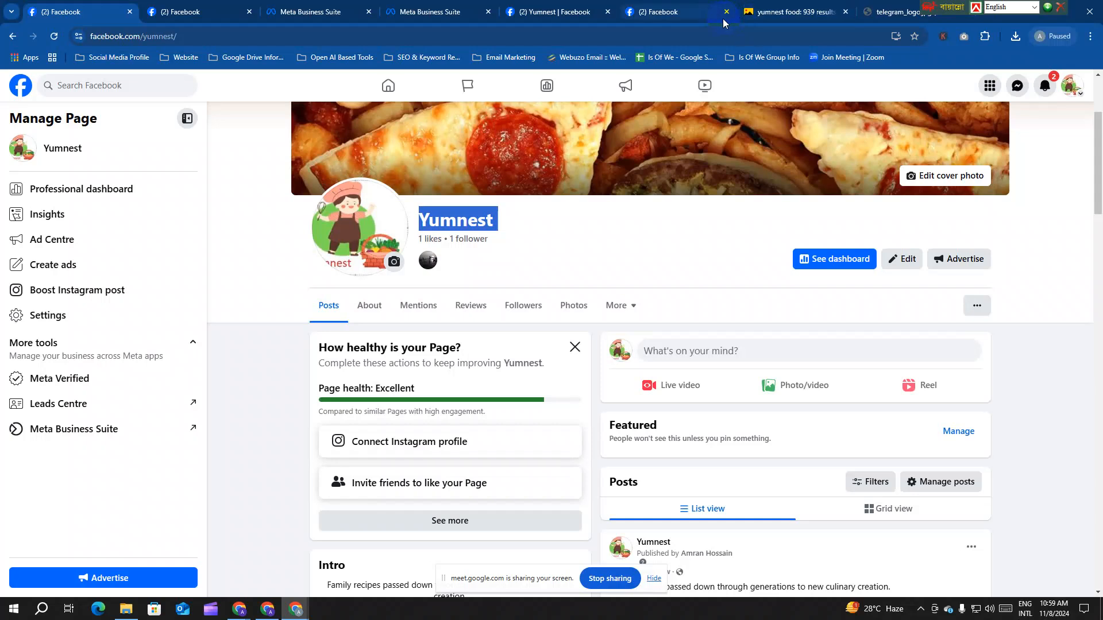
# Step: Load the copied Yumnest Page link in the telegram_logo tab, then return to the incognito search results
pyautogui.click(858, 21)
pyautogui.click(719, 35)
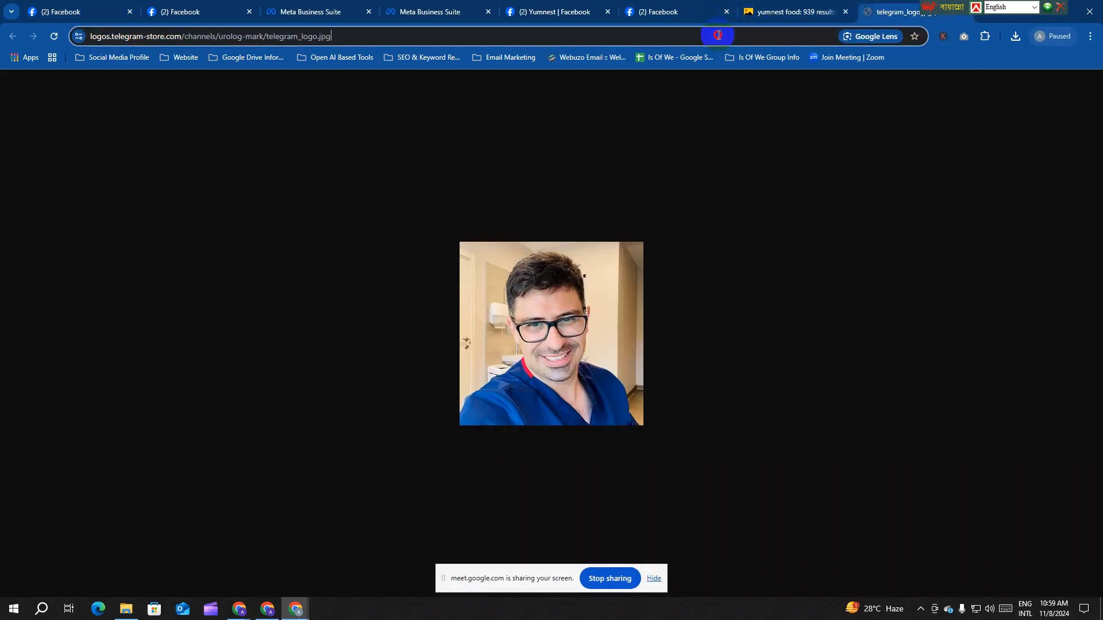
pyautogui.hotkey('ctrl', 'v')
pyautogui.press('Return')
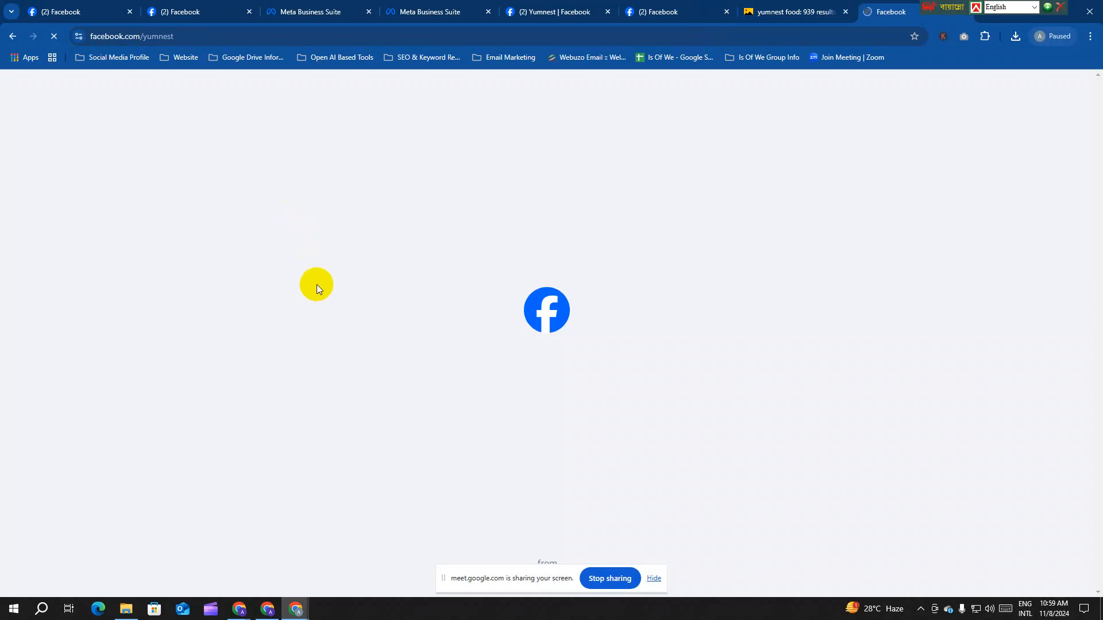
pyautogui.scroll(-2, 552, 326)
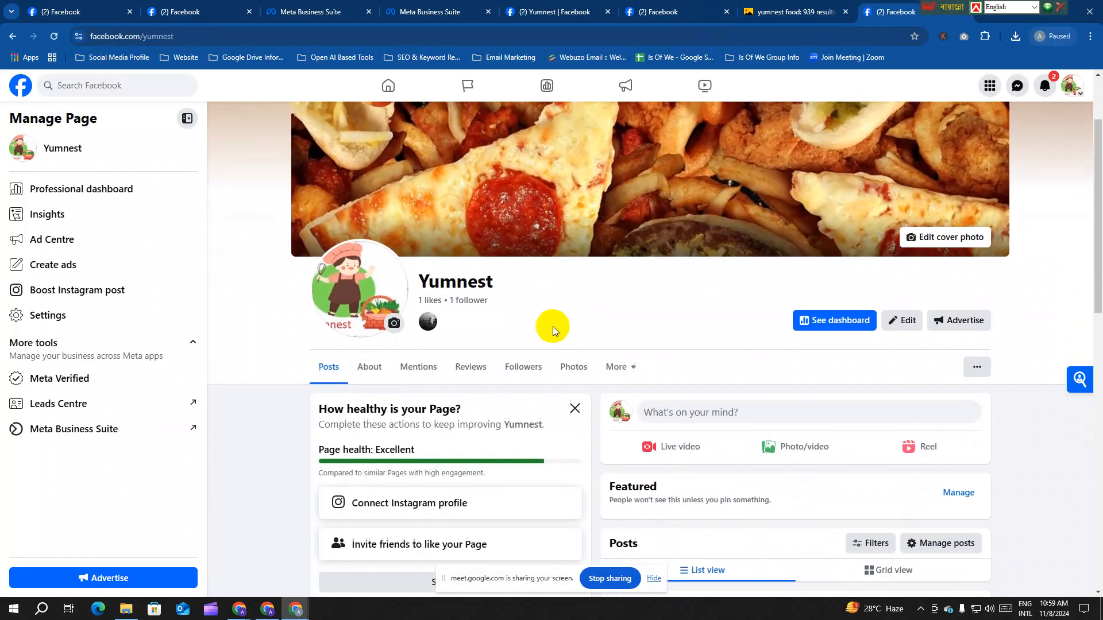
pyautogui.scroll(-2, 553, 326)
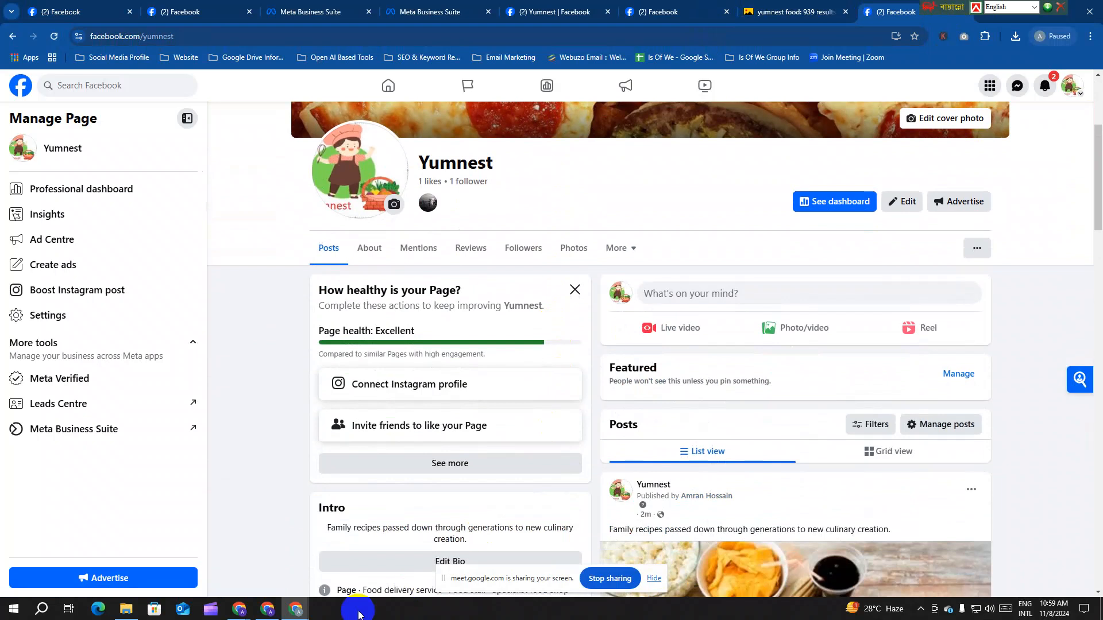
pyautogui.moveTo(300, 611)
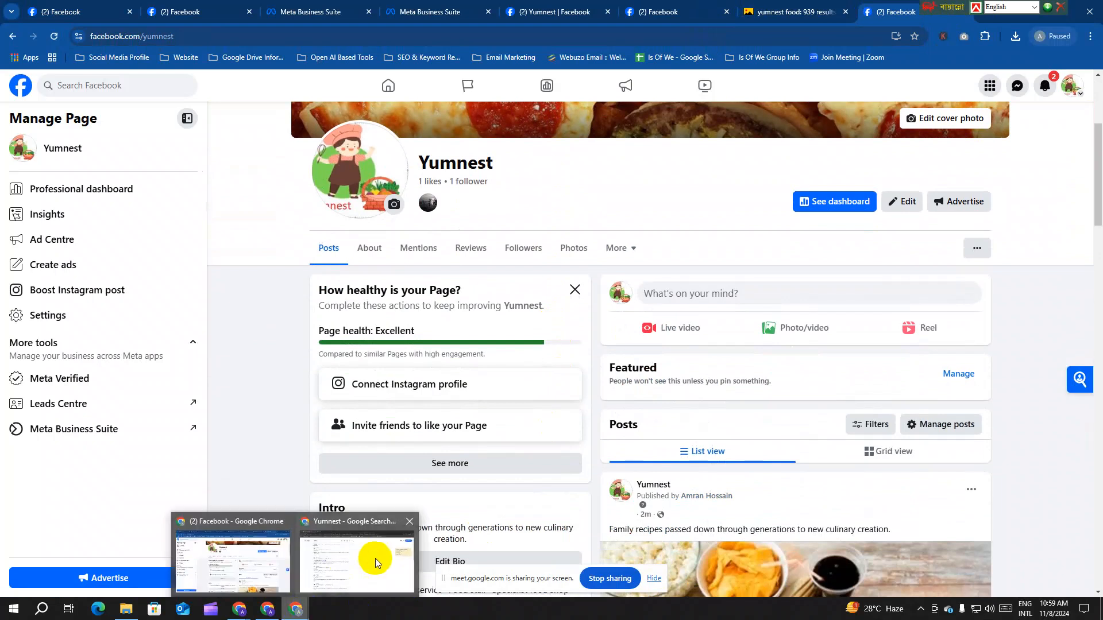
pyautogui.click(371, 554)
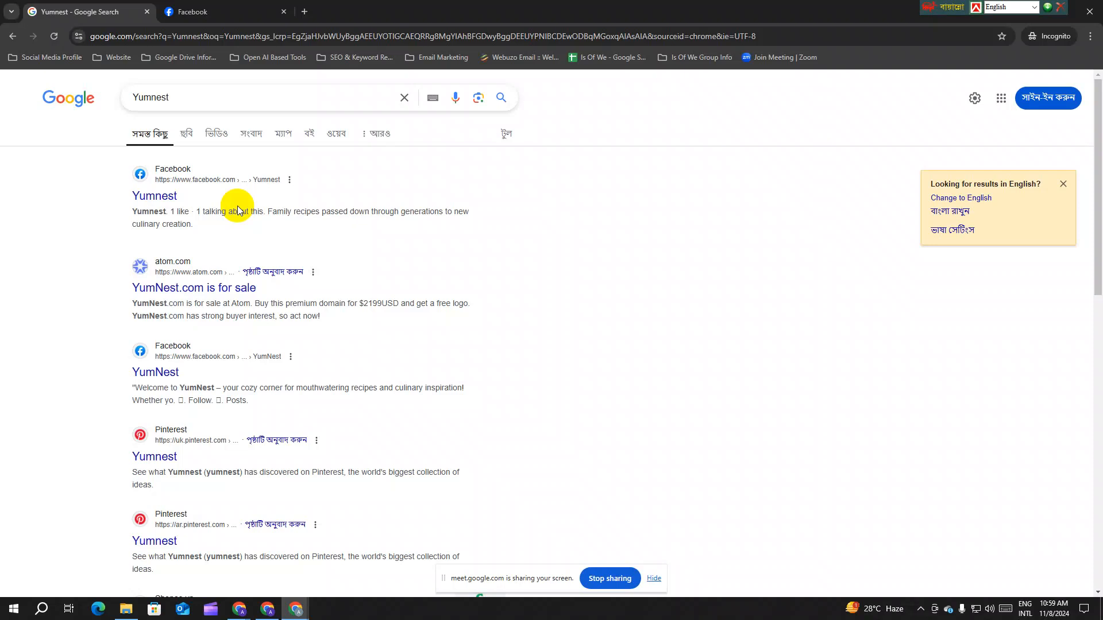
# Step: Search Google for 'best burger shop in mohammodpur' from the incognito Facebook tab
pyautogui.click(224, 12)
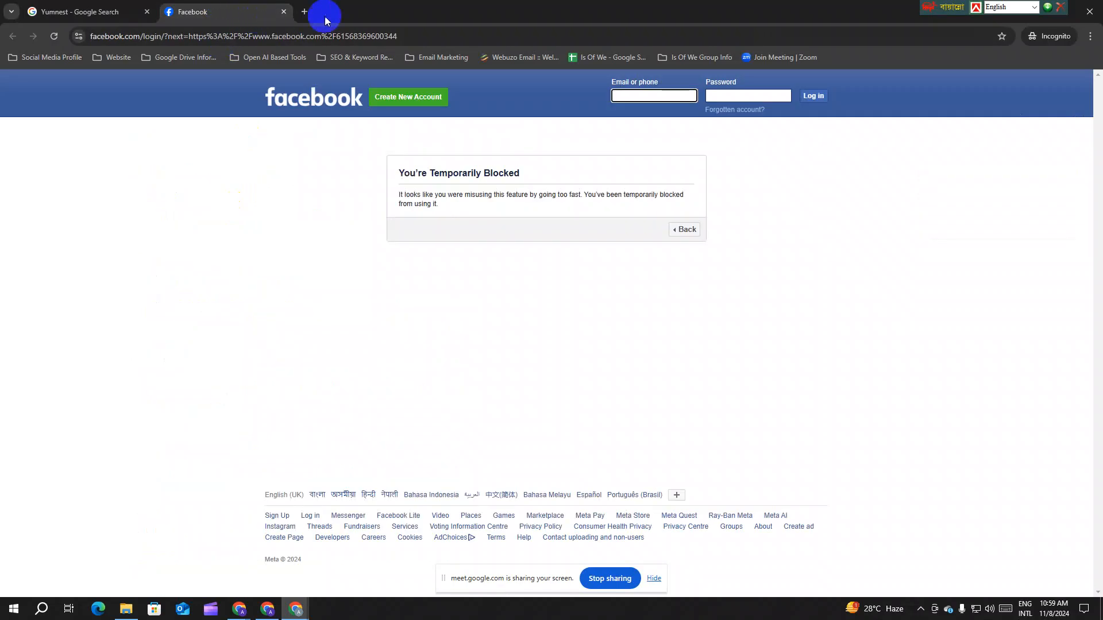
pyautogui.click(223, 36)
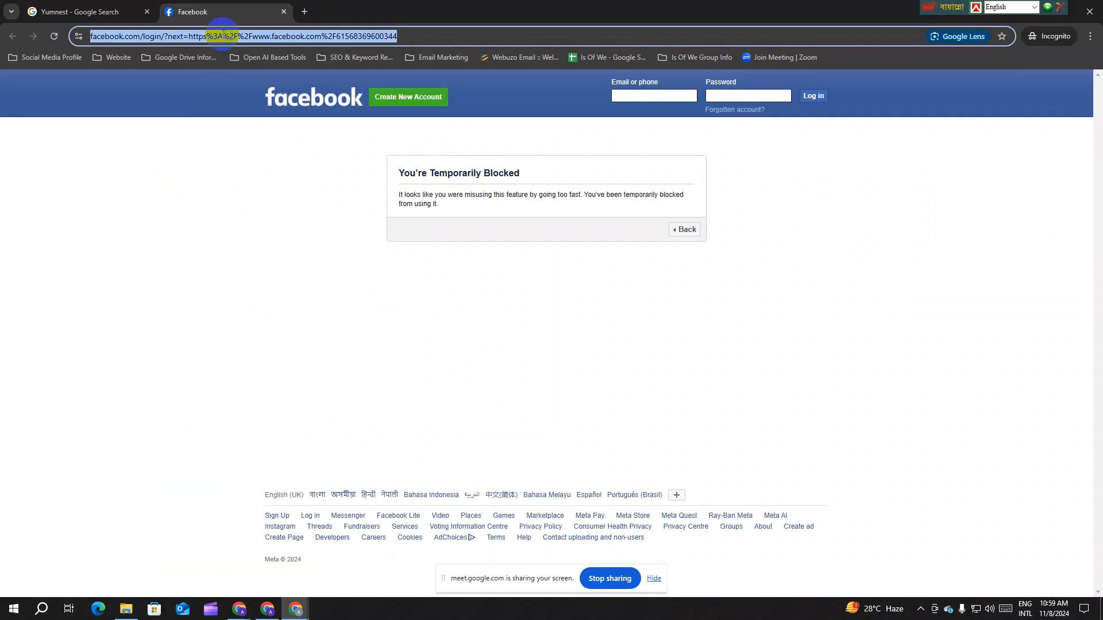
pyautogui.write('best bu')
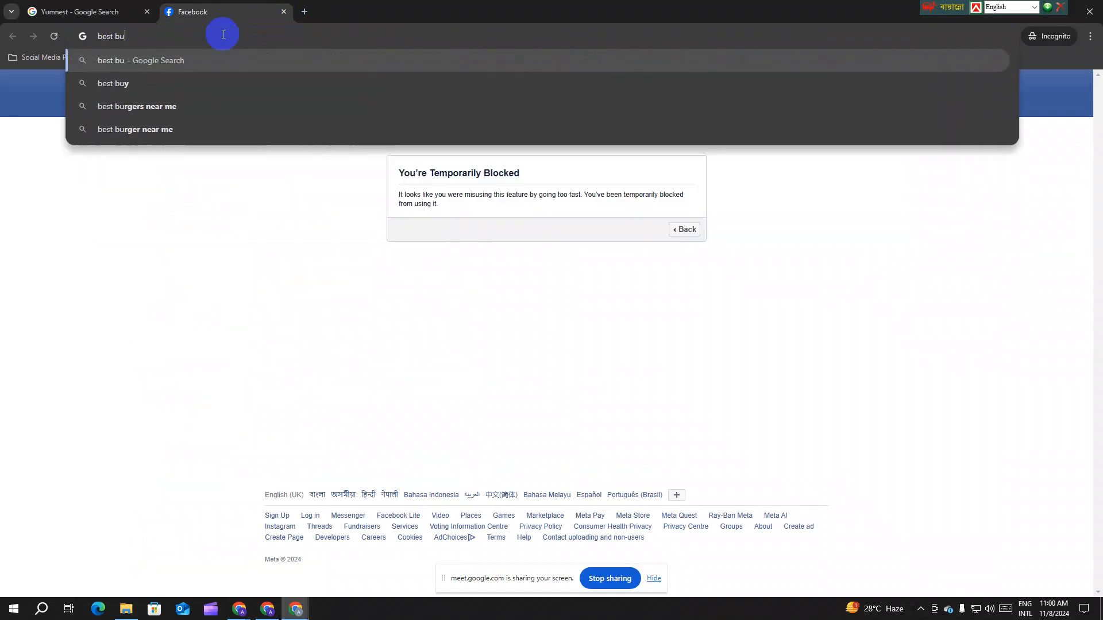
pyautogui.write('rger ')
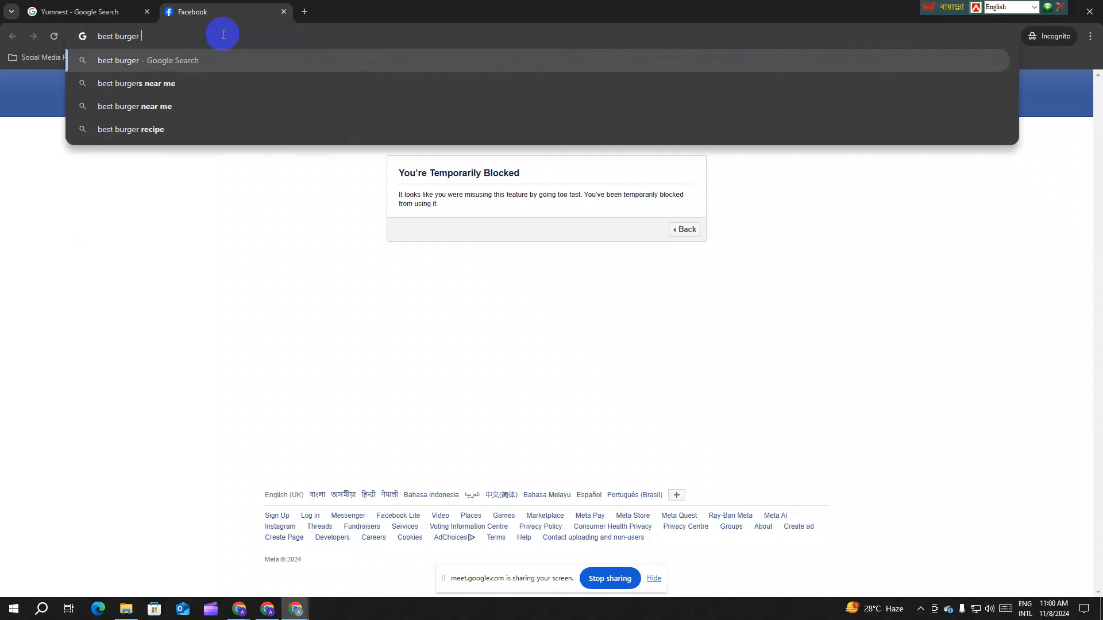
pyautogui.write('shop in ')
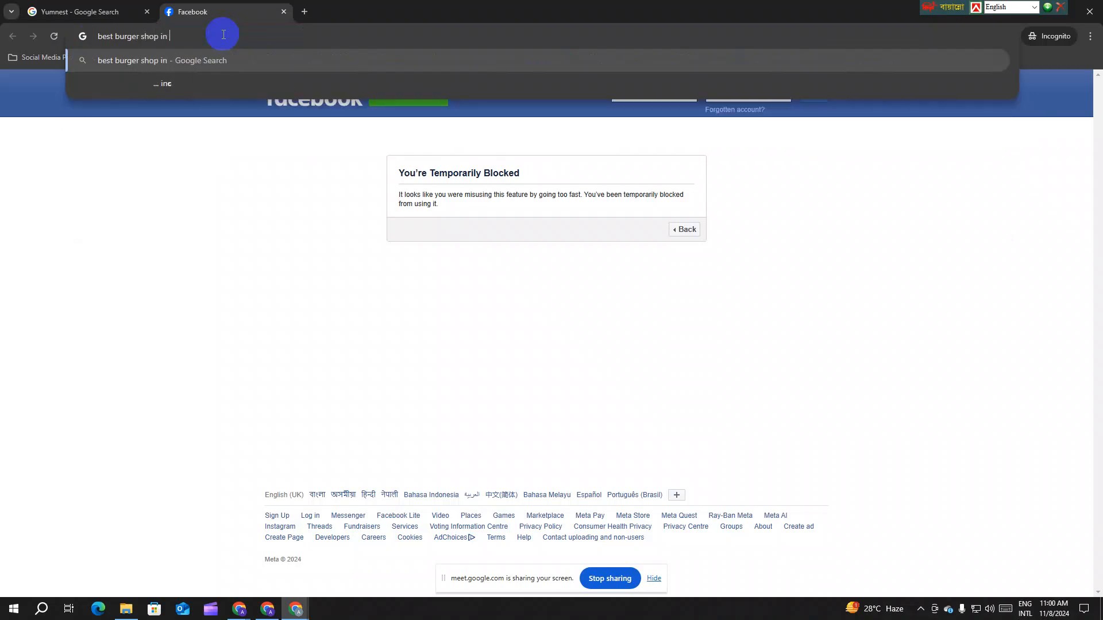
pyautogui.write('mohammodpur')
pyautogui.press('Return')
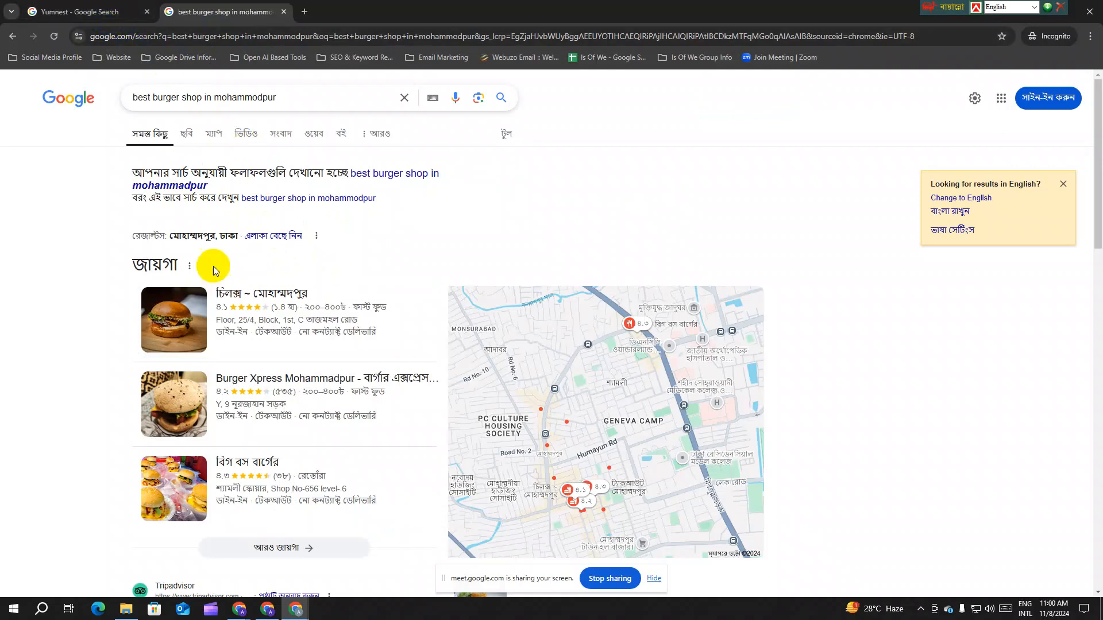
# Step: Browse the burger results and open The Pabulum's Facebook result in a new tab
pyautogui.scroll(-4, 113, 264)
pyautogui.scroll(3, 191, 356)
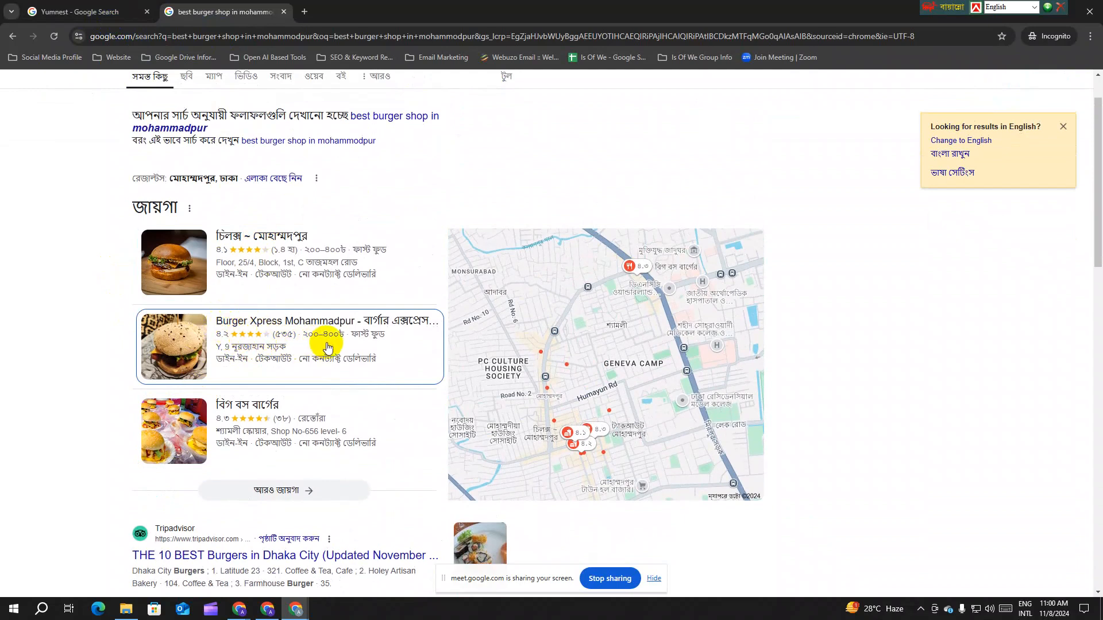
pyautogui.moveTo(340, 347)
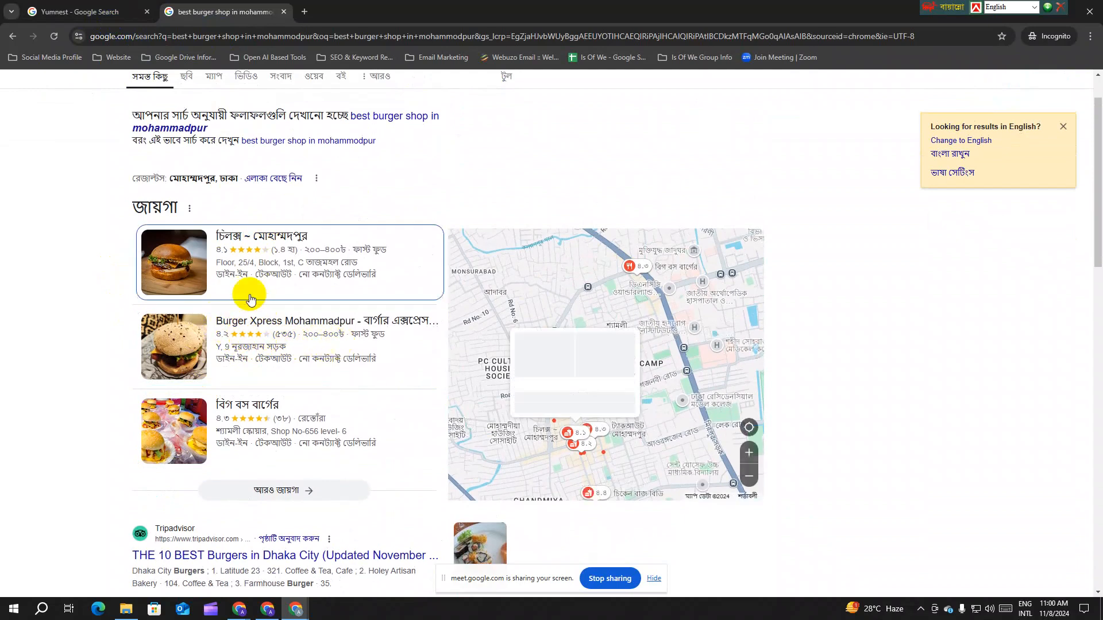
pyautogui.moveTo(226, 243)
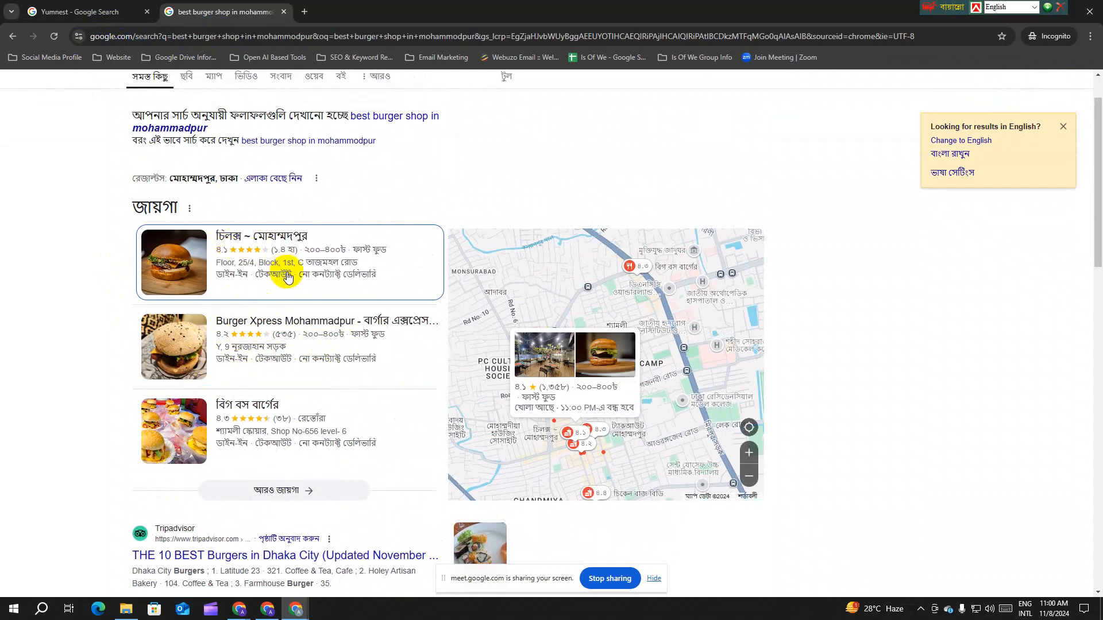
pyautogui.moveTo(226, 435)
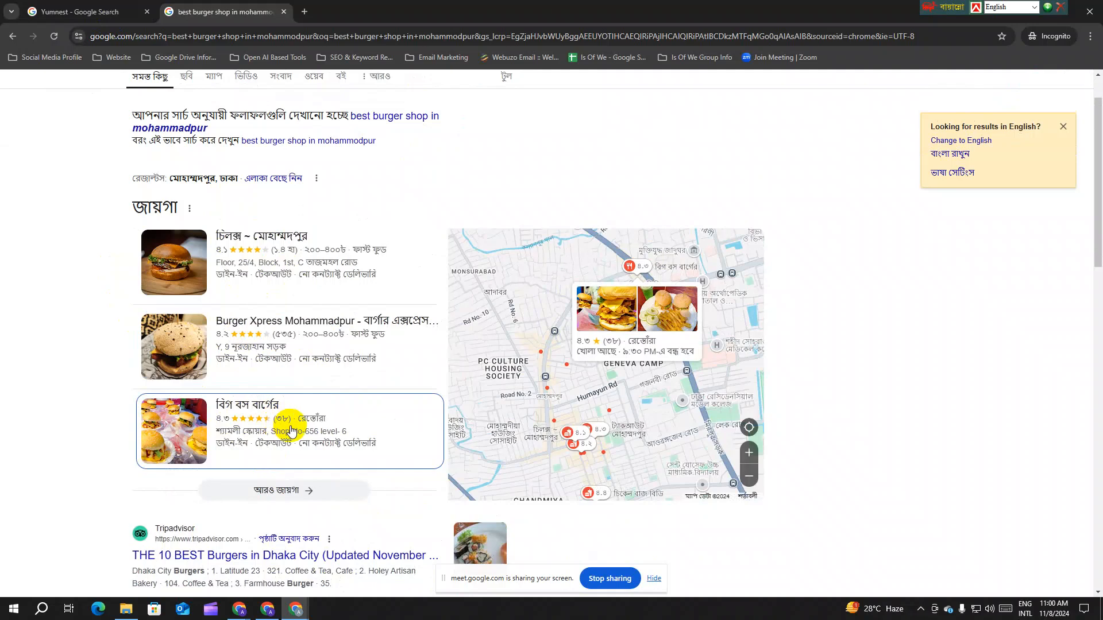
pyautogui.scroll(1, 275, 177)
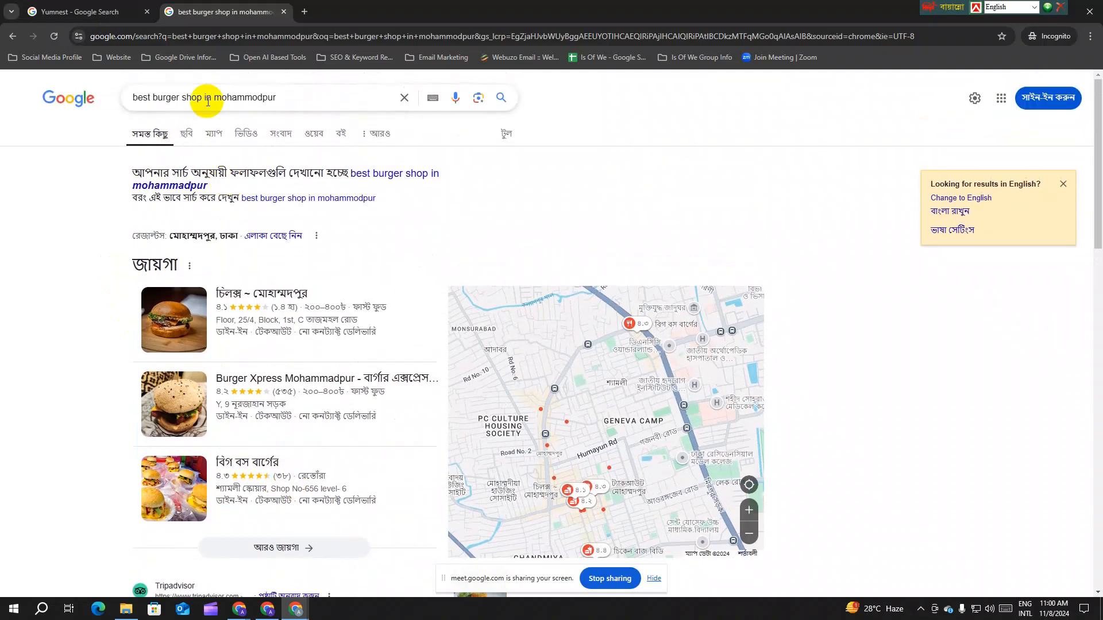
pyautogui.moveTo(276, 99); pyautogui.dragTo(133, 108)
pyautogui.scroll(-2, 247, 167)
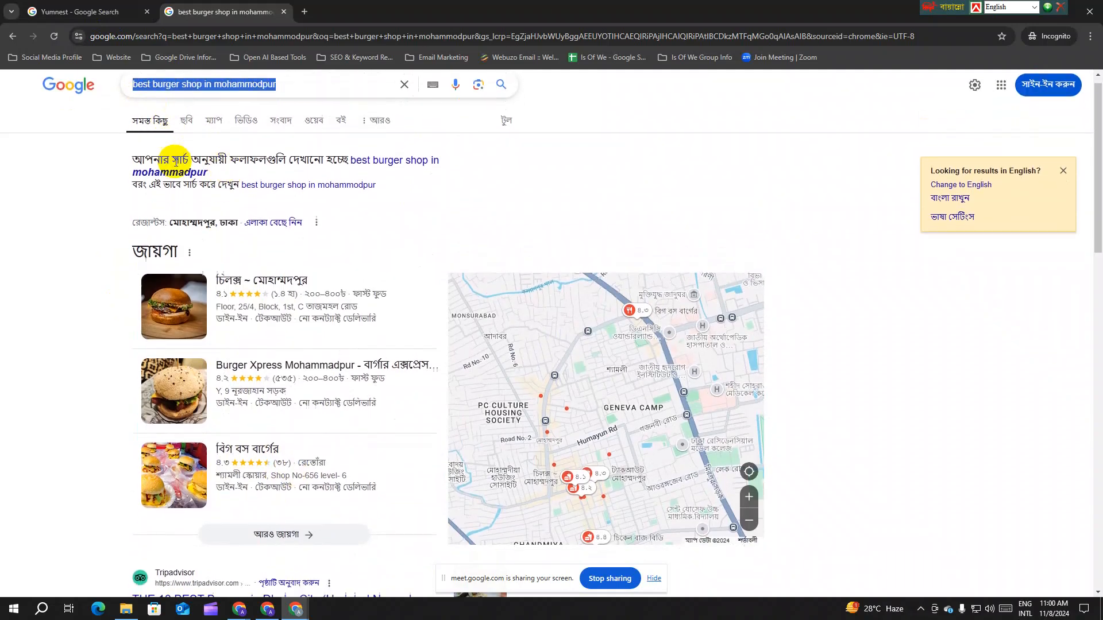
pyautogui.moveTo(250, 341)
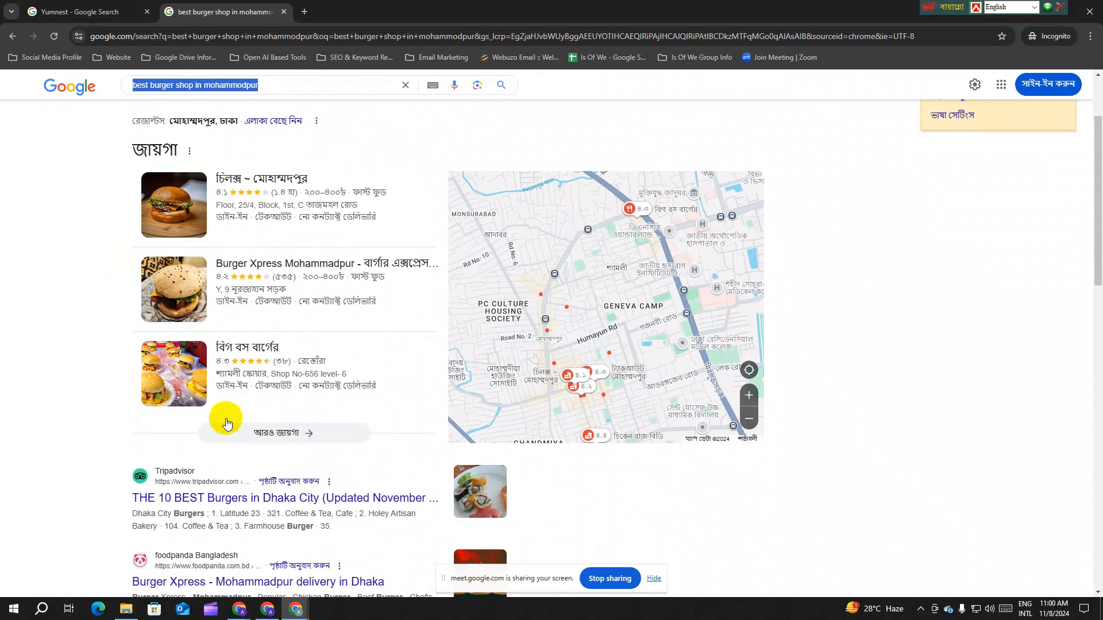
pyautogui.scroll(-2, 224, 418)
pyautogui.scroll(-1, 218, 451)
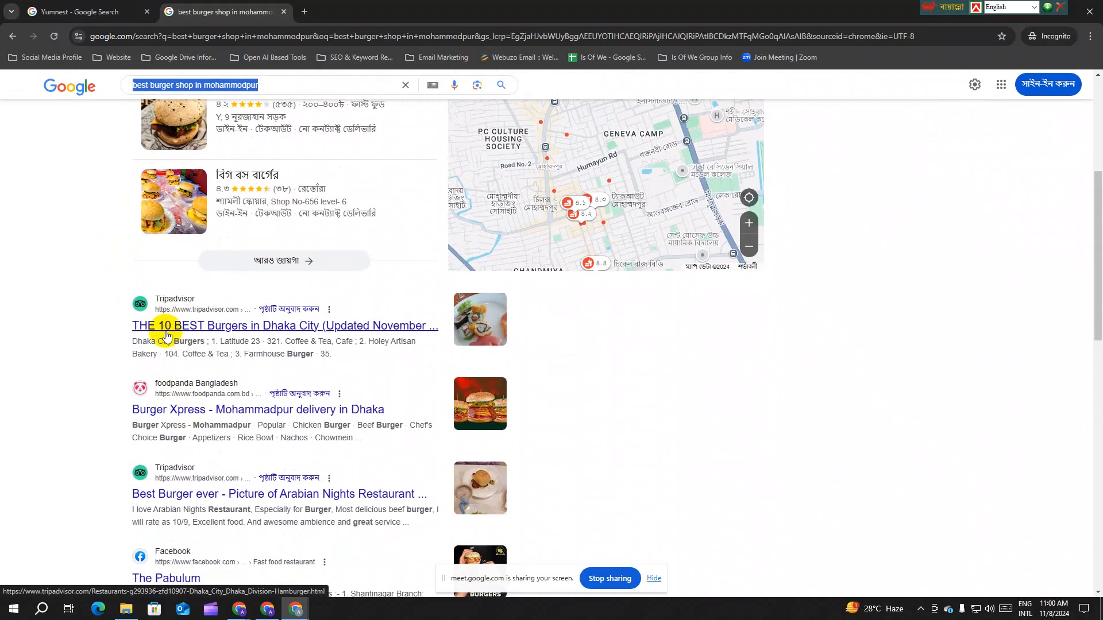
pyautogui.scroll(-4, 394, 369)
pyautogui.scroll(-2, 298, 391)
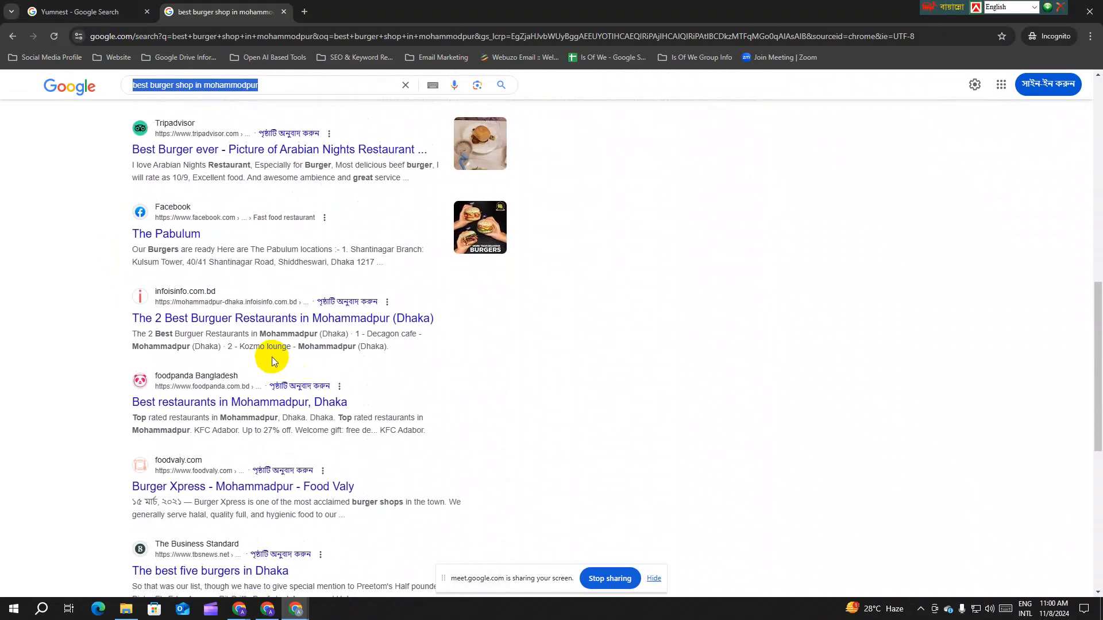
pyautogui.rightClick(173, 236)
pyautogui.click(193, 247)
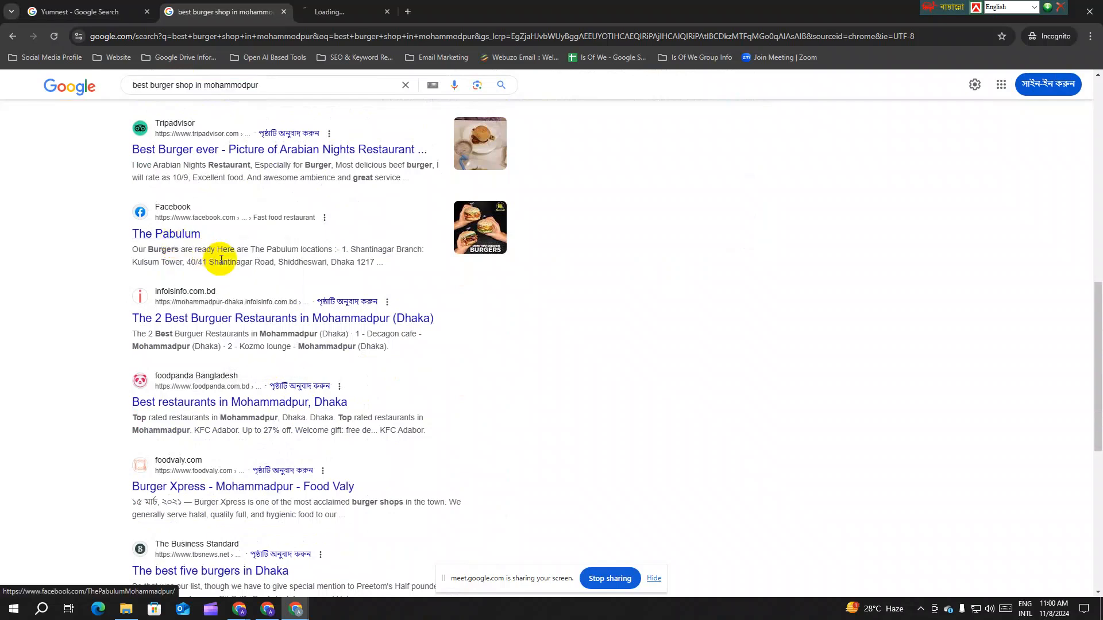
# Step: Dismiss the login prompt on The Pabulum's page and scroll through it
pyautogui.click(332, 7)
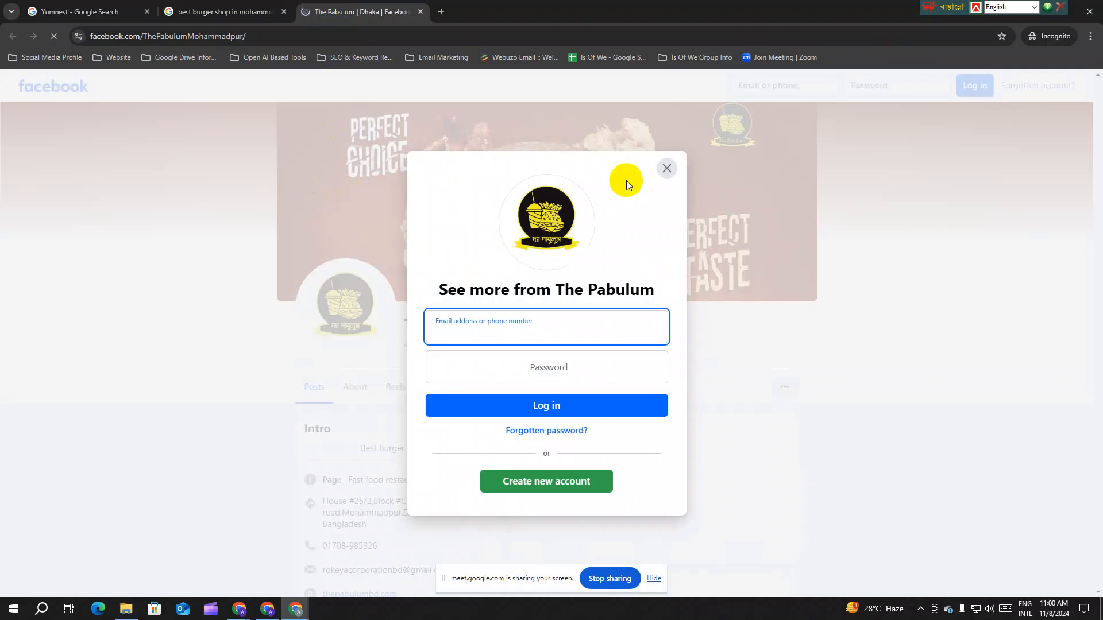
pyautogui.click(667, 168)
pyautogui.scroll(-5, 531, 295)
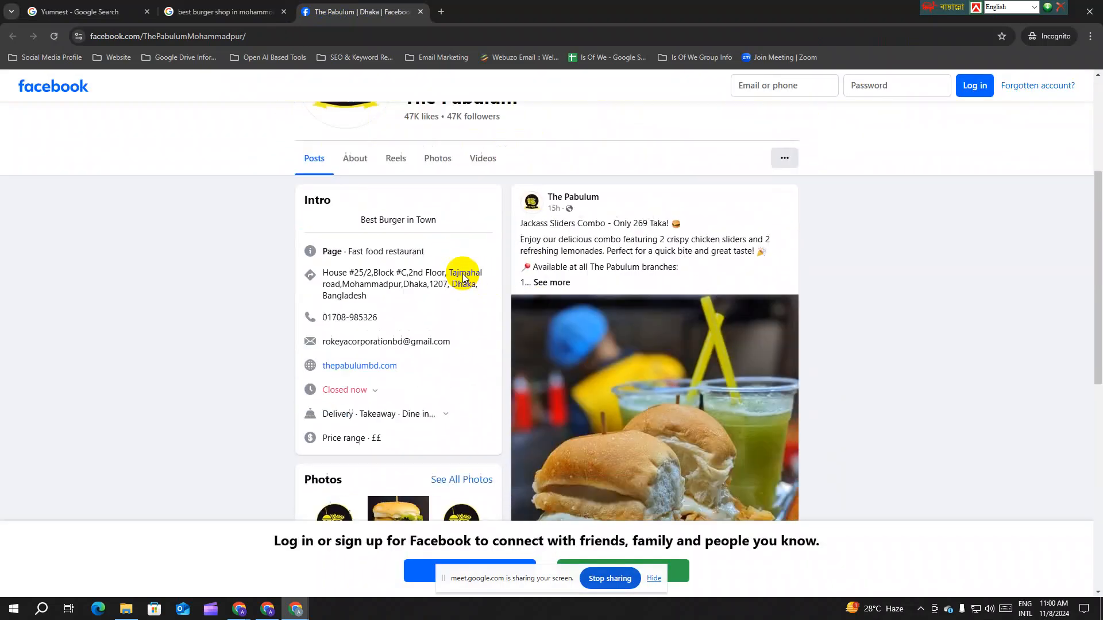
pyautogui.scroll(2, 463, 274)
pyautogui.scroll(-1, 477, 265)
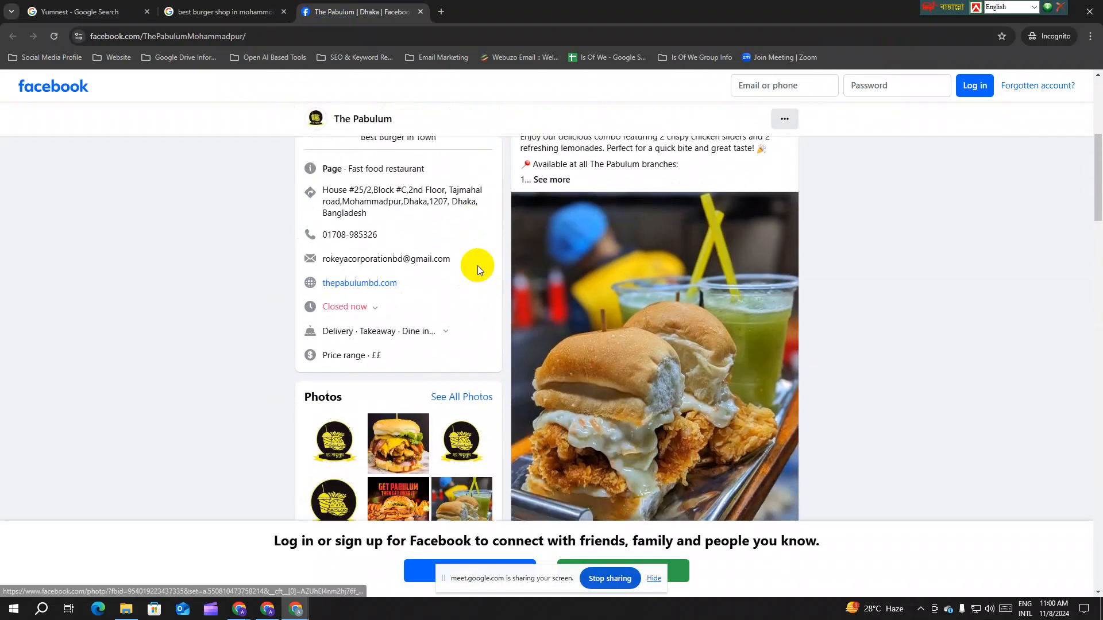
pyautogui.scroll(-6, 477, 267)
pyautogui.scroll(7, 477, 266)
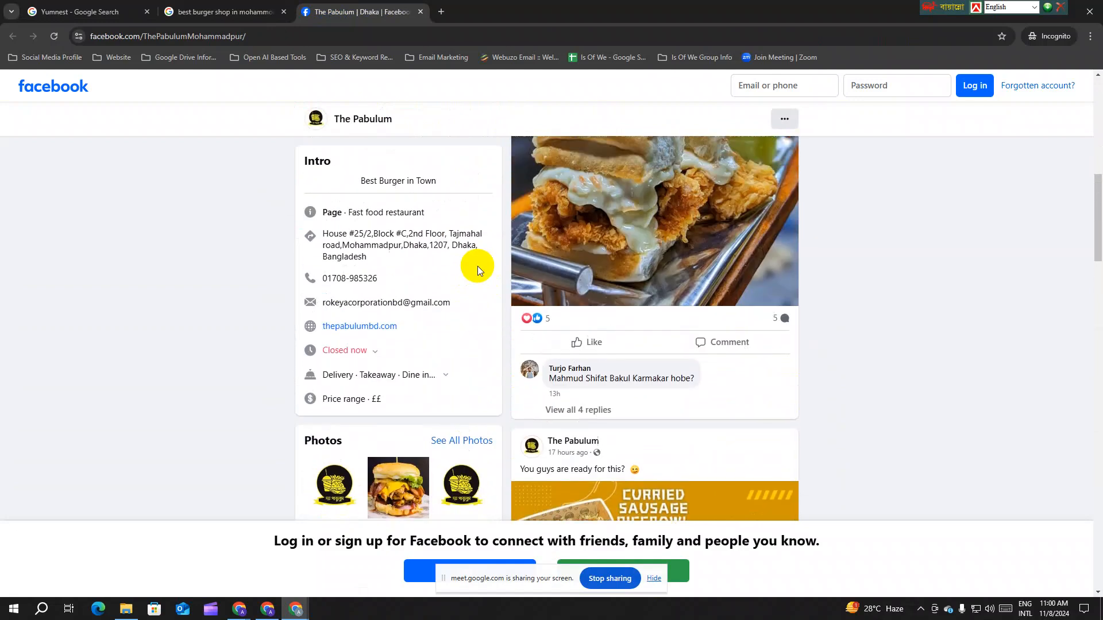
pyautogui.scroll(5, 477, 266)
pyautogui.scroll(-6, 478, 267)
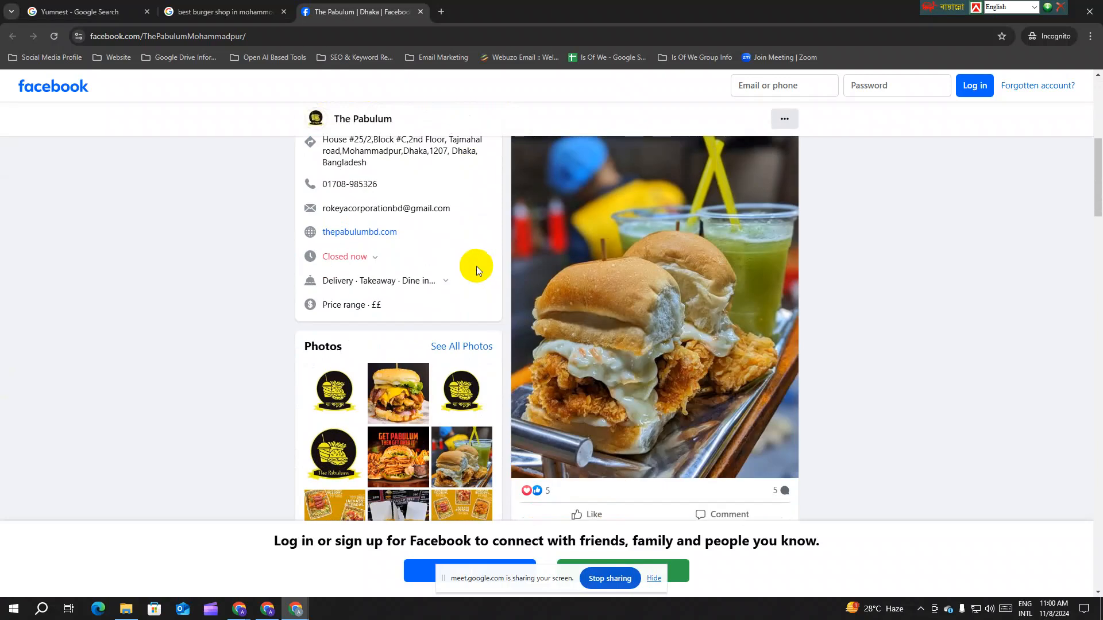
pyautogui.scroll(6, 476, 267)
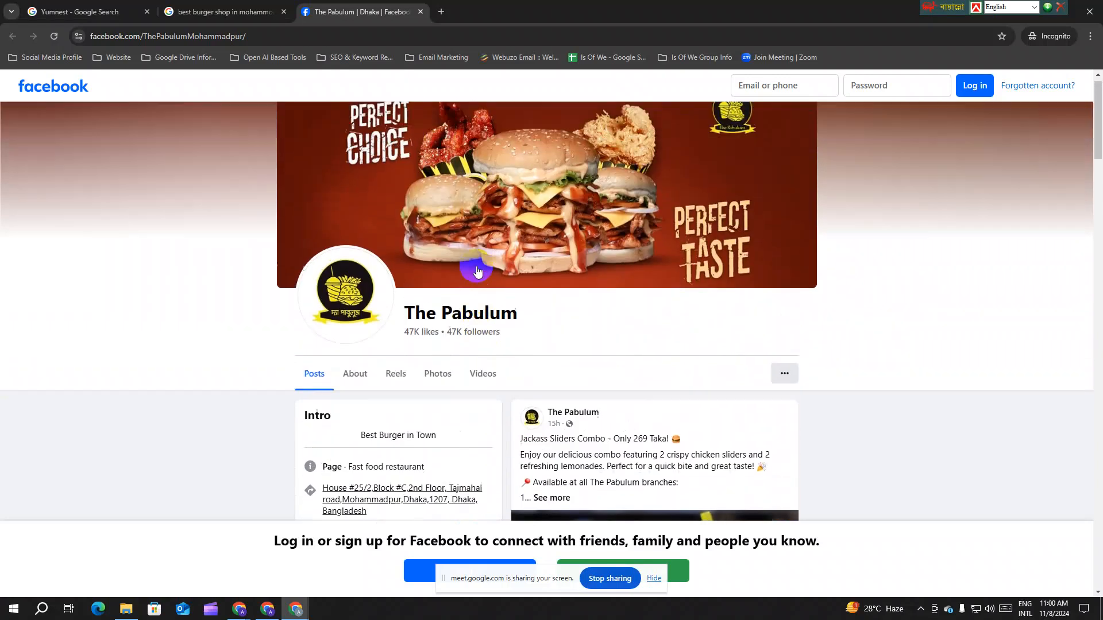
# Step: Check the burger results, then select The Pabulum's page name before returning to the search
pyautogui.click(250, 14)
pyautogui.scroll(-1, 353, 276)
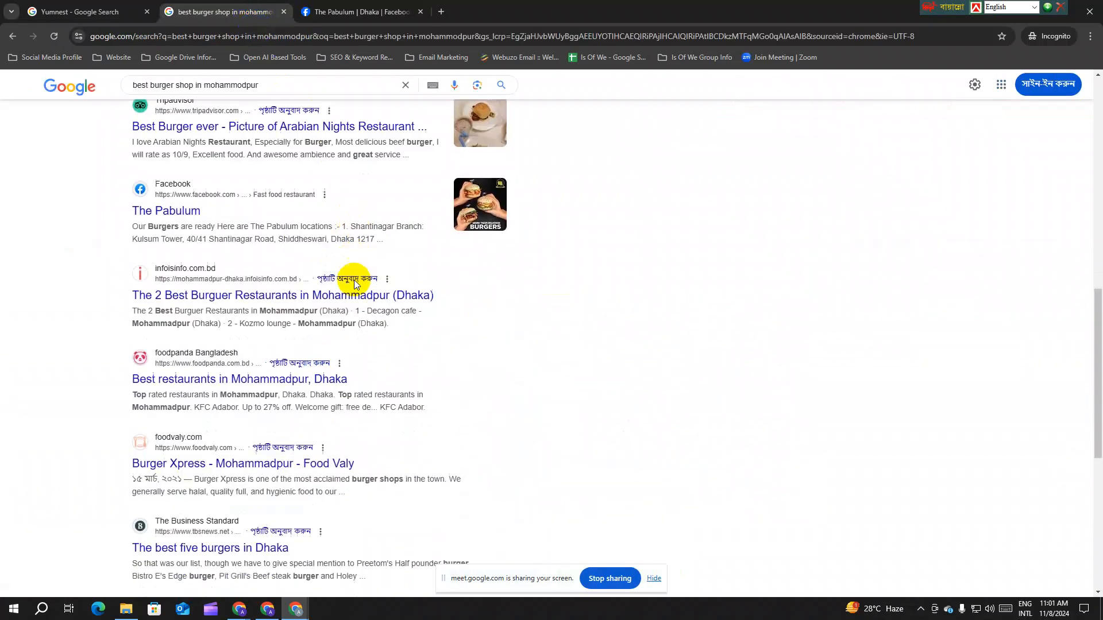
pyautogui.scroll(10, 355, 281)
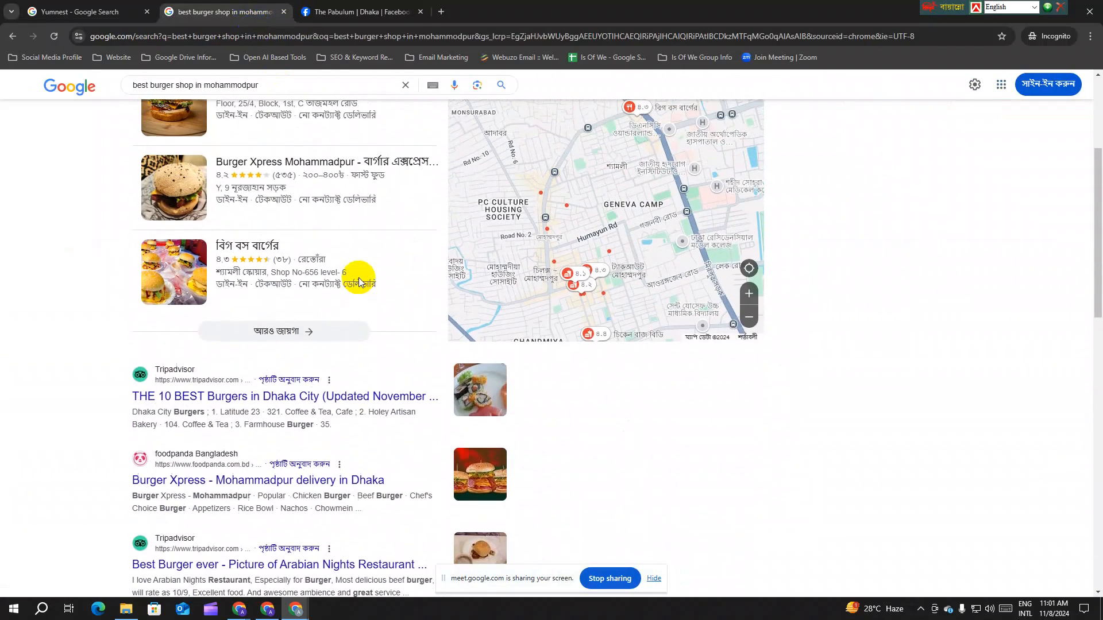
pyautogui.click(325, 10)
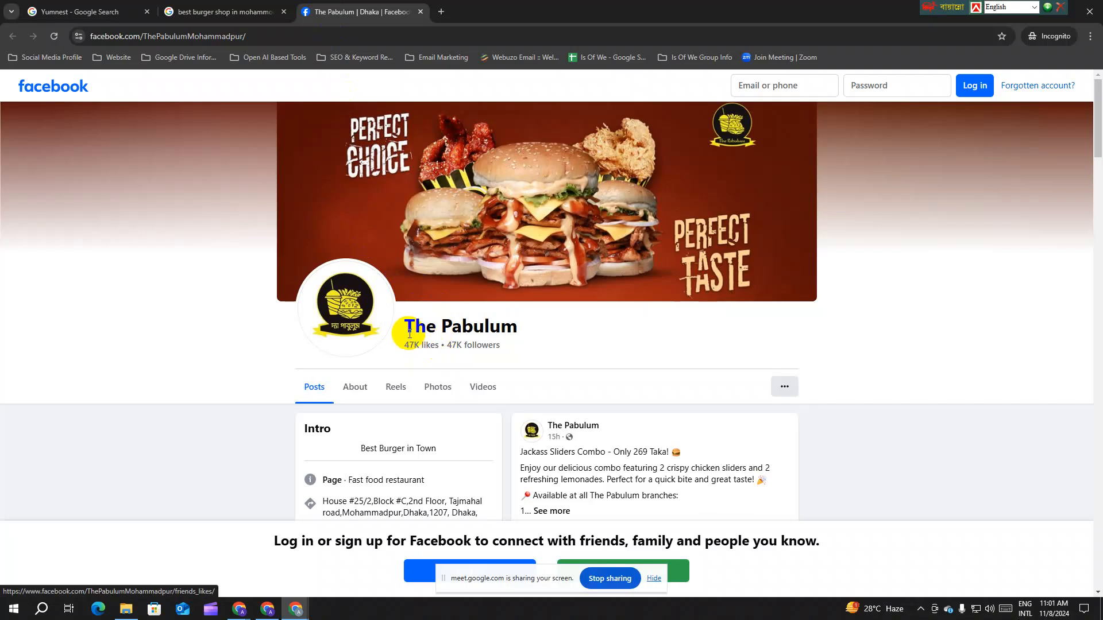
pyautogui.moveTo(409, 323); pyautogui.dragTo(515, 331)
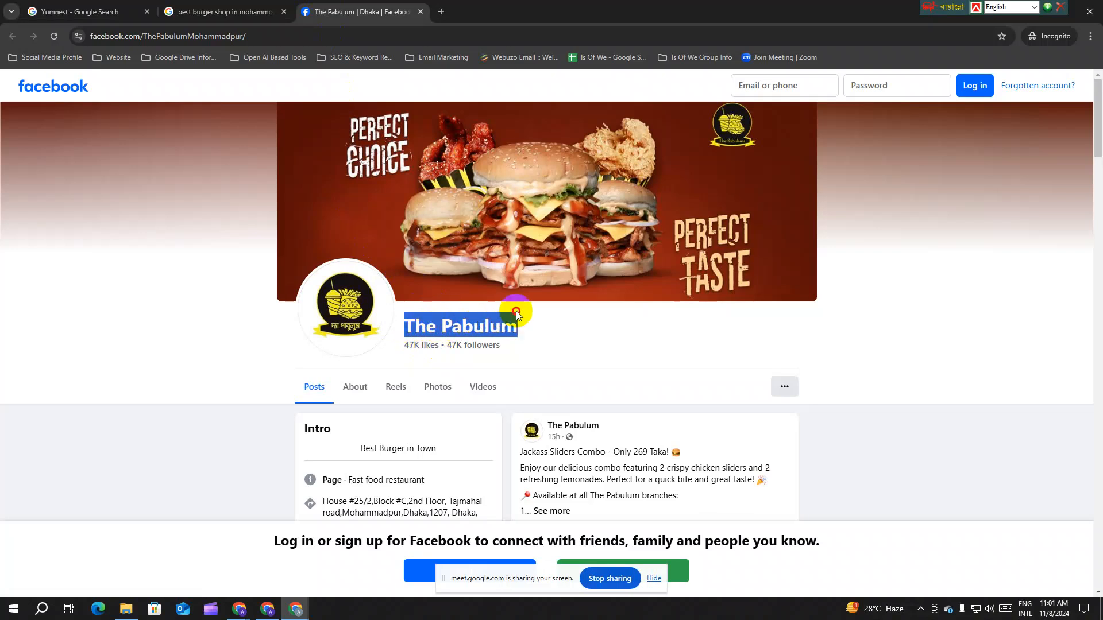
pyautogui.click(516, 332)
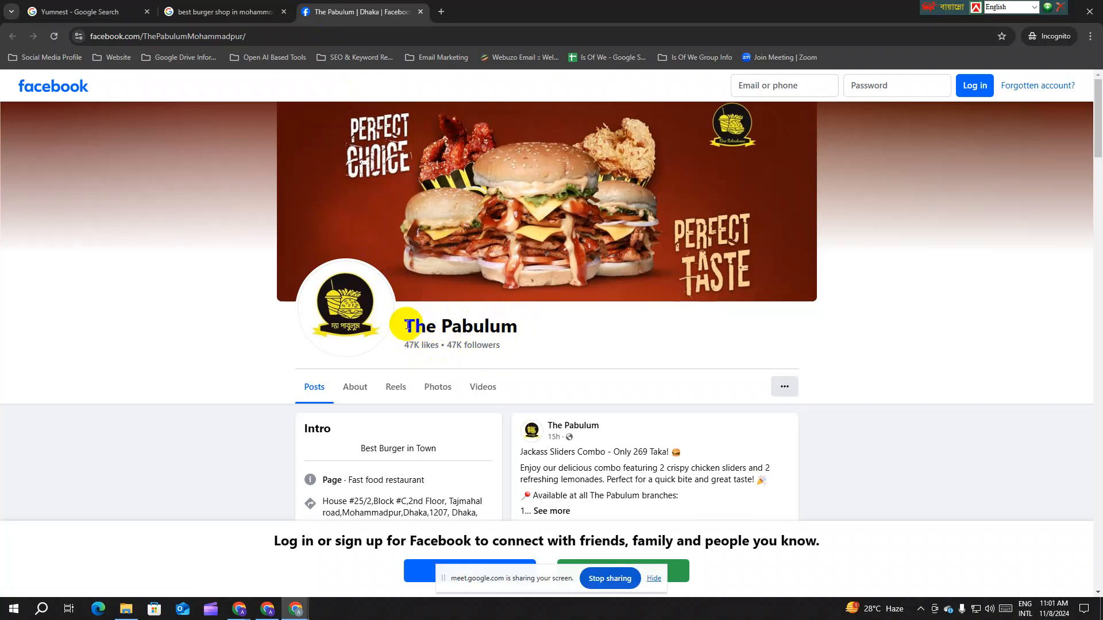
pyautogui.moveTo(406, 325); pyautogui.dragTo(516, 327)
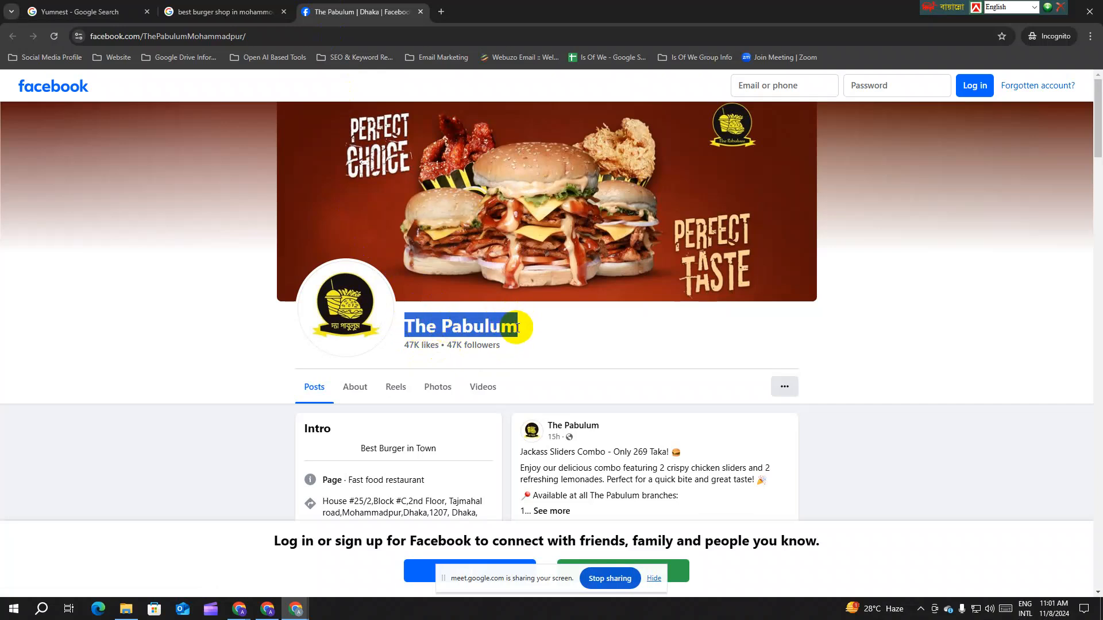
pyautogui.click(225, 12)
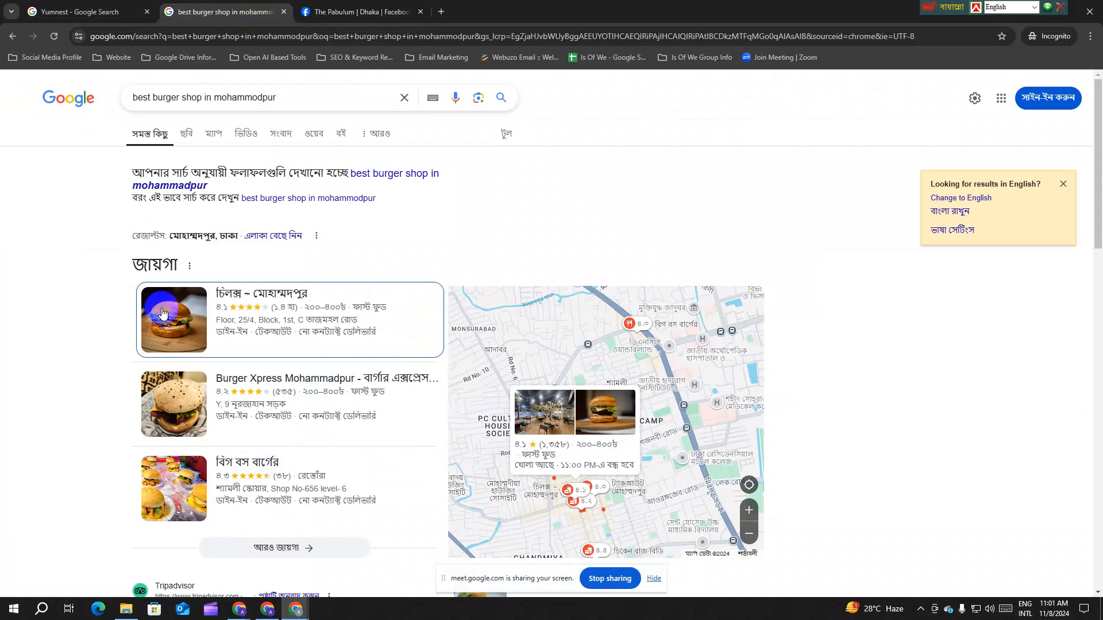
# Step: Select the 'best burger shop in mohammodpur' query and scroll through its results
pyautogui.tripleClick(291, 96)
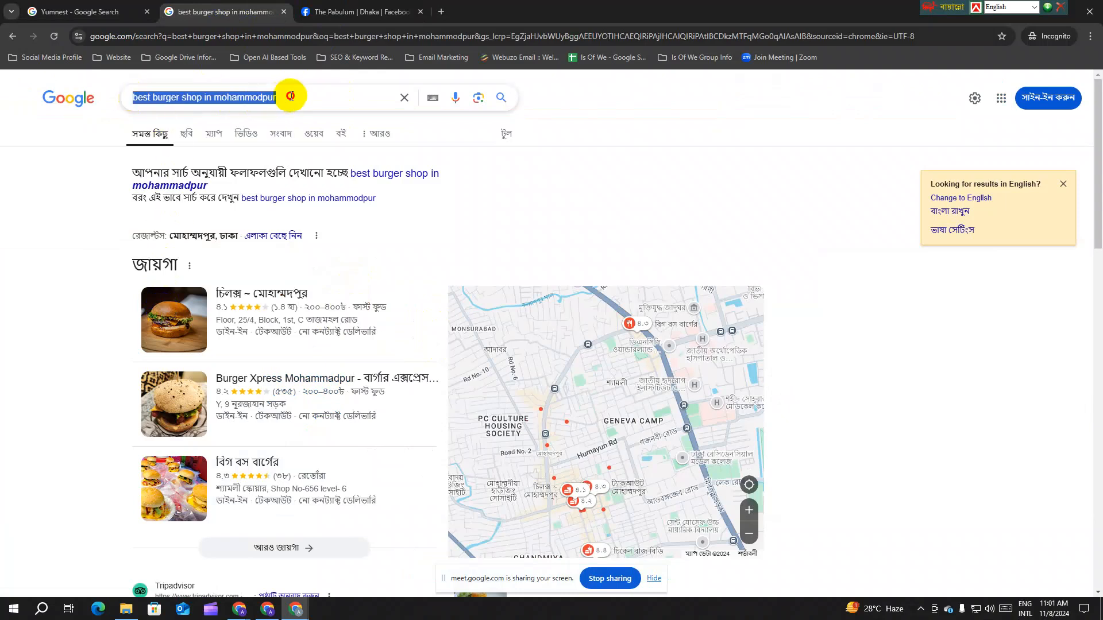
pyautogui.click(279, 99)
pyautogui.moveTo(283, 100); pyautogui.dragTo(123, 103)
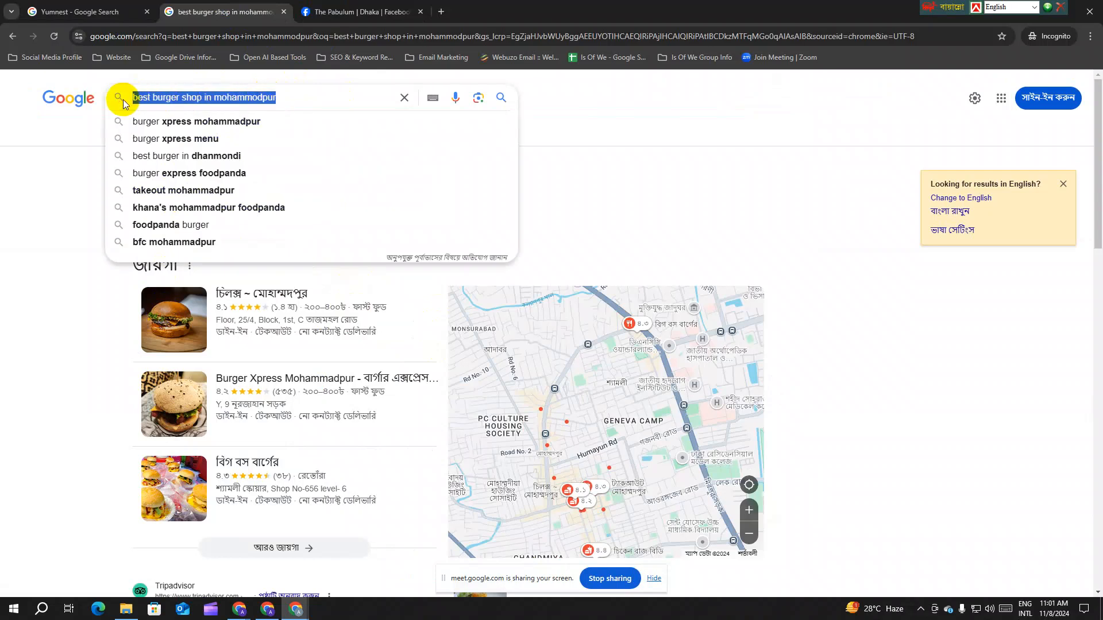
pyautogui.click(81, 128)
pyautogui.scroll(-2, 270, 310)
pyautogui.scroll(-1, 269, 304)
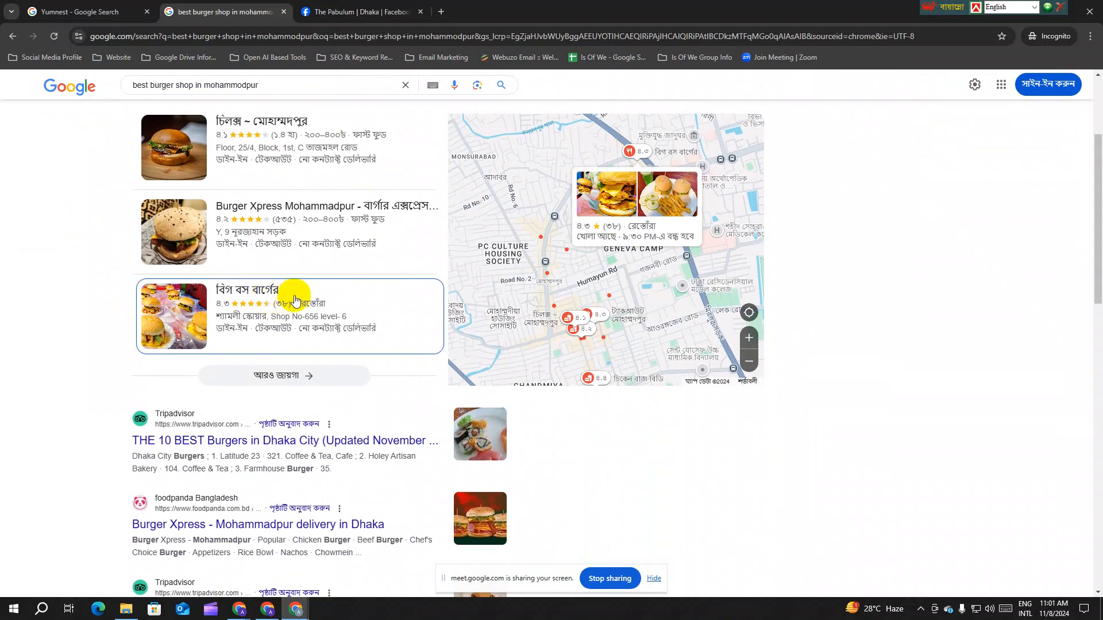
pyautogui.scroll(-3, 294, 300)
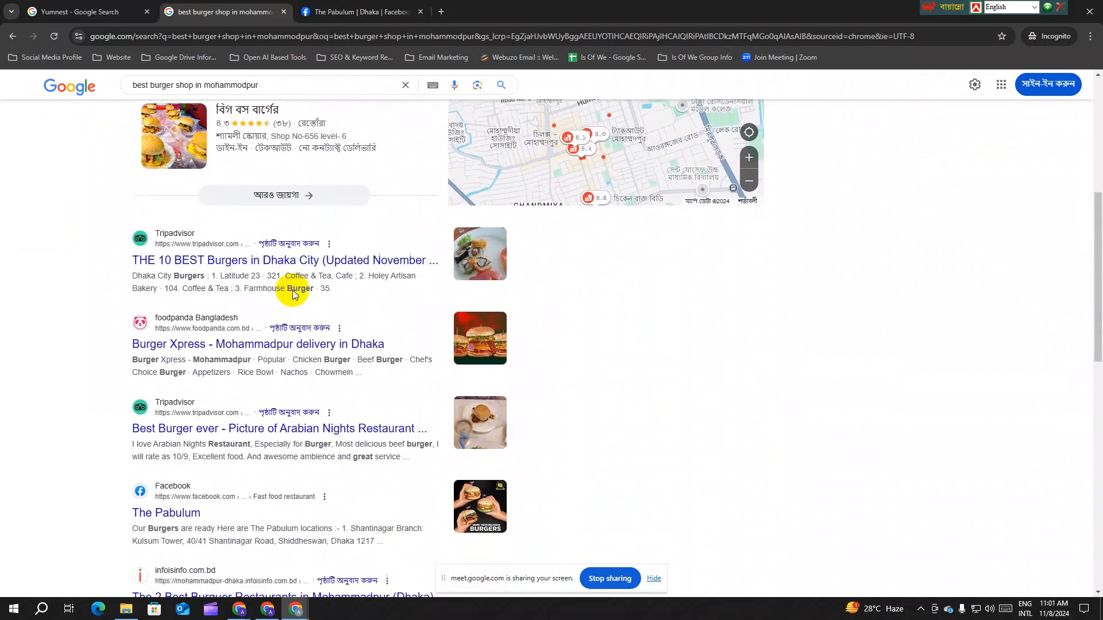
pyautogui.scroll(-3, 292, 294)
pyautogui.scroll(8, 293, 291)
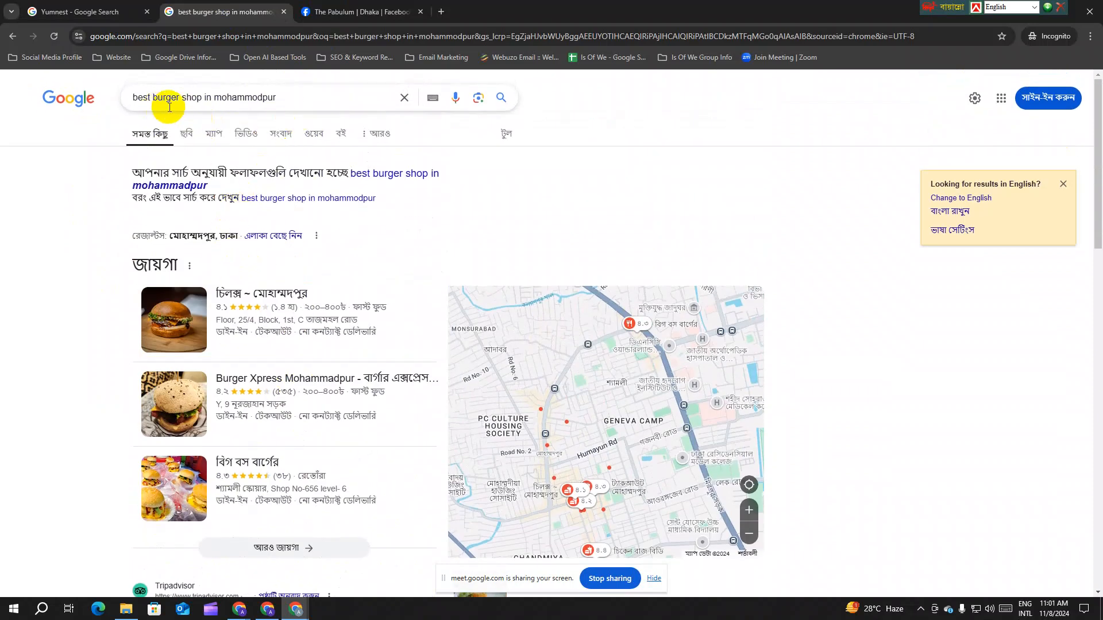
pyautogui.scroll(-3, 276, 315)
pyautogui.scroll(3, 266, 172)
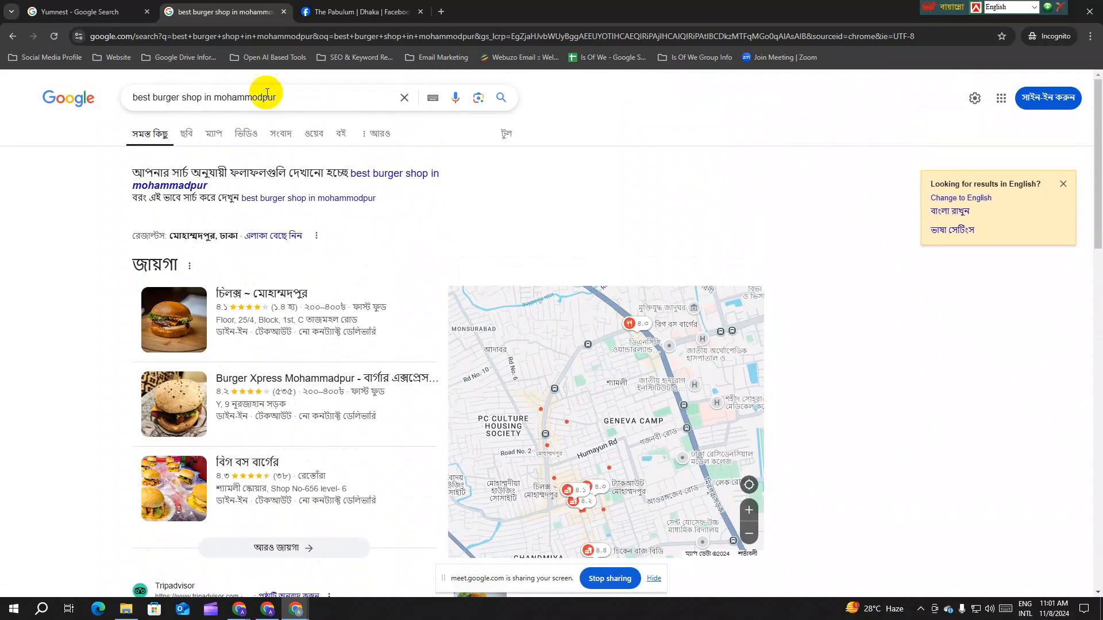
pyautogui.moveTo(287, 95); pyautogui.dragTo(110, 103)
pyautogui.scroll(-7, 115, 256)
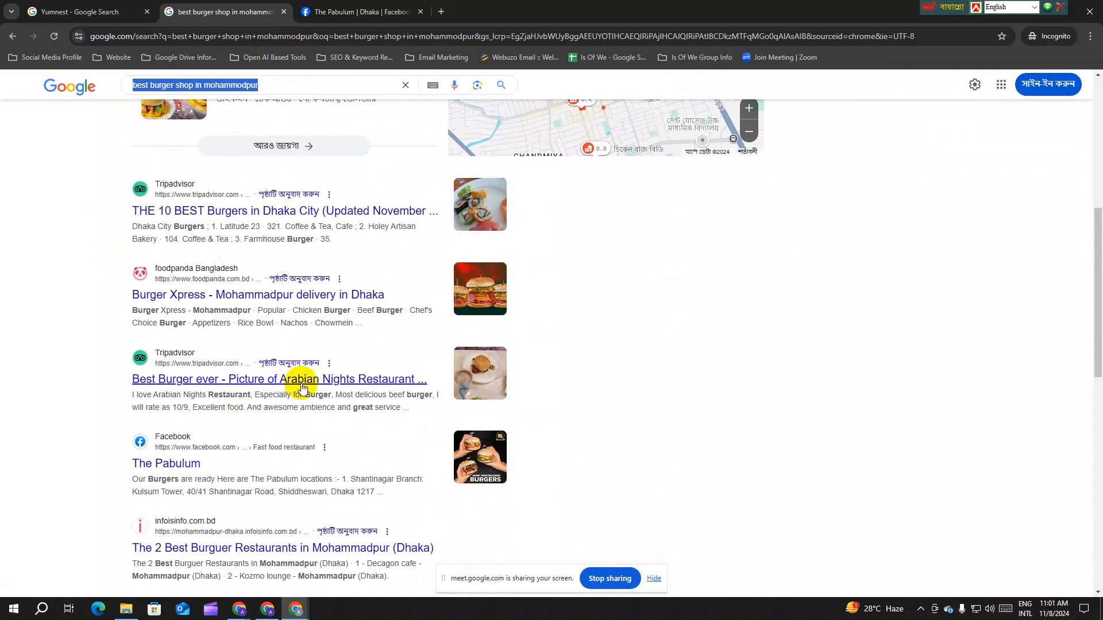
pyautogui.scroll(2, 288, 353)
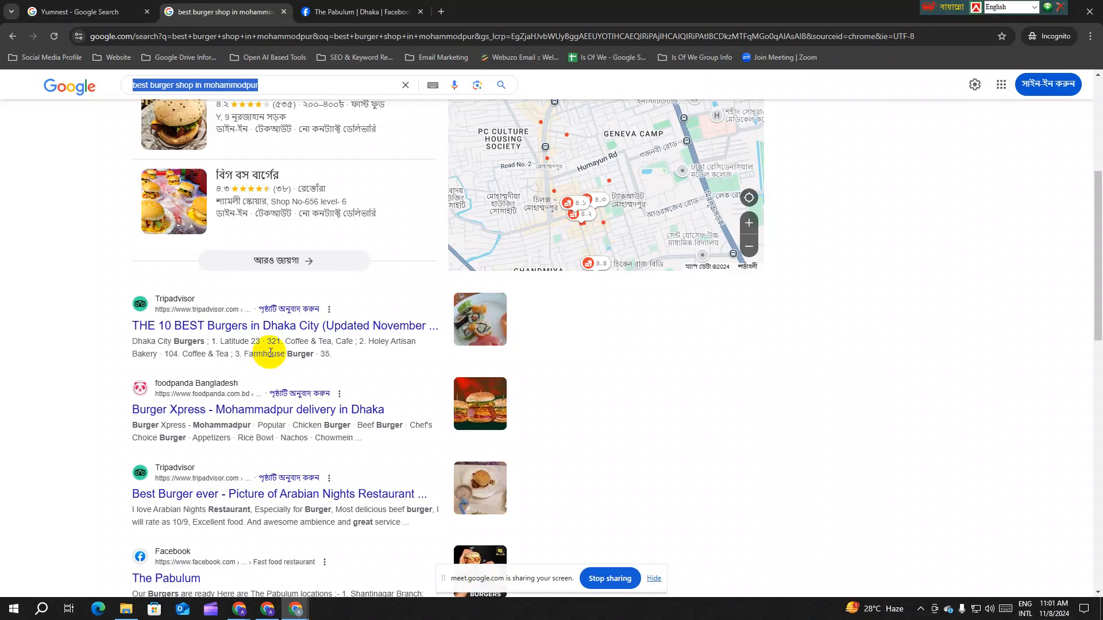
pyautogui.scroll(-4, 273, 353)
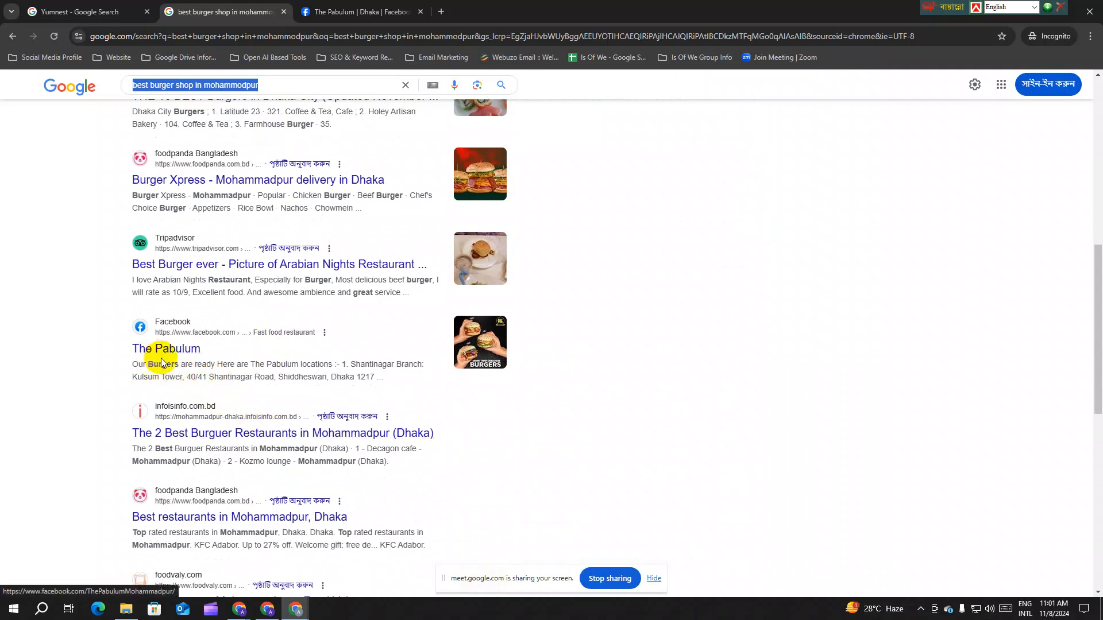
# Step: Compare The Pabulum's page against the search results, highlighting 'mohammodpur' in the query
pyautogui.click(331, 12)
pyautogui.scroll(-3, 463, 367)
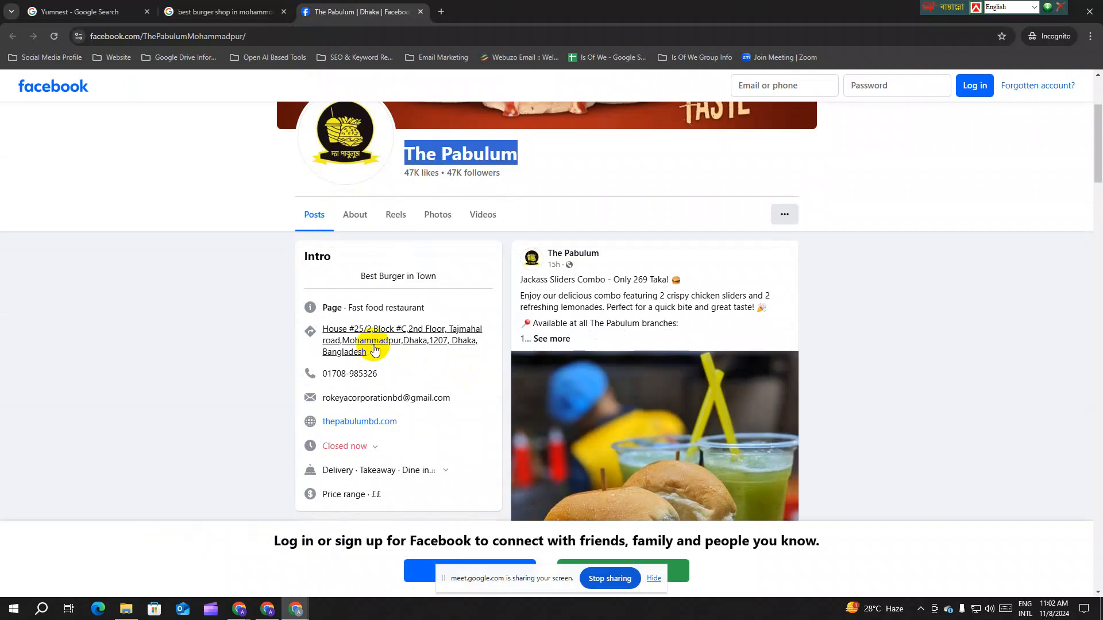
pyautogui.click(189, 12)
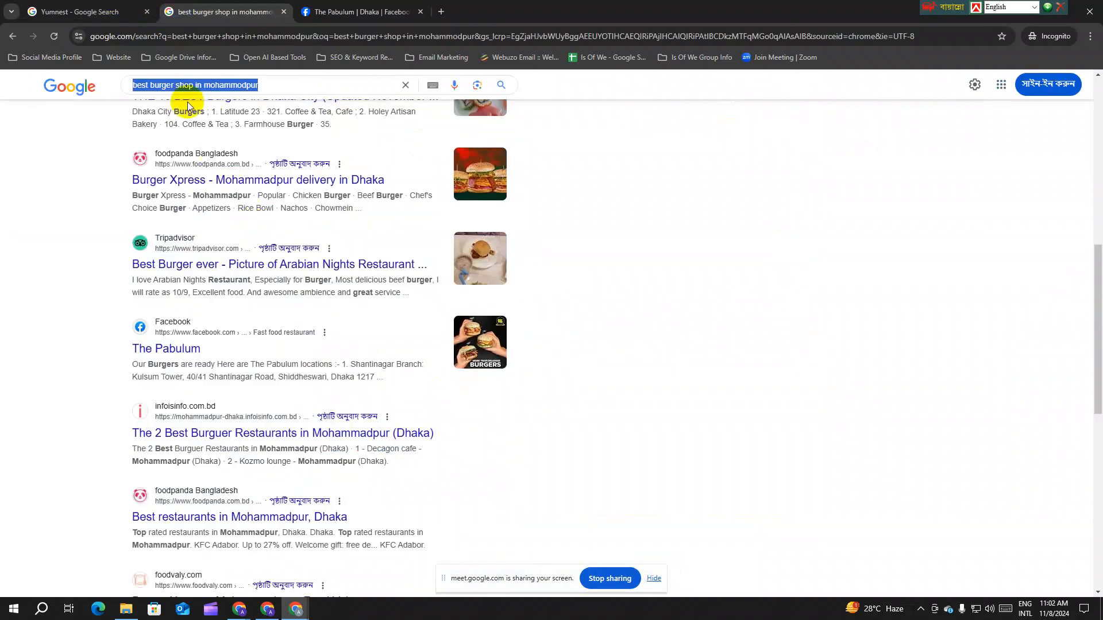
pyautogui.moveTo(208, 87); pyautogui.dragTo(263, 89)
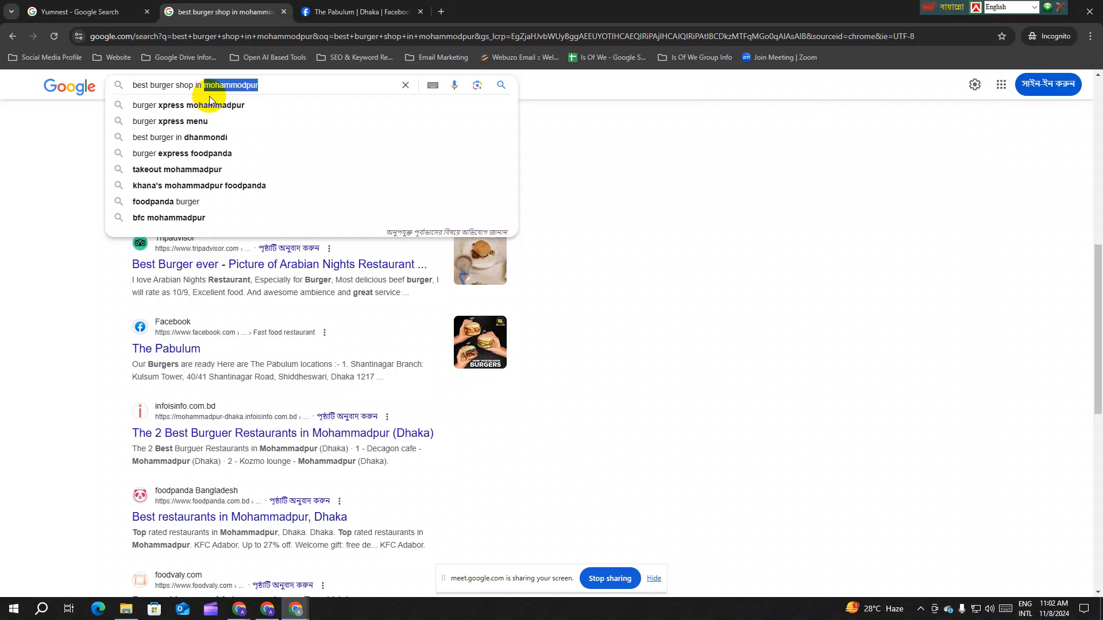
pyautogui.click(330, 11)
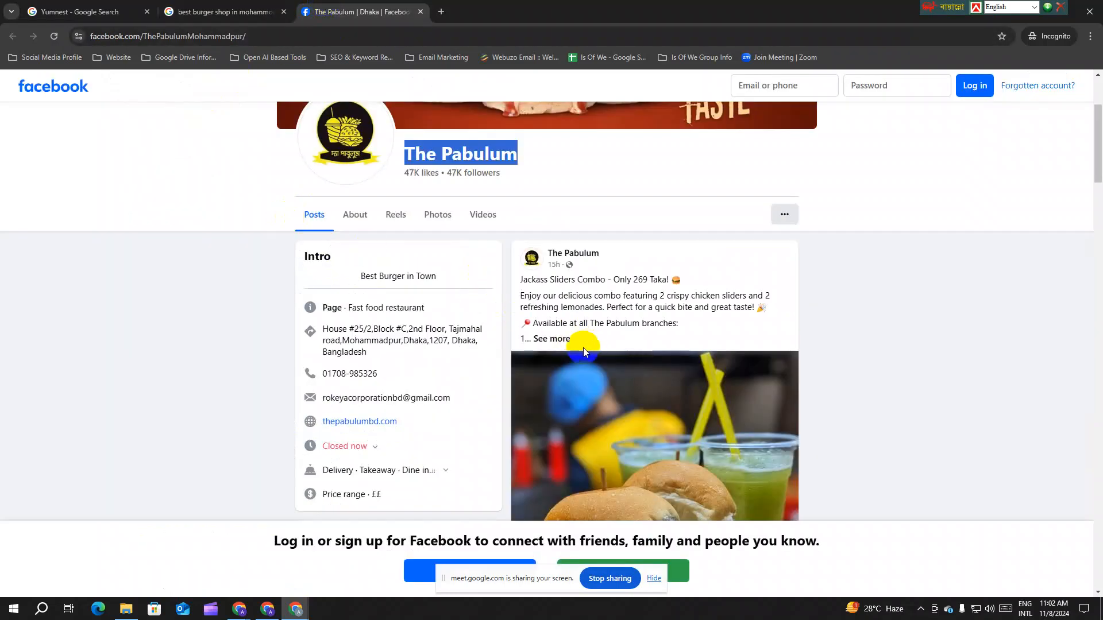
pyautogui.click(46, 10)
pyautogui.click(235, 8)
pyautogui.scroll(-3, 273, 334)
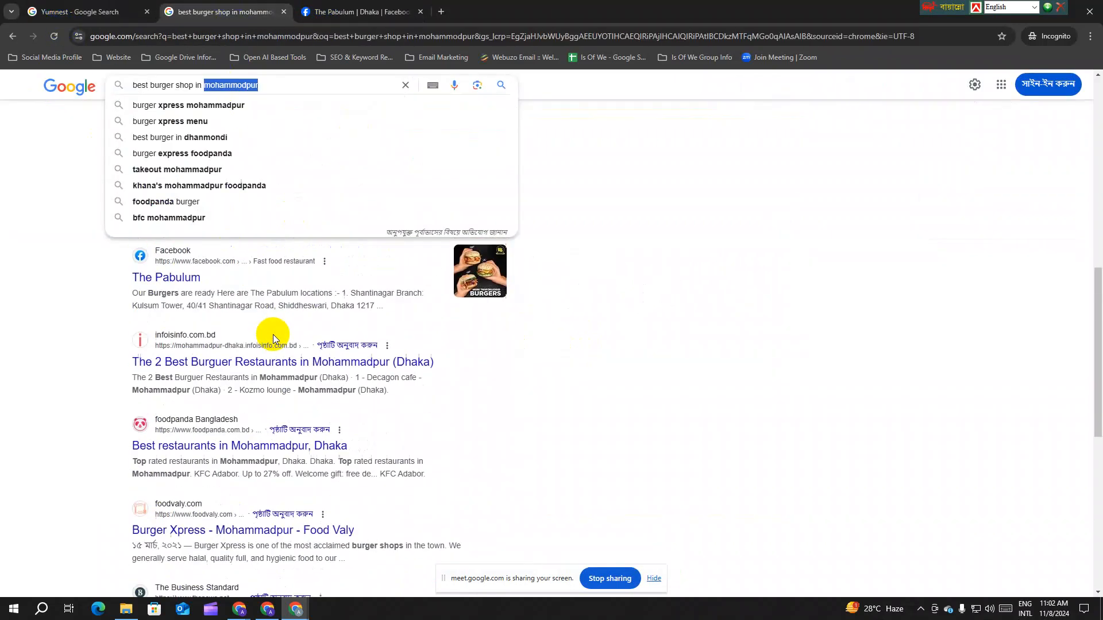
pyautogui.scroll(-3, 262, 382)
pyautogui.scroll(7, 246, 423)
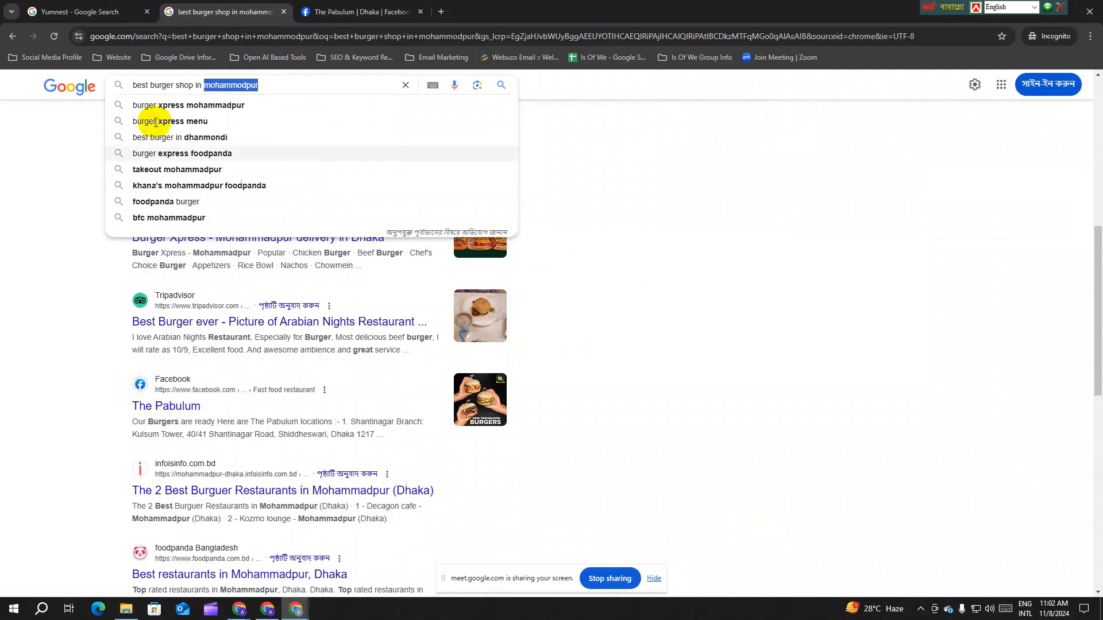
# Step: Bring up the Yumnest Facebook Page and select the latest post's caption text
pyautogui.moveTo(295, 609)
pyautogui.click(227, 551)
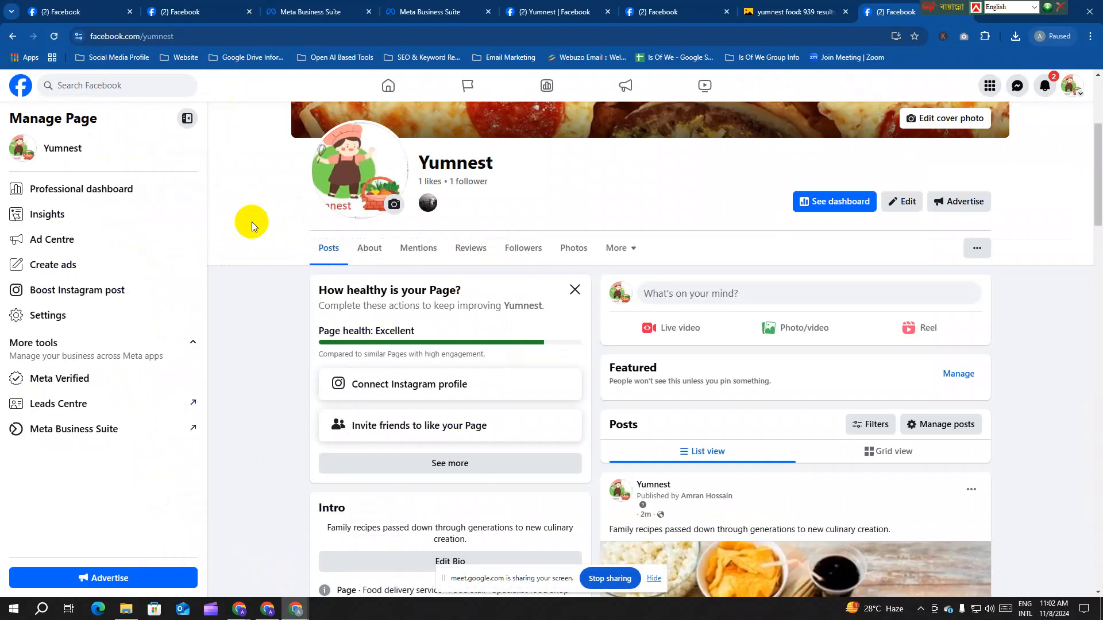
pyautogui.scroll(-3, 494, 356)
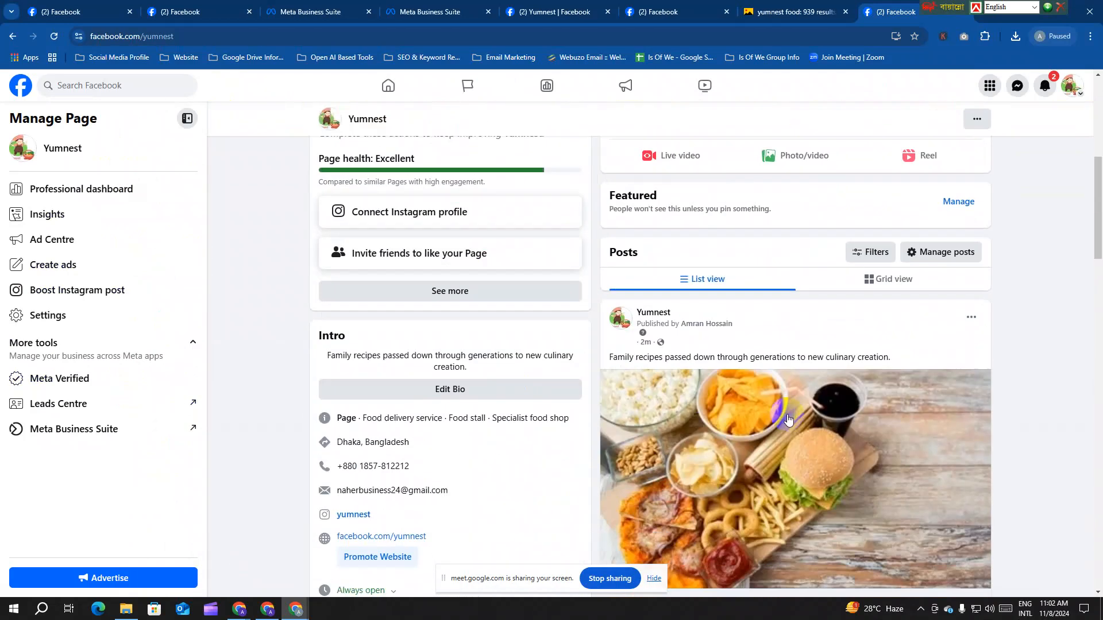
pyautogui.moveTo(894, 362); pyautogui.dragTo(610, 365)
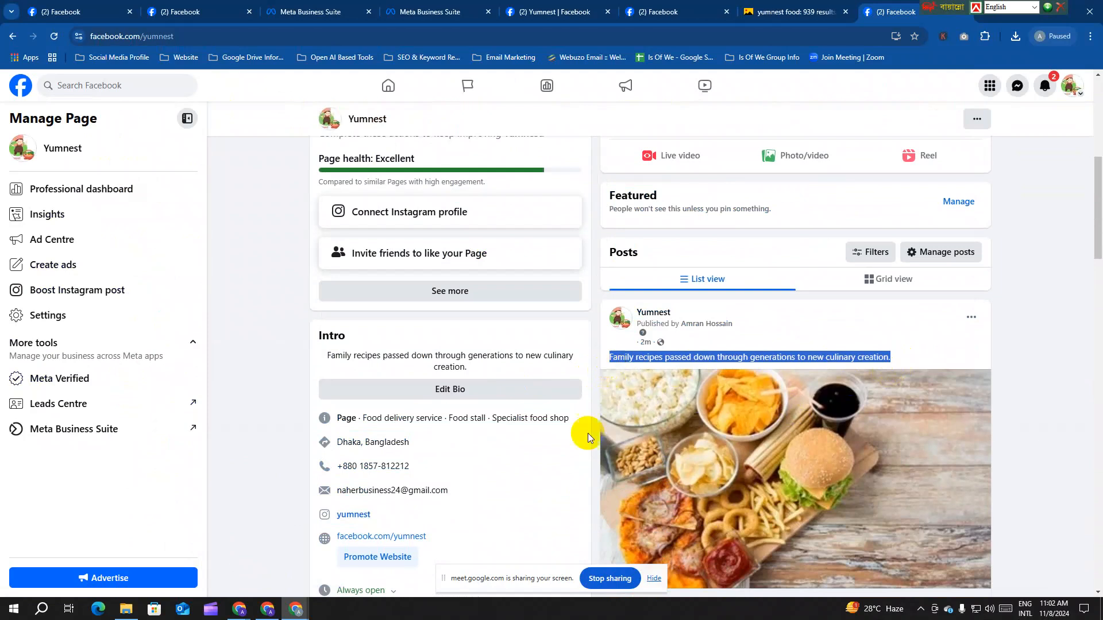
# Step: Return to the Google 'best burger shop in mohammadpur' results, with the caret at the query's end
pyautogui.moveTo(296, 609)
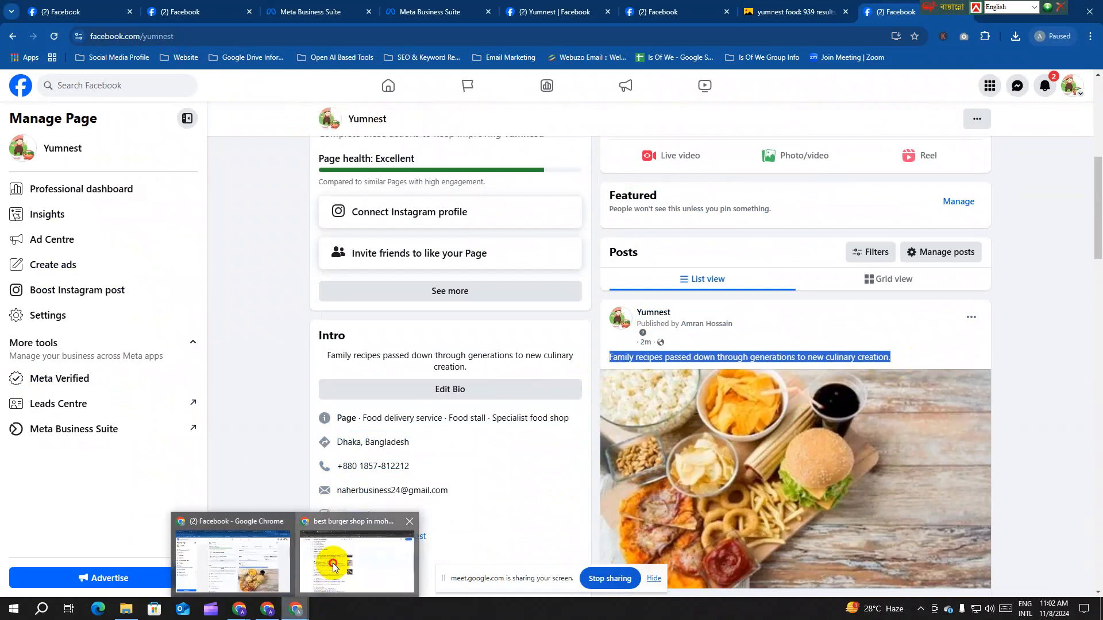
pyautogui.click(333, 568)
pyautogui.click(268, 87)
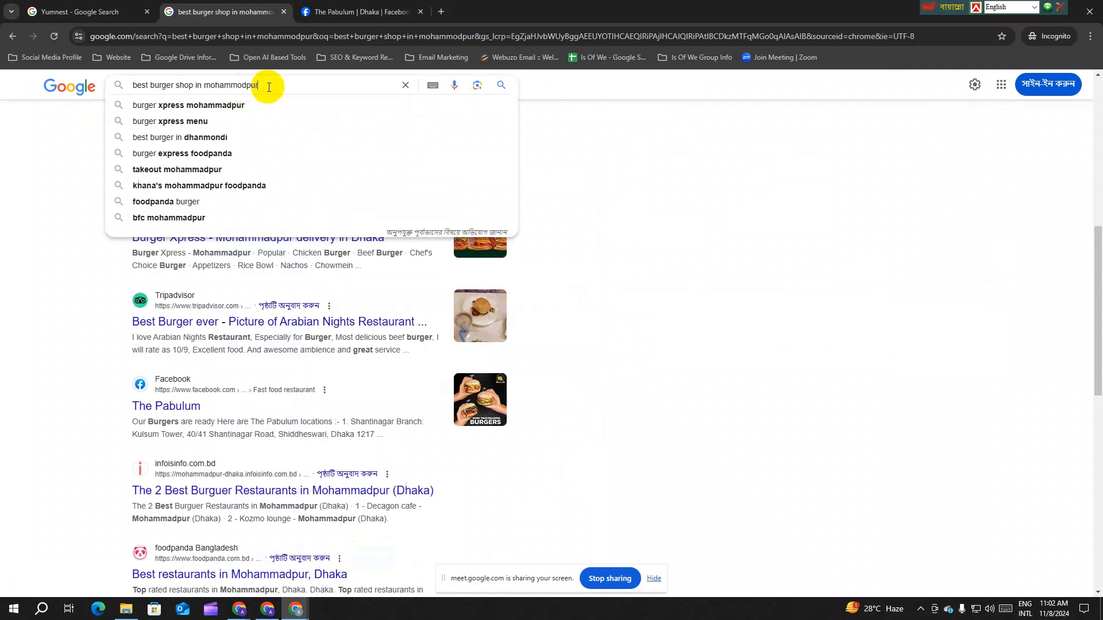
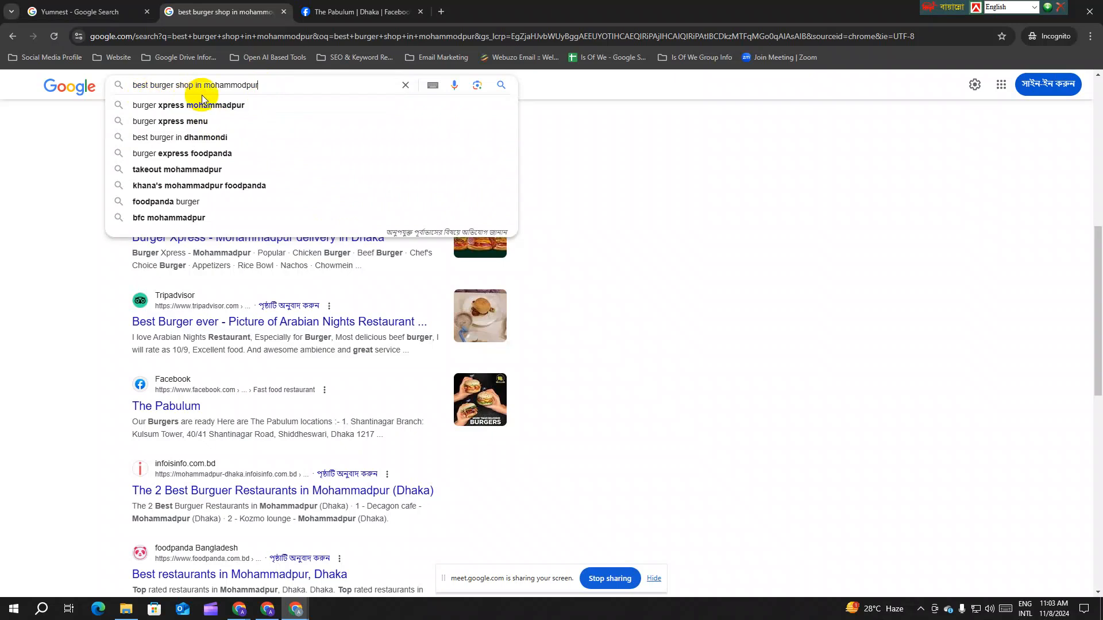
# Step: Select the 'best burger shop in mohammadpur' query, then bring the Yumnest Facebook window forward
pyautogui.moveTo(259, 92); pyautogui.dragTo(130, 87)
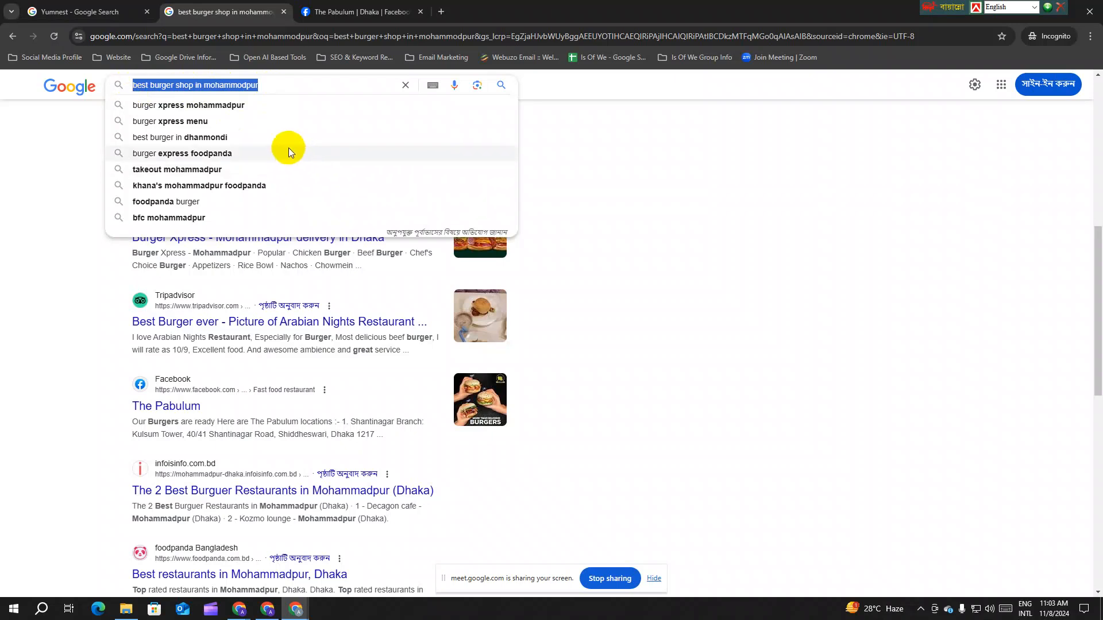
pyautogui.moveTo(295, 609)
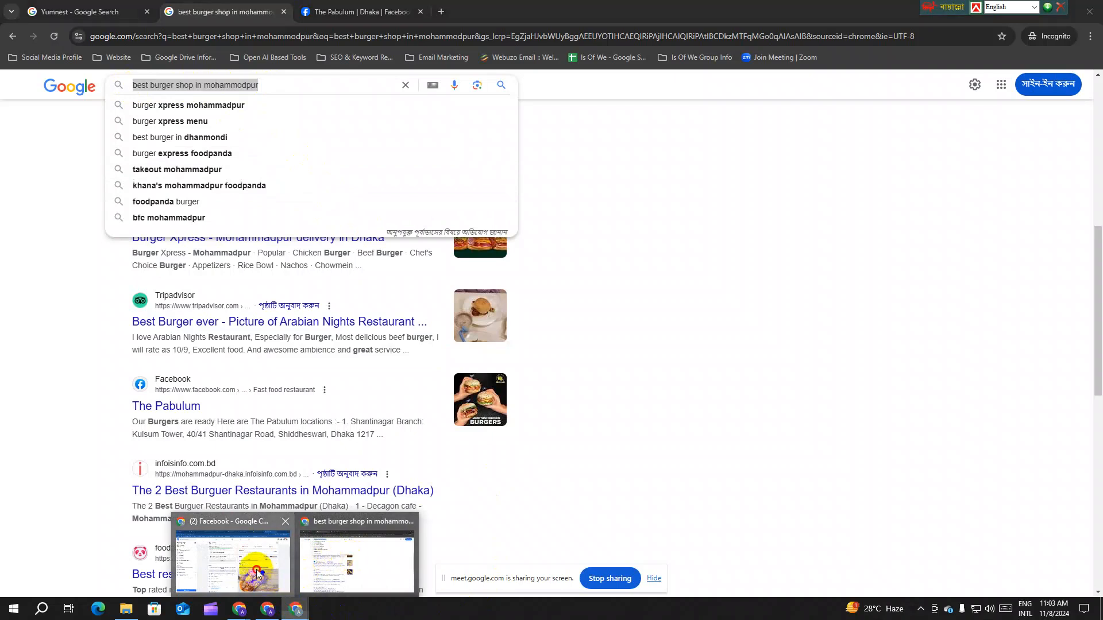
pyautogui.click(233, 560)
pyautogui.scroll(3, 682, 320)
# Step: Go to the Yumnest page tab and start a new post
pyautogui.click(207, 12)
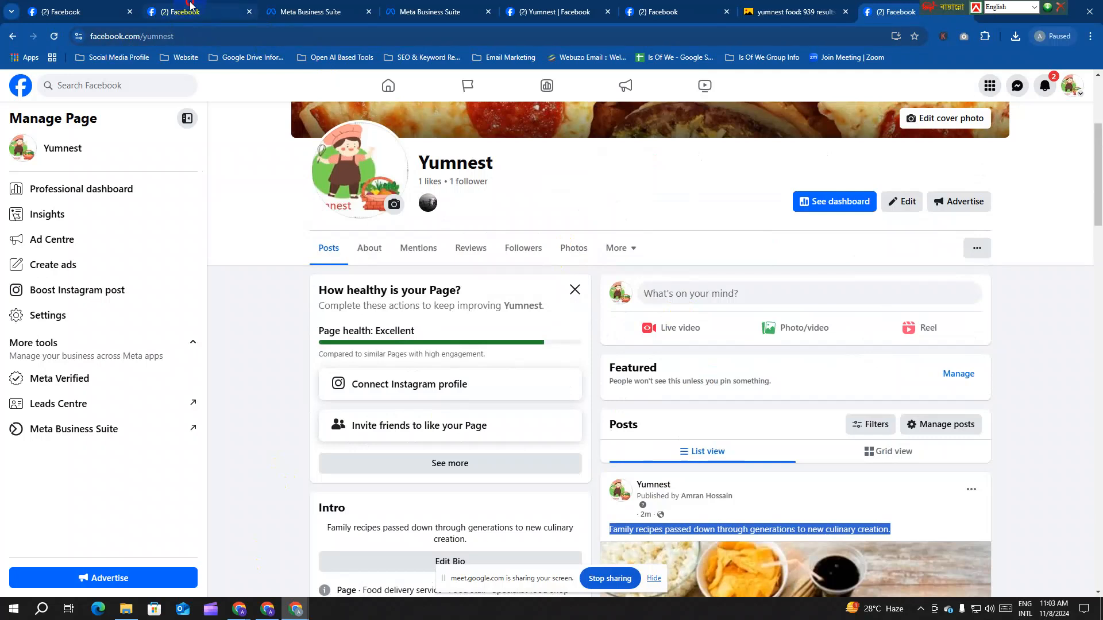
pyautogui.click(74, 20)
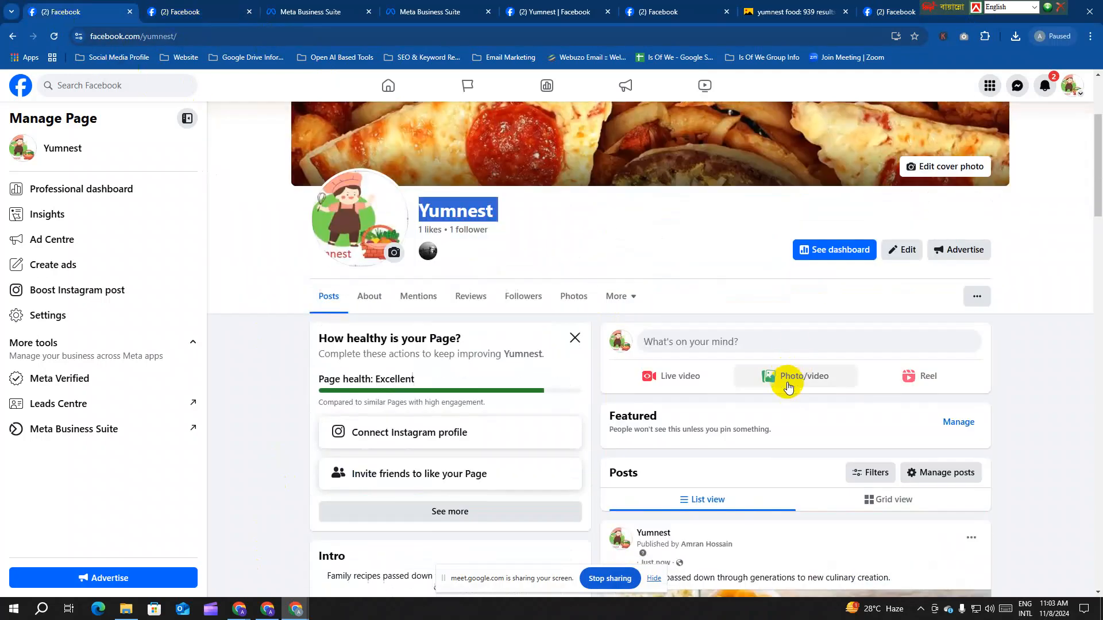
pyautogui.scroll(-3, 741, 321)
pyautogui.click(702, 246)
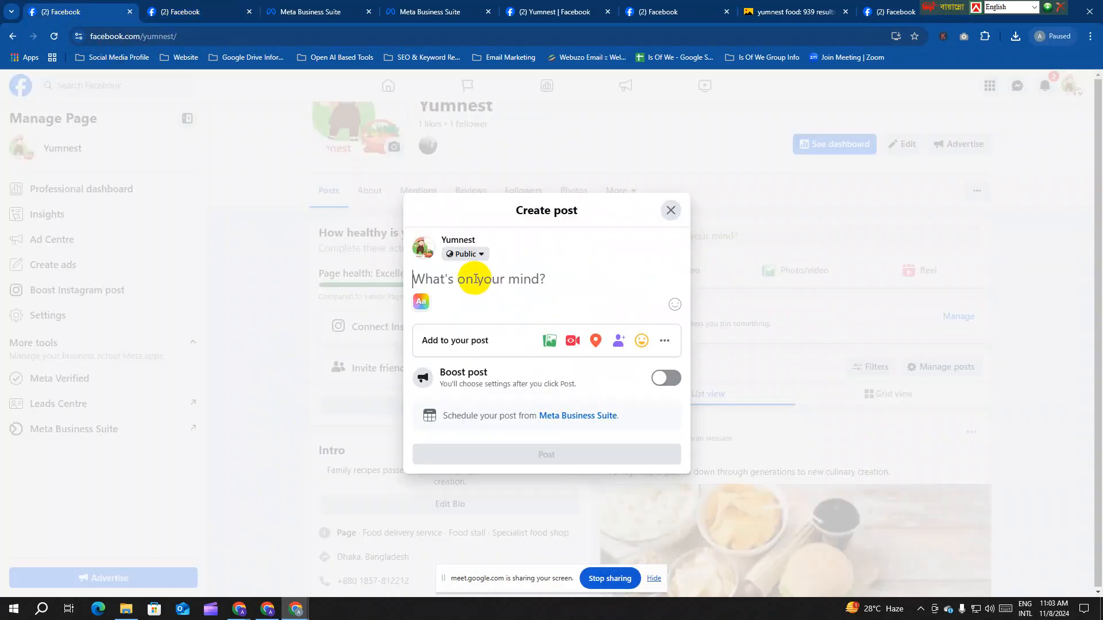
# Step: Write 'Our Company Name is Yumnest. We are one of the best burger shop in Mohammodpur Local Area', fixing typos
pyautogui.write('Our Com')
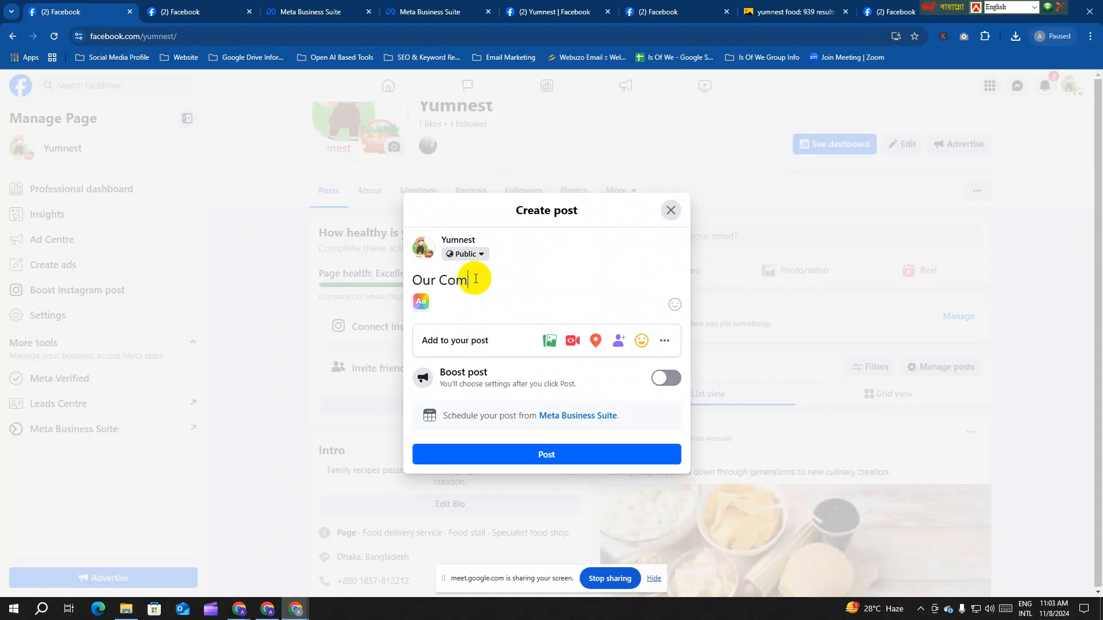
pyautogui.write('pany Name is Y')
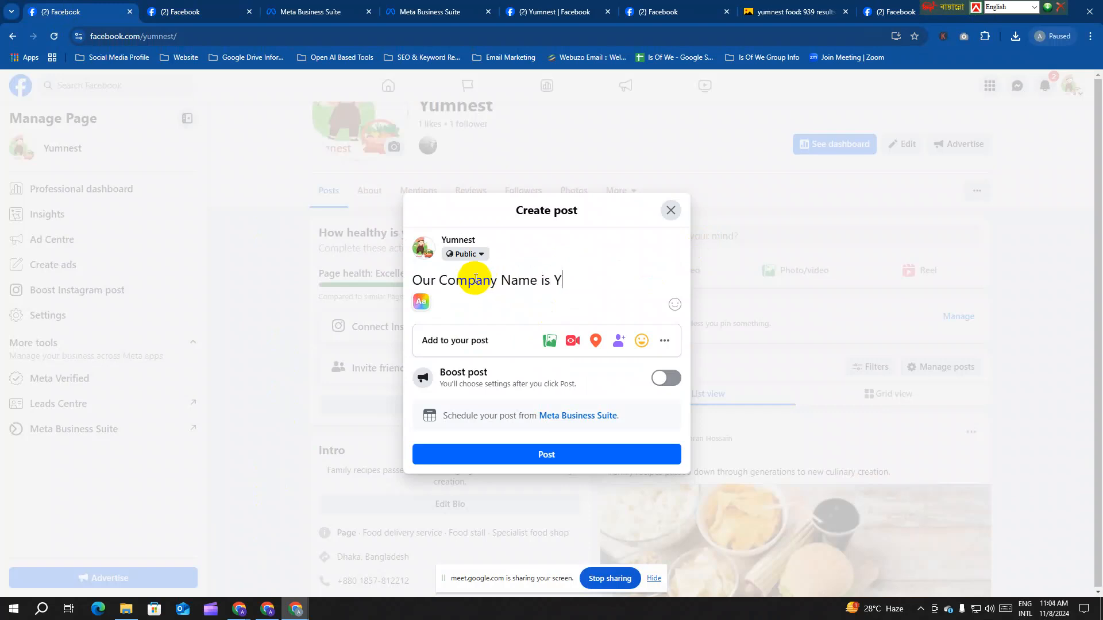
pyautogui.write('umnest. We are one of the best buger')
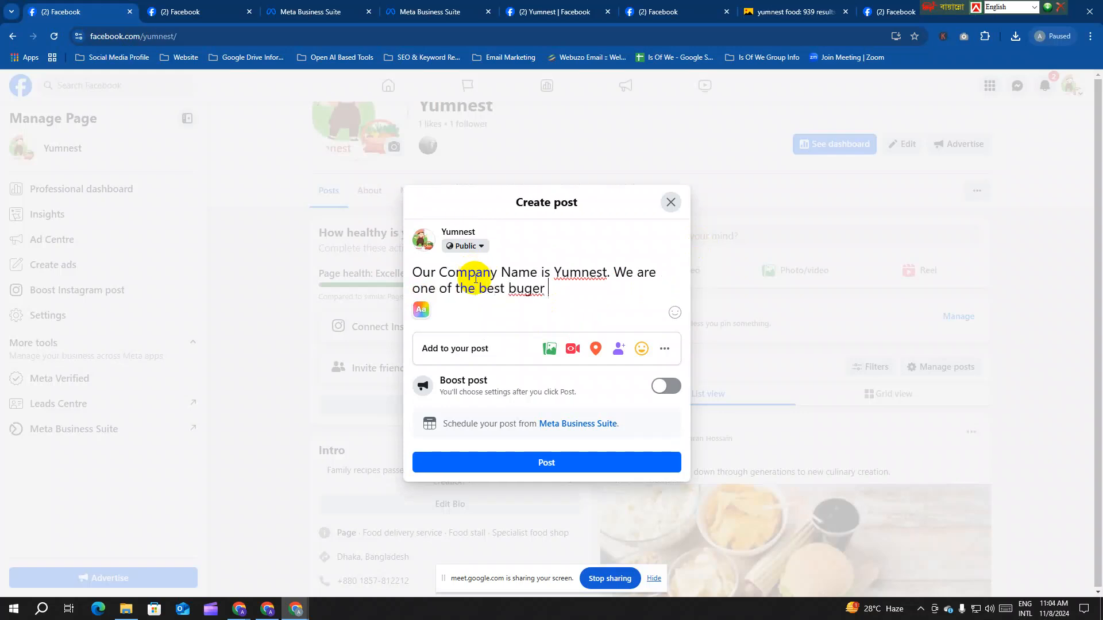
pyautogui.press('BackSpace')
pyautogui.press('BackSpace')
pyautogui.press('BackSpace')
pyautogui.press('BackSpace')
pyautogui.write('rger hsop')
pyautogui.press('BackSpace')
pyautogui.press('BackSpace')
pyautogui.press('BackSpace')
pyautogui.press('BackSpace')
pyautogui.write('shop in Mo')
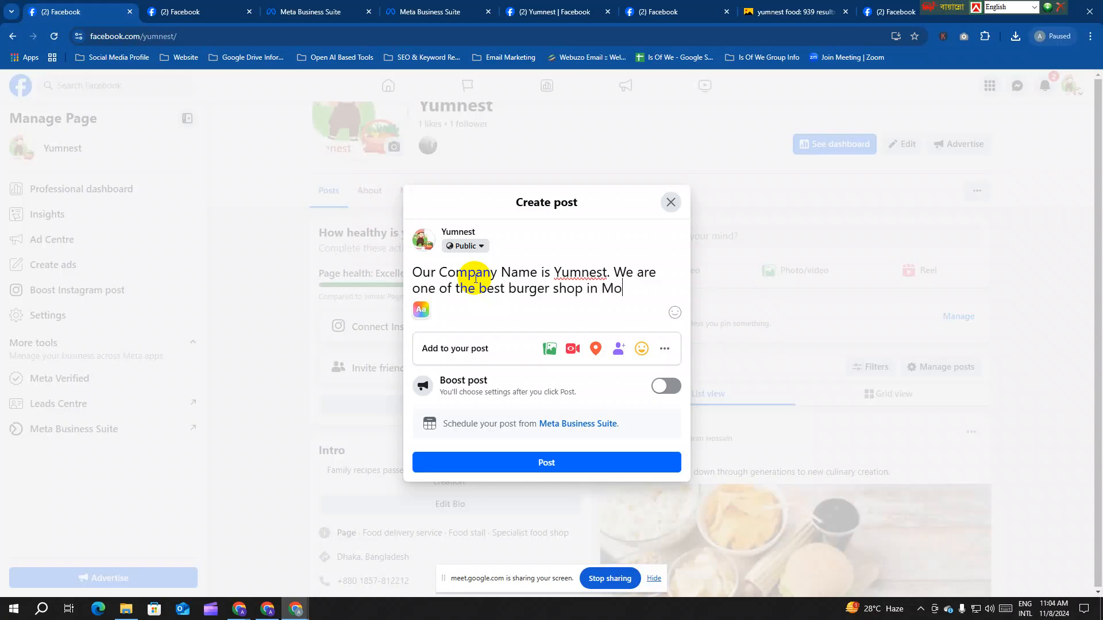
pyautogui.write('hammodpur Local Area.')
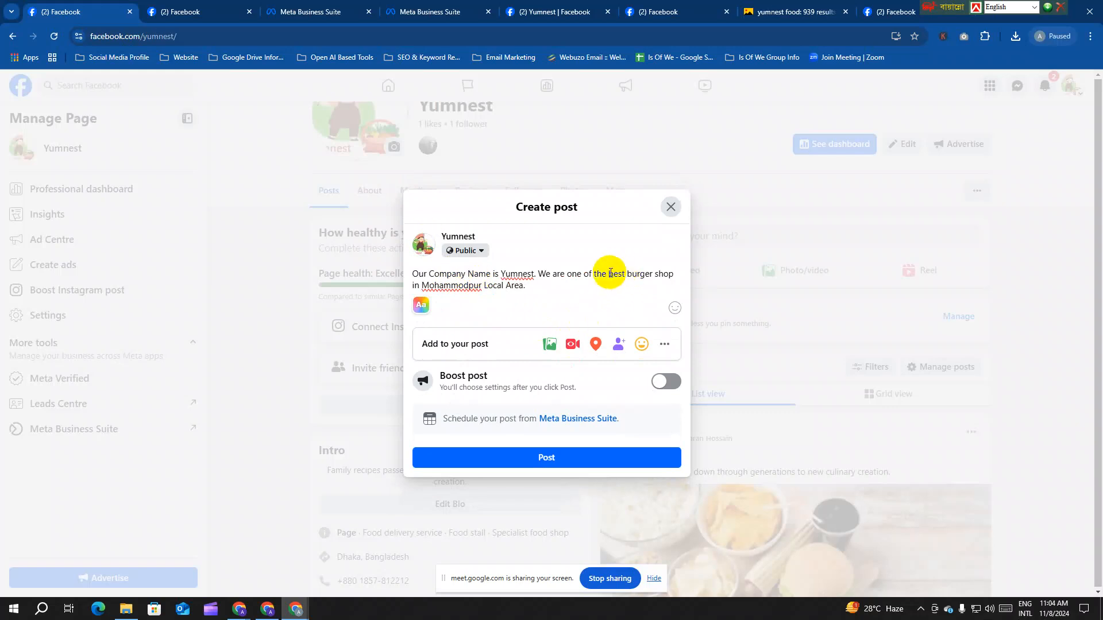
# Step: Highlight the best-burger-shop phrase in the draft, then return to the Google search window
pyautogui.moveTo(608, 273); pyautogui.dragTo(621, 296)
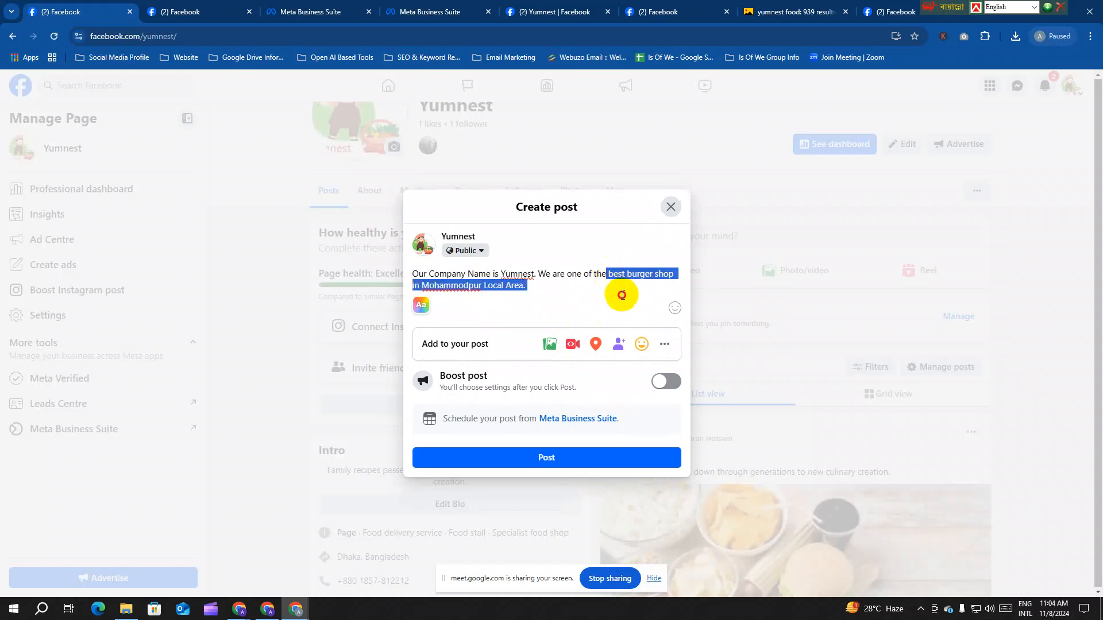
pyautogui.click(529, 286)
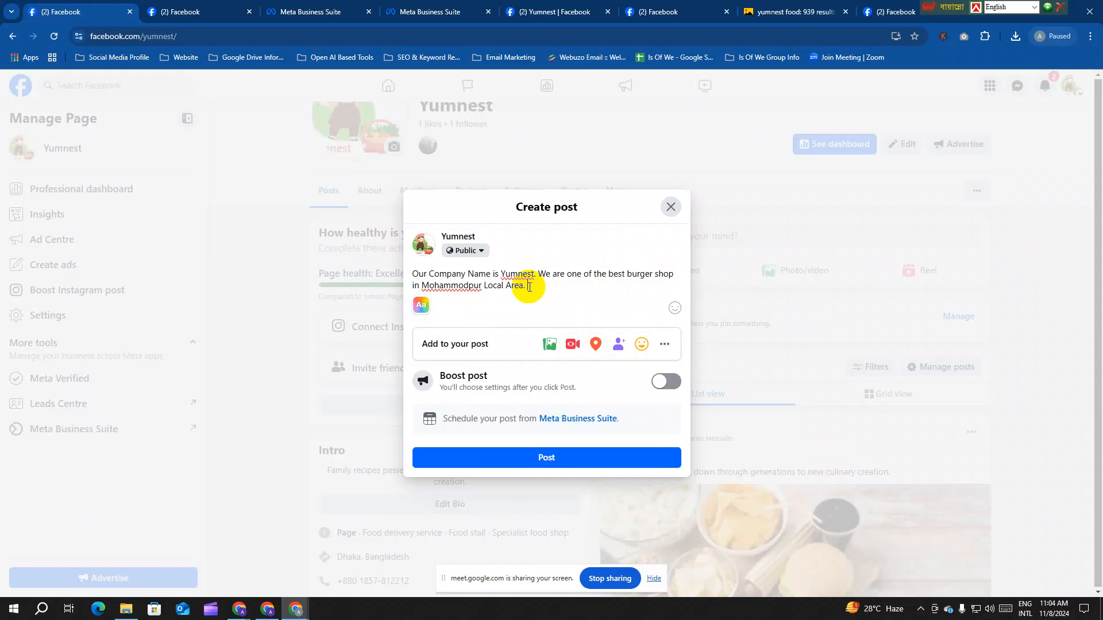
pyautogui.moveTo(295, 608)
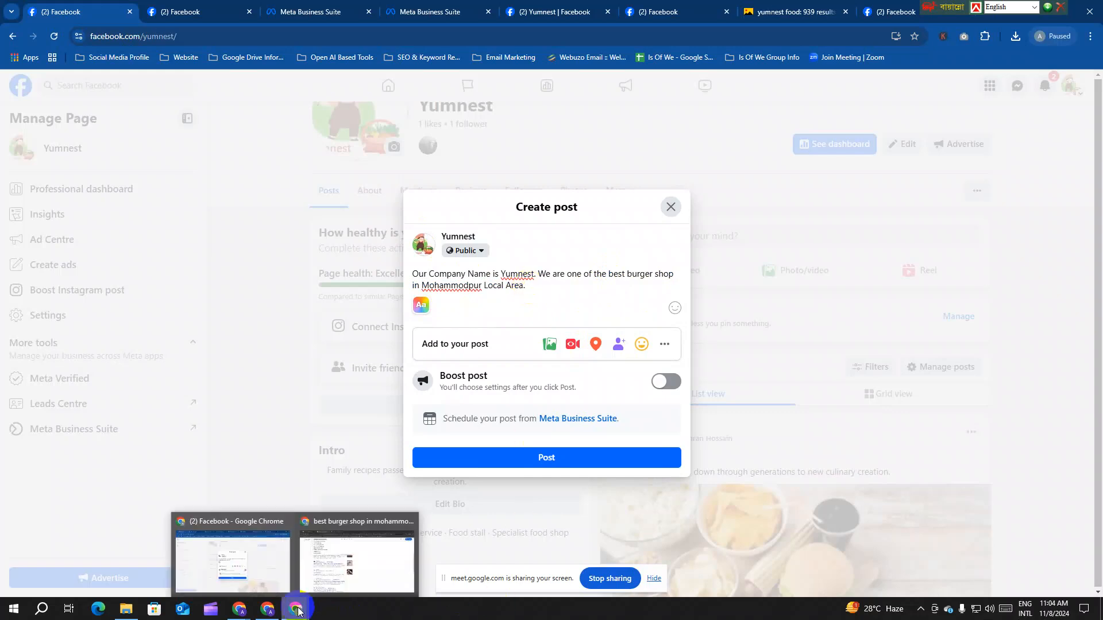
pyautogui.click(359, 568)
pyautogui.scroll(5, 325, 357)
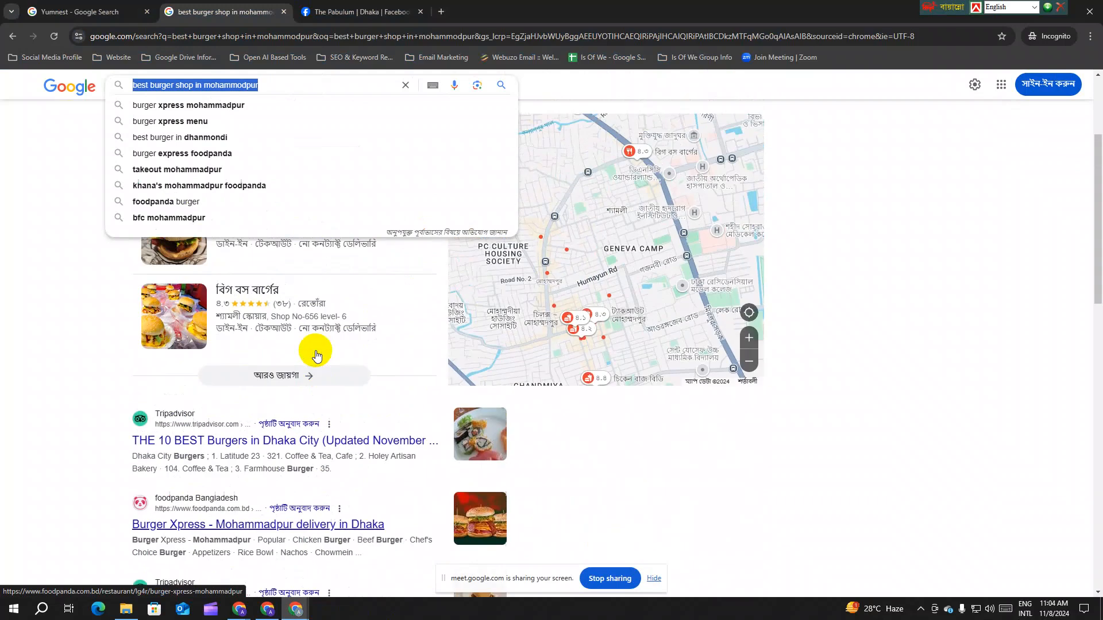
pyautogui.click(86, 224)
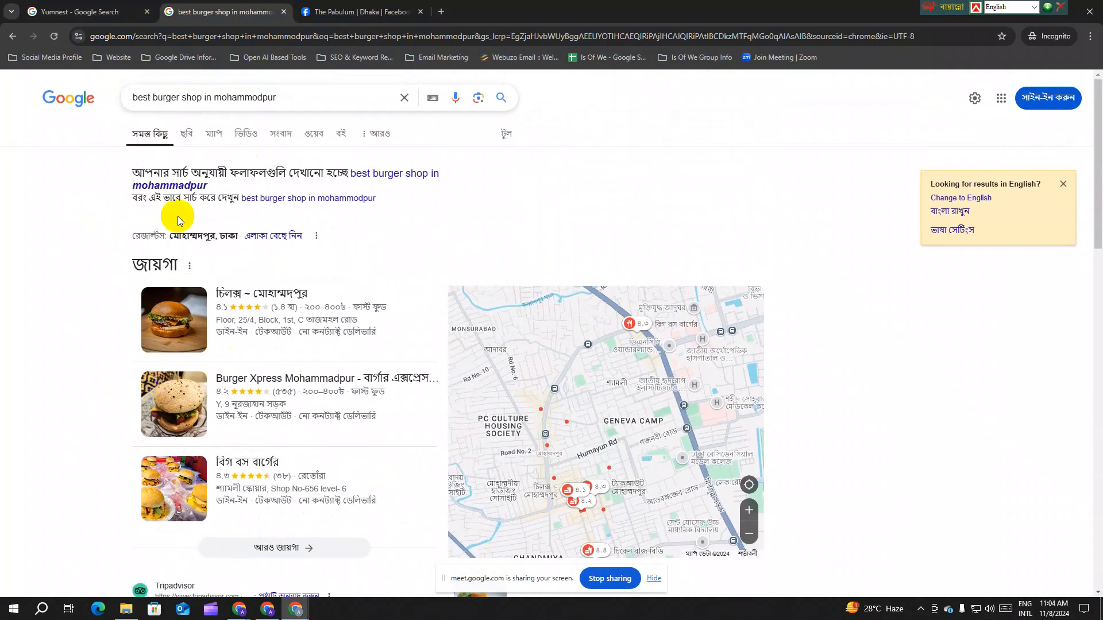
pyautogui.scroll(-1, 281, 329)
pyautogui.scroll(-8, 282, 329)
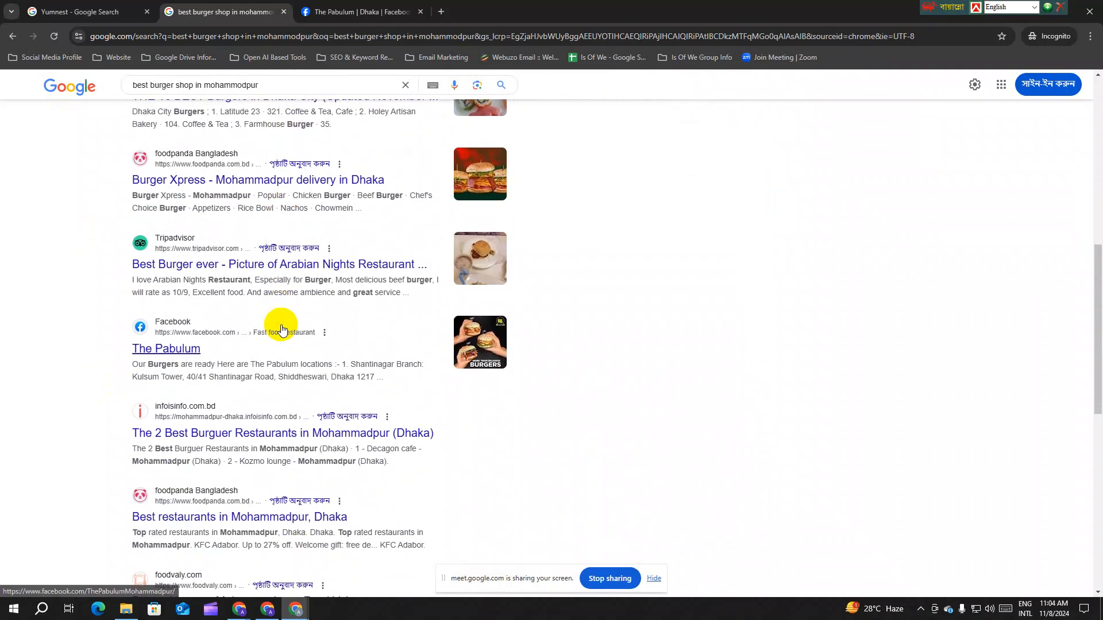
pyautogui.scroll(4, 281, 329)
pyautogui.scroll(2, 282, 328)
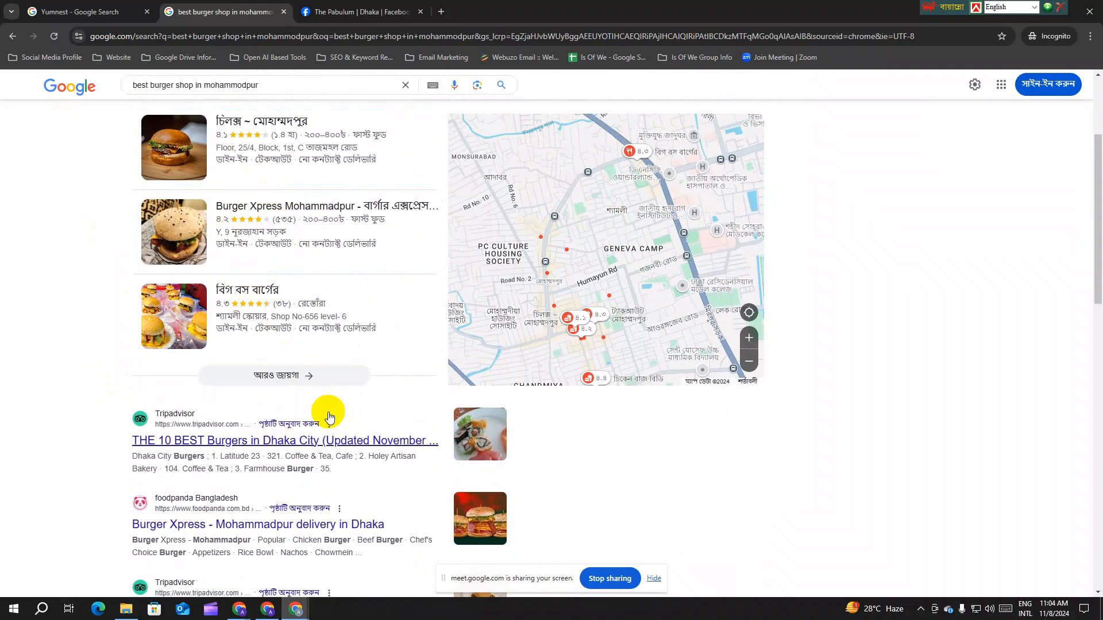
pyautogui.scroll(-7, 328, 418)
pyautogui.scroll(-5, 328, 417)
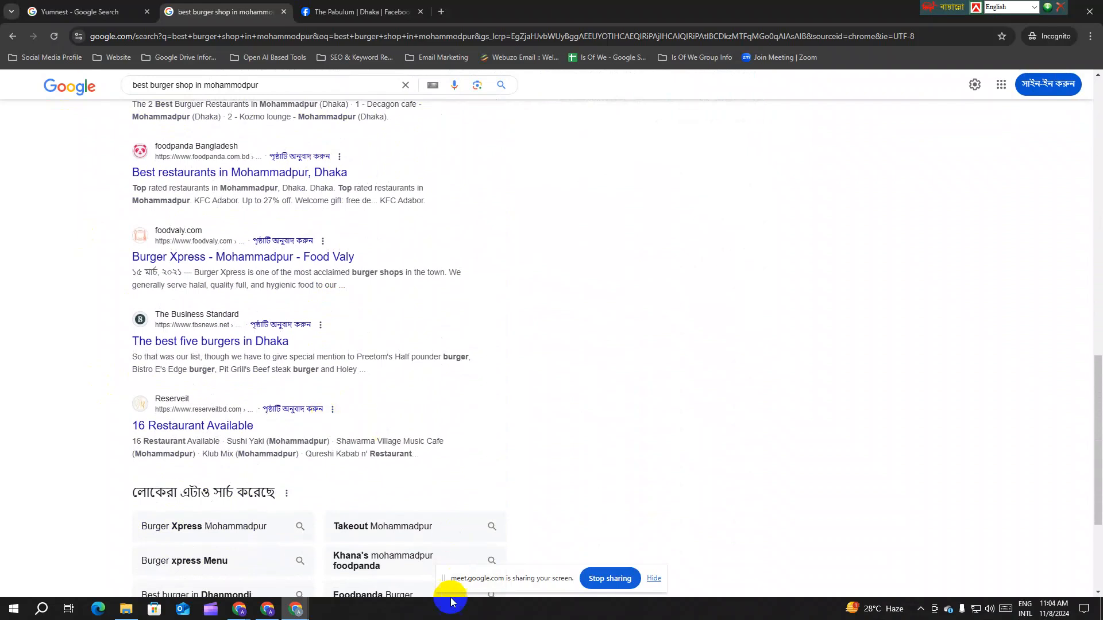
pyautogui.moveTo(289, 616)
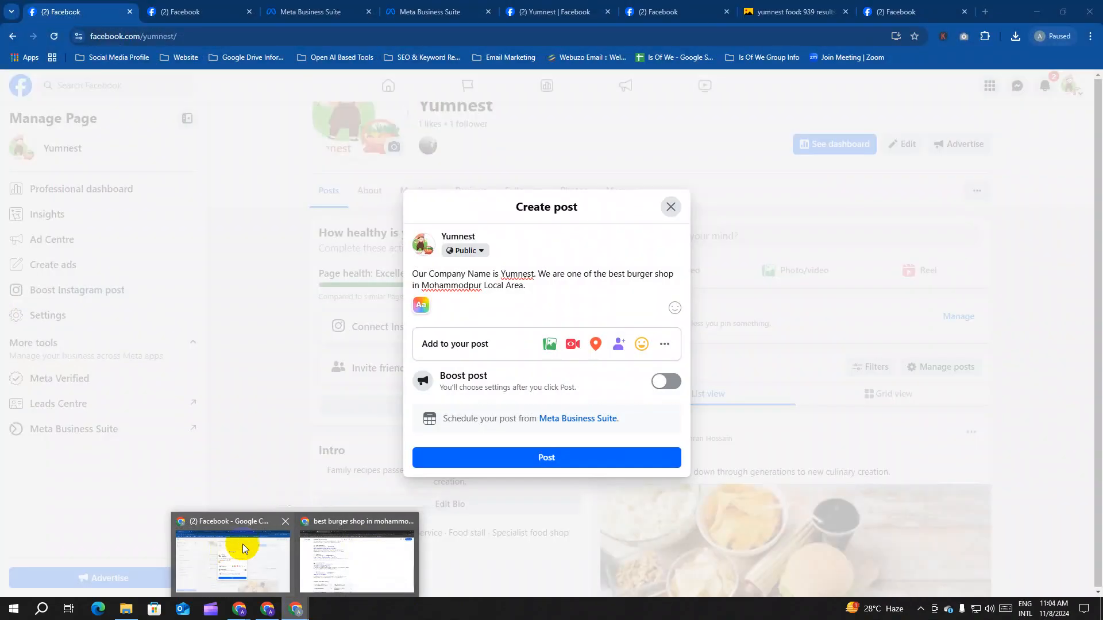
pyautogui.click(242, 543)
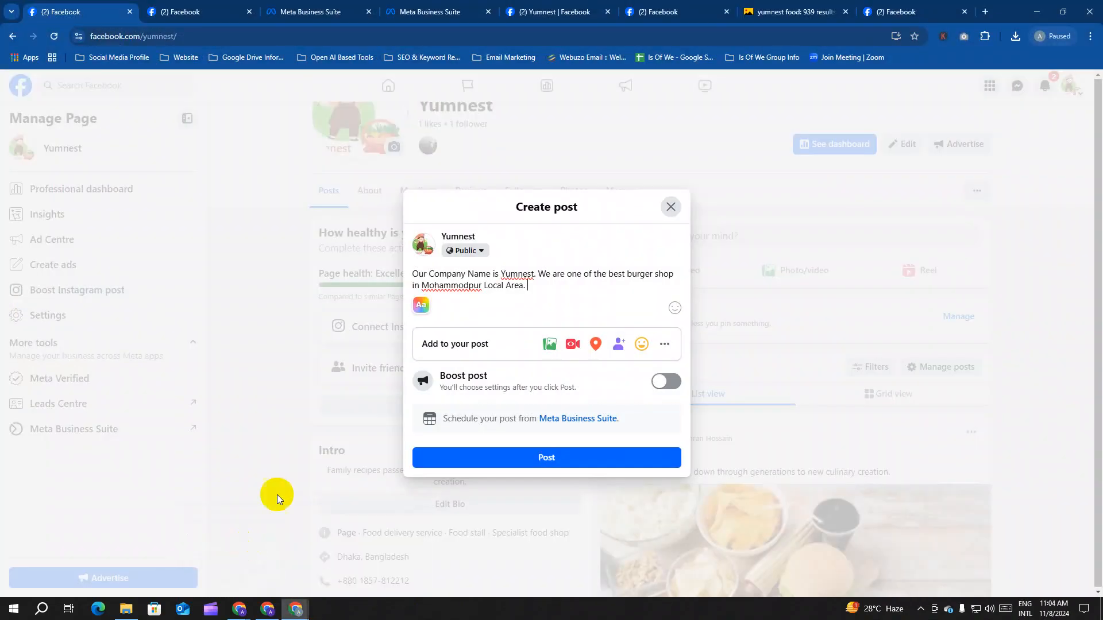
pyautogui.moveTo(292, 607)
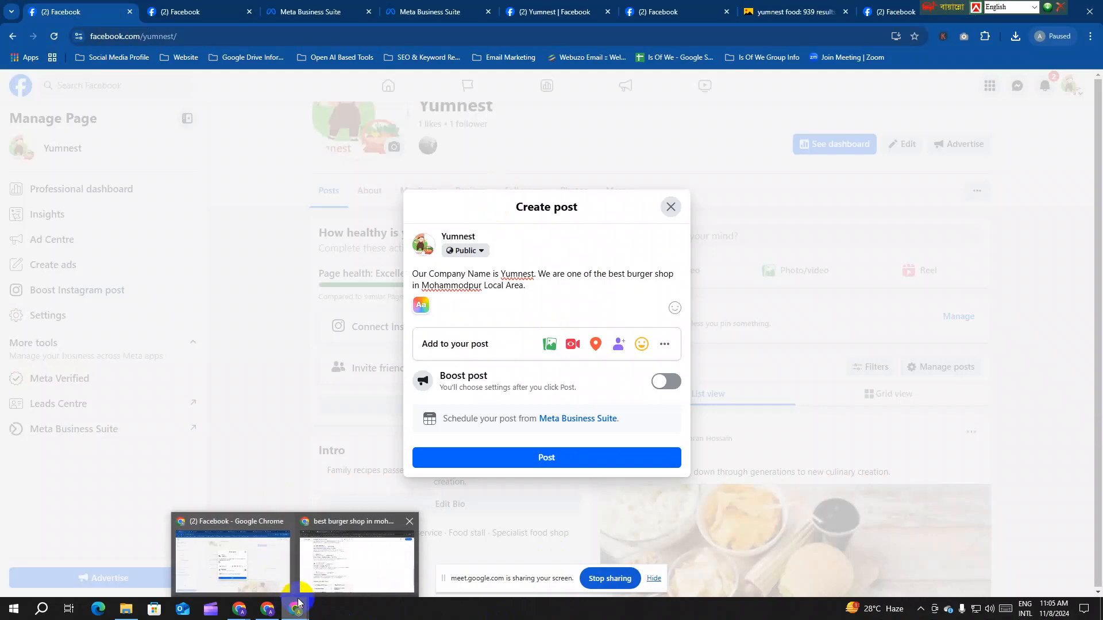
pyautogui.click(356, 557)
# Step: On The Pabulum's page, read the Jackass Sliders Combo post, highlighting its headline and branch addresses
pyautogui.click(352, 13)
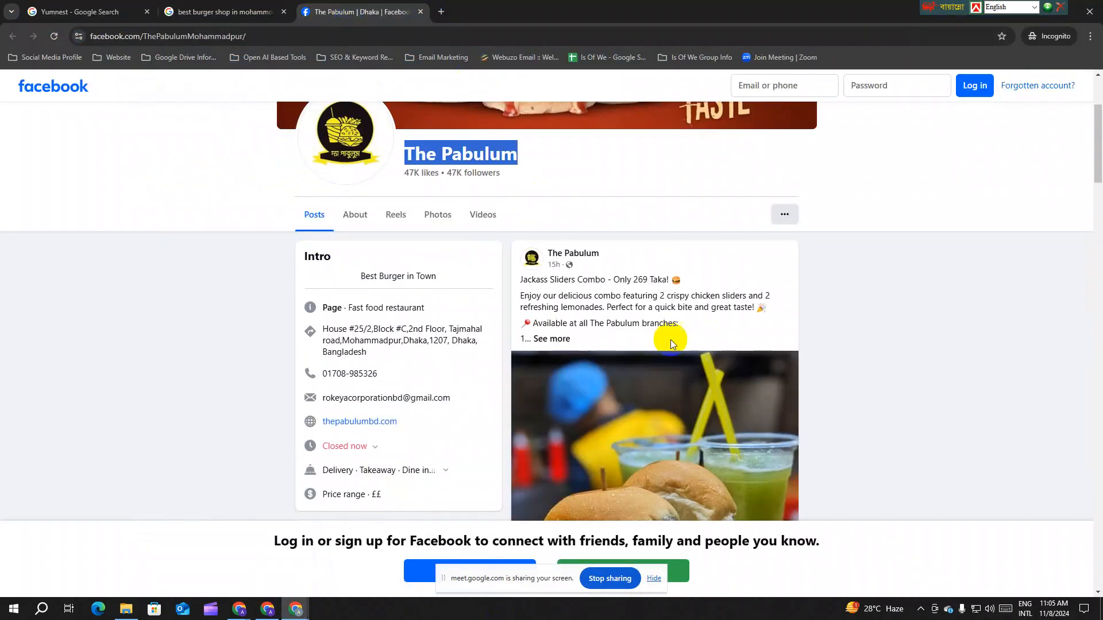
pyautogui.click(553, 338)
pyautogui.scroll(-1, 649, 363)
pyautogui.scroll(-1, 650, 363)
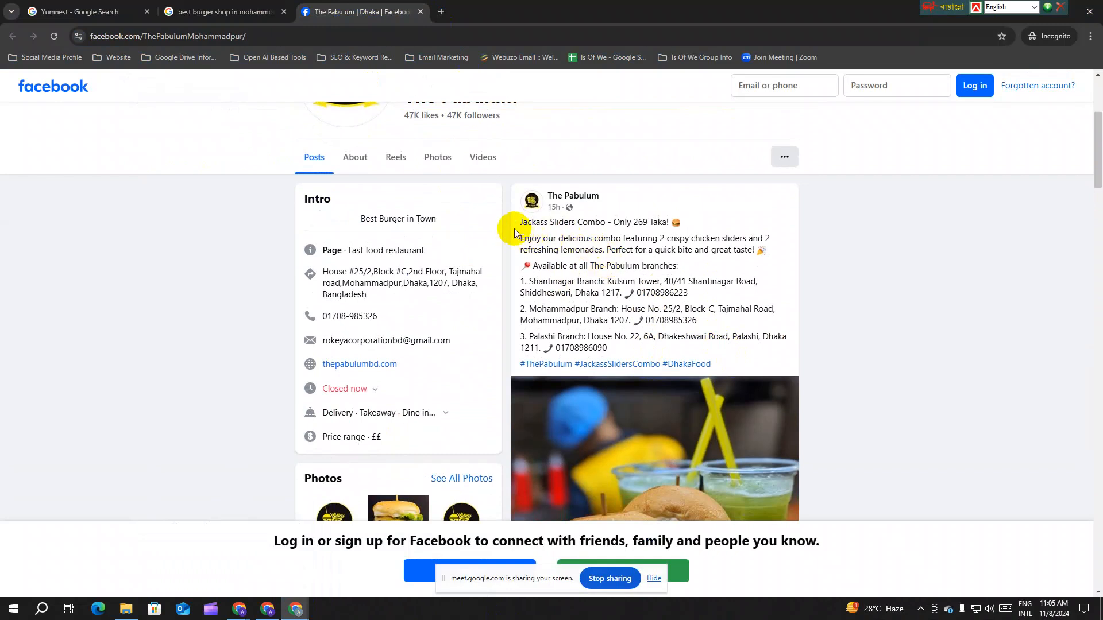
pyautogui.moveTo(517, 223); pyautogui.dragTo(679, 230)
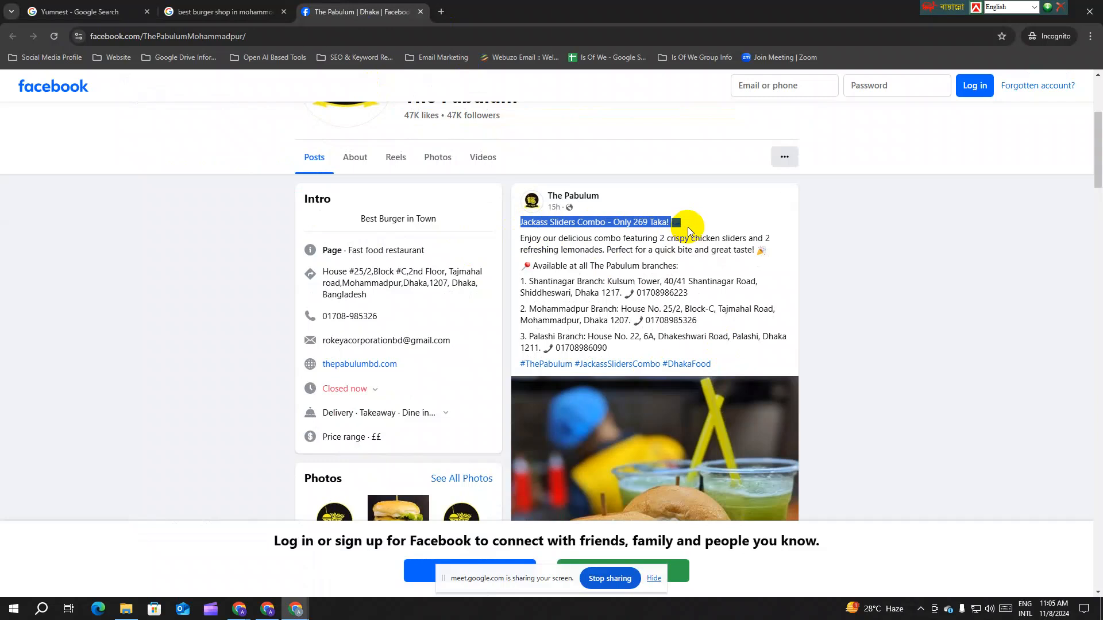
pyautogui.click(513, 244)
pyautogui.moveTo(513, 244); pyautogui.dragTo(659, 307)
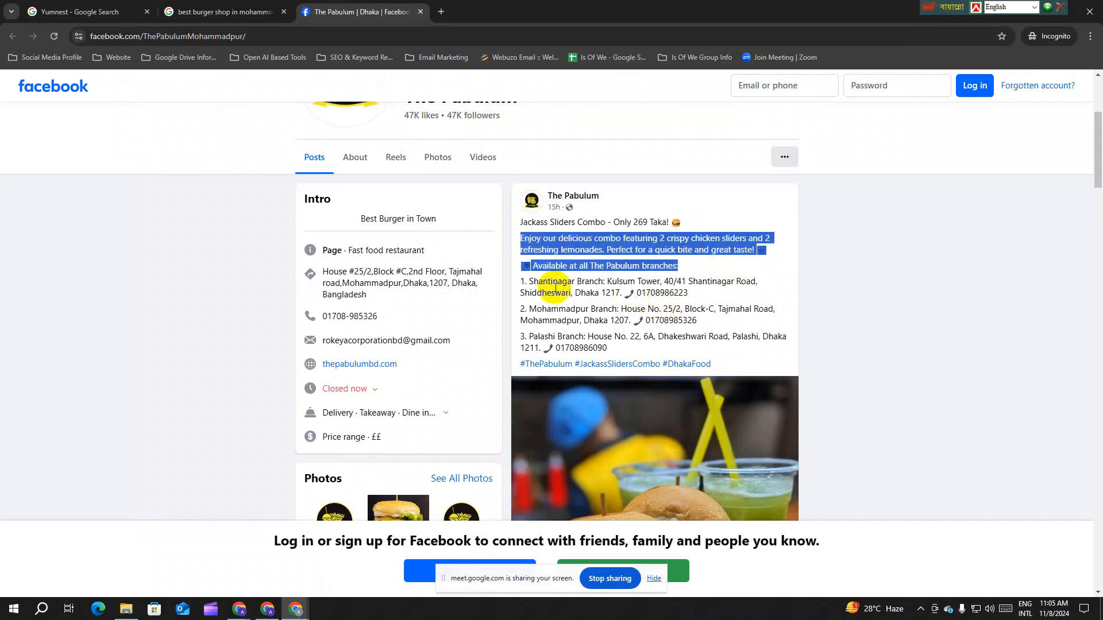
pyautogui.moveTo(519, 281); pyautogui.dragTo(695, 294)
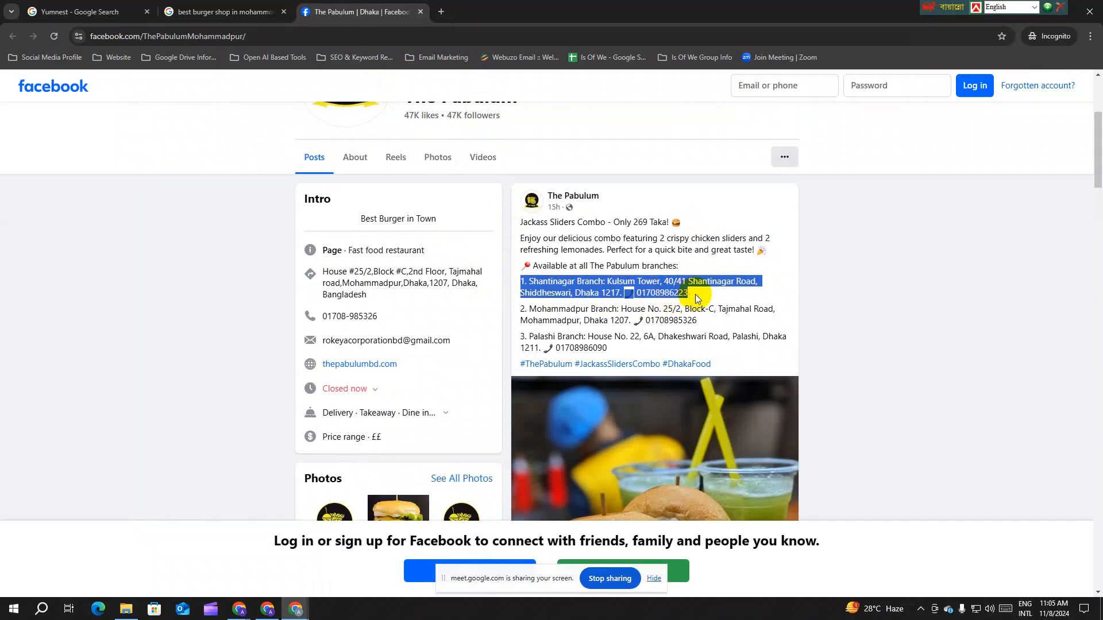
pyautogui.click(695, 294)
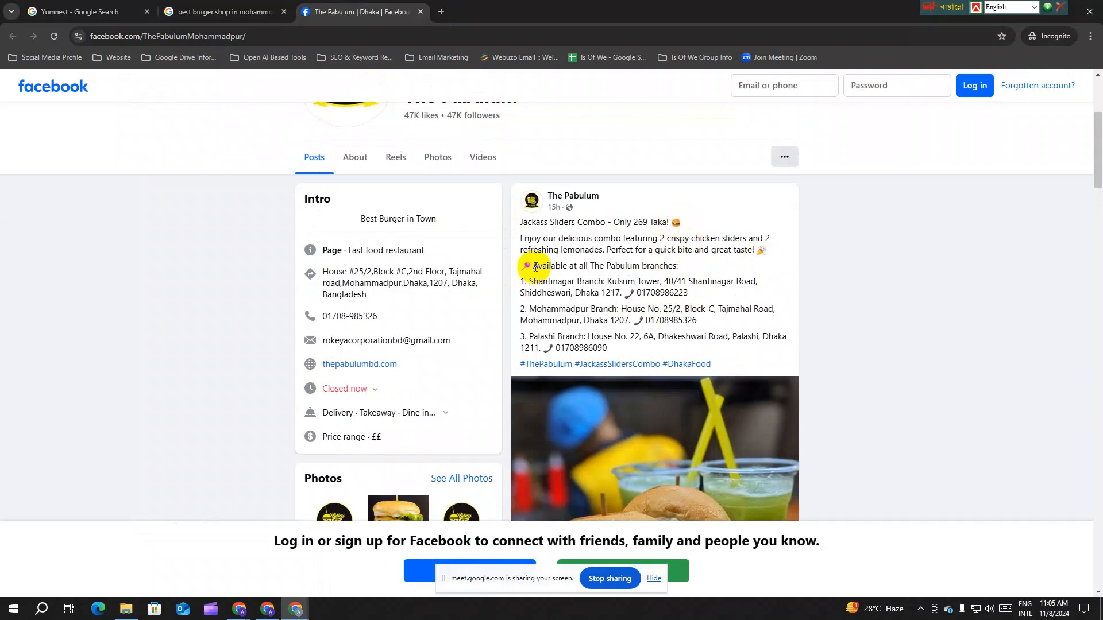
pyautogui.moveTo(532, 265); pyautogui.dragTo(523, 267)
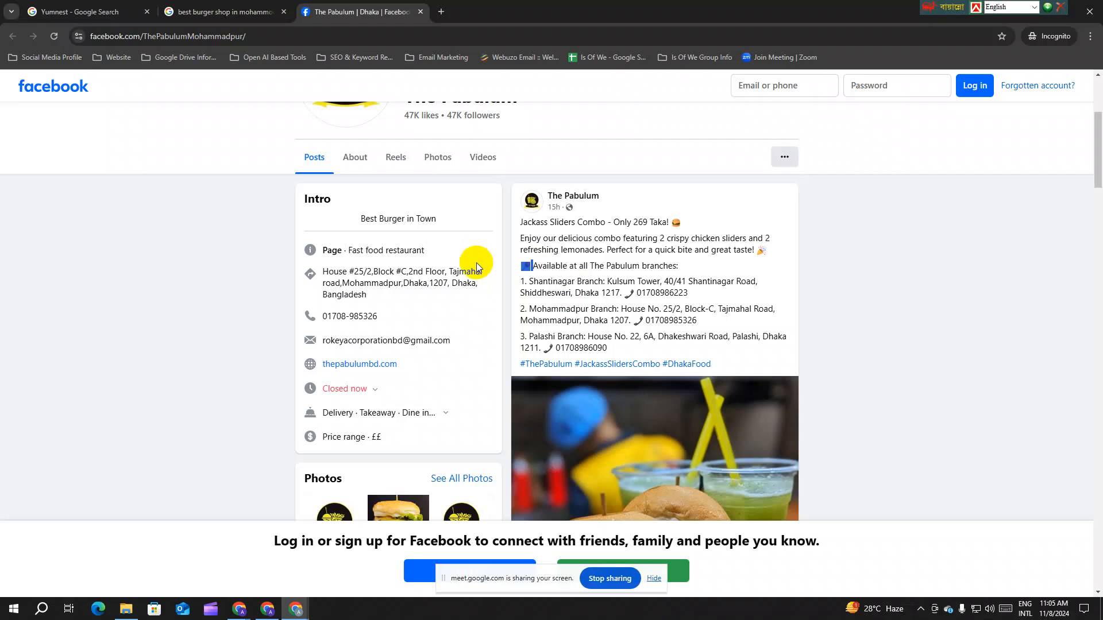
# Step: Highlight the page name The Pabulum and its 47K likes, then scroll through the Intro card
pyautogui.scroll(1, 578, 251)
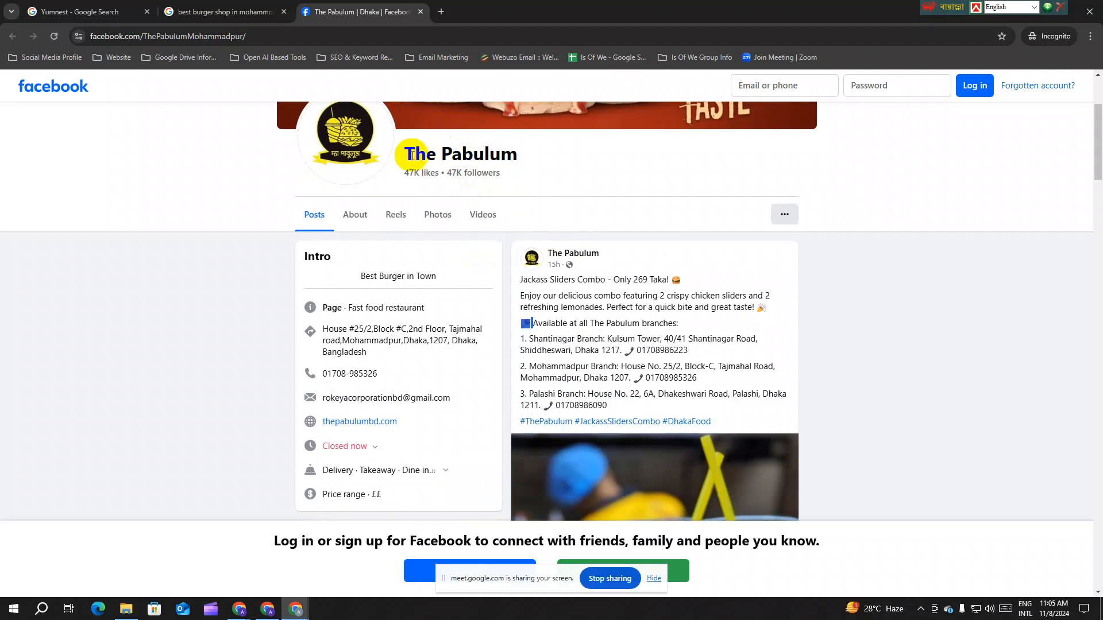
pyautogui.moveTo(405, 153); pyautogui.dragTo(543, 151)
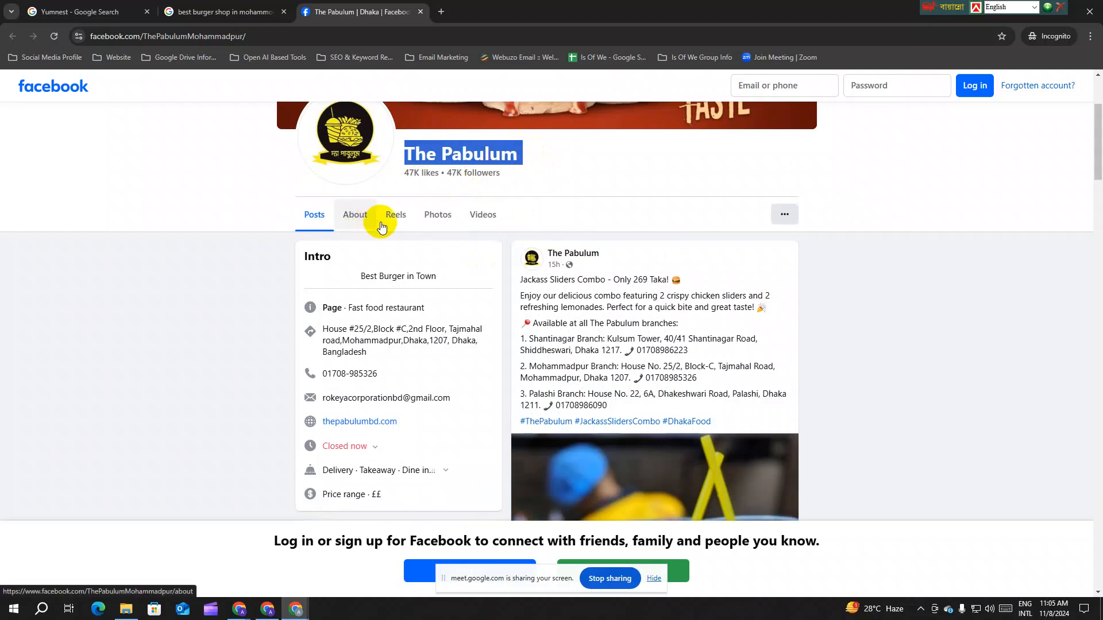
pyautogui.click(402, 176)
pyautogui.moveTo(402, 175); pyautogui.dragTo(419, 174)
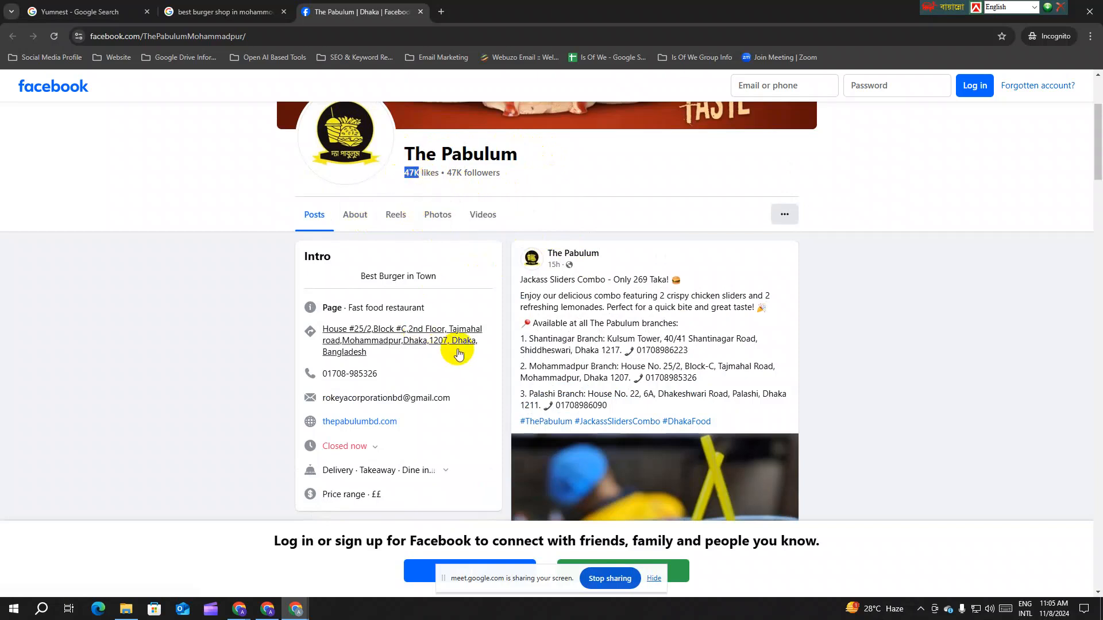
pyautogui.scroll(-1, 450, 352)
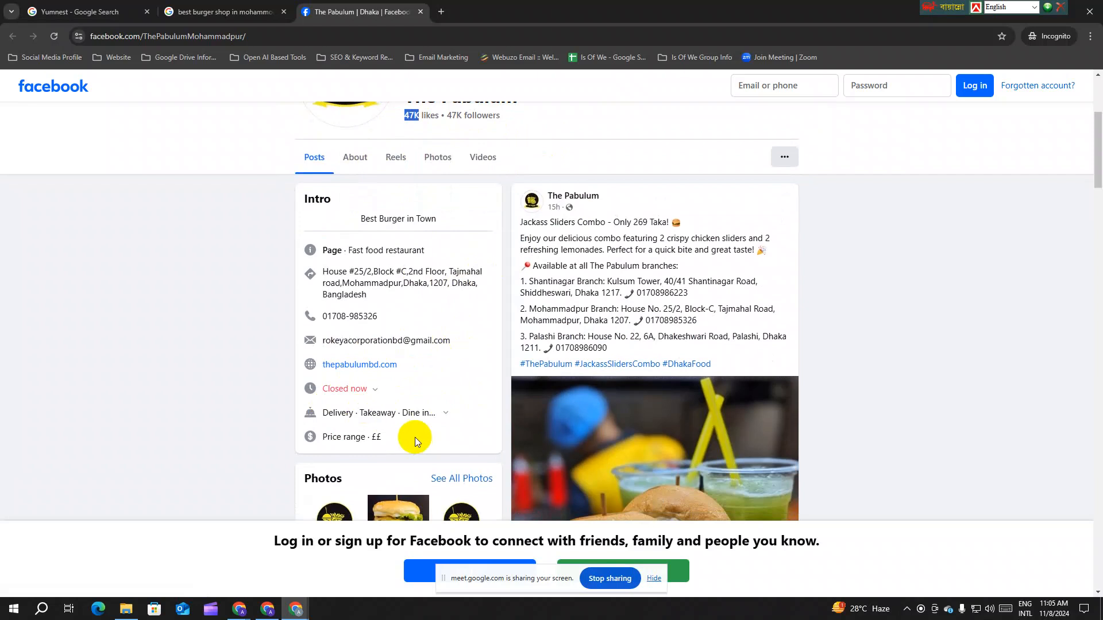
pyautogui.scroll(-1, 414, 436)
pyautogui.scroll(1, 418, 351)
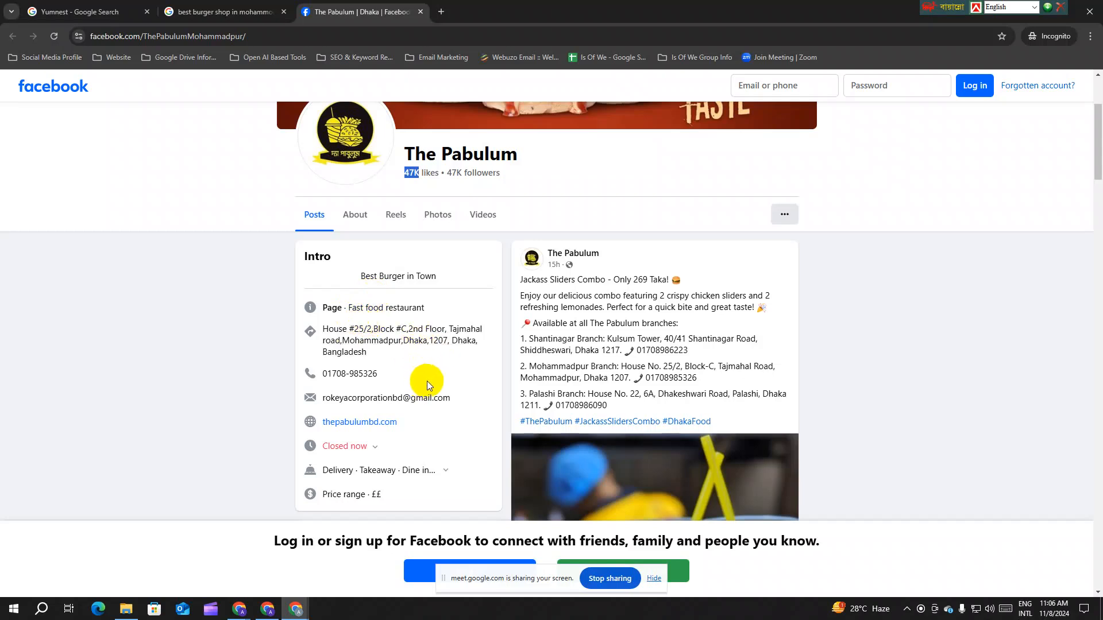
# Step: Scroll The Pabulum's feed and expand the full Meatball Meatbox post
pyautogui.scroll(-3, 533, 381)
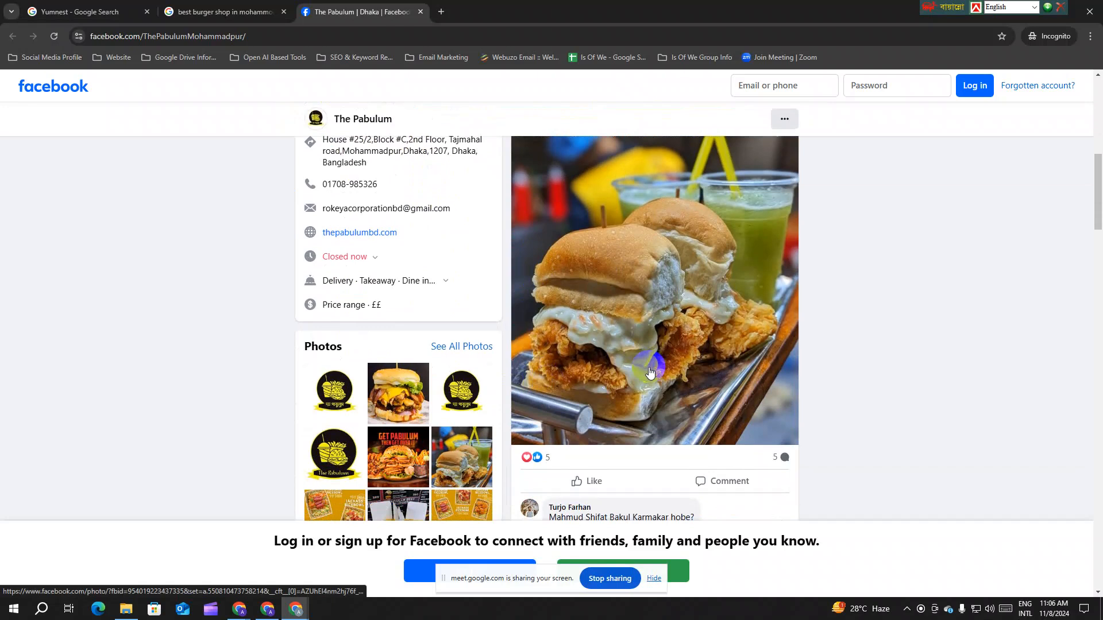
pyautogui.scroll(-7, 649, 372)
pyautogui.scroll(1, 650, 372)
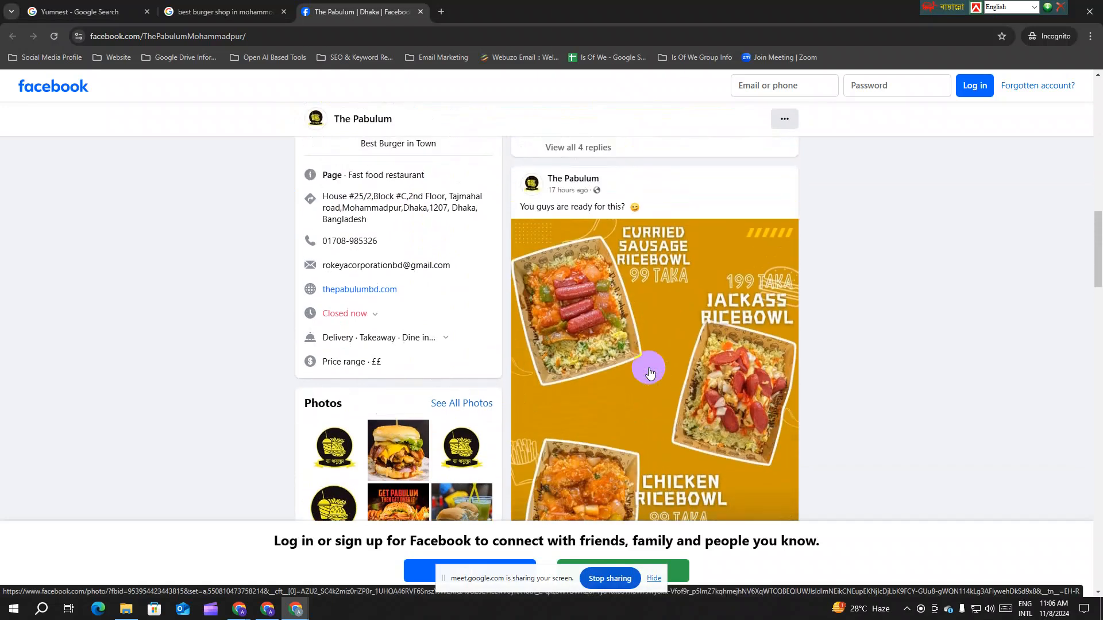
pyautogui.scroll(-7, 603, 284)
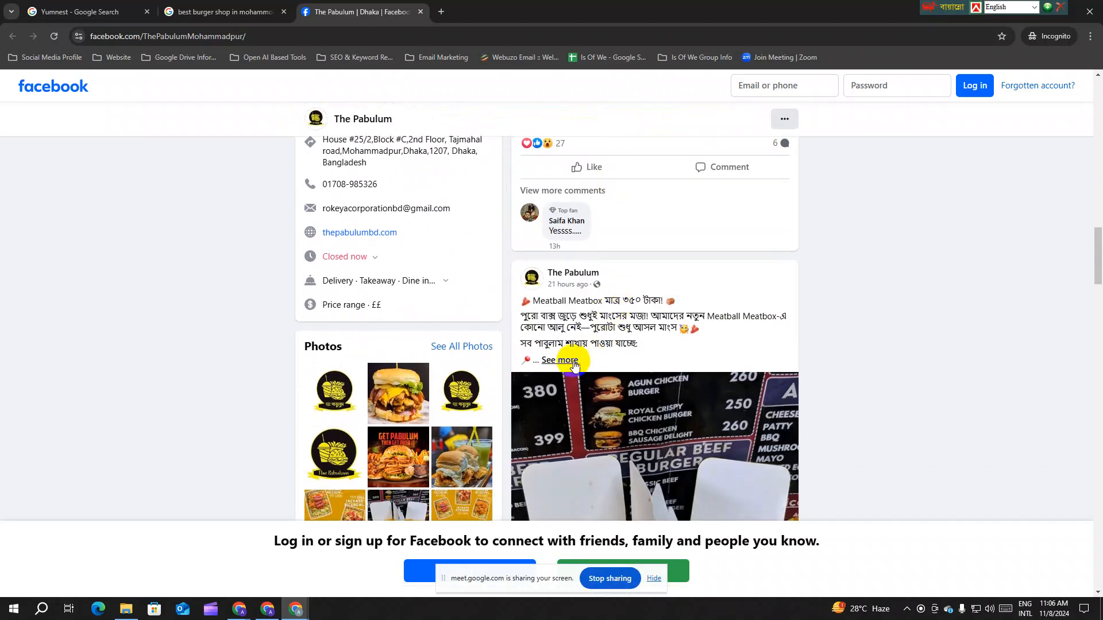
pyautogui.click(568, 360)
pyautogui.scroll(-2, 706, 373)
pyautogui.scroll(1, 702, 386)
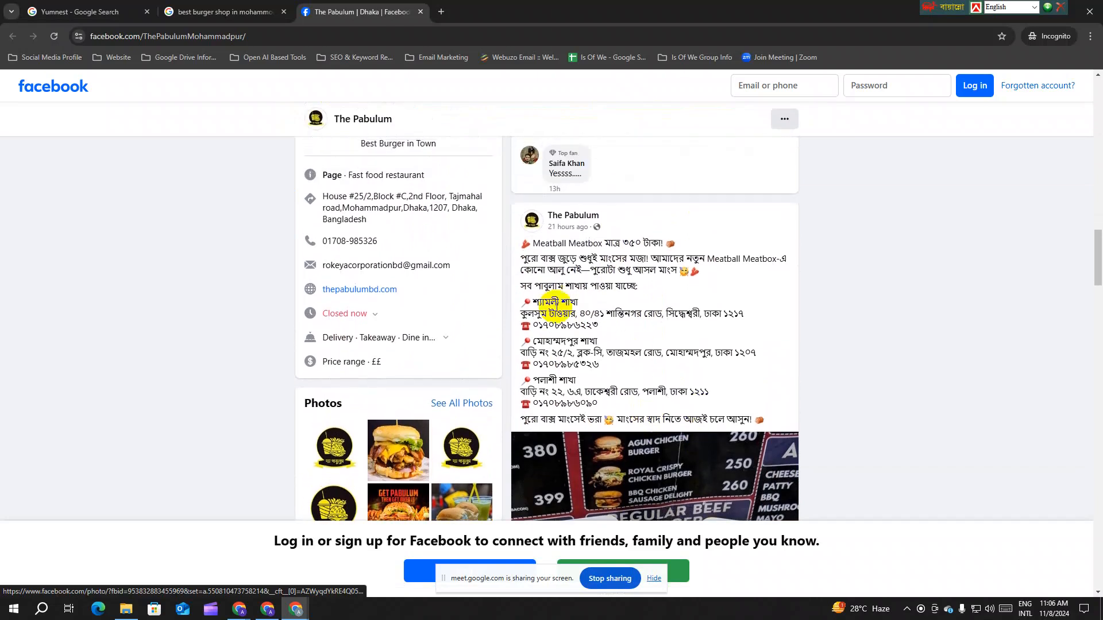
# Step: Highlight the Meatball Meatbox post text, then return to the Yumnest draft window
pyautogui.moveTo(520, 246); pyautogui.dragTo(697, 256)
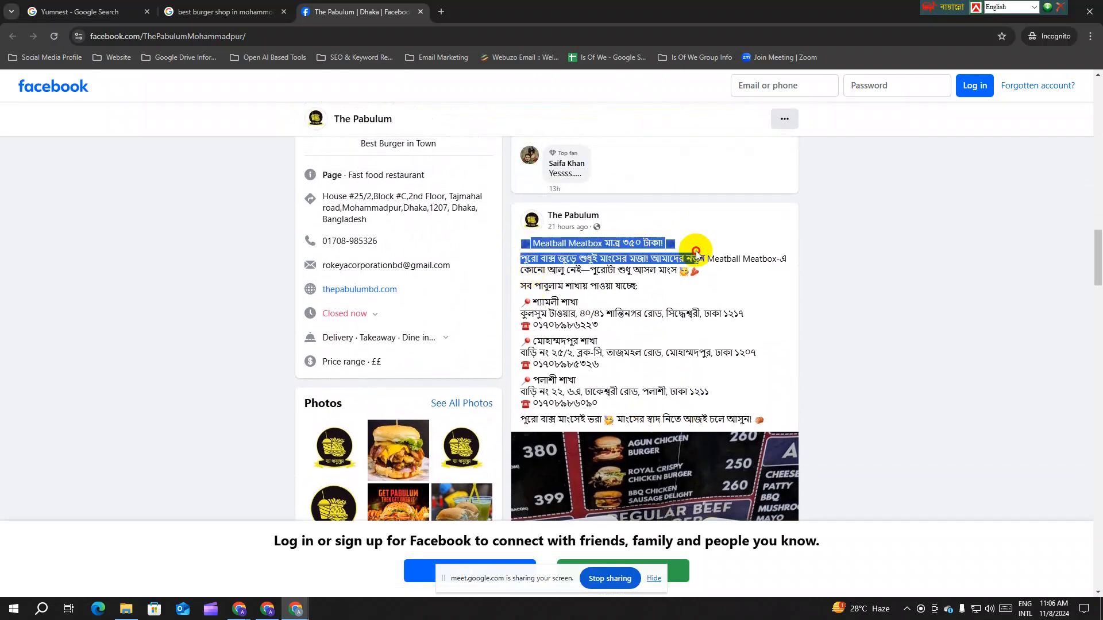
pyautogui.click(718, 285)
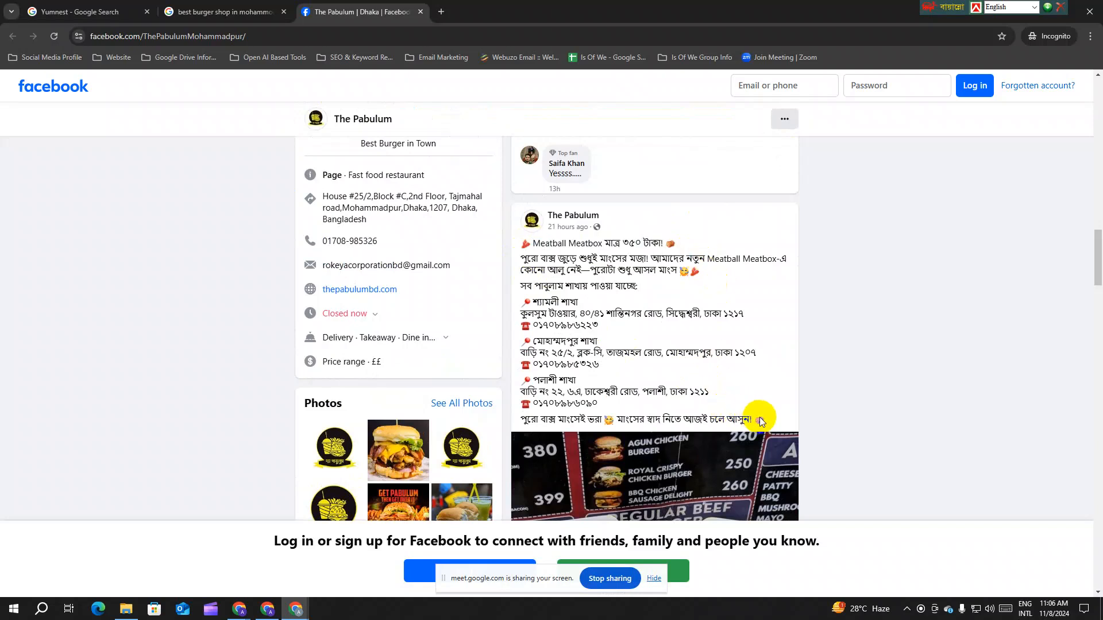
pyautogui.moveTo(769, 423); pyautogui.dragTo(509, 243)
pyautogui.click(646, 276)
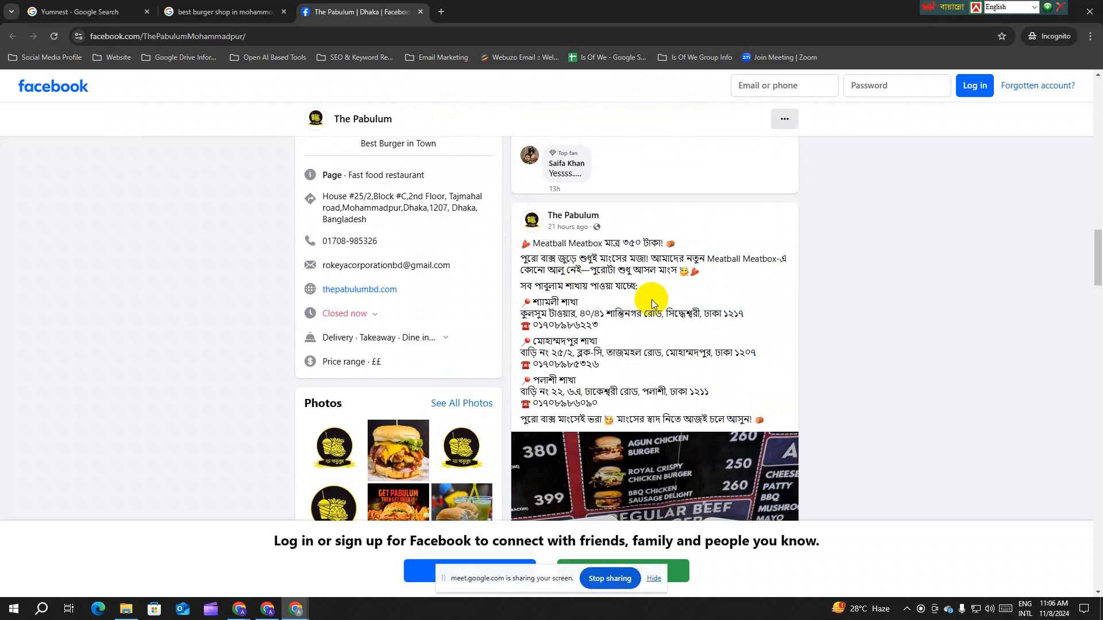
pyautogui.scroll(-2, 653, 304)
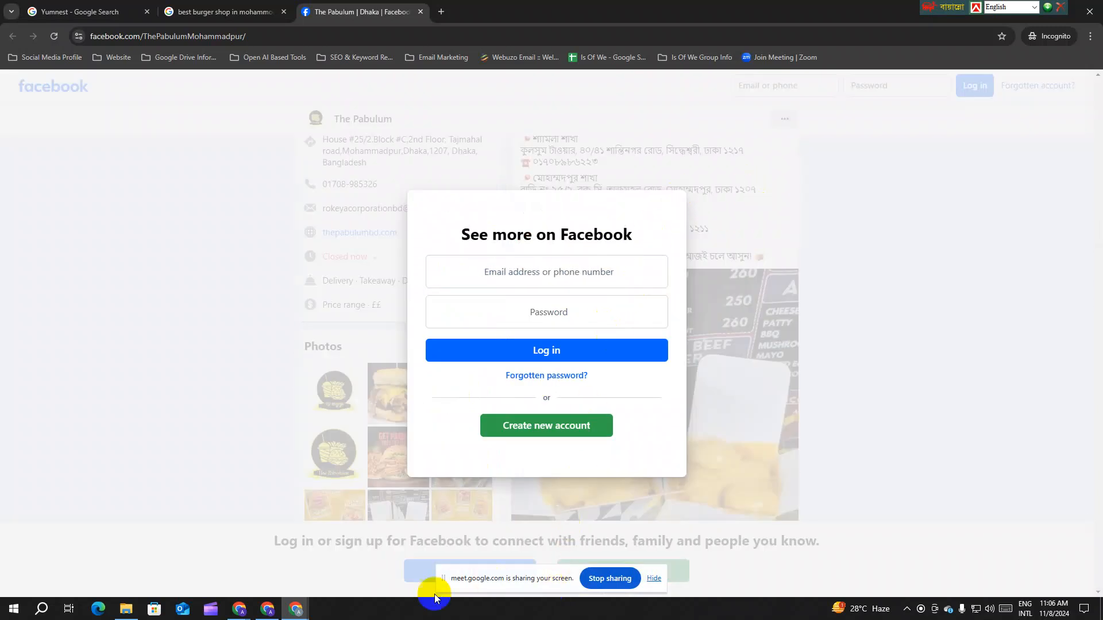
pyautogui.moveTo(243, 614)
pyautogui.click(165, 559)
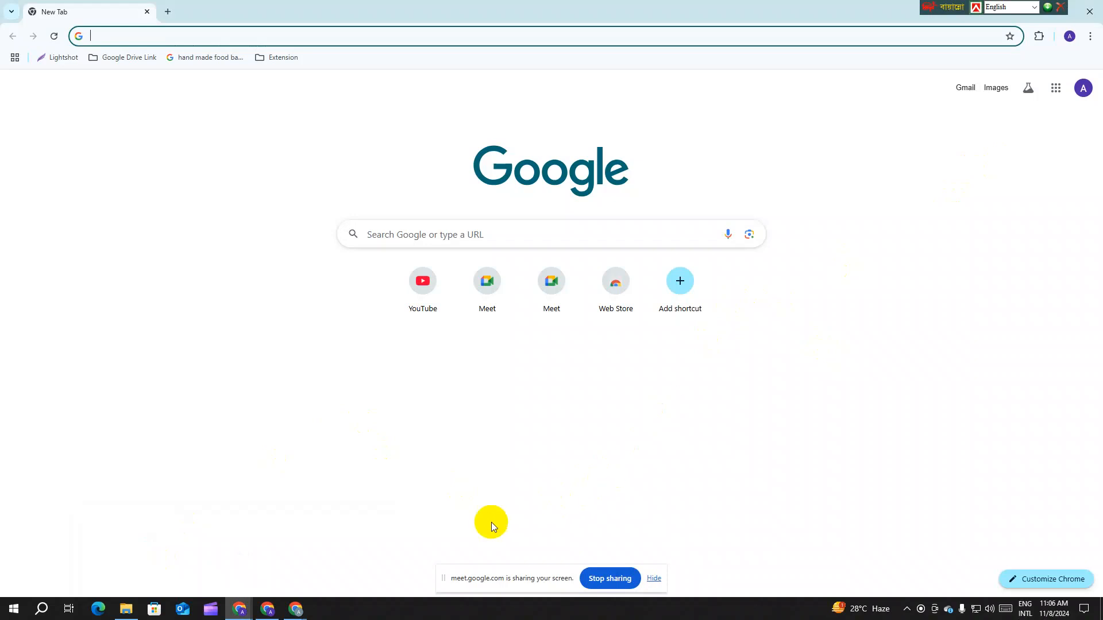
pyautogui.moveTo(296, 609)
pyautogui.click(233, 550)
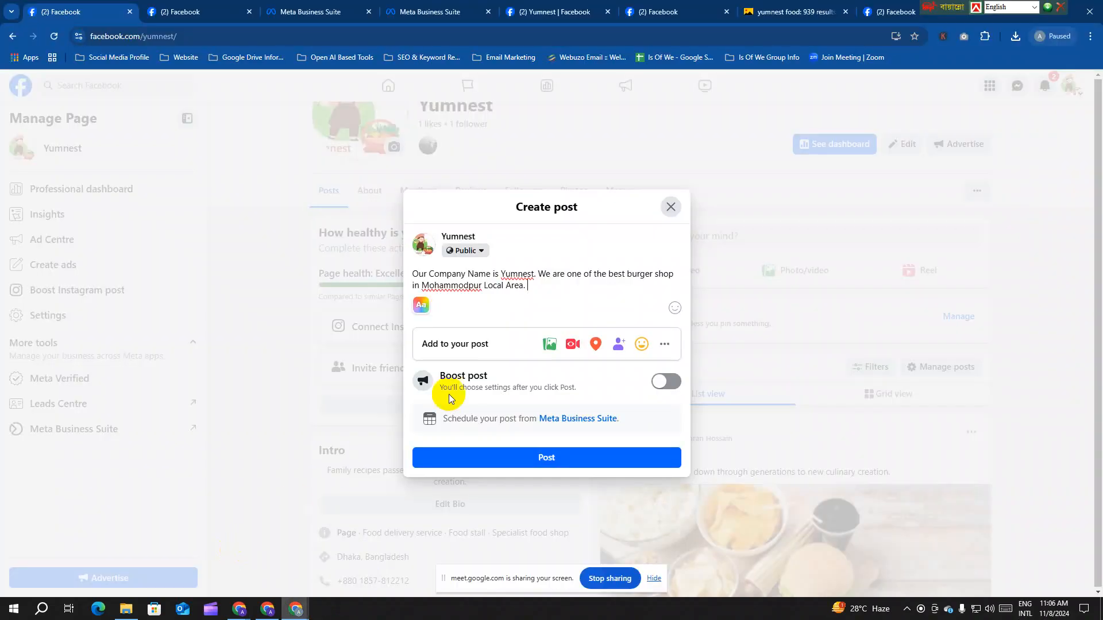
pyautogui.click(532, 287)
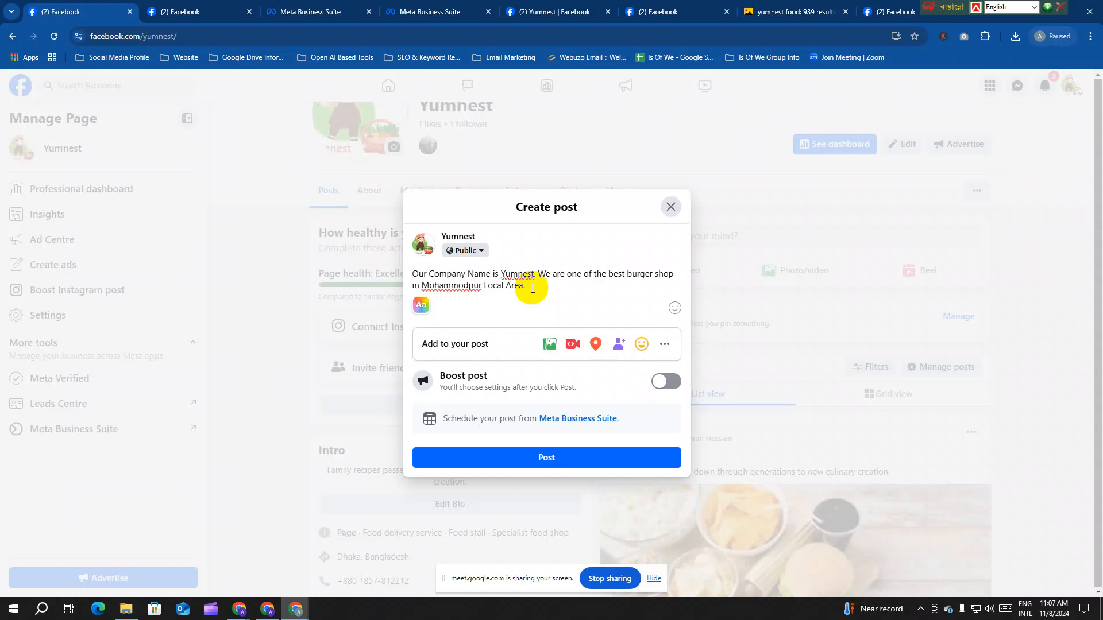
pyautogui.moveTo(296, 611)
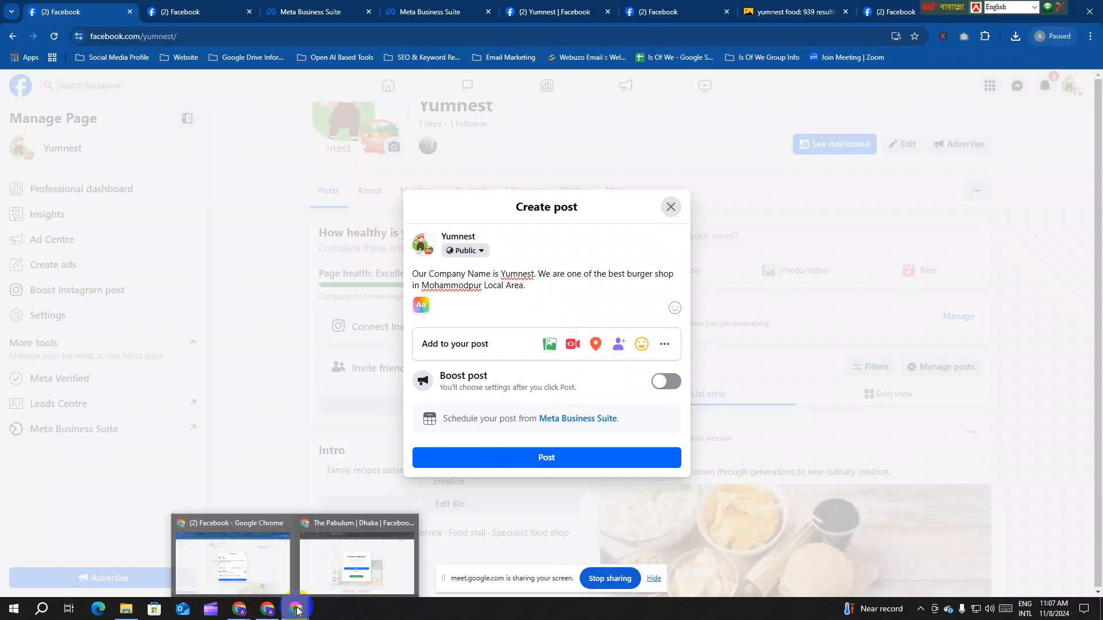
# Step: Reload The Pabulum's page, dismiss the login prompt, and select the Jackass Sliders Combo post's hashtags
pyautogui.click(356, 562)
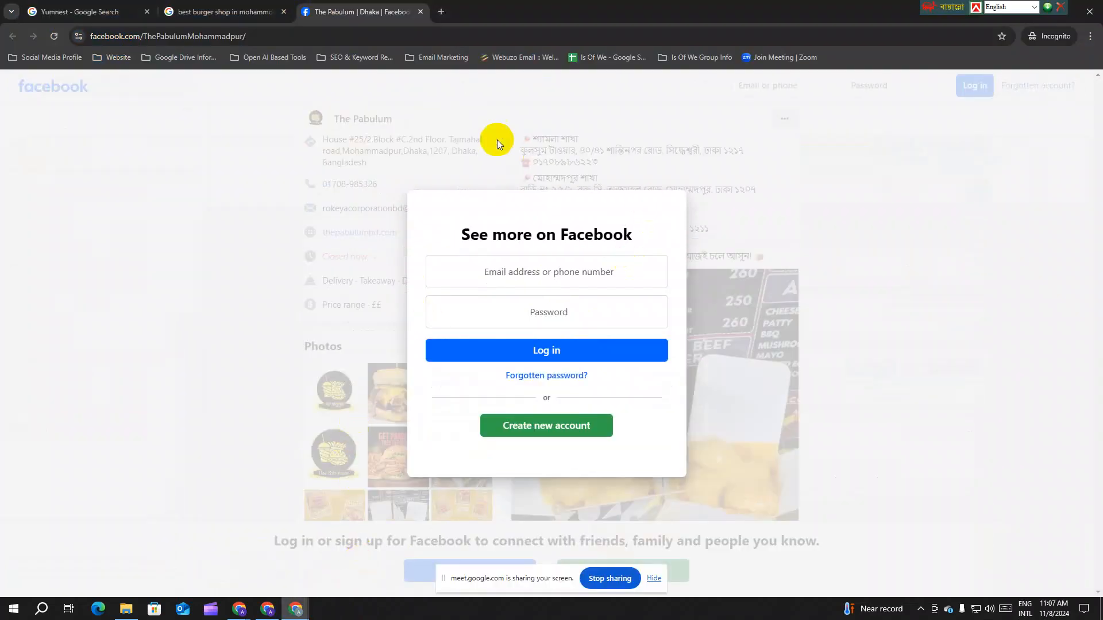
pyautogui.click(53, 40)
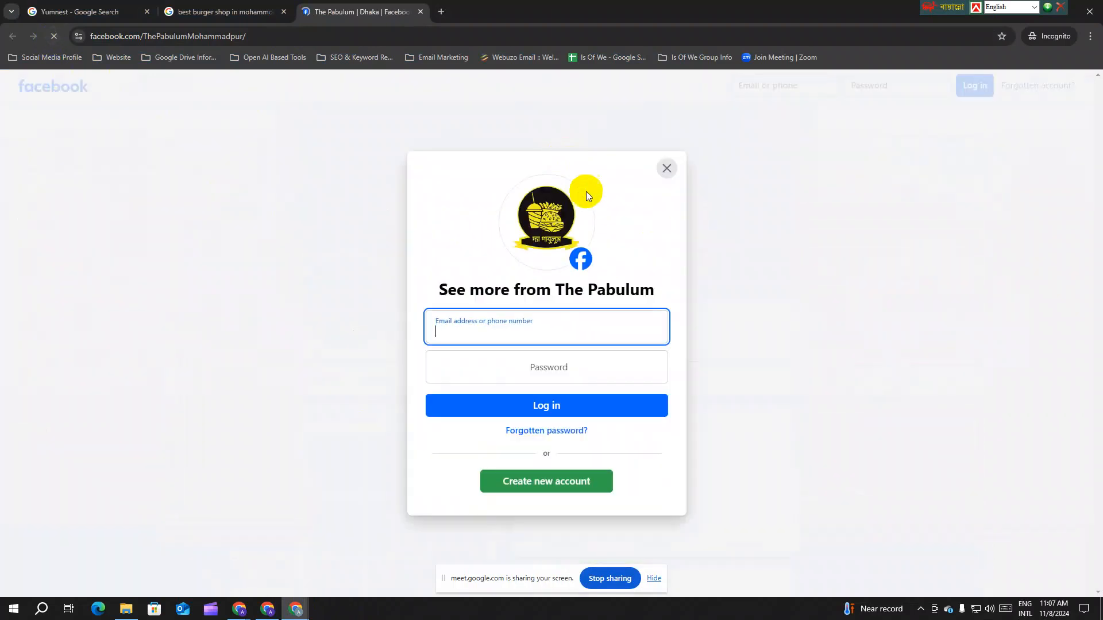
pyautogui.click(666, 168)
pyautogui.scroll(-5, 574, 288)
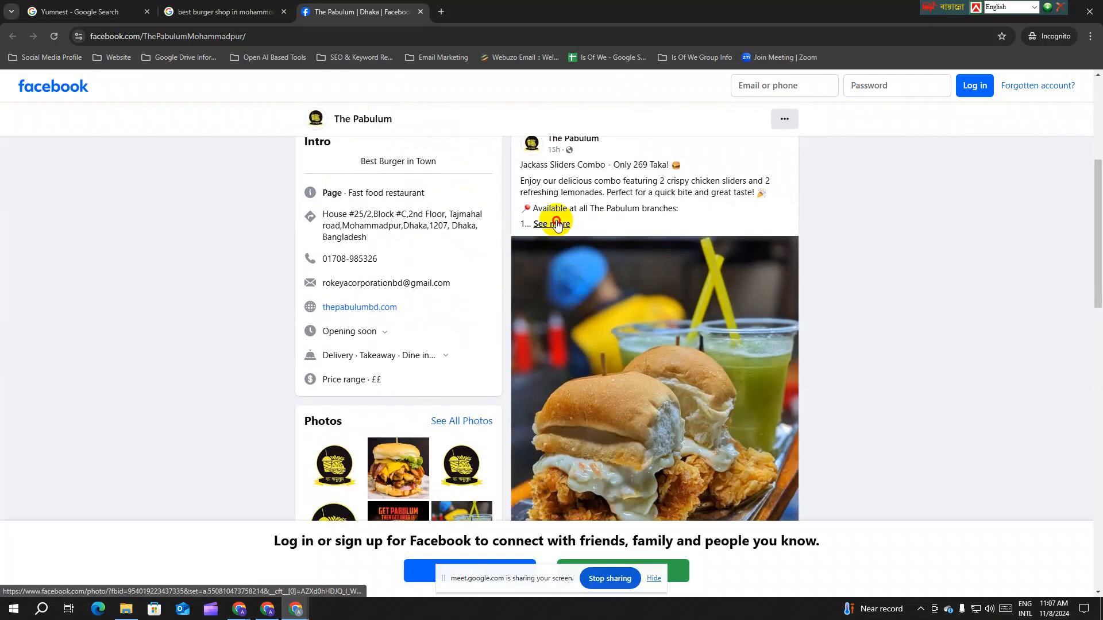
pyautogui.click(556, 225)
pyautogui.moveTo(719, 309); pyautogui.dragTo(510, 305)
pyautogui.hotkey('ctrl', 'c')
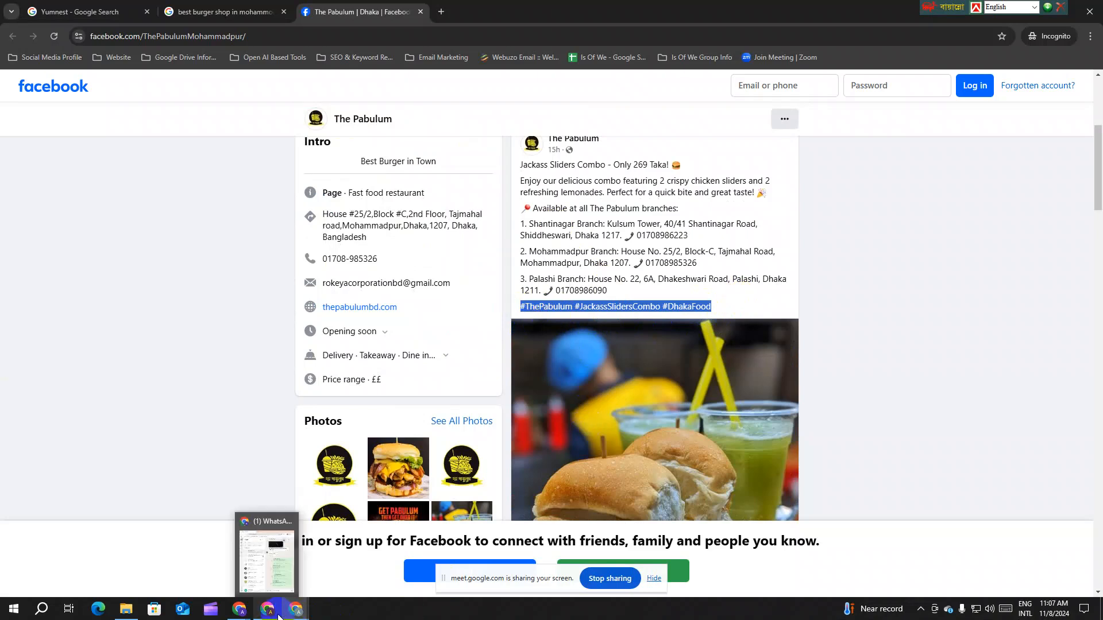
# Step: Paste the hashtags under the Yumnest draft text, adjusting them to #ThePabulum, #jackasssliders and #dhakafoodies
pyautogui.moveTo(297, 612)
pyautogui.click(233, 560)
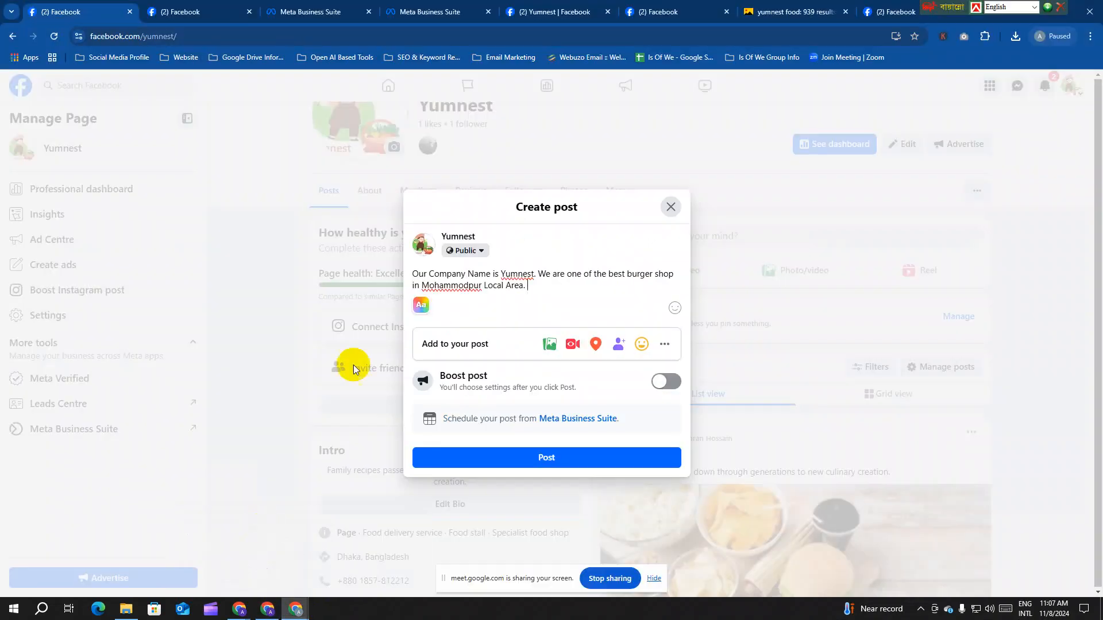
pyautogui.press('Return')
pyautogui.press('Return')
pyautogui.hotkey('ctrl', 'v')
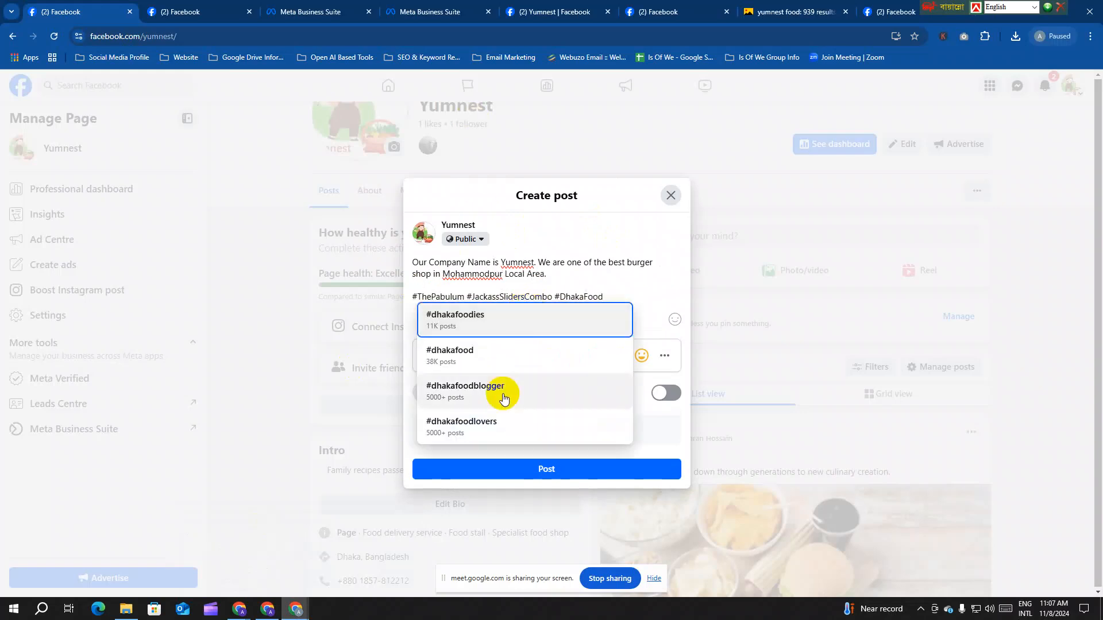
pyautogui.click(505, 326)
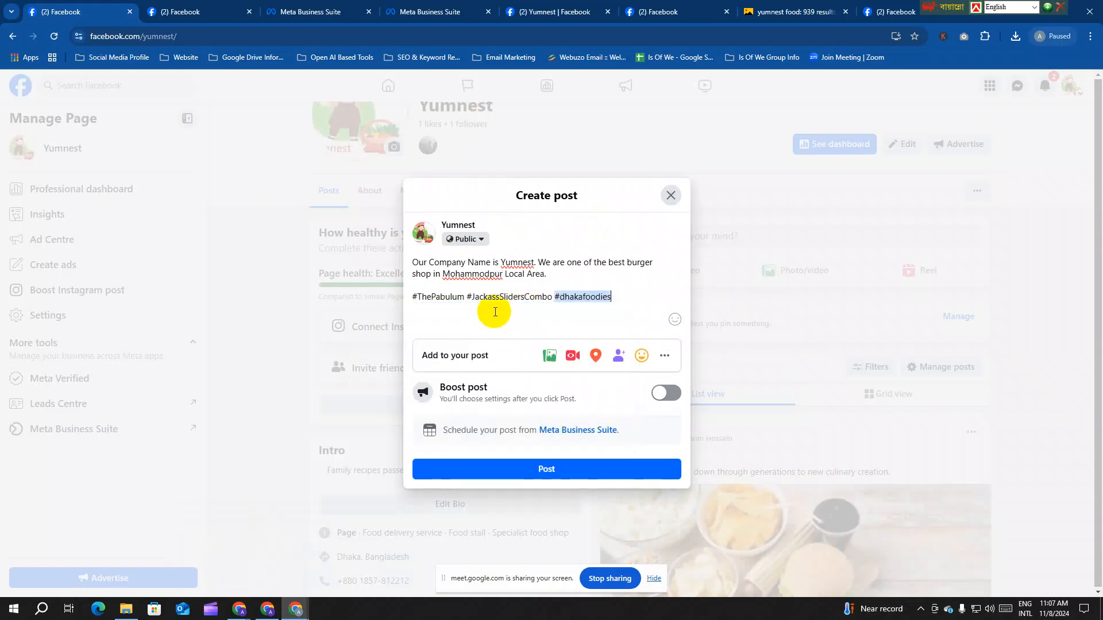
pyautogui.click(462, 298)
pyautogui.click(468, 315)
pyautogui.click(552, 297)
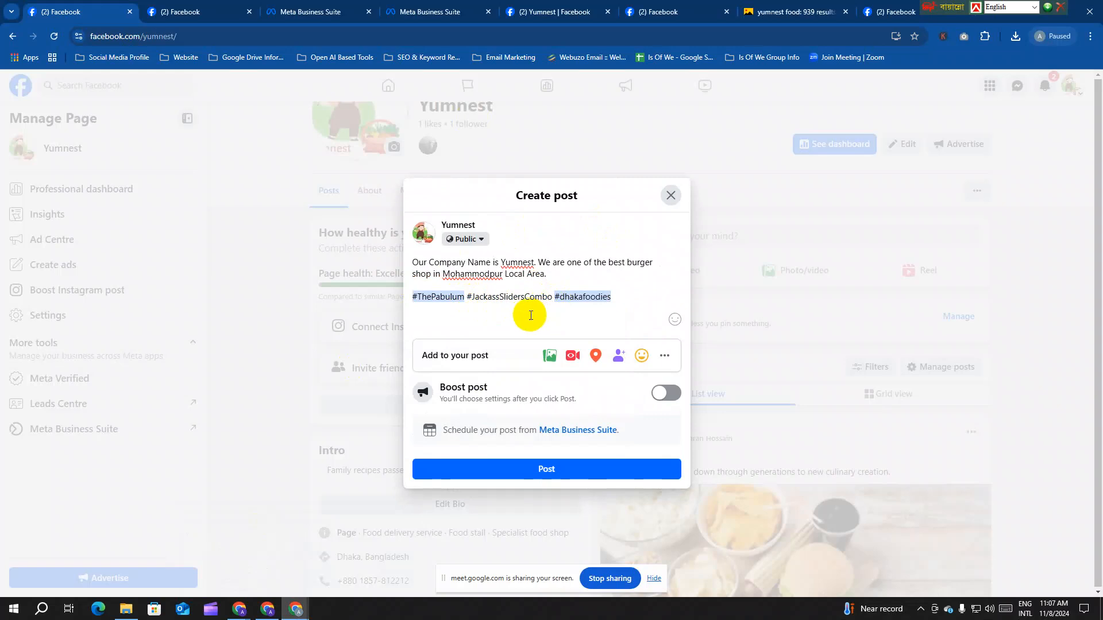
pyautogui.press('BackSpace')
pyautogui.press('BackSpace')
pyautogui.press('BackSpace')
pyautogui.press('BackSpace')
pyautogui.press('BackSpace')
pyautogui.click(531, 320)
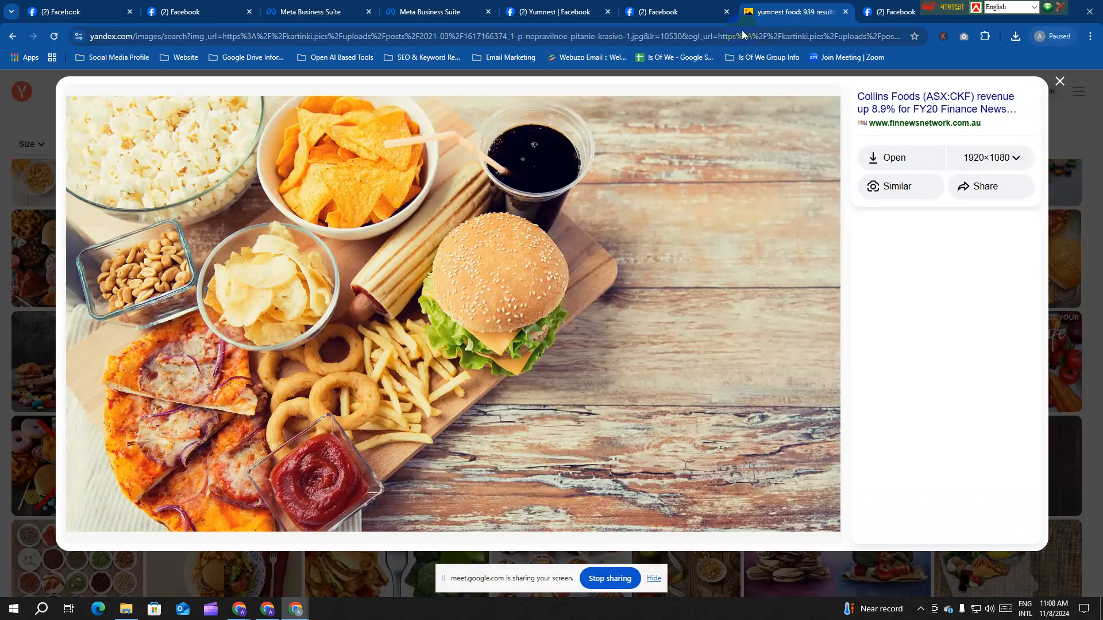
# Step: Copy the food image from the image search results and paste it into the Yumnest draft
pyautogui.click(769, 11)
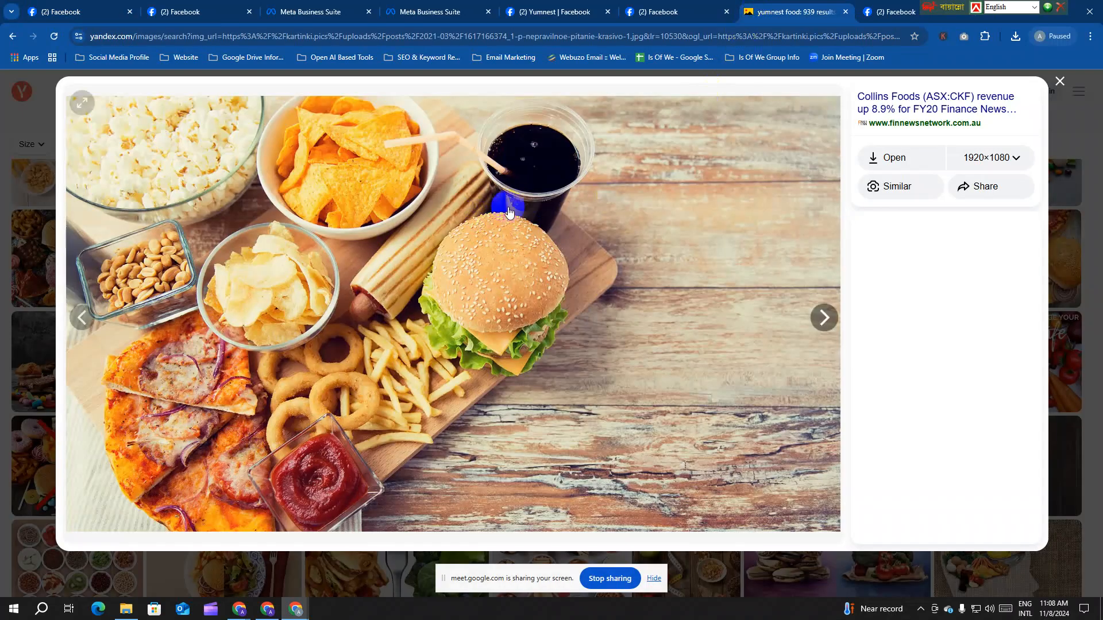
pyautogui.rightClick(437, 216)
pyautogui.click(493, 259)
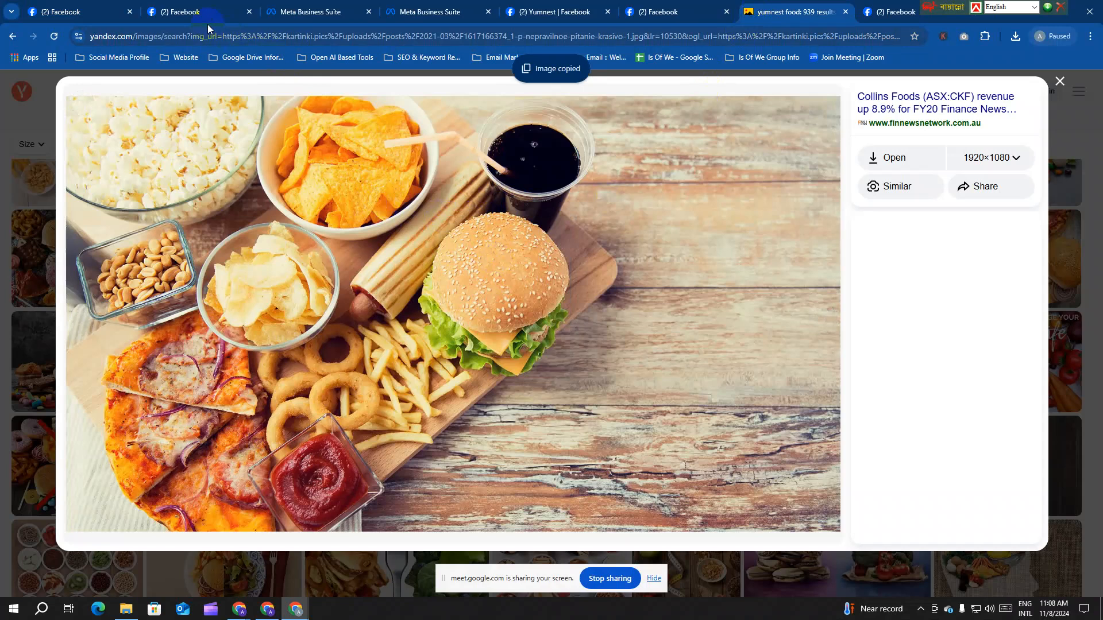
pyautogui.click(207, 17)
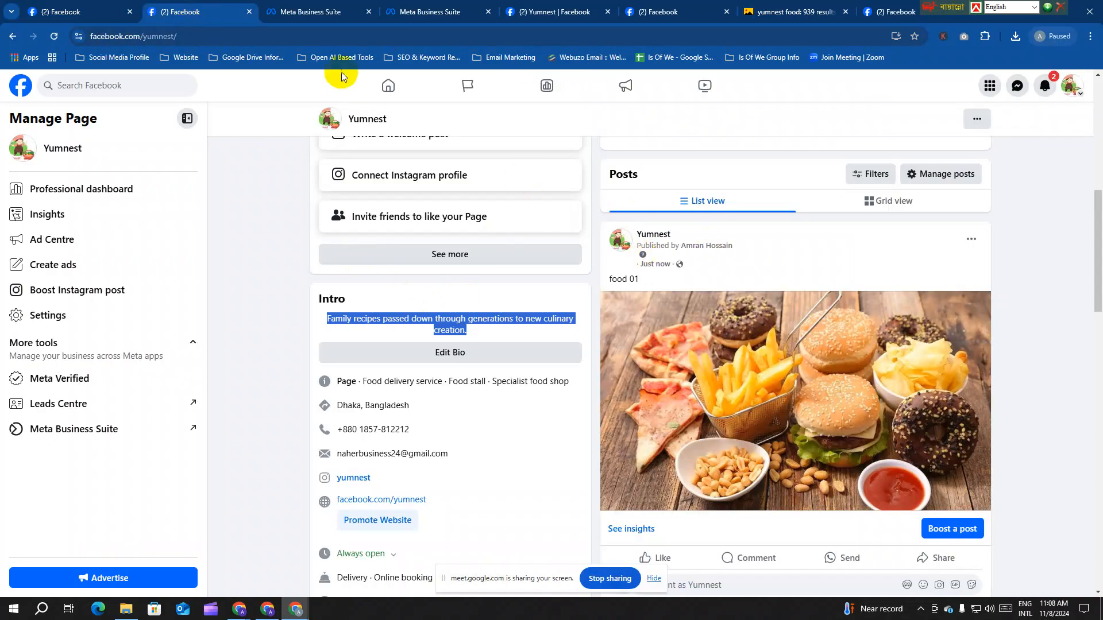
pyautogui.click(67, 11)
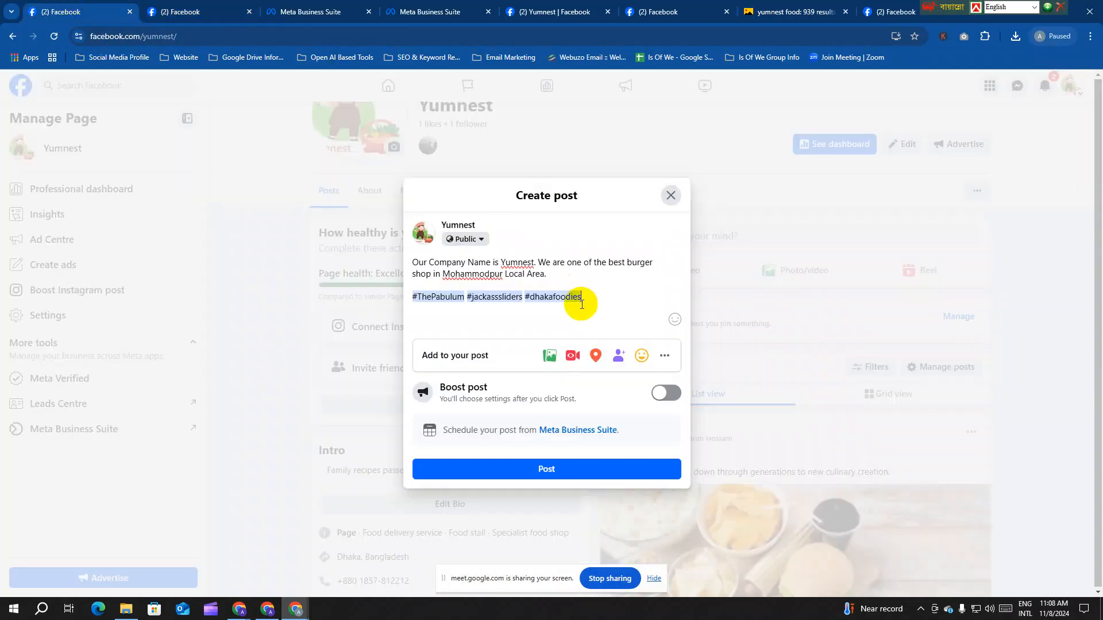
pyautogui.hotkey('ctrl', 'v')
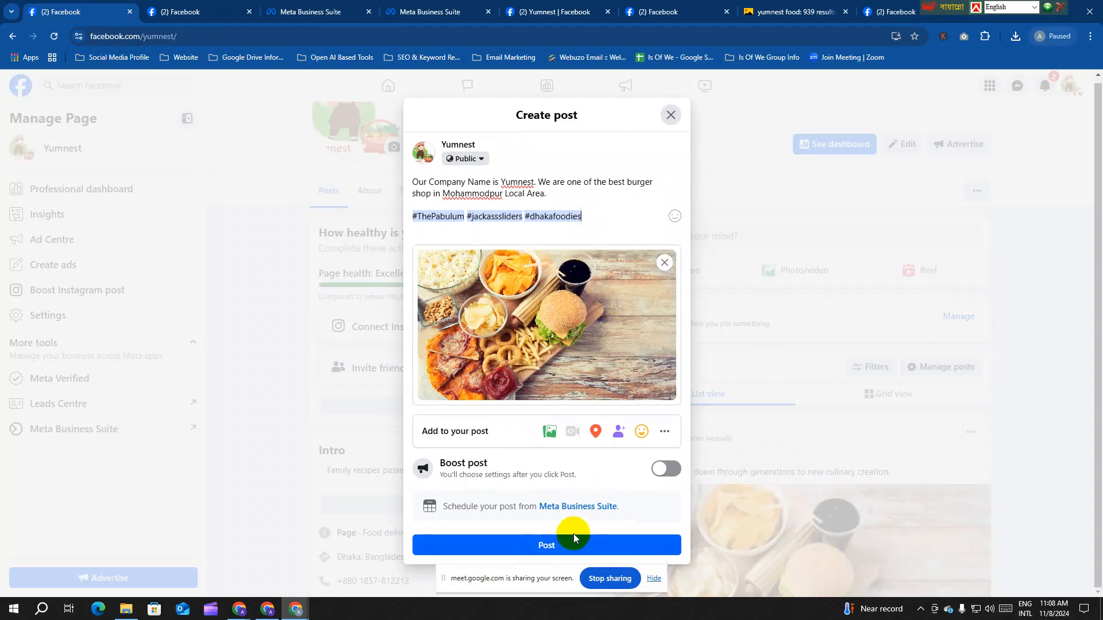
# Step: Enable Get messages on the post and publish it to the Yumnest page
pyautogui.click(664, 435)
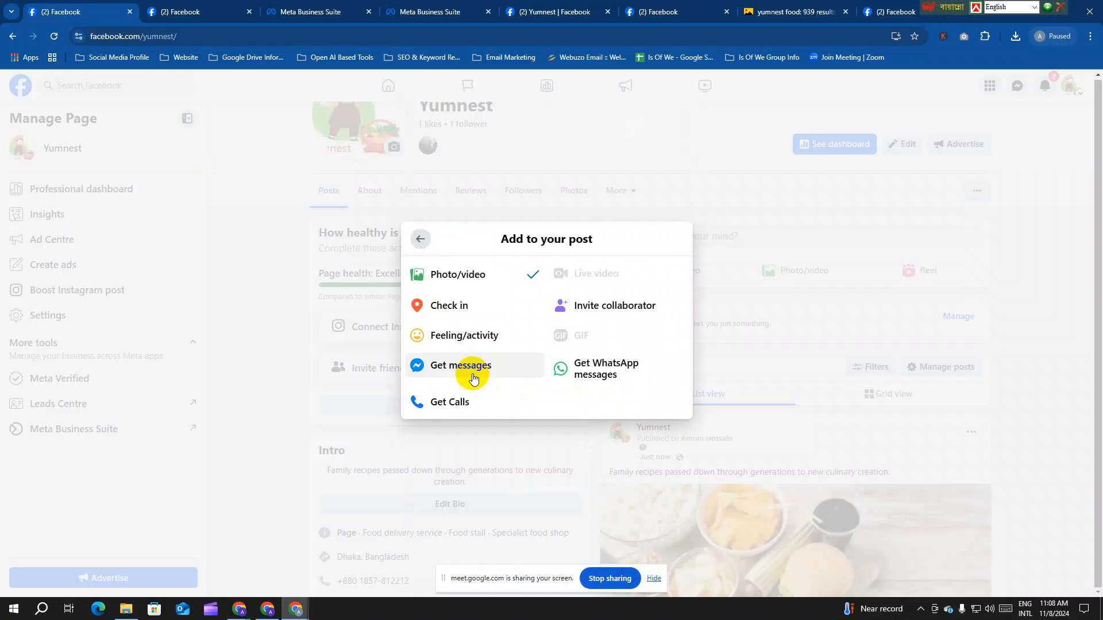
pyautogui.click(472, 374)
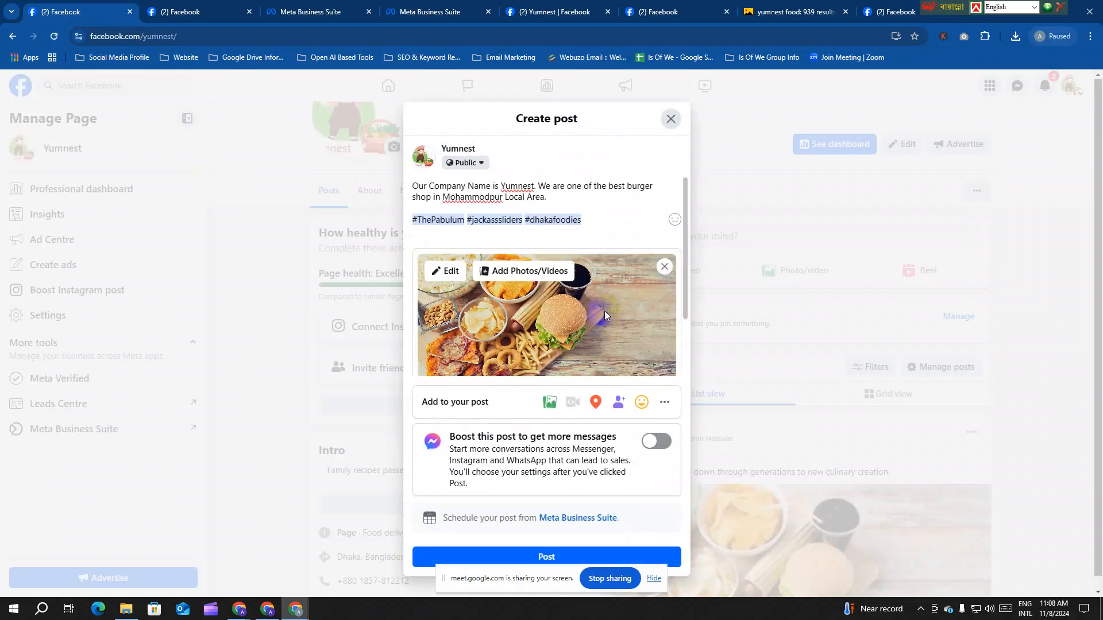
pyautogui.click(615, 557)
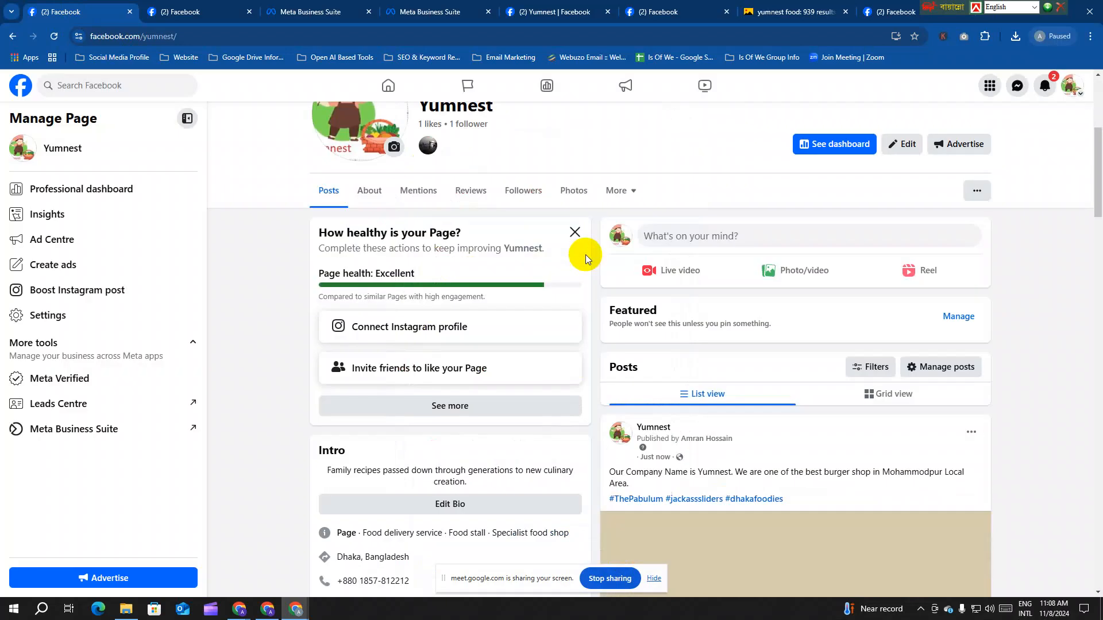
# Step: Search Facebook for the #dhakafoodies hashtag from the new post and open its hashtag page
pyautogui.scroll(-2, 631, 413)
pyautogui.moveTo(784, 384); pyautogui.dragTo(727, 386)
pyautogui.hotkey('ctrl', 'c')
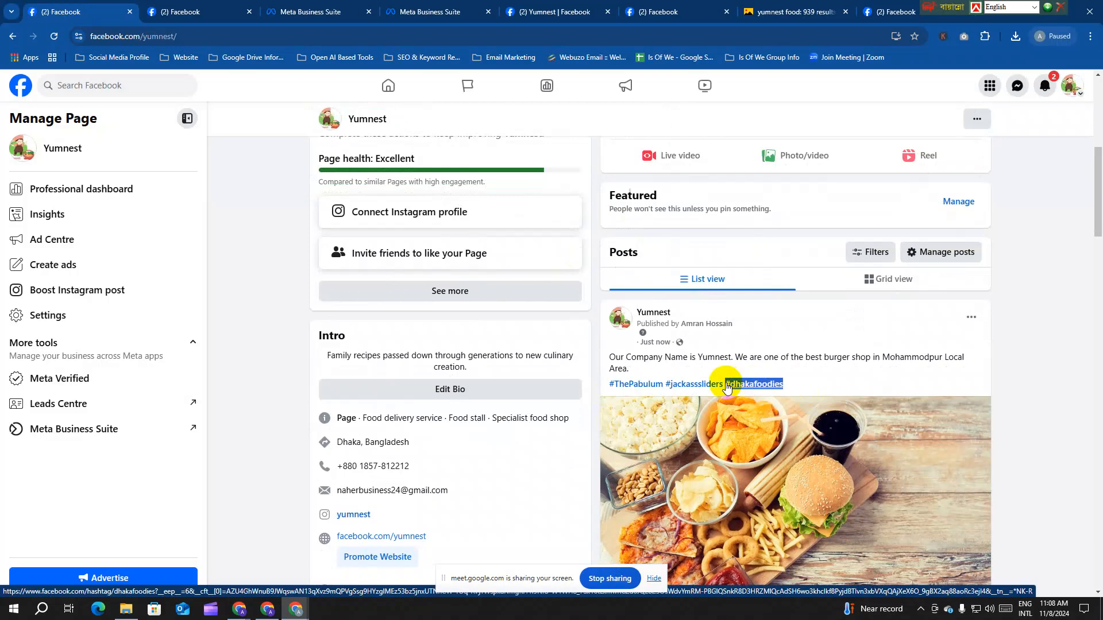
pyautogui.click(91, 86)
pyautogui.hotkey('ctrl', 'v')
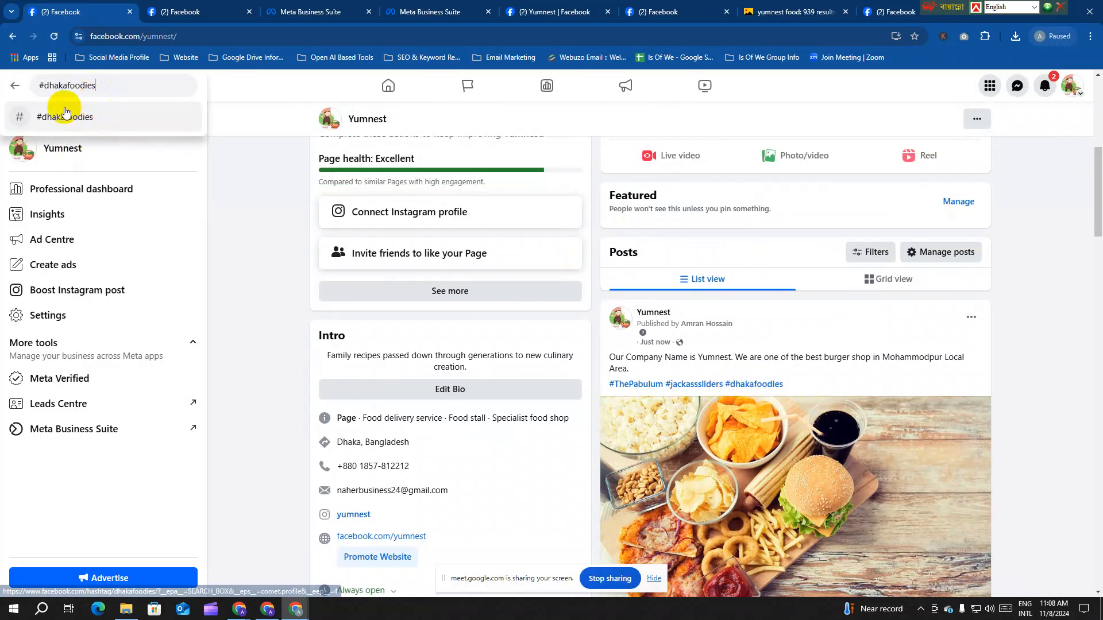
pyautogui.click(54, 118)
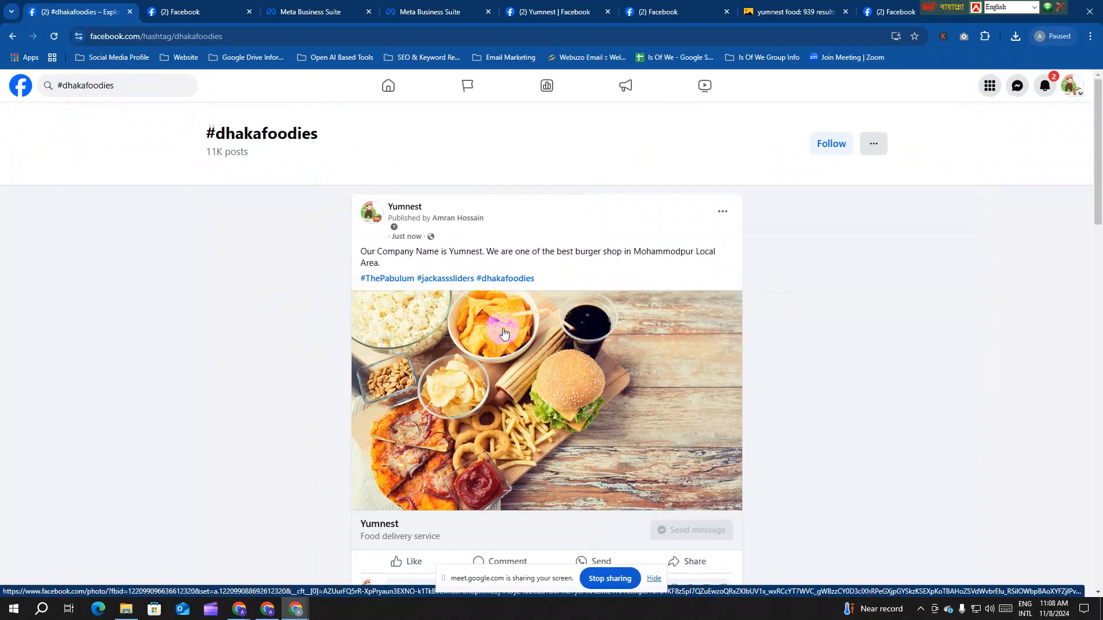
pyautogui.scroll(-1, 407, 276)
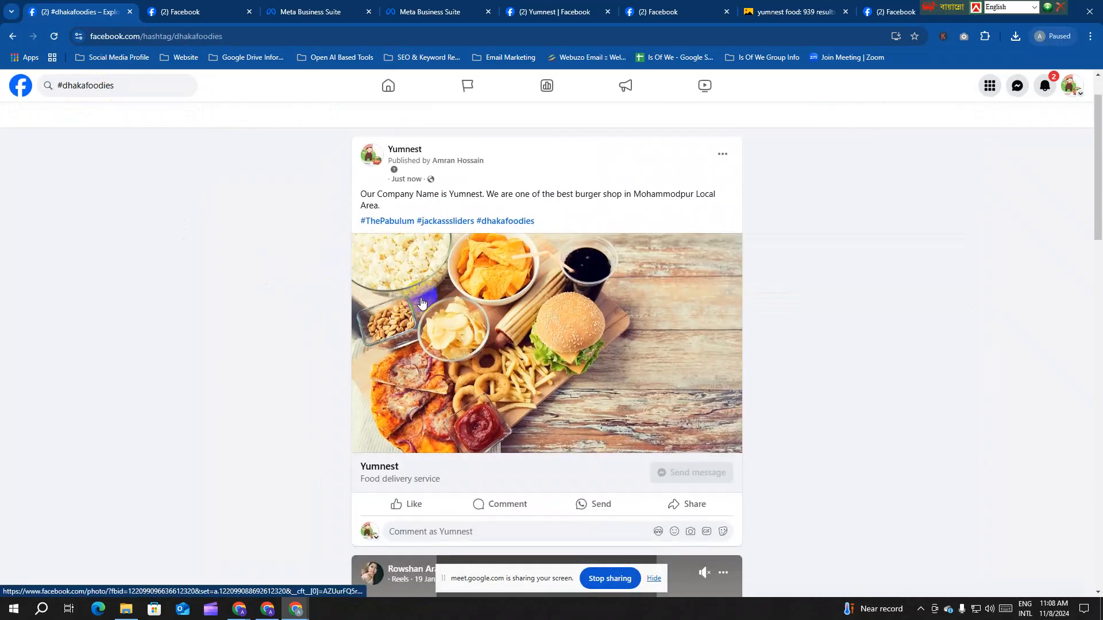
pyautogui.scroll(1, 407, 293)
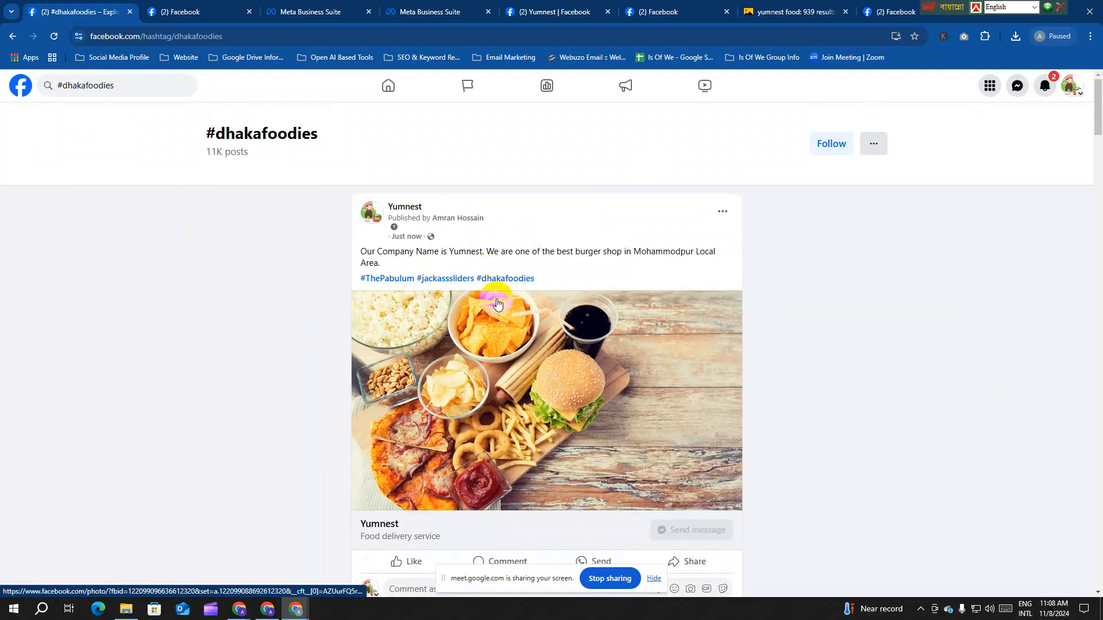
pyautogui.click(568, 324)
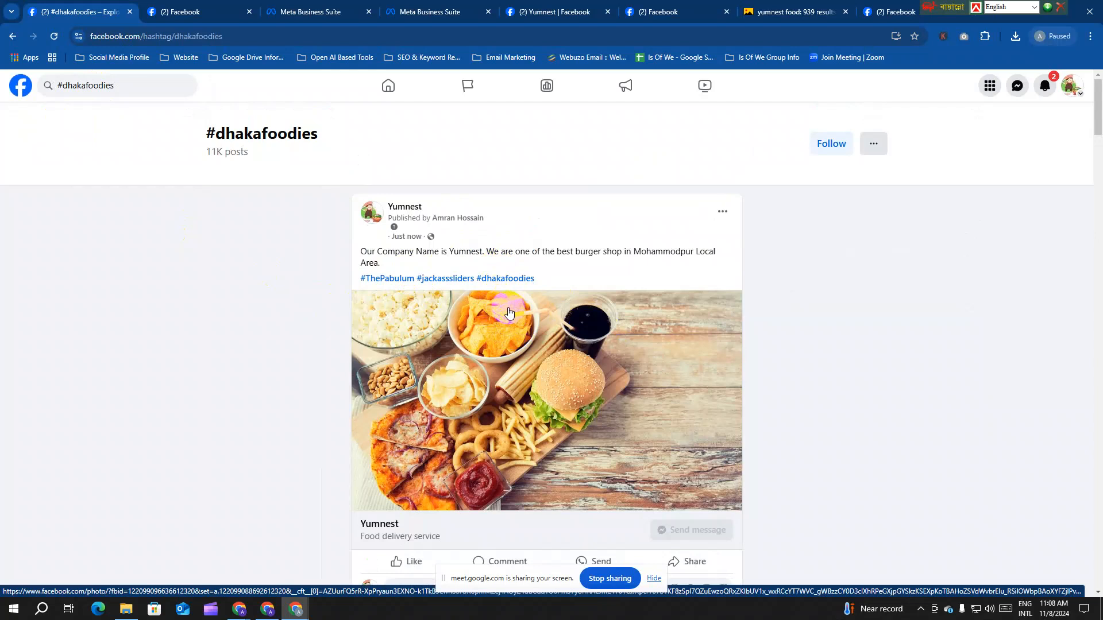
pyautogui.scroll(-2, 402, 345)
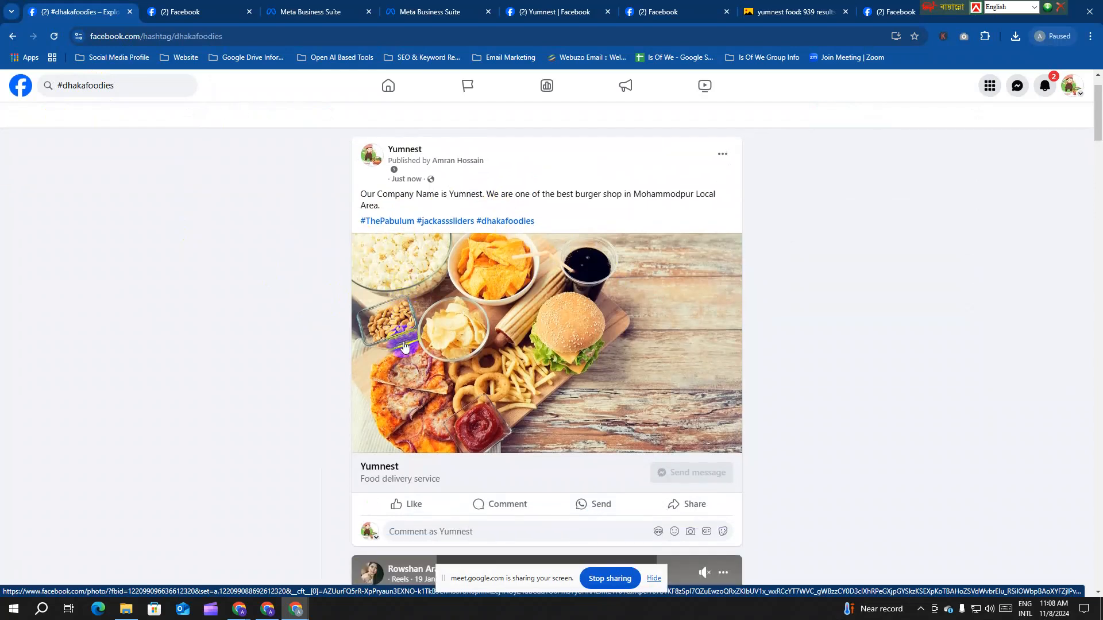
pyautogui.scroll(2, 480, 335)
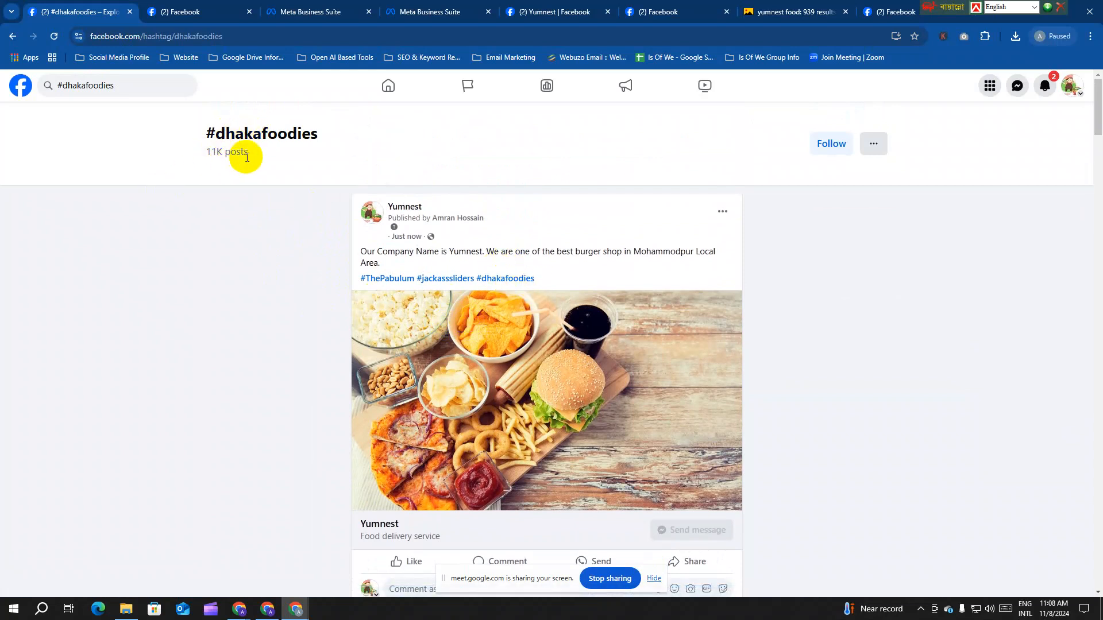
pyautogui.moveTo(261, 155); pyautogui.dragTo(208, 154)
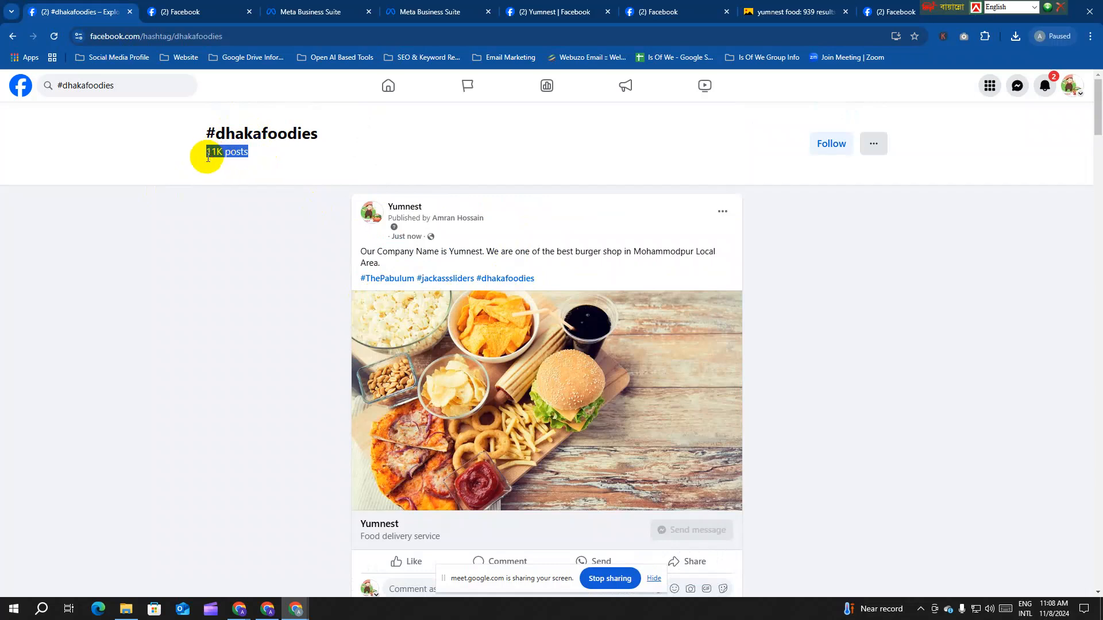
pyautogui.click(208, 157)
pyautogui.scroll(-5, 493, 287)
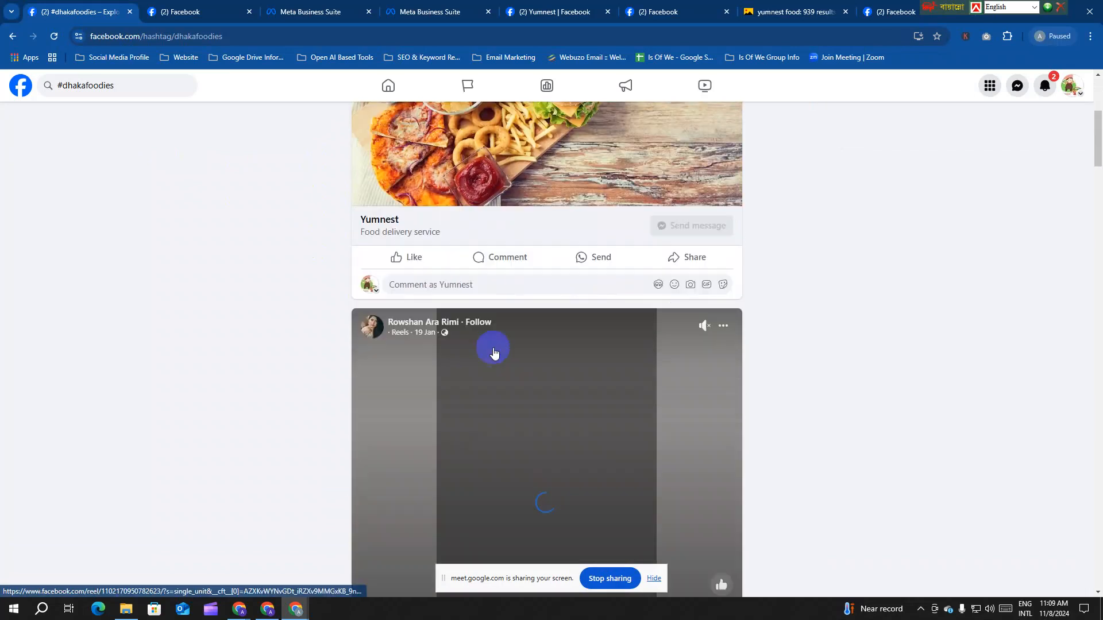
pyautogui.scroll(-9, 437, 310)
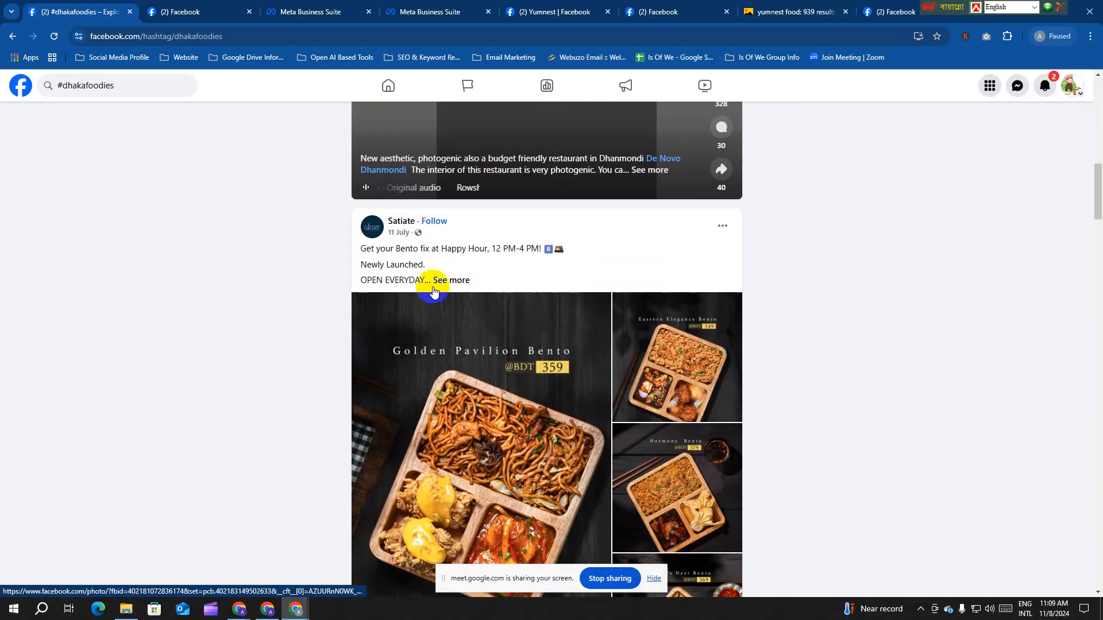
pyautogui.click(453, 280)
pyautogui.scroll(-1, 475, 294)
pyautogui.moveTo(595, 274); pyautogui.dragTo(531, 275)
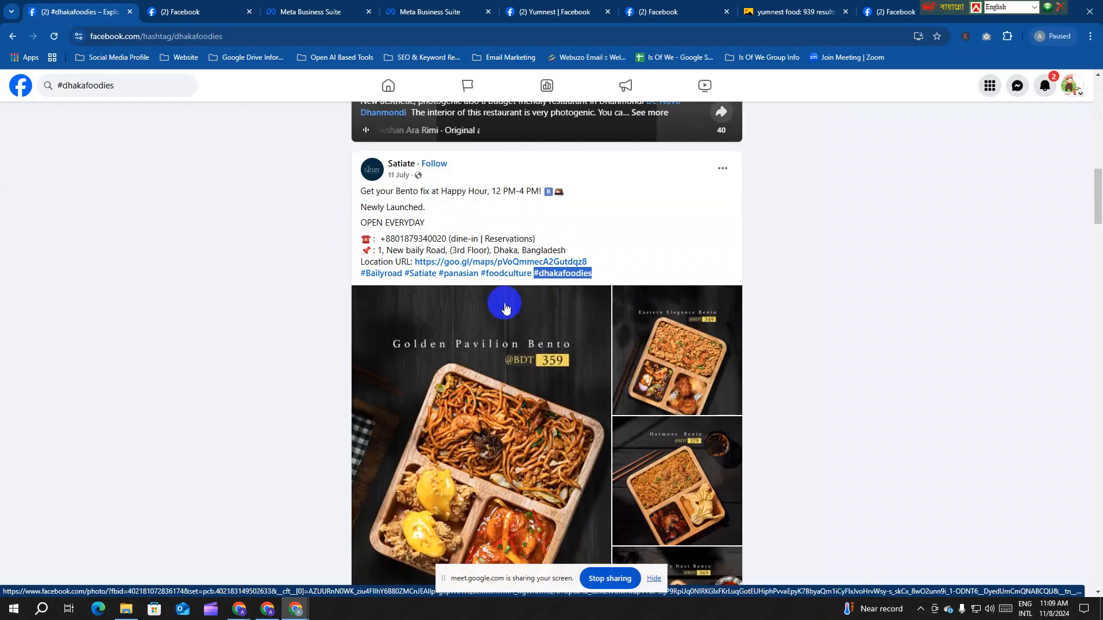
pyautogui.scroll(-5, 505, 308)
pyautogui.scroll(-7, 505, 308)
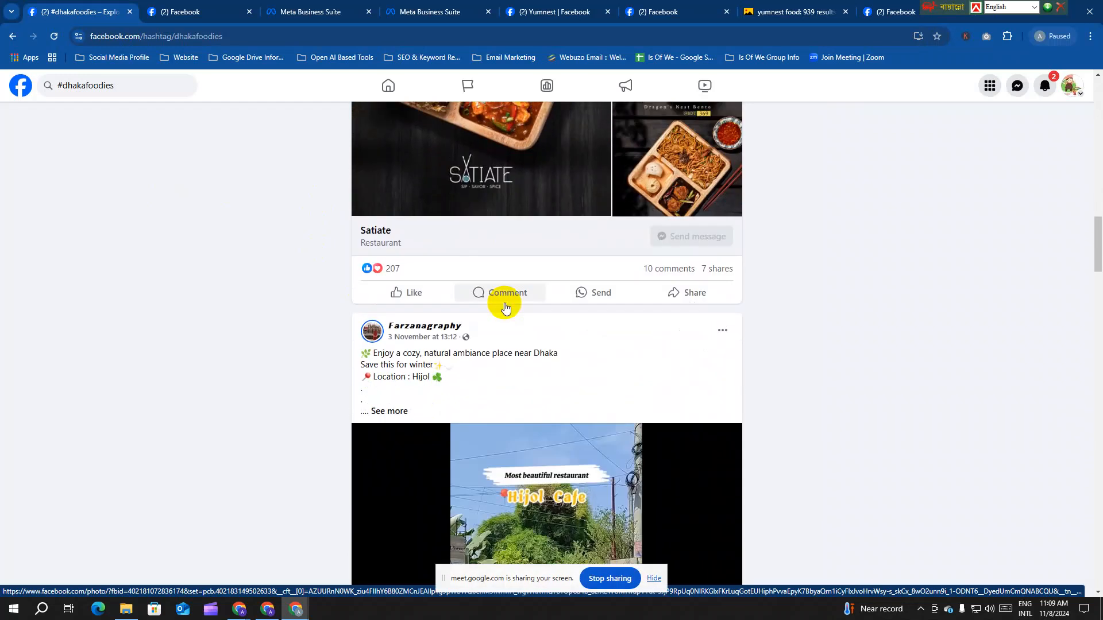
pyautogui.scroll(1, 460, 293)
pyautogui.click(384, 180)
pyautogui.scroll(-1, 420, 242)
pyautogui.scroll(-5, 447, 283)
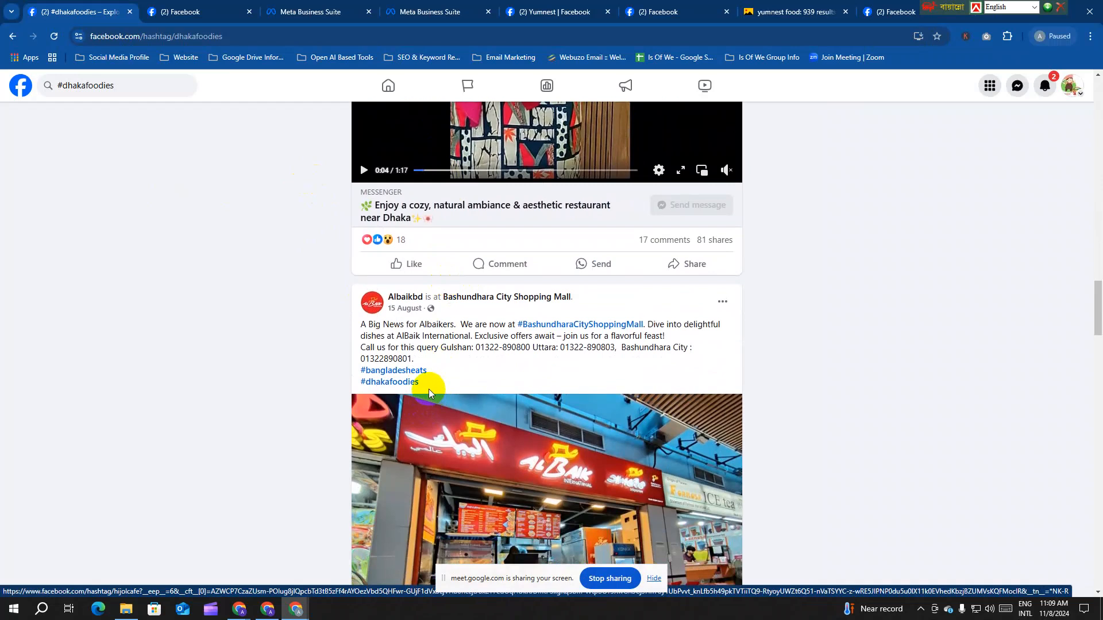
# Step: Highlight the Albaikbd post's caption, then rerun the #dhakafoodies hashtag search
pyautogui.moveTo(429, 380); pyautogui.dragTo(361, 323)
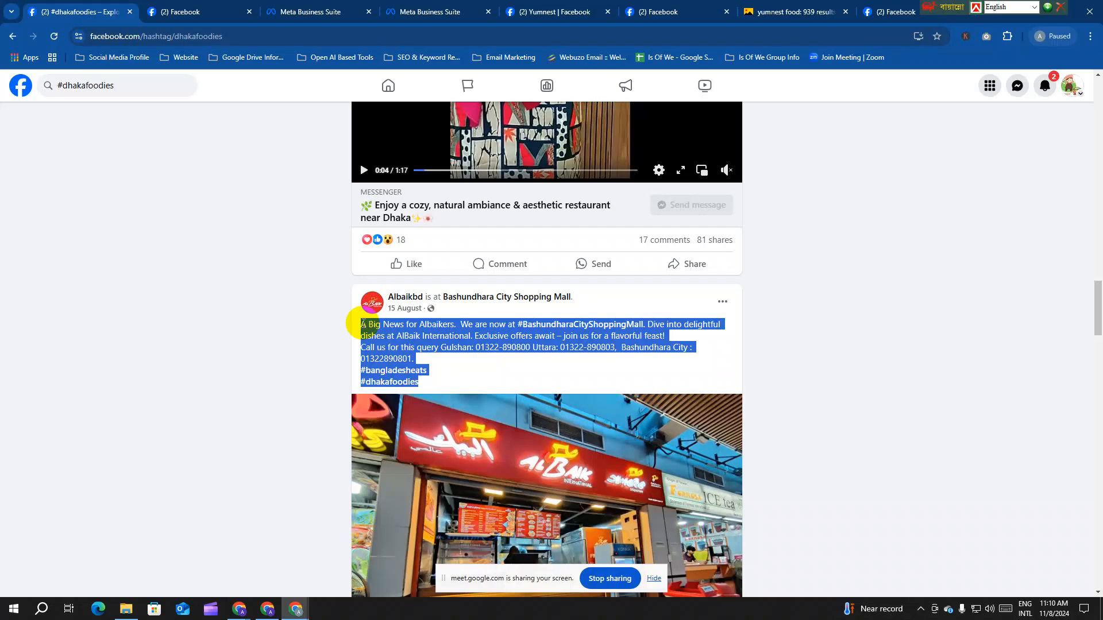
pyautogui.click(127, 86)
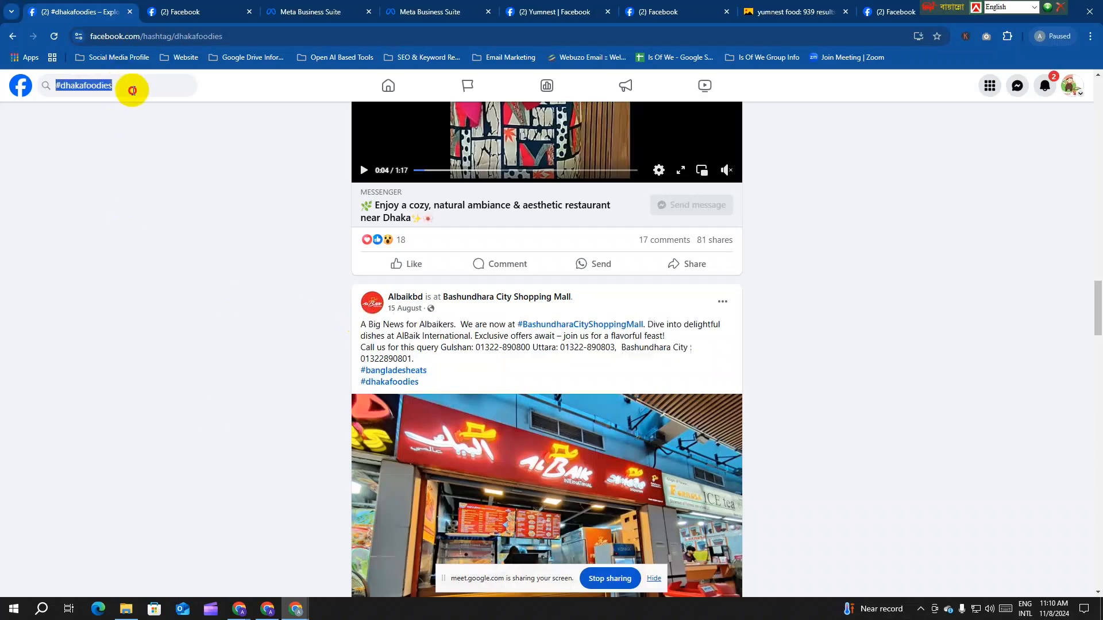
pyautogui.click(127, 87)
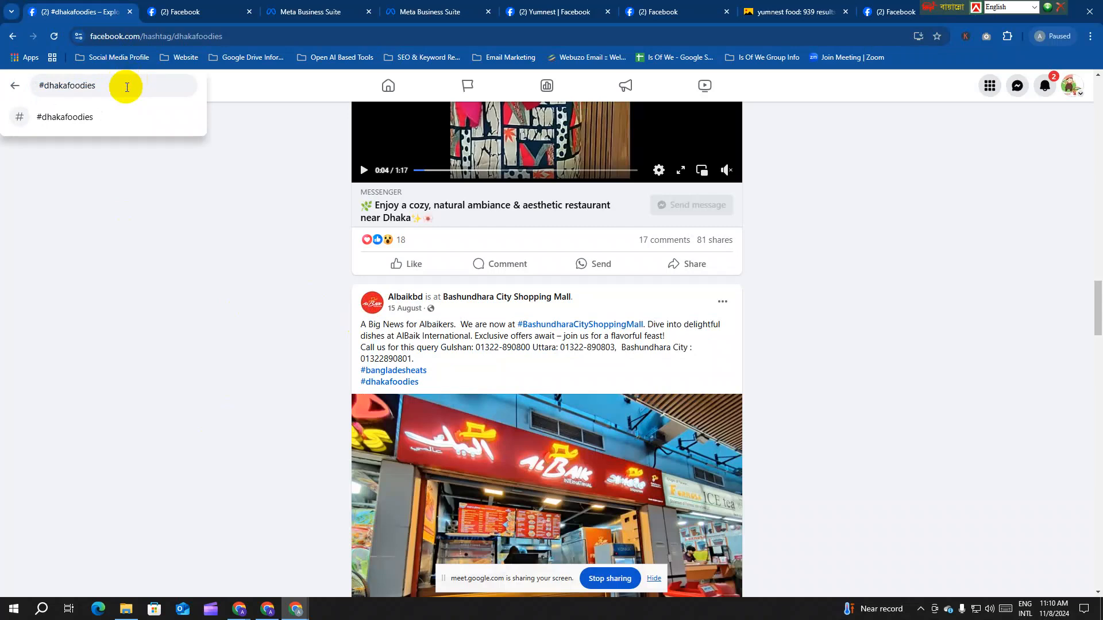
pyautogui.press('Return')
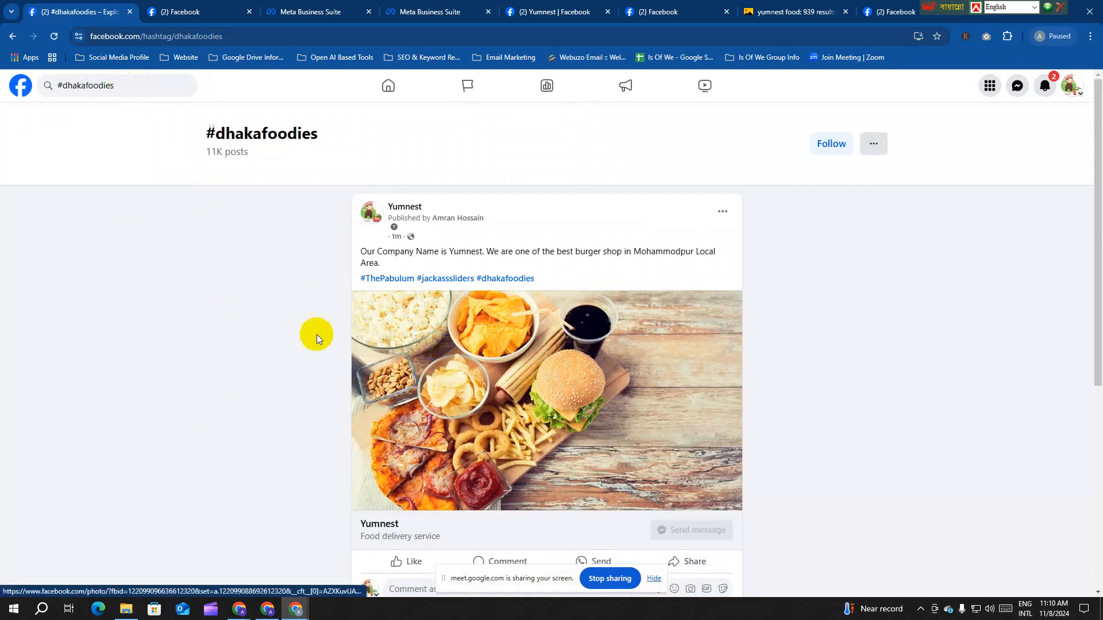
# Step: Scroll the #dhakafoodies feed and expand the Farzanagraphy post to view its hashtags
pyautogui.scroll(-5, 501, 347)
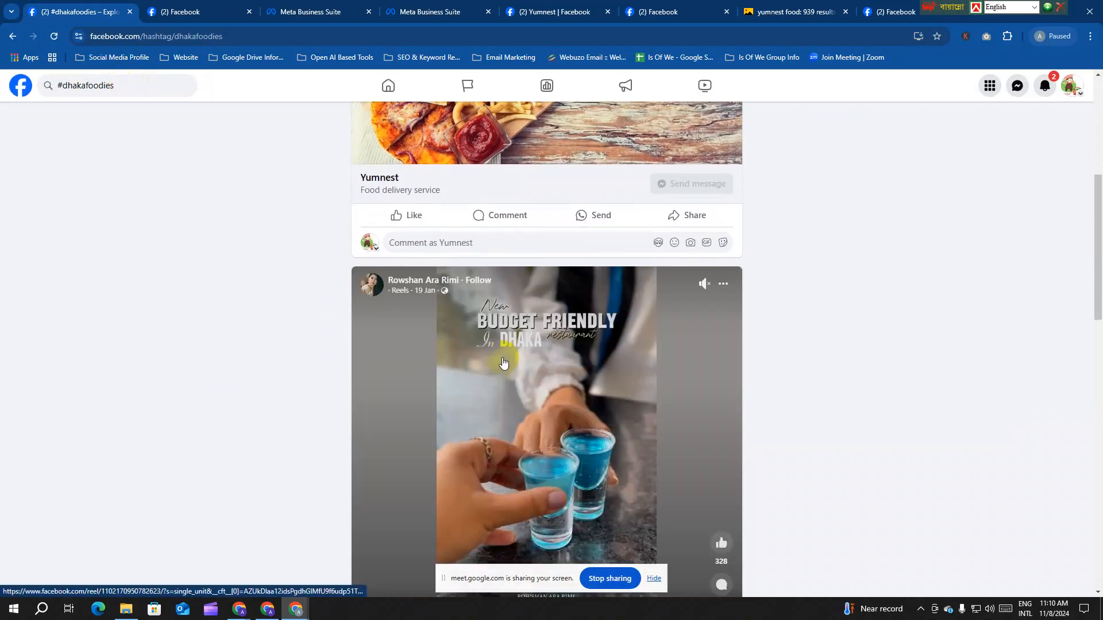
pyautogui.scroll(-15, 503, 362)
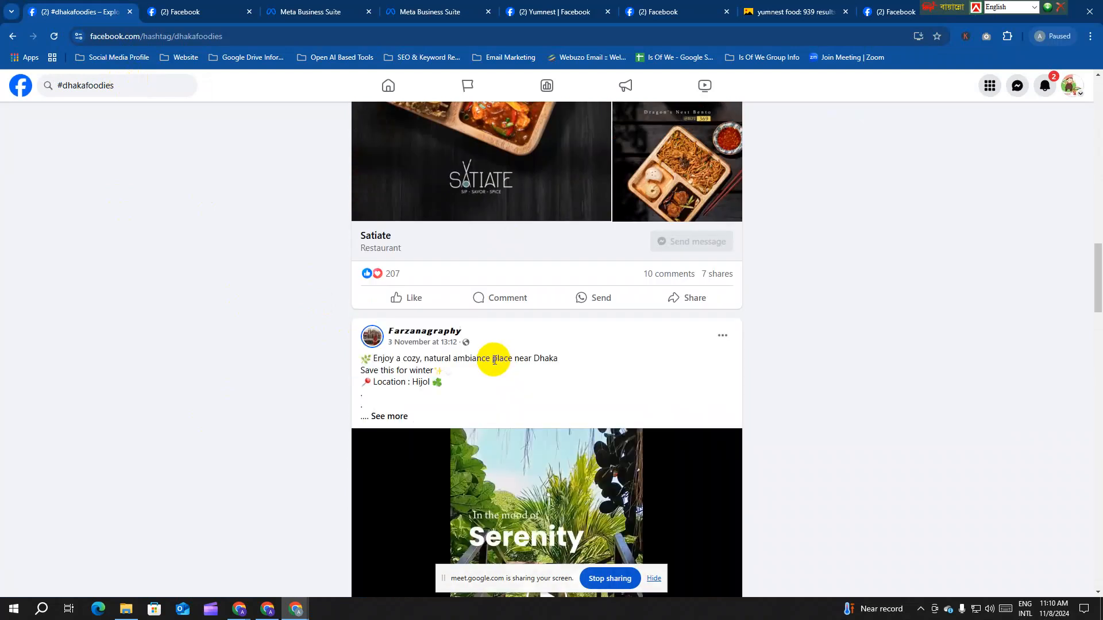
pyautogui.scroll(-1, 494, 359)
pyautogui.click(381, 353)
pyautogui.scroll(-2, 488, 360)
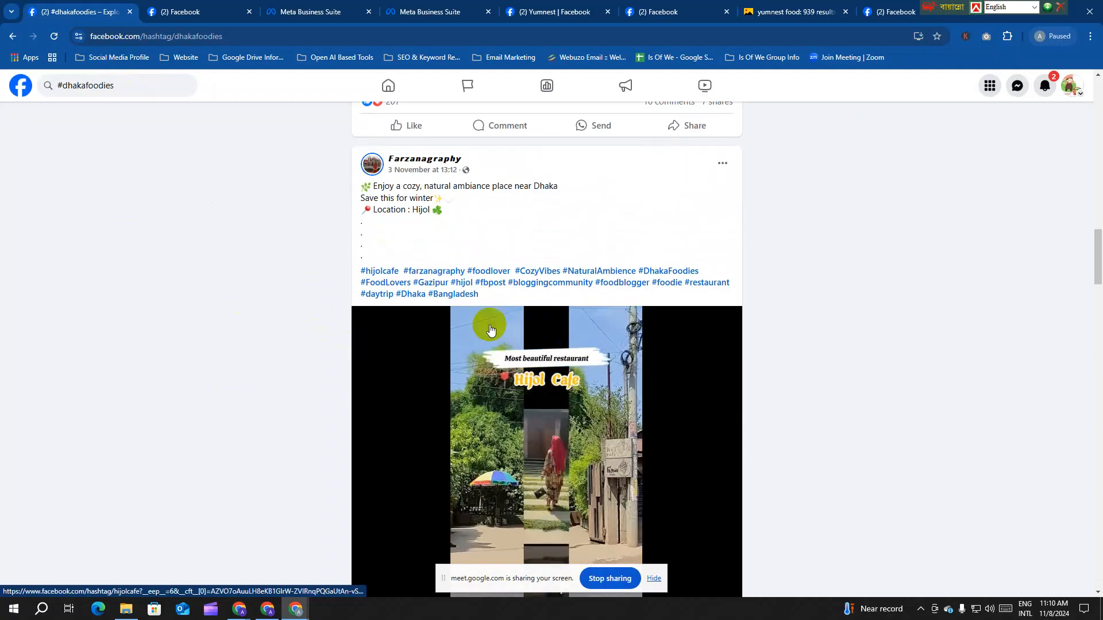
pyautogui.moveTo(497, 294); pyautogui.dragTo(360, 271)
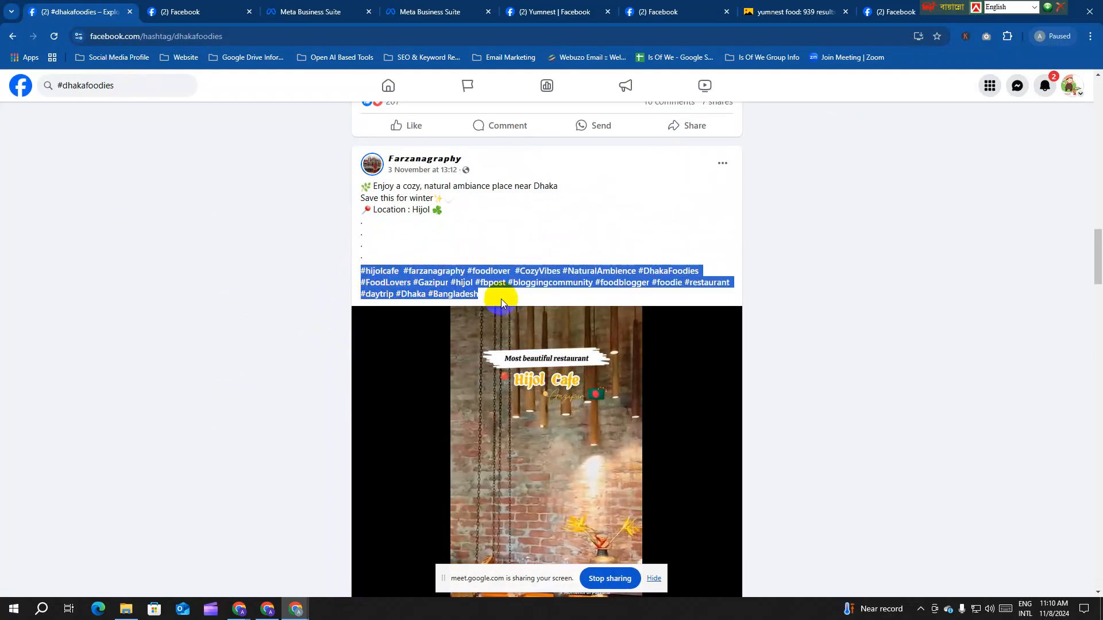
pyautogui.click(501, 298)
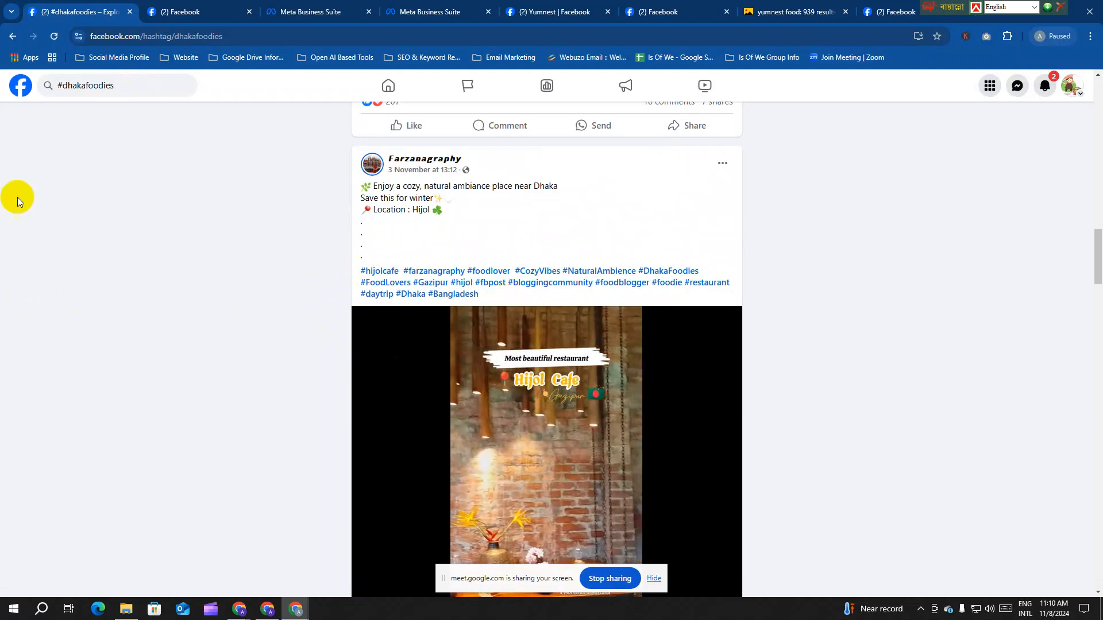
# Step: Replace the search with #hotel and open the #hotel hashtag page
pyautogui.click(136, 86)
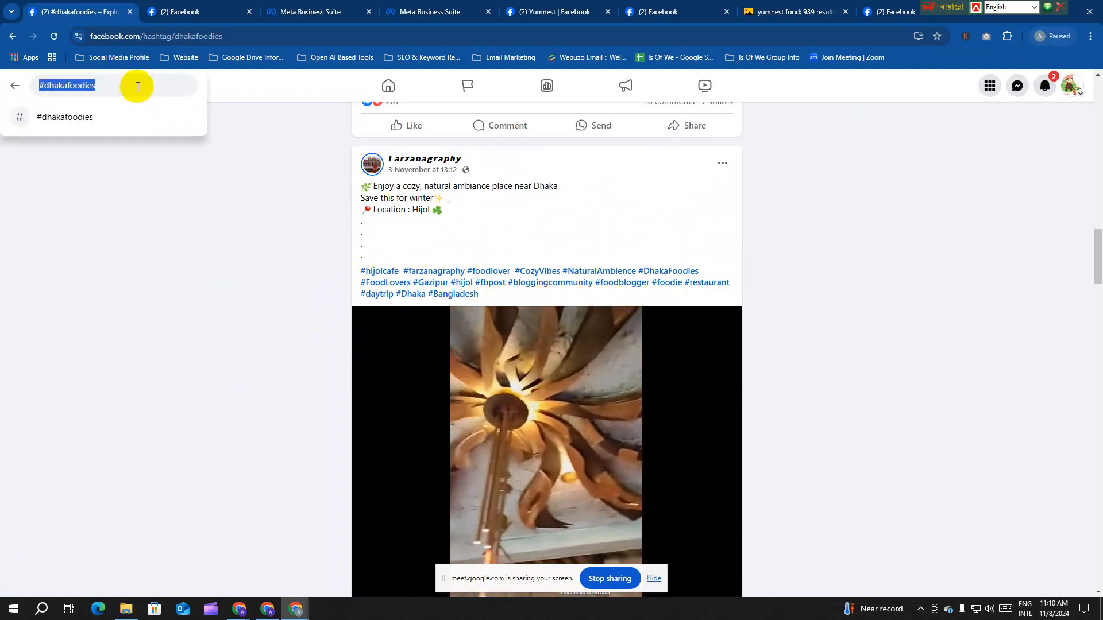
pyautogui.write(';lkl')
pyautogui.press('BackSpace')
pyautogui.press('BackSpace')
pyautogui.press('BackSpace')
pyautogui.press('BackSpace')
pyautogui.write('#')
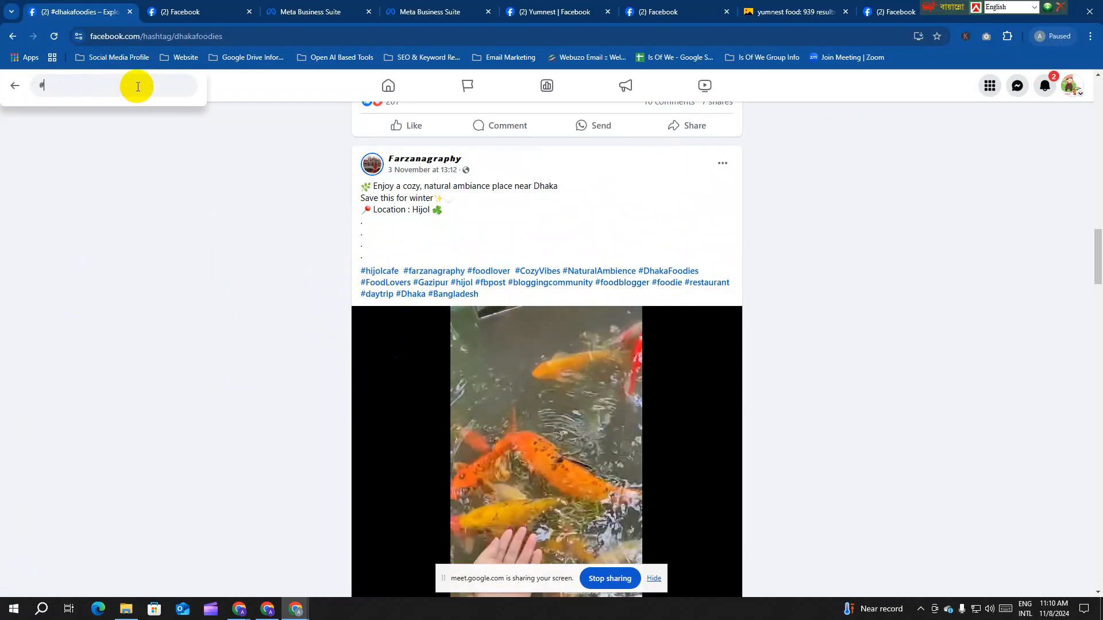
pyautogui.write('hotel')
pyautogui.press('Return')
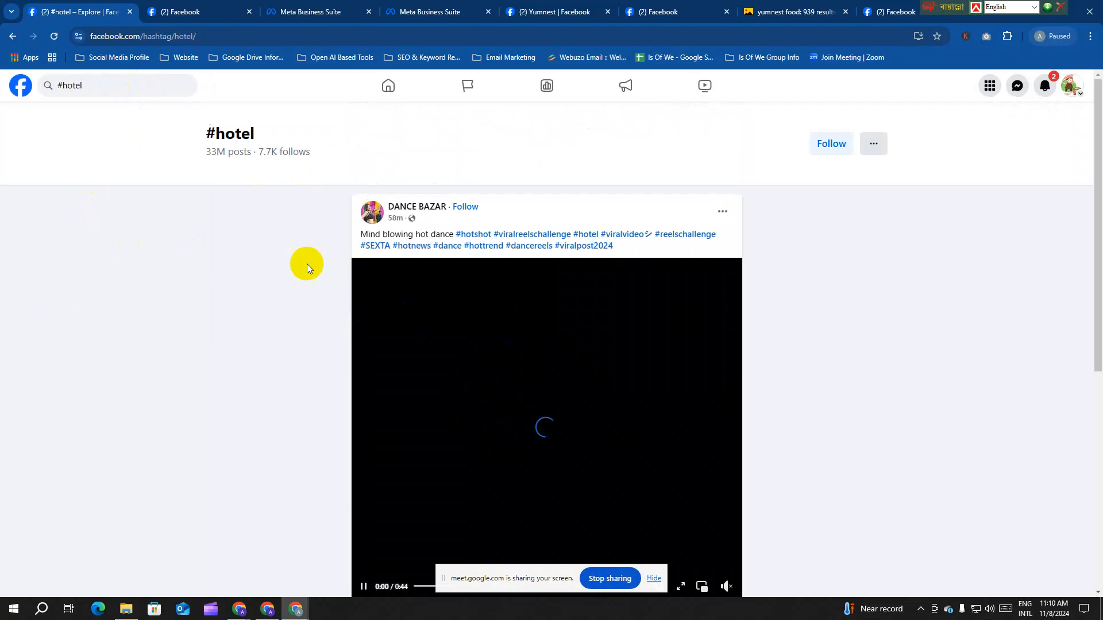
# Step: Change the hashtag search from #hotel to #burger and open the #burger page
pyautogui.click(90, 86)
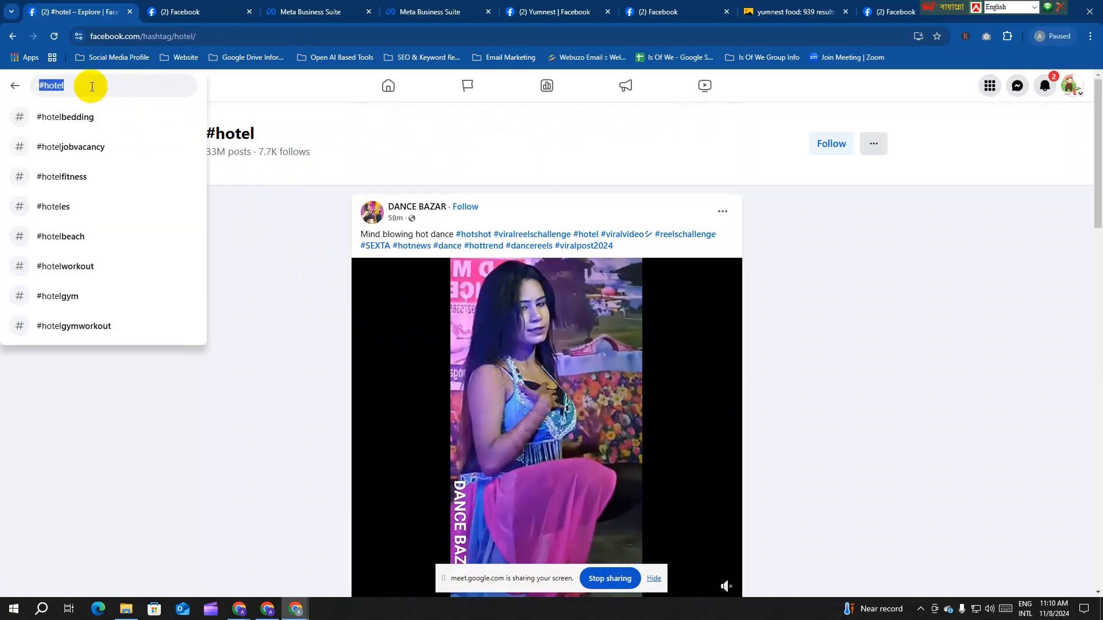
pyautogui.click(92, 86)
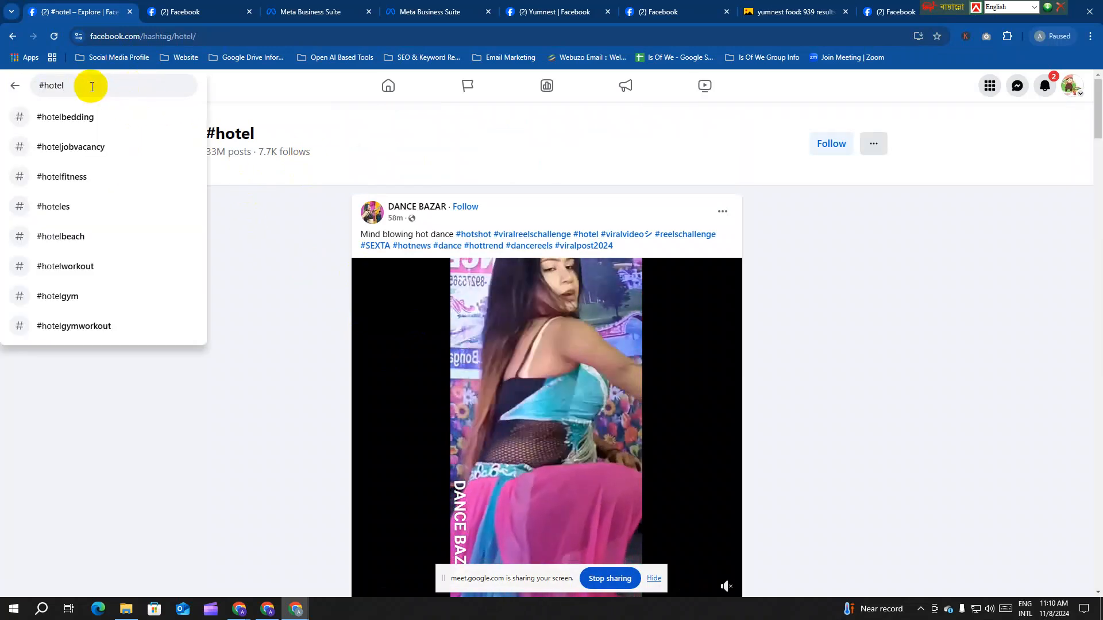
pyautogui.press('BackSpace')
pyautogui.press('BackSpace')
pyautogui.press('BackSpace')
pyautogui.press('BackSpace')
pyautogui.press('BackSpace')
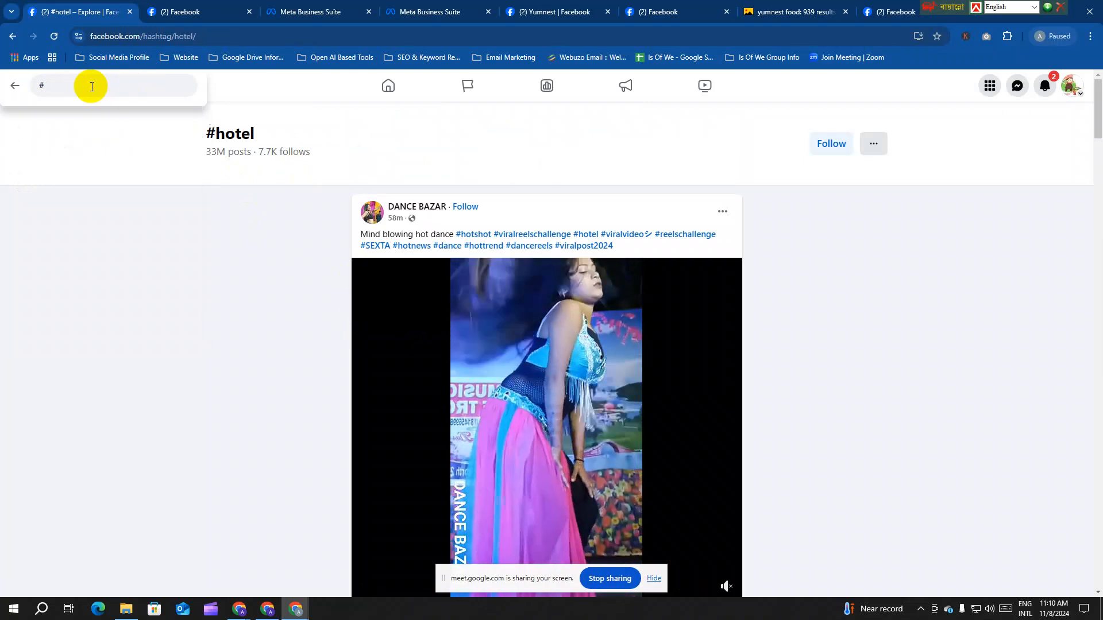
pyautogui.write('burger')
pyautogui.press('Return')
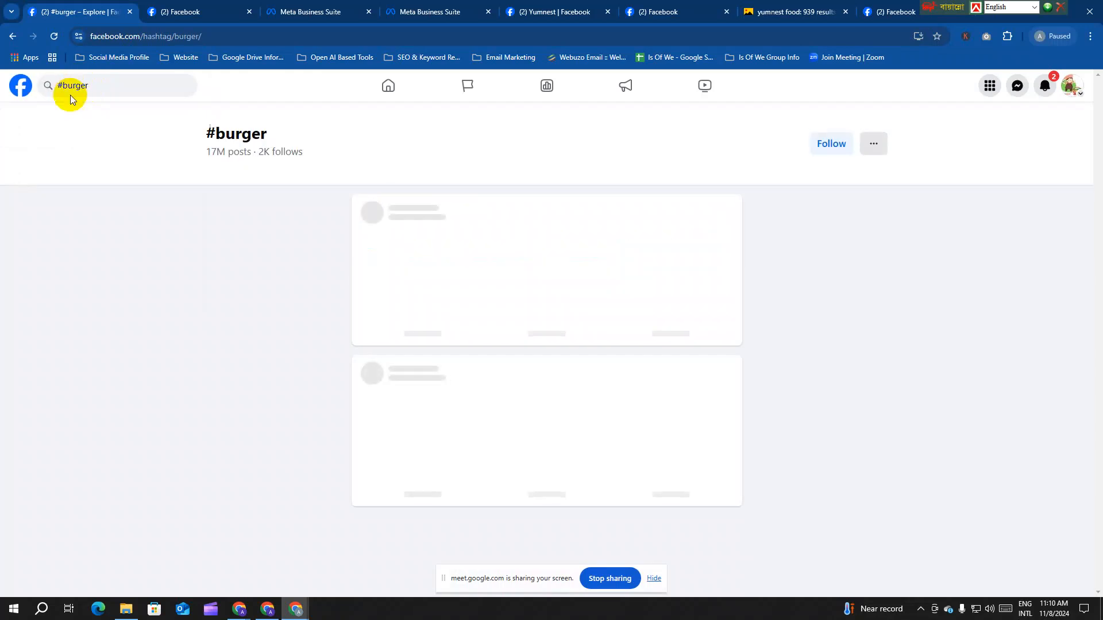
# Step: Note the #burger page's 17M posts count and scroll through its burger posts
pyautogui.moveTo(208, 152); pyautogui.dragTo(234, 153)
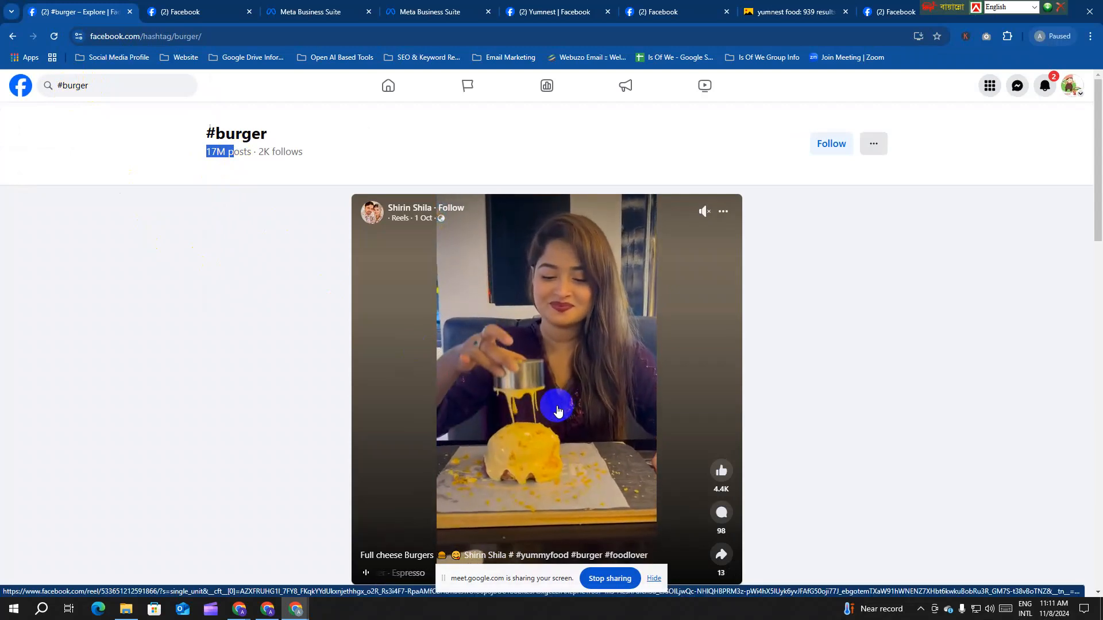
pyautogui.scroll(-1, 557, 412)
pyautogui.scroll(-13, 557, 412)
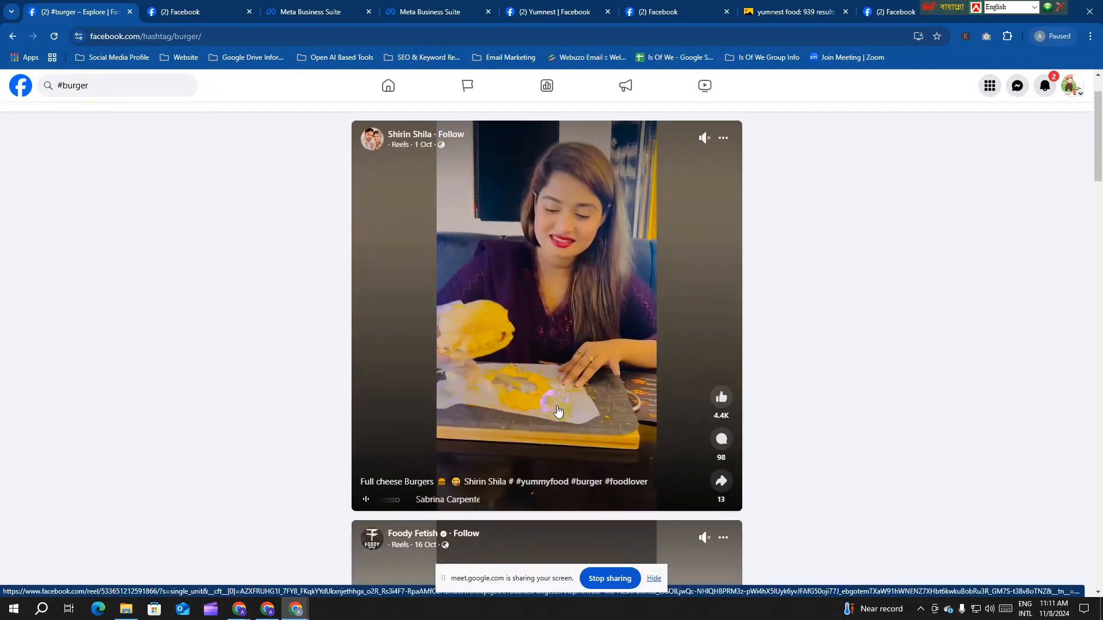
pyautogui.scroll(-20, 557, 410)
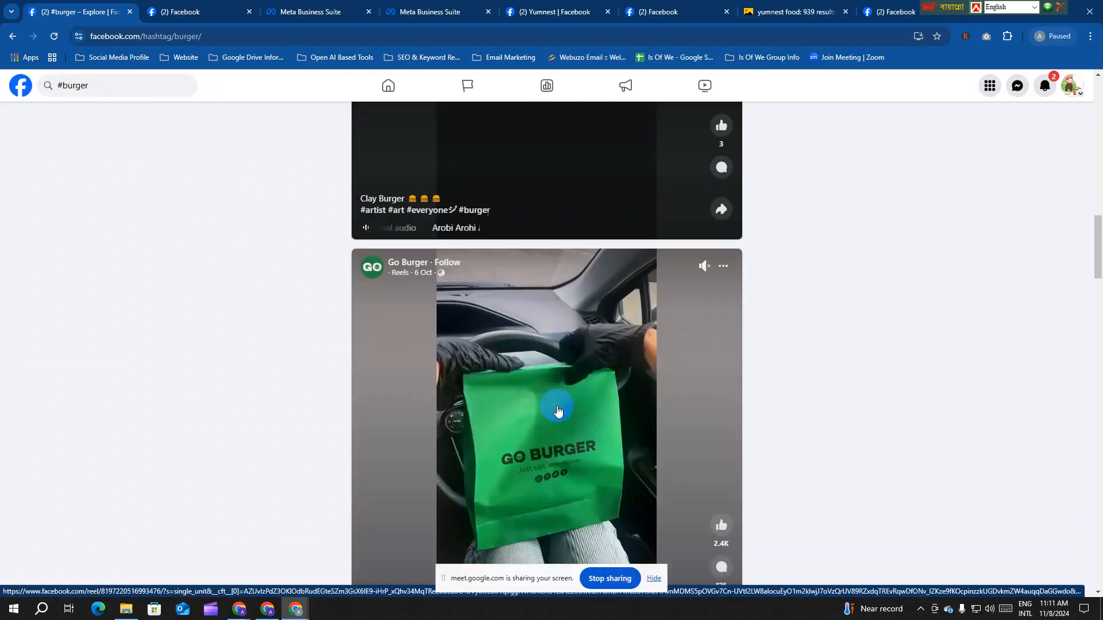
pyautogui.scroll(-8, 557, 410)
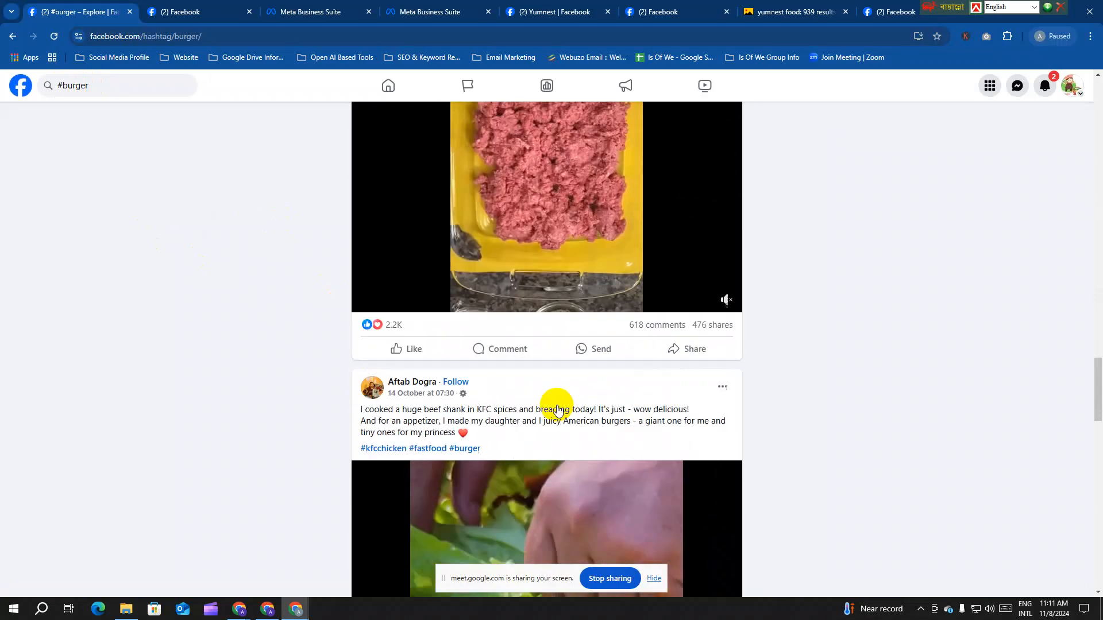
pyautogui.scroll(5, 557, 410)
pyautogui.scroll(-5, 556, 410)
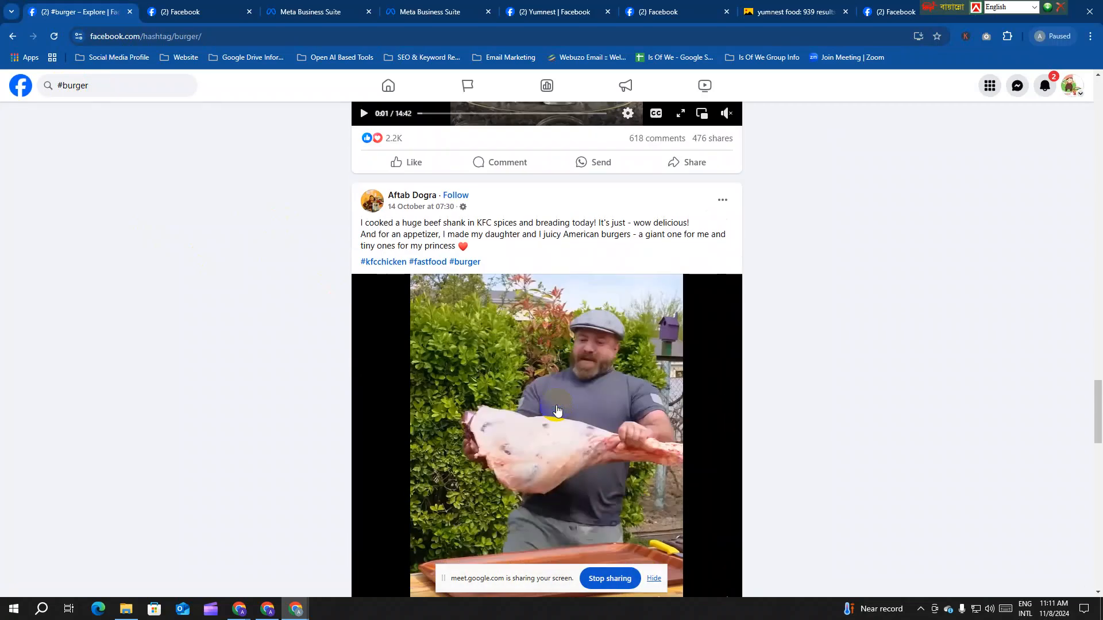
pyautogui.scroll(-13, 458, 320)
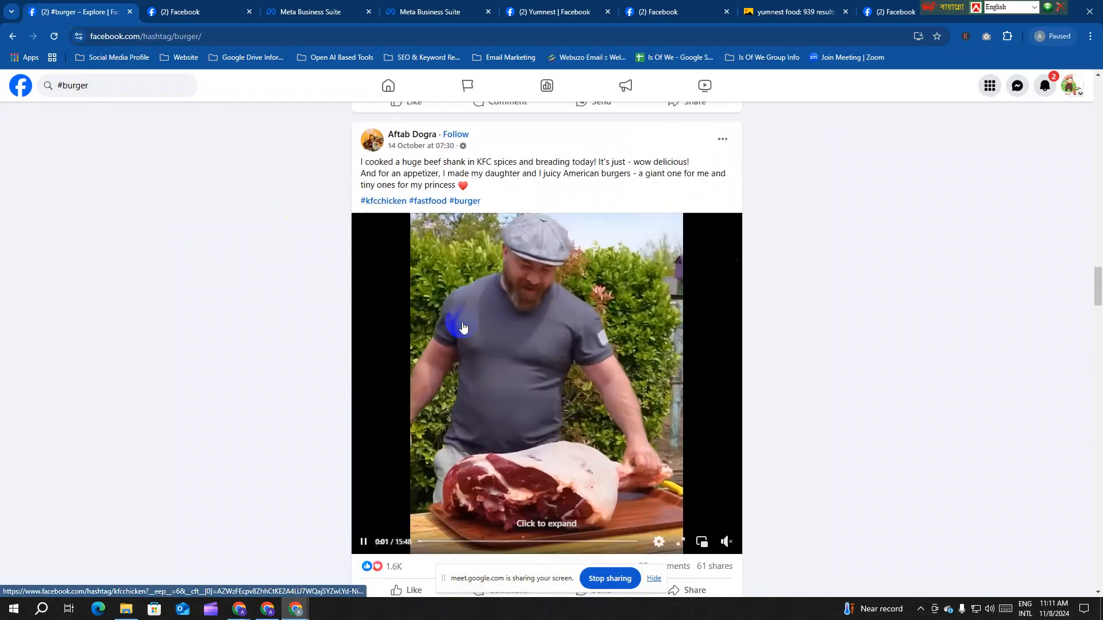
pyautogui.scroll(-20, 466, 330)
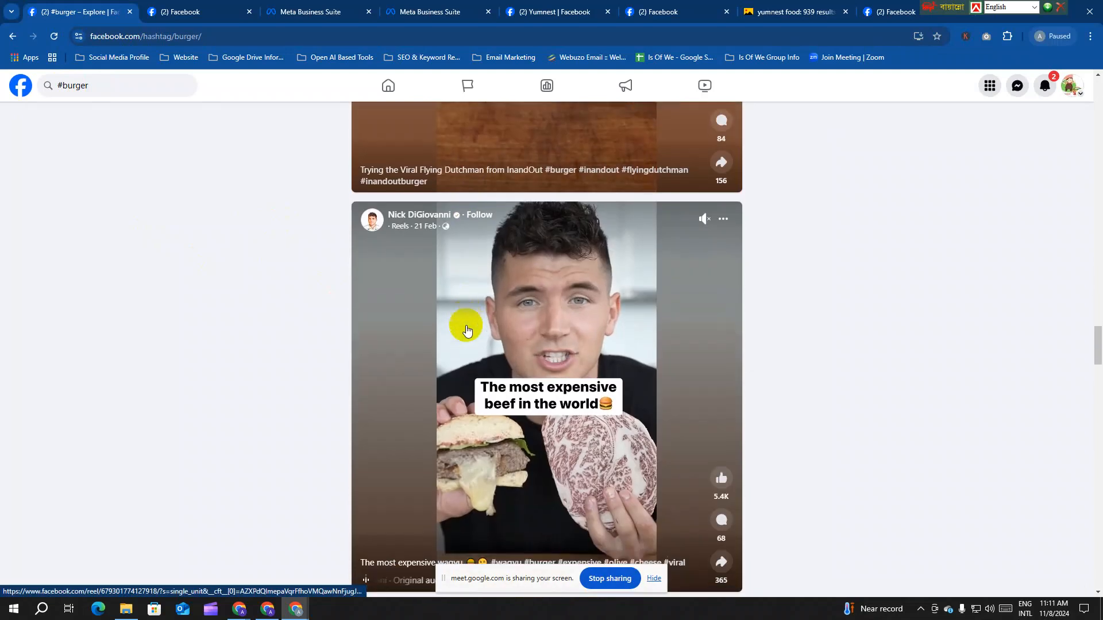
pyautogui.scroll(-9, 466, 325)
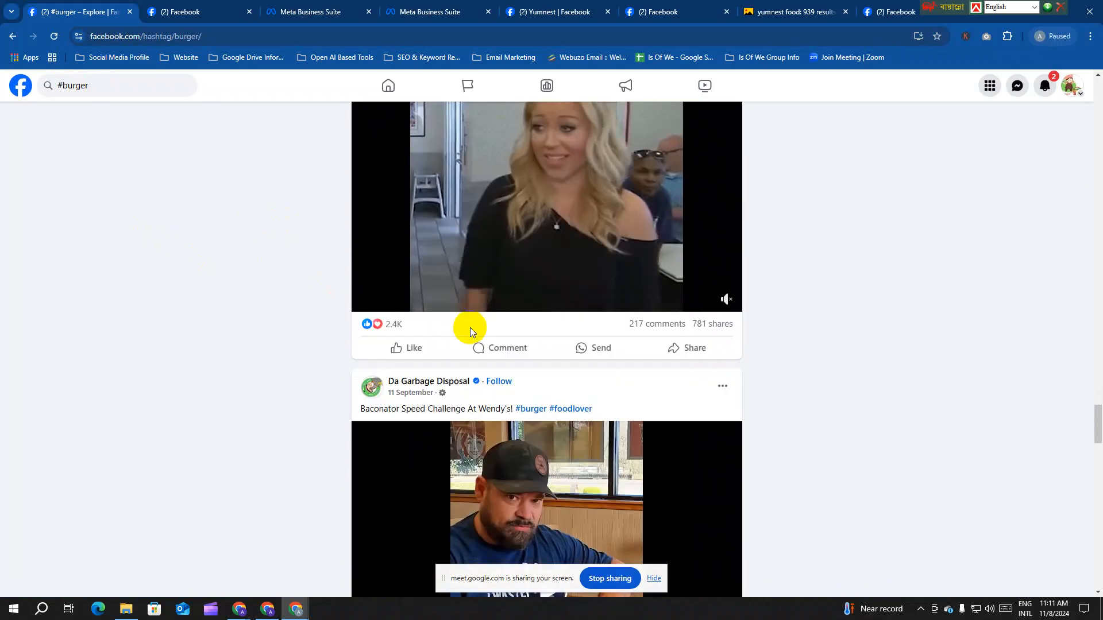
pyautogui.scroll(-11, 467, 337)
pyautogui.scroll(4, 326, 209)
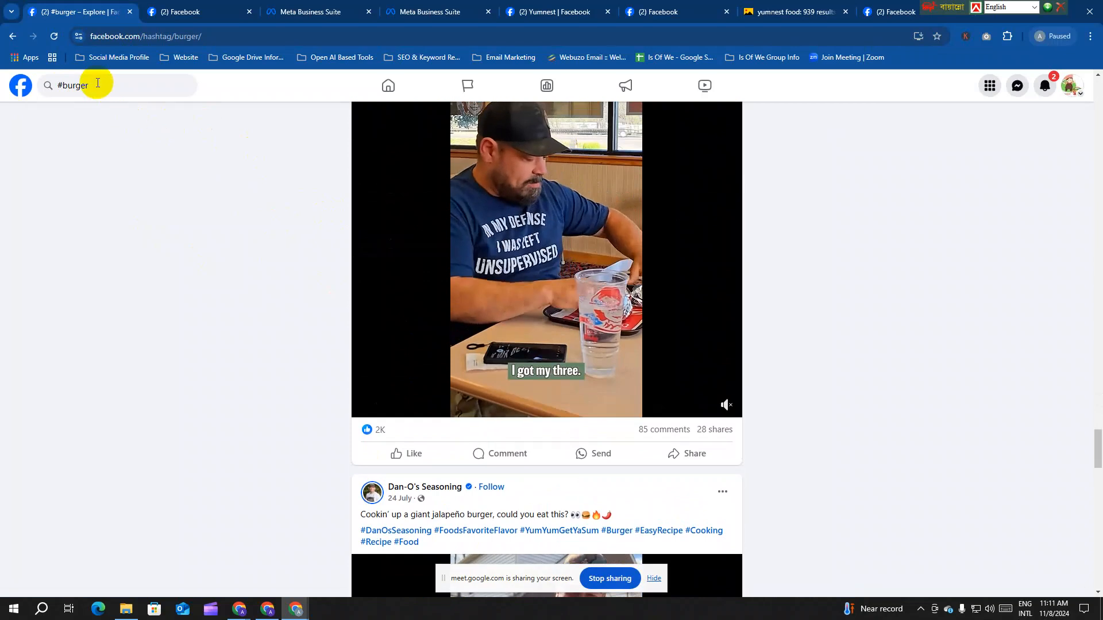
# Step: Pick the #burgerking suggestion from the search box to open that hashtag page
pyautogui.click(98, 84)
pyautogui.click(97, 84)
pyautogui.click(101, 124)
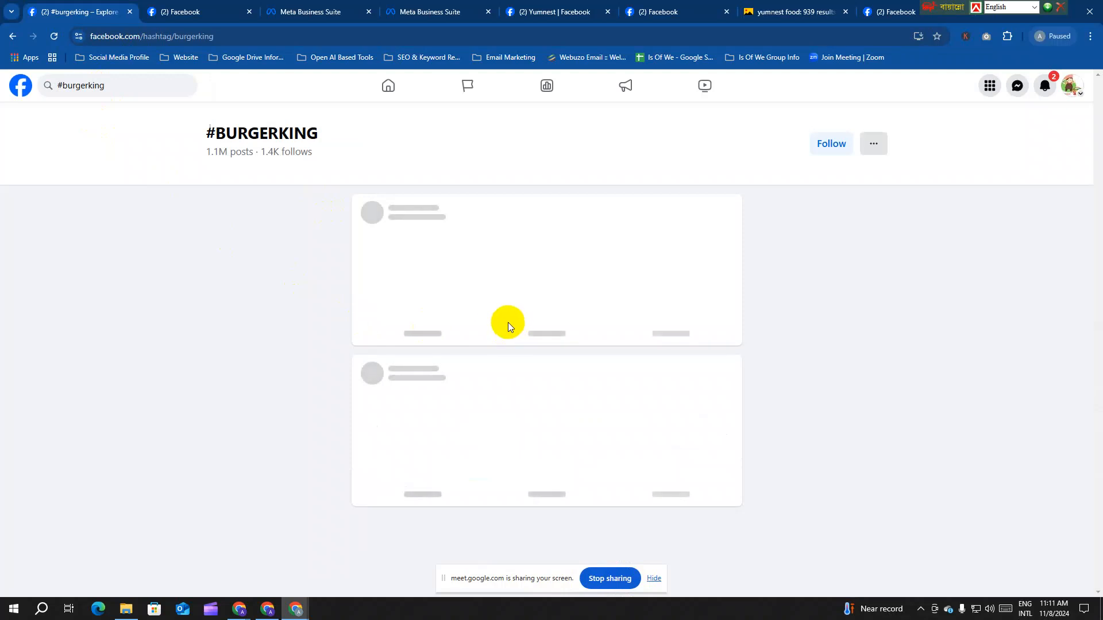
# Step: Replace the hashtag search with #homemadefood and open its hashtag page (5.7M posts)
pyautogui.scroll(-4, 515, 336)
pyautogui.scroll(-10, 514, 336)
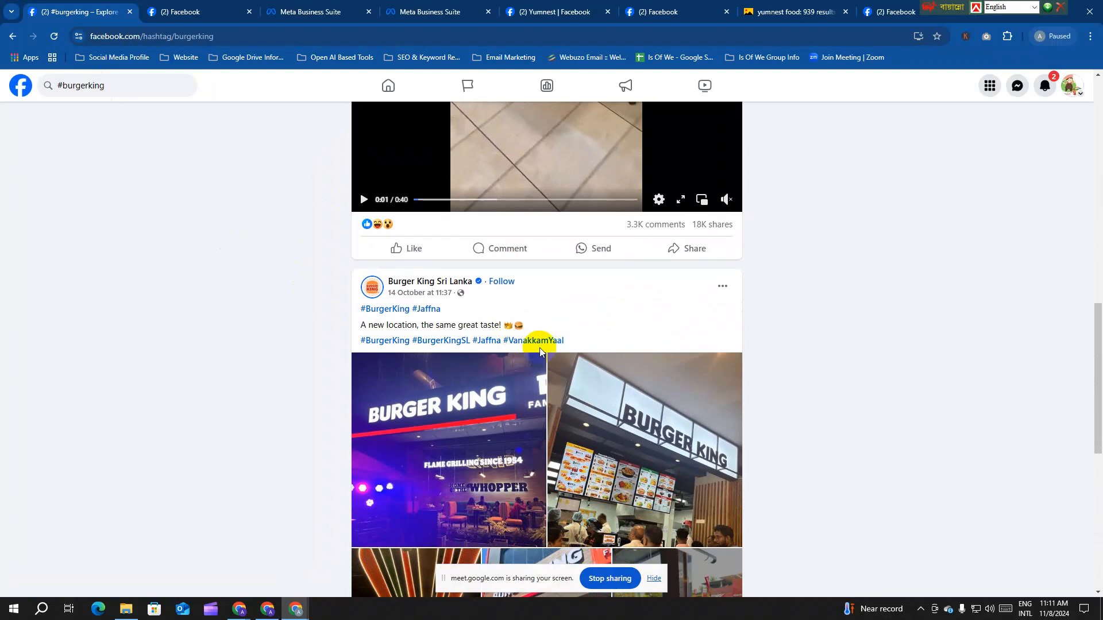
pyautogui.click(133, 85)
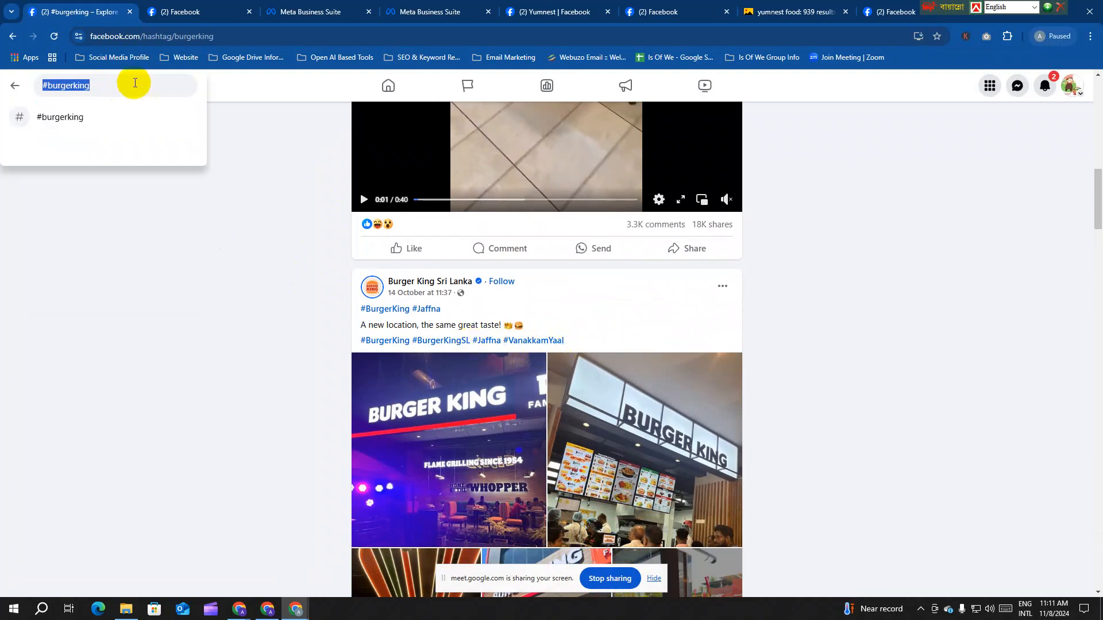
pyautogui.write('#')
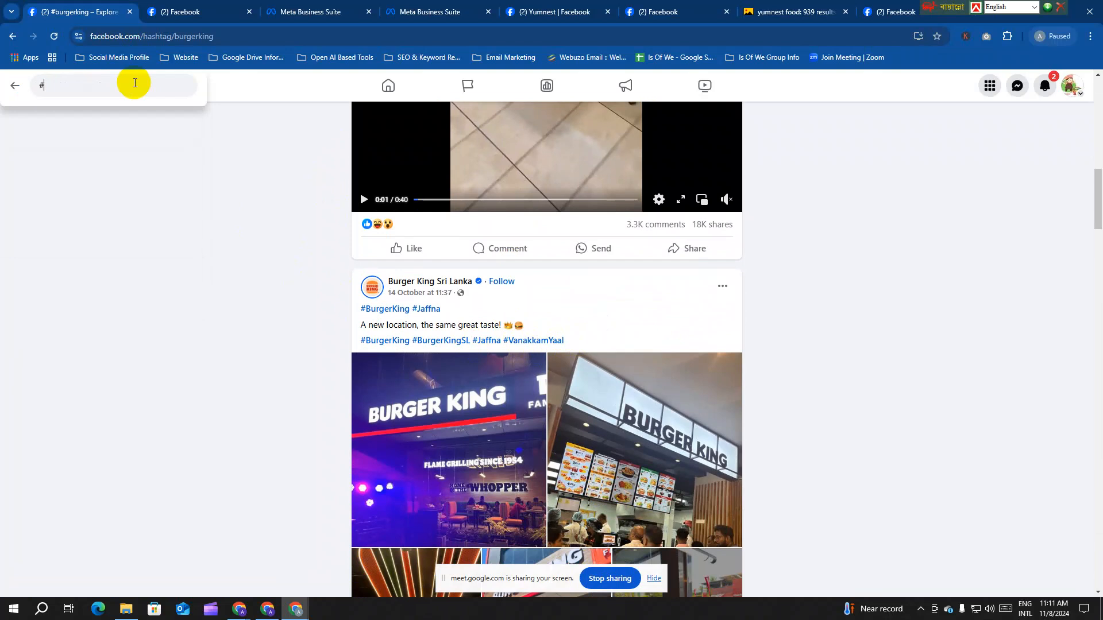
pyautogui.write('burg')
pyautogui.press('BackSpace')
pyautogui.press('BackSpace')
pyautogui.press('BackSpace')
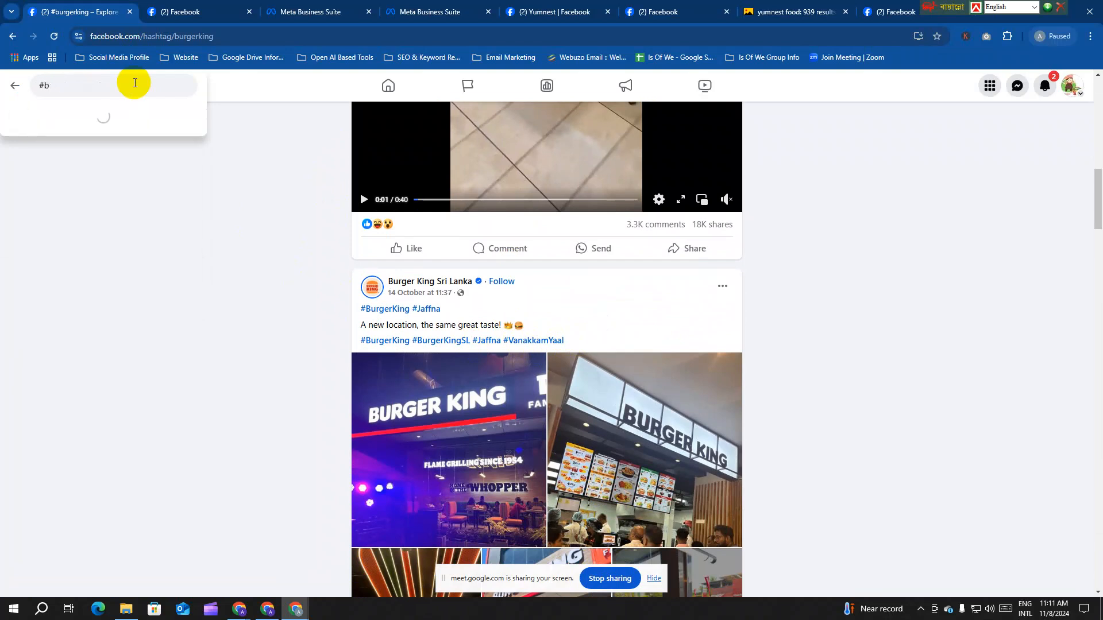
pyautogui.press('BackSpace')
pyautogui.write('homemadefood')
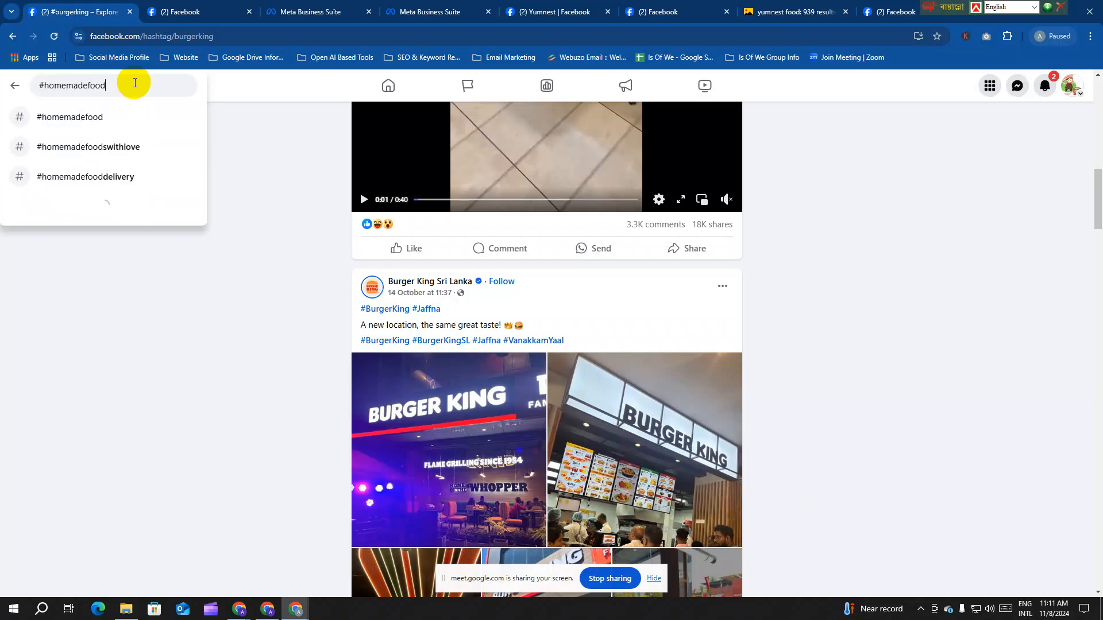
pyautogui.press('Return')
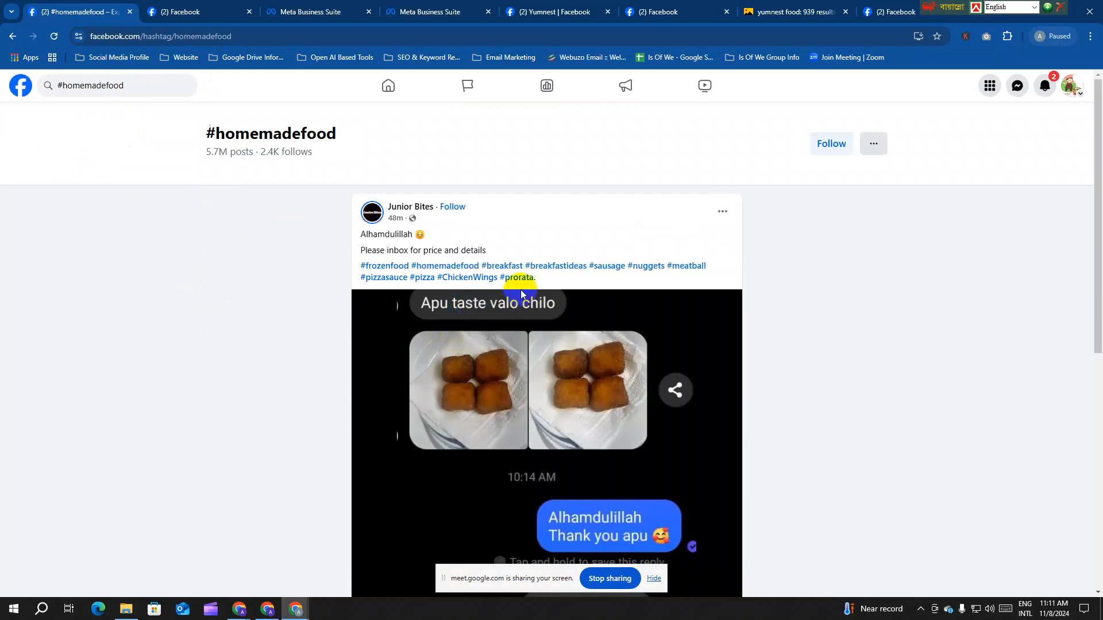
# Step: Highlight a post's hashtag lines, then return to the Yumnest page tab
pyautogui.moveTo(541, 279); pyautogui.dragTo(358, 269)
pyautogui.click(357, 275)
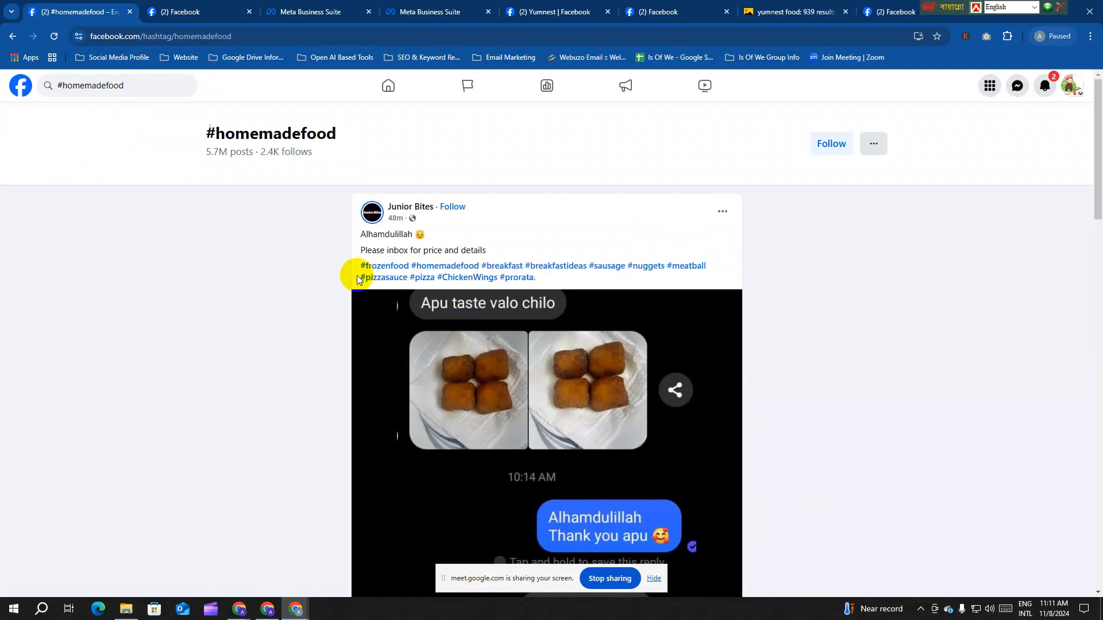
pyautogui.moveTo(539, 278); pyautogui.dragTo(360, 265)
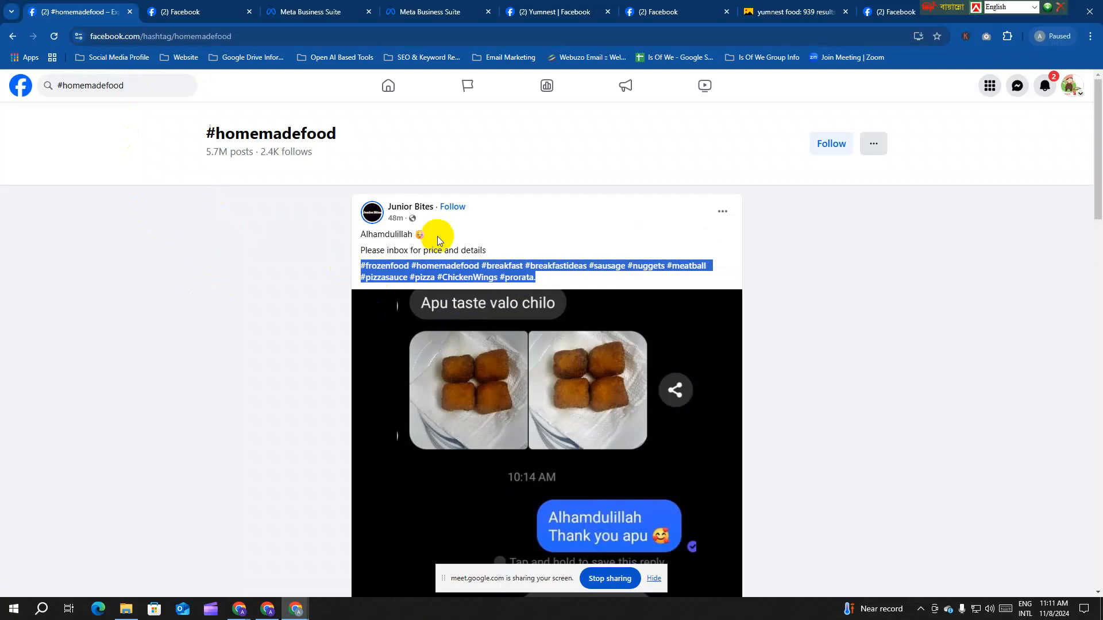
pyautogui.click(181, 12)
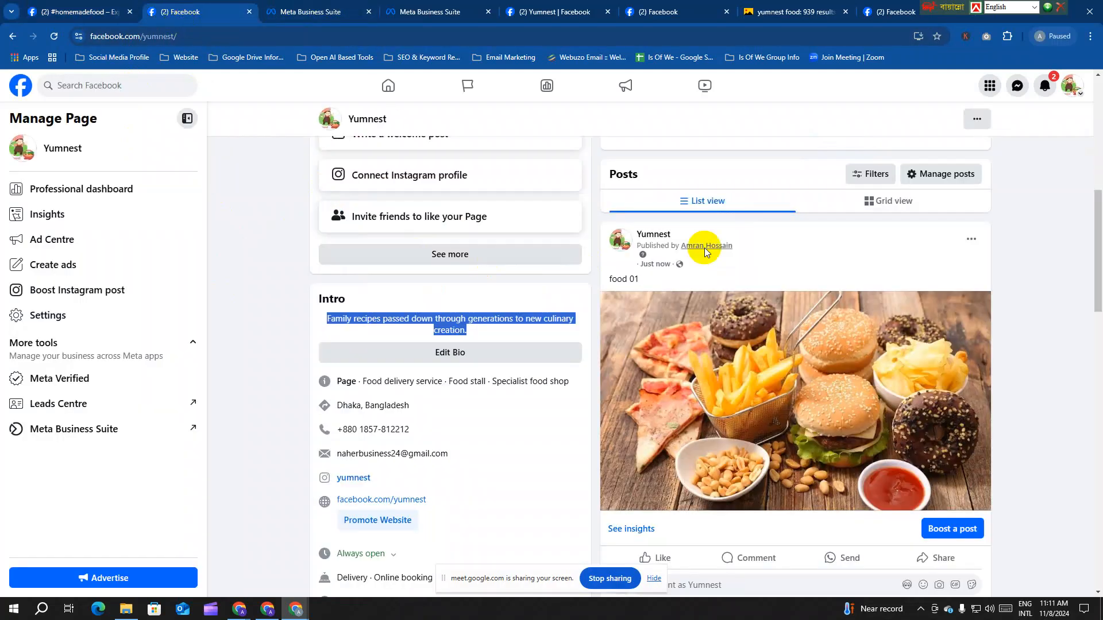
# Step: Start a new Yumnest post with the burger photo and insert the #BurgerTime hashtag
pyautogui.scroll(6, 615, 254)
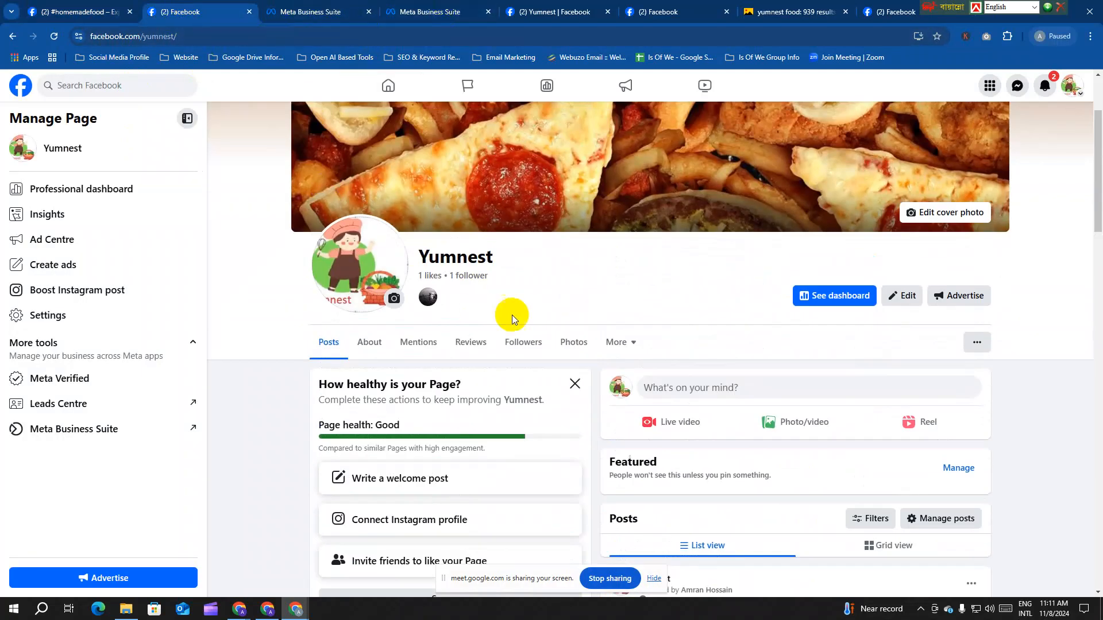
pyautogui.scroll(-2, 517, 316)
pyautogui.click(665, 273)
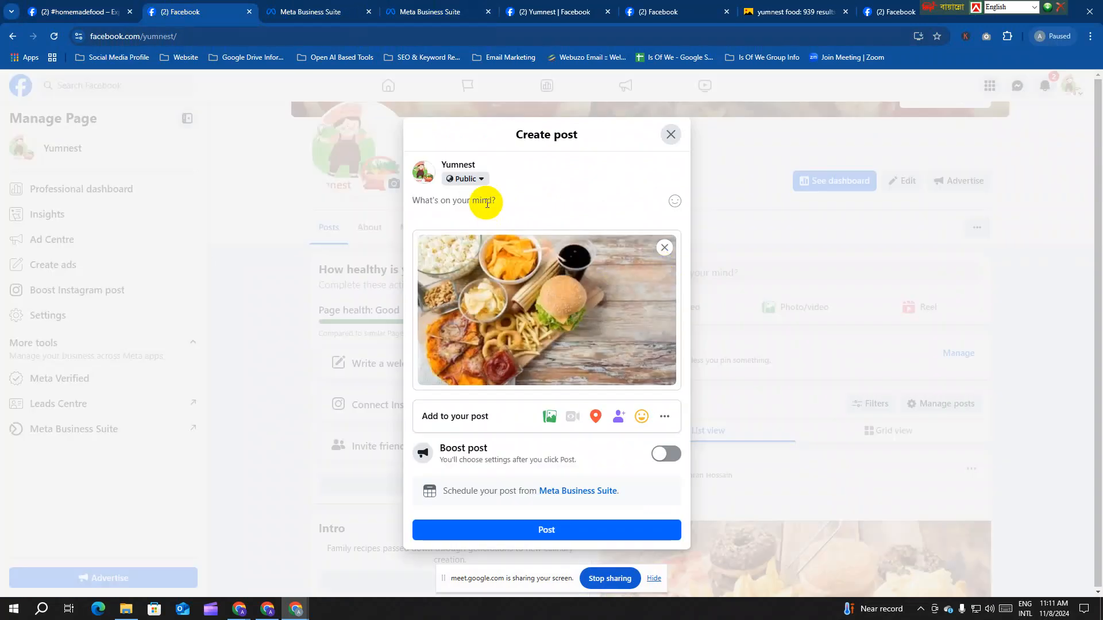
pyautogui.write('#')
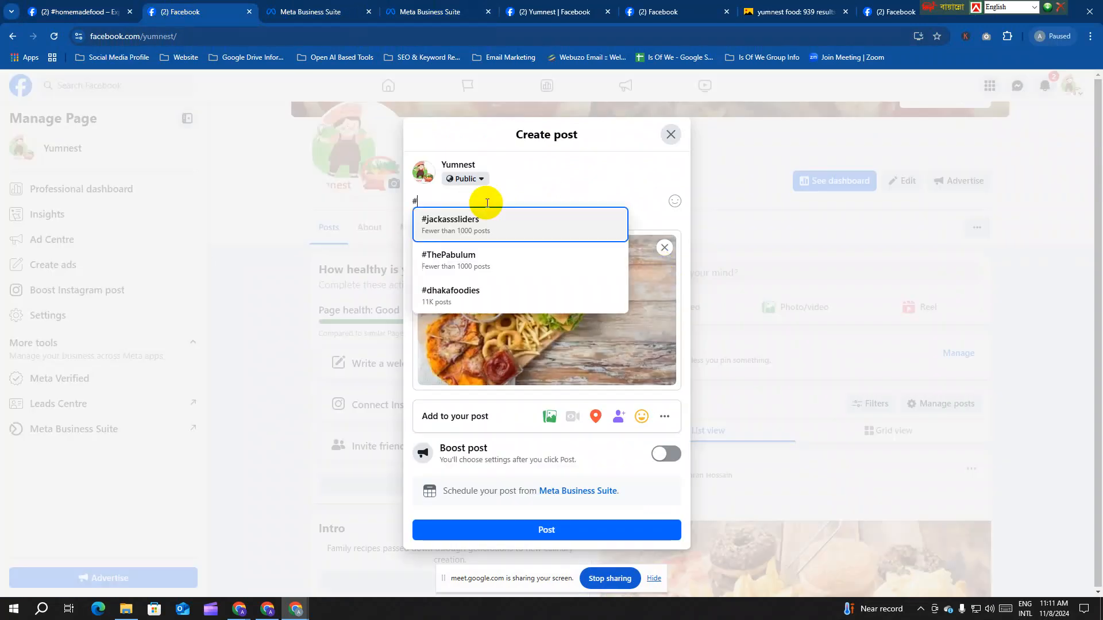
pyautogui.write('burger')
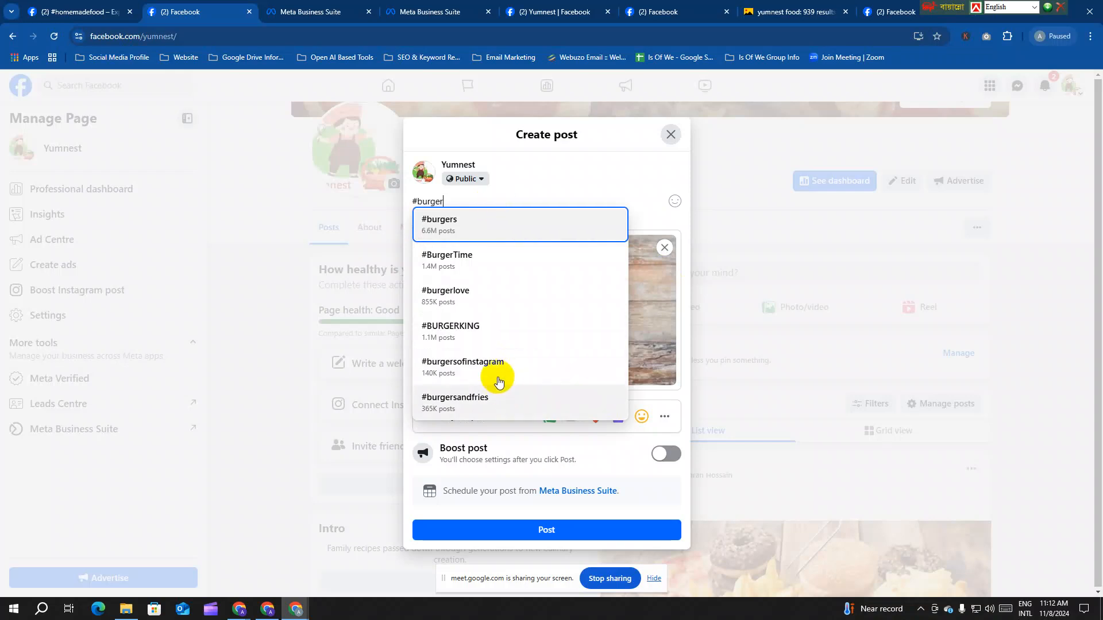
pyautogui.click(467, 256)
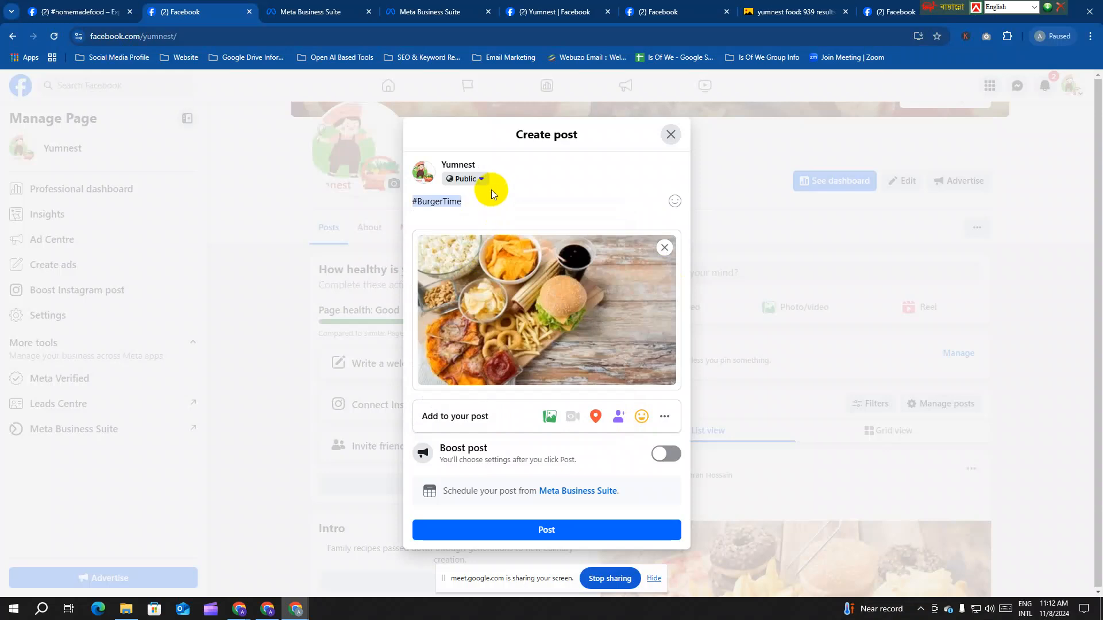
# Step: Select all the caption text and delete #BurgerTime, leaving an empty caption
pyautogui.hotkey('ctrl', 'a')
pyautogui.press('BackSpace')
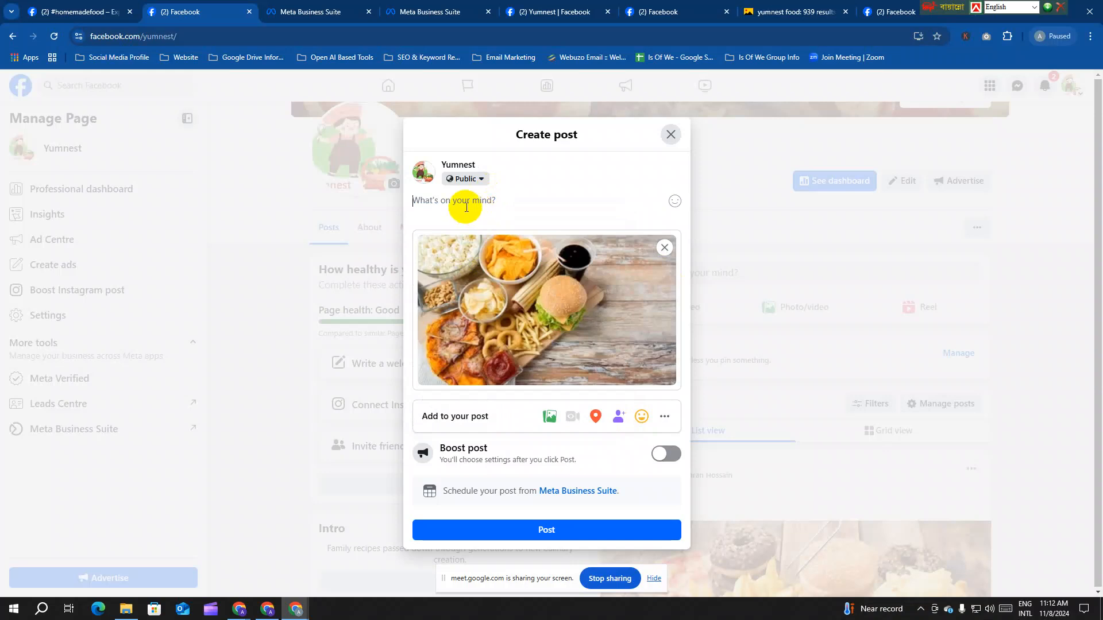
pyautogui.moveTo(492, 254)
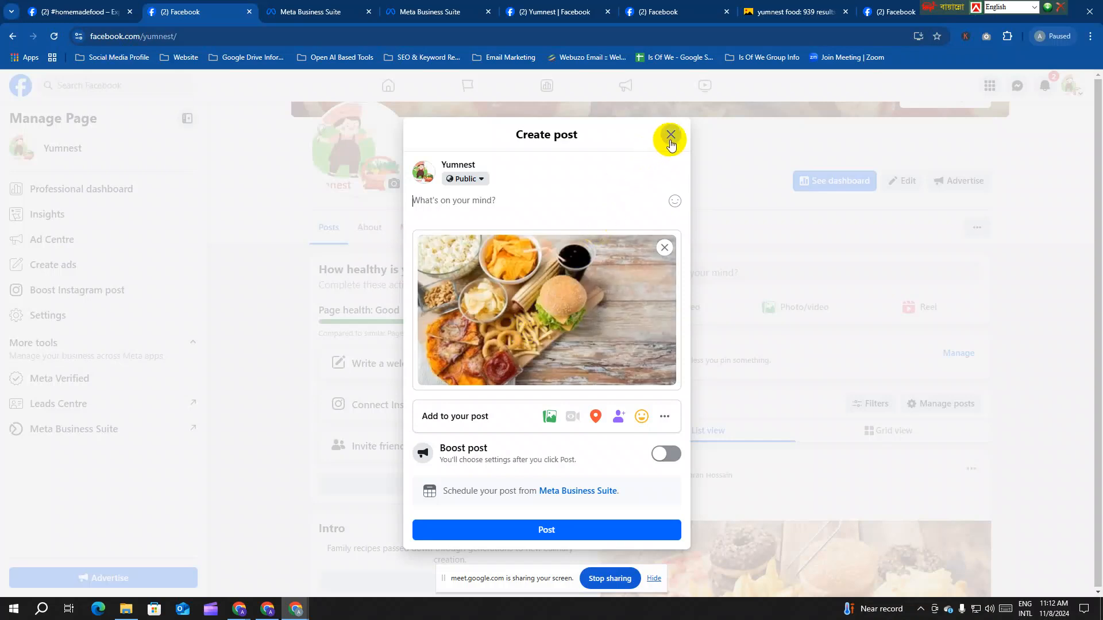
# Step: Close the empty post draft, go to Home, and confirm Leave to discard it
pyautogui.click(670, 138)
pyautogui.scroll(4, 563, 363)
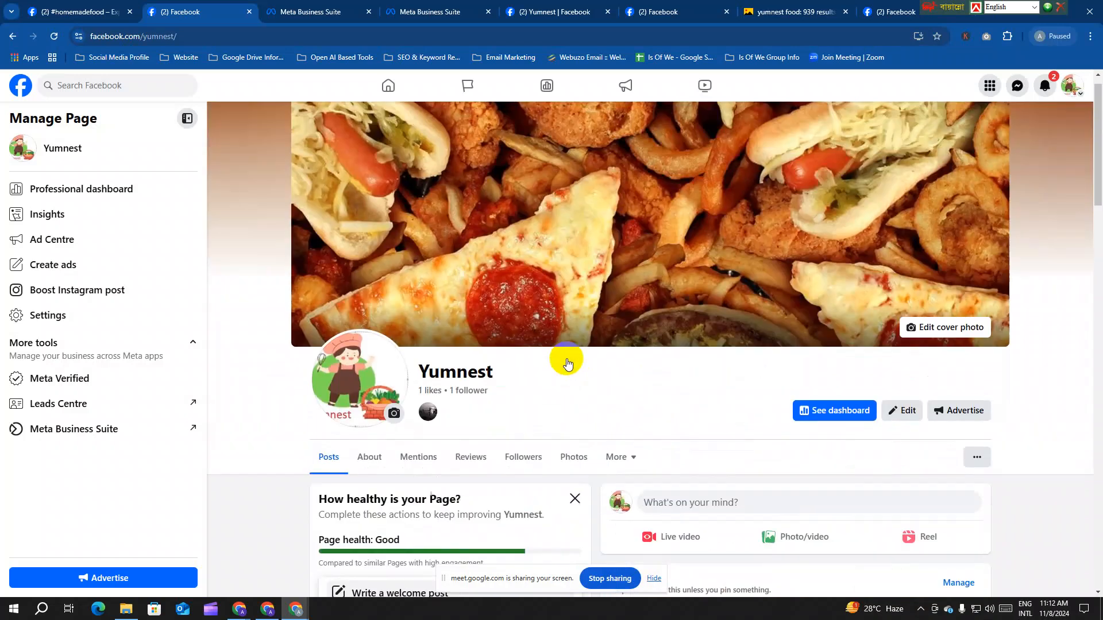
pyautogui.scroll(-10, 567, 360)
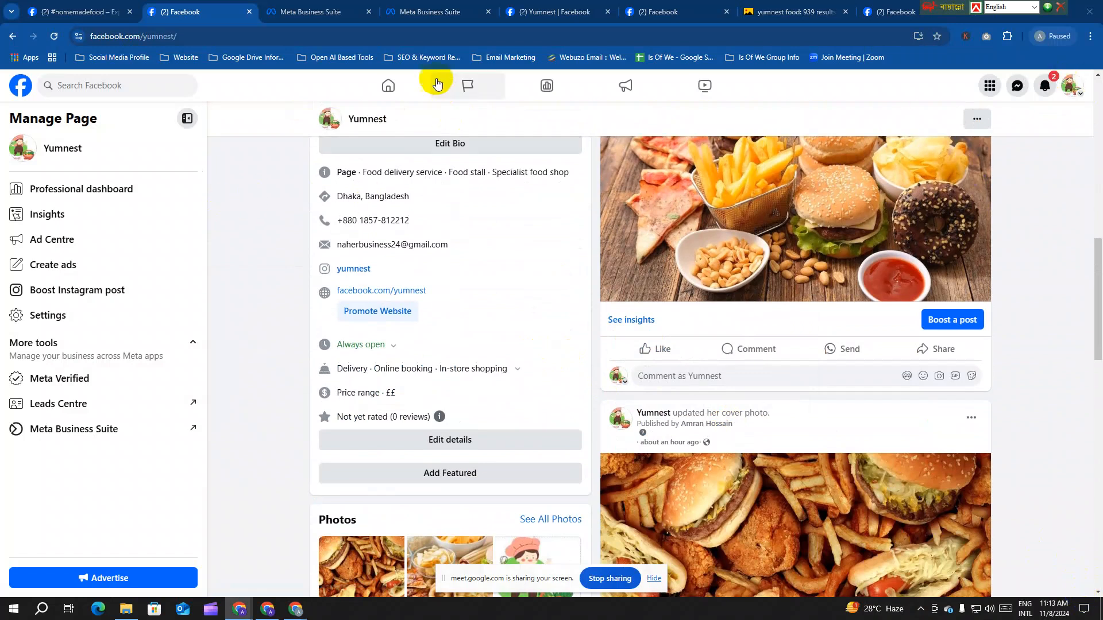
pyautogui.click(394, 89)
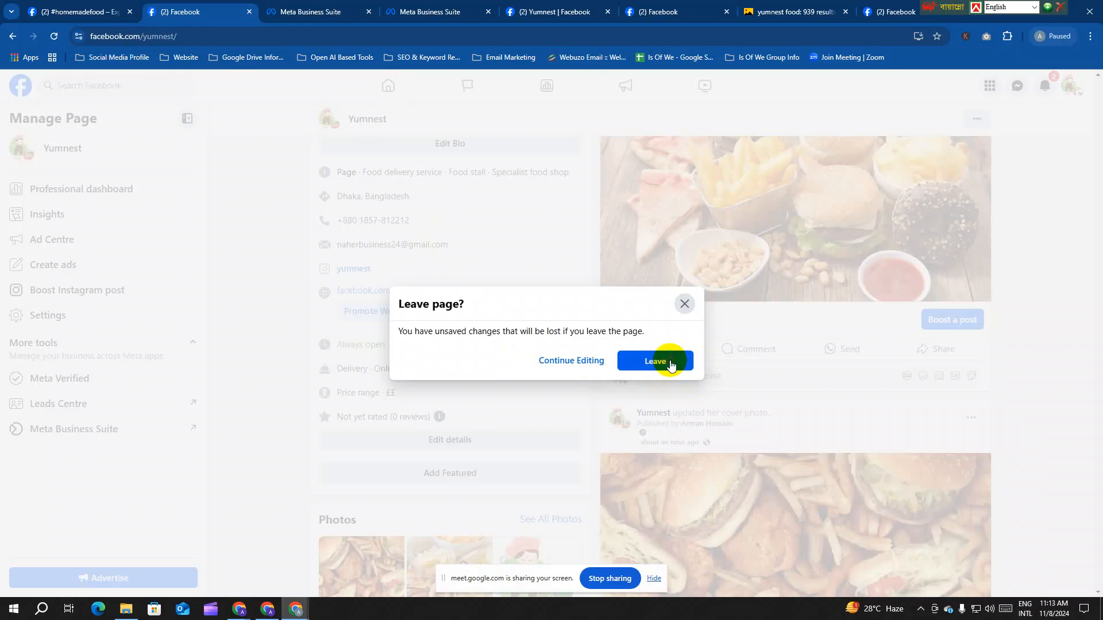
pyautogui.click(666, 360)
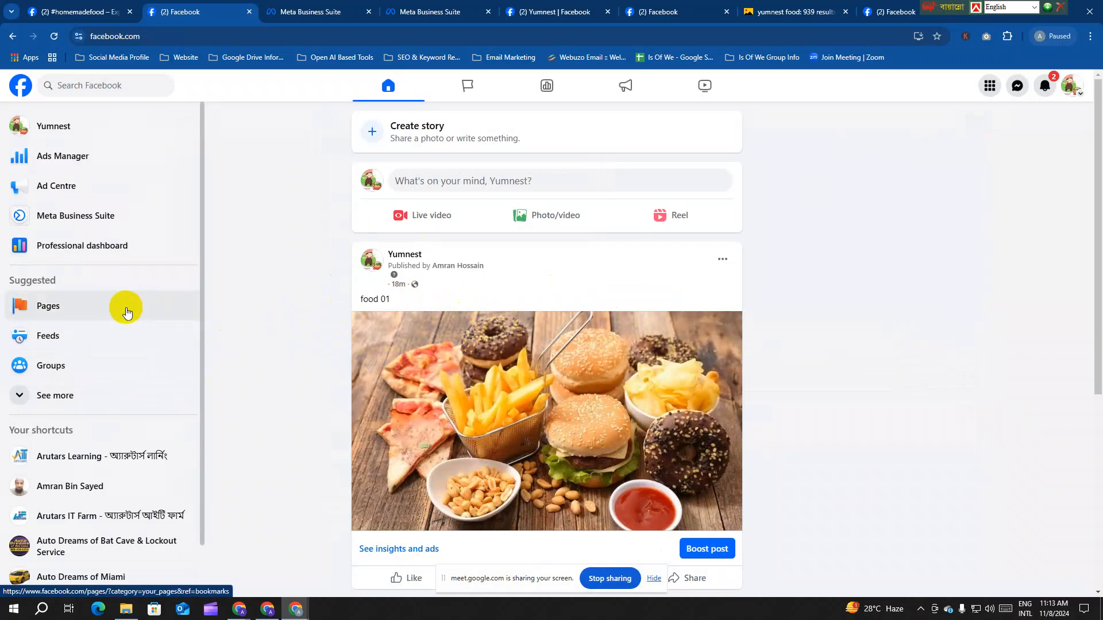
# Step: Go to Groups through the sidebar's See more and start a new group
pyautogui.scroll(-1, 86, 414)
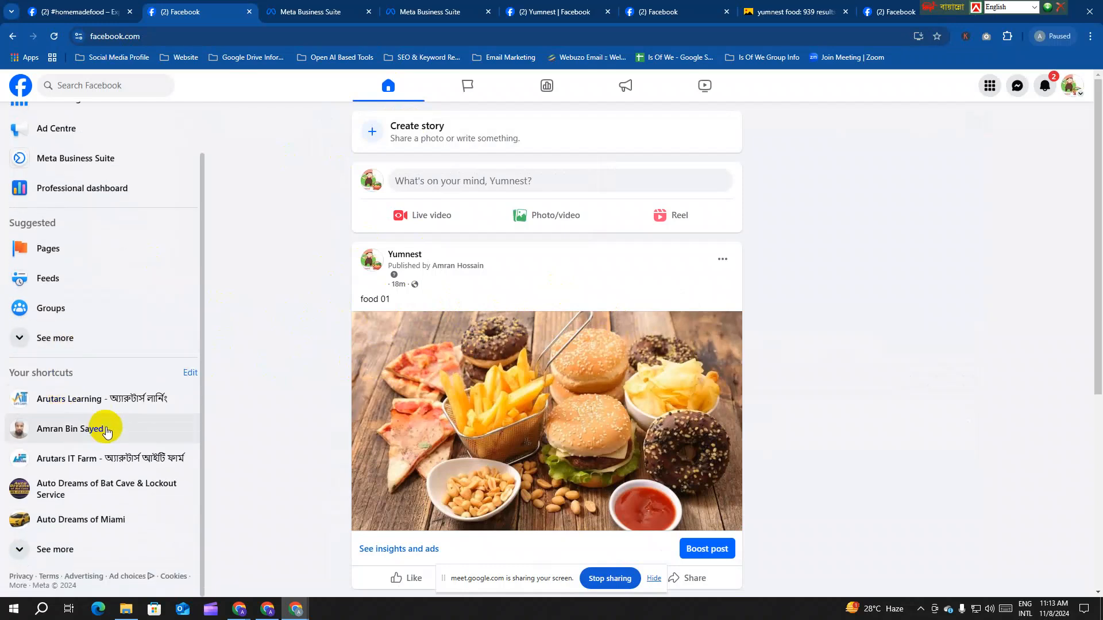
pyautogui.scroll(1, 99, 402)
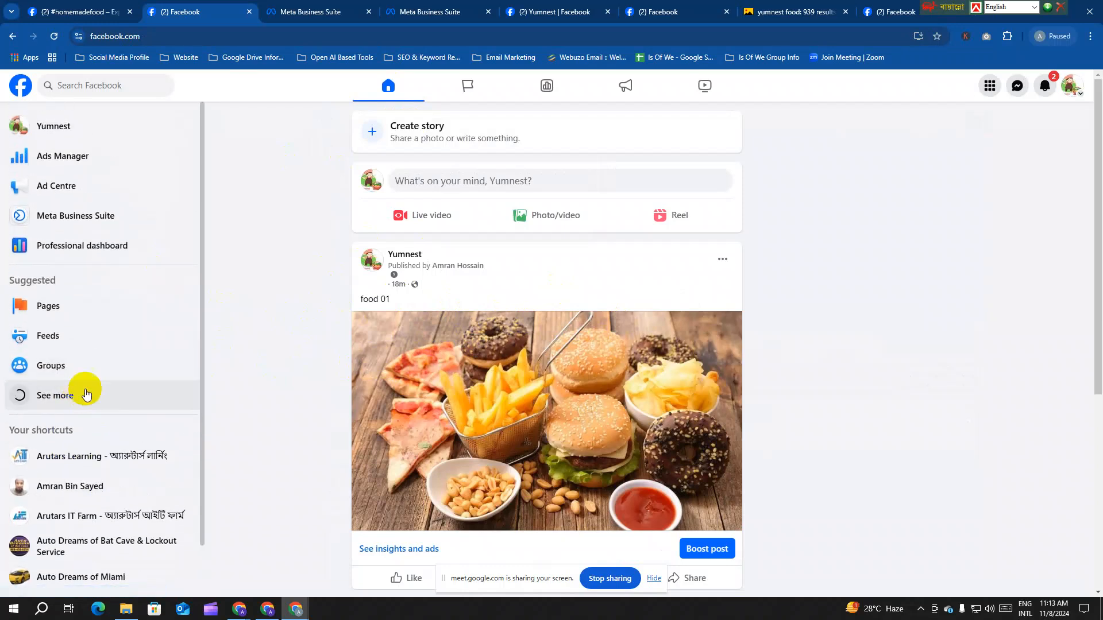
pyautogui.click(86, 393)
pyautogui.click(119, 365)
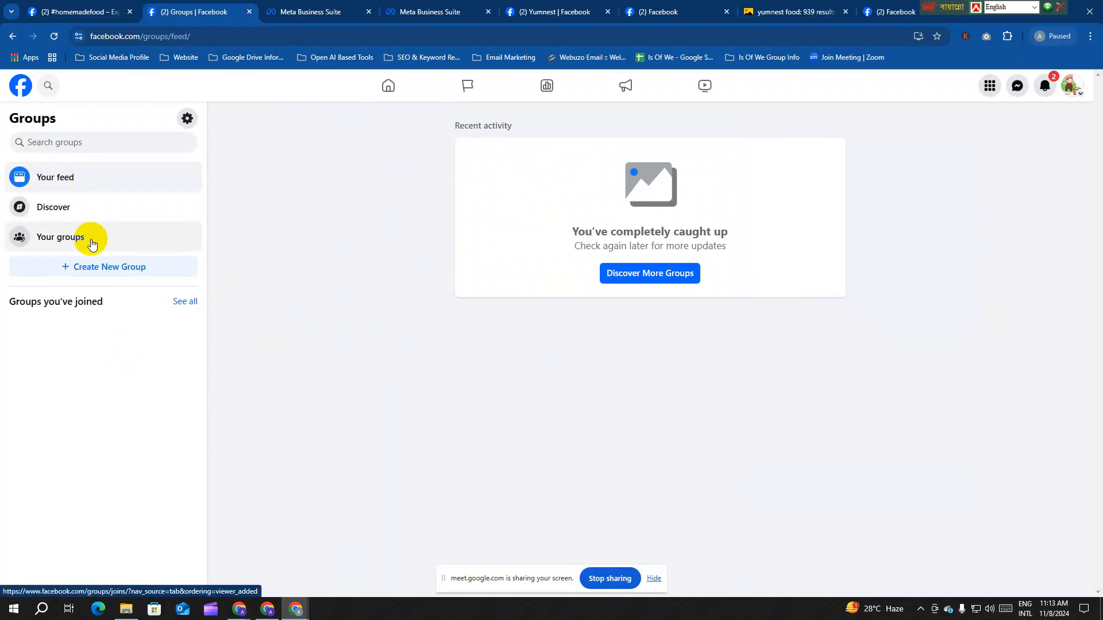
pyautogui.click(121, 268)
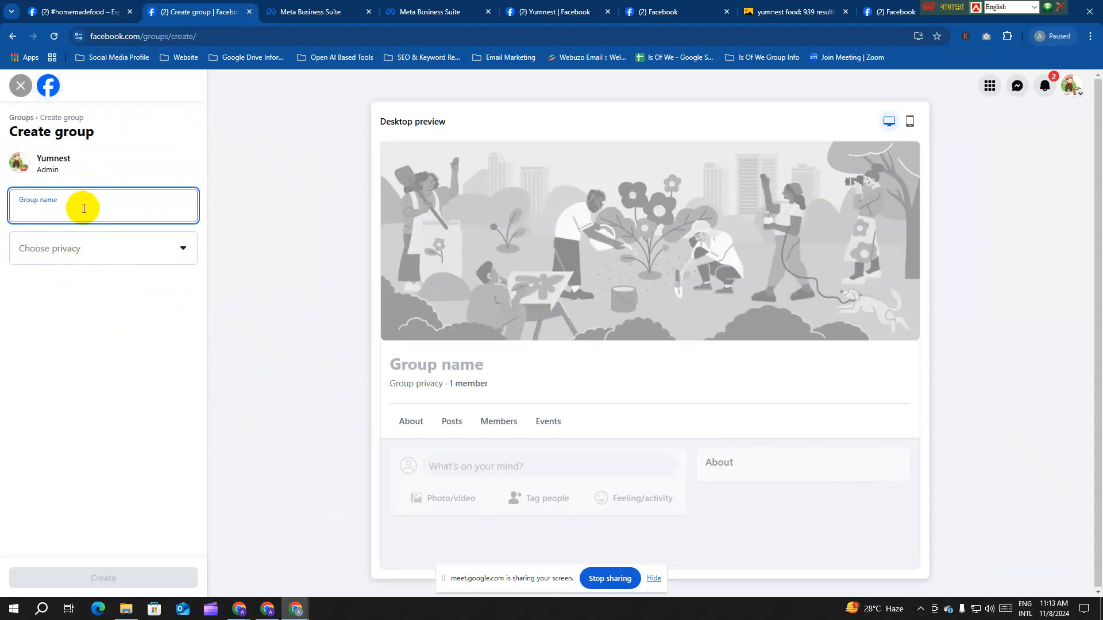
# Step: Enter 'Yumnest Food Lovers' as the group name
pyautogui.write('dY')
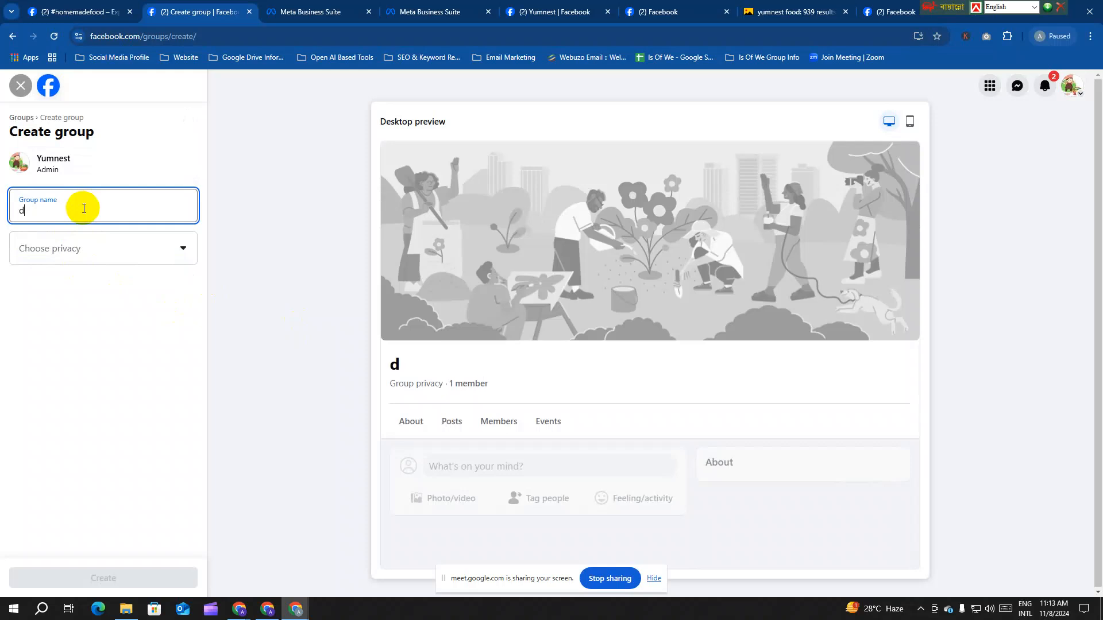
pyautogui.press('BackSpace')
pyautogui.press('BackSpace')
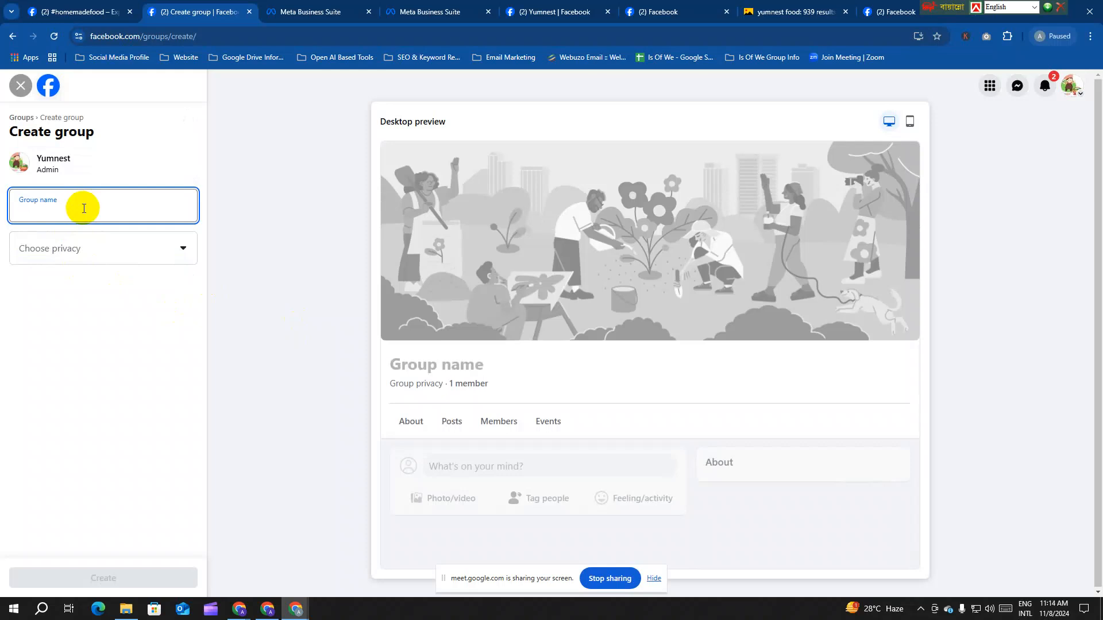
pyautogui.write('Yuy')
pyautogui.press('BackSpace')
pyautogui.write('mnes')
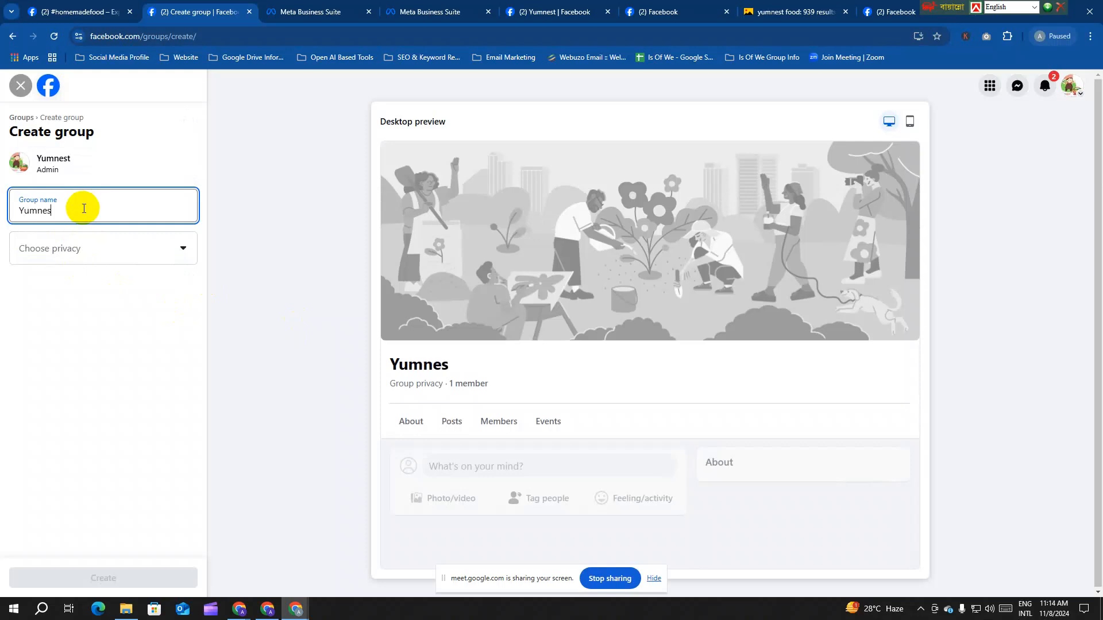
pyautogui.write('t Food Lovers')
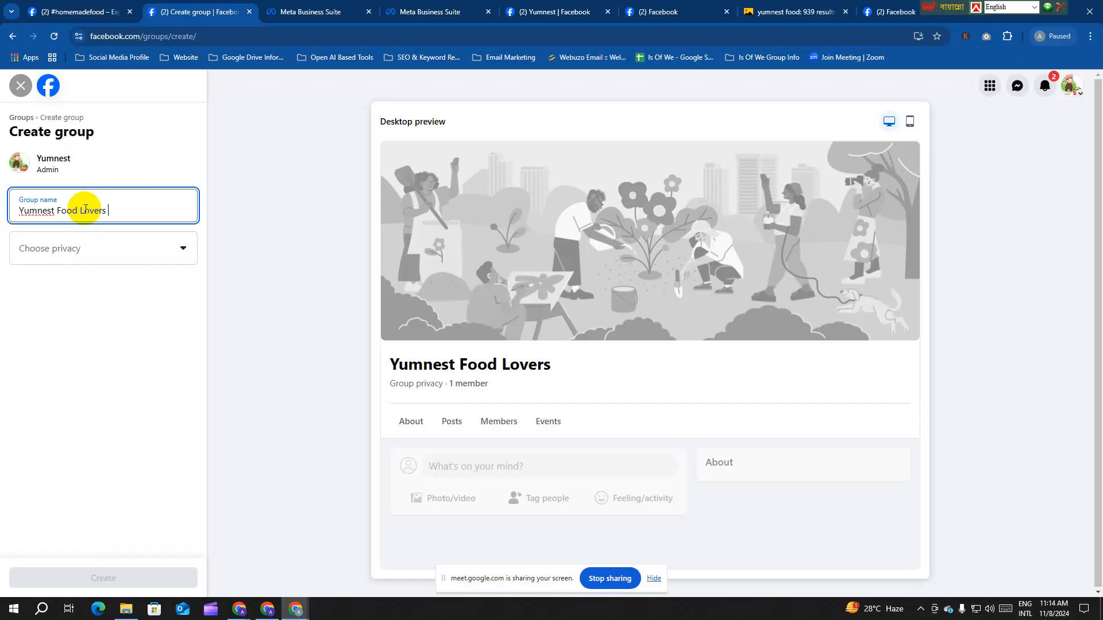
pyautogui.click(386, 369)
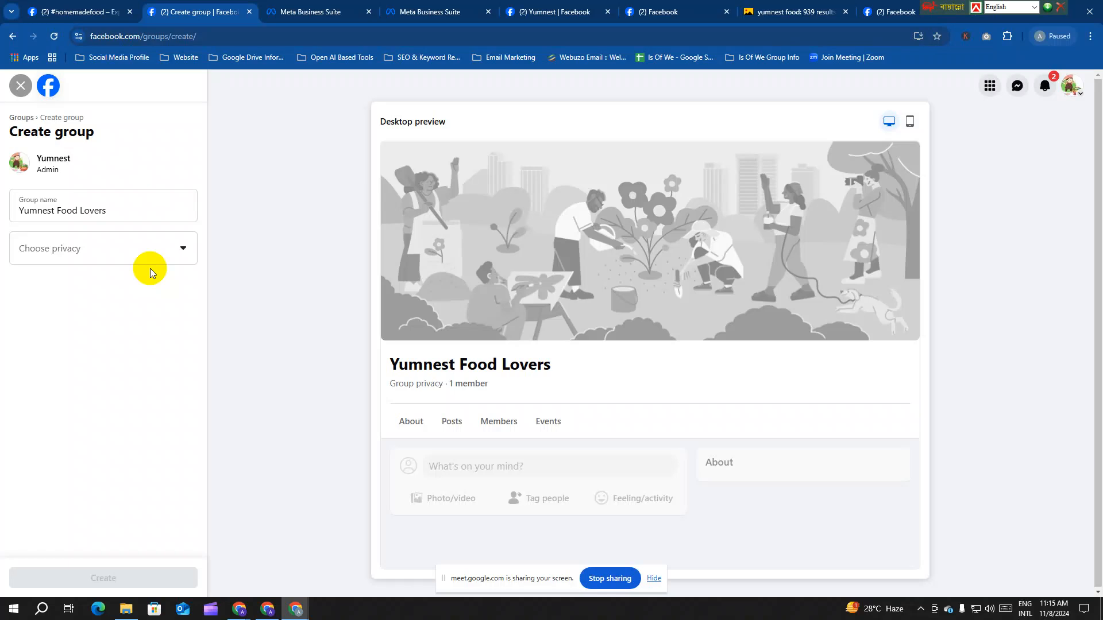
# Step: Set the Yumnest Food Lovers group privacy to Public and create it
pyautogui.click(91, 251)
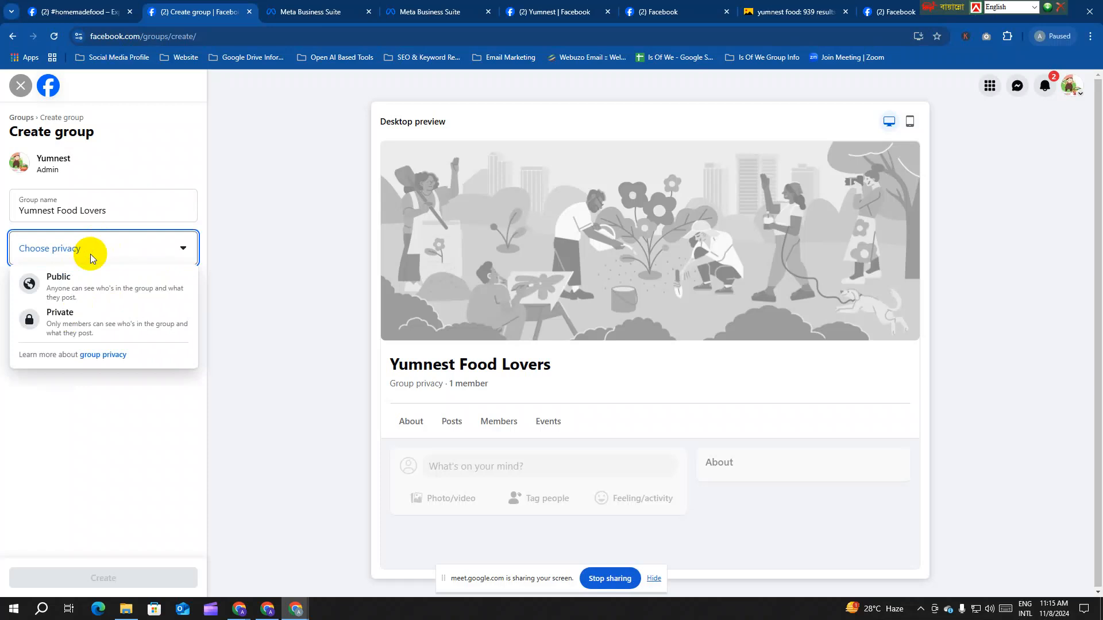
pyautogui.click(86, 290)
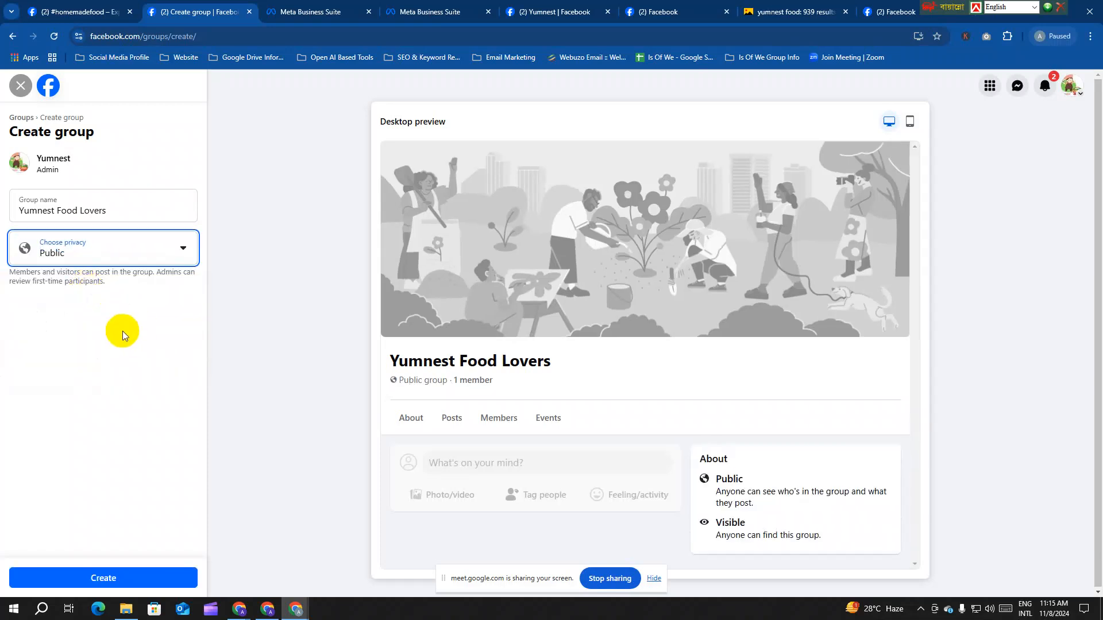
pyautogui.click(170, 577)
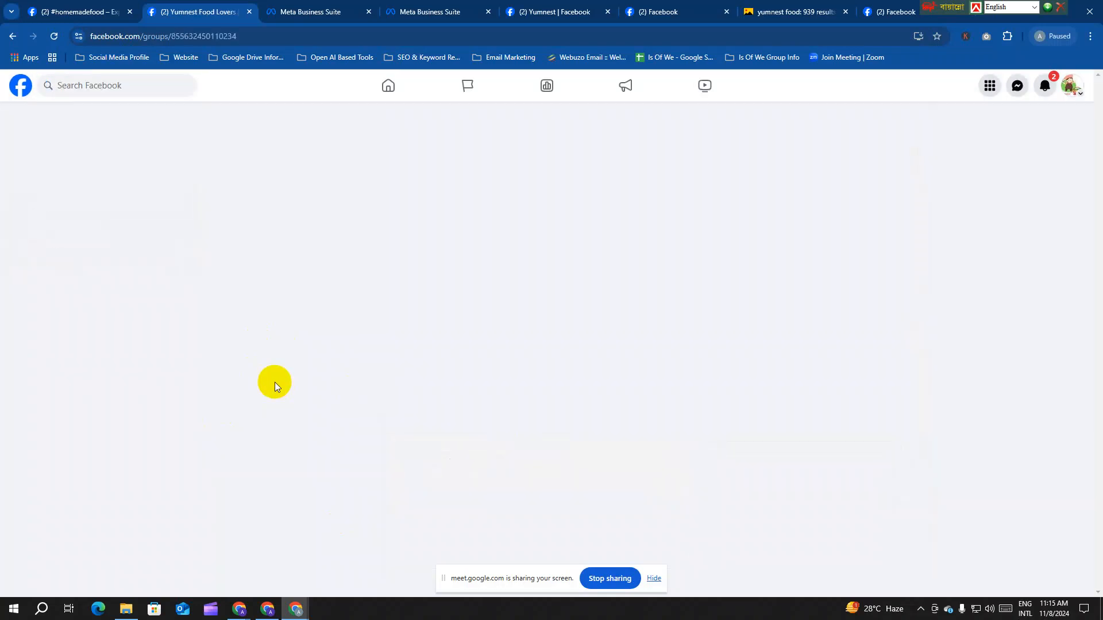
pyautogui.scroll(3, 551, 310)
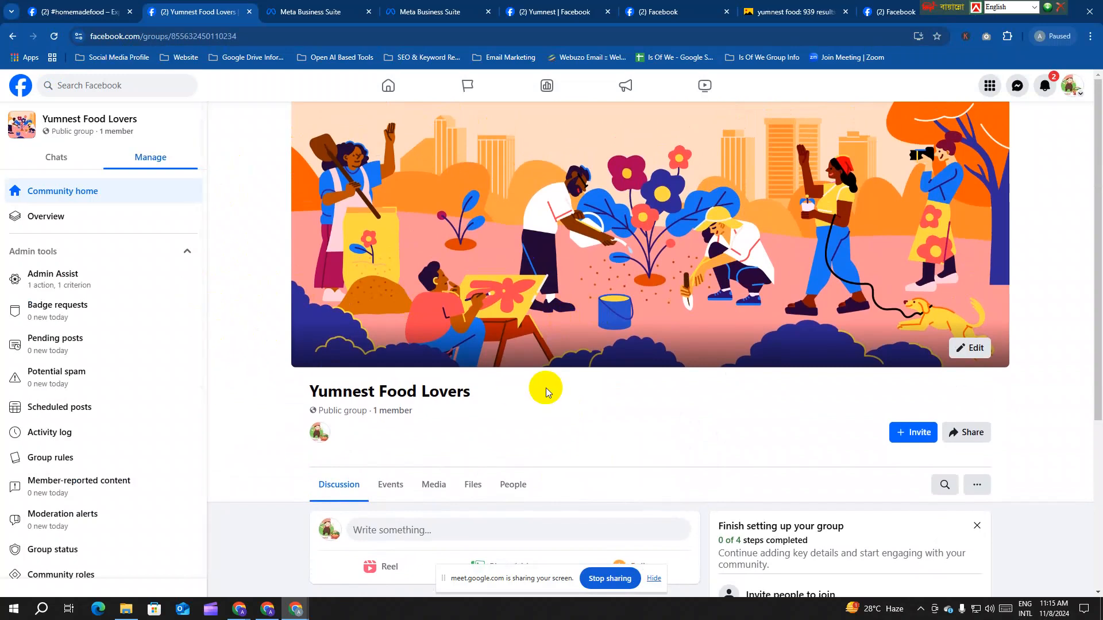
# Step: Open Group settings and start editing the group's Name and description
pyautogui.scroll(-3, 546, 388)
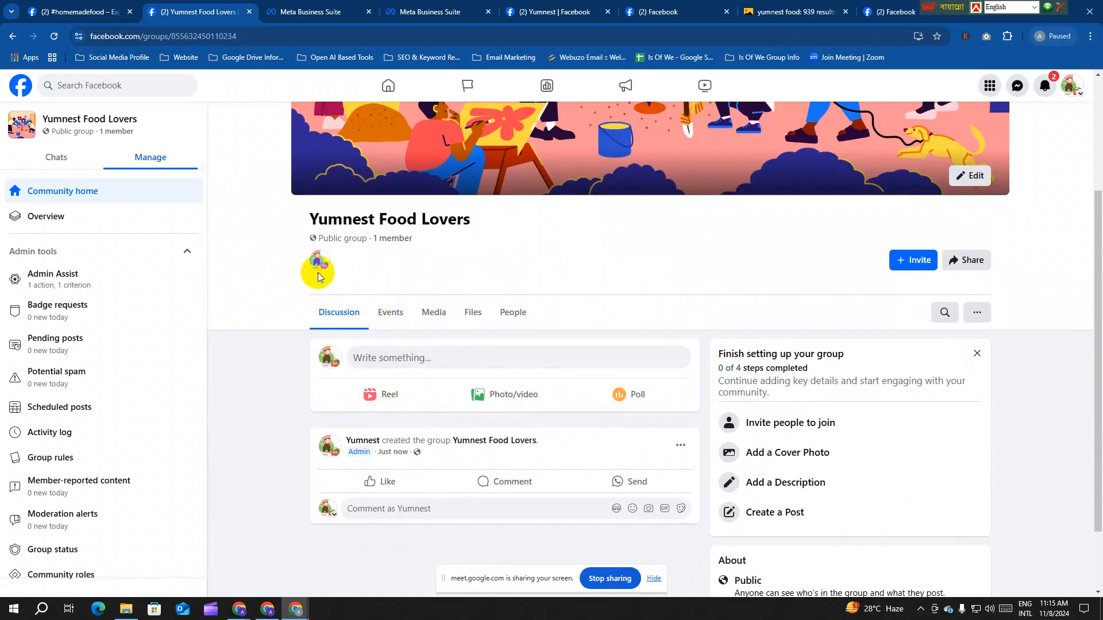
pyautogui.moveTo(320, 265)
pyautogui.scroll(2, 663, 332)
pyautogui.scroll(-2, 663, 332)
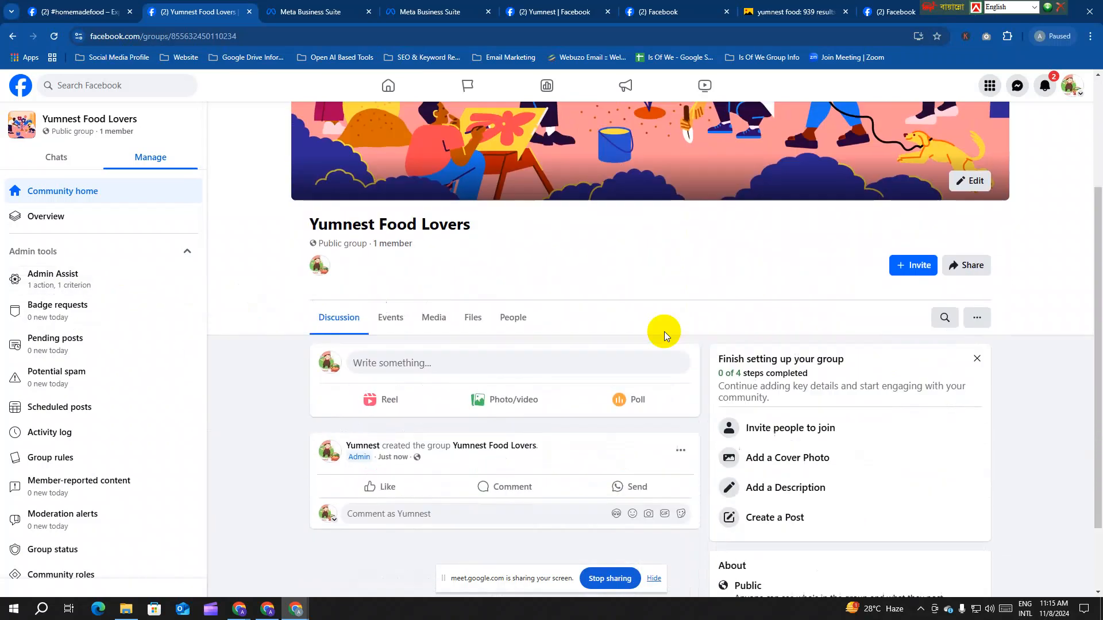
pyautogui.scroll(-2, 664, 332)
pyautogui.scroll(-5, 132, 459)
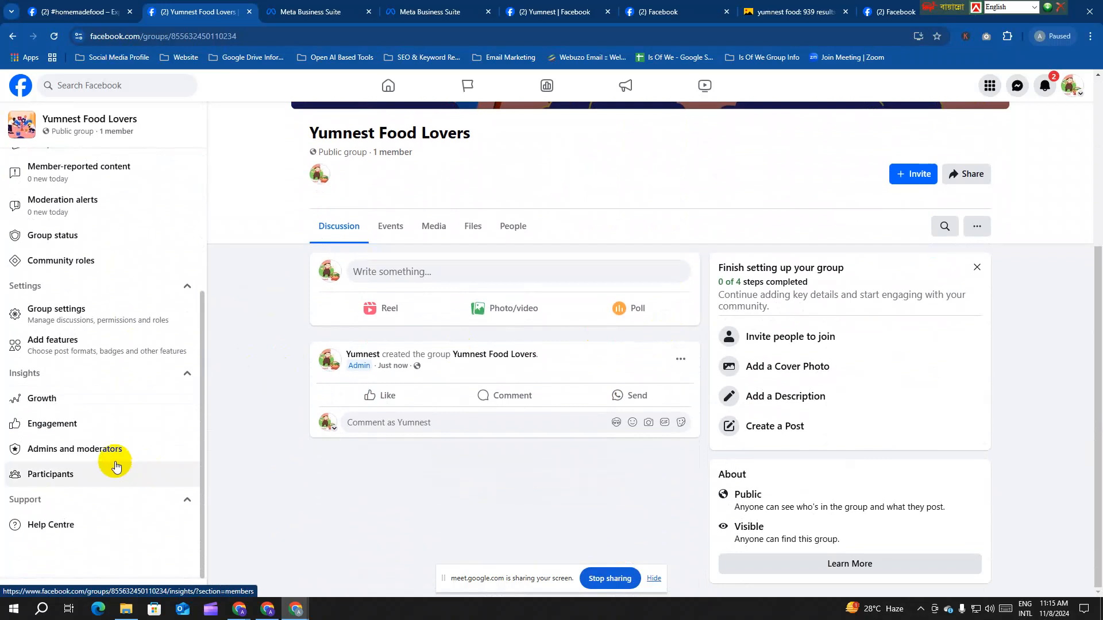
pyautogui.click(81, 324)
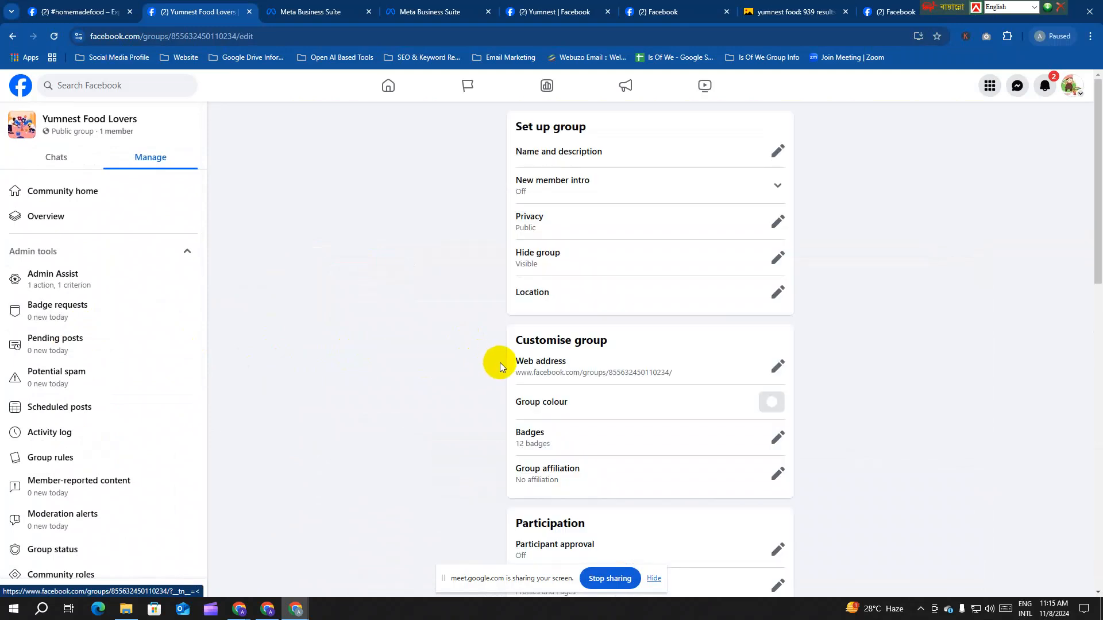
pyautogui.click(777, 151)
# Step: Copy the Intro bio text from the Yumnest page's posts view
pyautogui.click(619, 217)
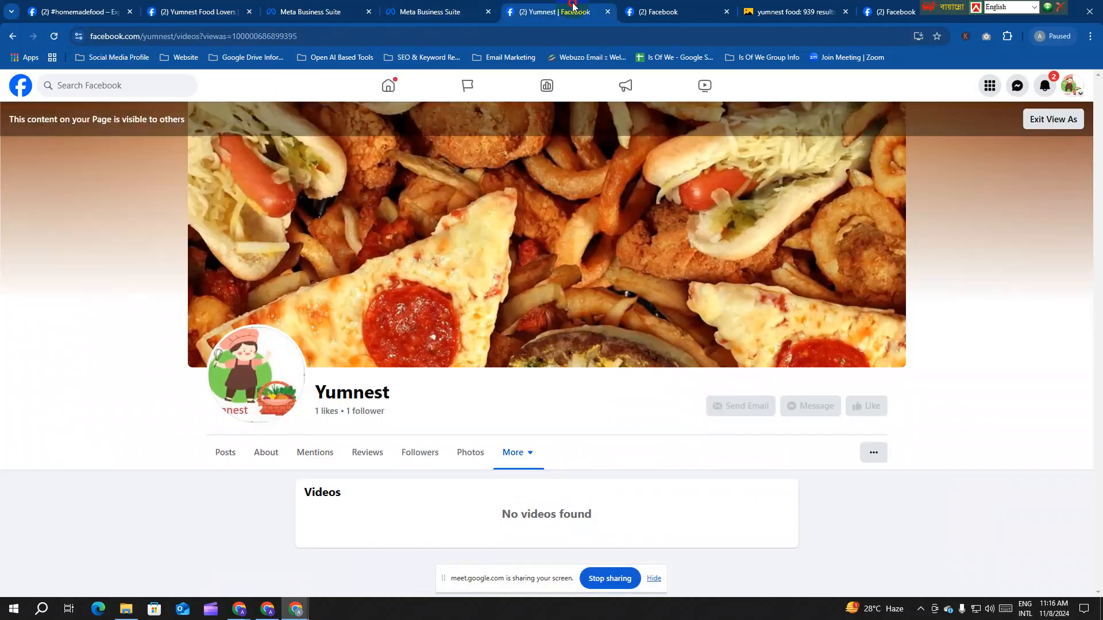
pyautogui.click(578, 12)
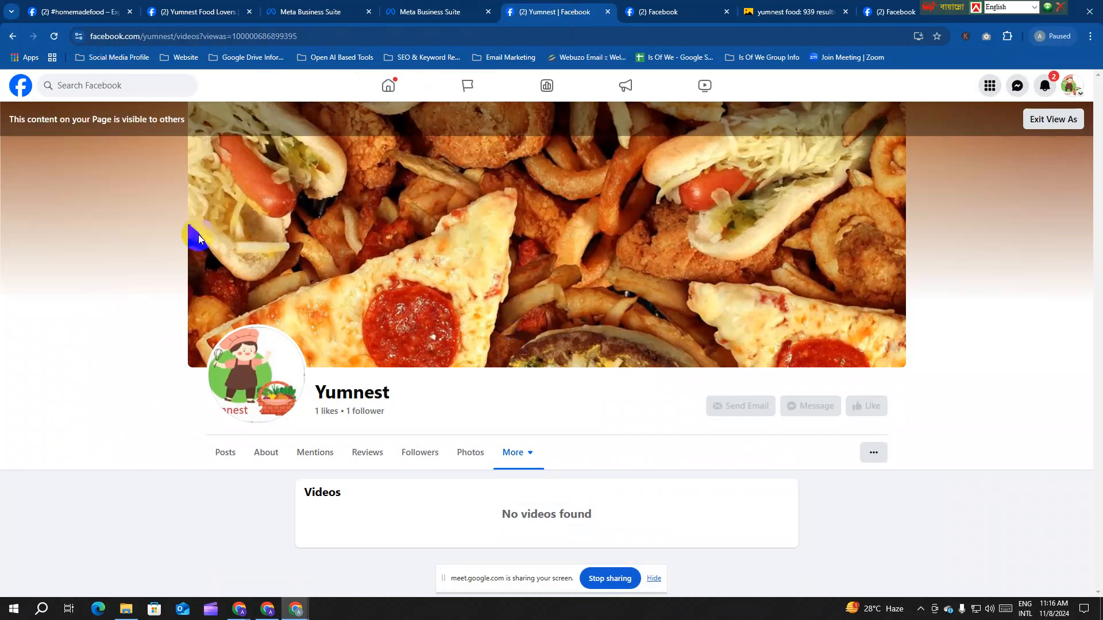
pyautogui.click(1055, 121)
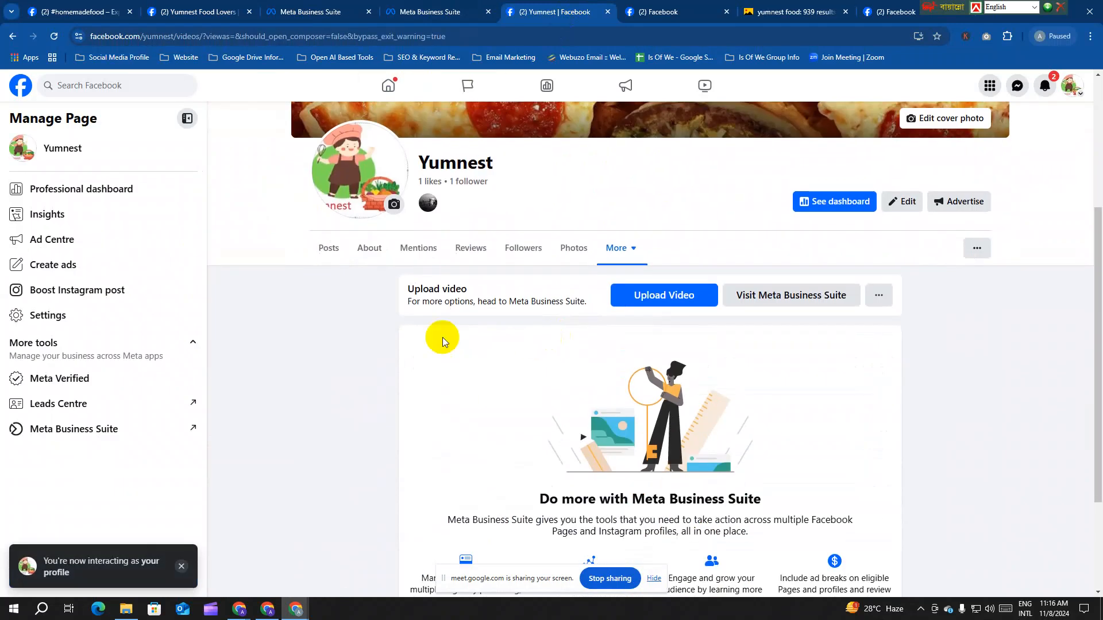
pyautogui.click(324, 248)
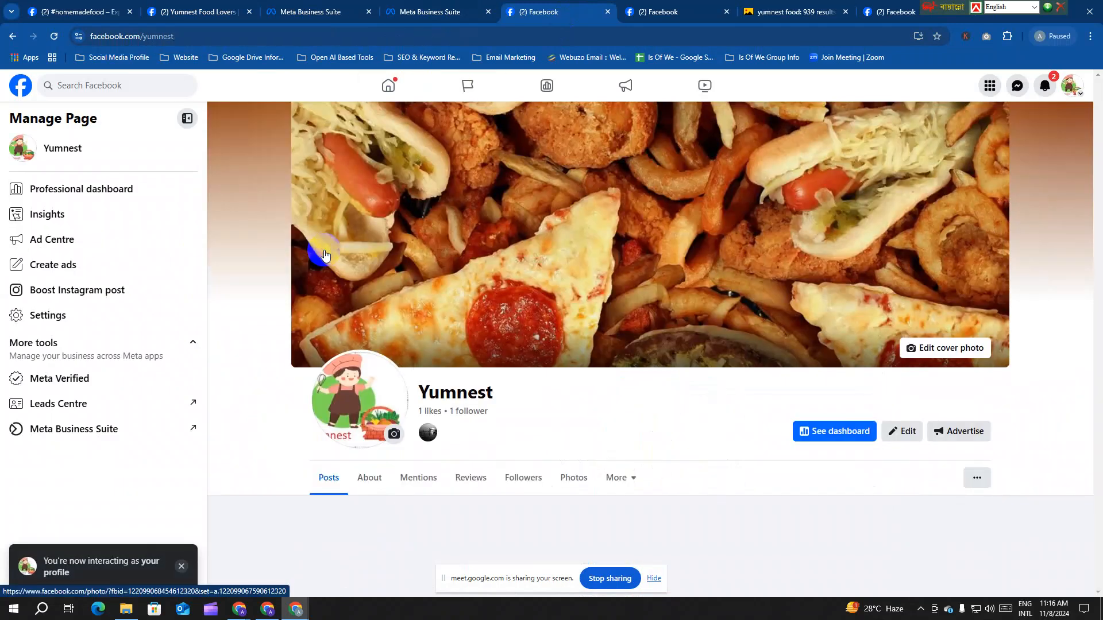
pyautogui.scroll(-9, 618, 356)
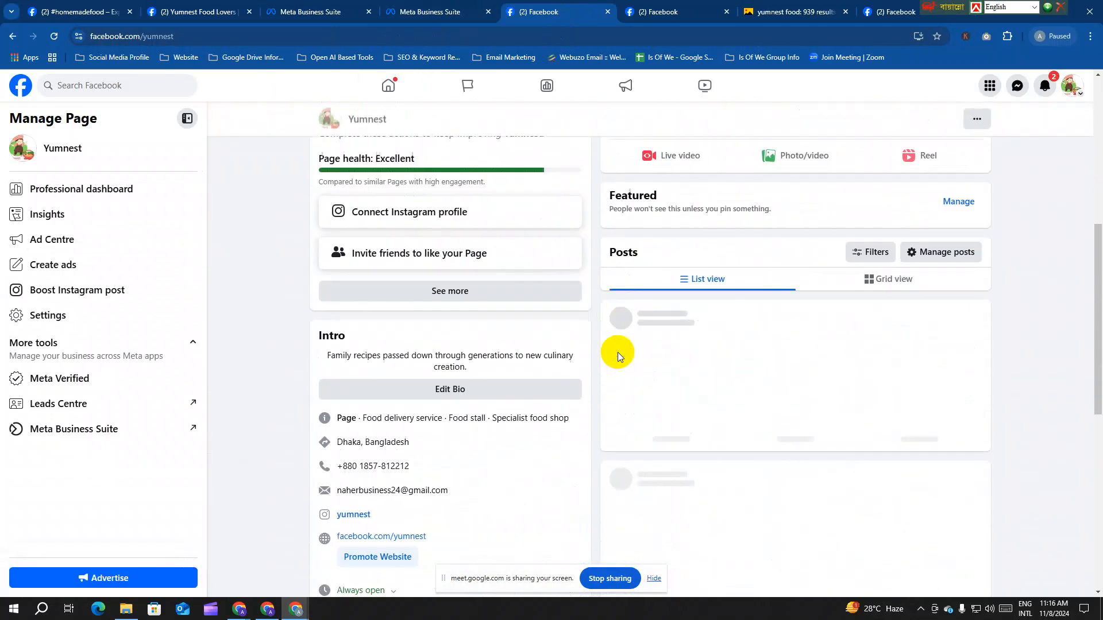
pyautogui.moveTo(482, 254); pyautogui.dragTo(333, 236)
pyautogui.hotkey('ctrl', 'c')
pyautogui.rightClick(354, 247)
pyautogui.click(384, 253)
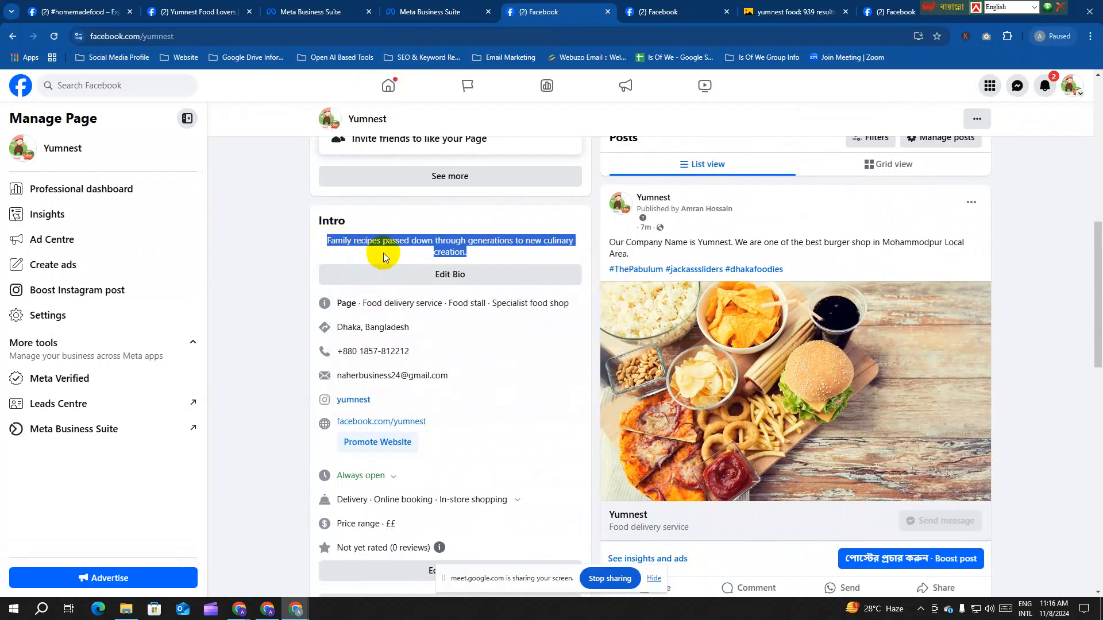
# Step: Paste 'Family recipes passed down through generations to new culinary creation.' as the group description and save
pyautogui.click(170, 6)
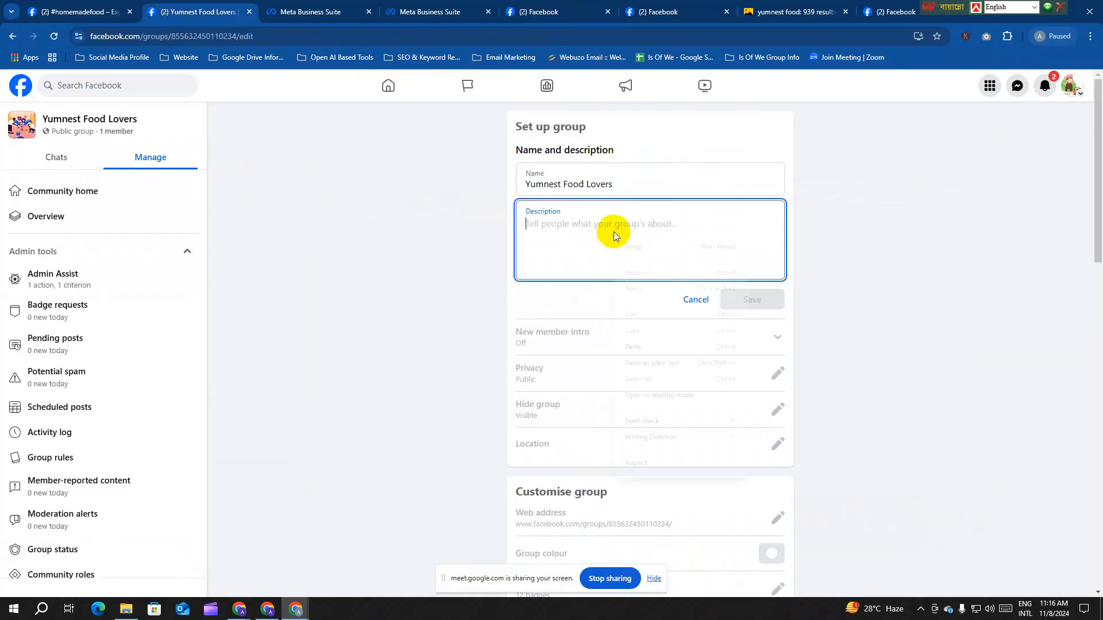
pyautogui.rightClick(614, 232)
pyautogui.click(651, 341)
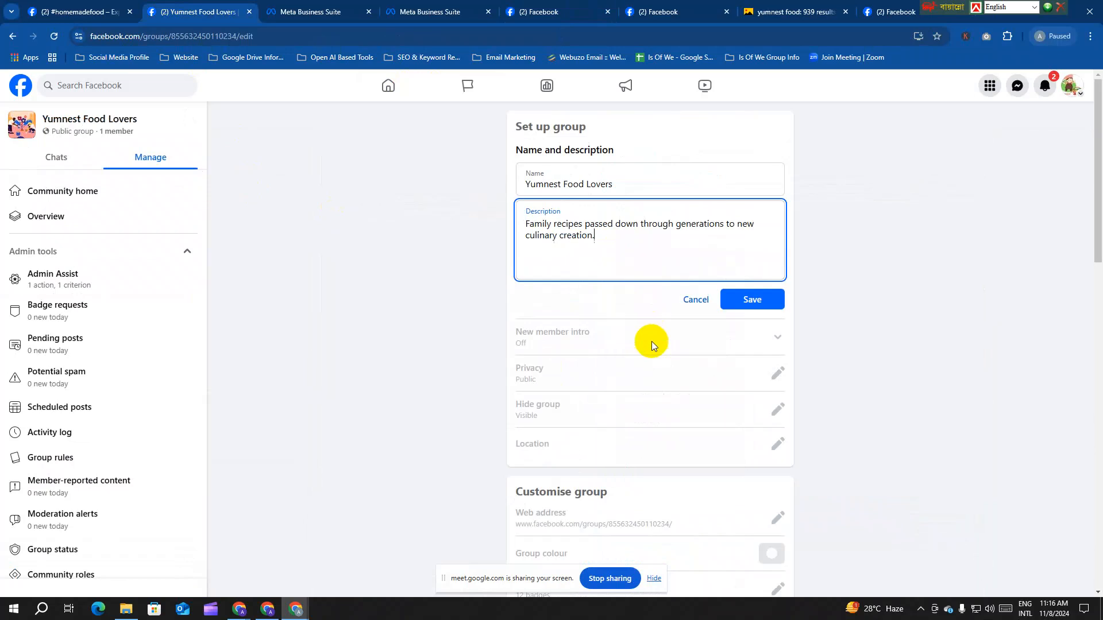
pyautogui.click(754, 302)
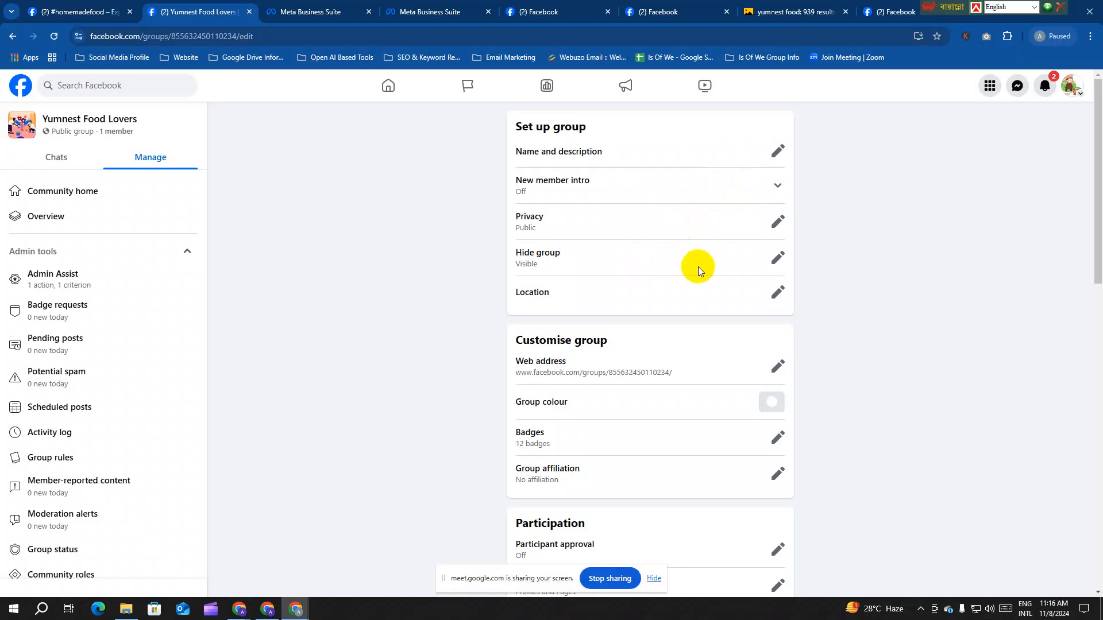
pyautogui.click(779, 255)
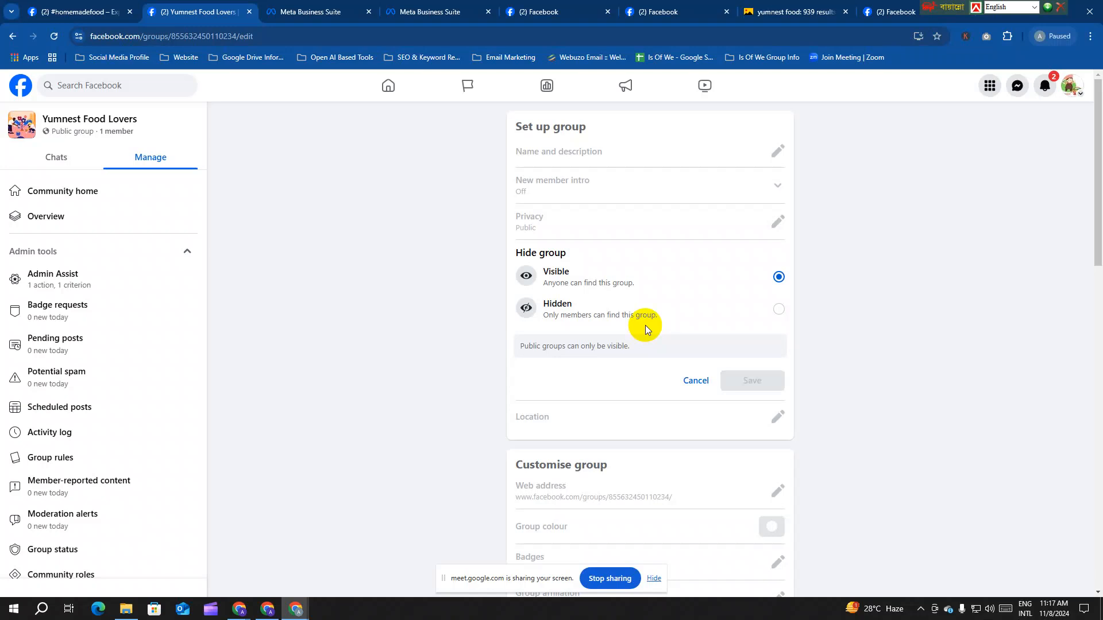
# Step: Leave visibility unchanged, then search 'dhaka' and save Dhaka, Bangladesh as the group location
pyautogui.click(696, 380)
pyautogui.scroll(-2, 619, 316)
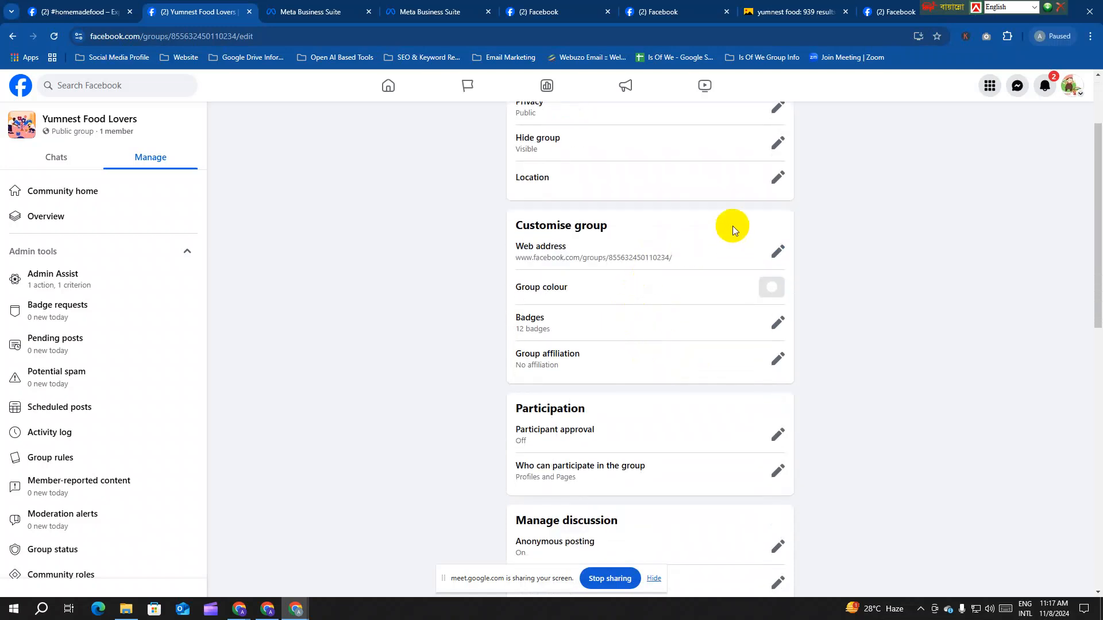
pyautogui.click(778, 177)
pyautogui.click(591, 329)
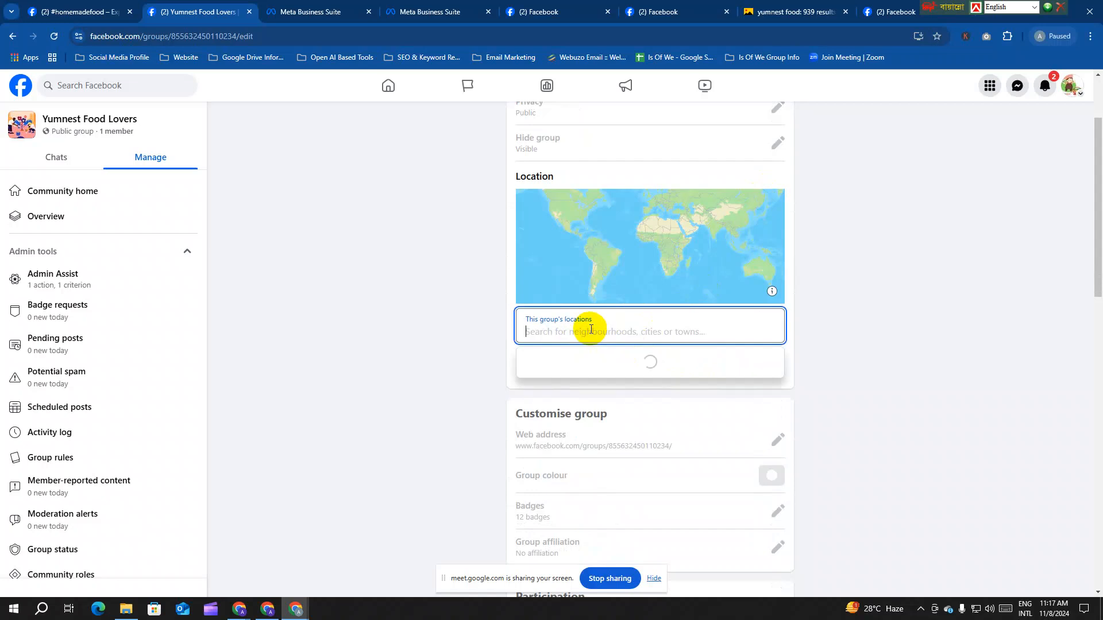
pyautogui.write('dhaka')
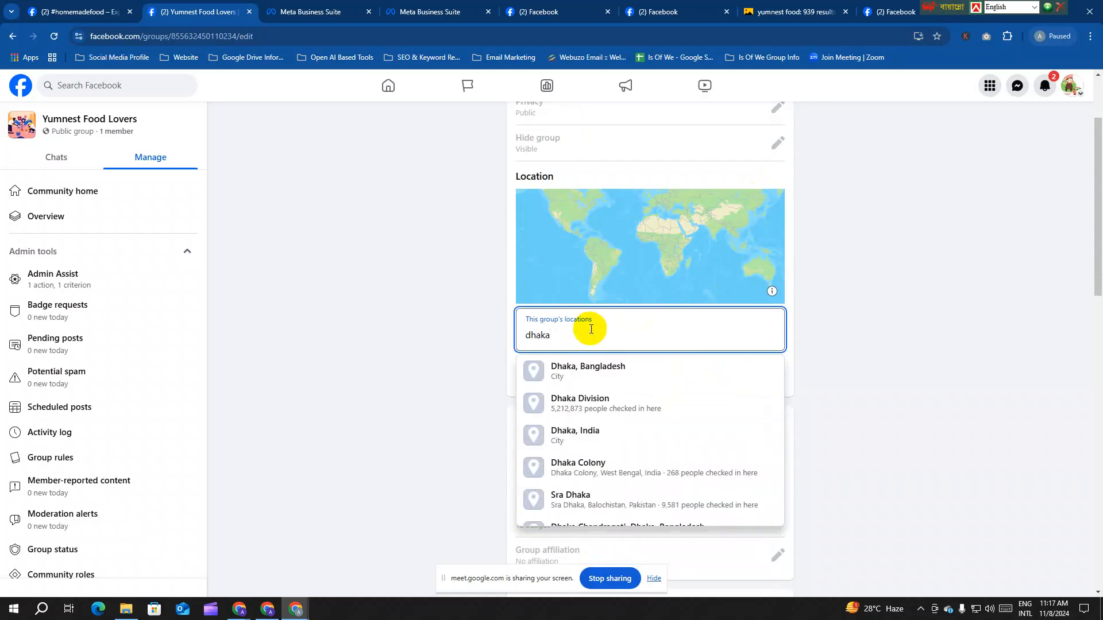
pyautogui.click(663, 361)
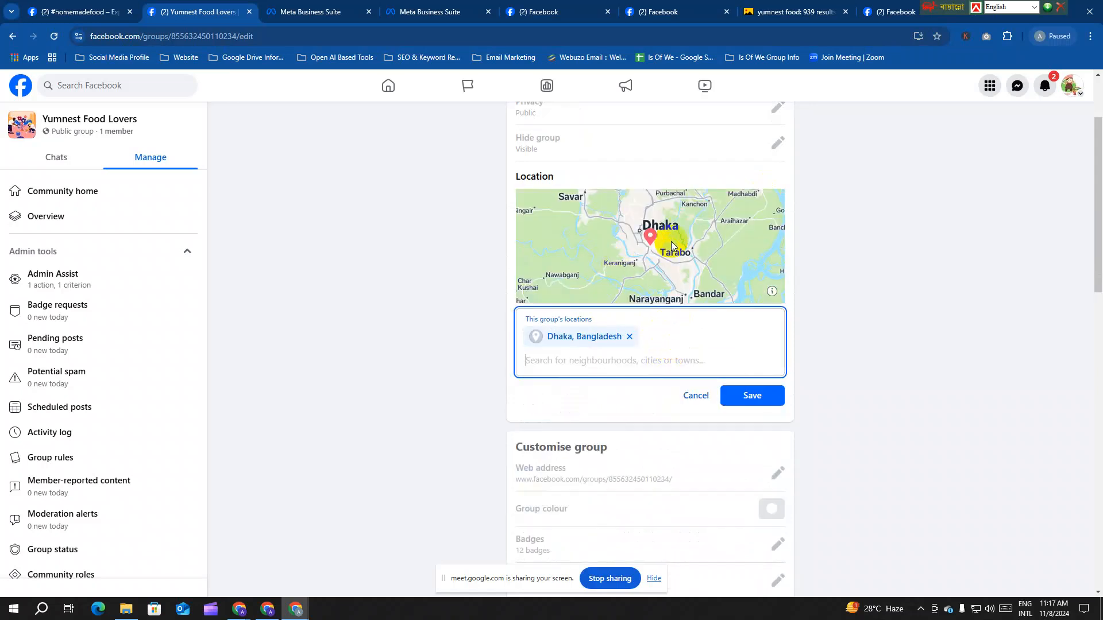
pyautogui.click(745, 397)
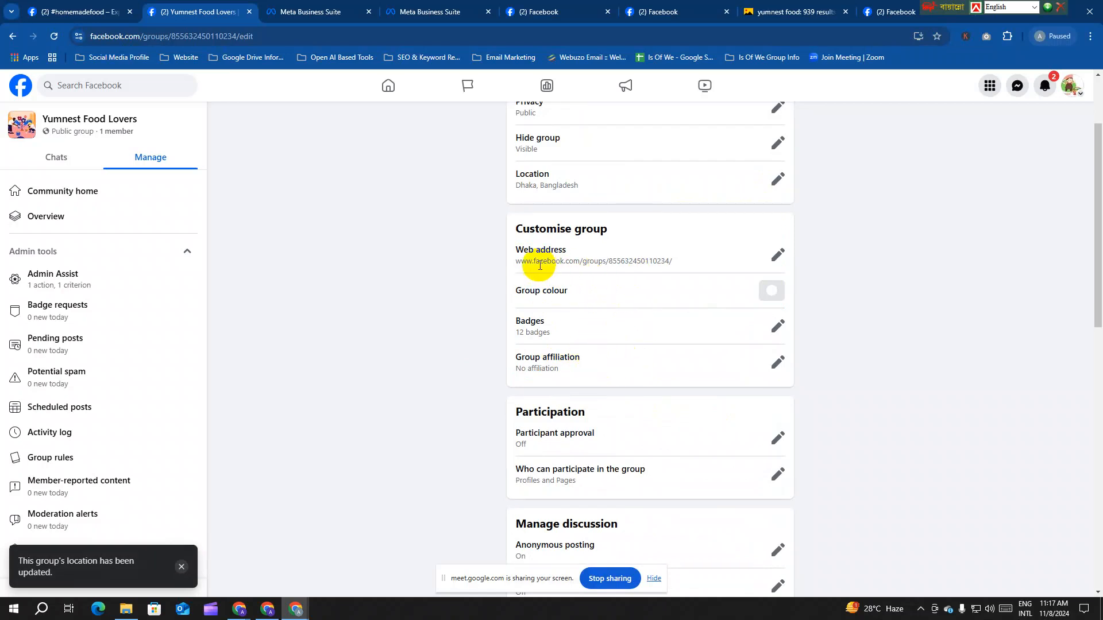
pyautogui.moveTo(515, 249); pyautogui.dragTo(574, 256)
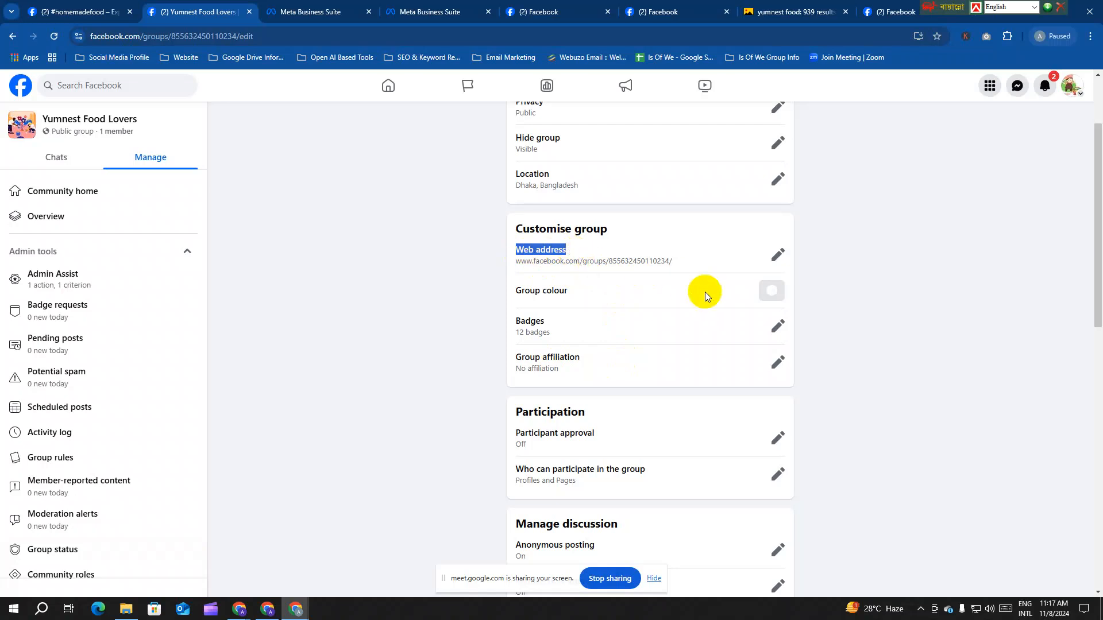
# Step: Save 'yumnest' as the group web address and check the facebook.com/groups/yumnest URL
pyautogui.click(777, 255)
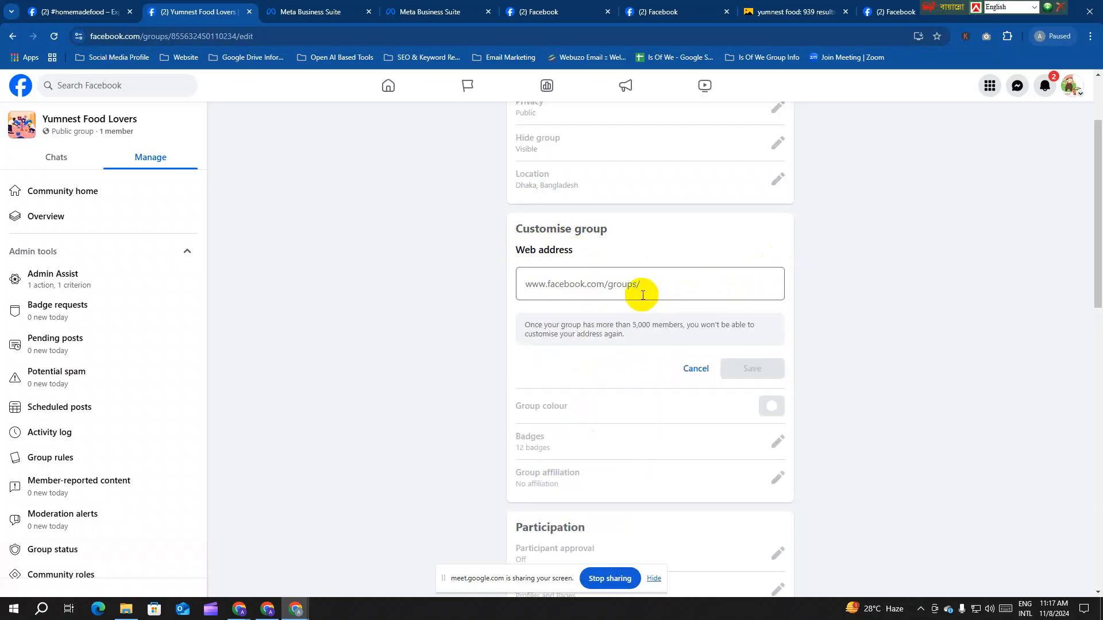
pyautogui.click(660, 283)
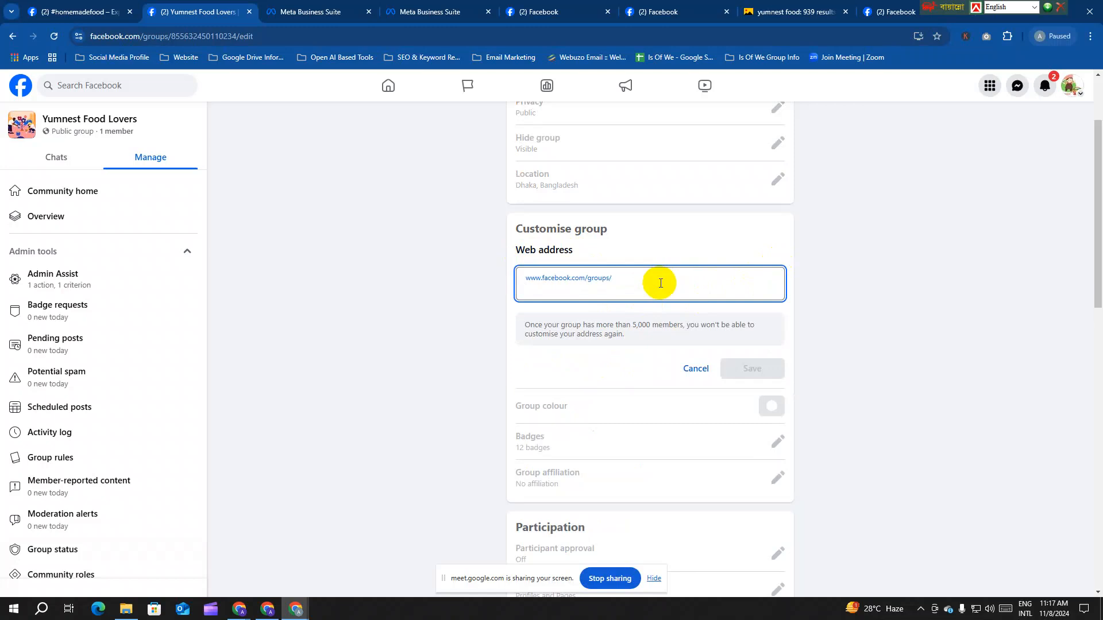
pyautogui.write('ye')
pyautogui.press('BackSpace')
pyautogui.write('un')
pyautogui.press('BackSpace')
pyautogui.write('mnest')
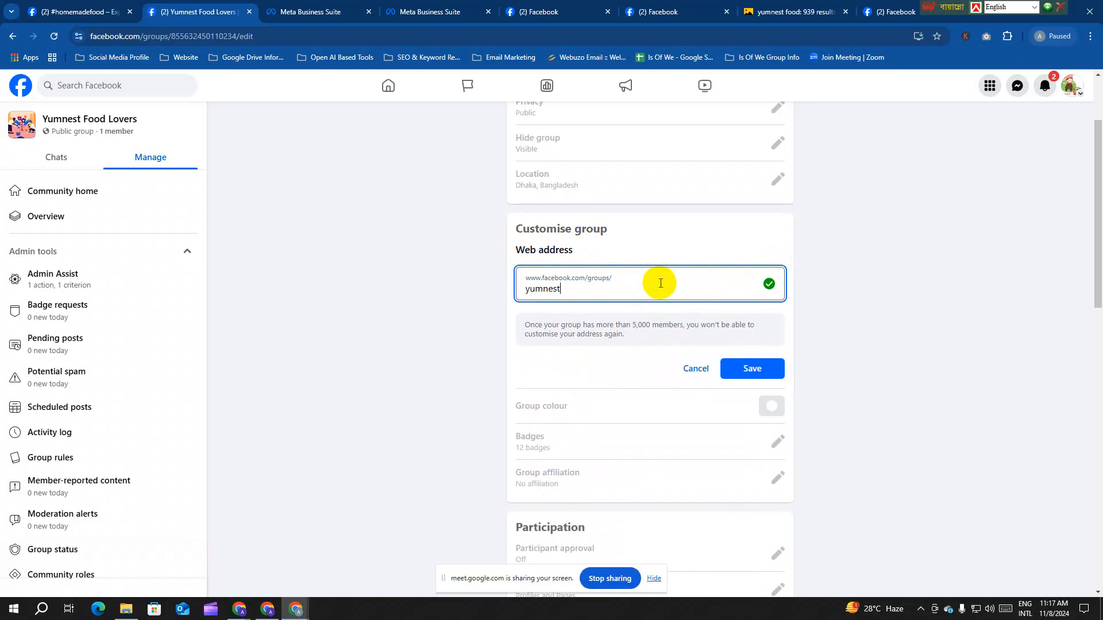
pyautogui.click(757, 380)
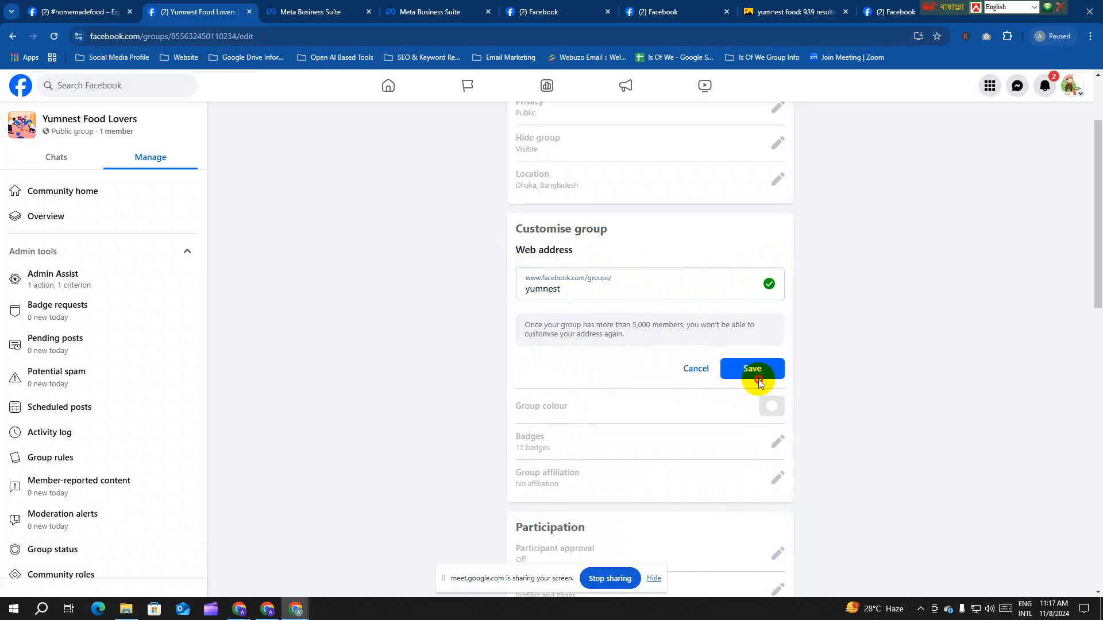
pyautogui.click(757, 376)
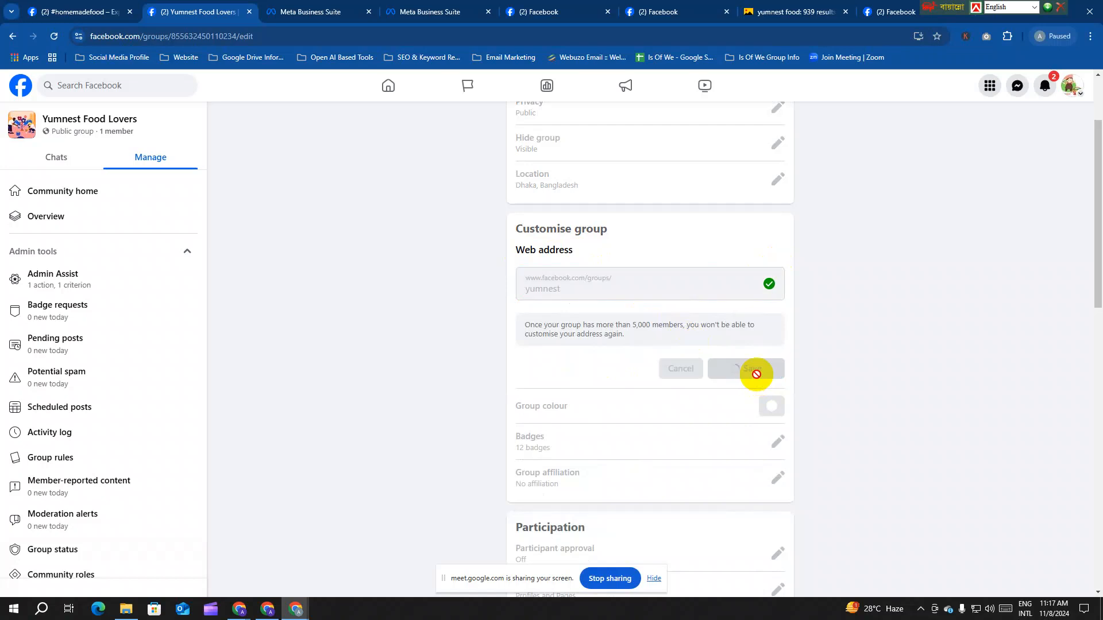
pyautogui.moveTo(203, 39); pyautogui.dragTo(100, 39)
pyautogui.click(100, 40)
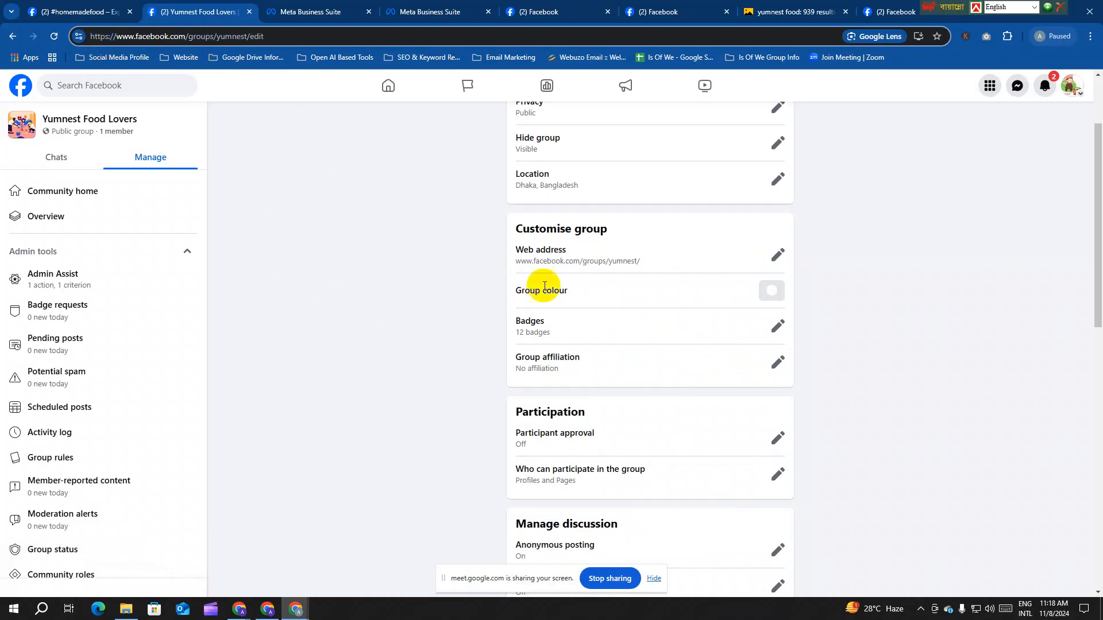
# Step: Apply blue as the primary group colour and bring up the Badges settings
pyautogui.scroll(-1, 577, 291)
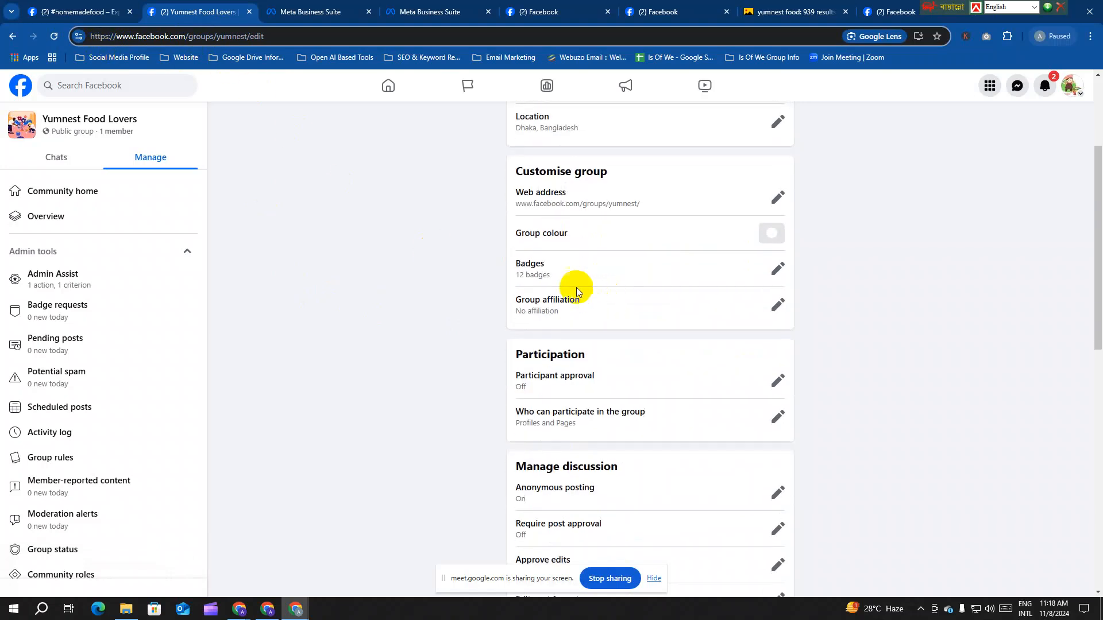
pyautogui.click(772, 233)
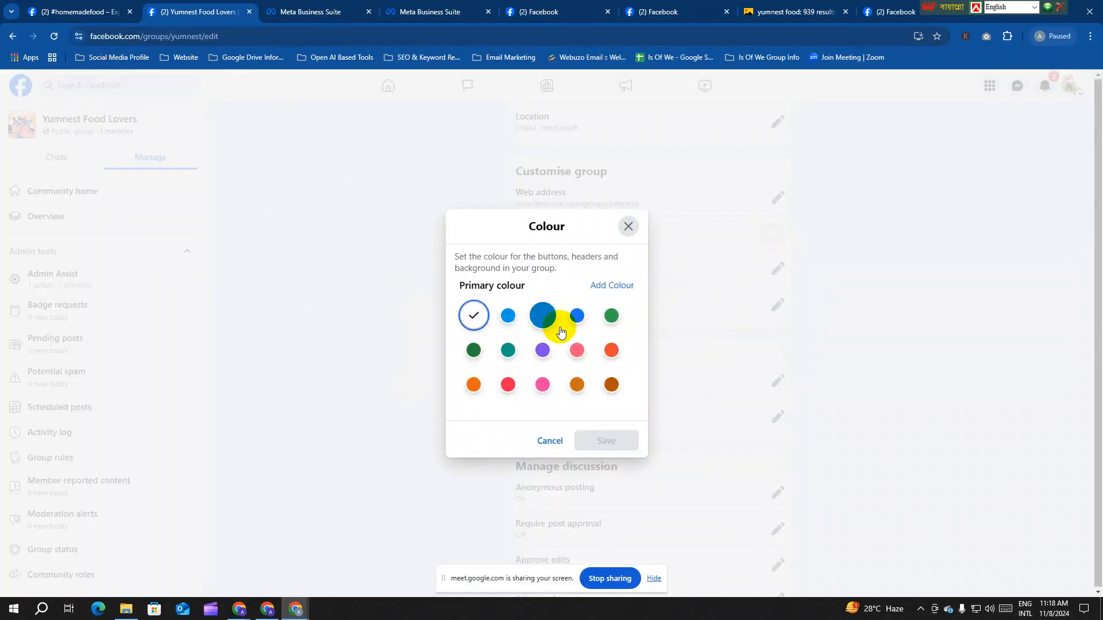
pyautogui.click(576, 316)
pyautogui.click(626, 479)
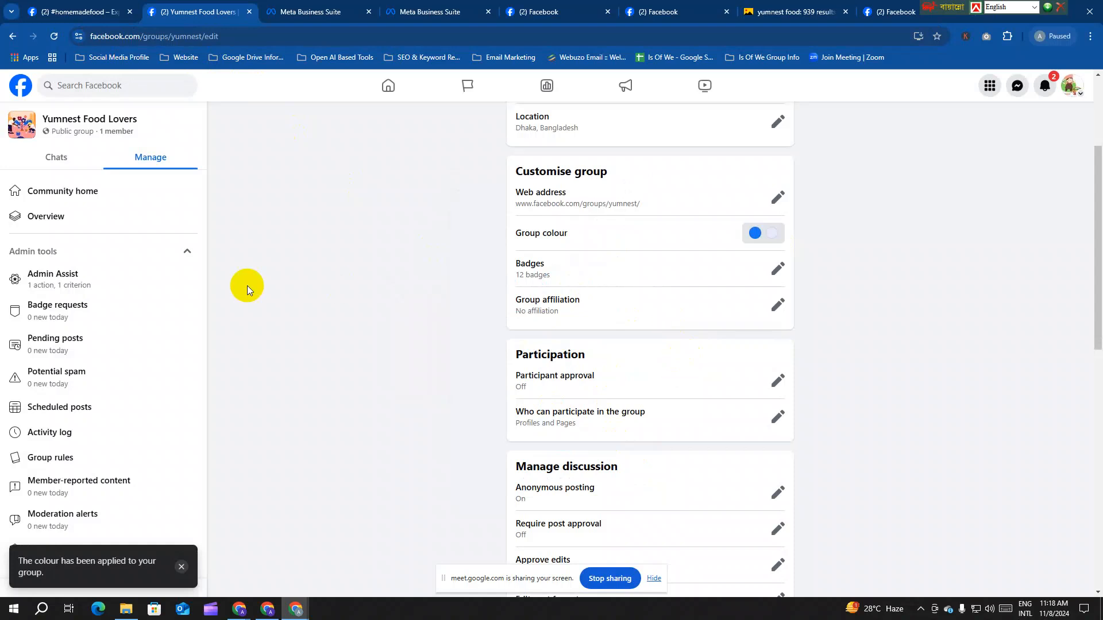
pyautogui.click(778, 271)
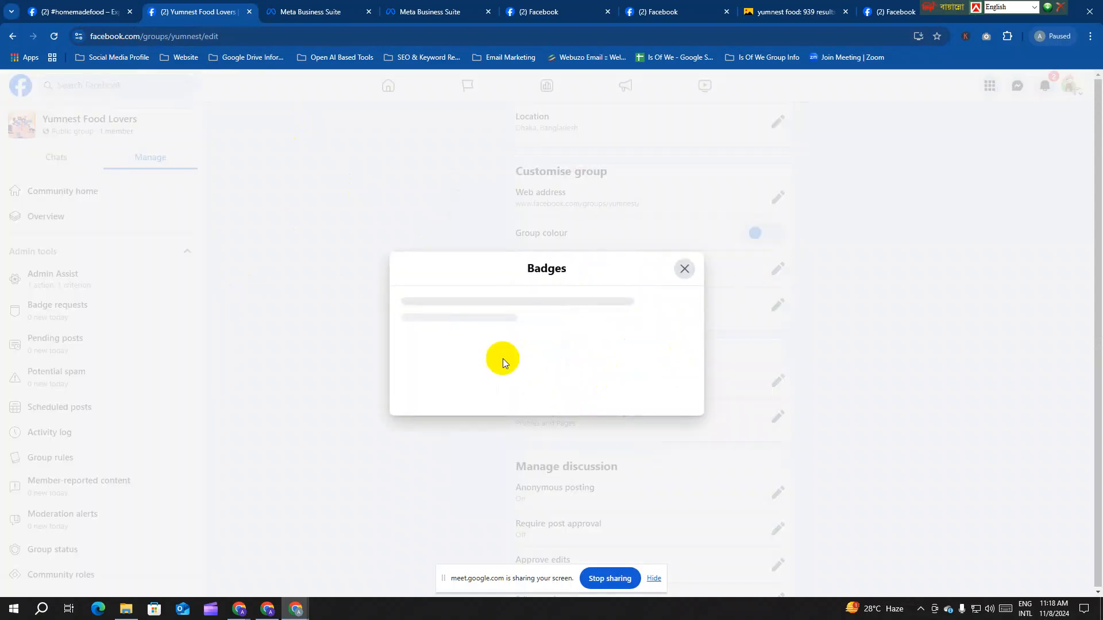
# Step: Review the twelve badge toggles, leave them all on, and close the Badges dialog
pyautogui.scroll(-3, 501, 363)
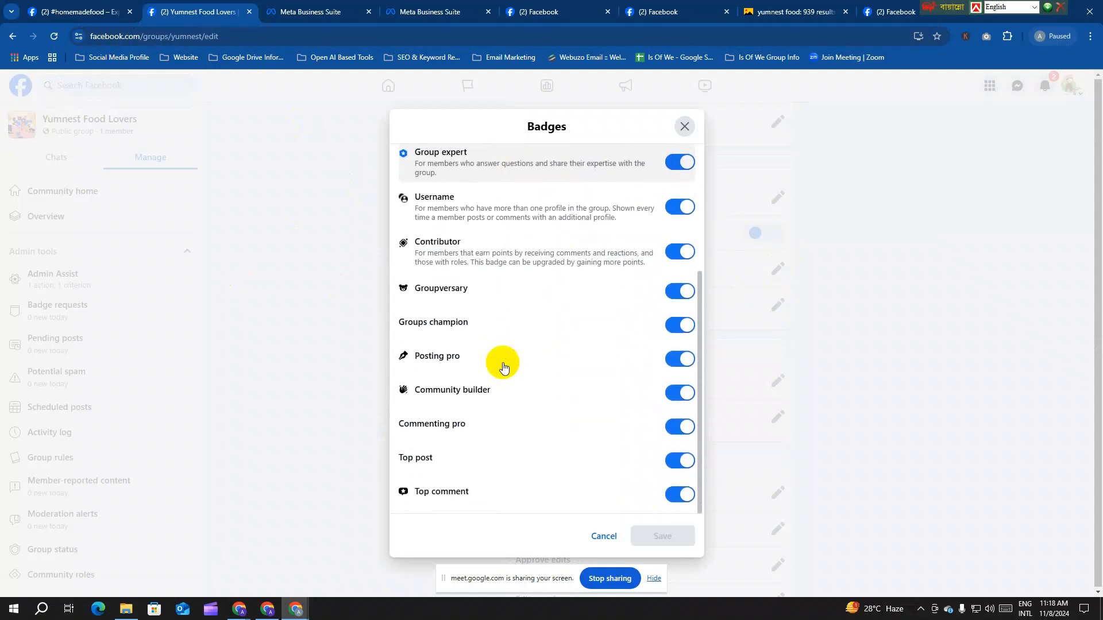
pyautogui.scroll(3, 513, 365)
pyautogui.scroll(1, 516, 367)
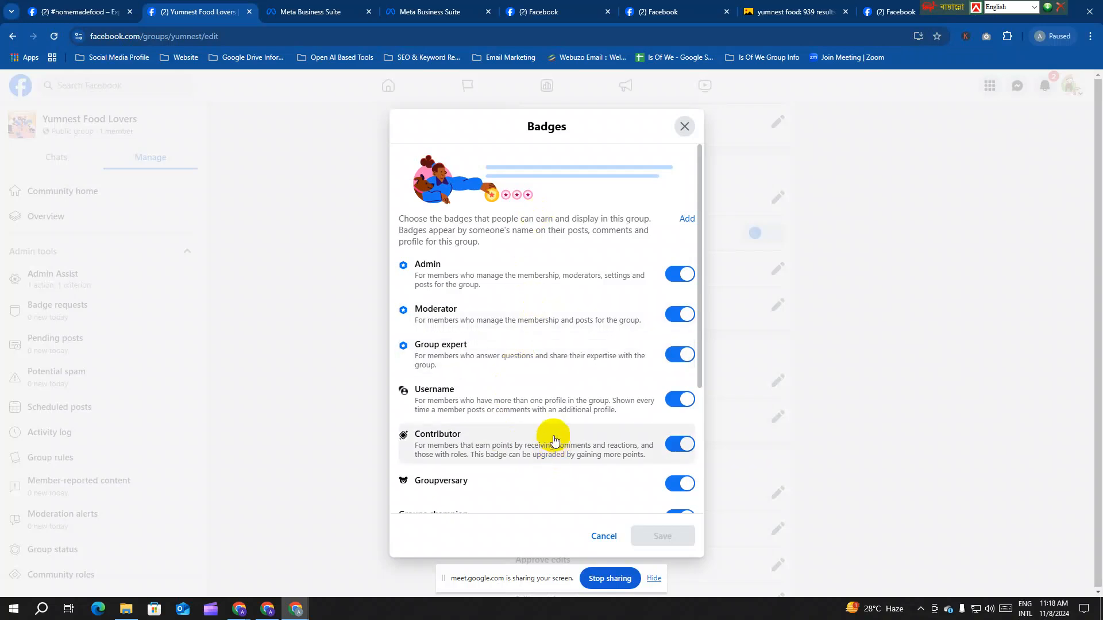
pyautogui.scroll(-2, 553, 437)
pyautogui.scroll(-2, 517, 414)
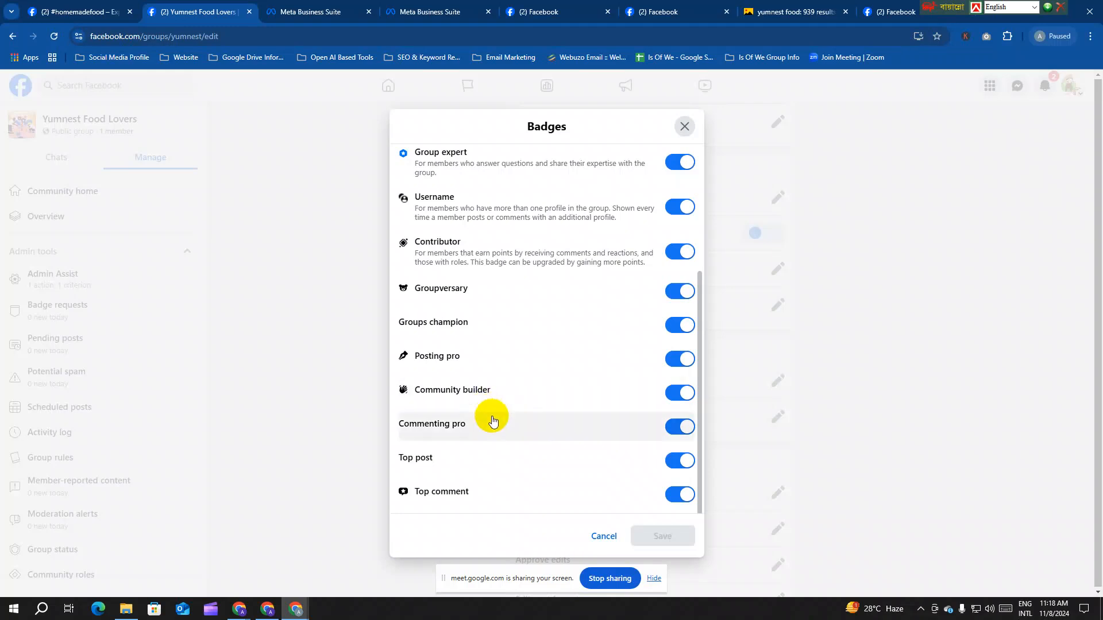
pyautogui.scroll(3, 492, 421)
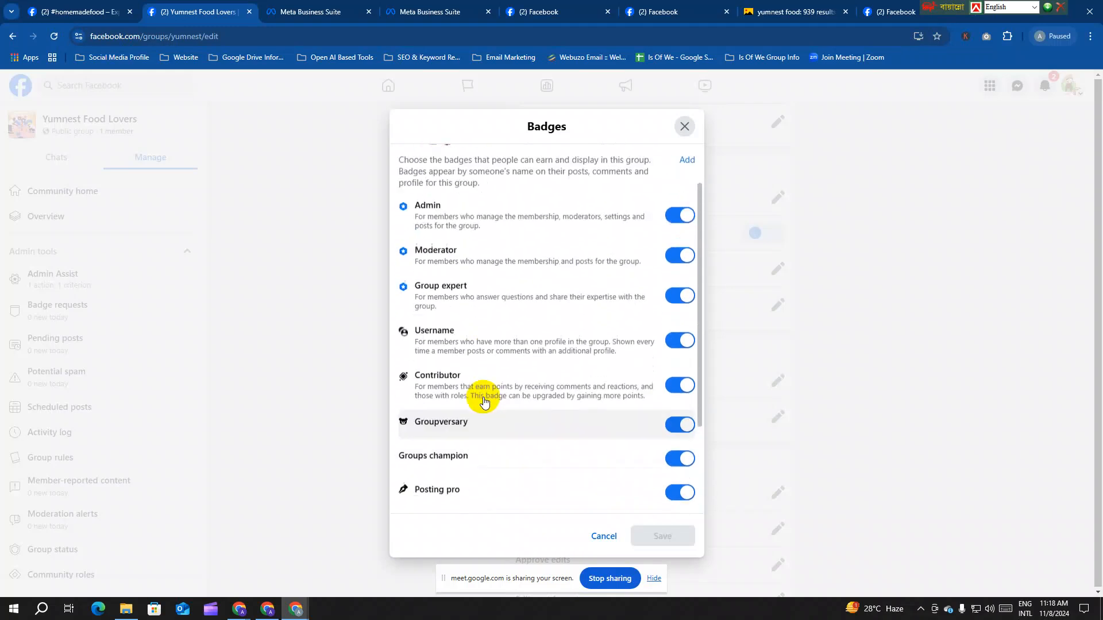
pyautogui.scroll(-3, 486, 430)
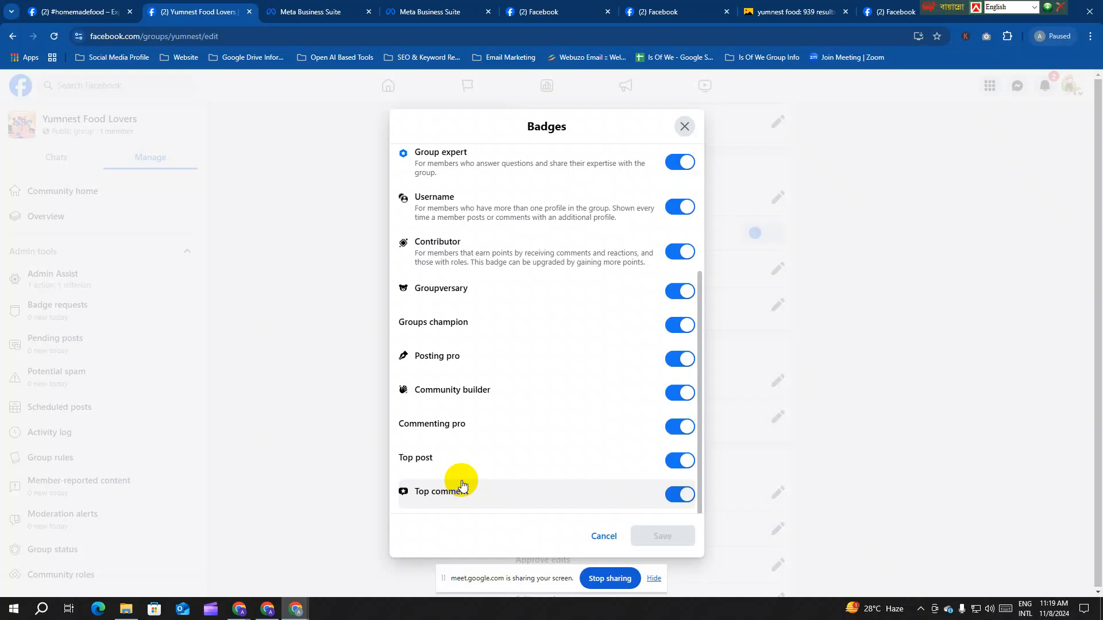
pyautogui.click(689, 131)
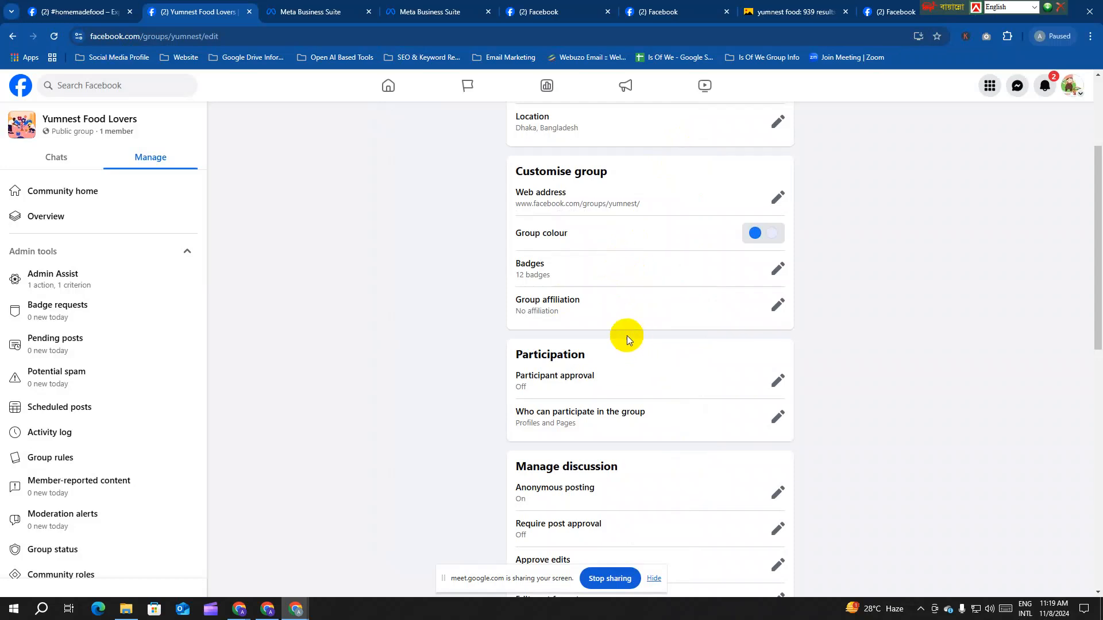
pyautogui.click(778, 305)
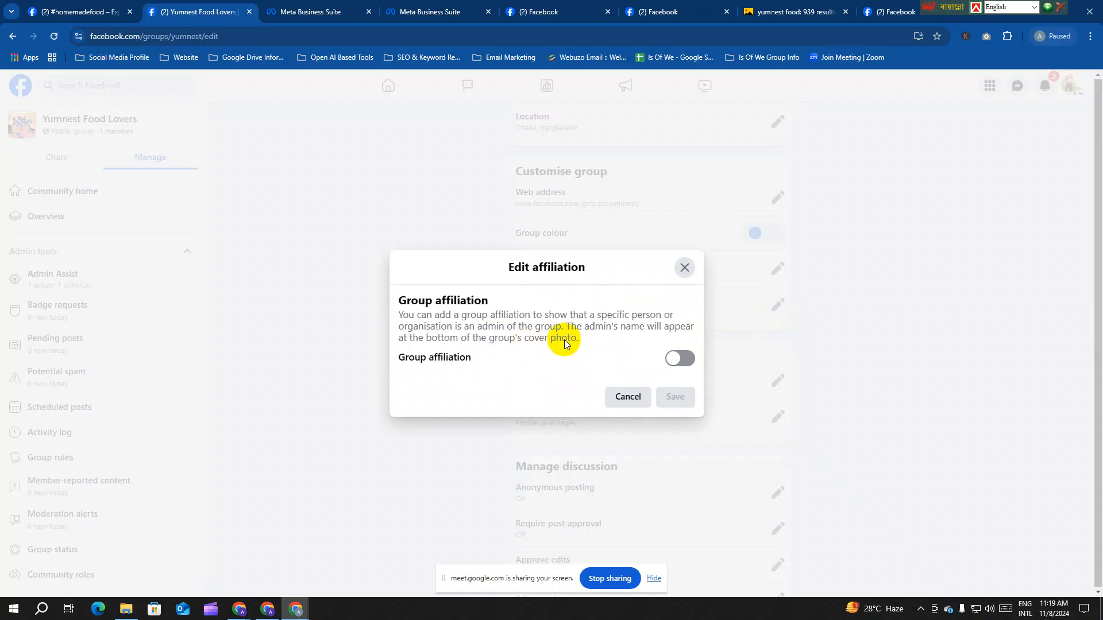
pyautogui.click(684, 267)
pyautogui.scroll(-2, 673, 321)
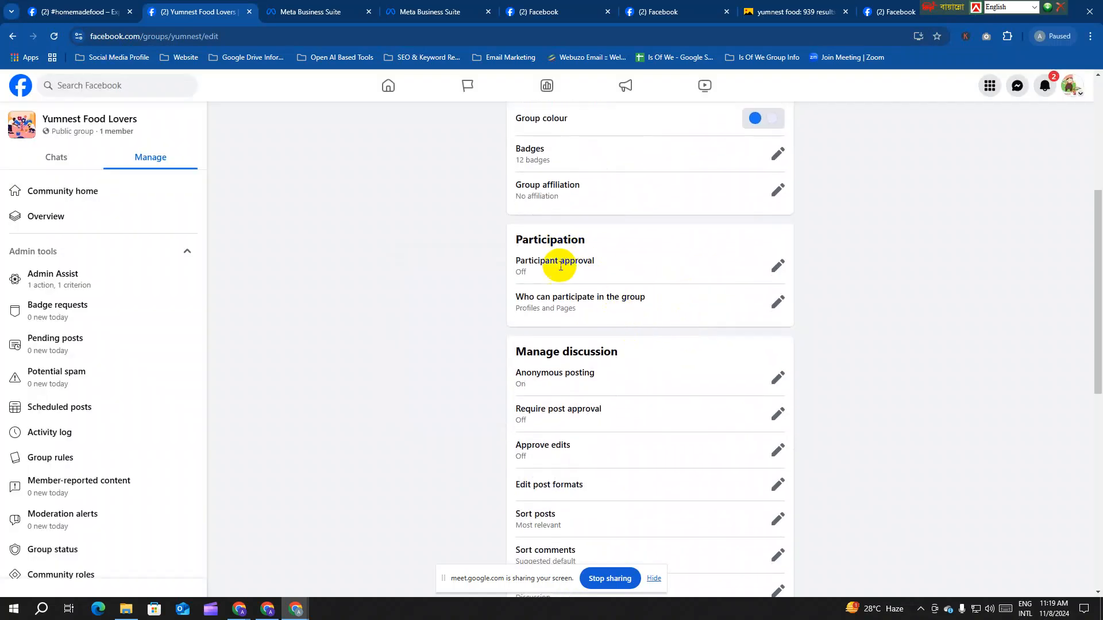
pyautogui.click(777, 265)
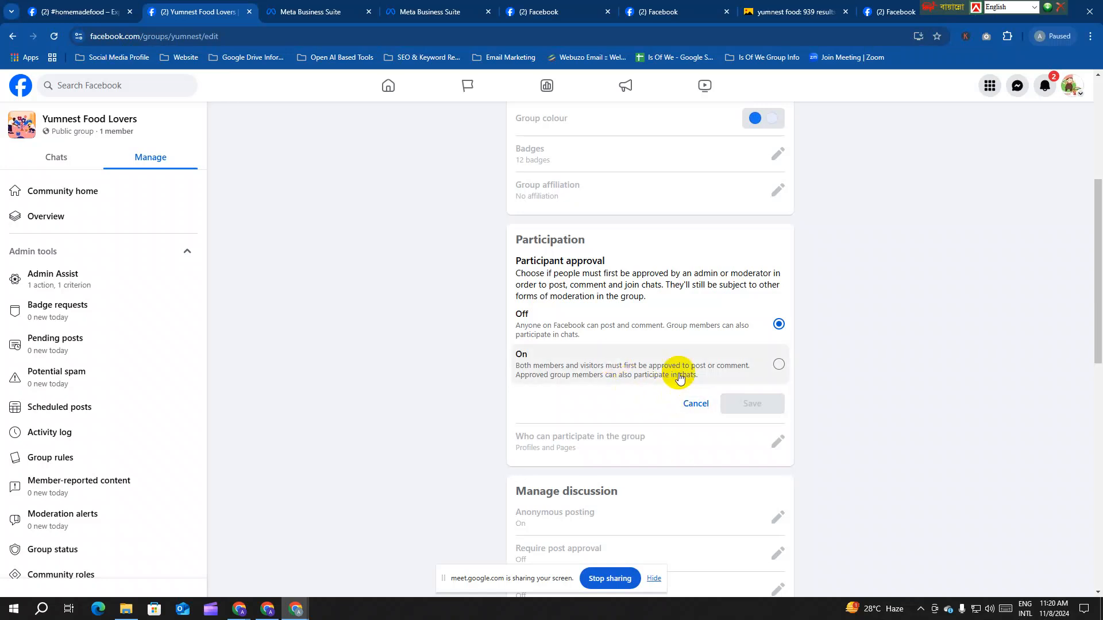
pyautogui.scroll(-2, 666, 368)
pyautogui.scroll(-3, 632, 367)
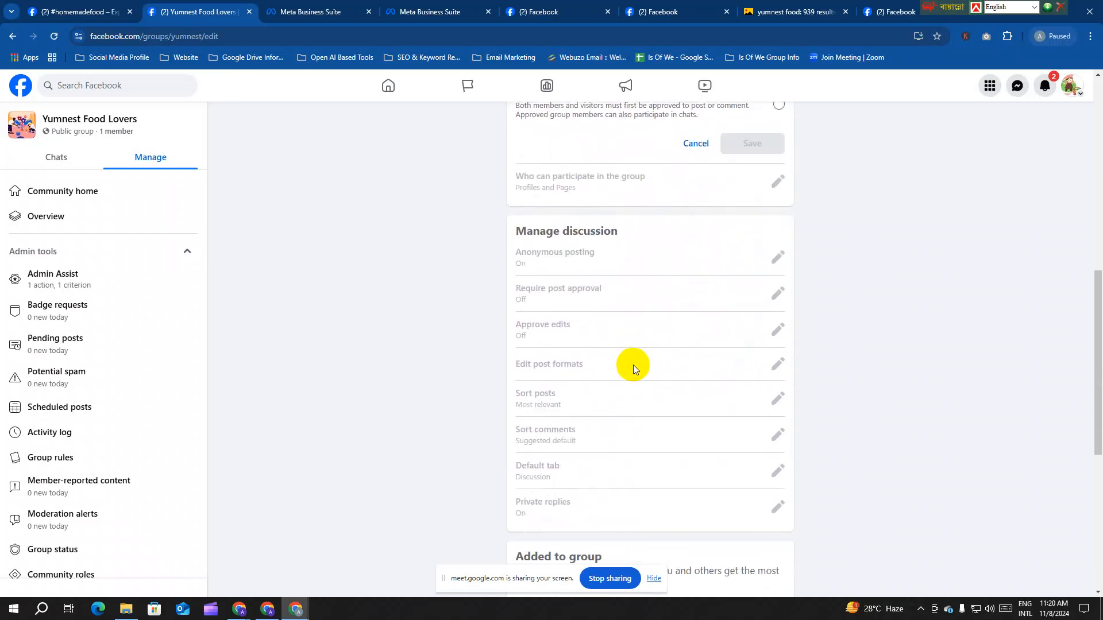
pyautogui.scroll(-4, 638, 350)
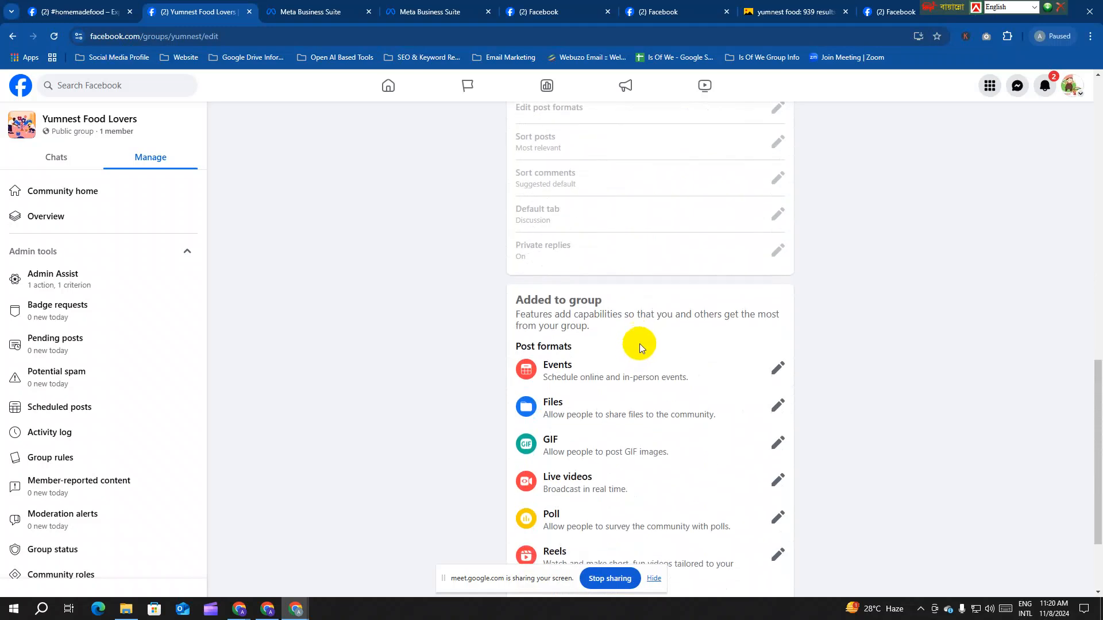
pyautogui.scroll(8, 643, 333)
pyautogui.scroll(6, 646, 329)
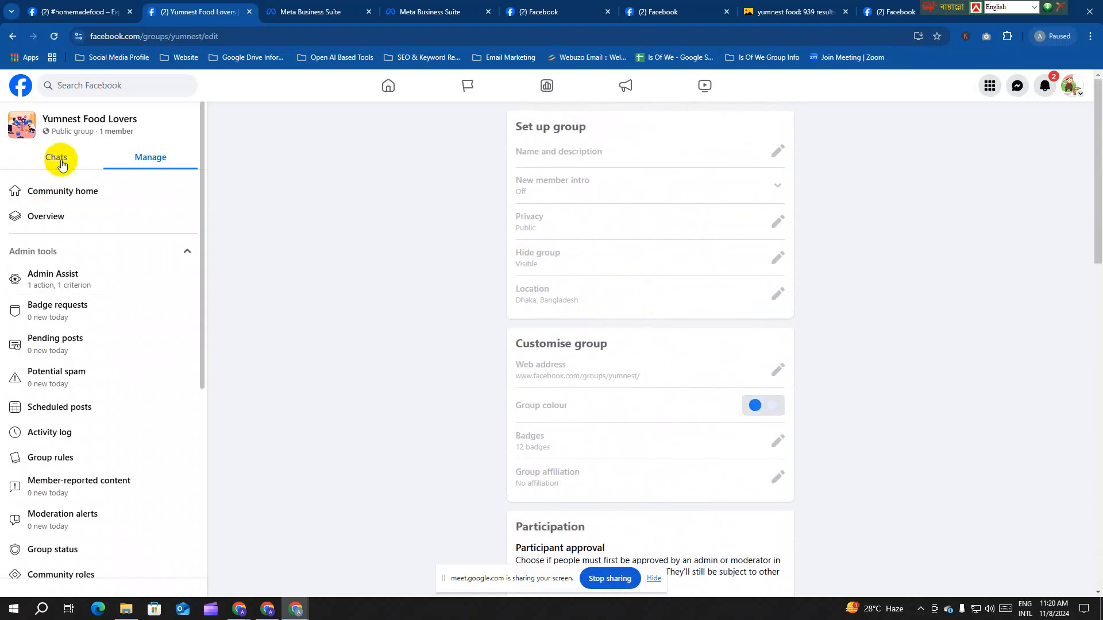
# Step: Go back to the Yumnest Food Lovers group page and invite its one suggested follower to join
pyautogui.click(76, 184)
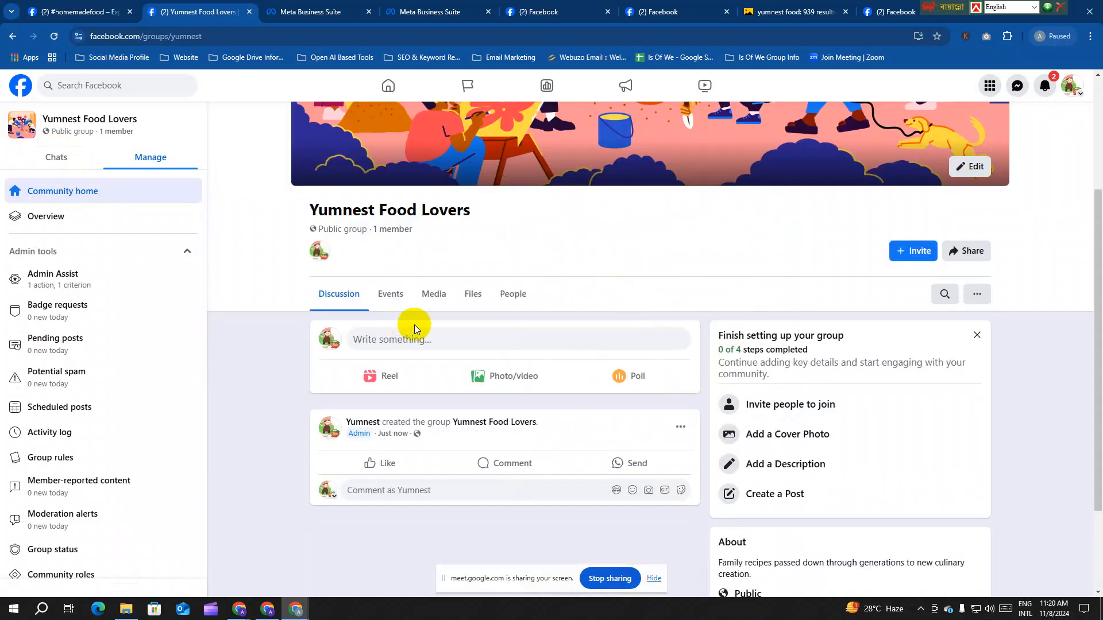
pyautogui.scroll(-2, 849, 321)
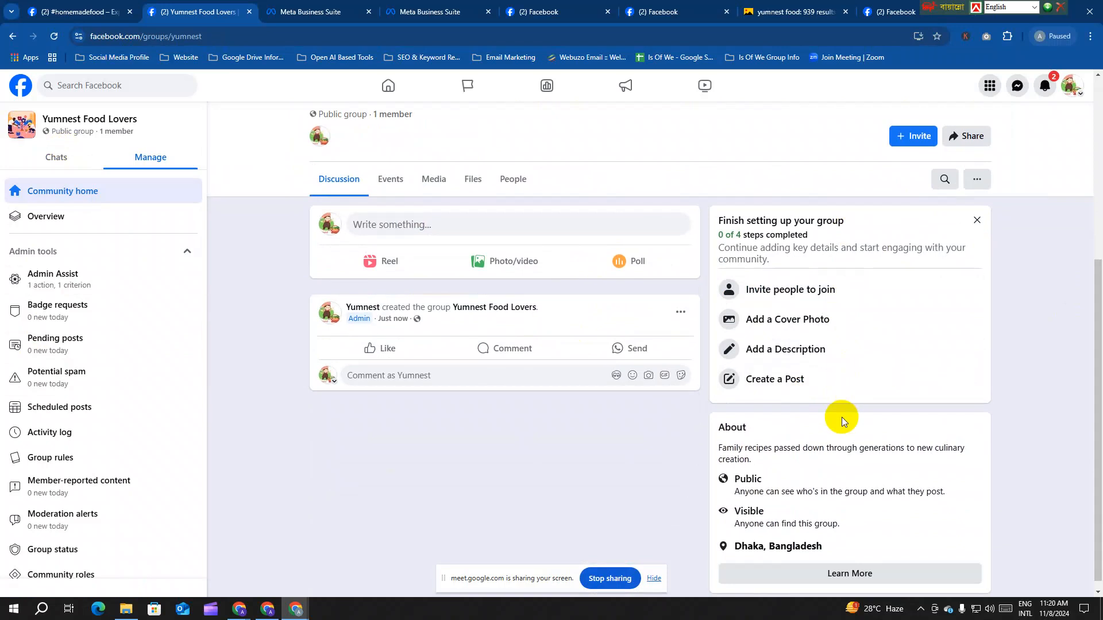
pyautogui.click(844, 330)
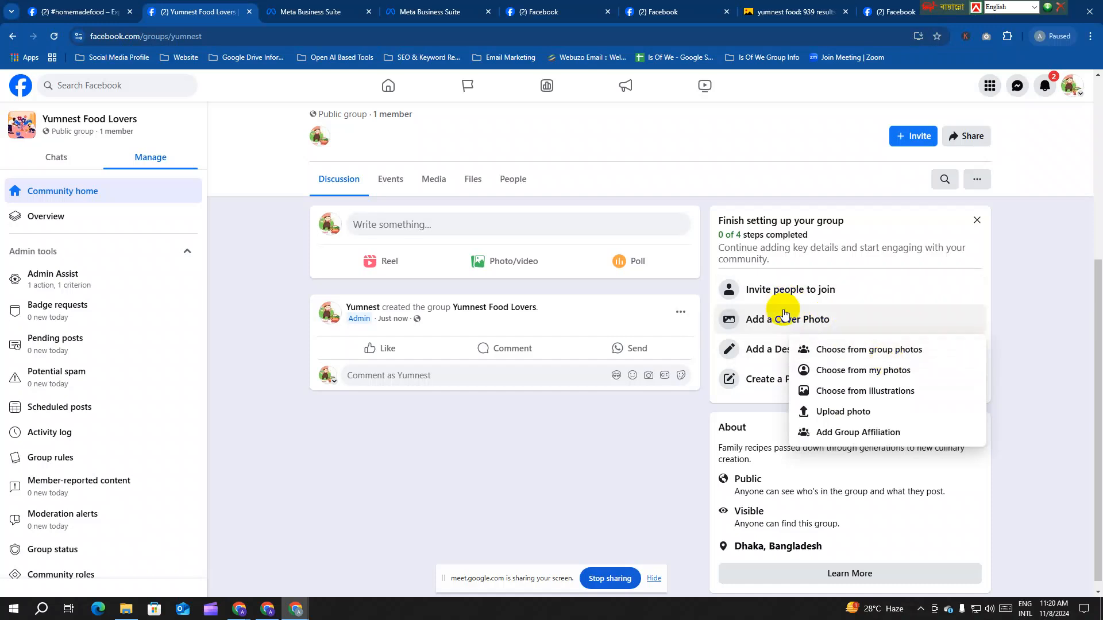
pyautogui.click(778, 289)
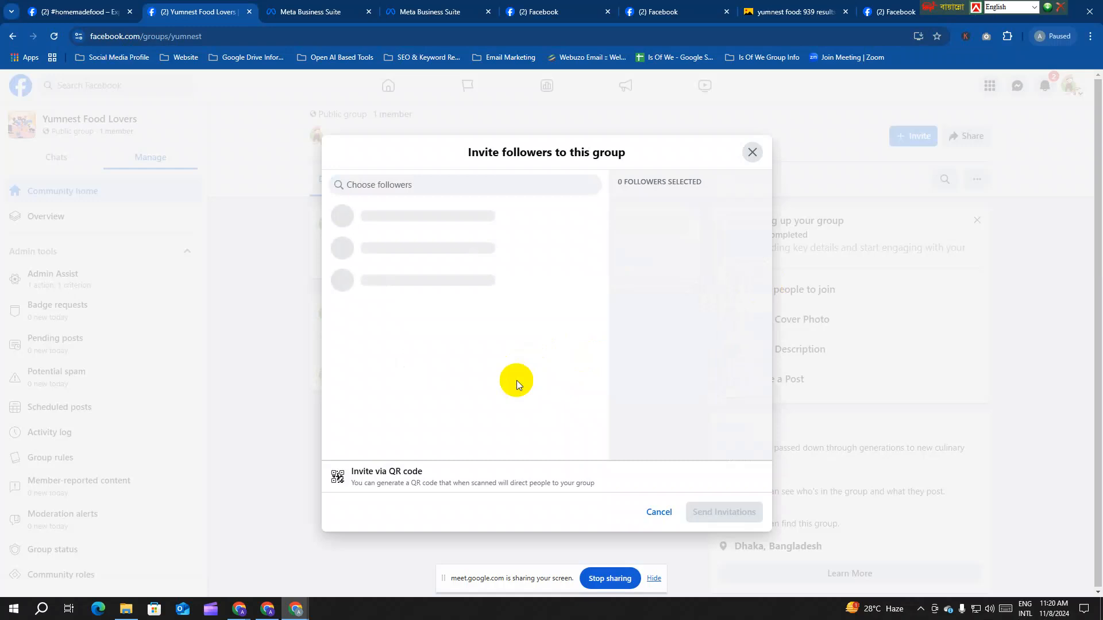
pyautogui.click(593, 232)
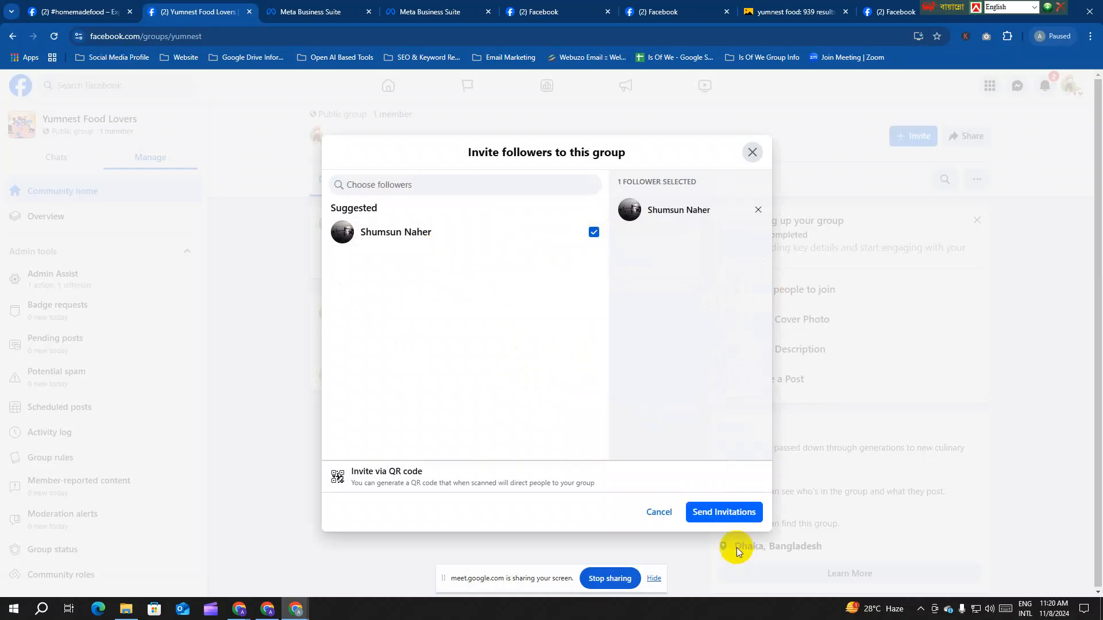
pyautogui.click(718, 515)
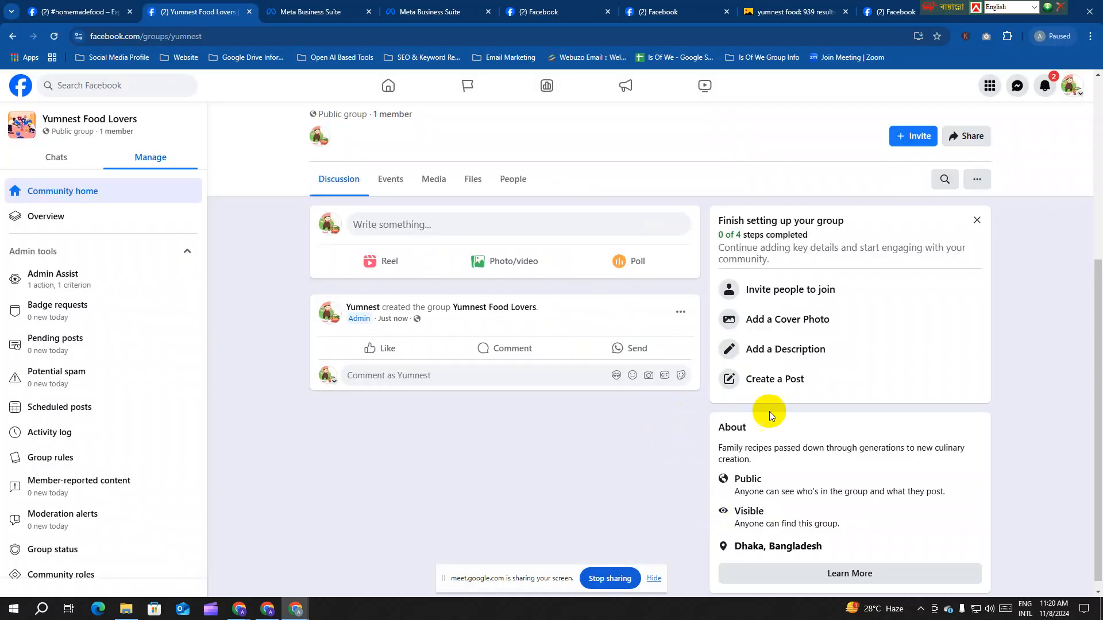
# Step: Upload Banner.jpg as the cover photo, shifted so the pizza slices show, and save it
pyautogui.click(779, 326)
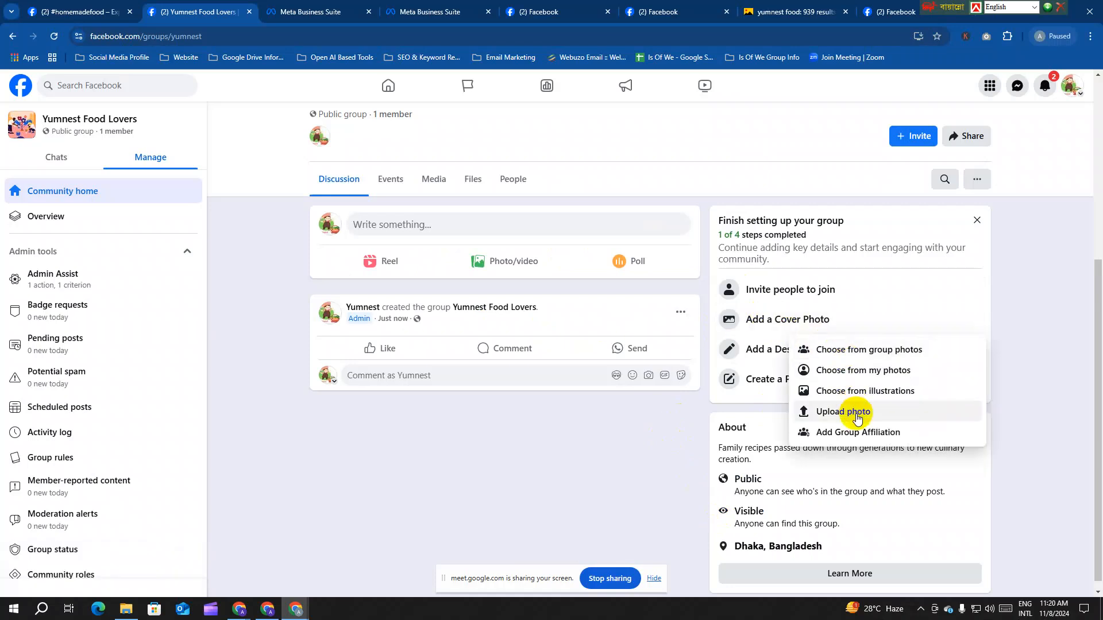
pyautogui.click(855, 415)
pyautogui.click(134, 98)
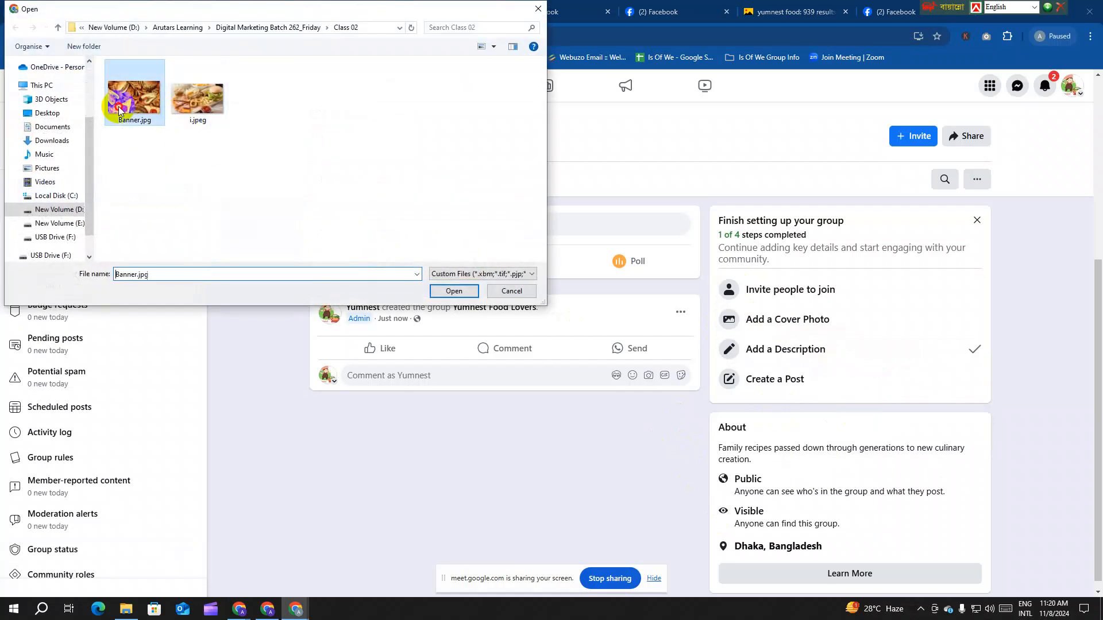
pyautogui.click(453, 291)
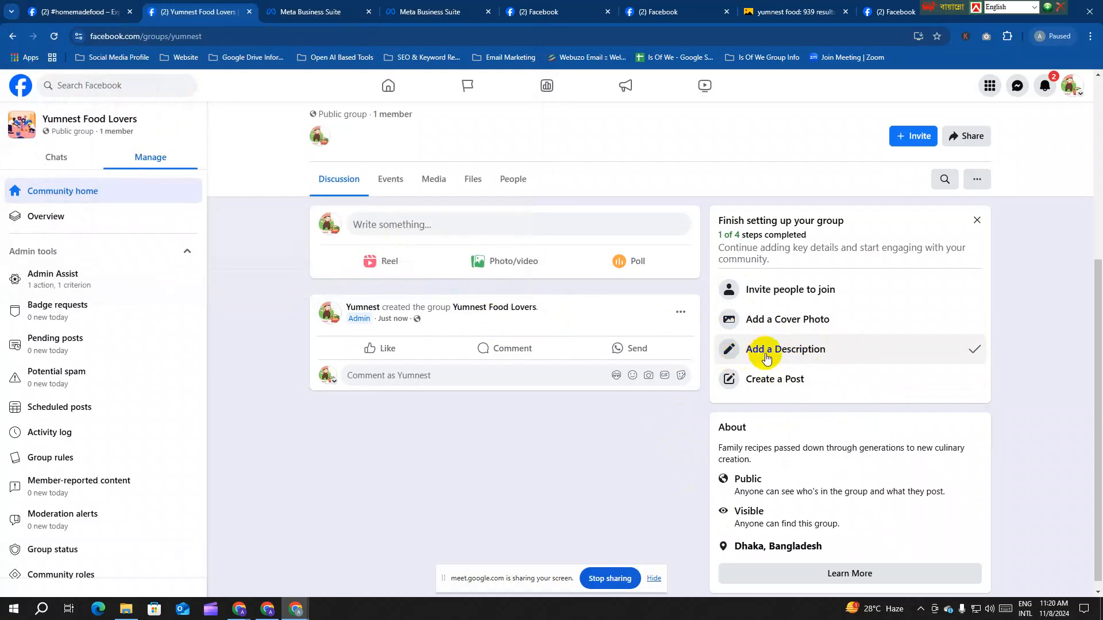
pyautogui.scroll(6, 775, 352)
pyautogui.moveTo(744, 246); pyautogui.dragTo(769, 151)
pyautogui.click(1007, 123)
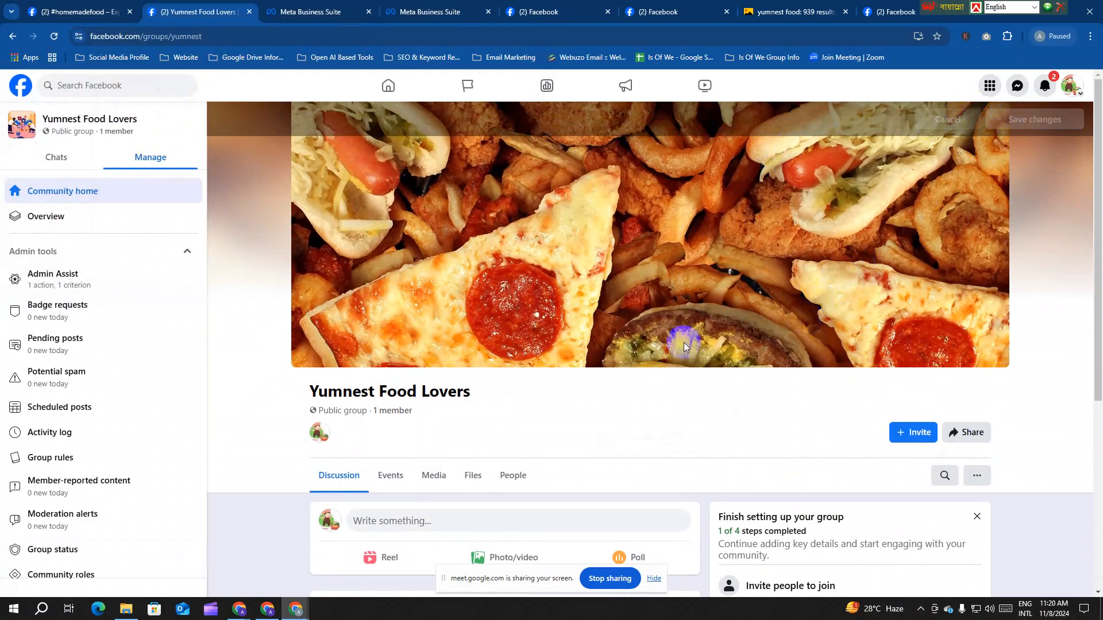
pyautogui.scroll(-5, 672, 339)
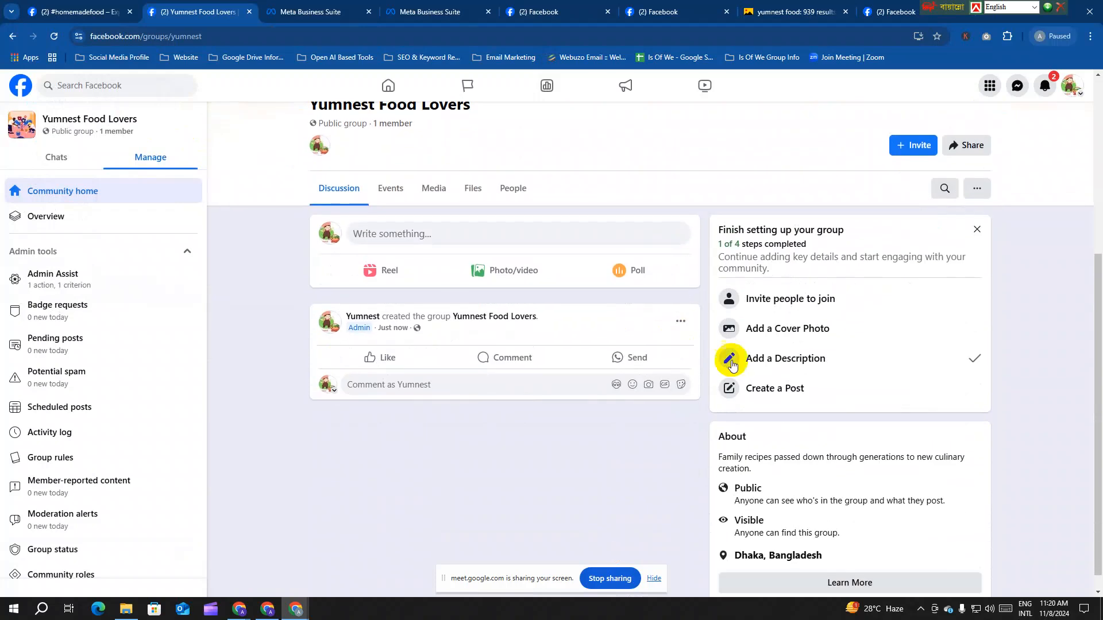
pyautogui.click(836, 395)
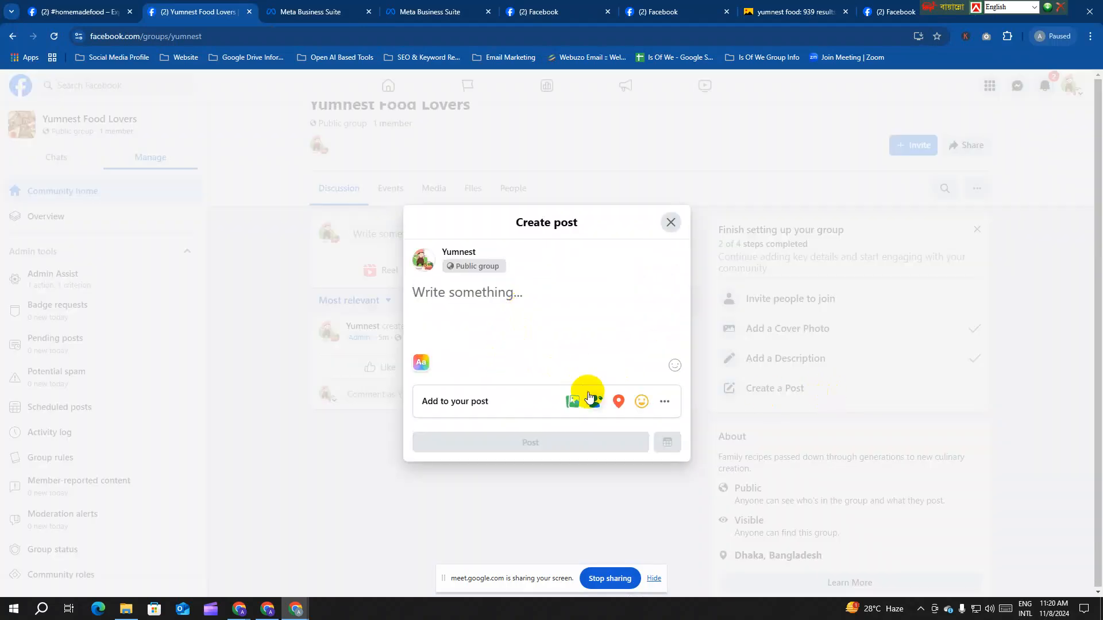
# Step: Attach Banner.jpg to the group's new post
pyautogui.click(574, 401)
pyautogui.click(152, 115)
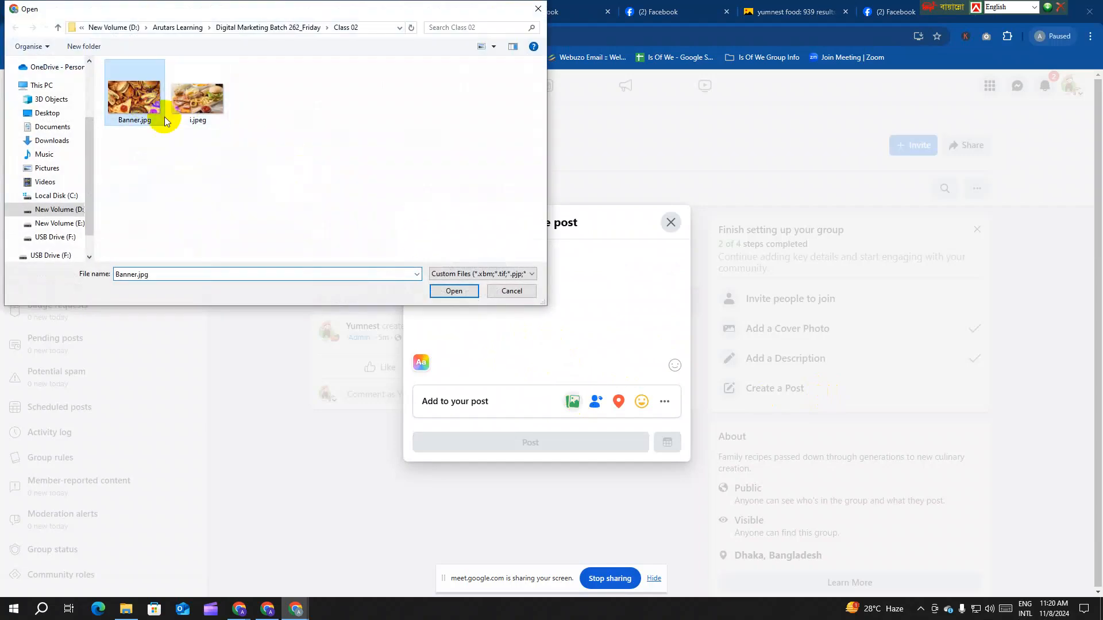
pyautogui.click(460, 294)
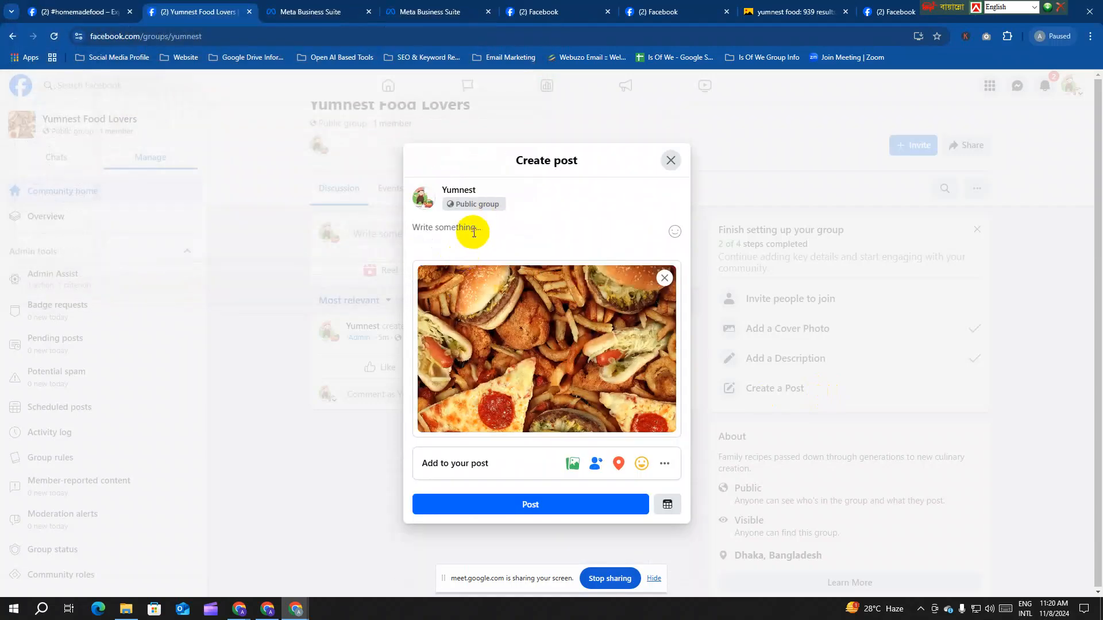
# Step: Caption the post with the page's 'Family recipes passed down through generations…' intro text, then publish it
pyautogui.click(561, 13)
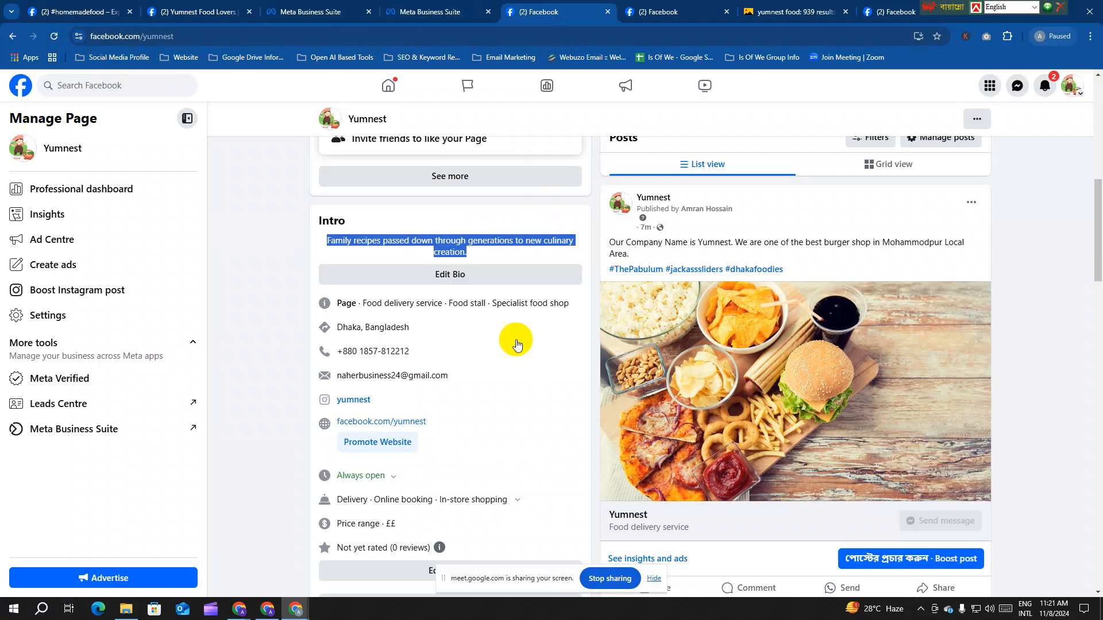
pyautogui.rightClick(450, 239)
pyautogui.click(477, 254)
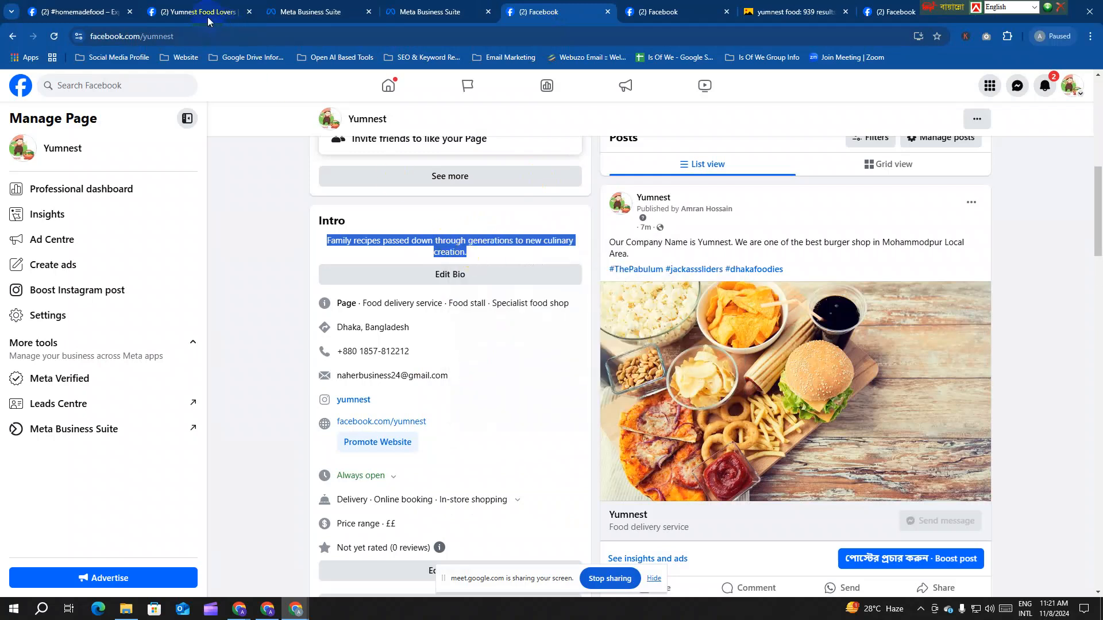
pyautogui.click(198, 12)
pyautogui.click(462, 221)
pyautogui.hotkey('ctrl', 'v')
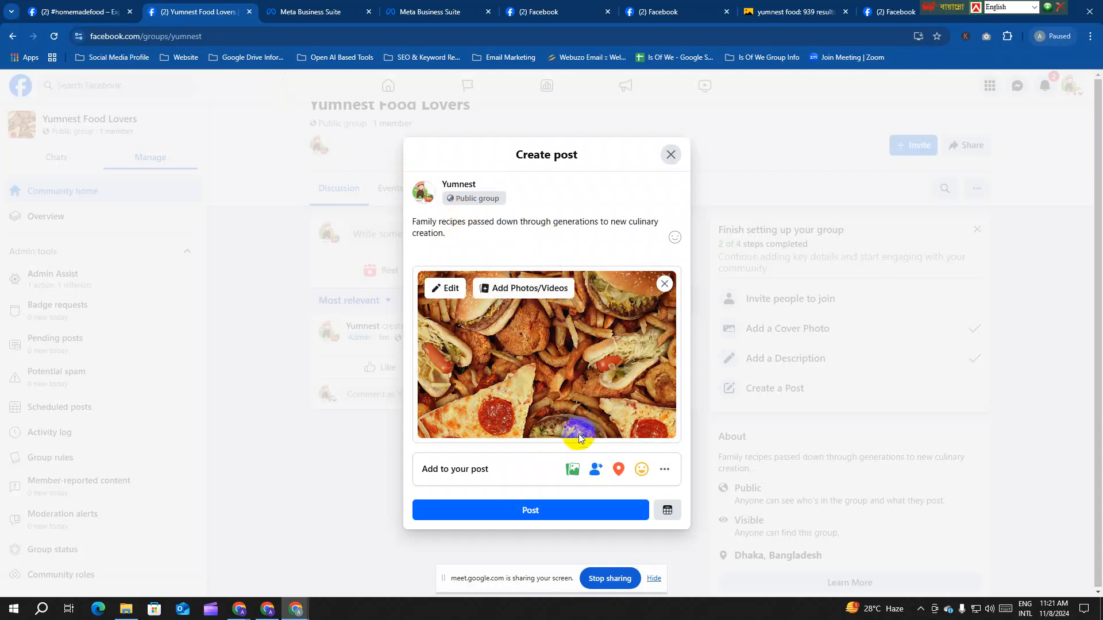
pyautogui.click(586, 509)
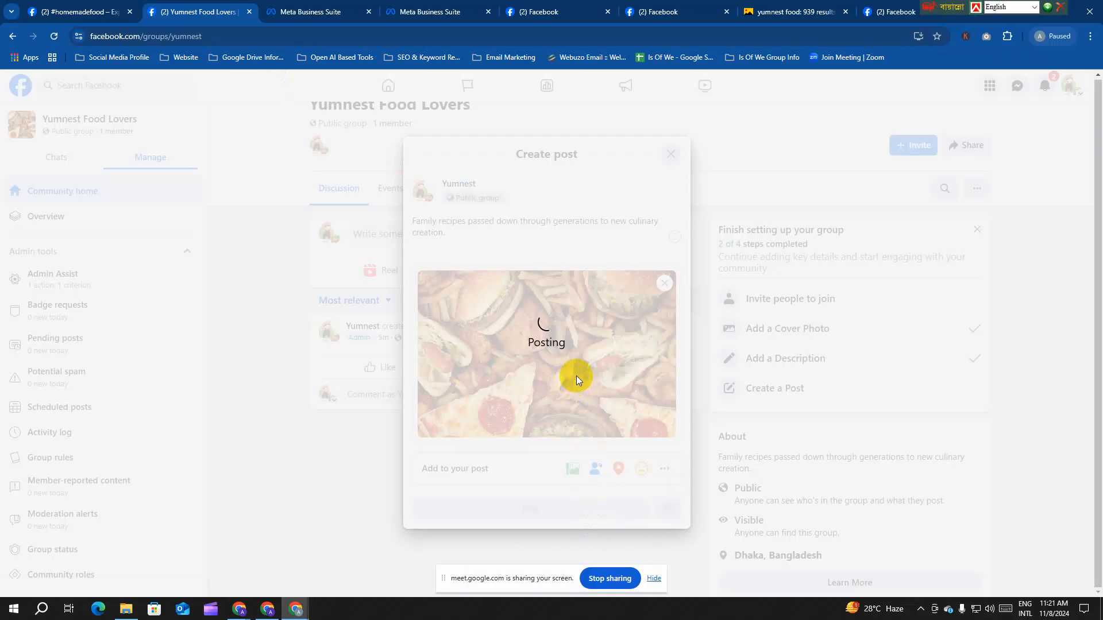
pyautogui.scroll(-4, 561, 424)
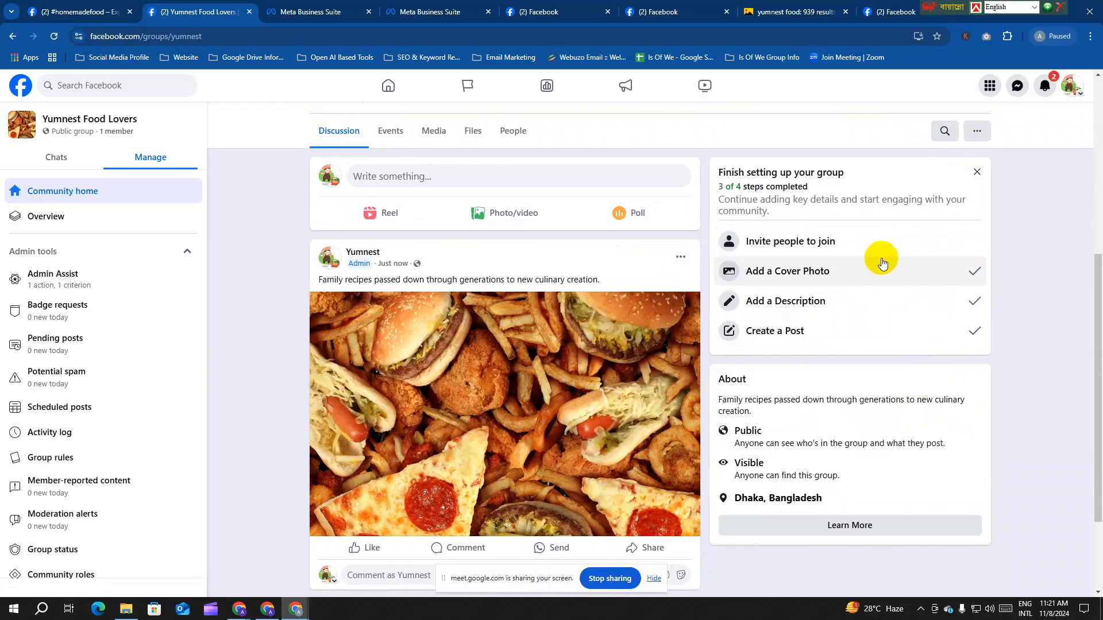
pyautogui.scroll(3, 862, 256)
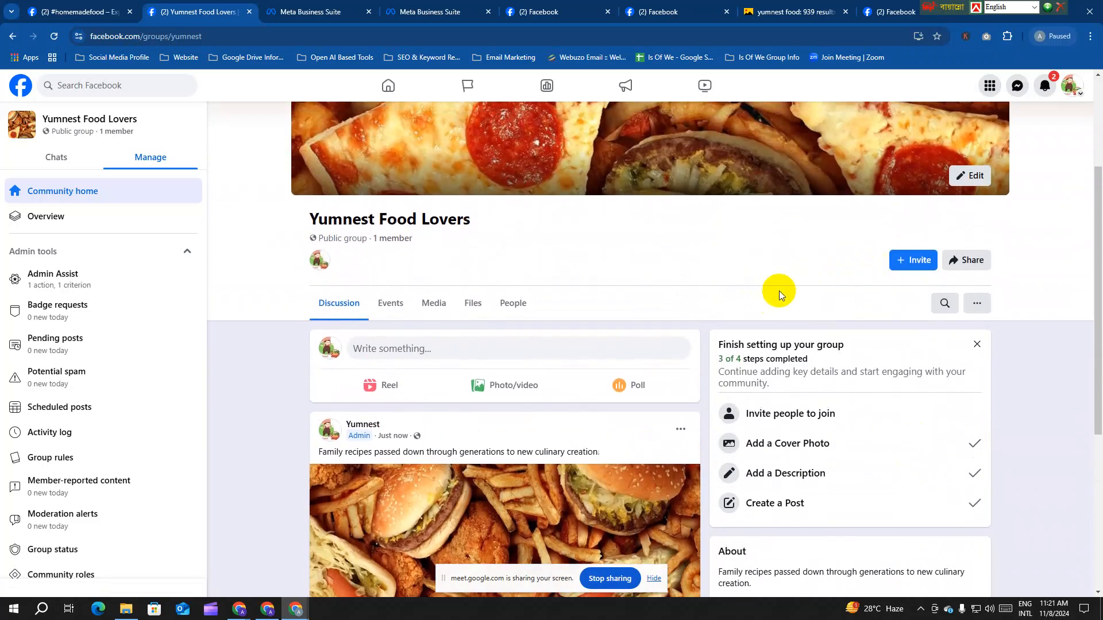
pyautogui.click(908, 258)
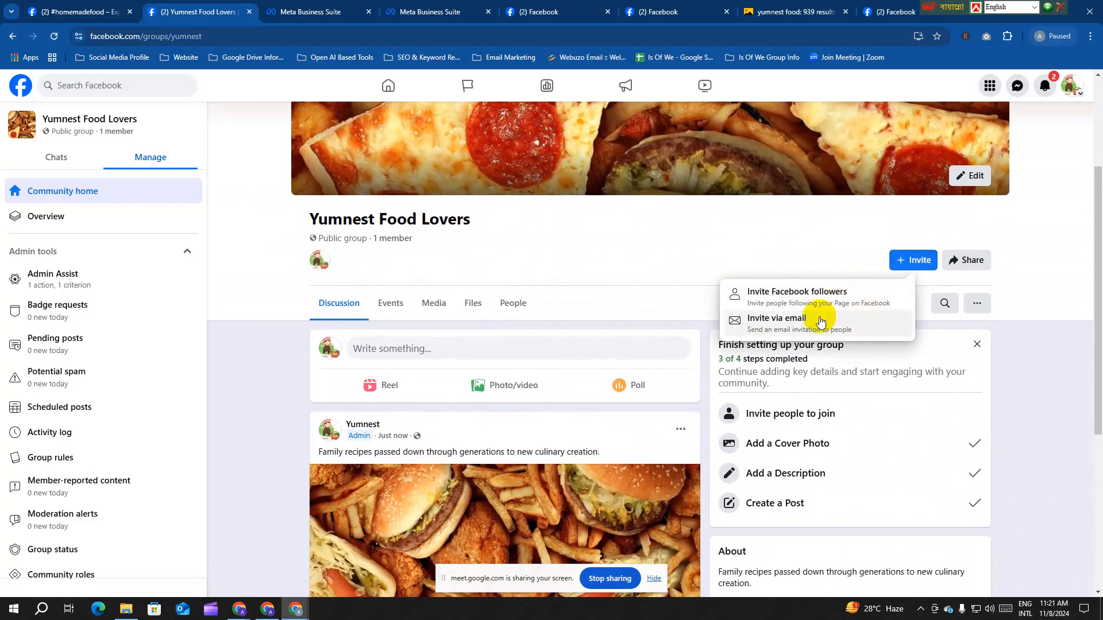
pyautogui.scroll(-5, 419, 412)
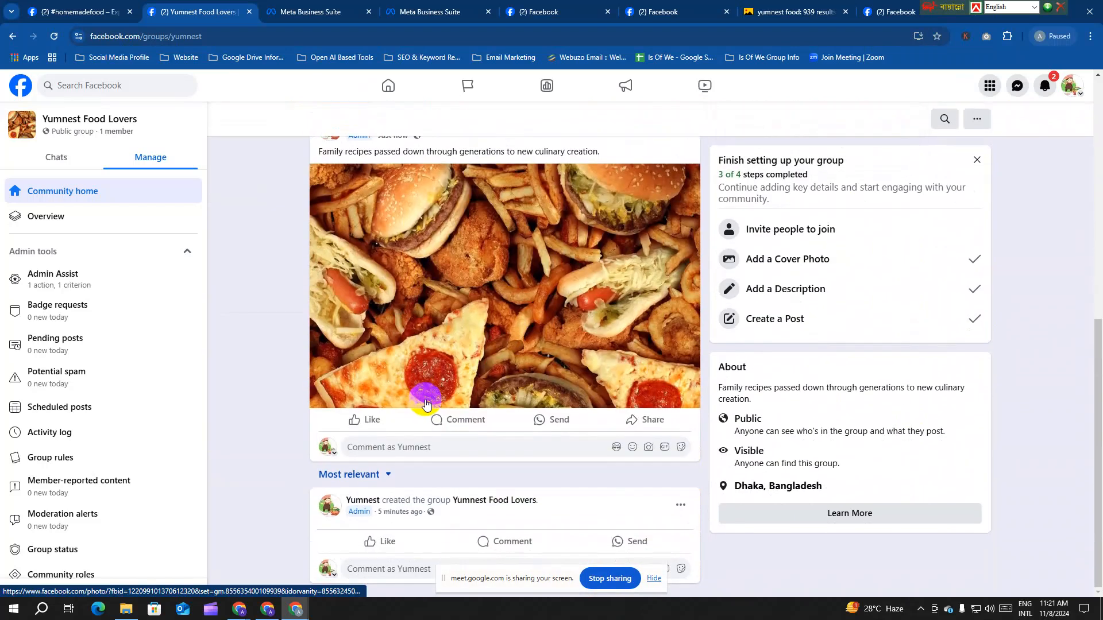
pyautogui.scroll(6, 426, 404)
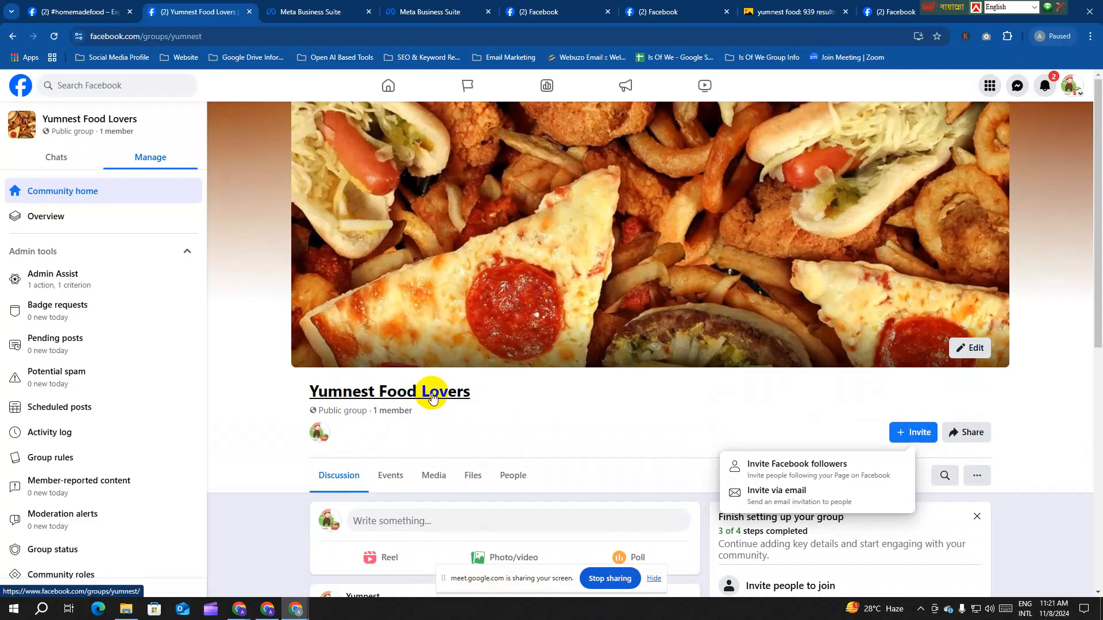
pyautogui.scroll(-6, 433, 398)
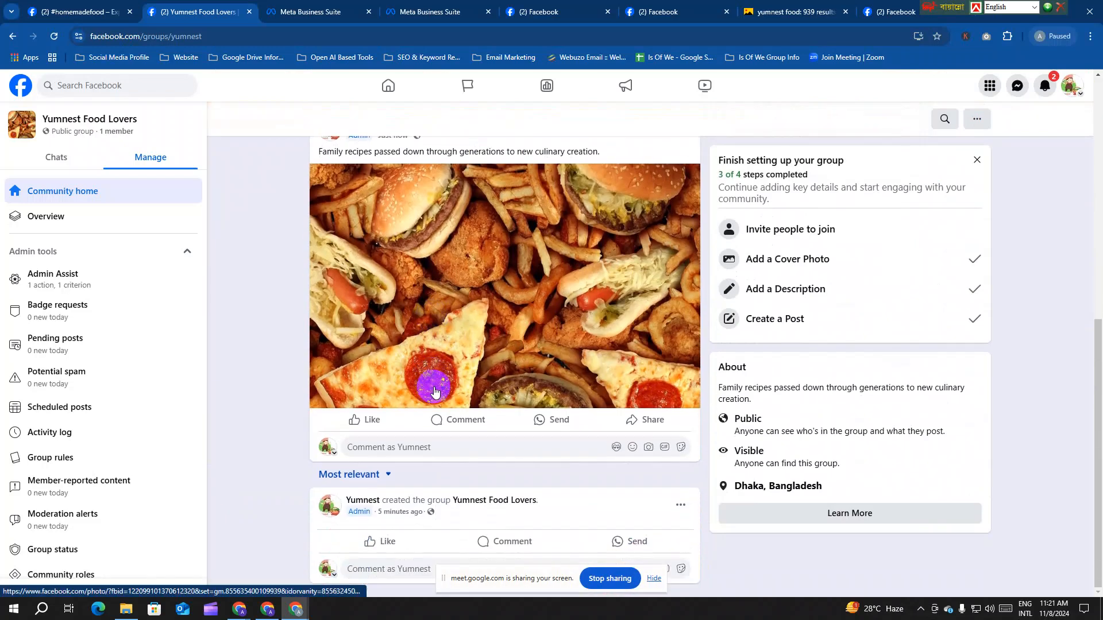